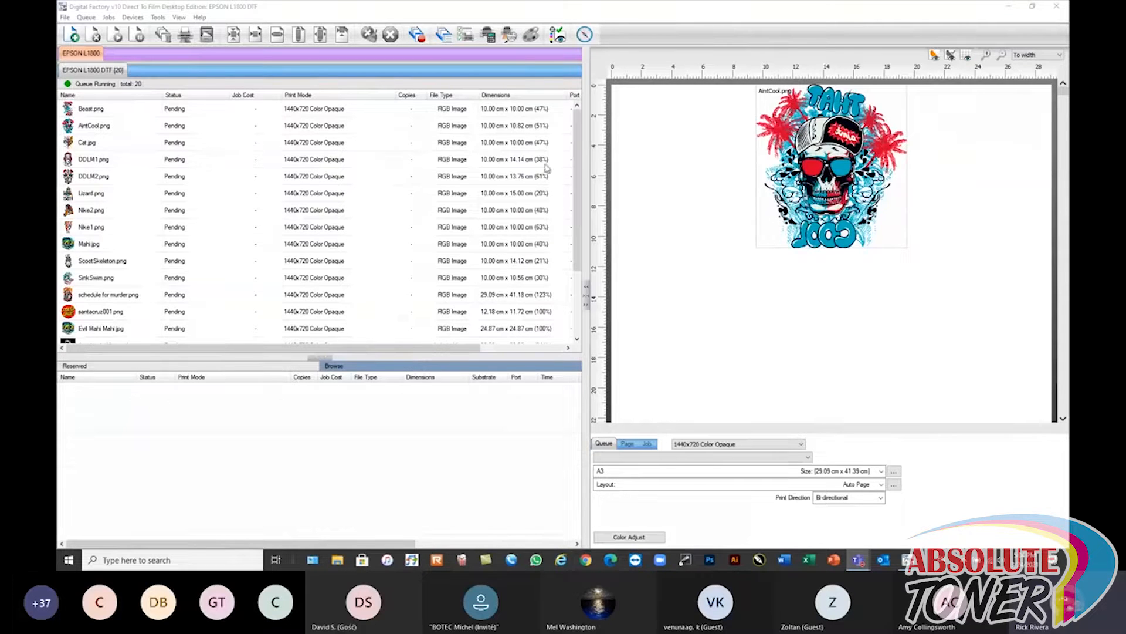
pyautogui.click(560, 14)
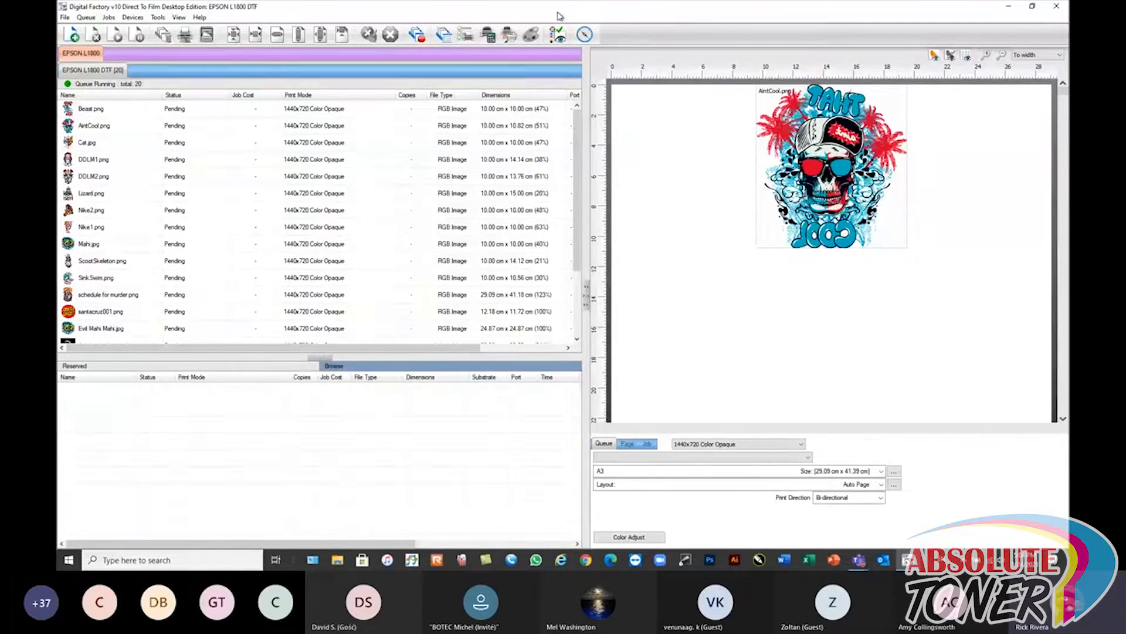
pyautogui.click(762, 351)
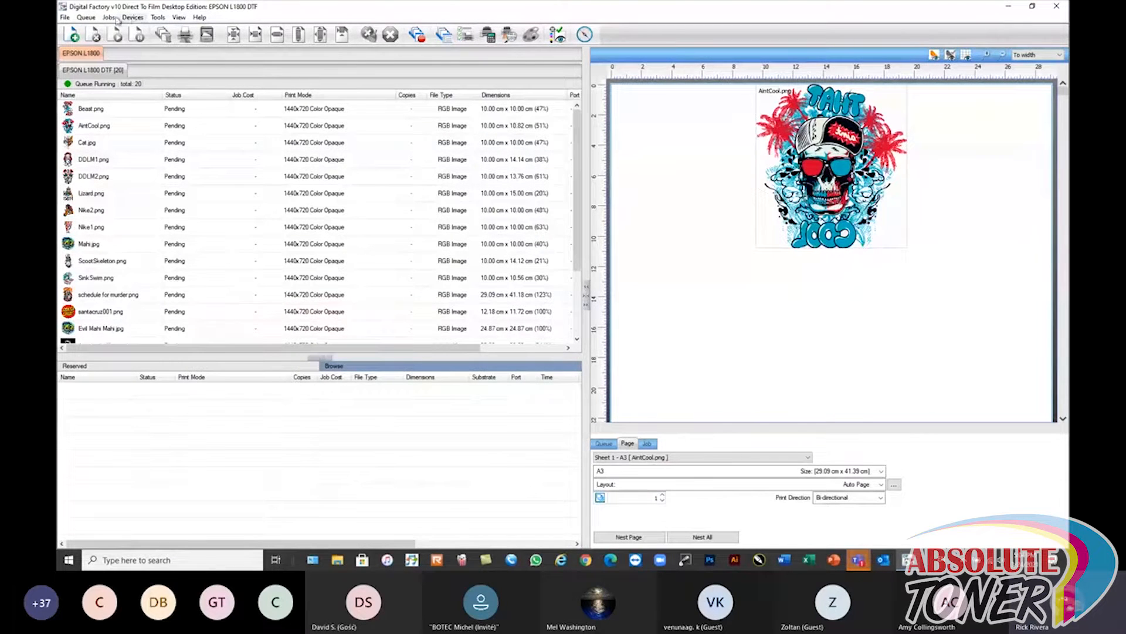
# - Start creating a new queue in the Queue Manager and examine the wizard's Install Printer list without installing a printer
pyautogui.click(86, 17)
pyautogui.click(117, 30)
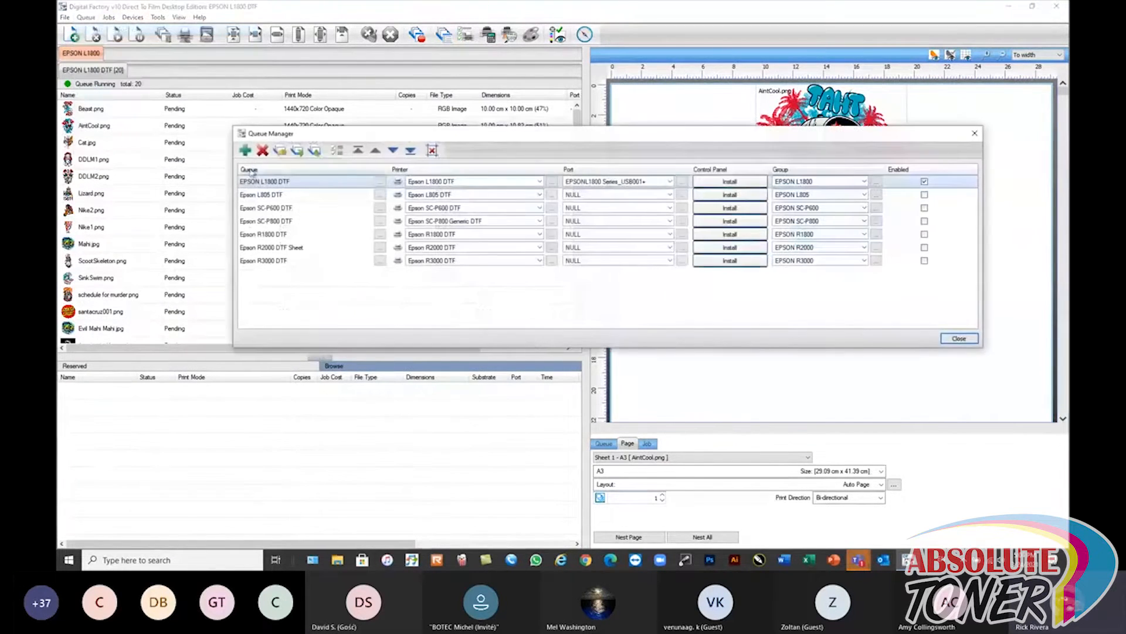
pyautogui.click(246, 150)
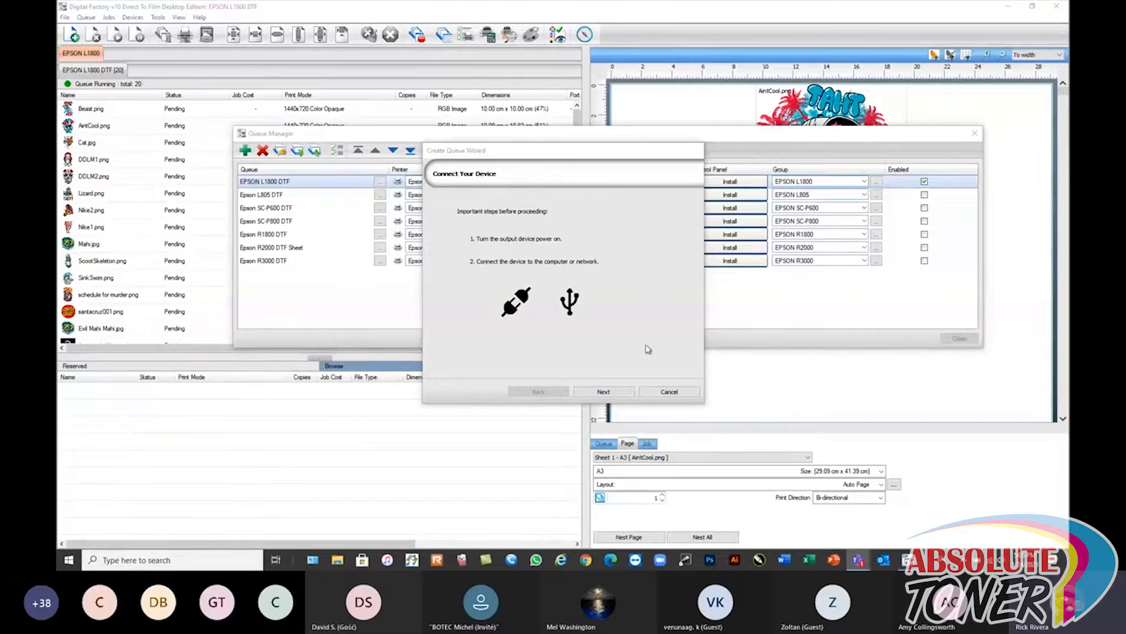
pyautogui.click(607, 391)
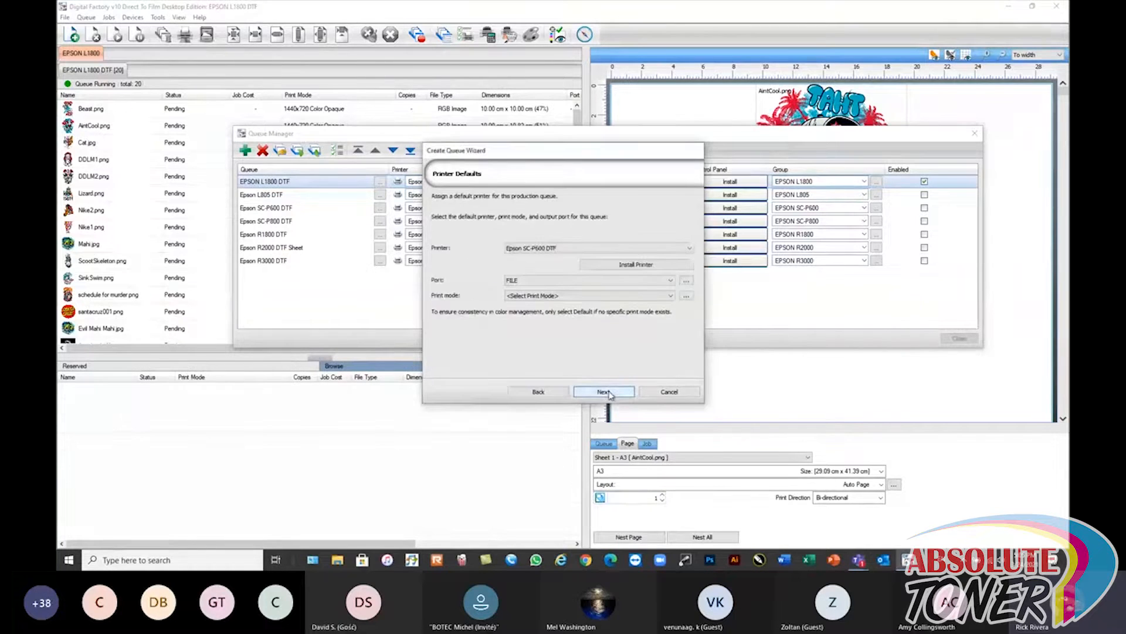
pyautogui.click(633, 264)
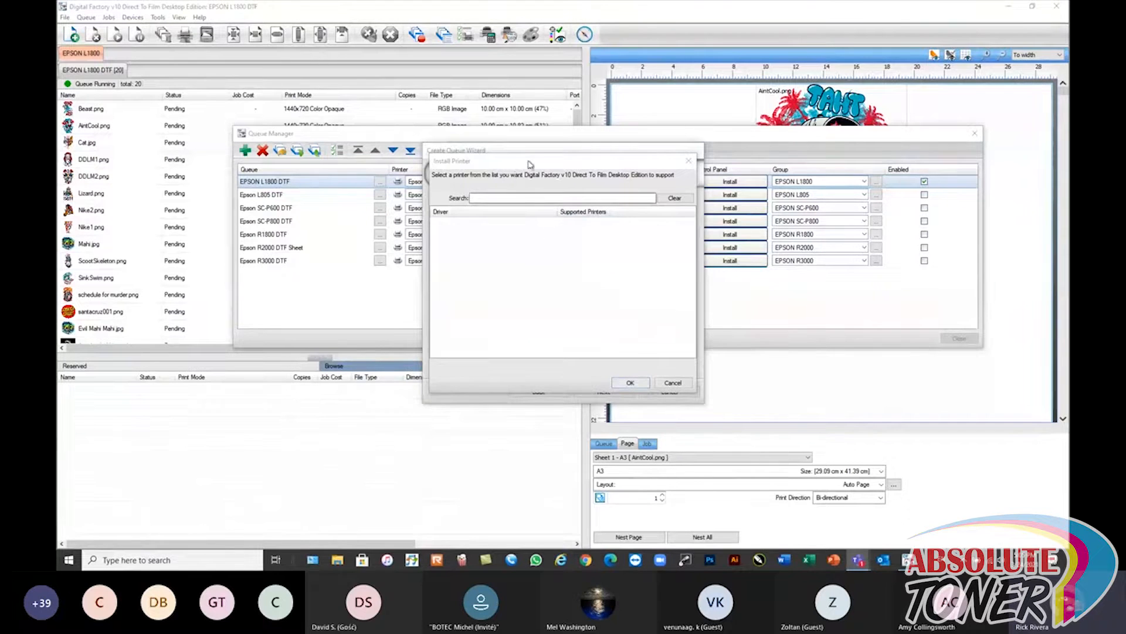
pyautogui.moveTo(531, 162); pyautogui.dragTo(562, 171)
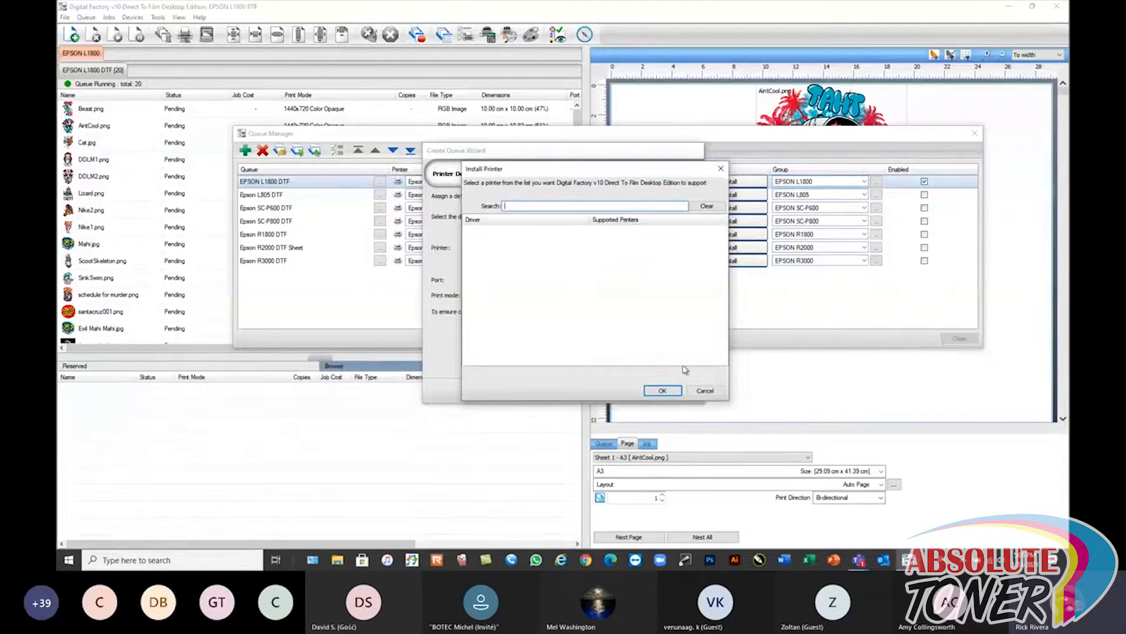
pyautogui.click(701, 391)
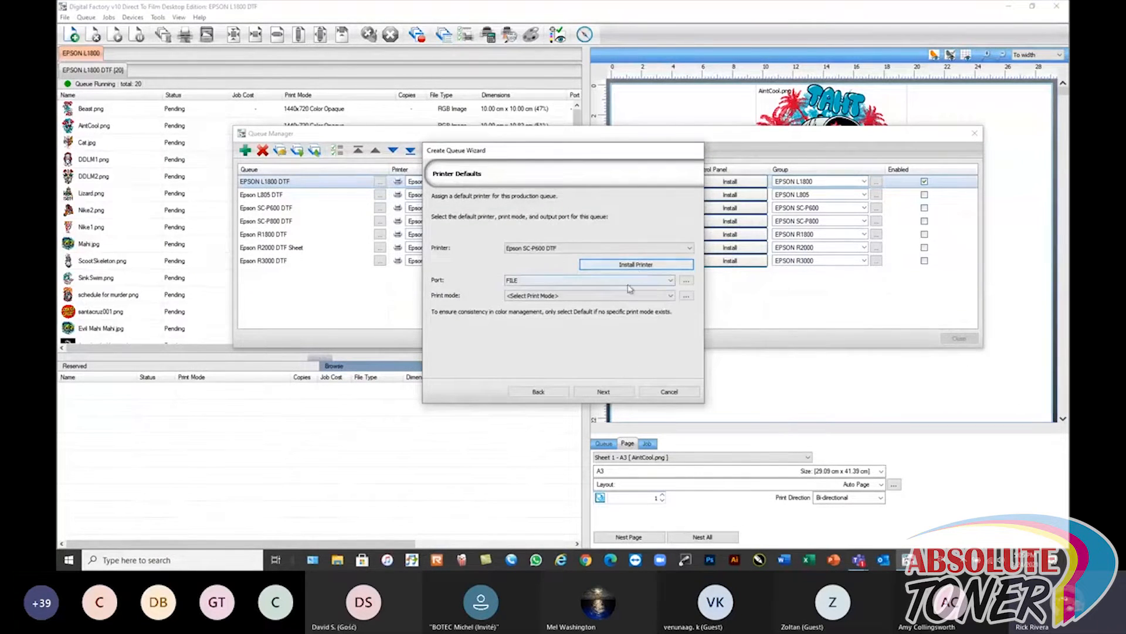
# - Try assigning the EPSONL1800 Series_USB001+ port in the queue wizard, cancel the wizard and close the Queue Manager
pyautogui.click(581, 286)
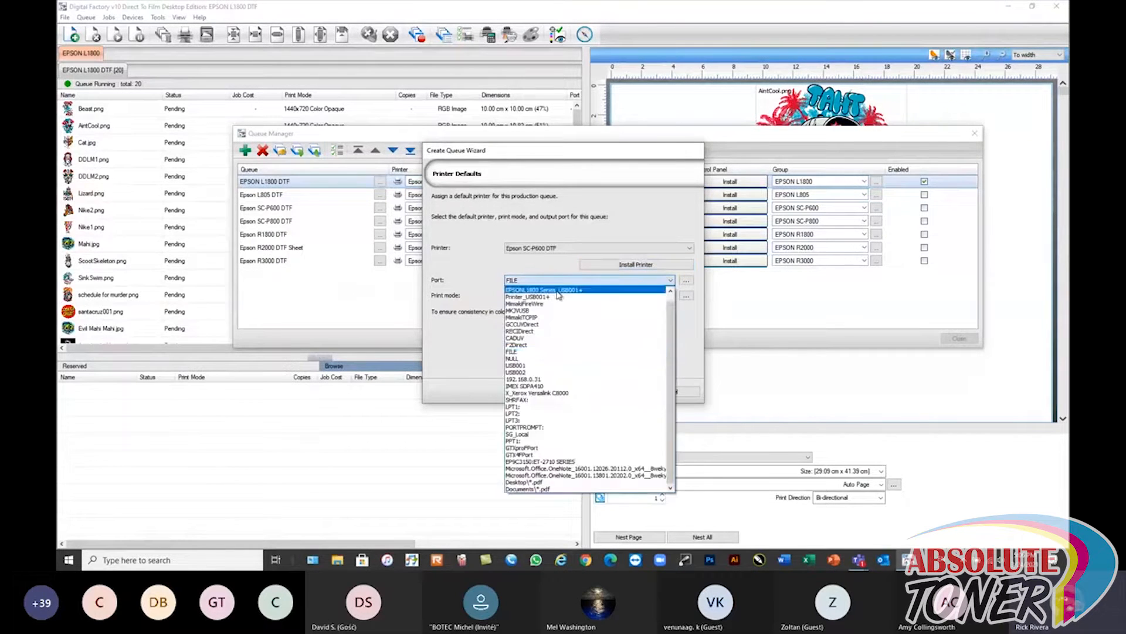
pyautogui.click(557, 293)
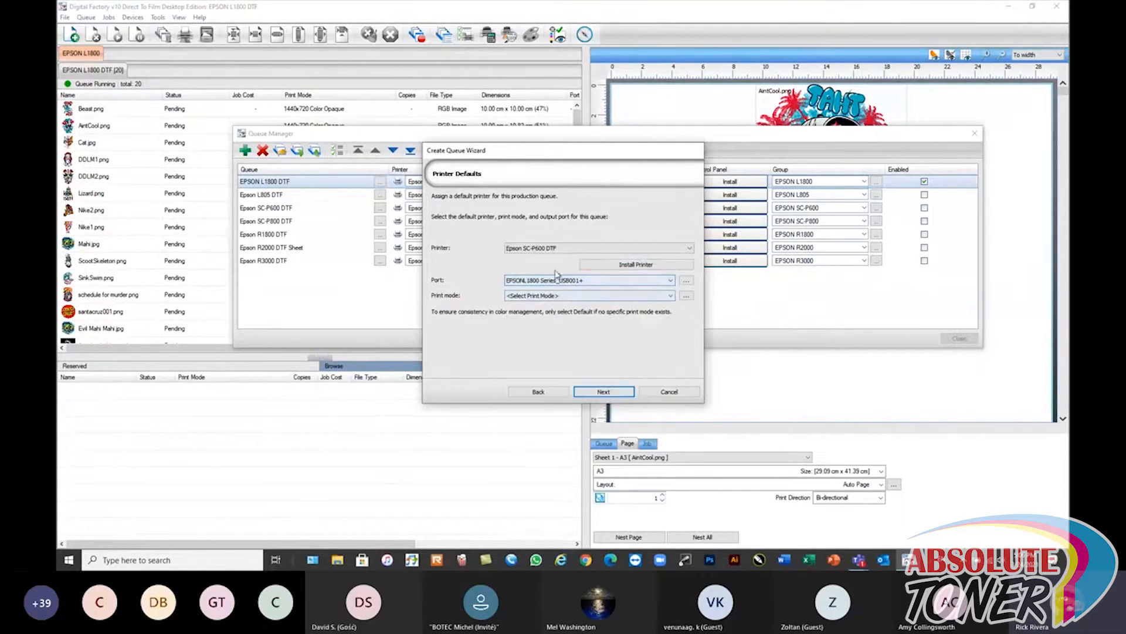
pyautogui.click(668, 391)
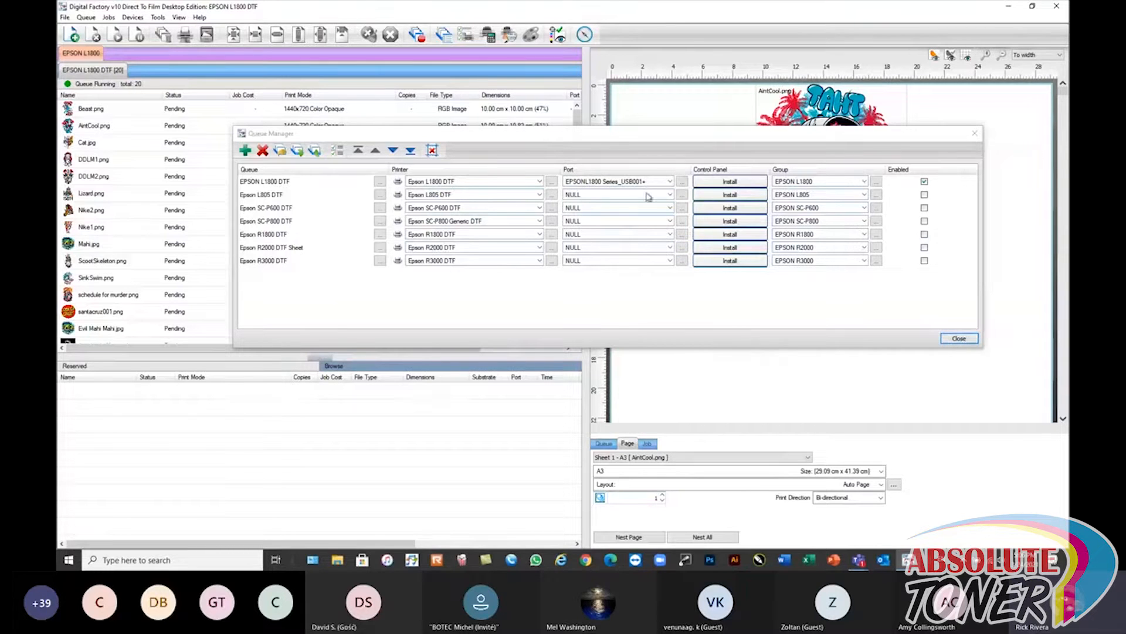
pyautogui.click(960, 340)
pyautogui.moveTo(513, 311)
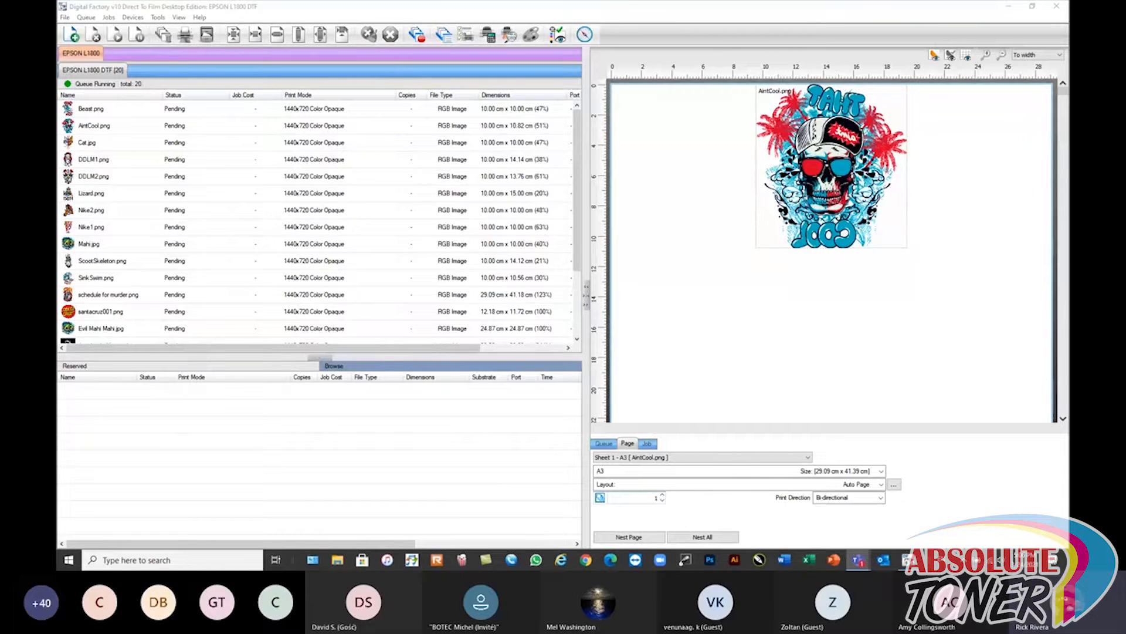
pyautogui.click(515, 321)
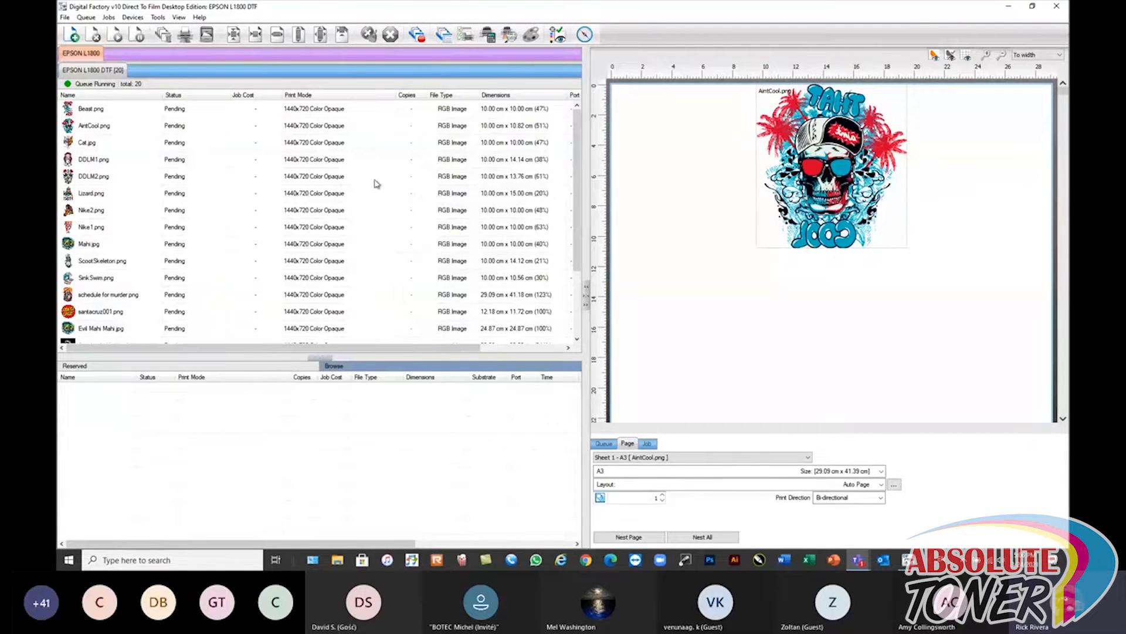
# - Open the Queue Manager and search for network printers through the EPSON L1800 DTF queue's TCP/IP (Network Device) port option
pyautogui.click(85, 17)
pyautogui.click(101, 32)
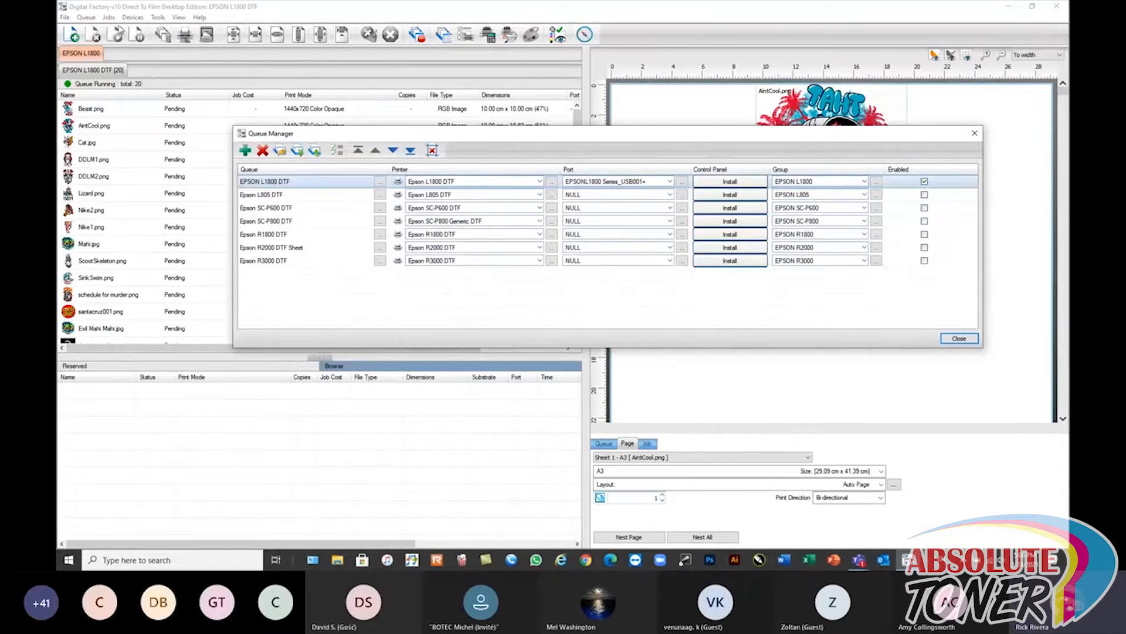
pyautogui.click(669, 182)
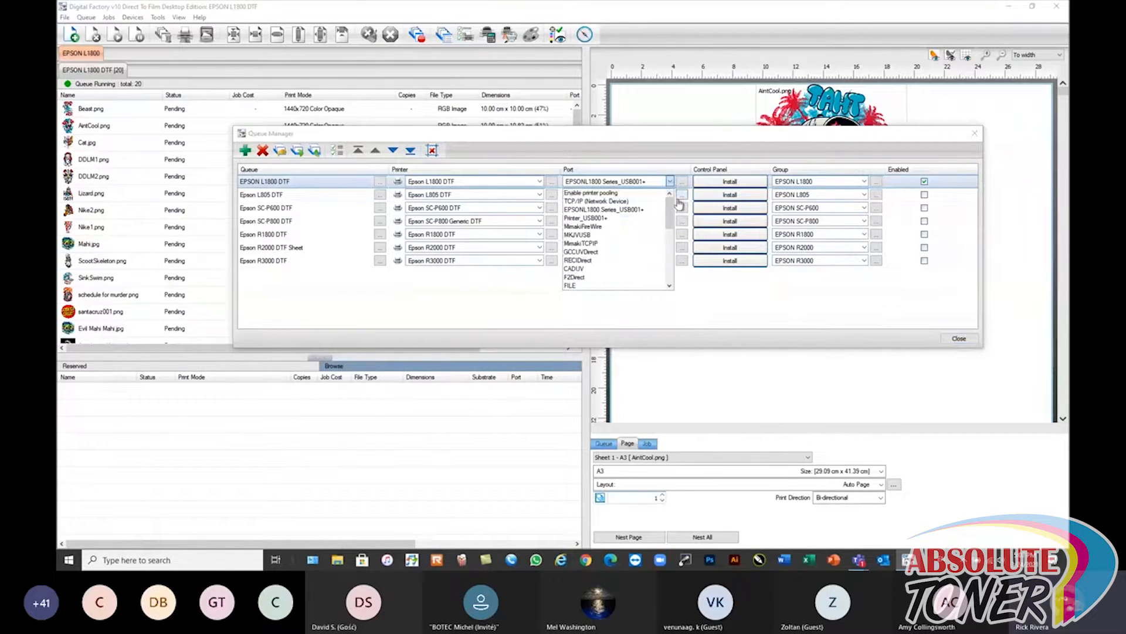
pyautogui.click(608, 202)
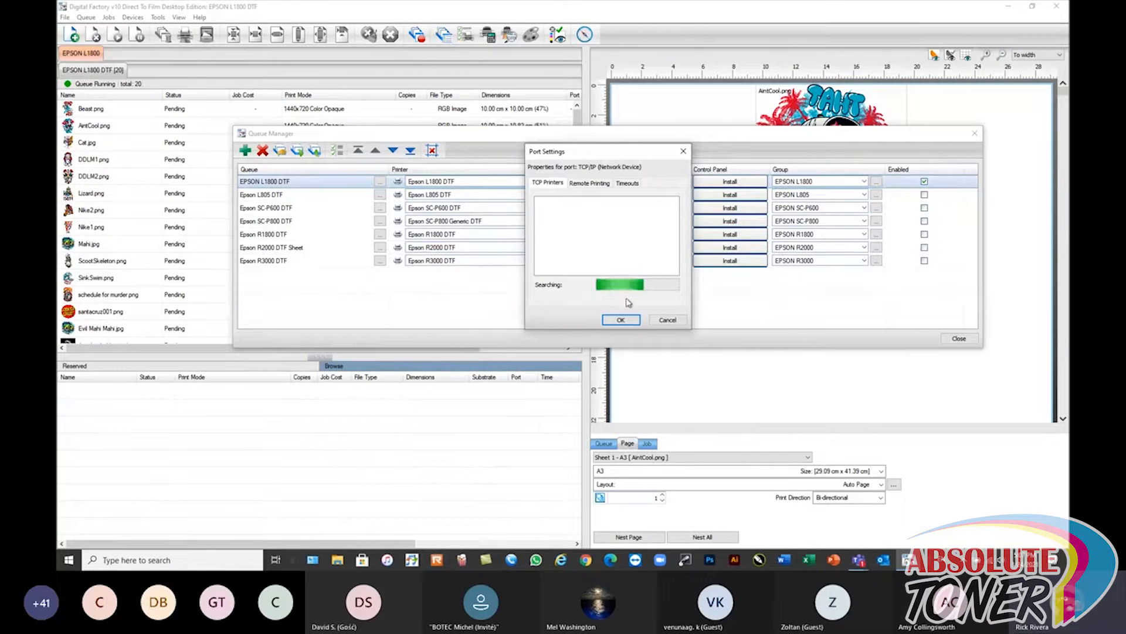
pyautogui.click(667, 320)
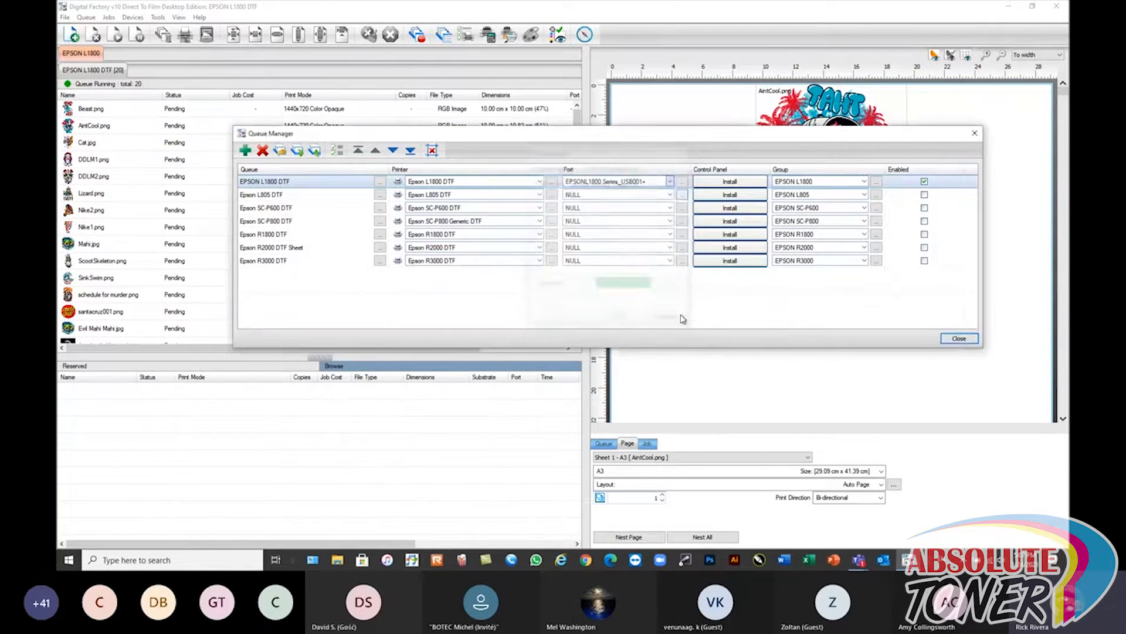
# - Select EPSONL1800 Series_USB001+ as the port of the EPSON L1800 DTF queue
pyautogui.click(670, 181)
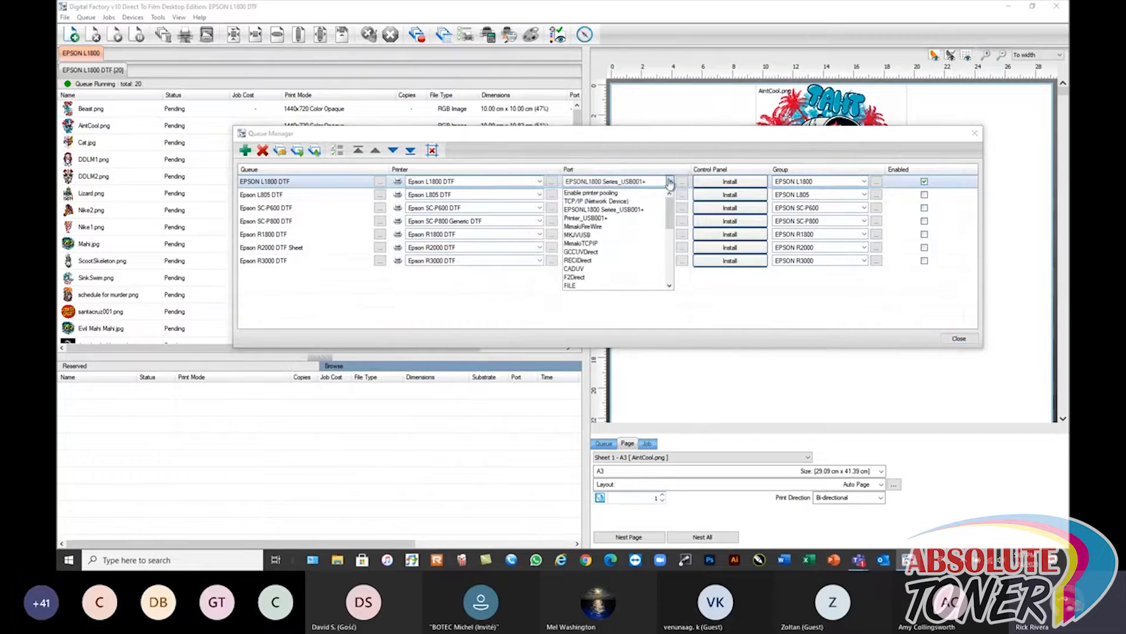
pyautogui.click(606, 211)
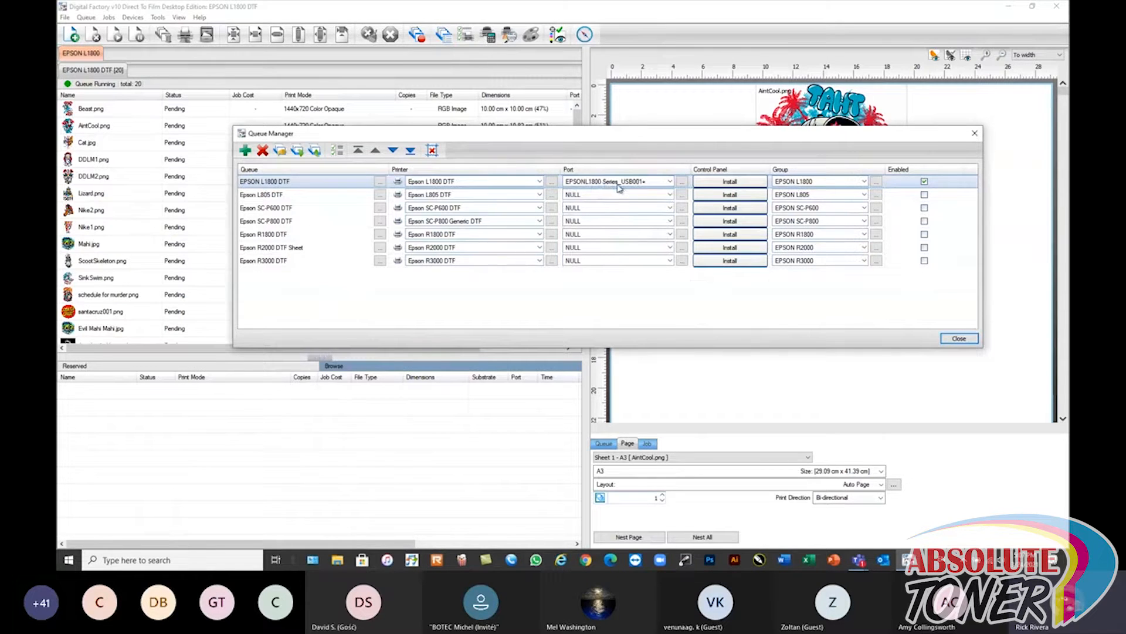
pyautogui.click(671, 182)
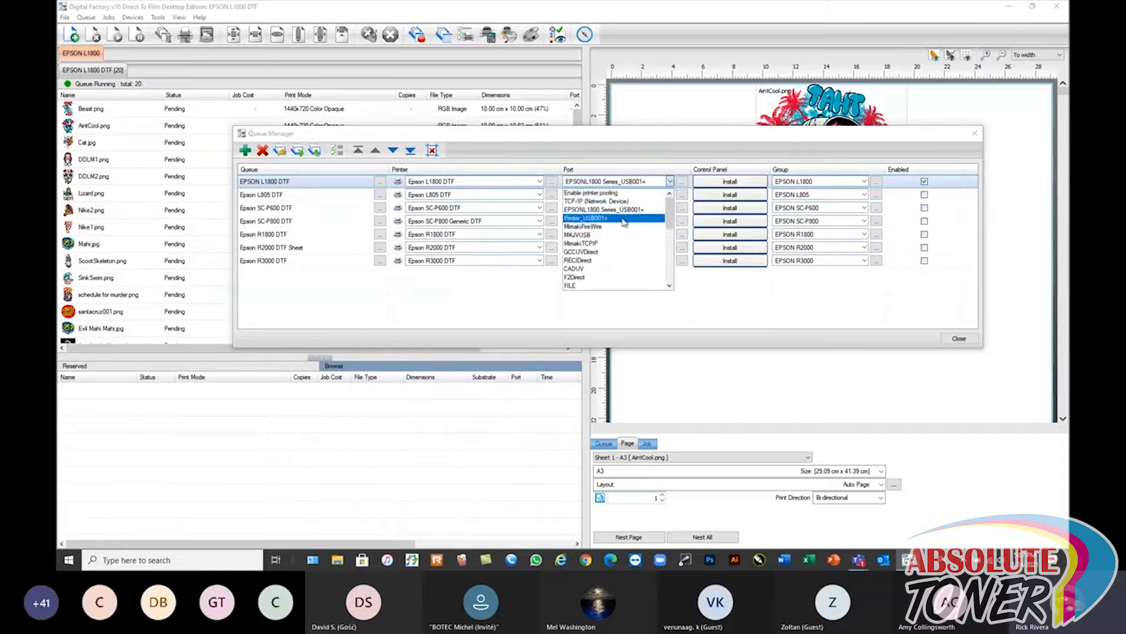
pyautogui.click(606, 212)
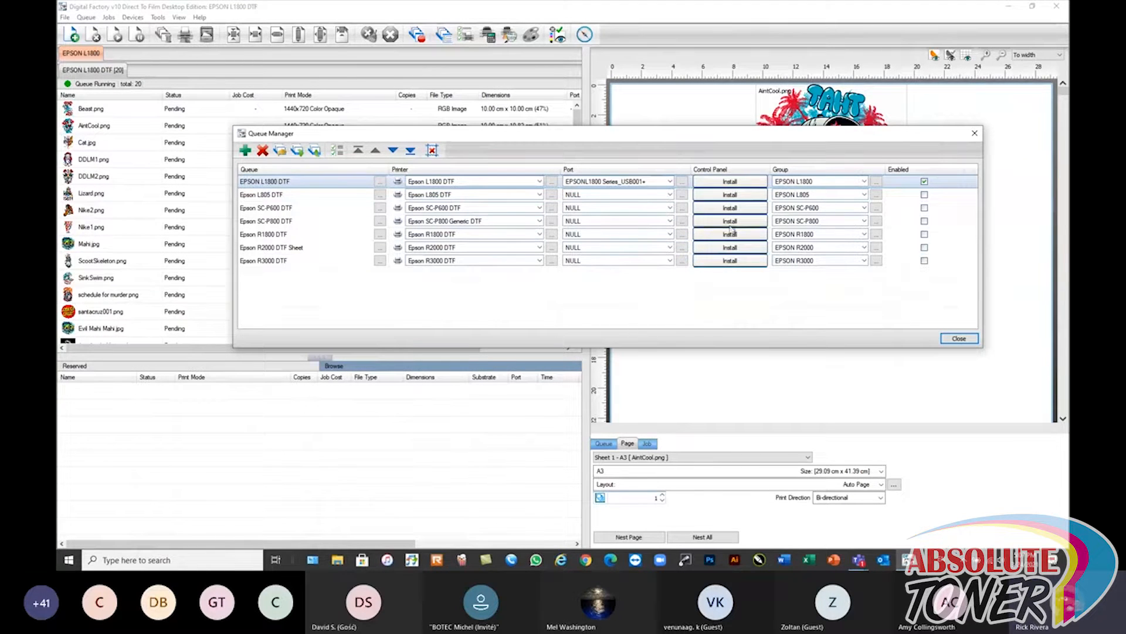
# - Duplicate the EPSON L1800 DTF queue with the name suffix A3 and close the Queue Manager
pyautogui.moveTo(654, 137); pyautogui.dragTo(647, 162)
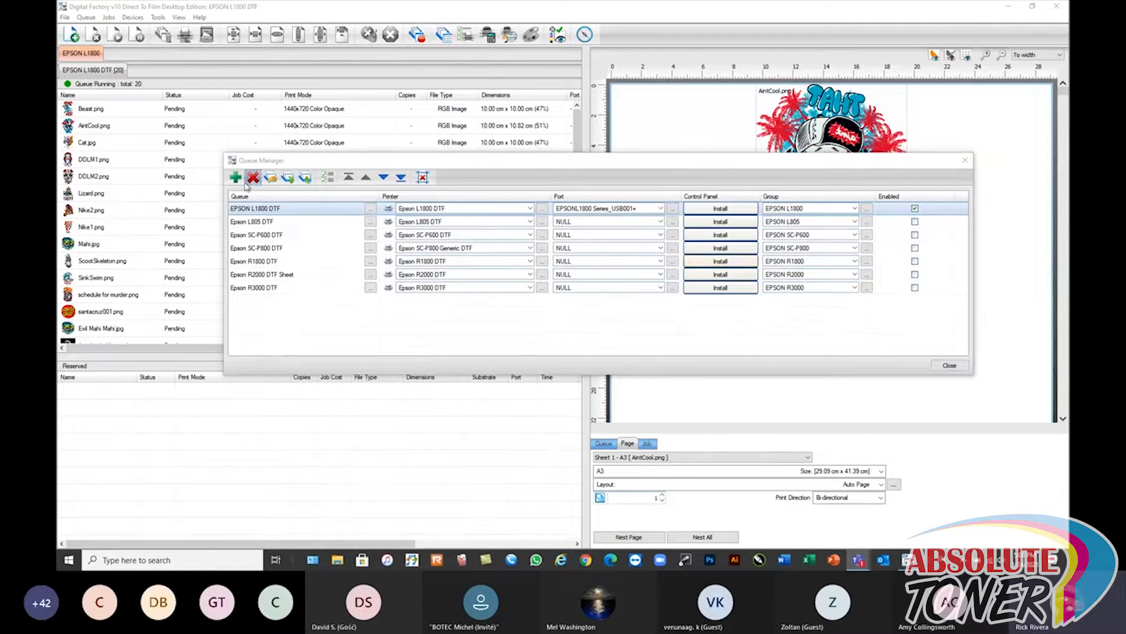
pyautogui.click(251, 211)
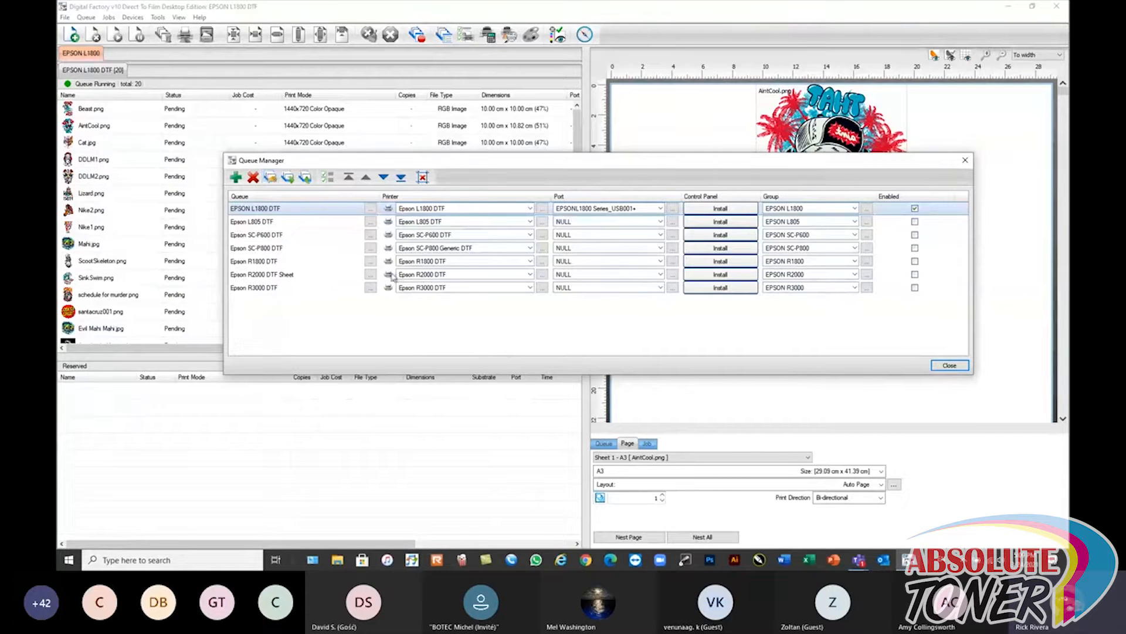
pyautogui.click(270, 177)
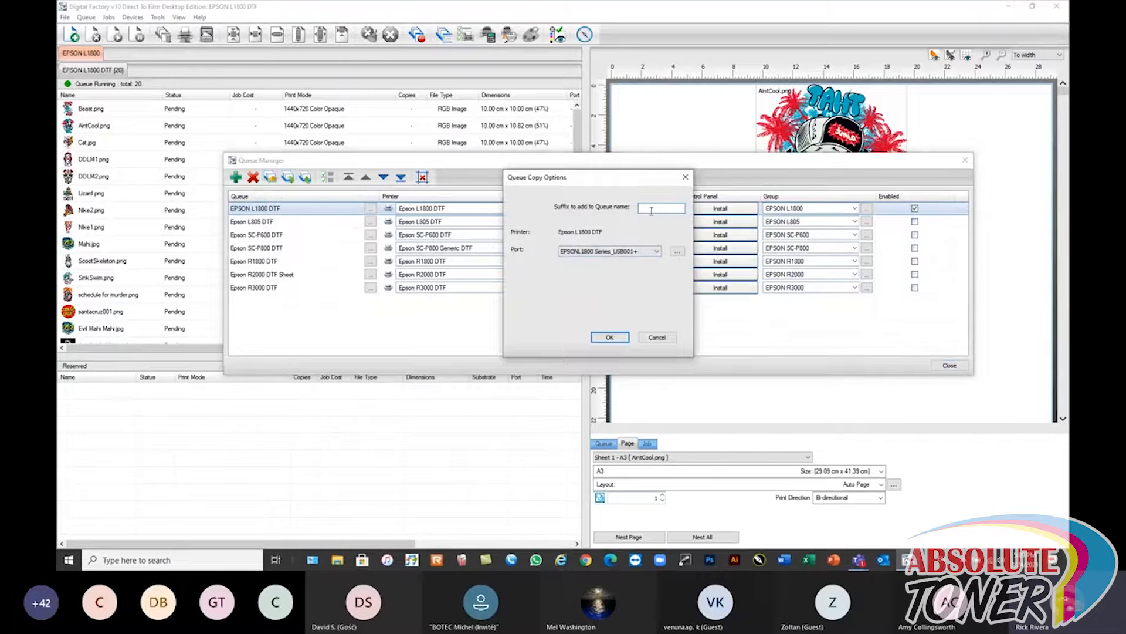
pyautogui.write('A#')
pyautogui.press('BackSpace')
pyautogui.write('3')
pyautogui.click(617, 339)
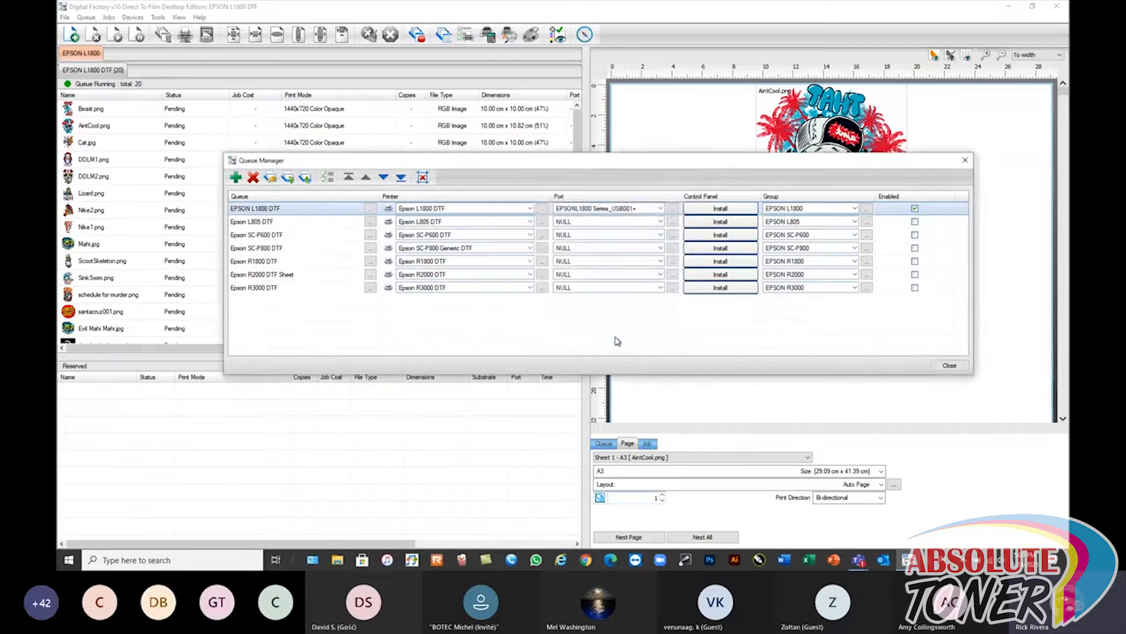
pyautogui.click(949, 366)
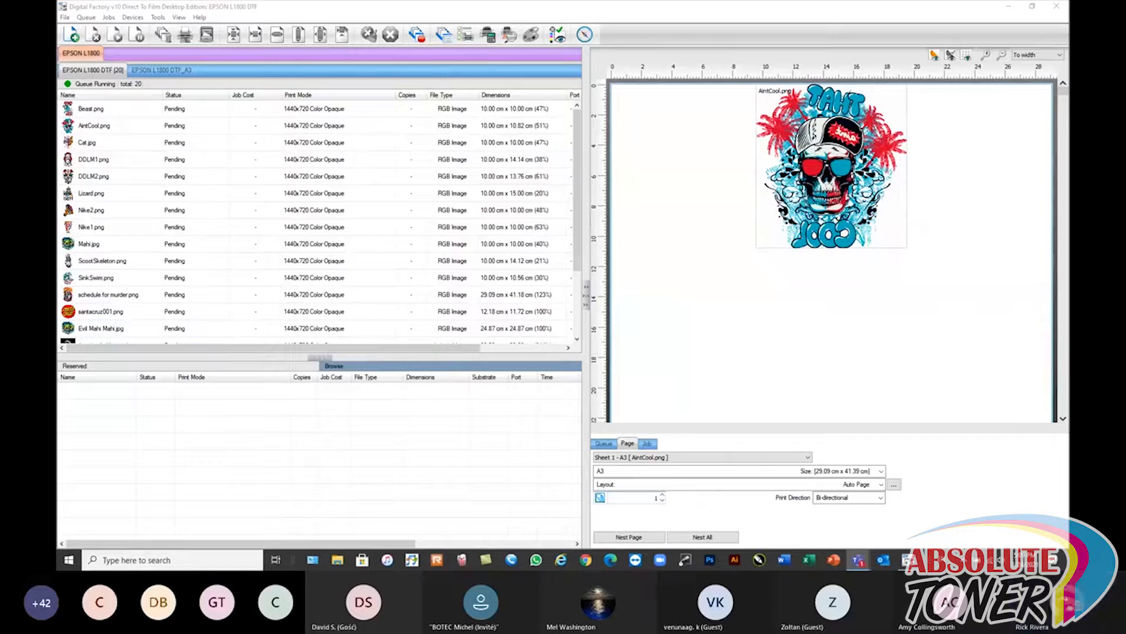
# - Set the media size of the duplicated EPSON L1800 DTF_A3 queue to A4
pyautogui.click(158, 70)
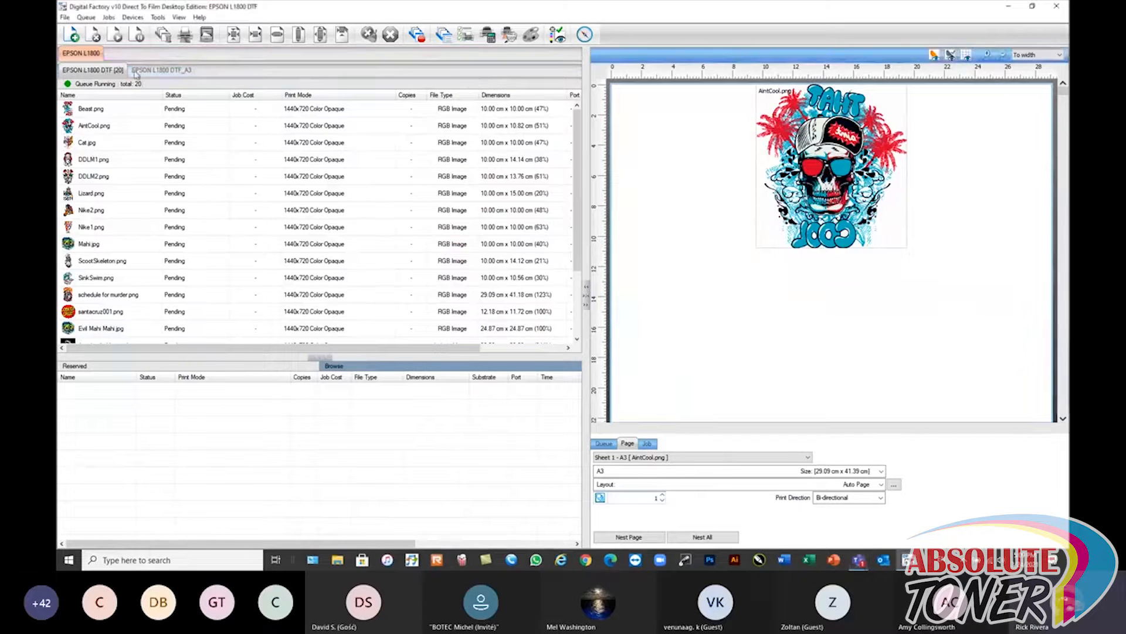
pyautogui.click(108, 70)
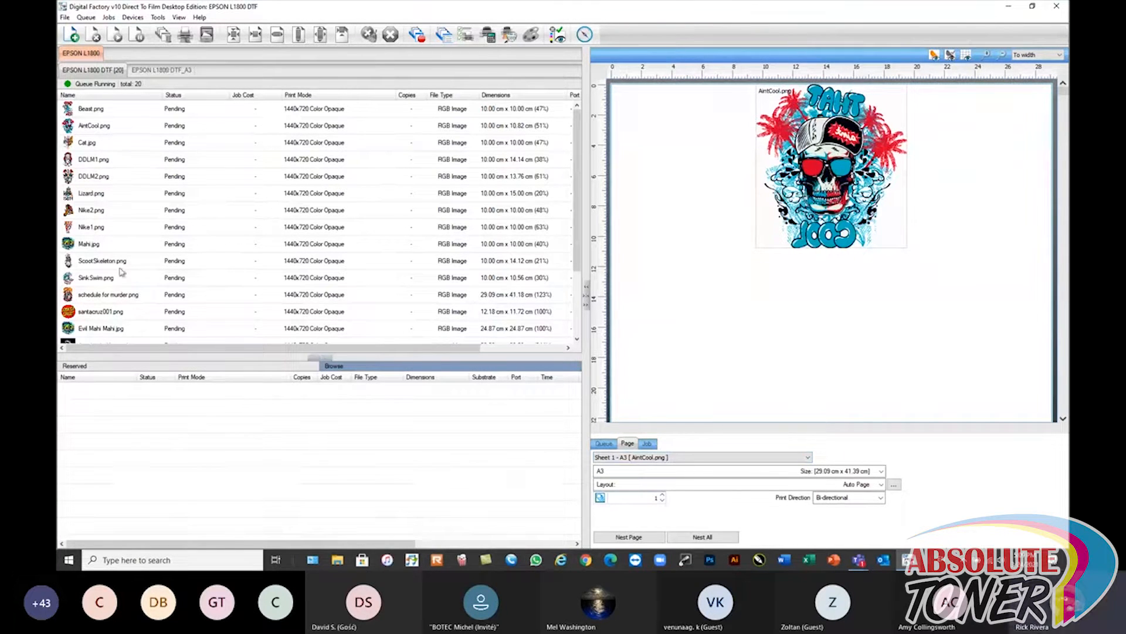
pyautogui.click(154, 70)
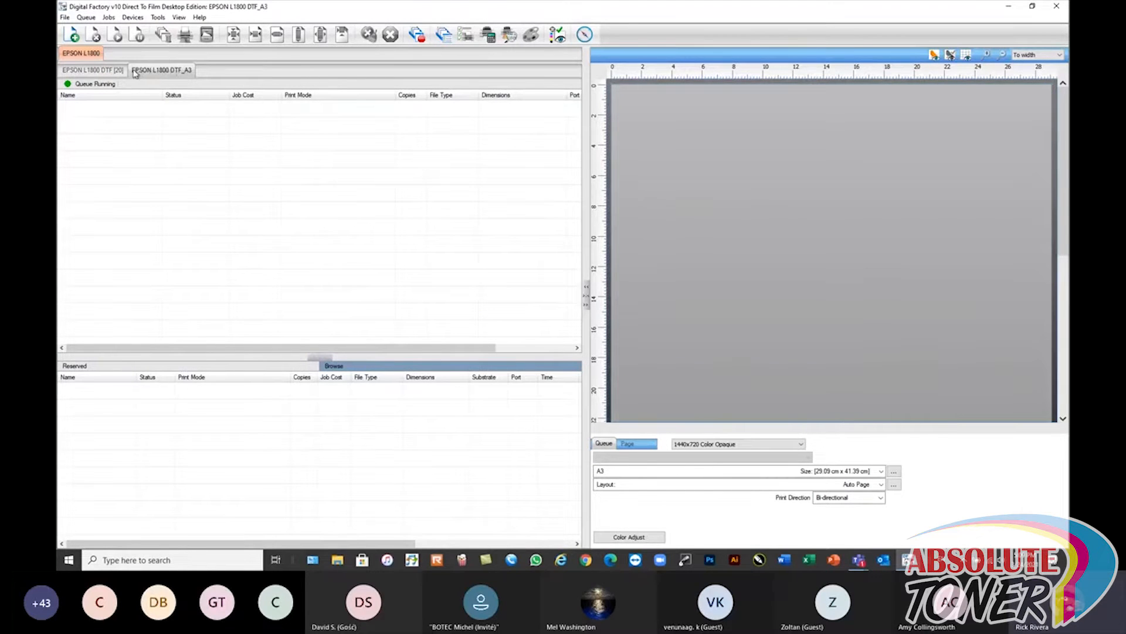
pyautogui.click(106, 71)
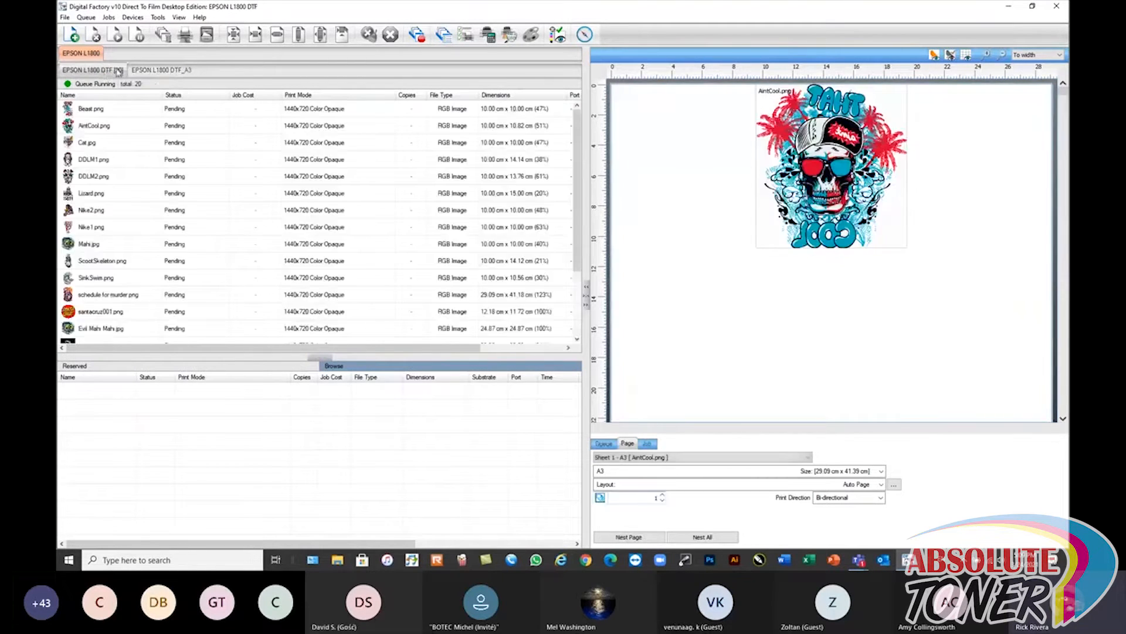
pyautogui.click(161, 70)
pyautogui.click(633, 473)
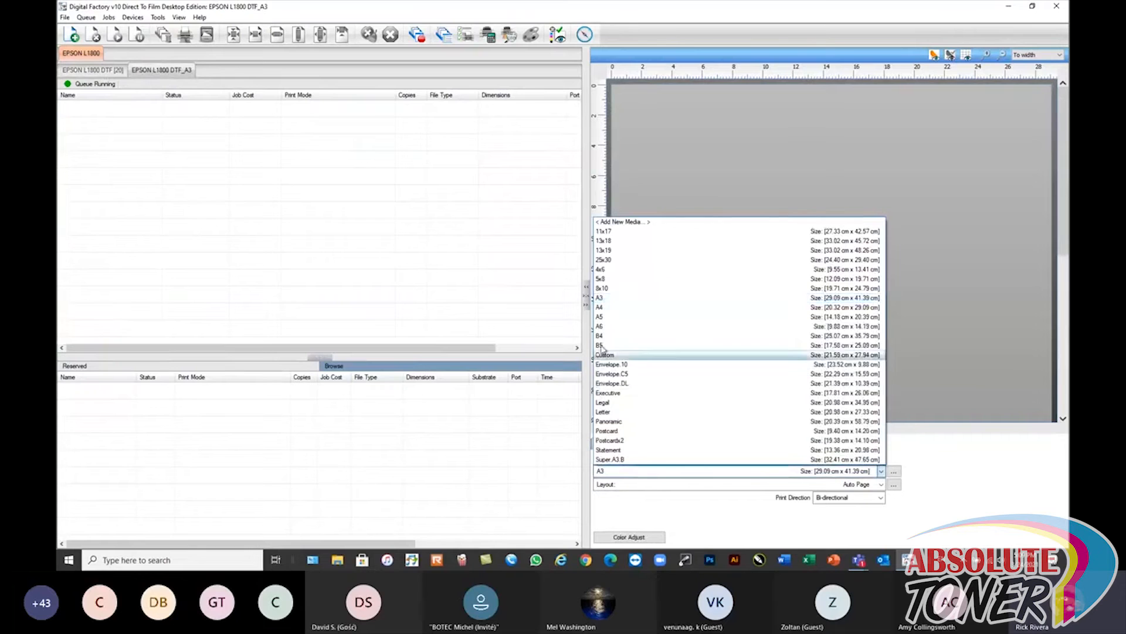
pyautogui.click(605, 308)
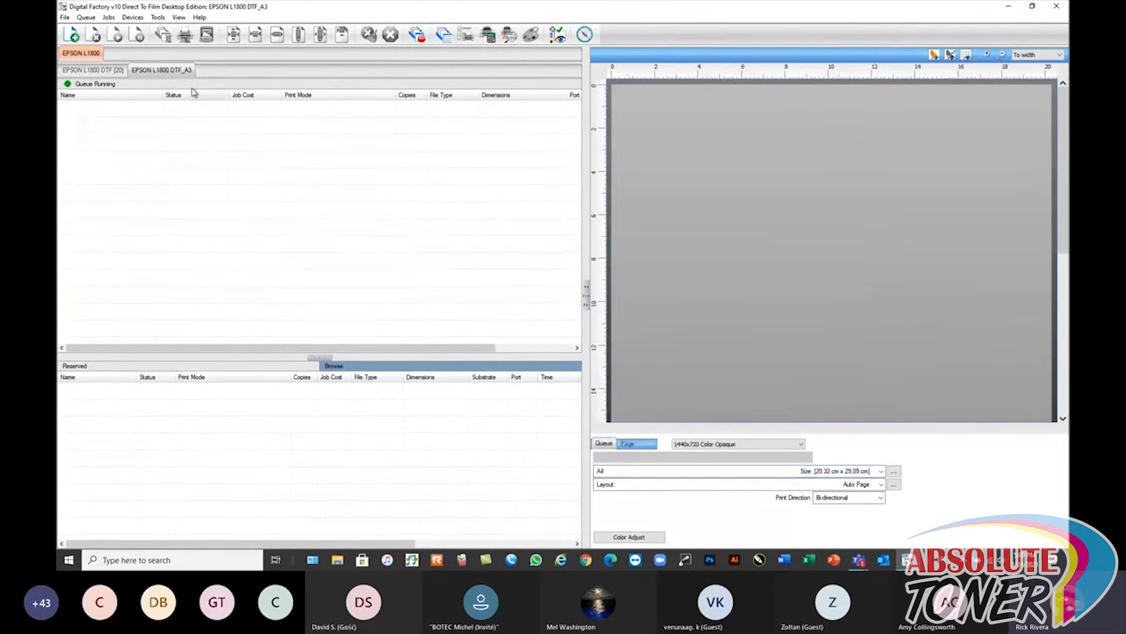
# - Rename the duplicated queue as EPSON L1800 DTF_A4 in its queue properties
pyautogui.doubleClick(177, 70)
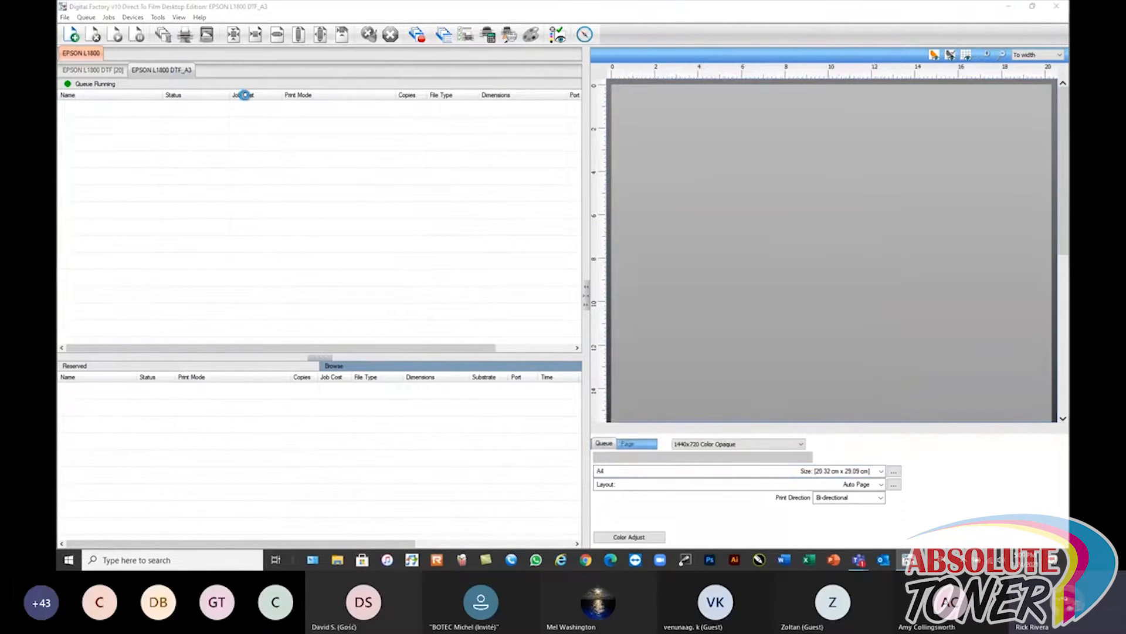
pyautogui.moveTo(584, 126); pyautogui.dragTo(603, 128)
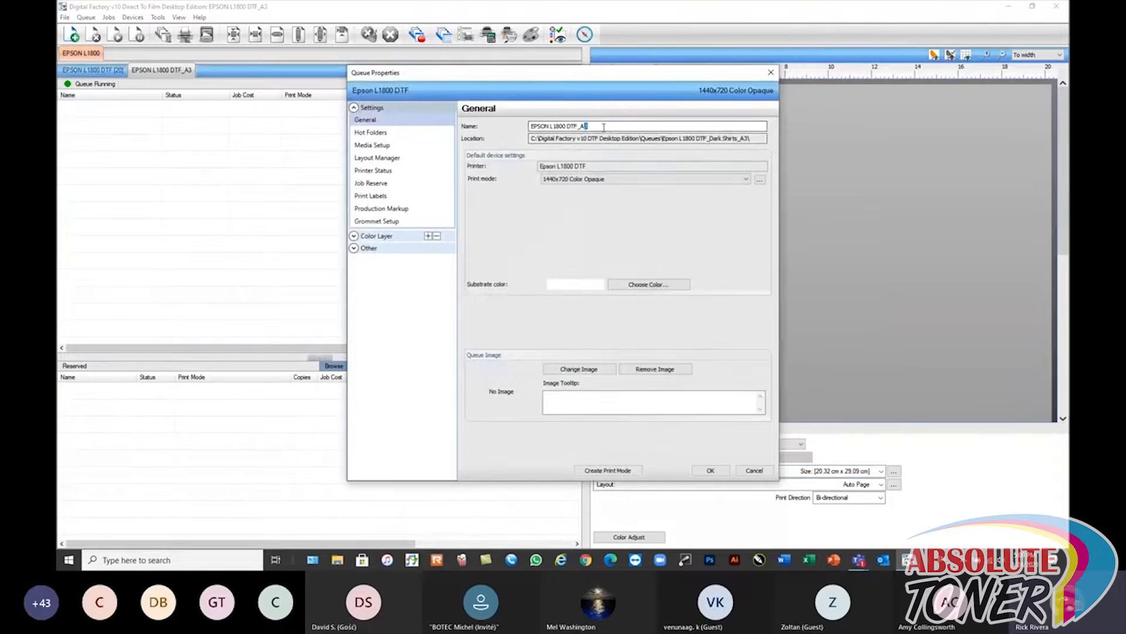
pyautogui.write('4')
pyautogui.click(713, 470)
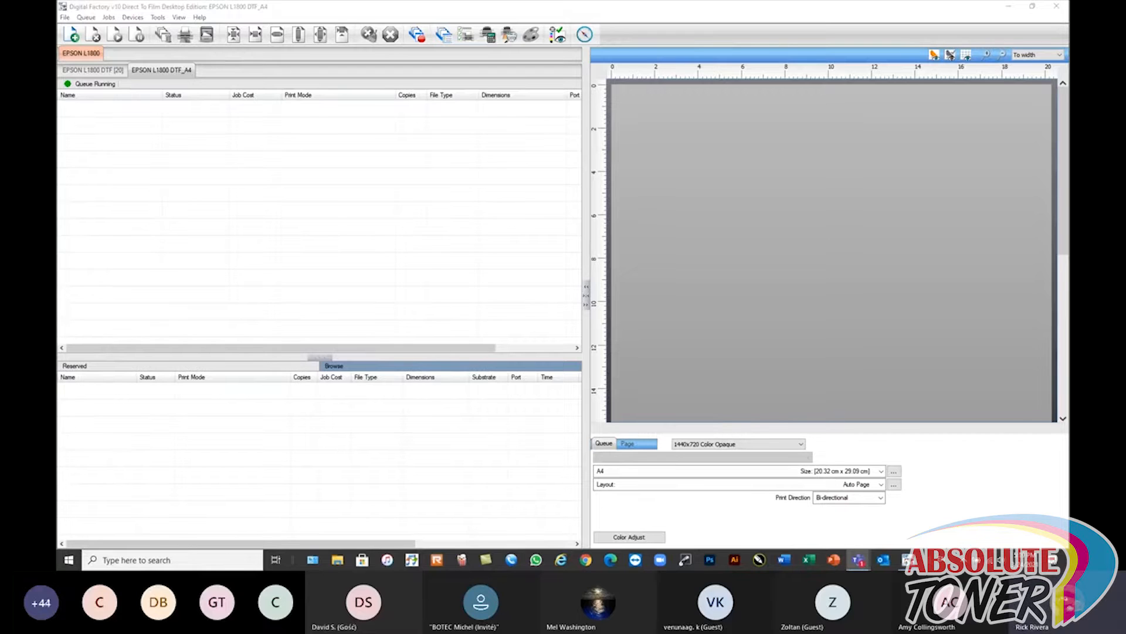
# - Compare the EPSON L1800 DTF and EPSON L1800 DTF_A4 queues by viewing them alternately
pyautogui.click(202, 131)
pyautogui.click(96, 72)
pyautogui.click(154, 72)
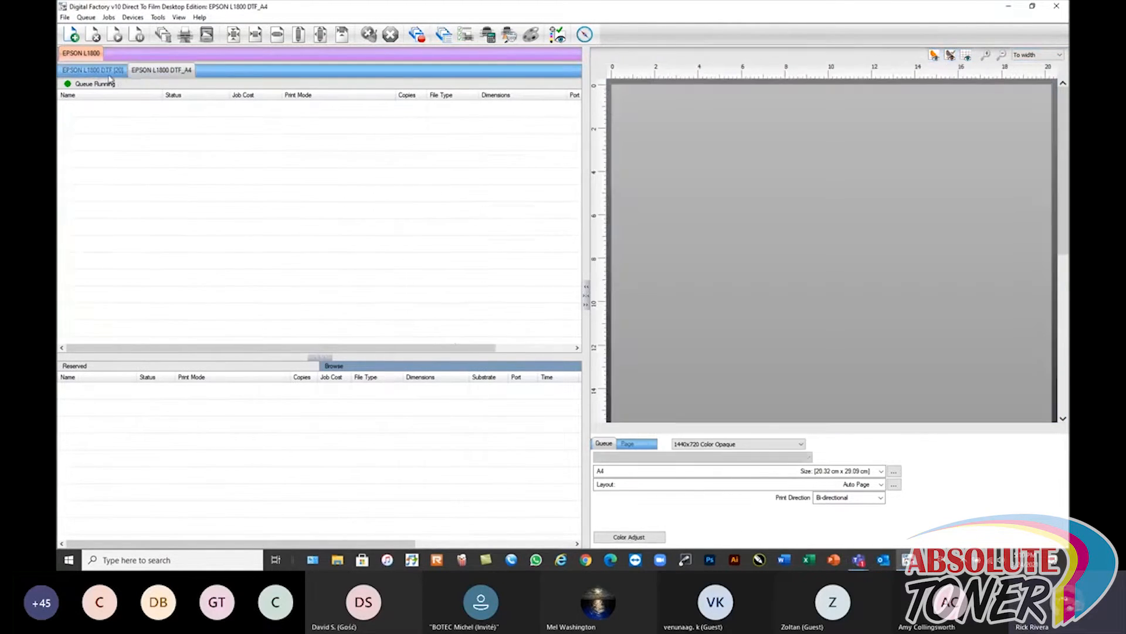
pyautogui.click(109, 73)
pyautogui.click(165, 72)
pyautogui.click(117, 71)
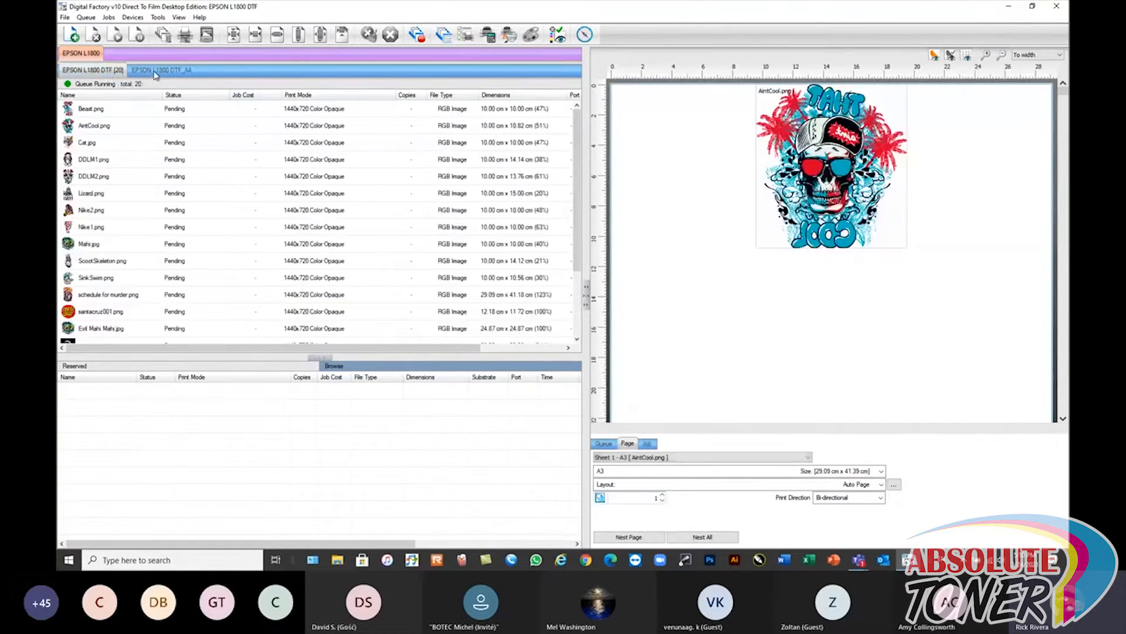
pyautogui.click(158, 71)
pyautogui.click(93, 70)
# - Disable the EPSON L1800 DTF_A4 queue in the Queue Manager and close the manager
pyautogui.click(86, 17)
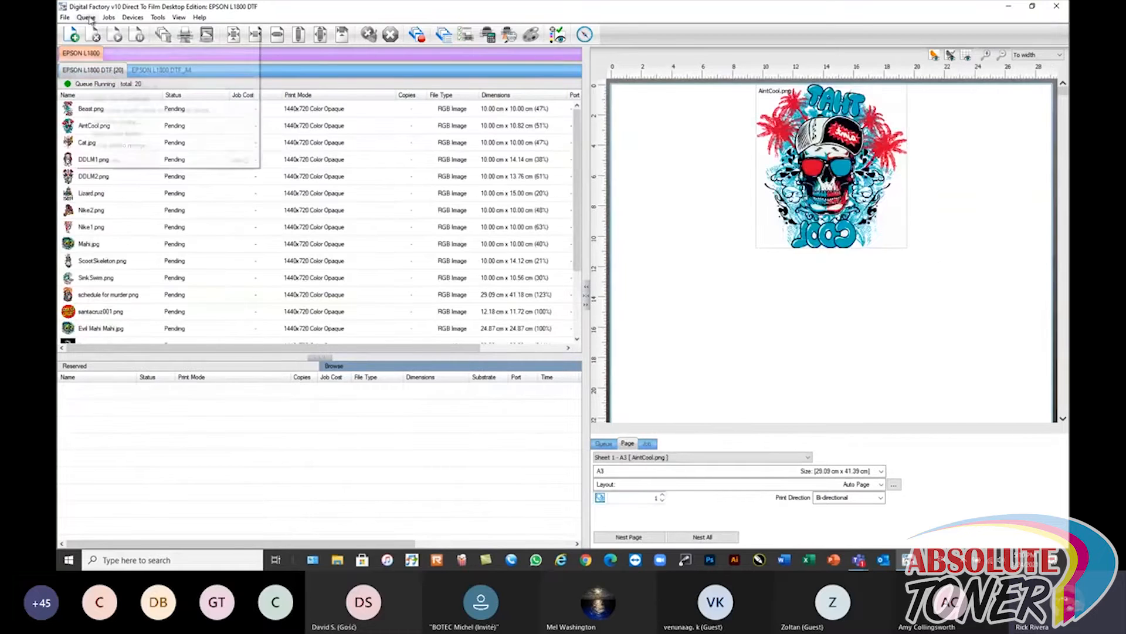
pyautogui.click(112, 30)
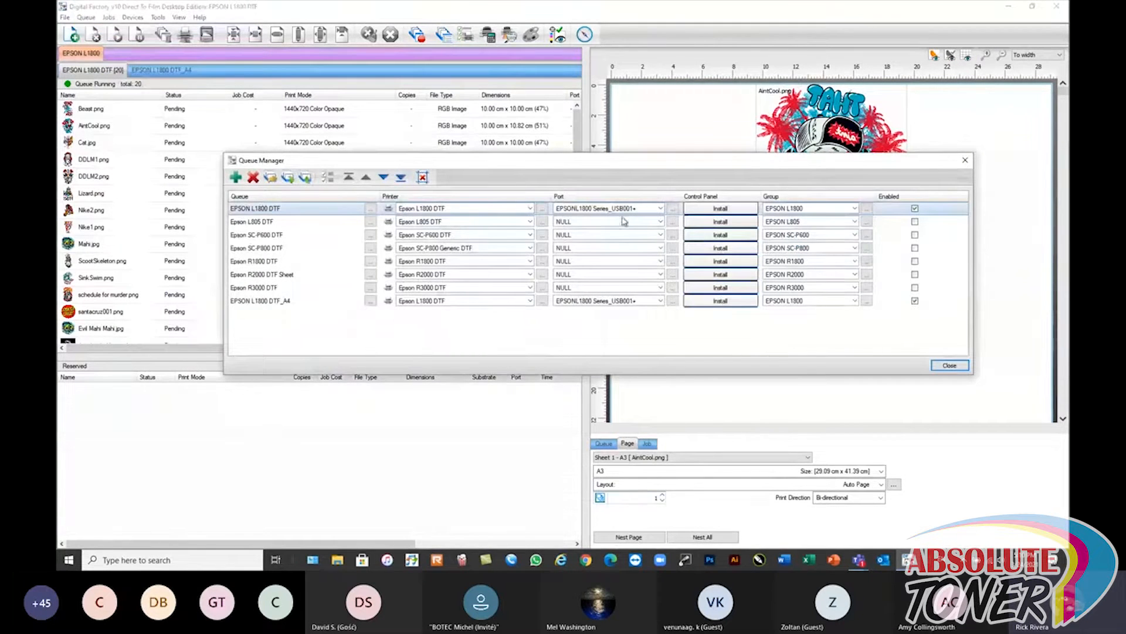
pyautogui.click(915, 301)
pyautogui.click(947, 365)
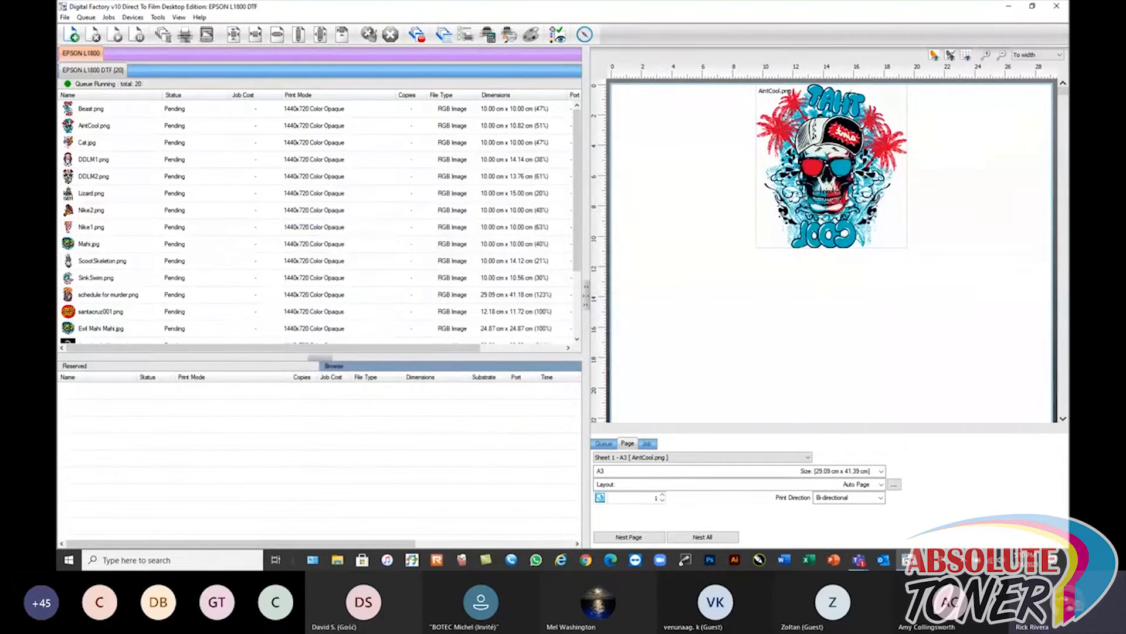
# - Check the supported file types in the dialog for opening jobs and leave it without adding a file
pyautogui.hotkey('alt', 'Tab')
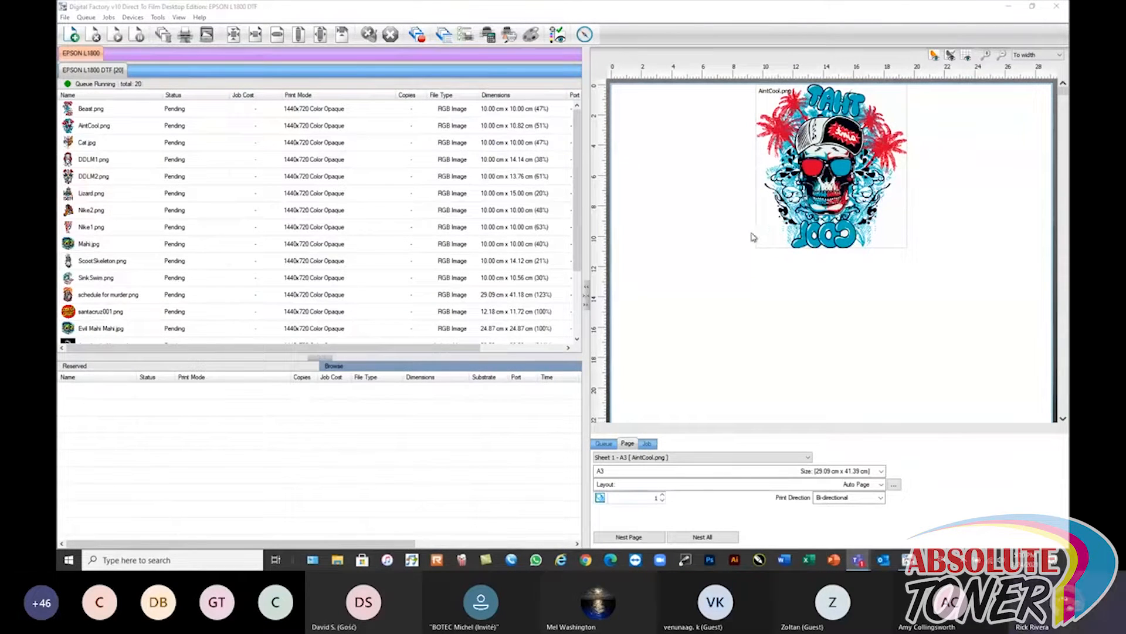
pyautogui.click(313, 15)
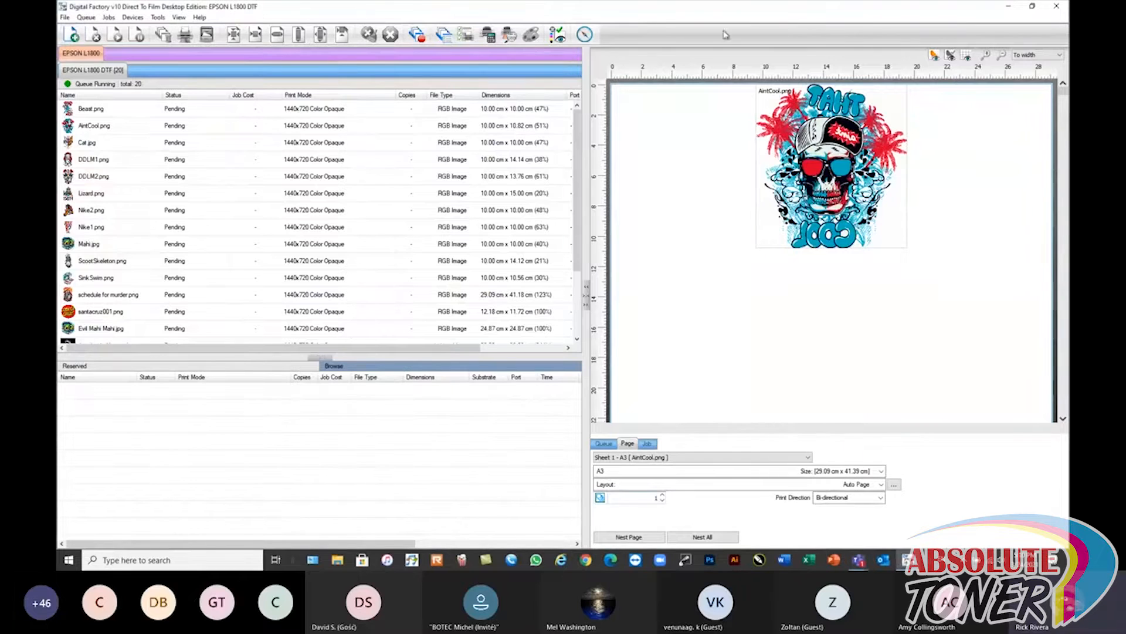
pyautogui.moveTo(306, 115)
pyautogui.hotkey('ctrl', 'o')
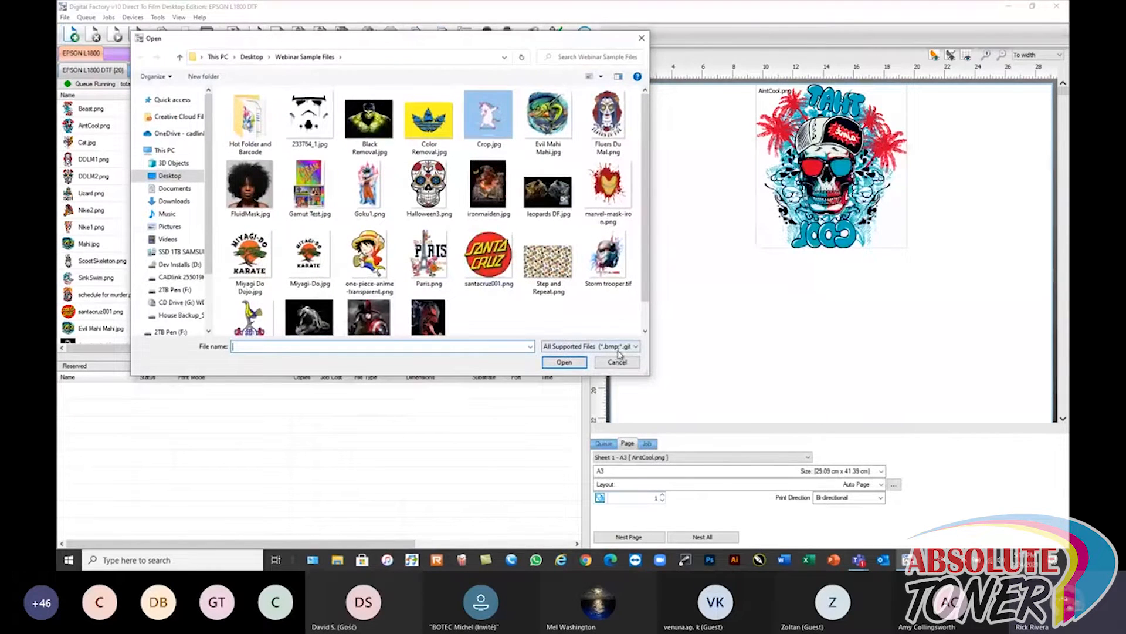
pyautogui.click(619, 347)
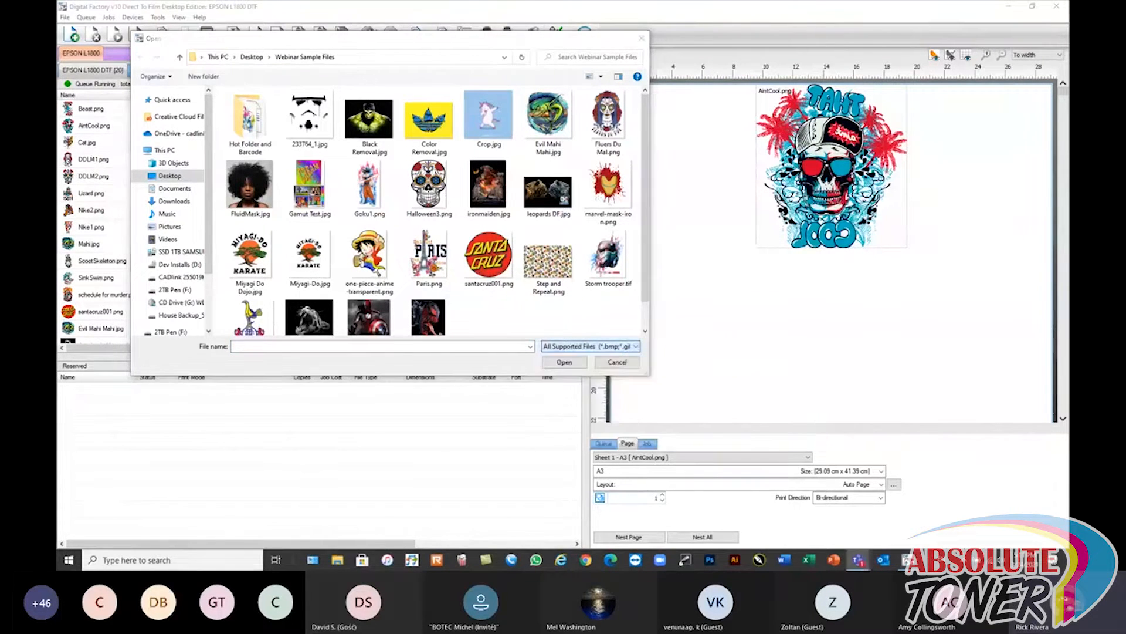
pyautogui.click(619, 346)
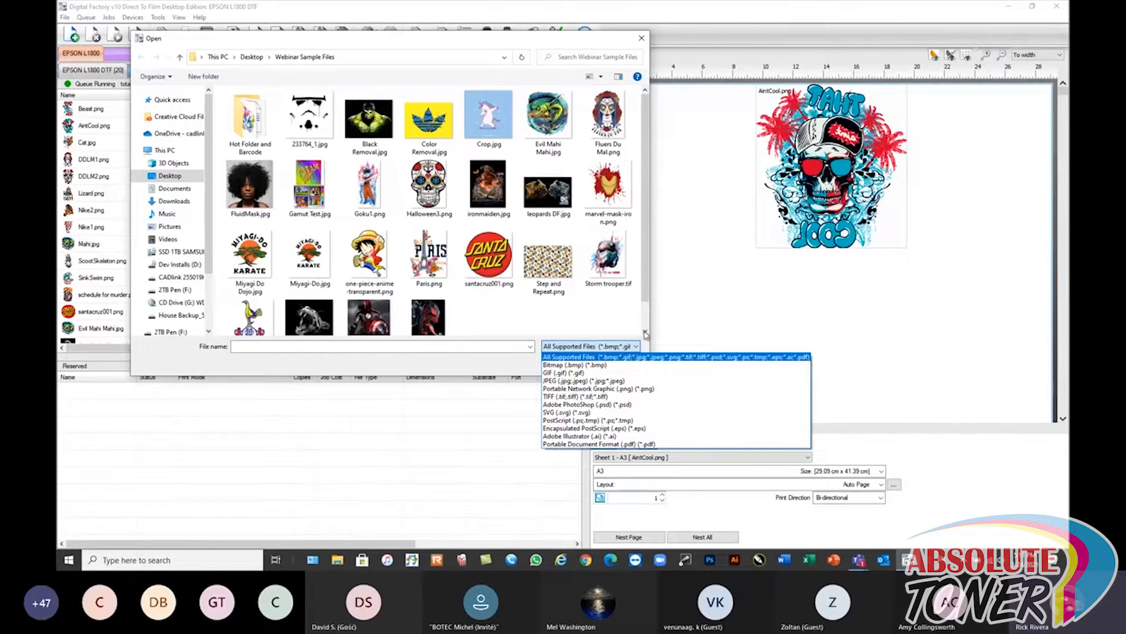
pyautogui.click(504, 365)
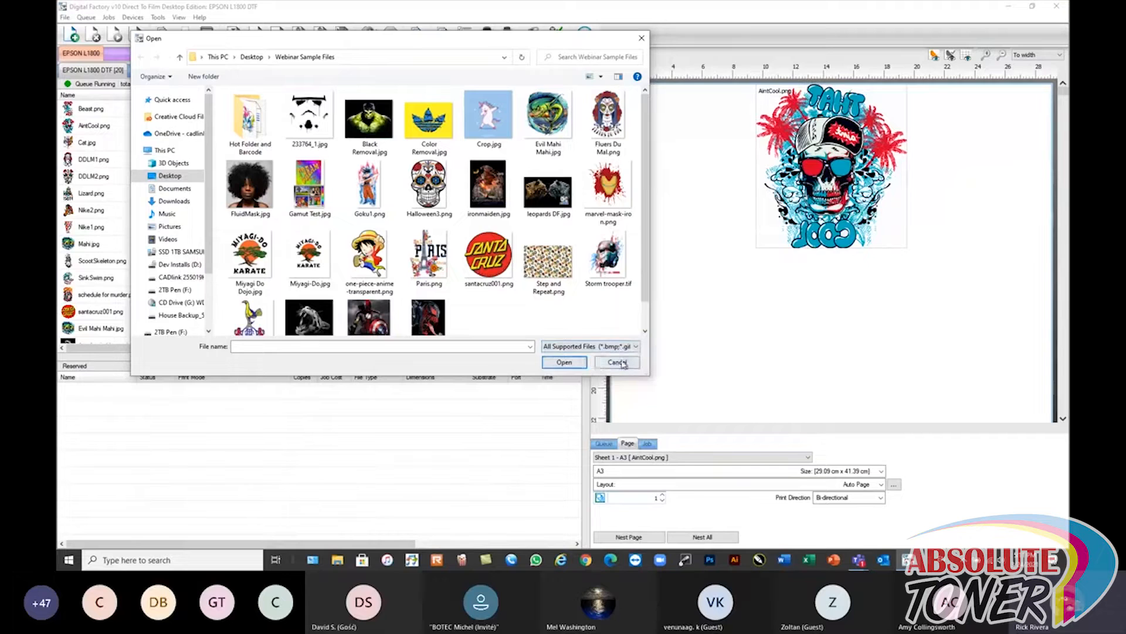
pyautogui.click(619, 362)
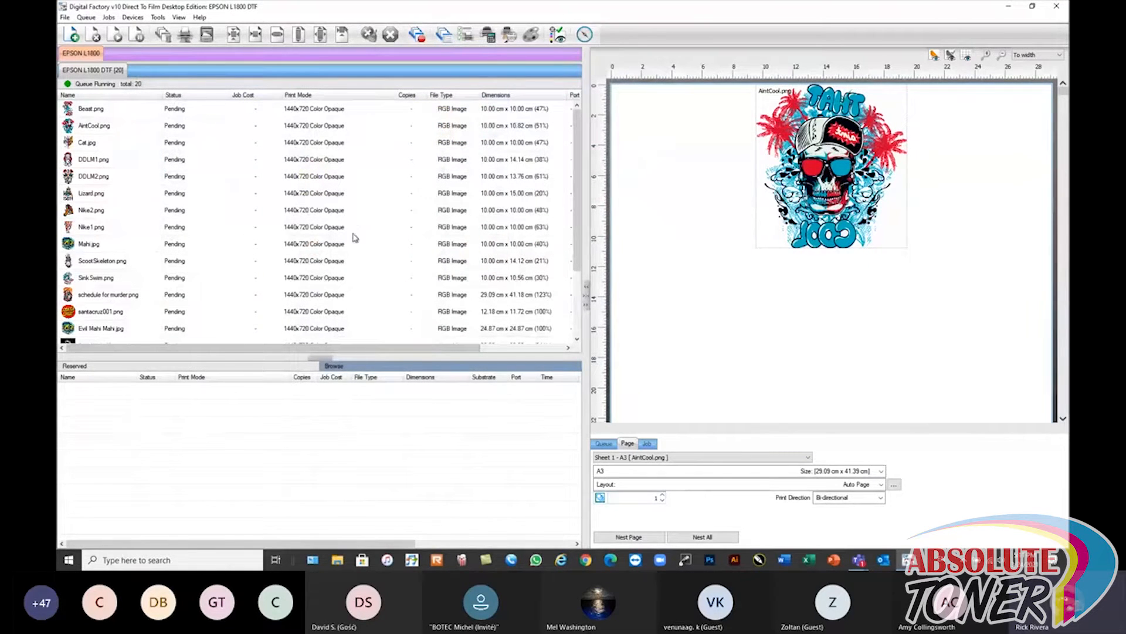
# - Select the AintCool.png job in the layout preview and look over the sequence of pages in the queue
pyautogui.moveTo(295, 236)
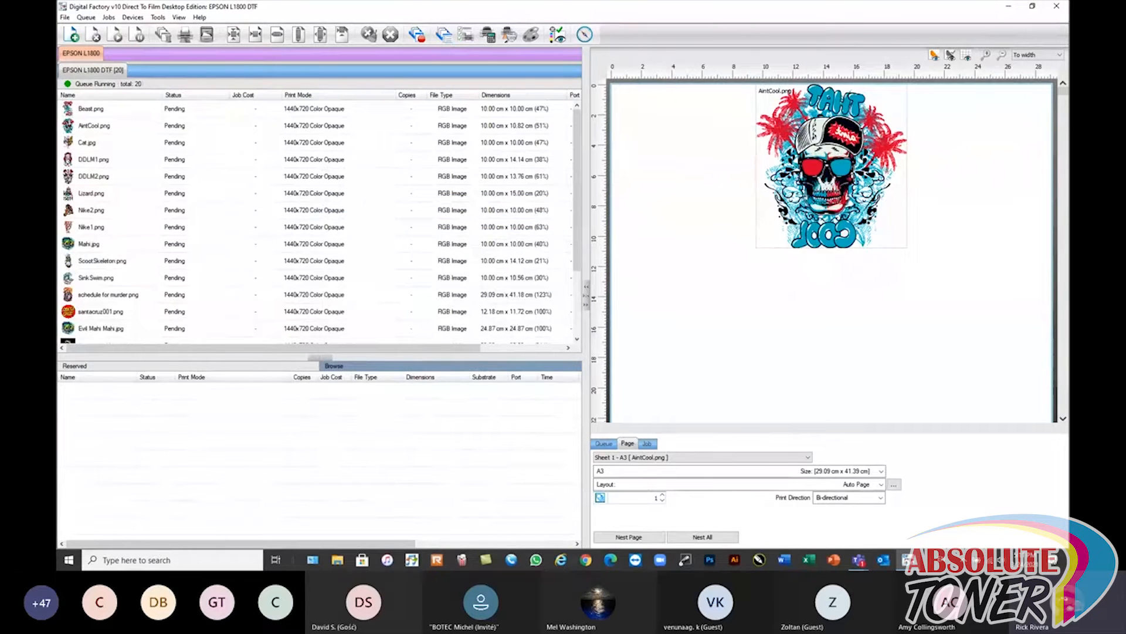
pyautogui.click(862, 160)
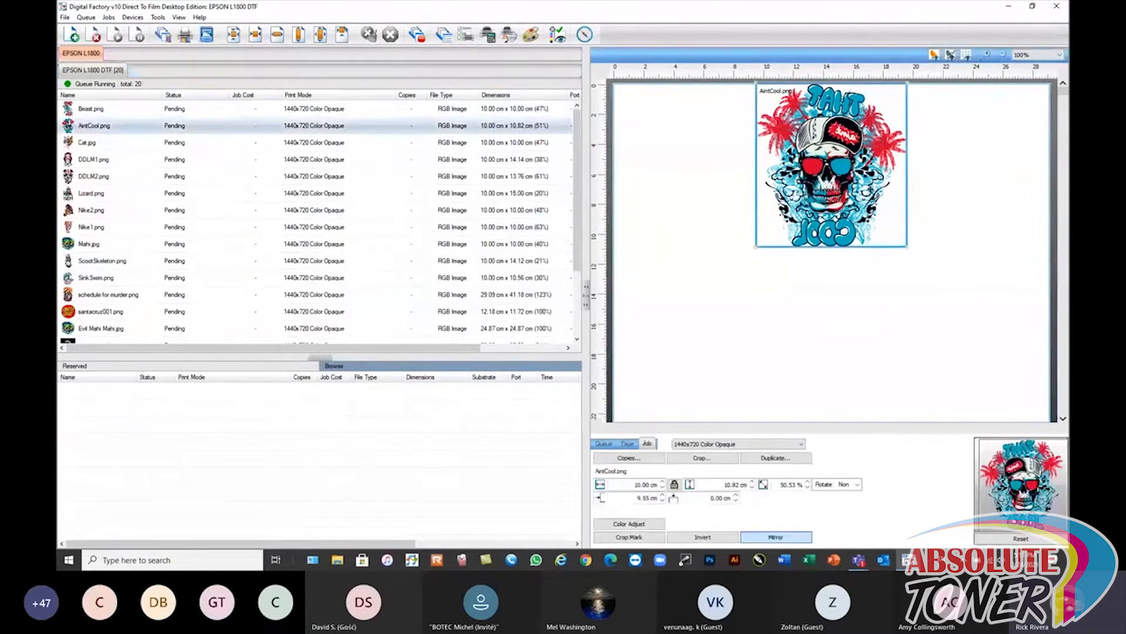
pyautogui.scroll(-3, 867, 198)
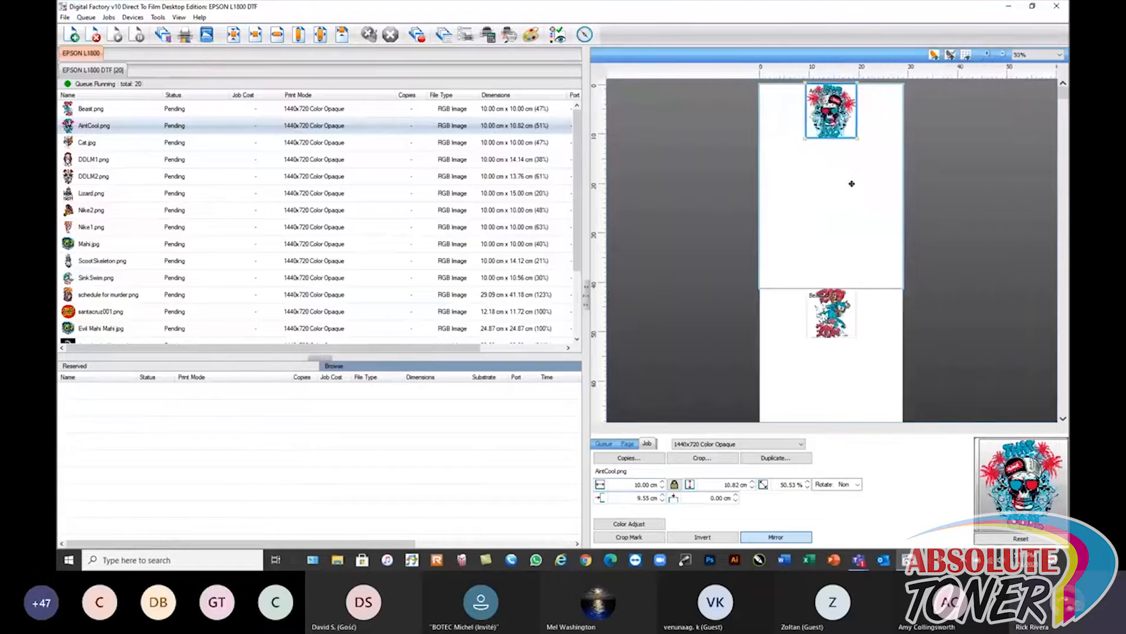
pyautogui.scroll(-3, 850, 162)
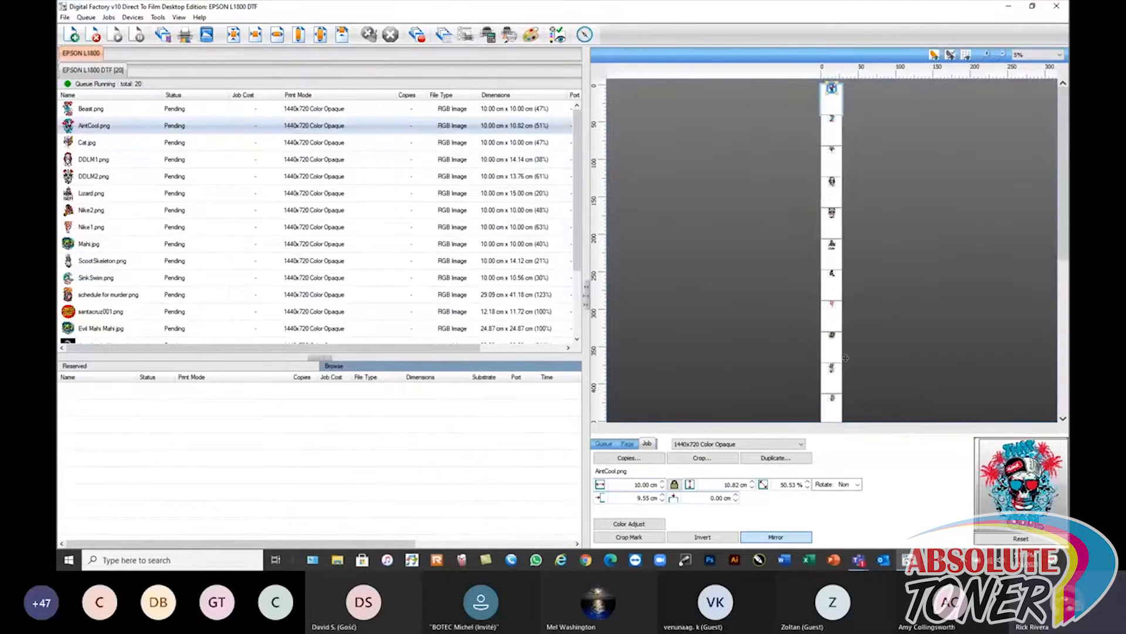
pyautogui.scroll(3, 830, 89)
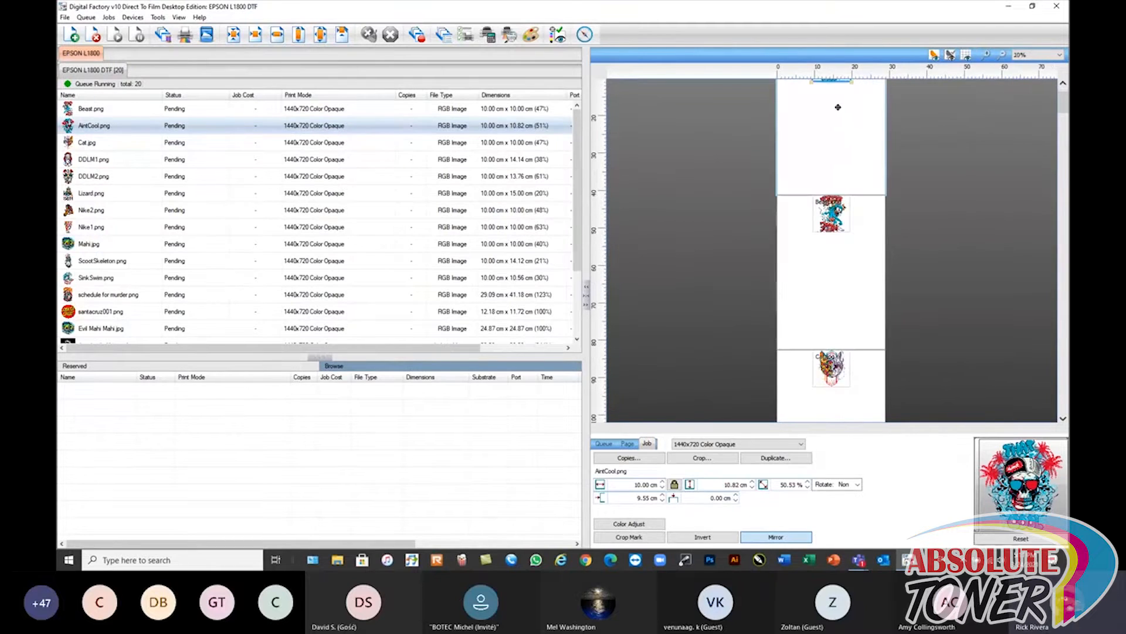
pyautogui.scroll(-1, 837, 107)
# - Switch the layout preview to Single Page Mode and zoom it to fit
pyautogui.click(179, 17)
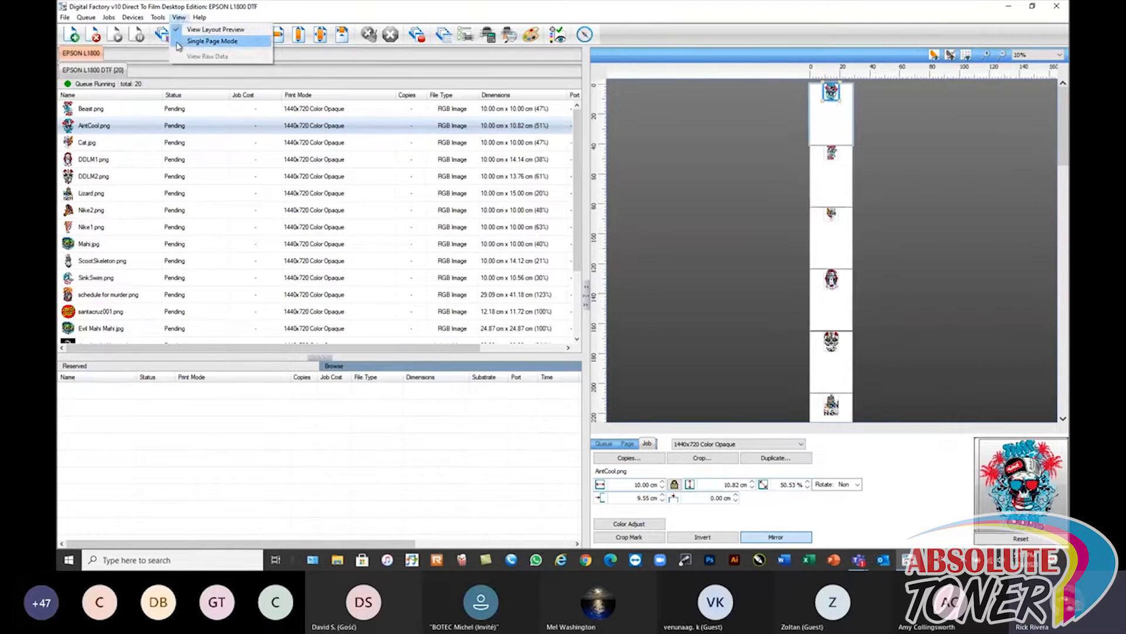
pyautogui.click(212, 41)
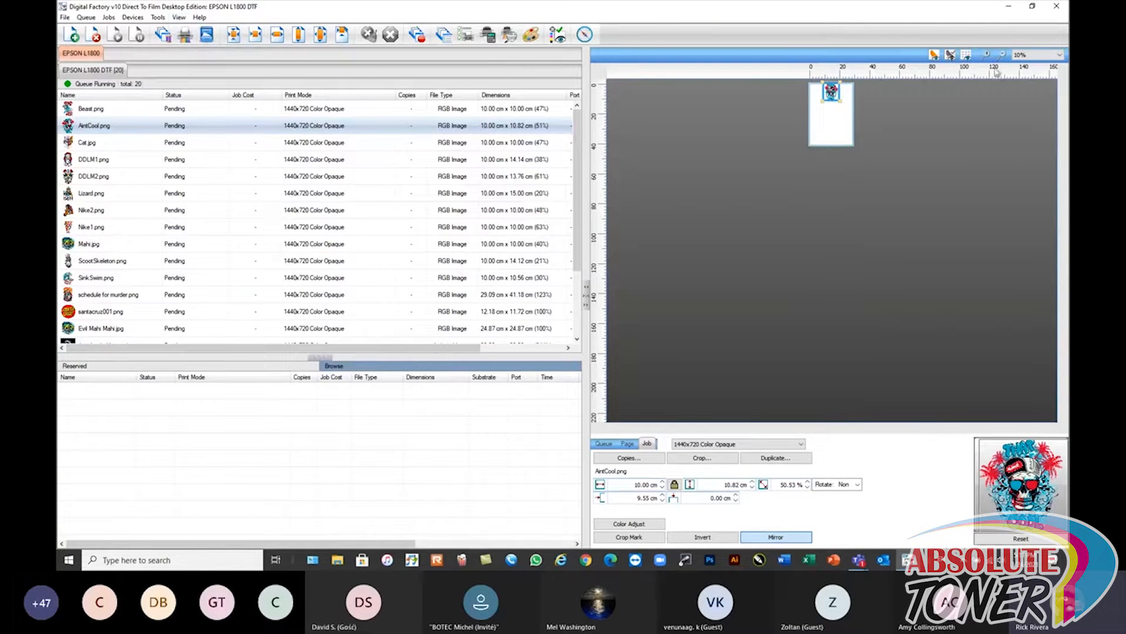
pyautogui.click(1038, 57)
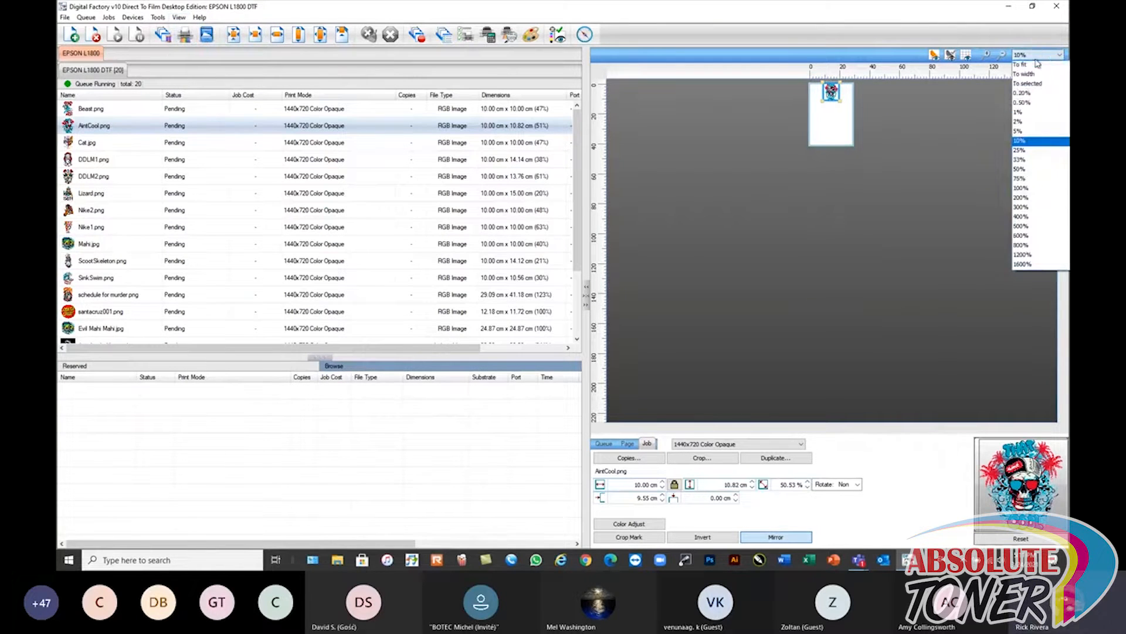
pyautogui.click(1034, 67)
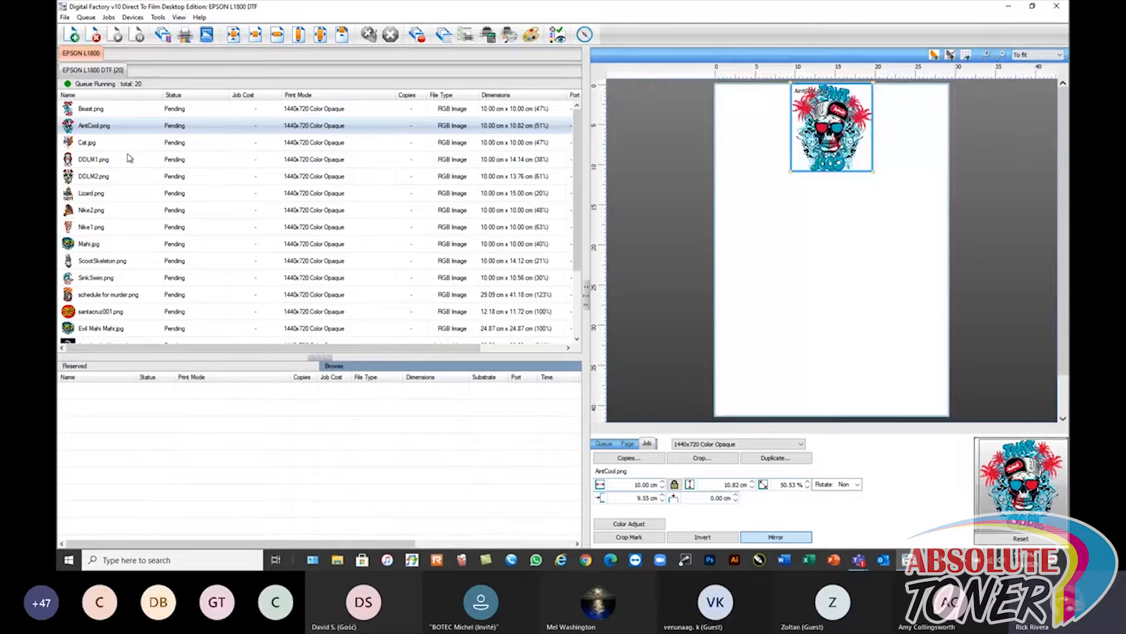
# - Review individual jobs in the preview, including Cat.jpg, SinkSwim.png, Nike2.png and schedule for murder.png
pyautogui.click(173, 143)
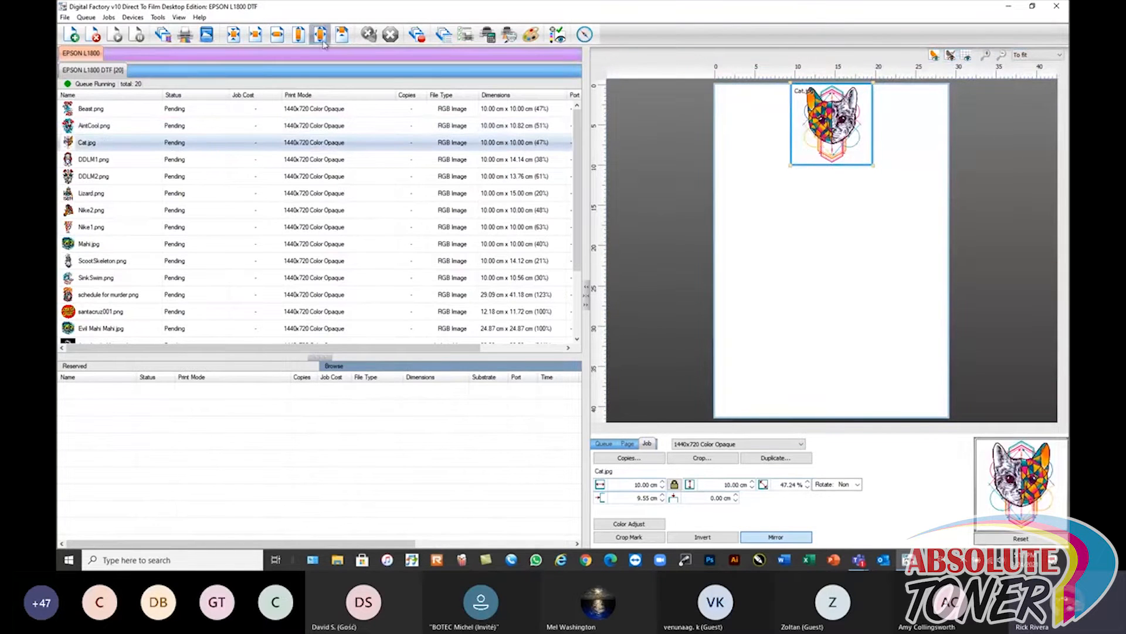
pyautogui.click(121, 195)
pyautogui.click(173, 281)
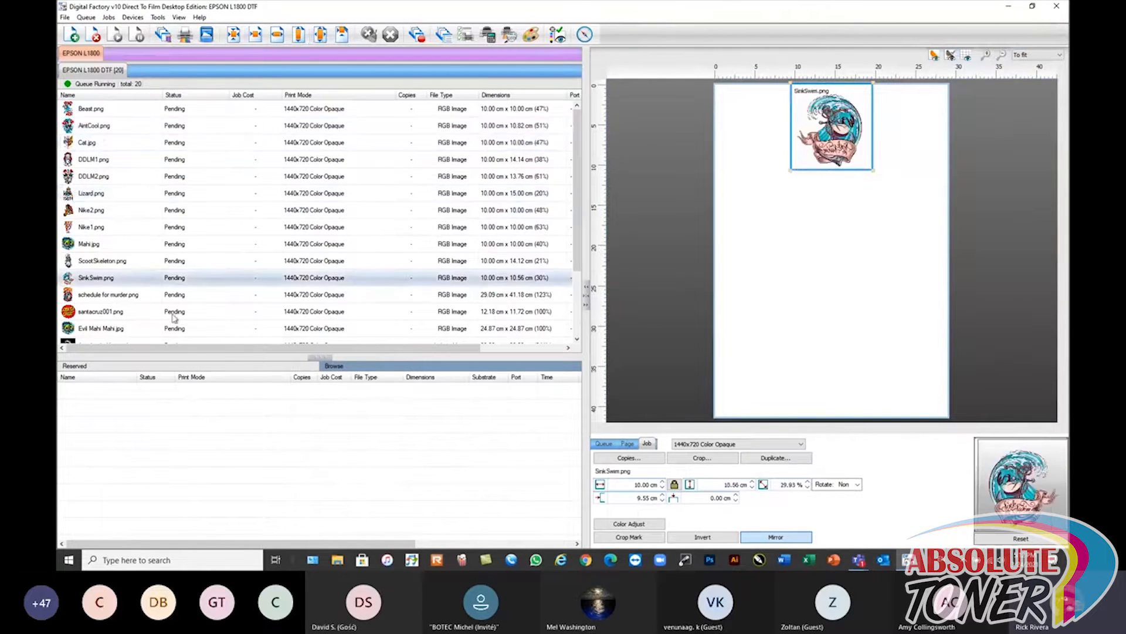
pyautogui.click(176, 314)
pyautogui.click(292, 198)
pyautogui.click(122, 215)
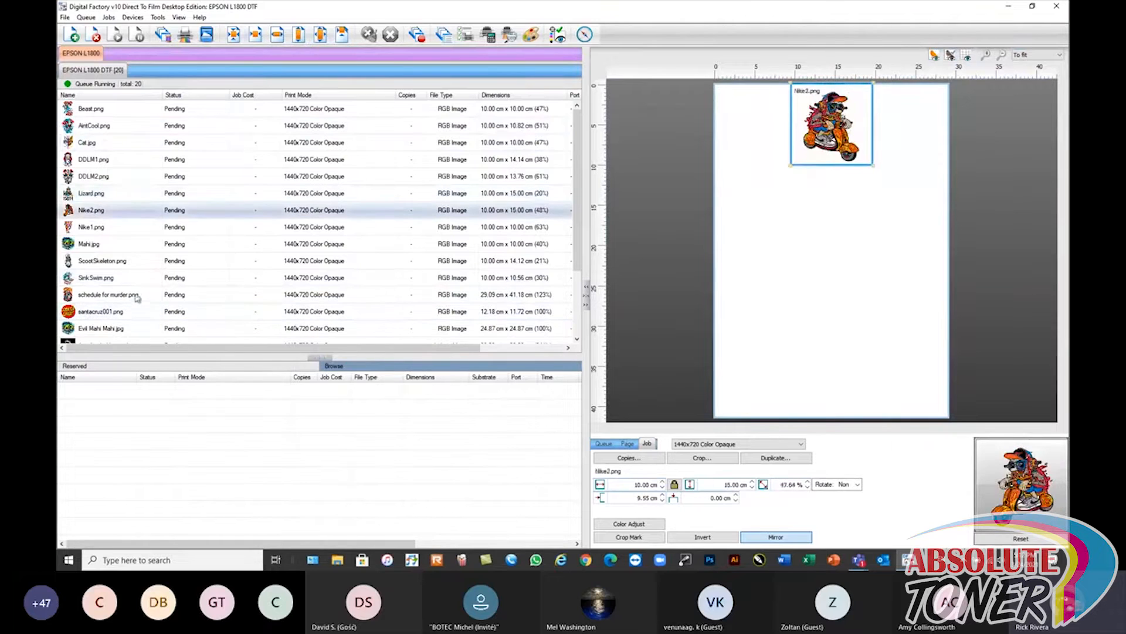
pyautogui.click(136, 295)
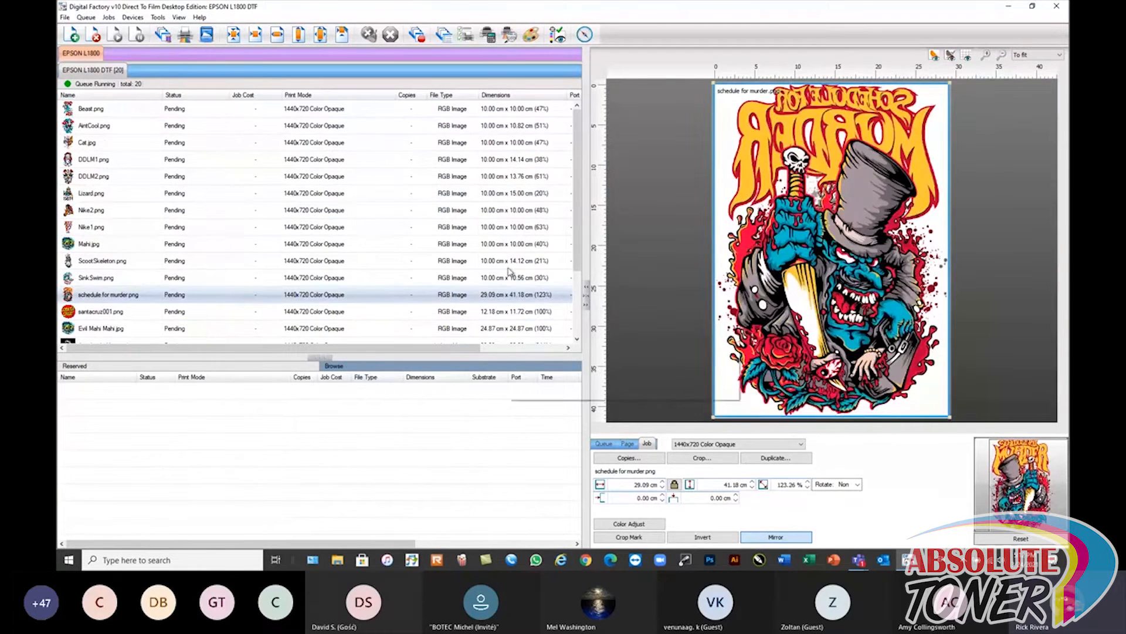
pyautogui.click(138, 311)
pyautogui.click(90, 296)
# - Turn off Single Page Mode and show the Beast.png job with the preview zoomed to width
pyautogui.click(179, 17)
pyautogui.click(178, 46)
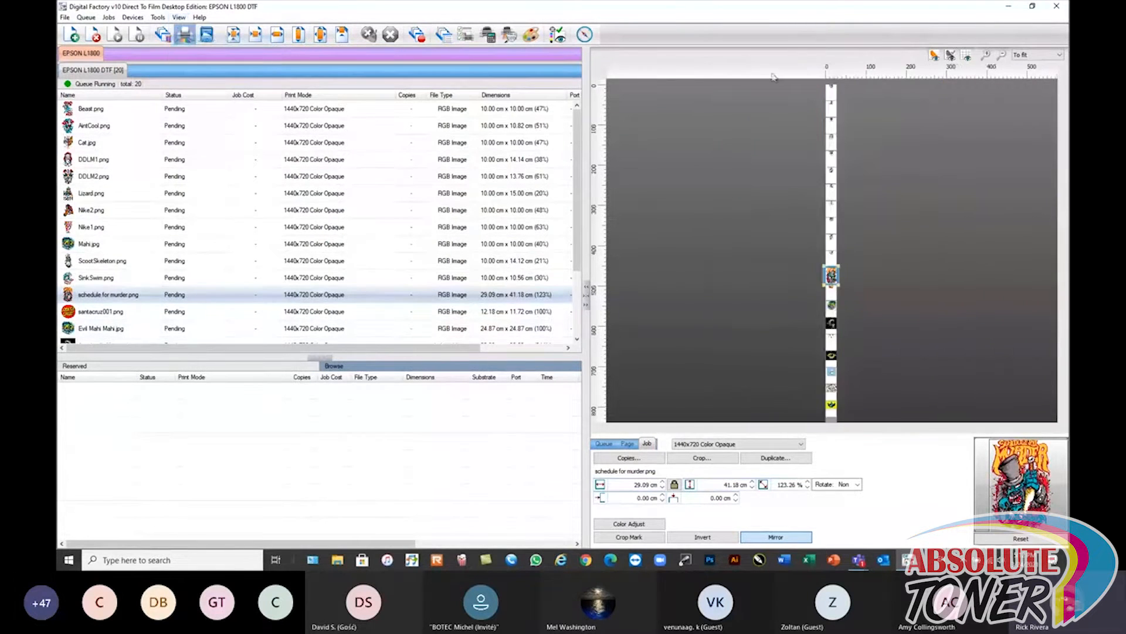
pyautogui.click(1037, 55)
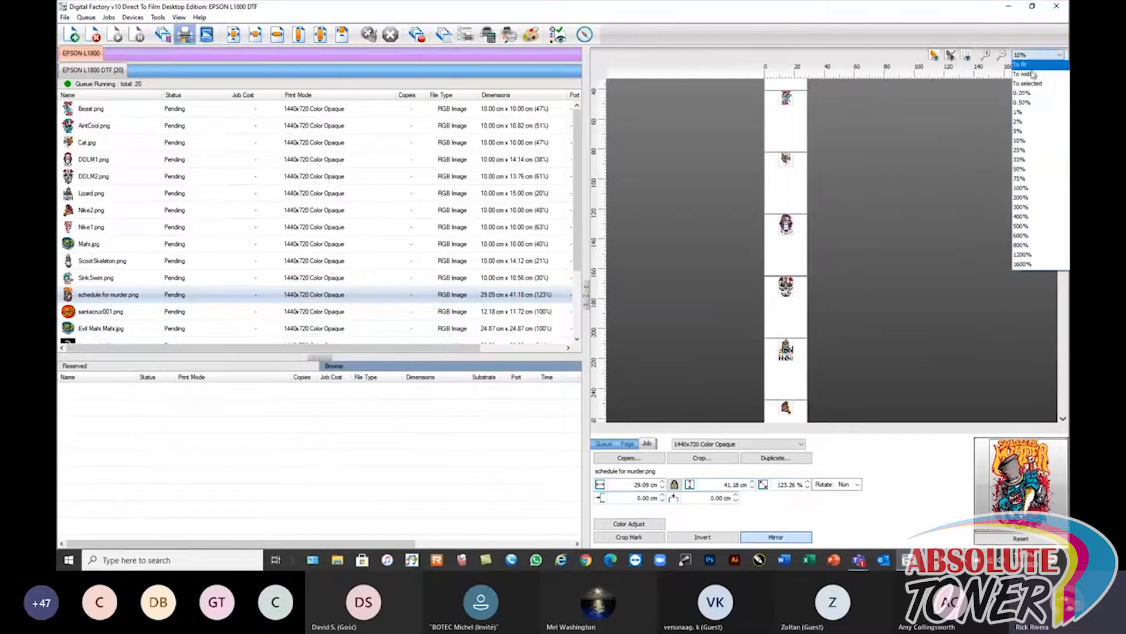
pyautogui.click(1022, 68)
pyautogui.click(125, 111)
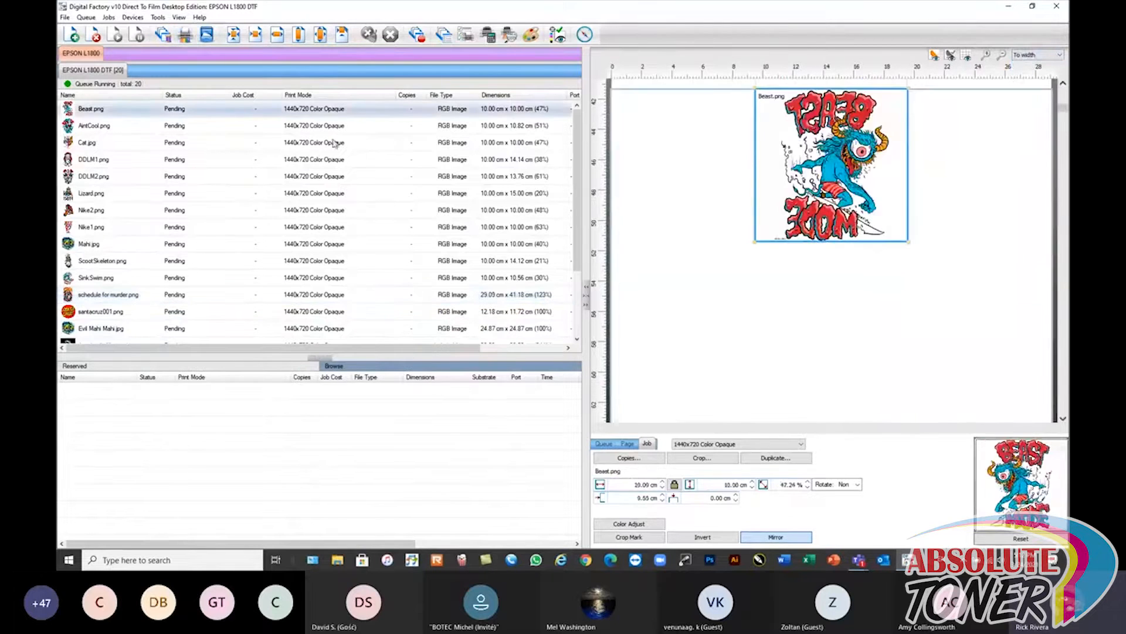
# - Show and hide the layout grid around the Beast.png job and zoom the preview back to width
pyautogui.scroll(3, 815, 152)
pyautogui.scroll(-4, 808, 140)
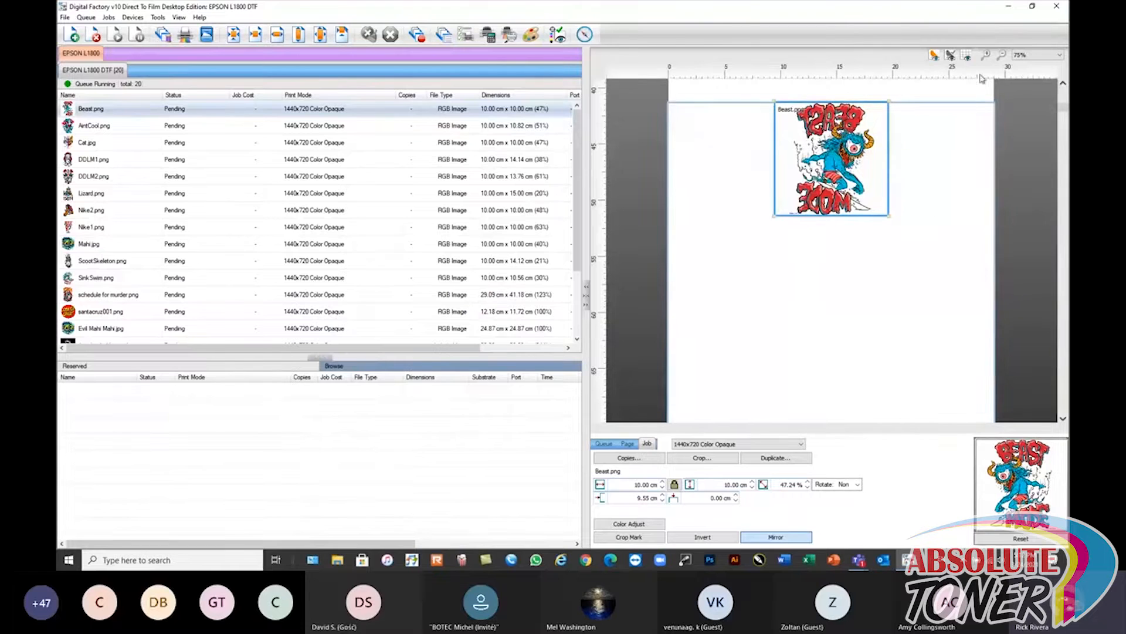
pyautogui.click(967, 55)
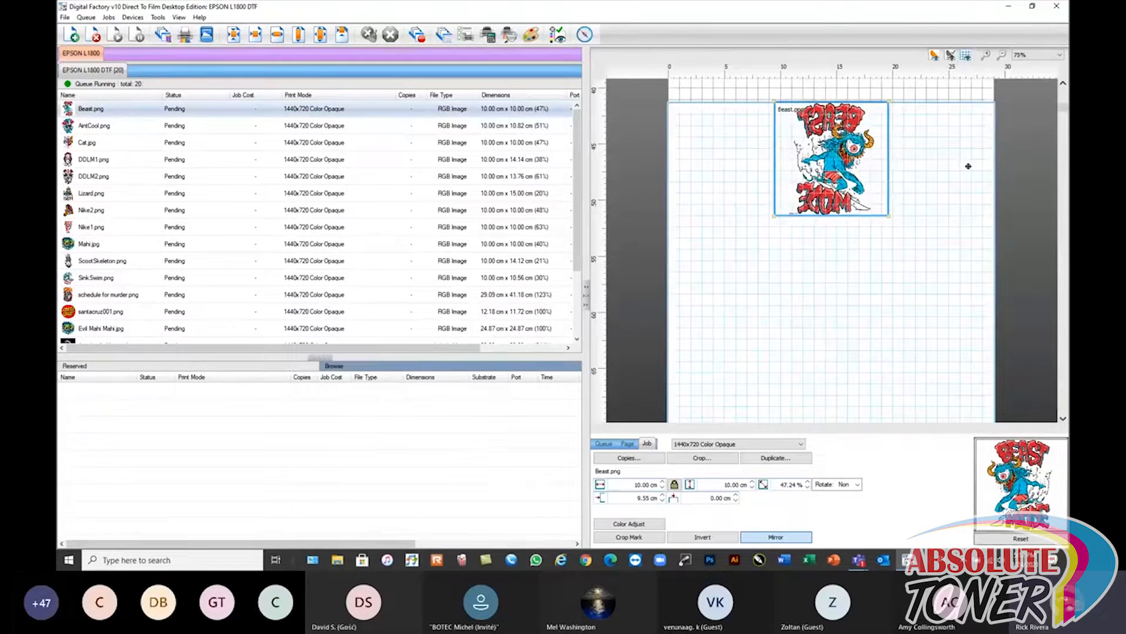
pyautogui.click(966, 56)
pyautogui.click(1059, 55)
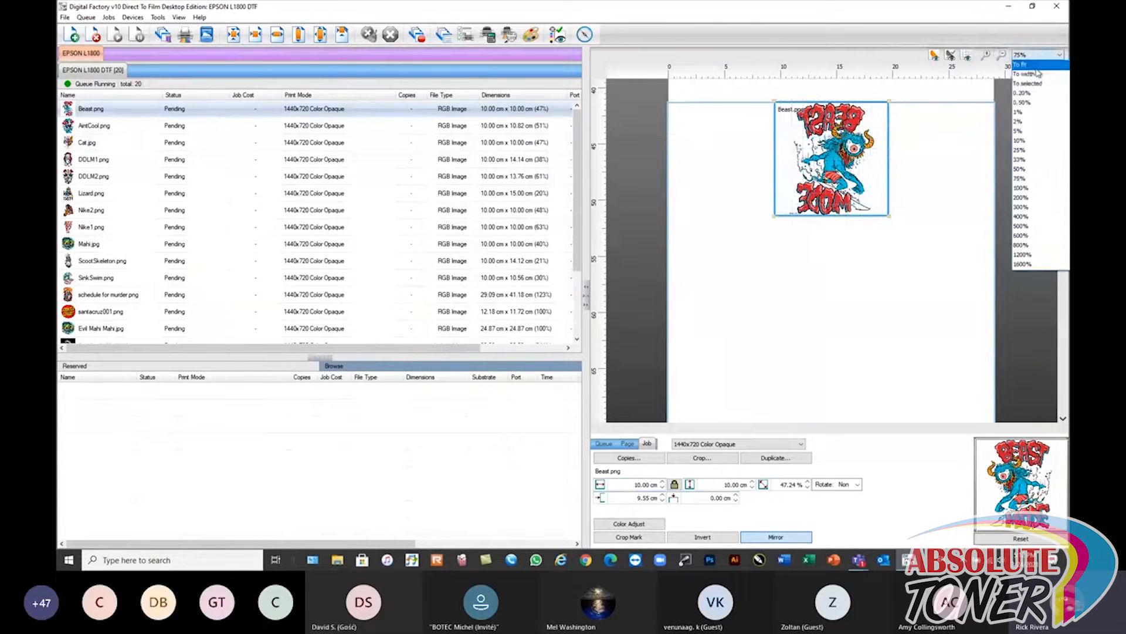
pyautogui.click(1033, 76)
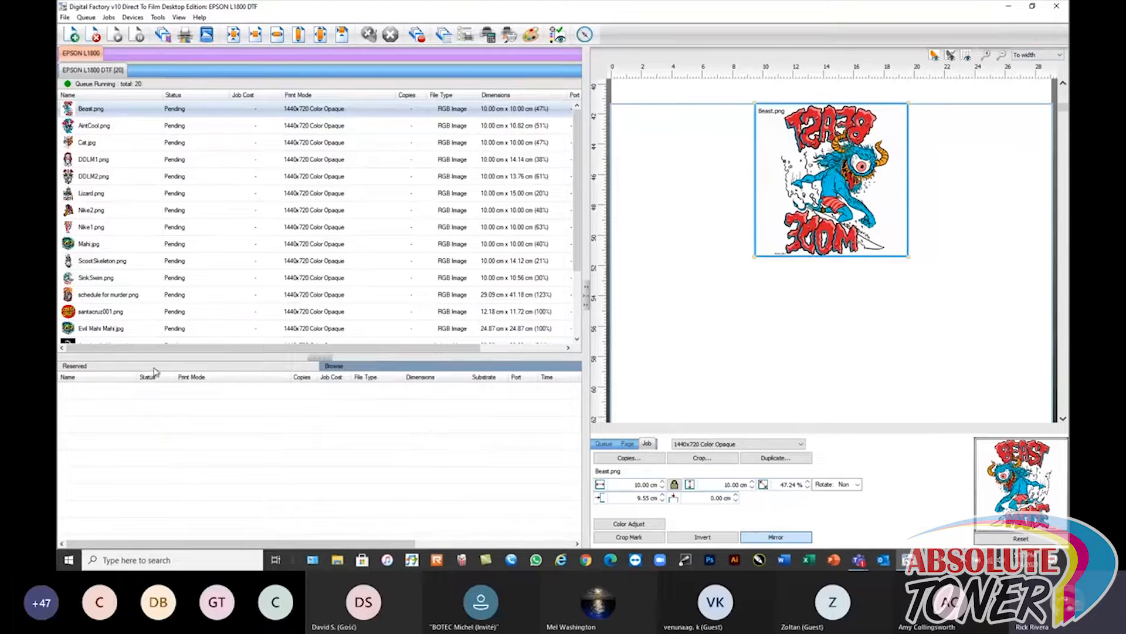
# - Set the printer port of the EPSON L1800 DTF queue to NULL in the Queue Manager and close it
pyautogui.click(85, 17)
pyautogui.click(94, 29)
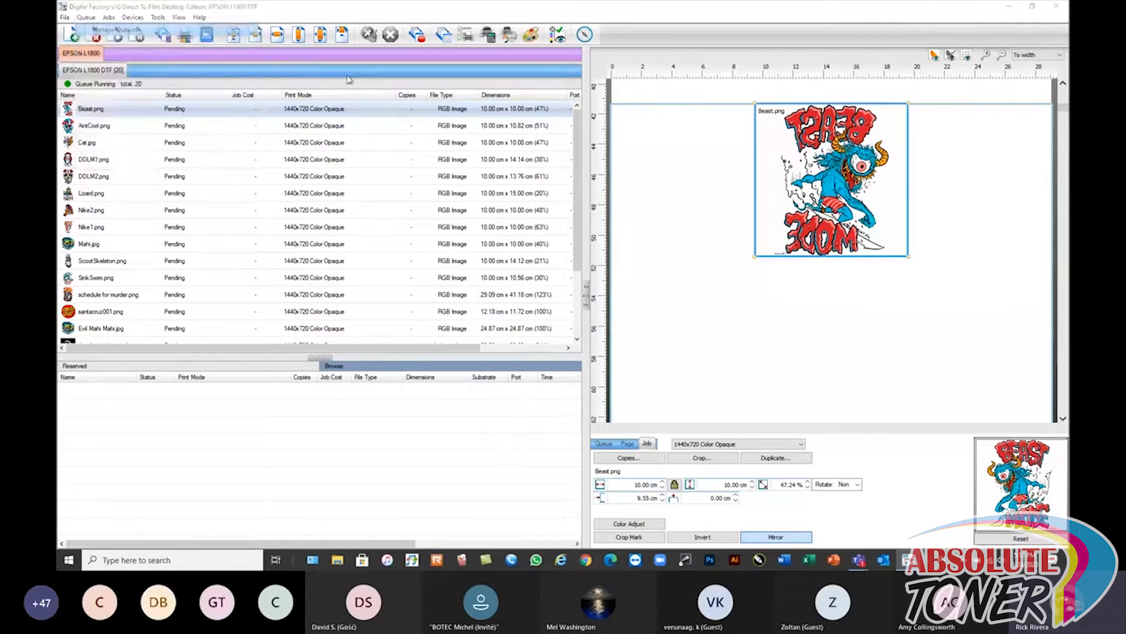
pyautogui.click(655, 208)
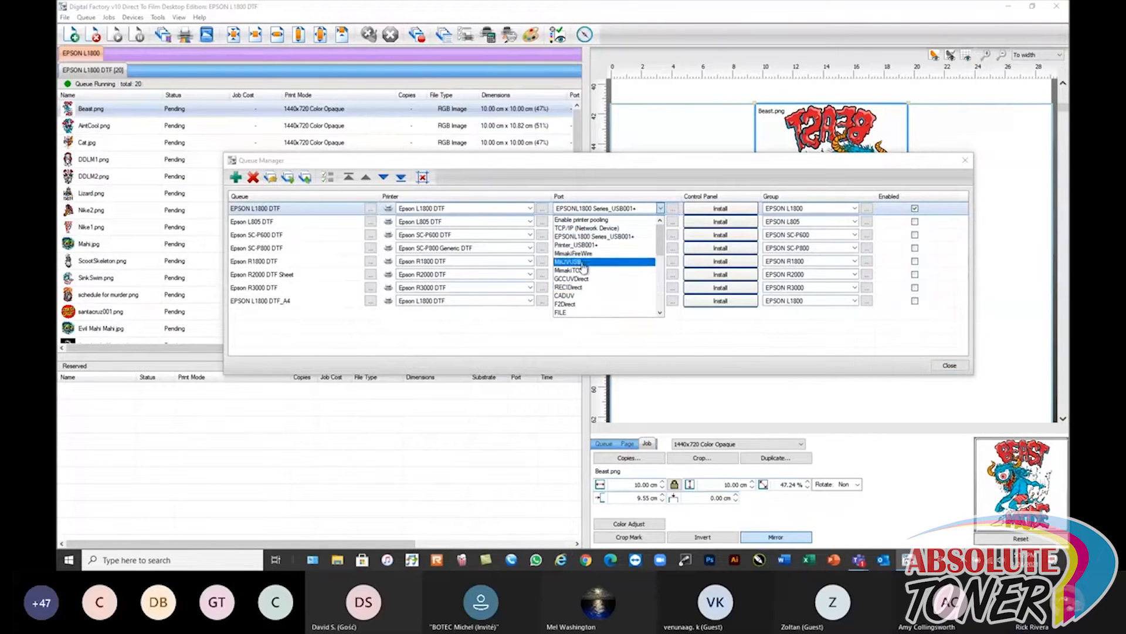
pyautogui.click(660, 313)
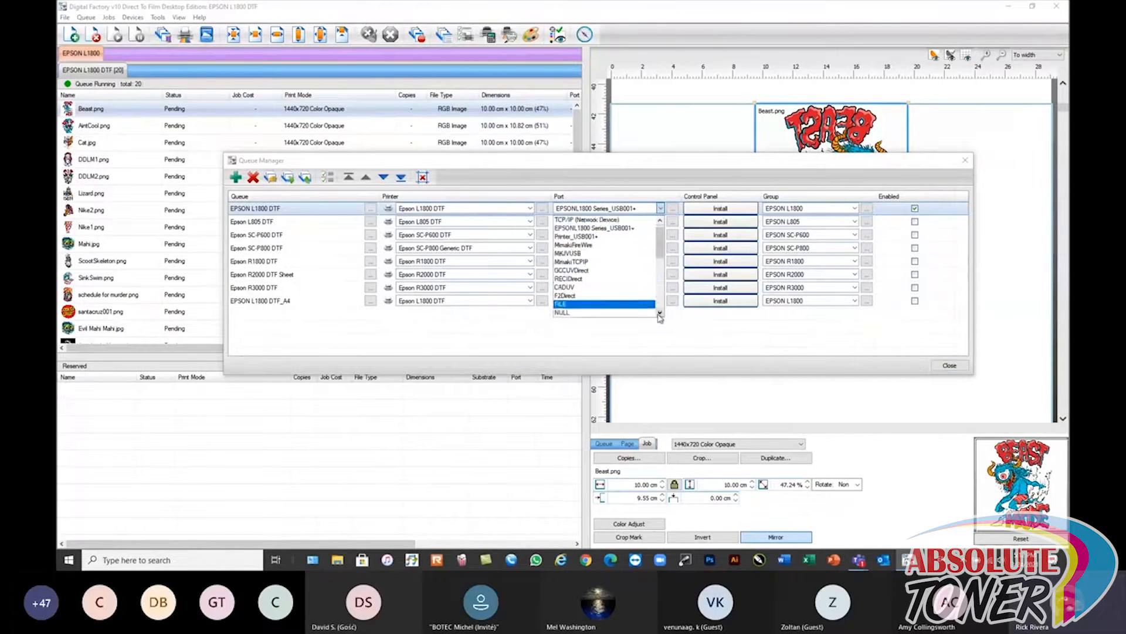
pyautogui.click(640, 313)
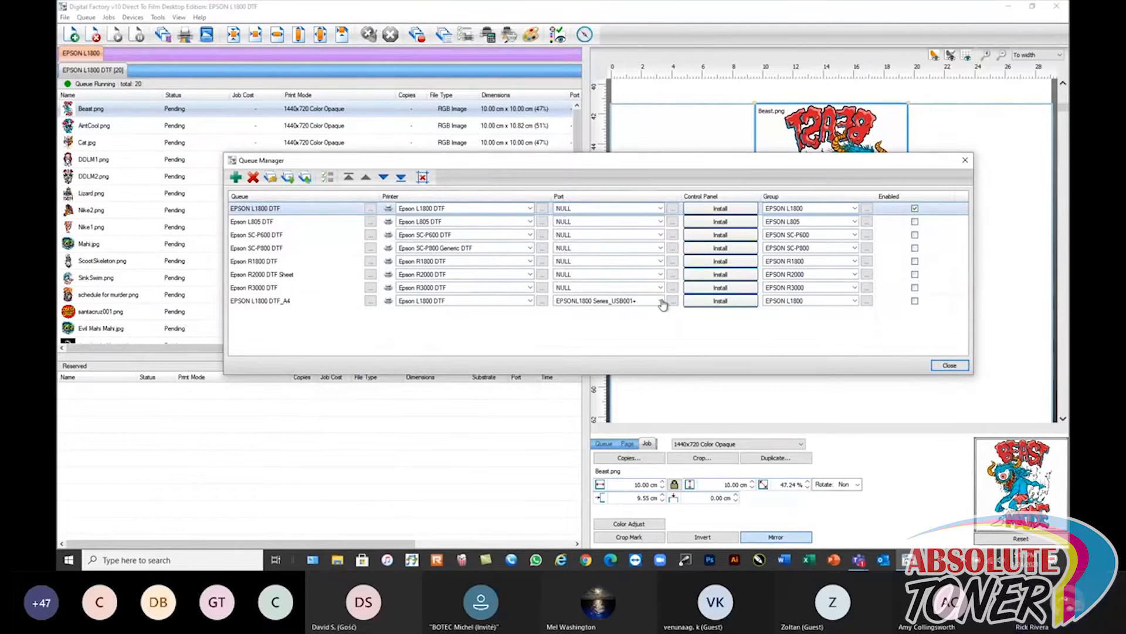
pyautogui.click(950, 365)
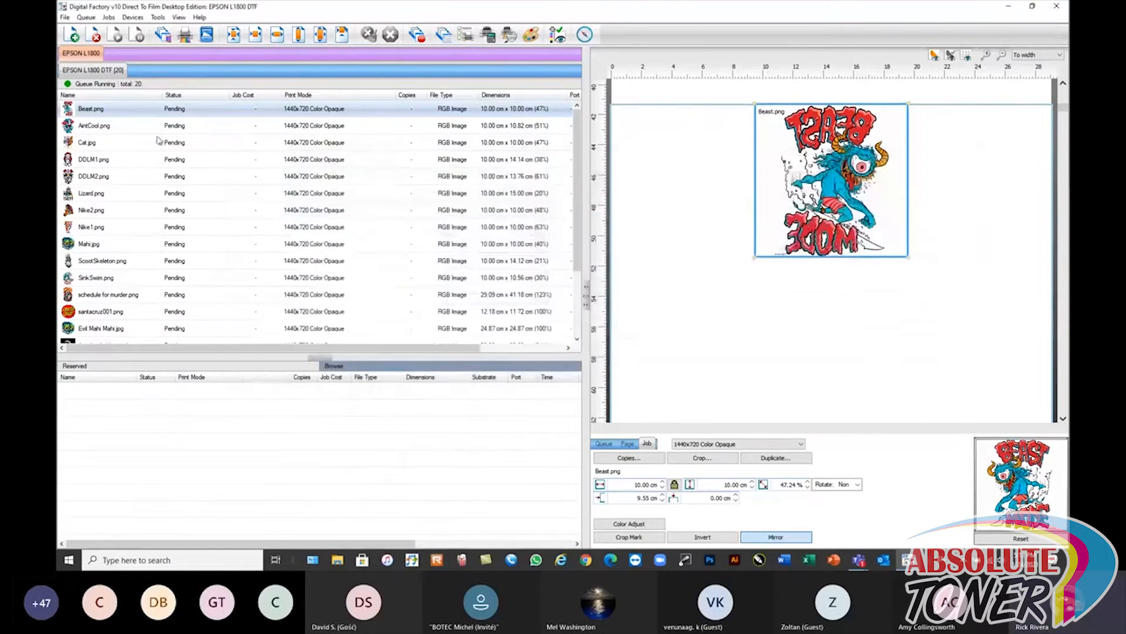
# - Print the Beast.png job and inspect the details and available commands of its entry among the reserved jobs
pyautogui.rightClick(119, 110)
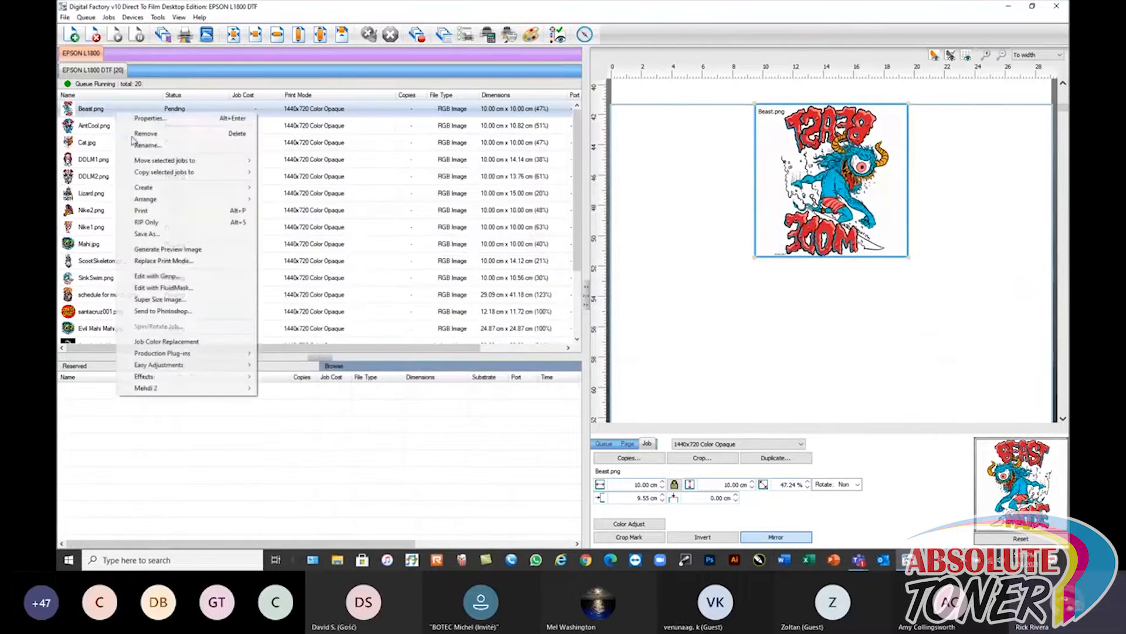
pyautogui.click(141, 210)
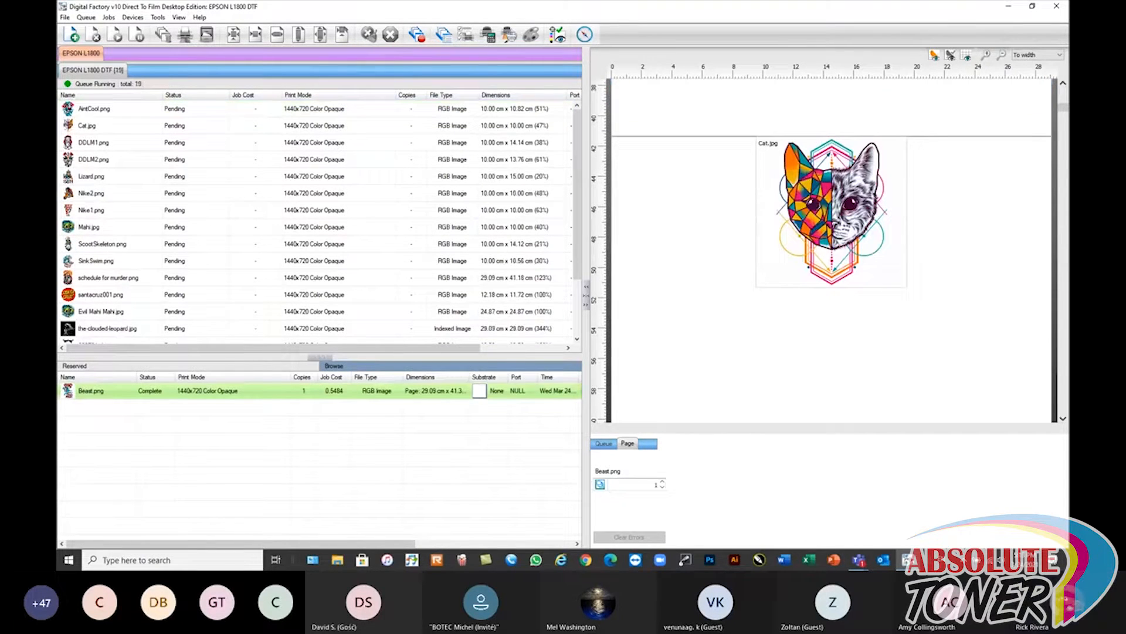
pyautogui.hotkey('alt', 'Tab')
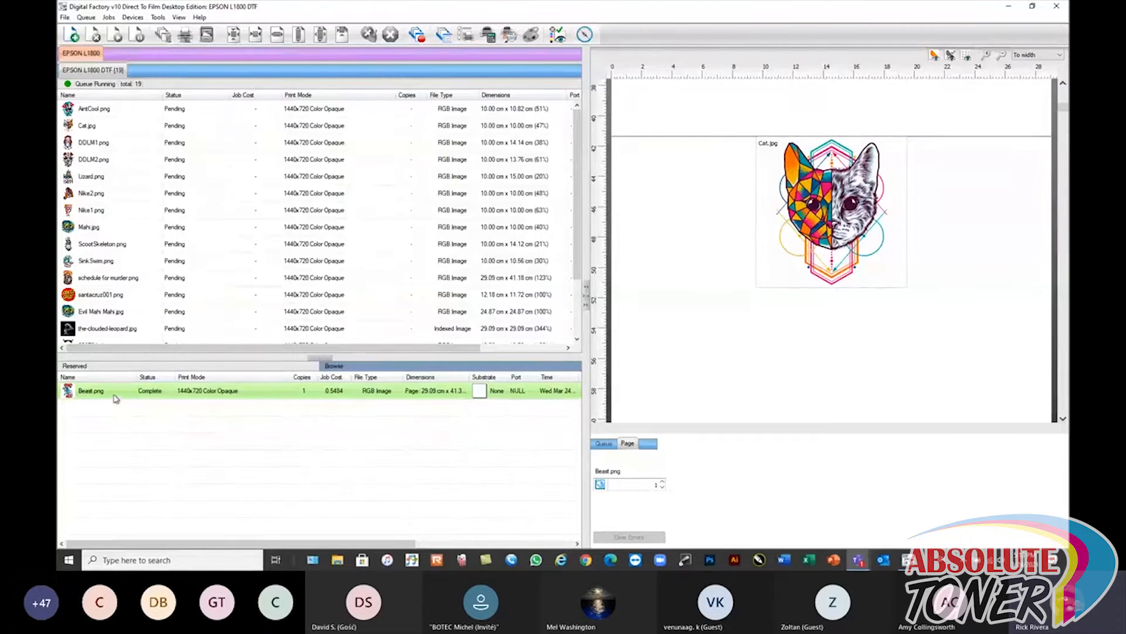
pyautogui.moveTo(116, 394)
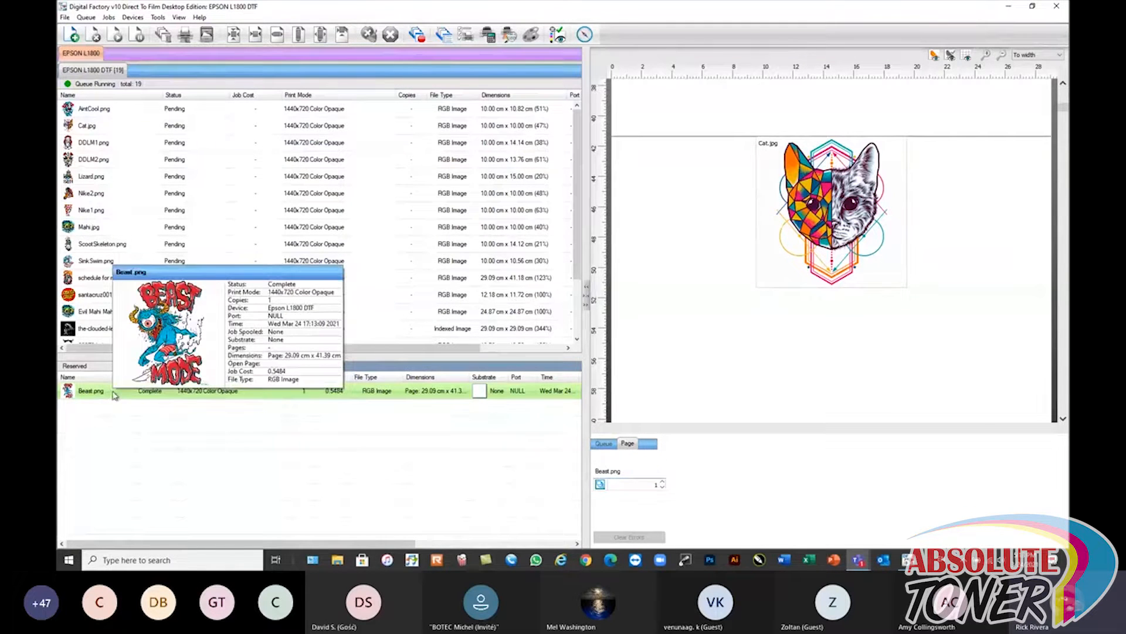
pyautogui.rightClick(115, 393)
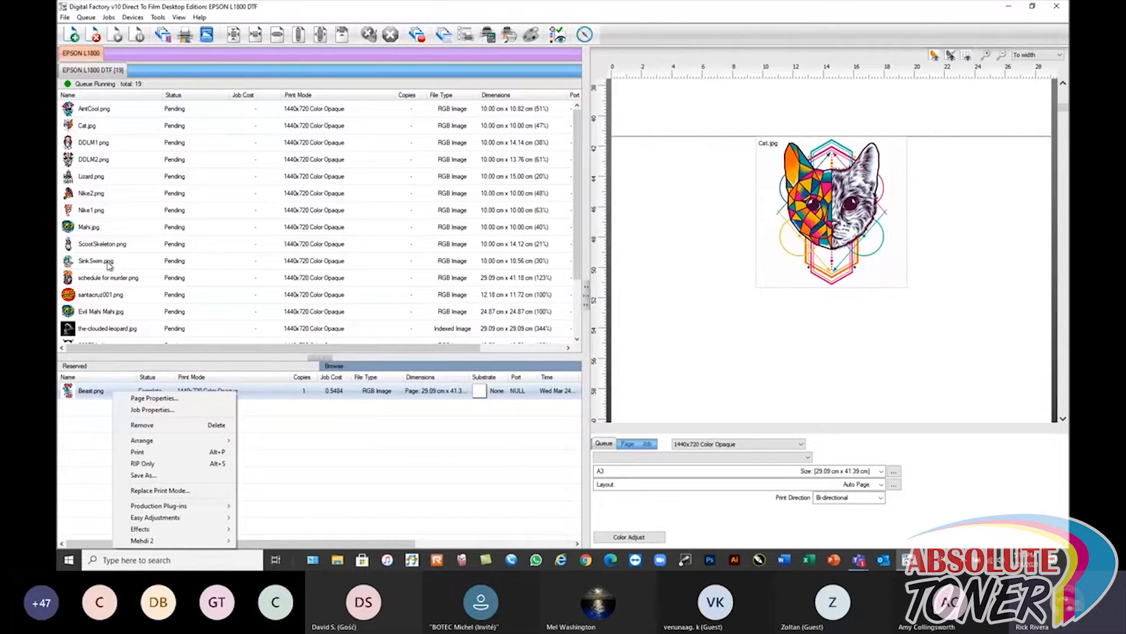
# - Browse to the Webinar Sample Files folder on the desktop and add Goku1.png to the print queue
pyautogui.click(361, 369)
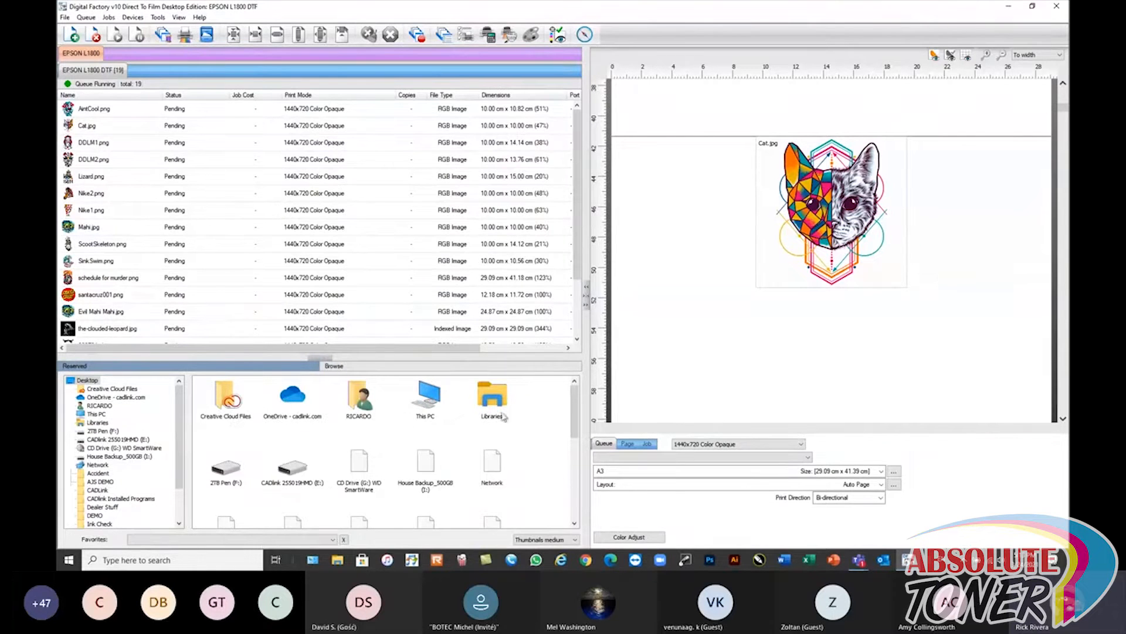
pyautogui.scroll(-3, 503, 417)
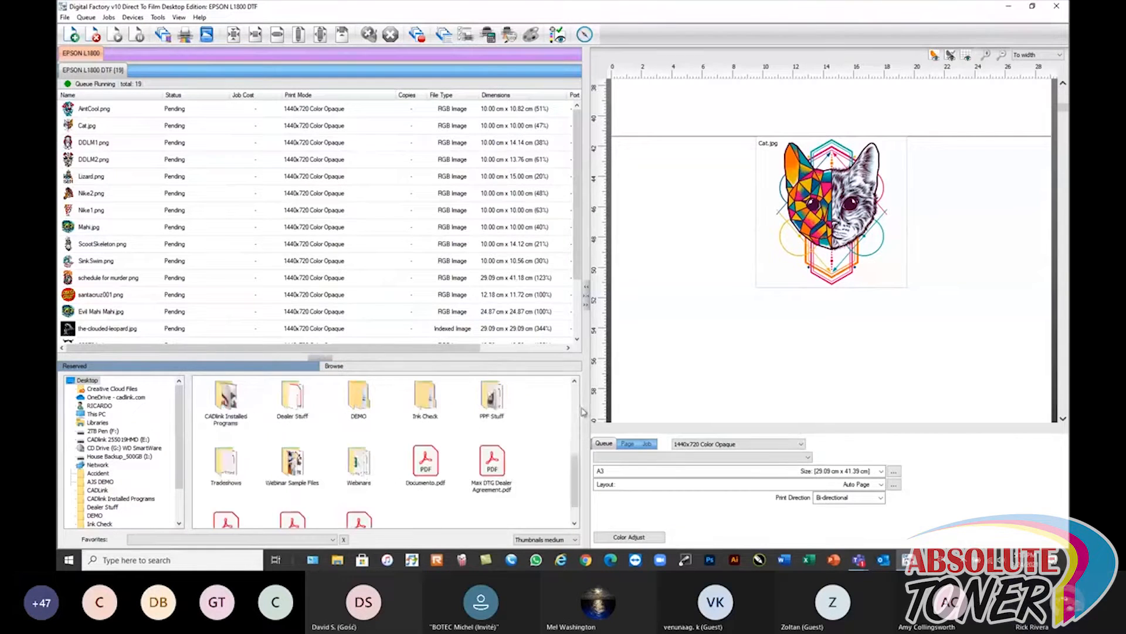
pyautogui.doubleClick(293, 472)
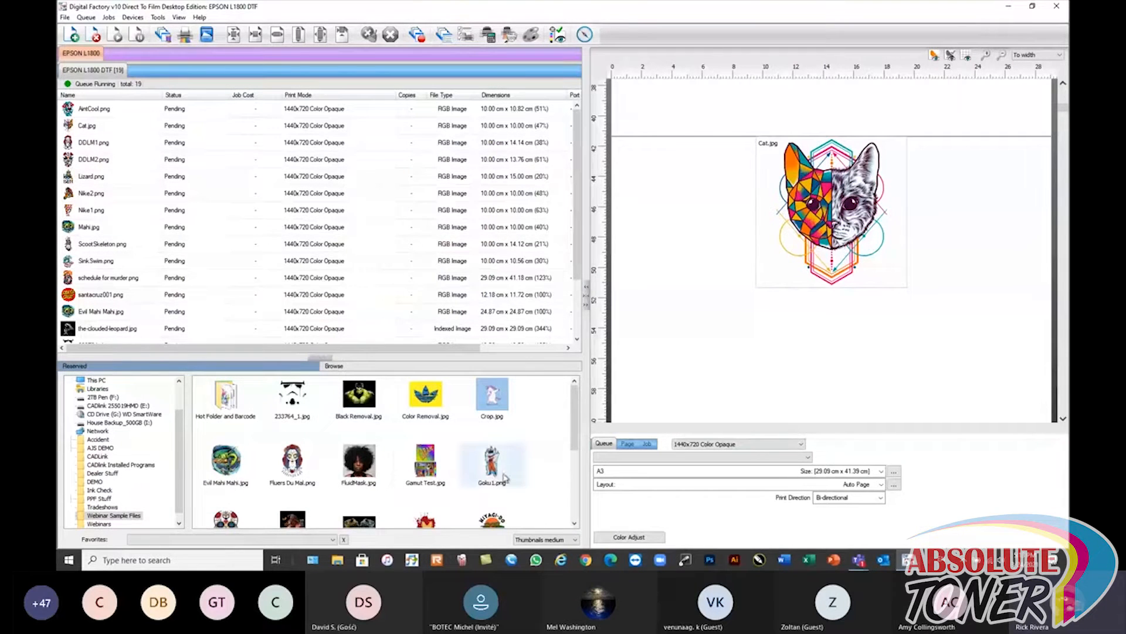
pyautogui.moveTo(503, 476); pyautogui.dragTo(272, 242)
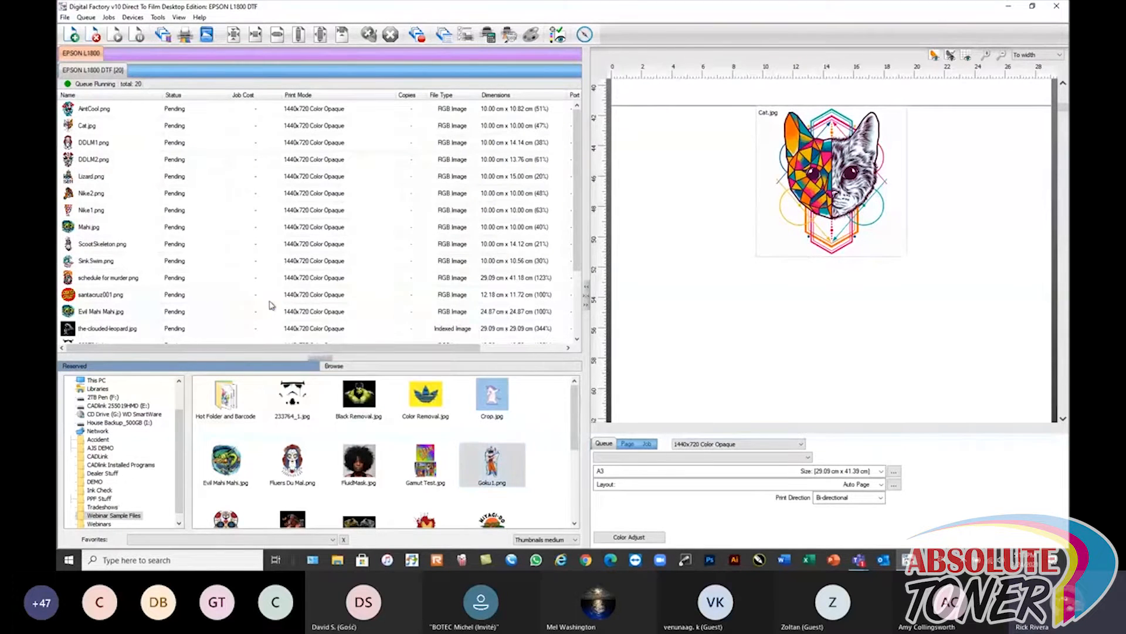
# - Return Beast.png from the reserved jobs to the print queue and choose the 1440x720 Color Opaque print mode
pyautogui.click(148, 371)
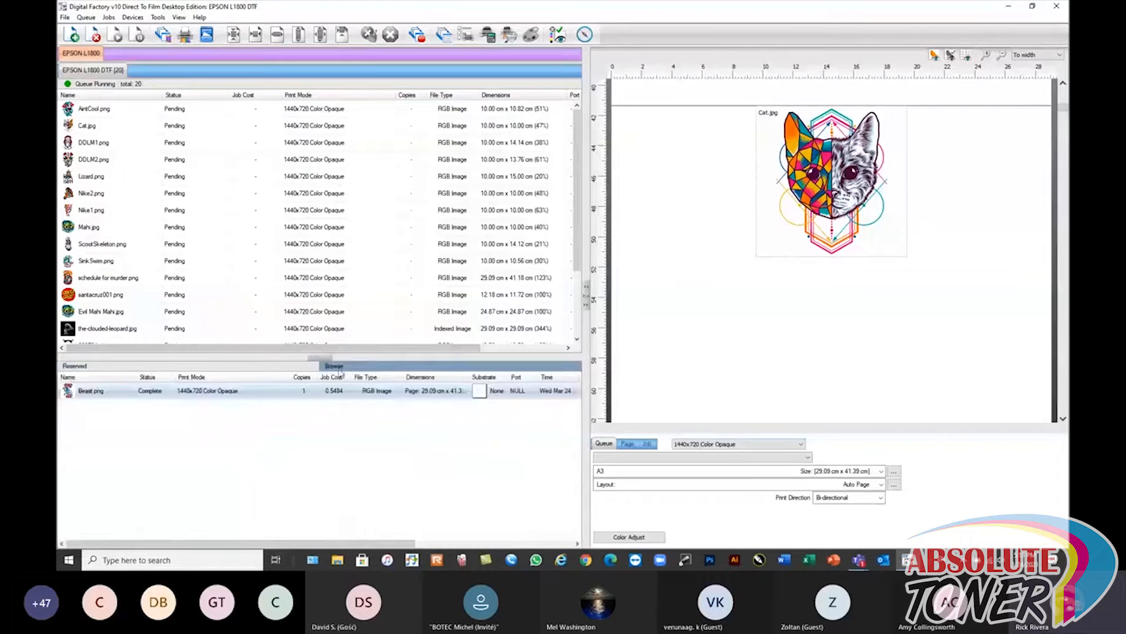
pyautogui.moveTo(107, 397); pyautogui.dragTo(165, 307)
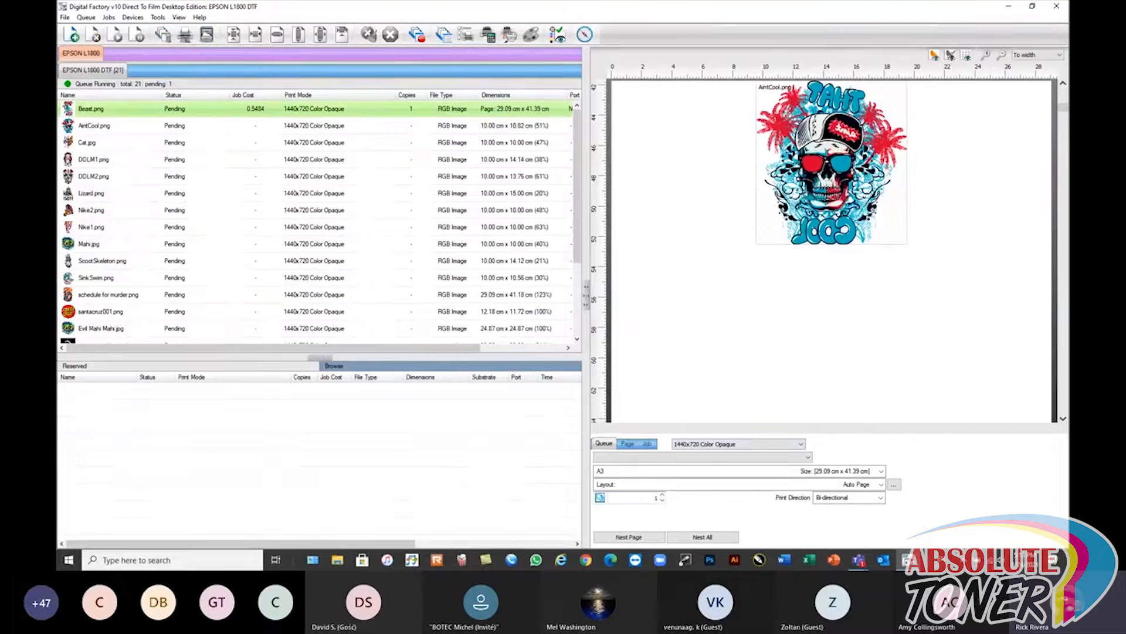
pyautogui.click(794, 444)
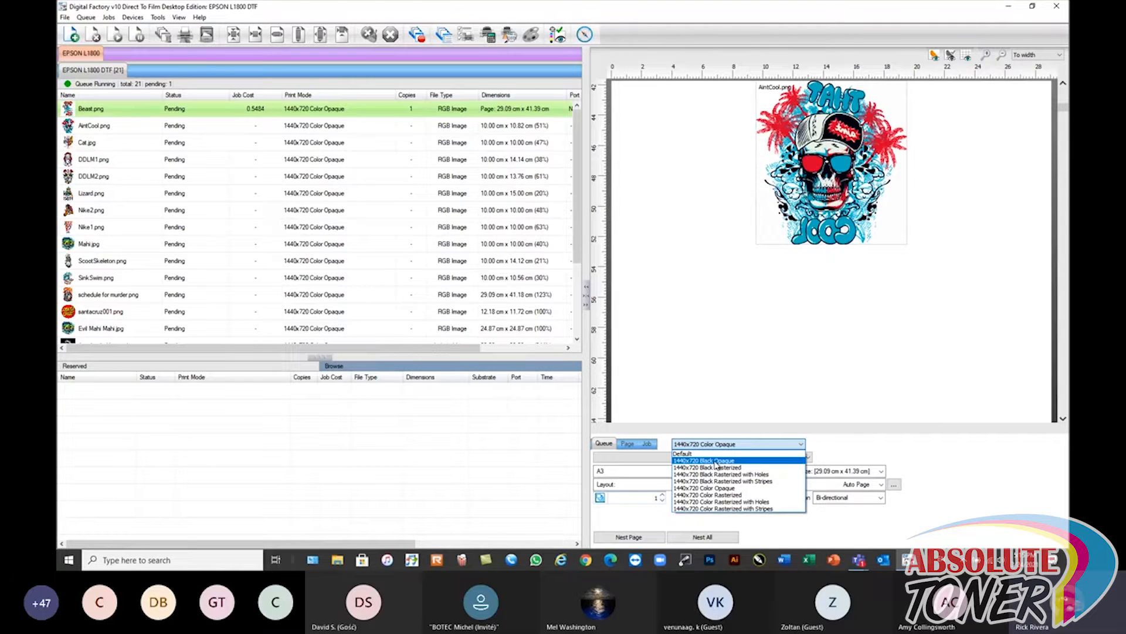
pyautogui.click(711, 488)
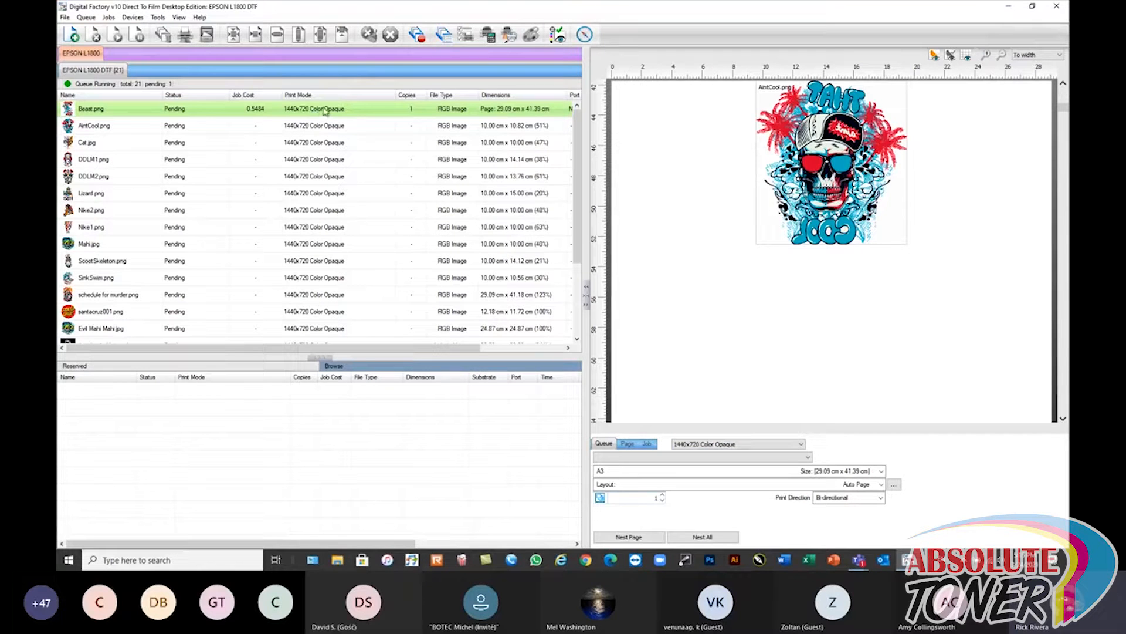
# - Review the production plug-ins and print modes available for the AintCool.png job
pyautogui.click(137, 128)
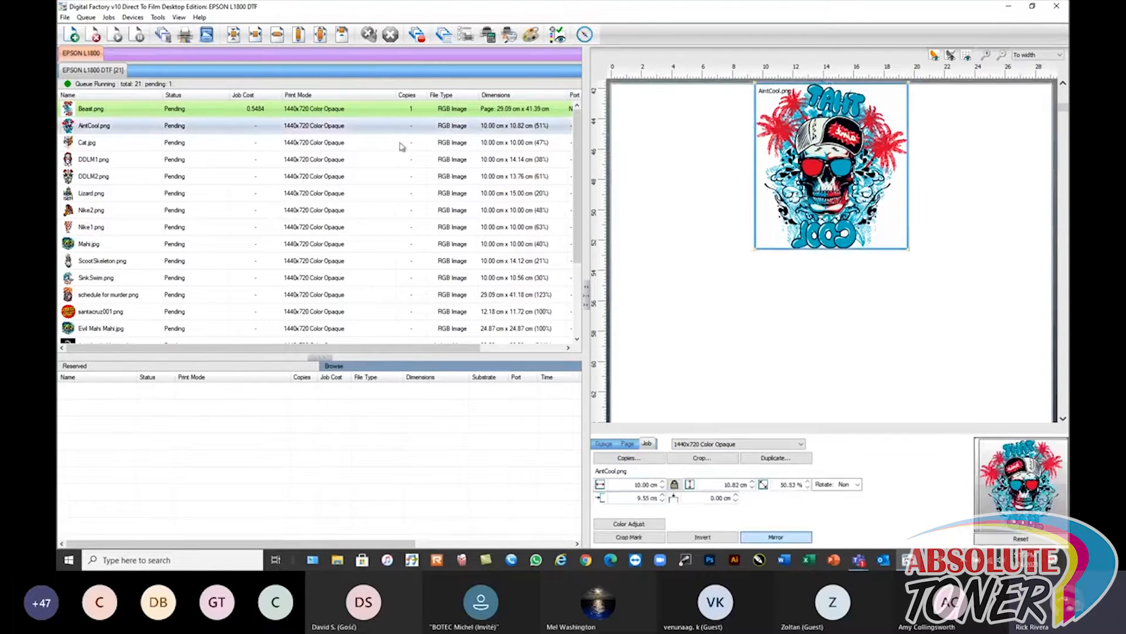
pyautogui.rightClick(277, 128)
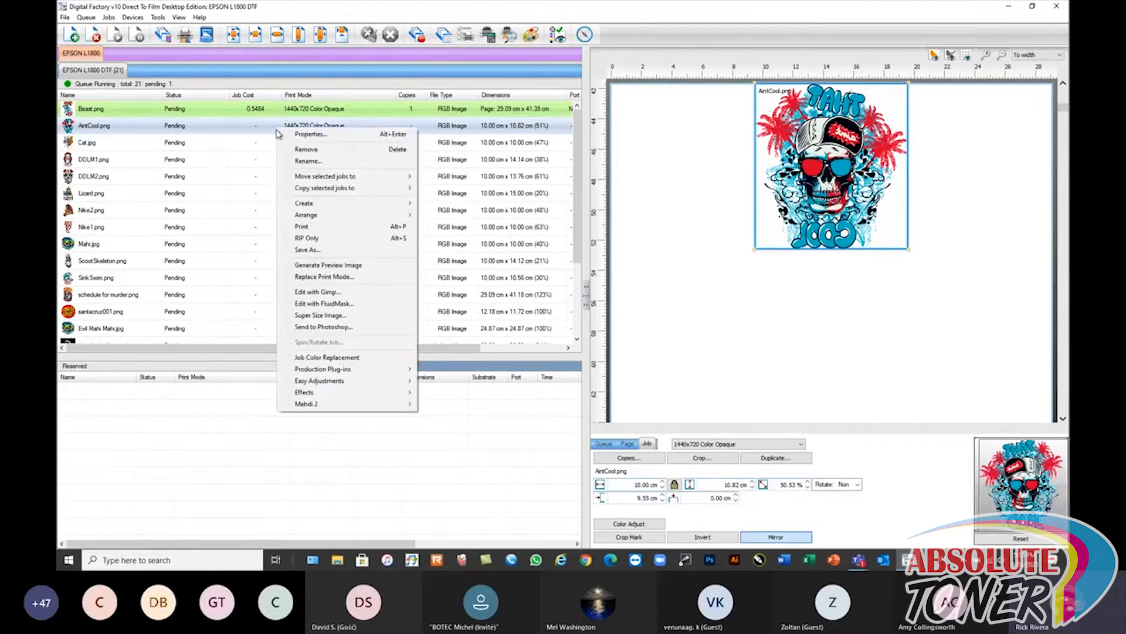
pyautogui.moveTo(328, 369)
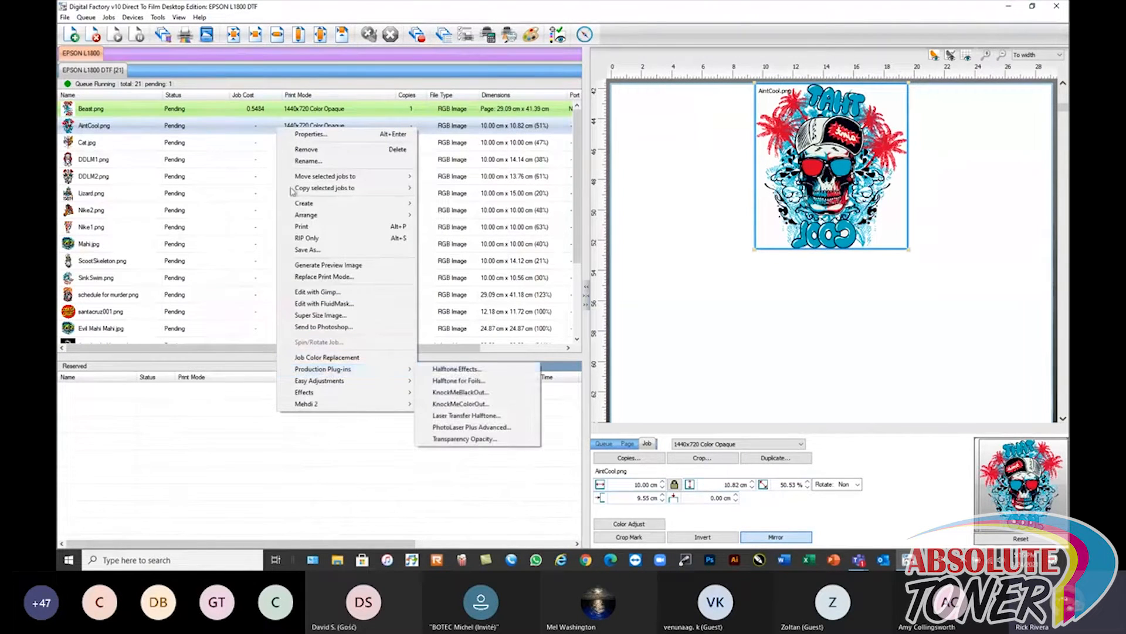
pyautogui.rightClick(256, 121)
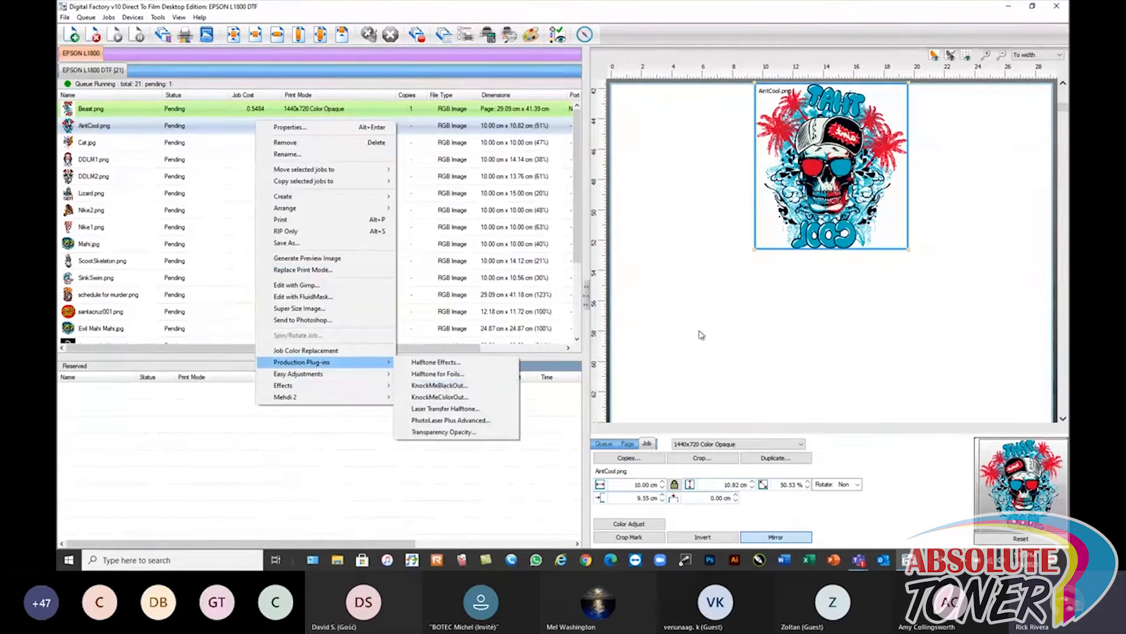
pyautogui.click(128, 77)
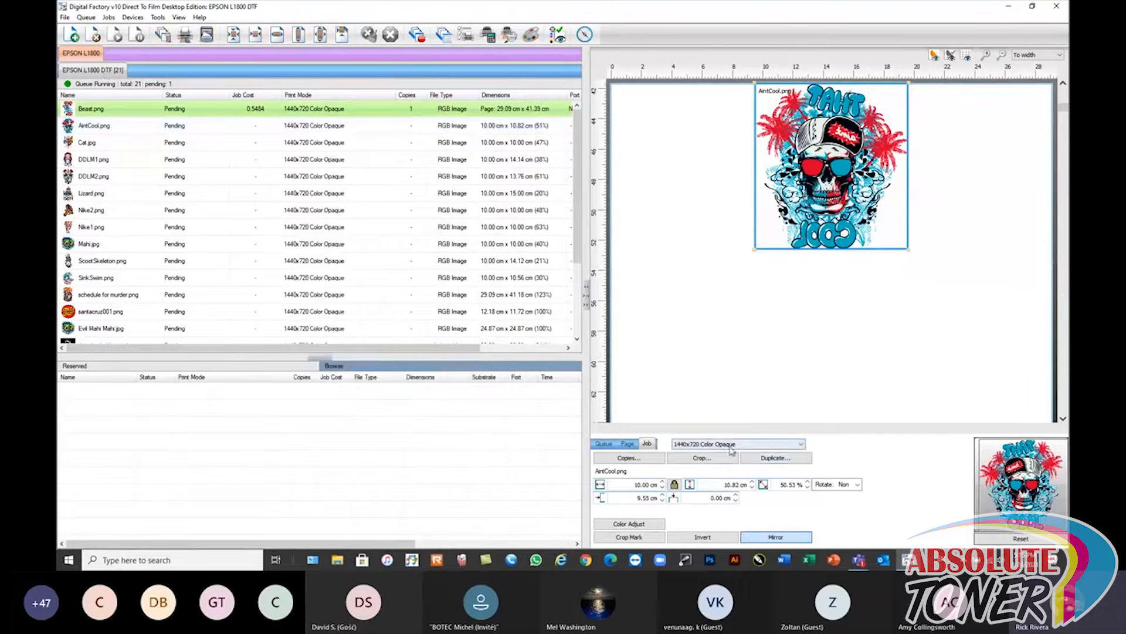
pyautogui.click(747, 444)
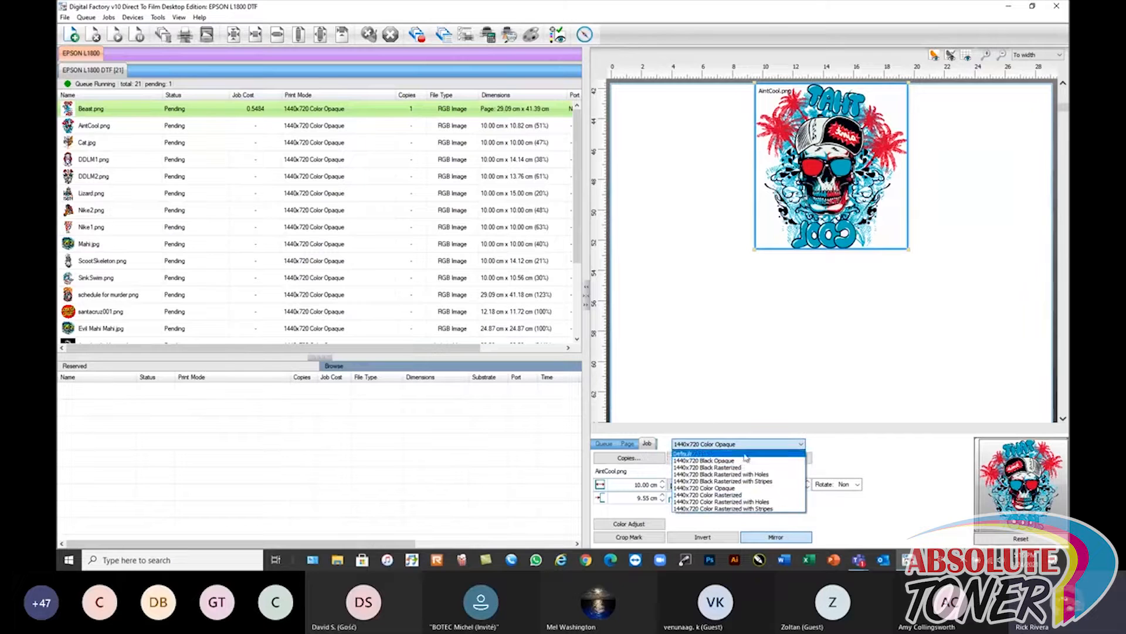
pyautogui.click(867, 453)
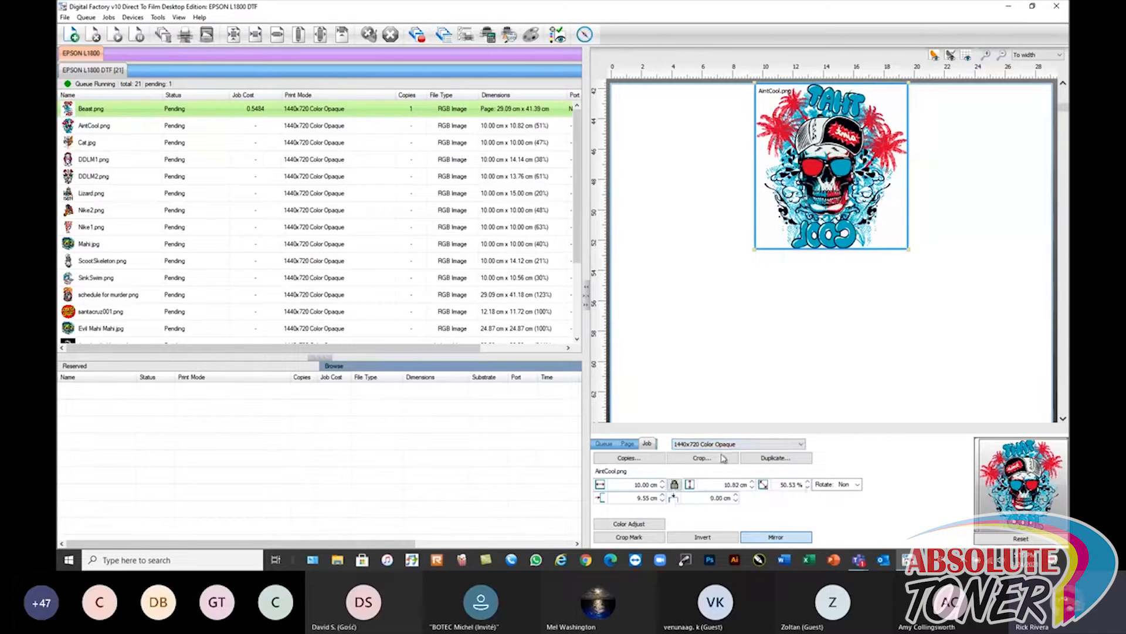
# - Create a copies grid of AintCool.png with three rows and two columns, placed at the 0.00 cm corner of its page
pyautogui.click(625, 458)
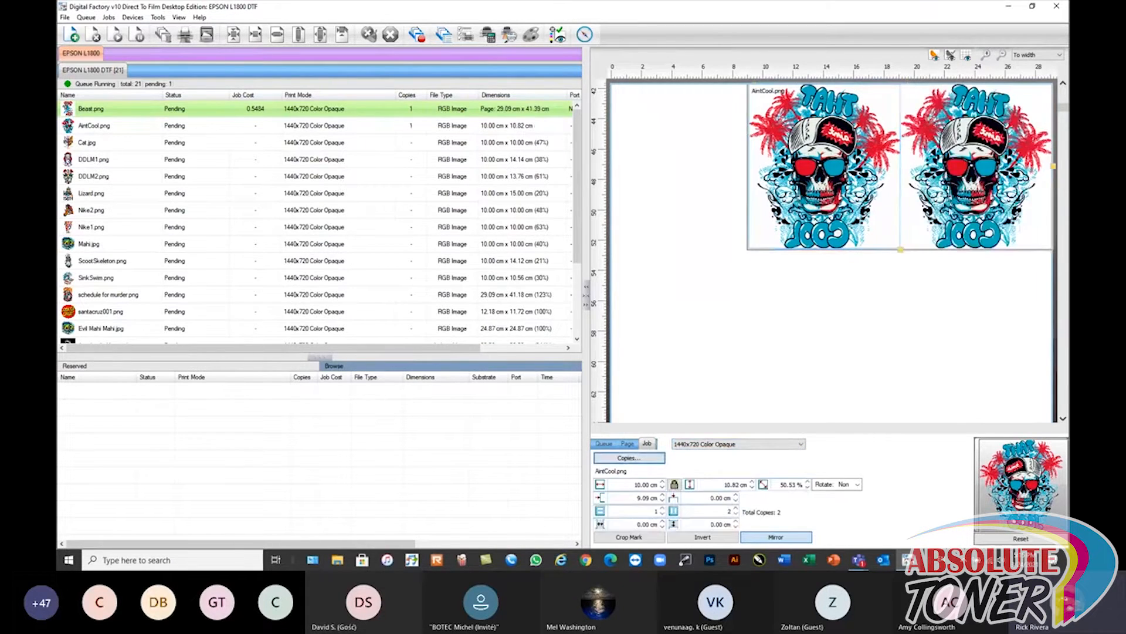
pyautogui.moveTo(950, 210); pyautogui.dragTo(713, 181)
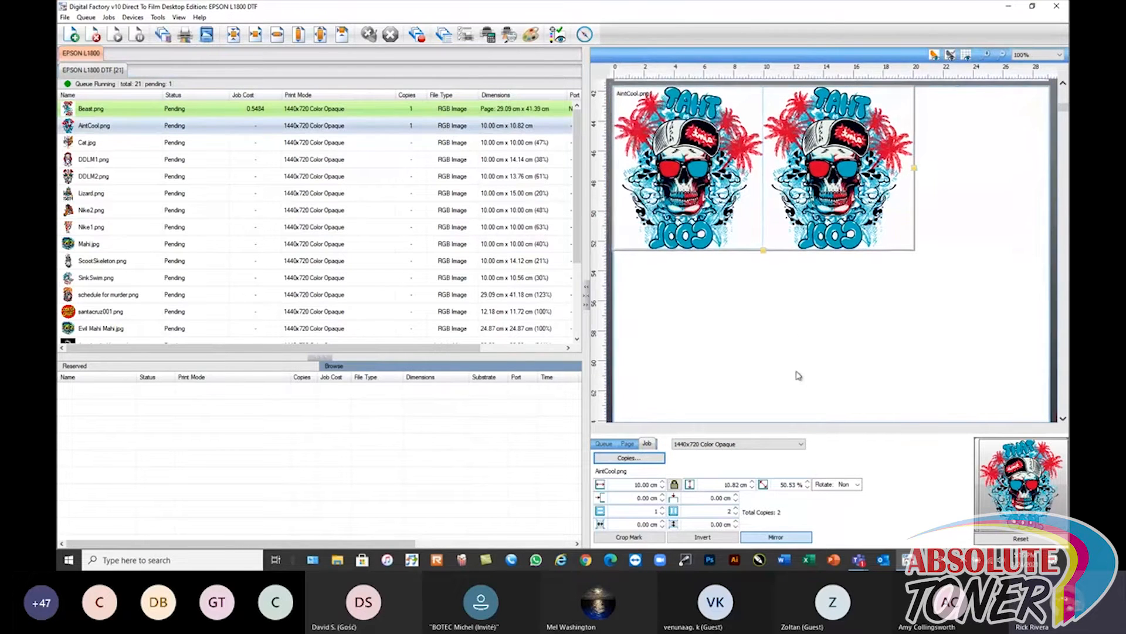
pyautogui.scroll(-3, 794, 372)
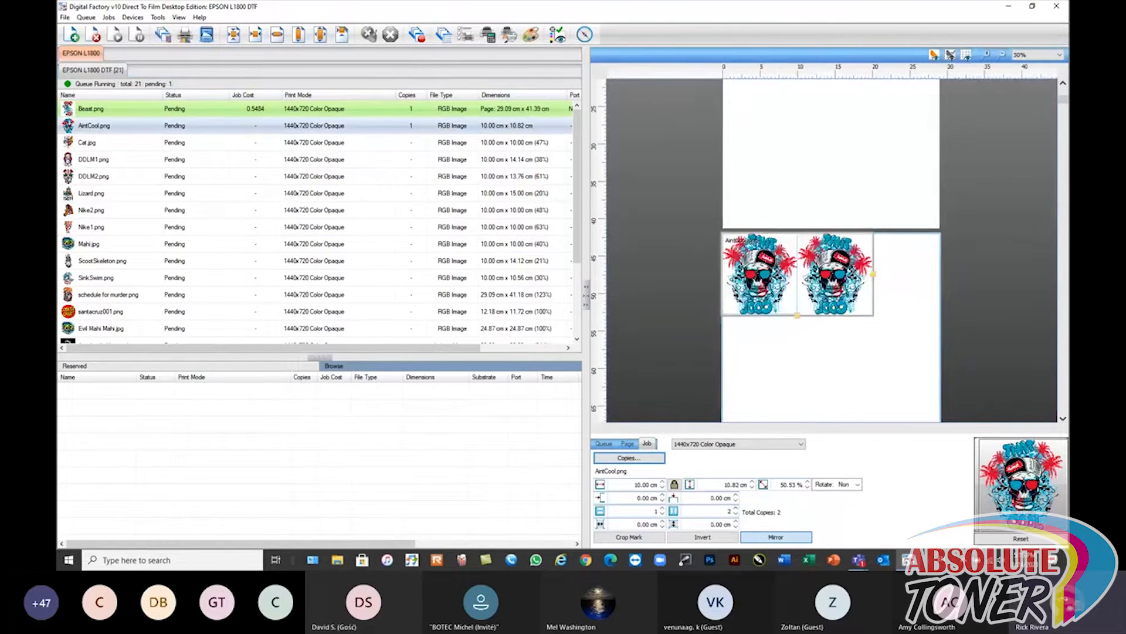
pyautogui.click(1064, 420)
pyautogui.click(1064, 420)
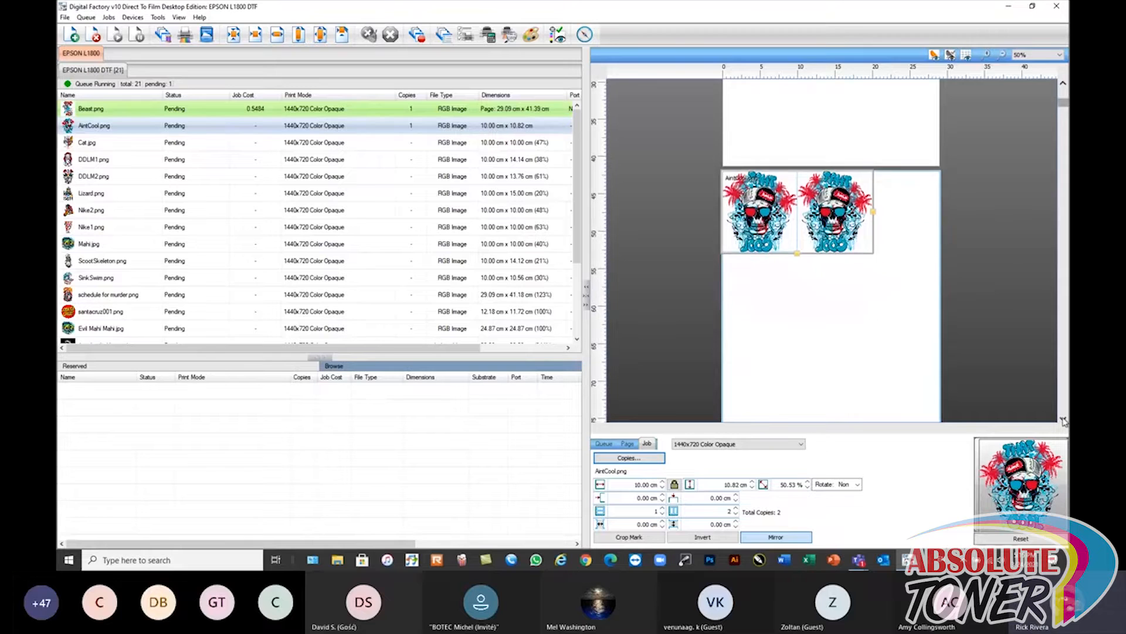
pyautogui.click(1063, 420)
pyautogui.click(1063, 420)
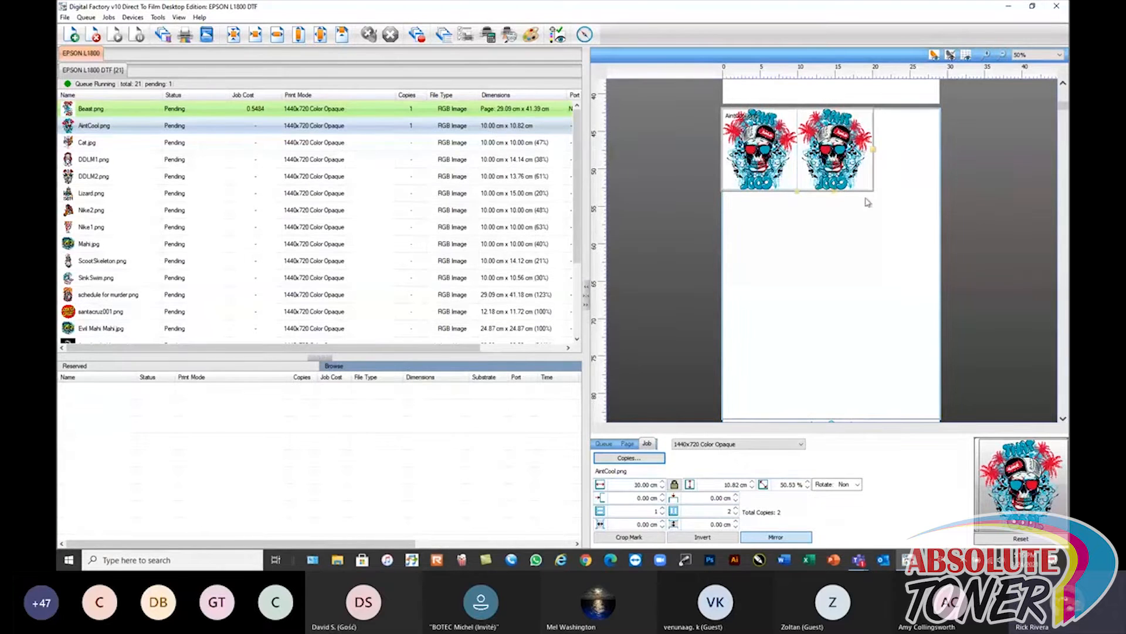
pyautogui.moveTo(798, 194); pyautogui.dragTo(806, 377)
# - Set the width of the AintCool.png copies to 8 cm with the proportions locked
pyautogui.doubleClick(650, 484)
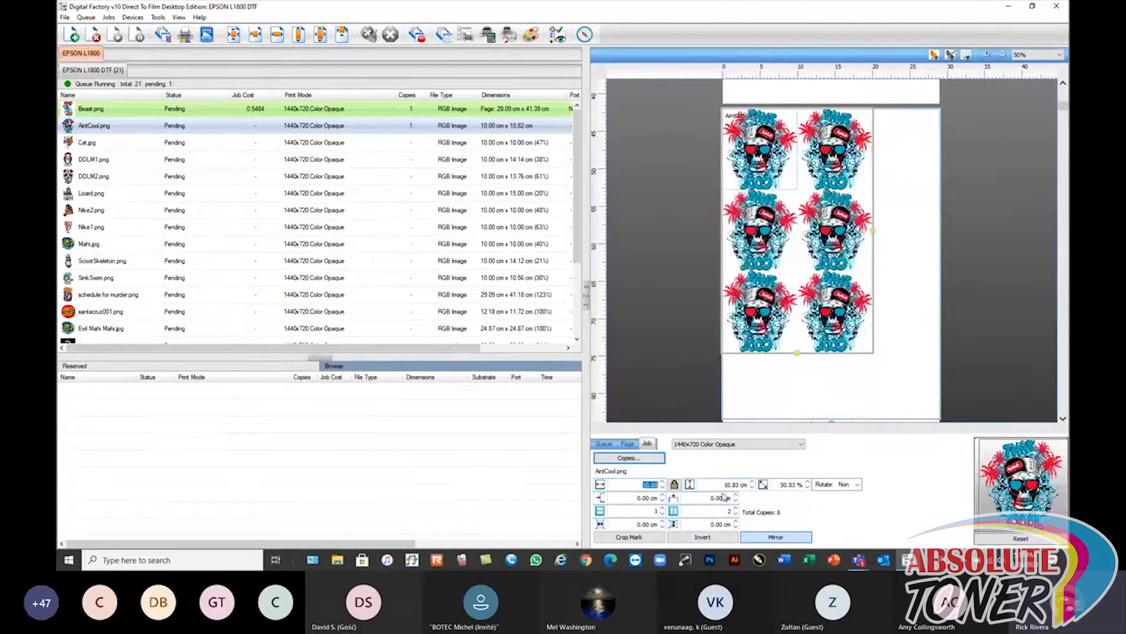
pyautogui.write('8')
pyautogui.press('Tab')
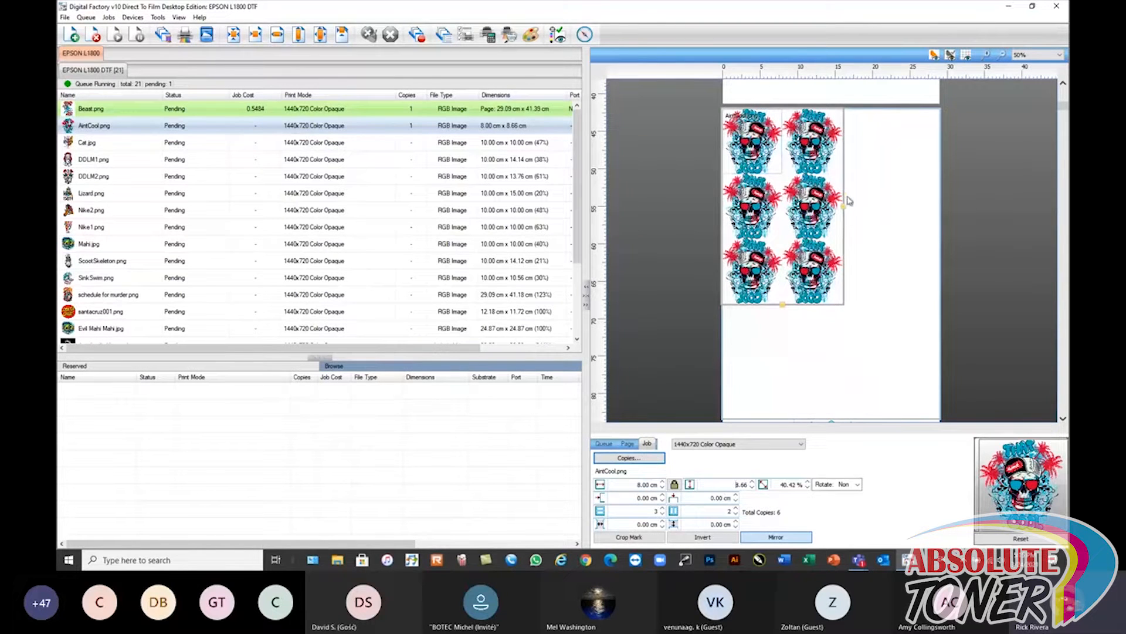
# - Extend the AintCool.png copies grid to four rows and three columns
pyautogui.moveTo(844, 208); pyautogui.dragTo(963, 218)
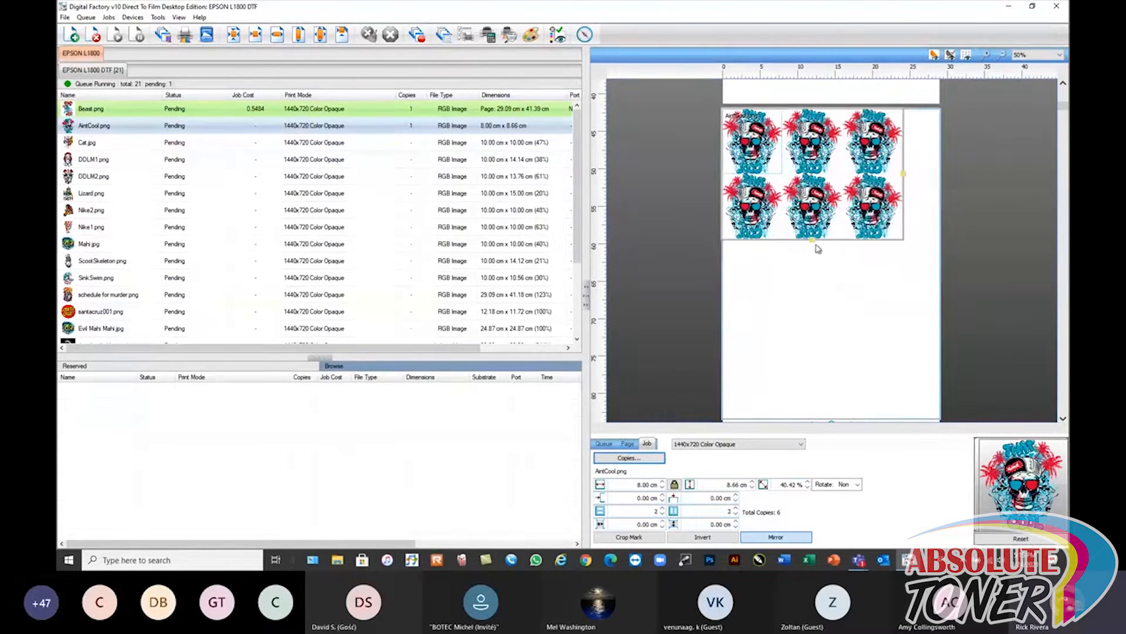
pyautogui.moveTo(813, 244); pyautogui.dragTo(820, 426)
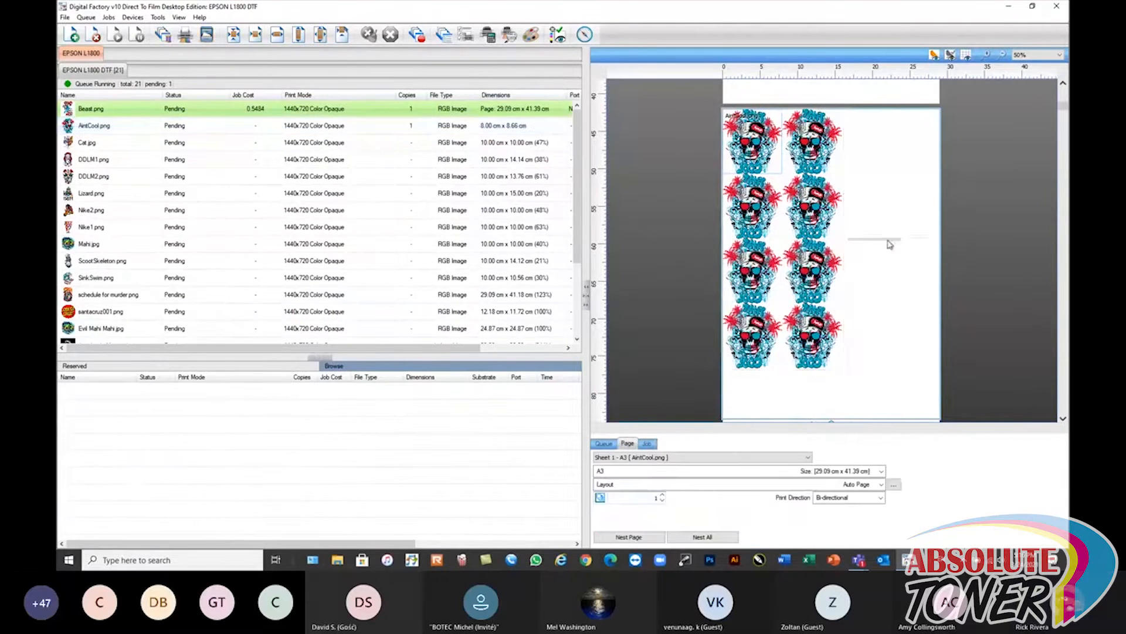
pyautogui.moveTo(847, 239); pyautogui.dragTo(944, 238)
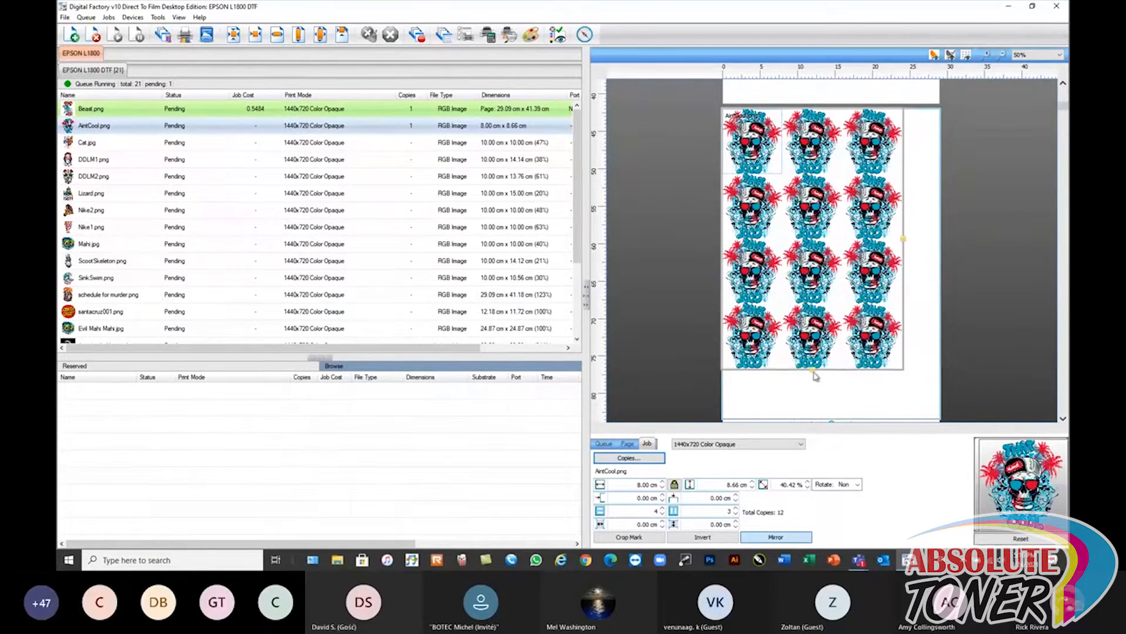
# - Centre the AintCool.png copies grid on its page and reduce it to one row and two columns
pyautogui.moveTo(813, 370); pyautogui.dragTo(809, 418)
pyautogui.moveTo(845, 240); pyautogui.dragTo(906, 239)
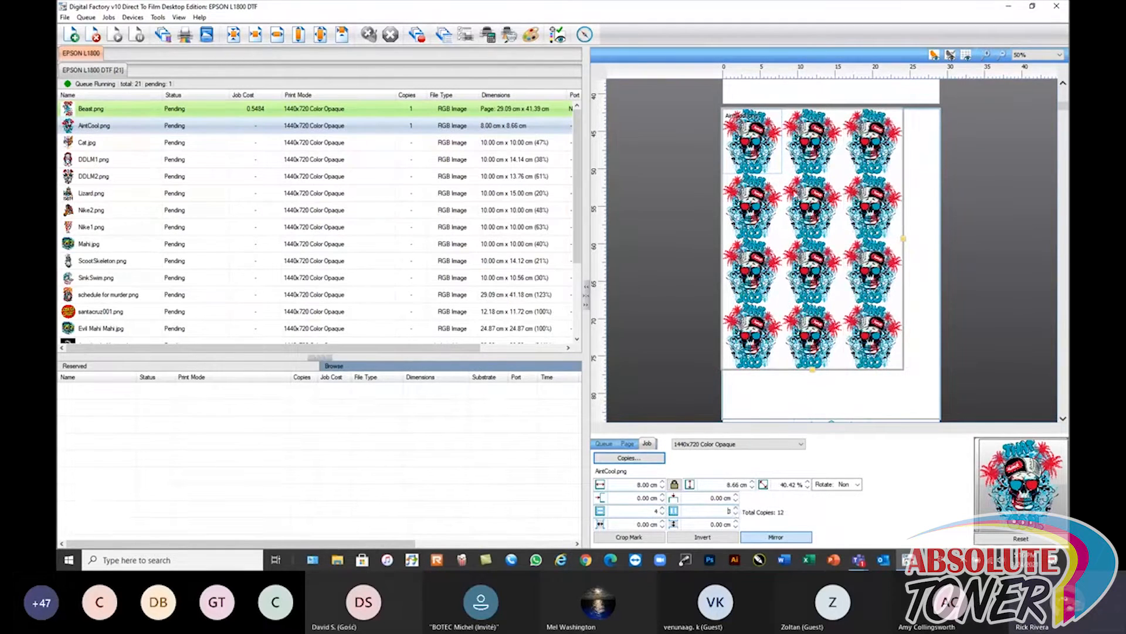
pyautogui.click(233, 34)
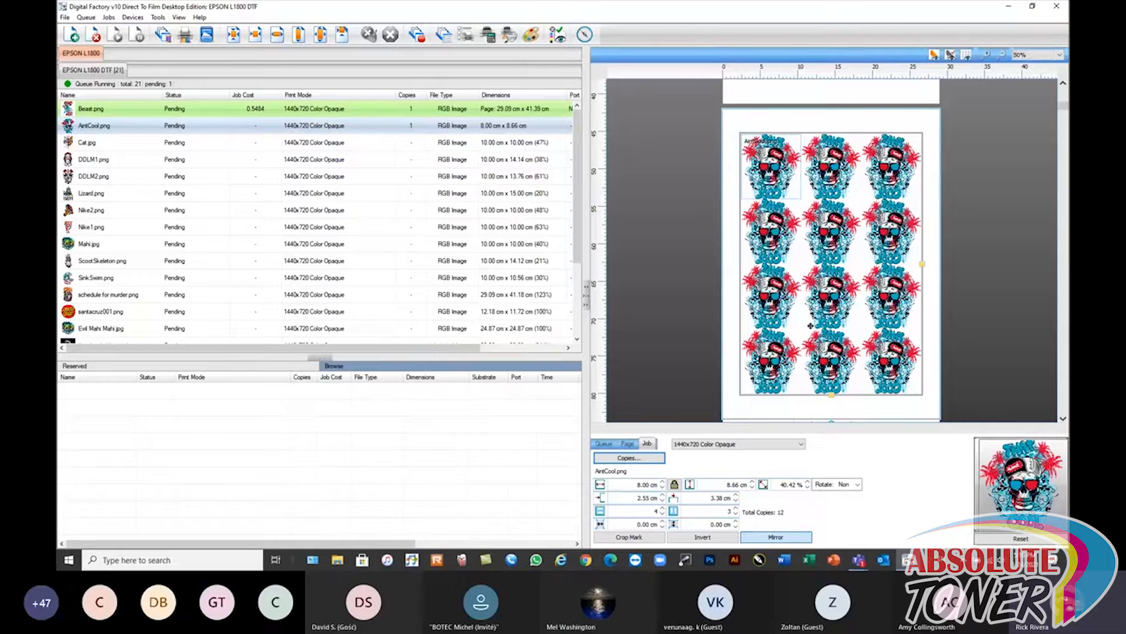
pyautogui.moveTo(832, 396); pyautogui.dragTo(860, 175)
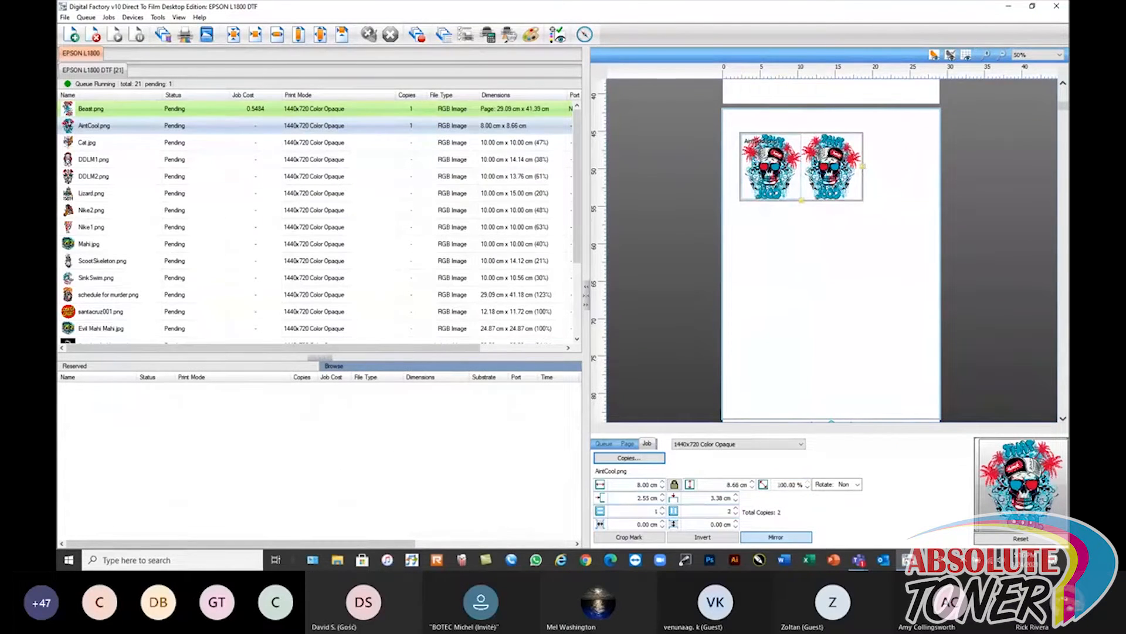
# - Crop the Crop.jpg job to a region about 15.30 by 15.97 cm around the unicorn, starting at about X 3.28 cm and Y 3.34 cm
pyautogui.click(396, 176)
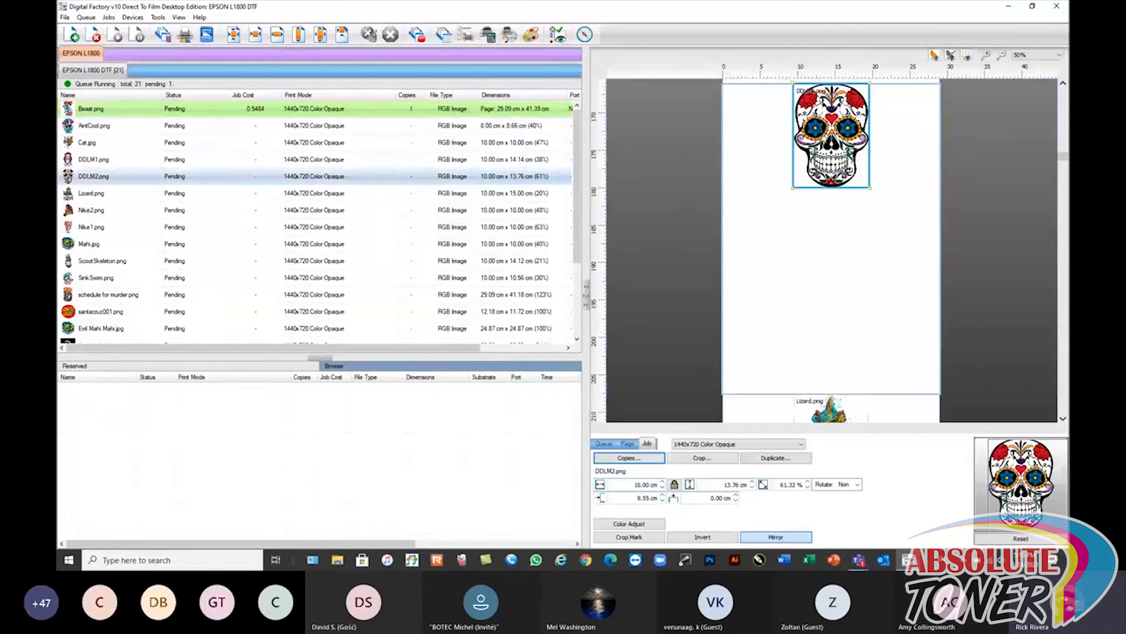
pyautogui.click(824, 232)
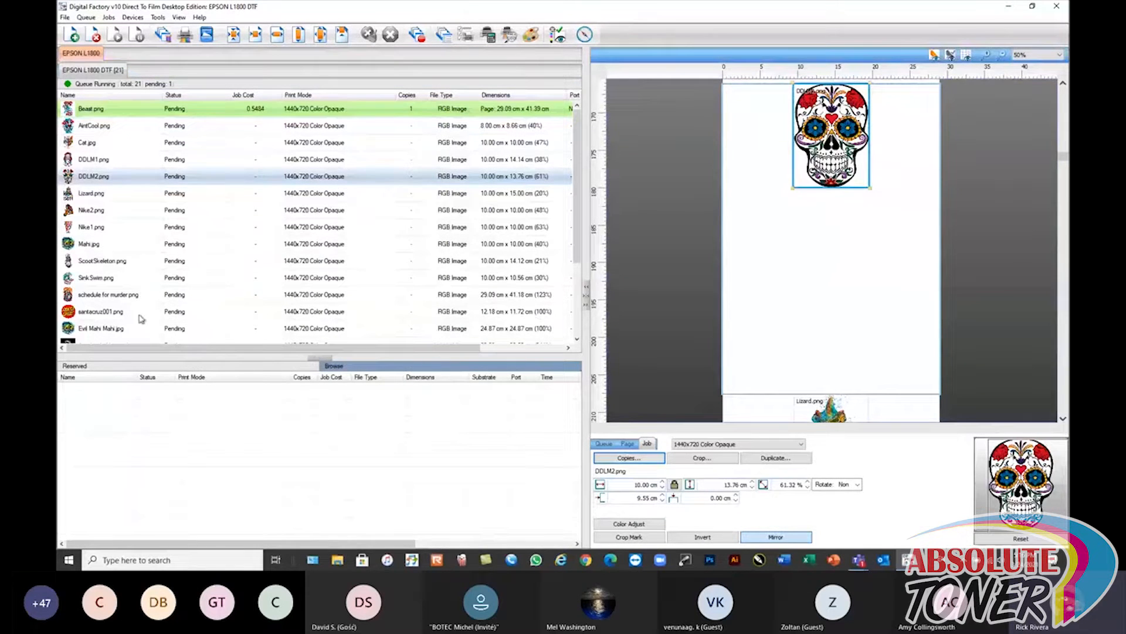
pyautogui.click(123, 261)
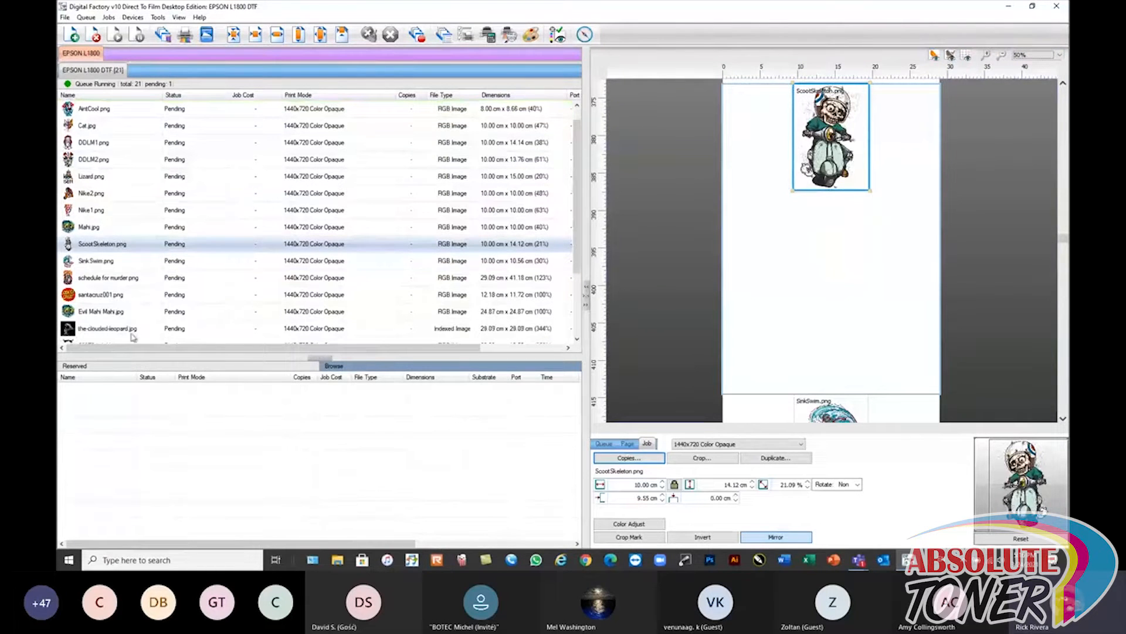
pyautogui.moveTo(577, 270); pyautogui.dragTo(575, 336)
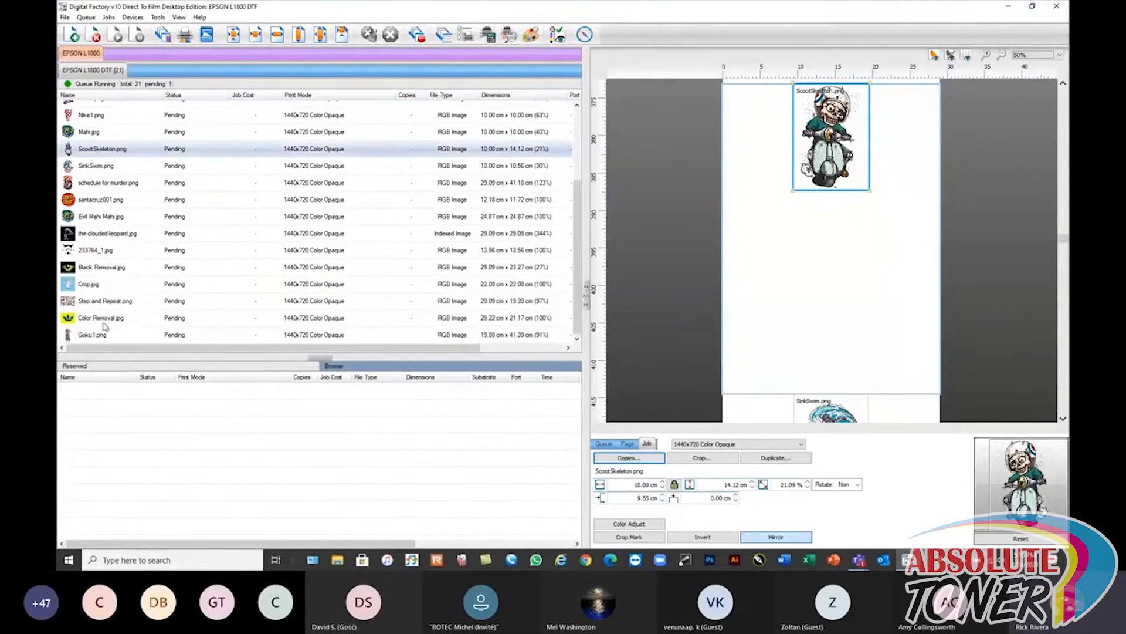
pyautogui.click(94, 285)
pyautogui.click(848, 168)
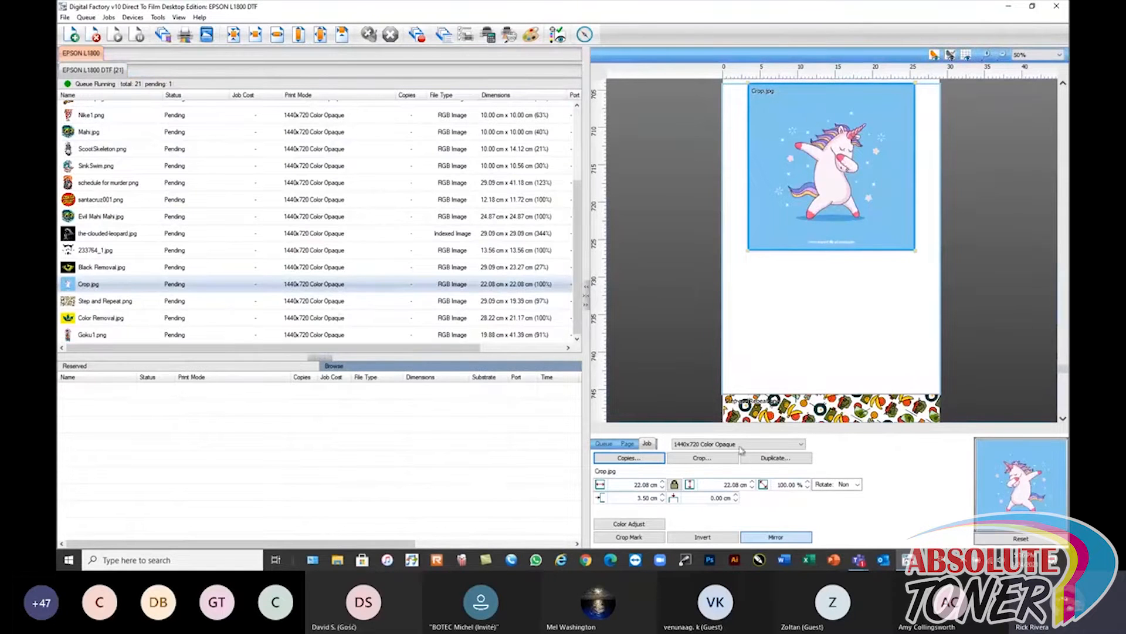
pyautogui.click(702, 457)
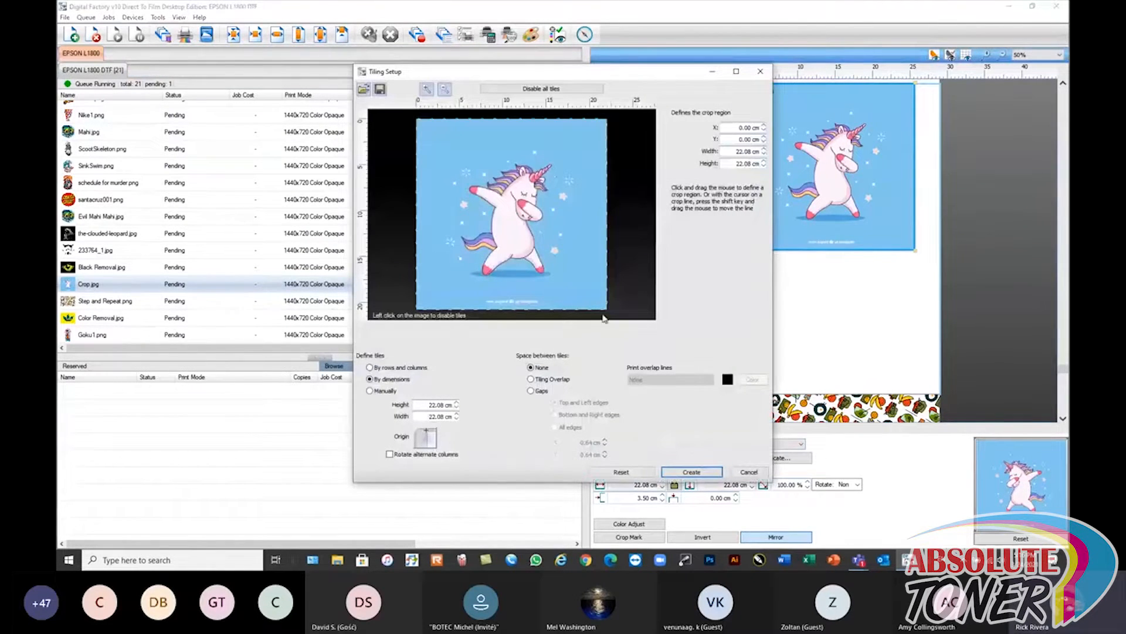
pyautogui.moveTo(605, 318); pyautogui.dragTo(577, 286)
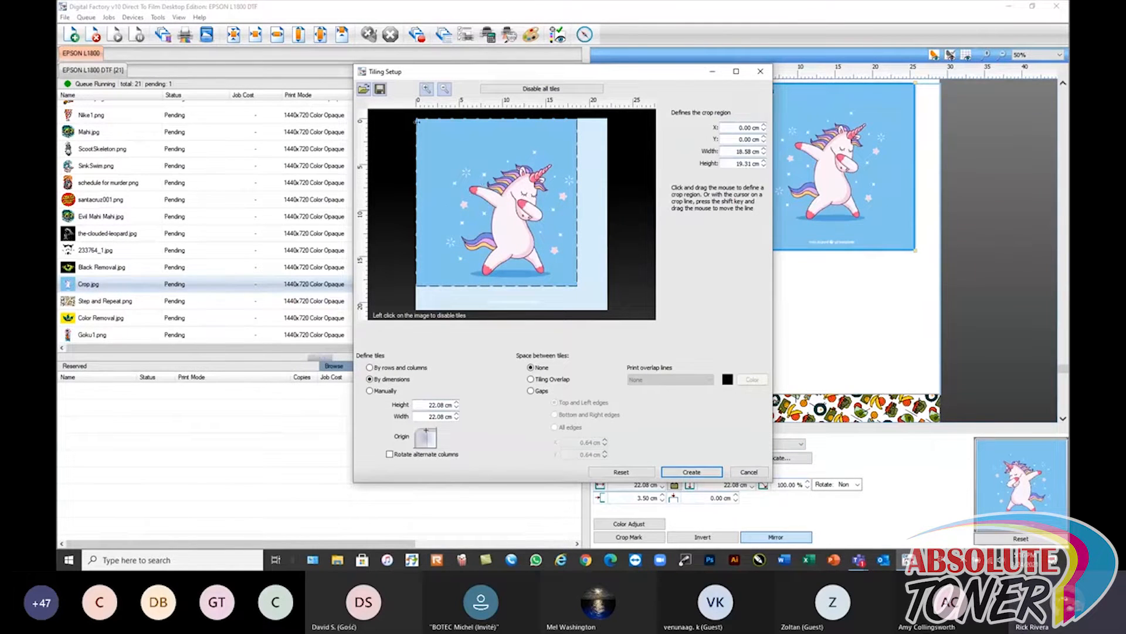
pyautogui.moveTo(415, 119); pyautogui.dragTo(445, 147)
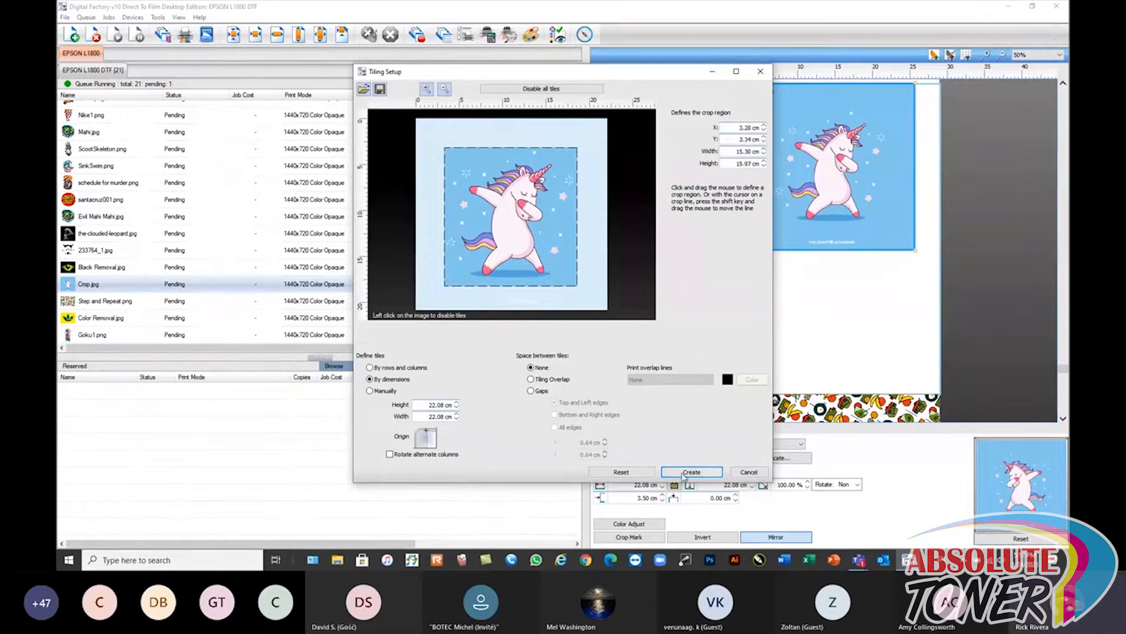
pyautogui.click(690, 473)
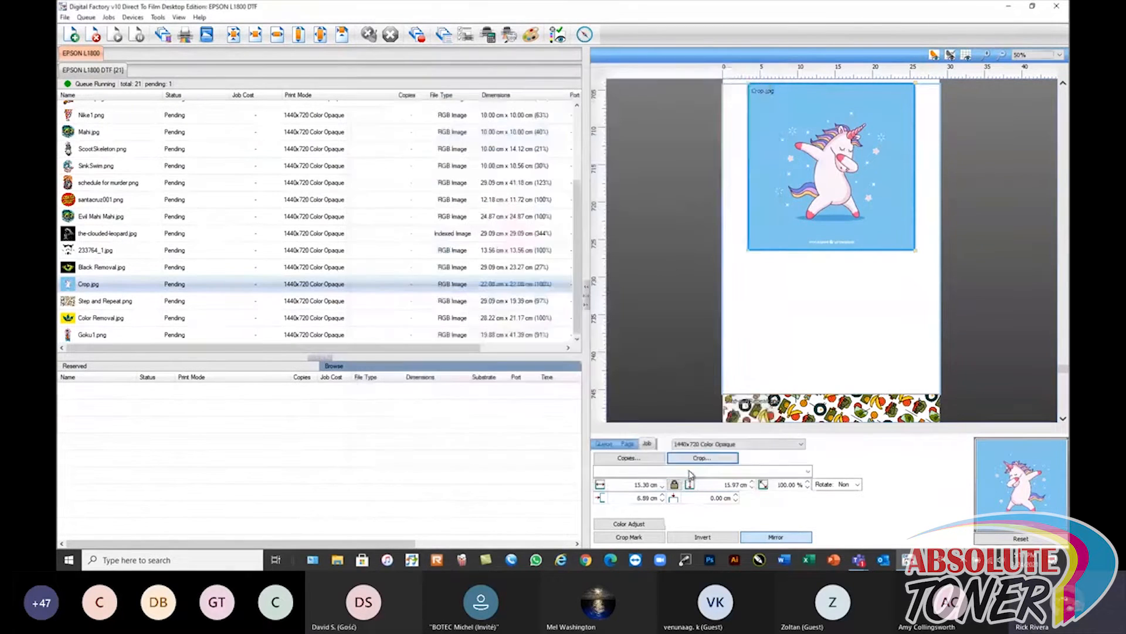
# - Preview only the page with the cropped Crop.jpg tile and move the tile to about 7.39 cm across and 5.43 cm down
pyautogui.click(107, 283)
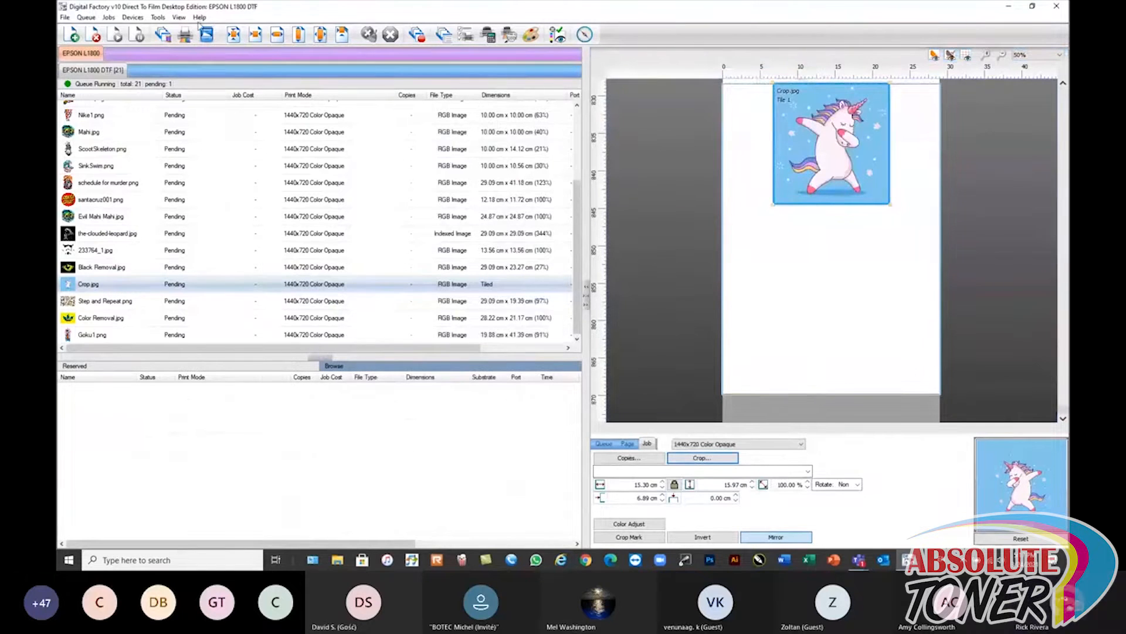
pyautogui.click(179, 17)
pyautogui.click(185, 41)
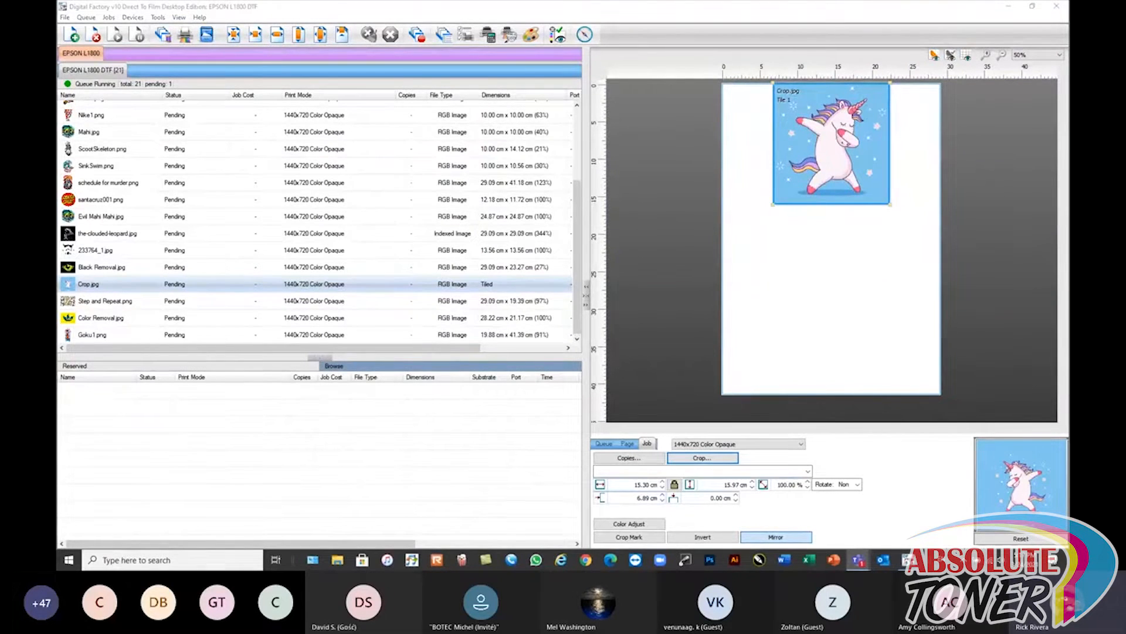
pyautogui.click(842, 163)
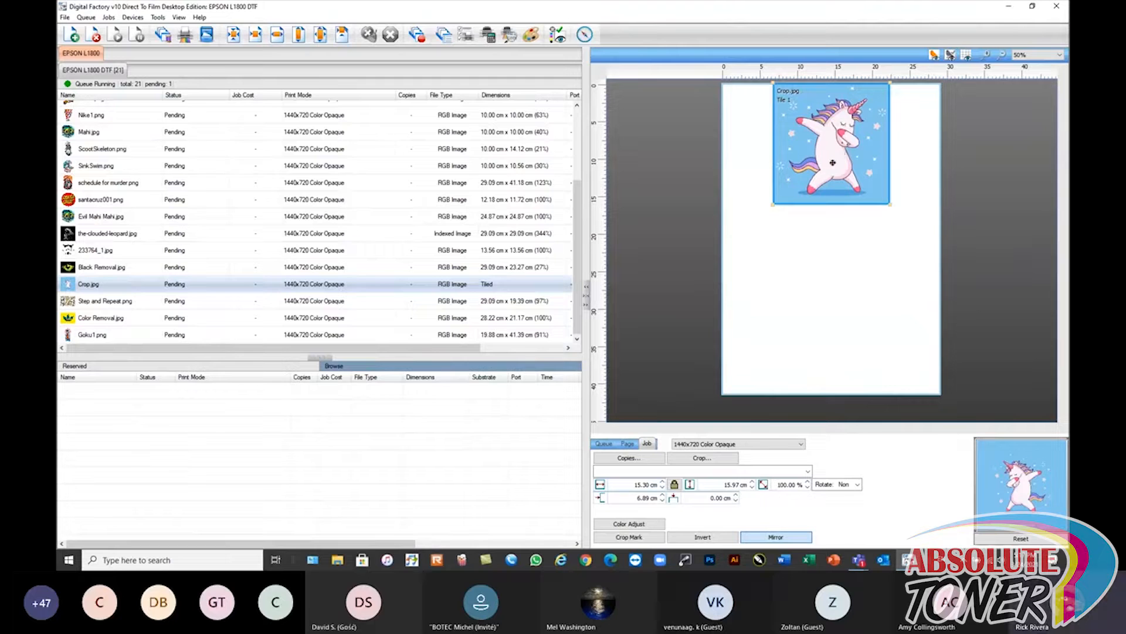
pyautogui.moveTo(847, 153); pyautogui.dragTo(832, 171)
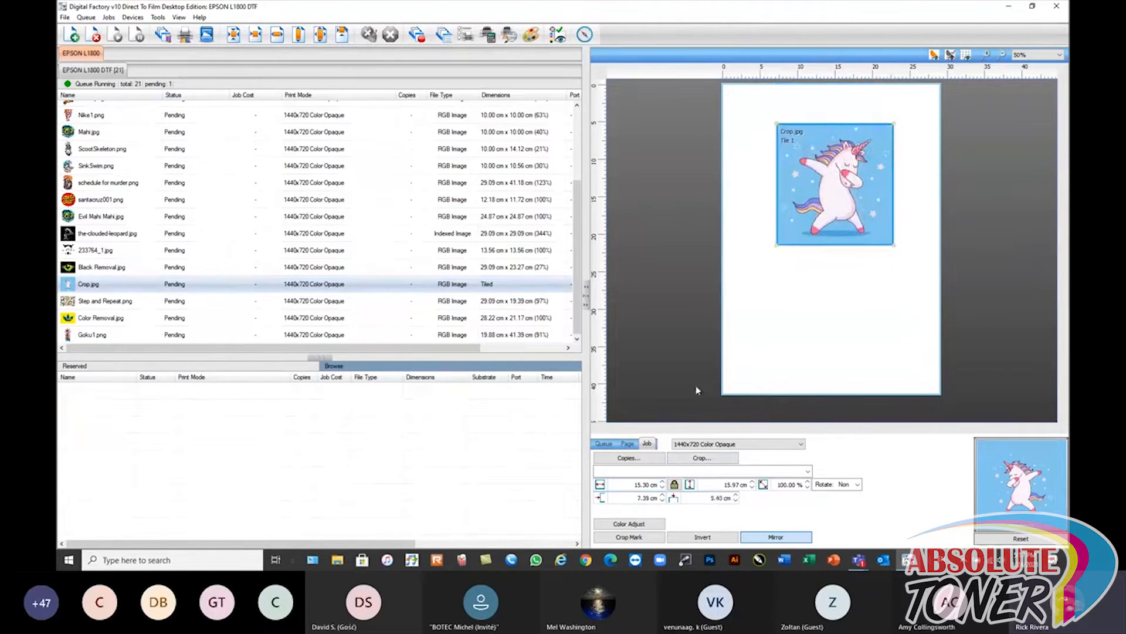
pyautogui.click(797, 345)
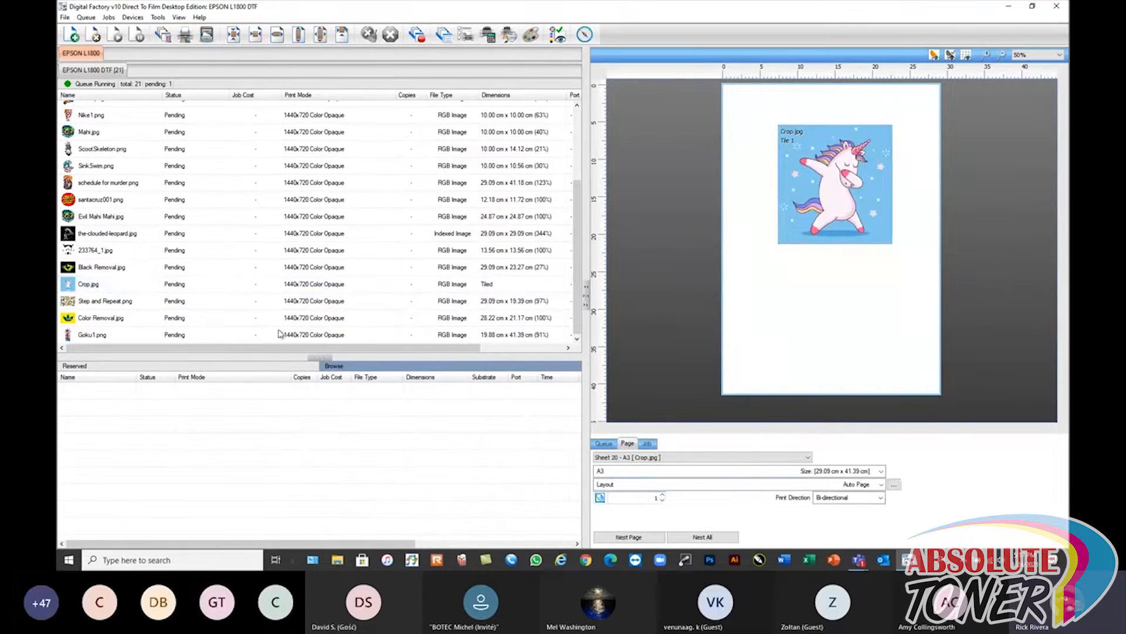
# - Scale the Step and Repeat.png job down proportionally to about 9.26 by 6.17 cm
pyautogui.click(116, 303)
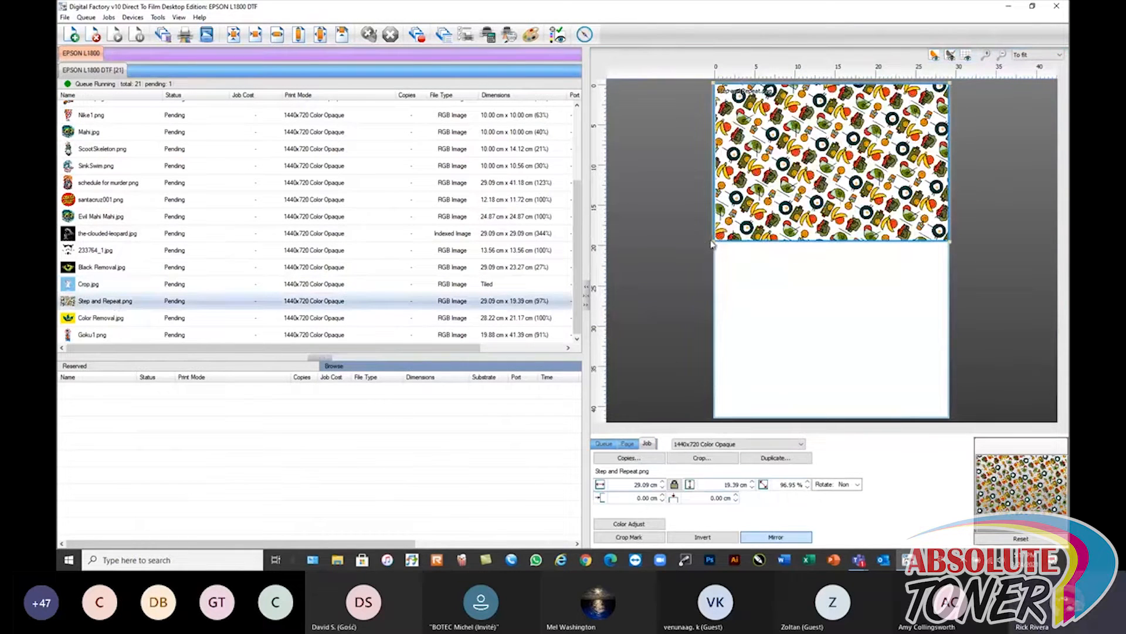
pyautogui.moveTo(714, 245); pyautogui.dragTo(750, 114)
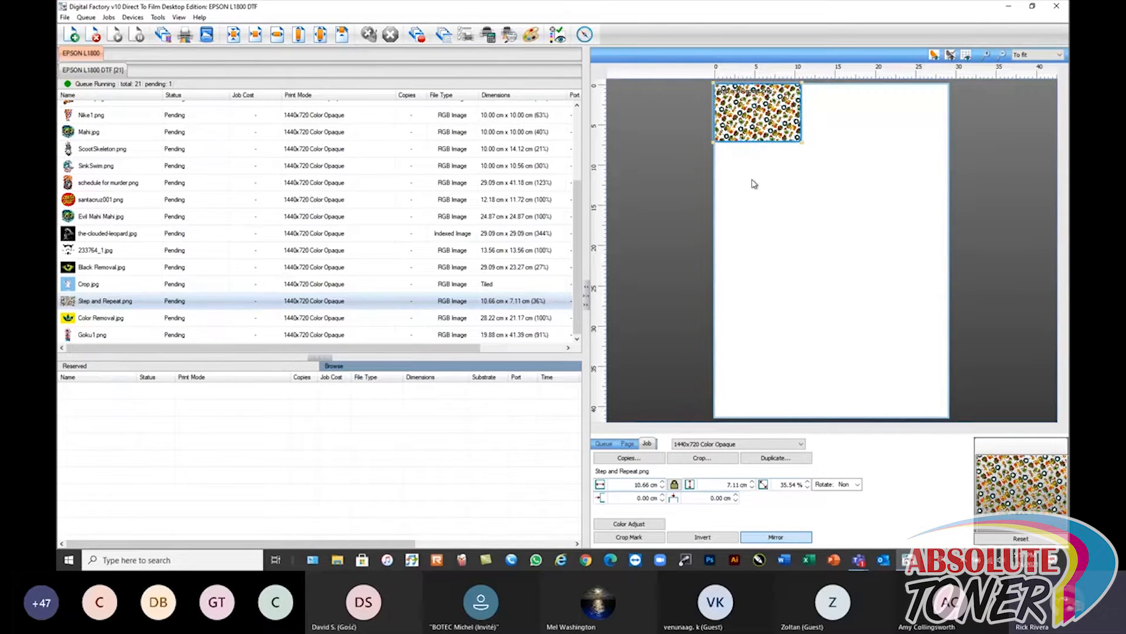
pyautogui.moveTo(803, 142); pyautogui.dragTo(789, 133)
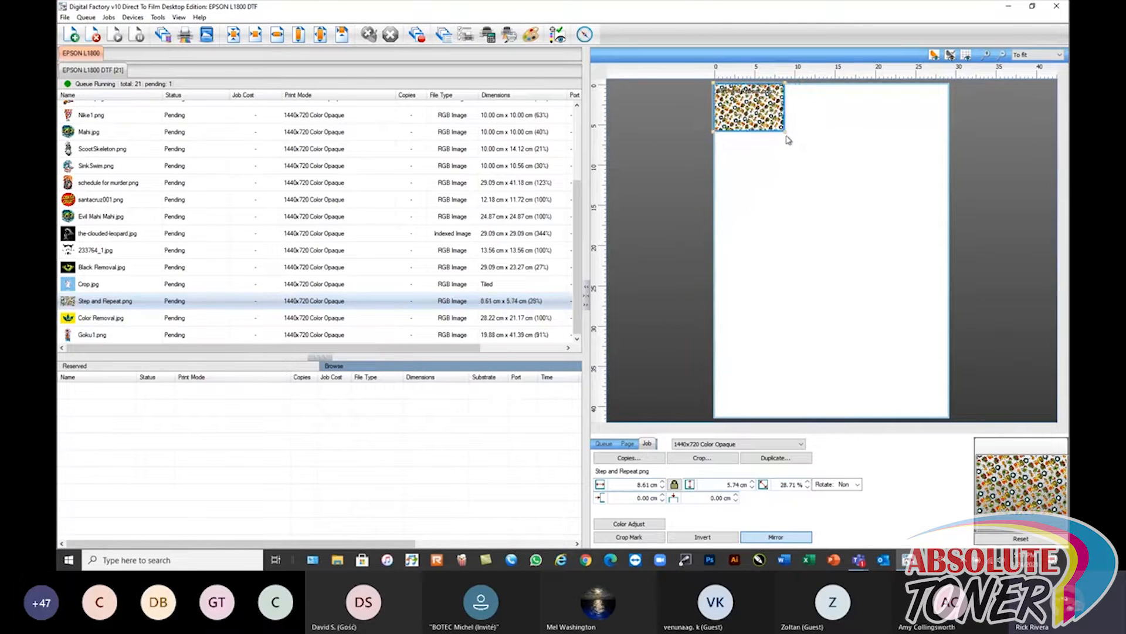
pyautogui.moveTo(786, 132); pyautogui.dragTo(789, 143)
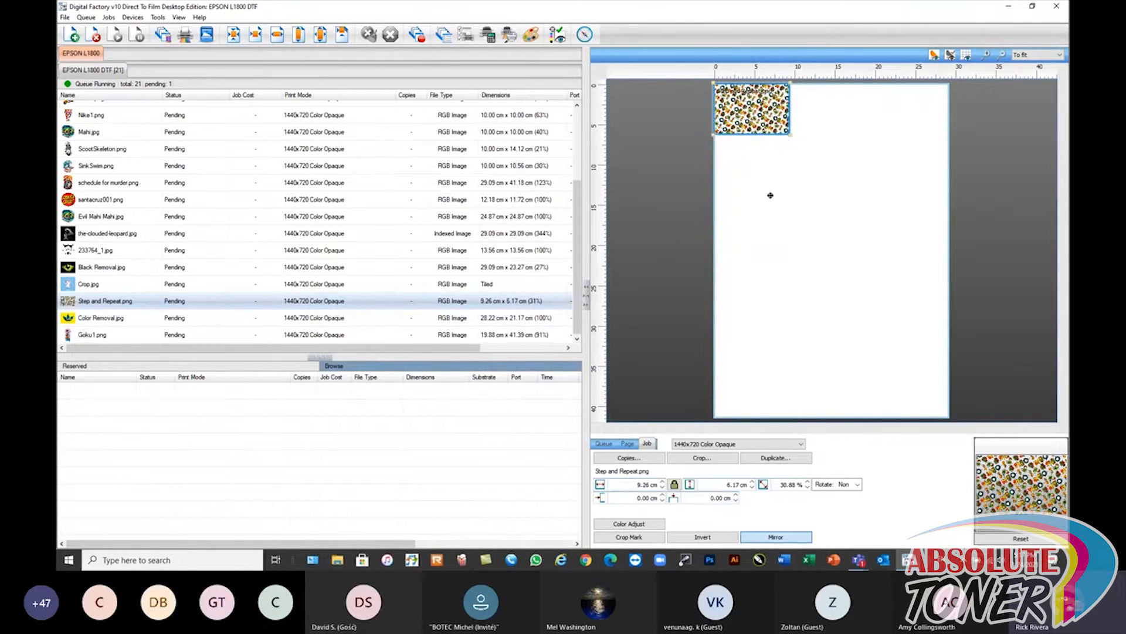
# - Open the step and repeat settings for copies of Step and Repeat.png and choose the Alternate Row Offset pattern style
pyautogui.click(702, 458)
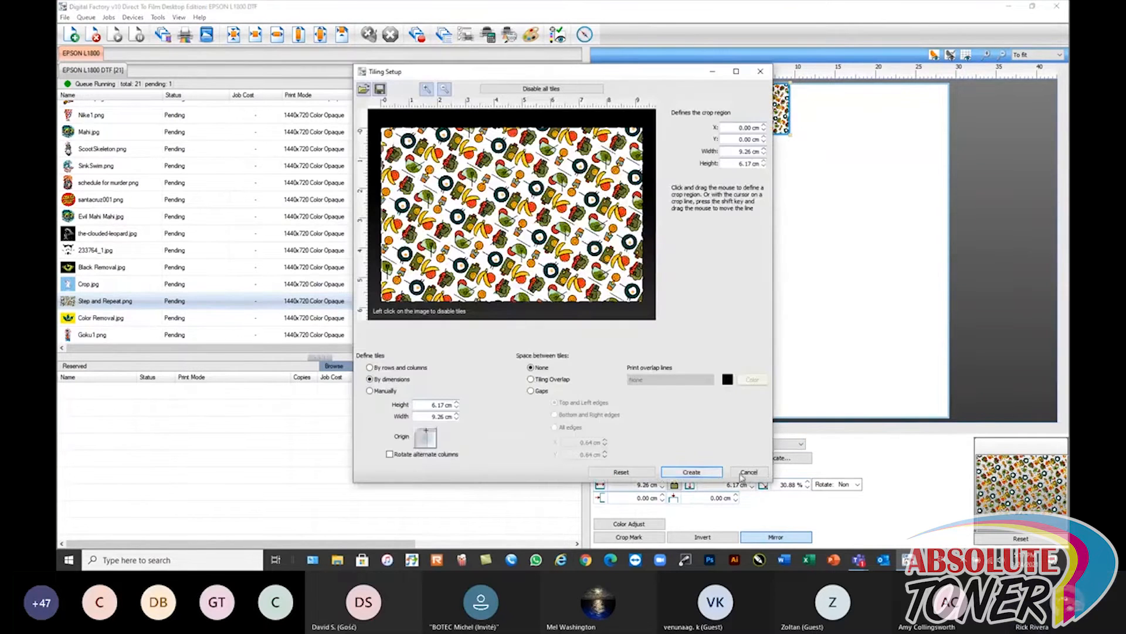
pyautogui.click(746, 472)
pyautogui.click(633, 458)
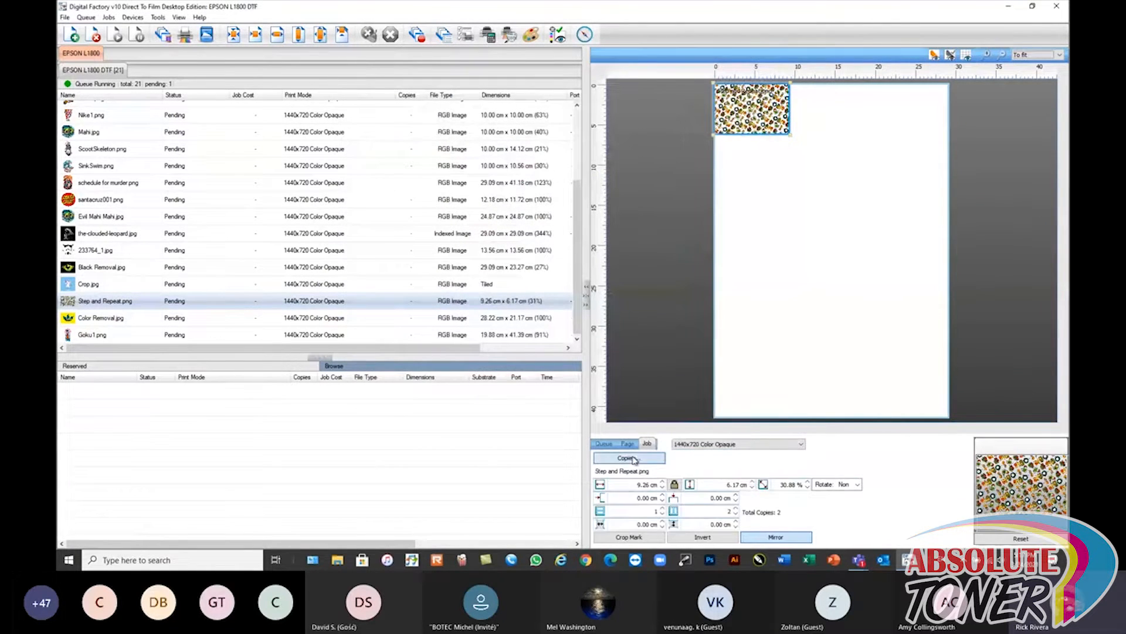
pyautogui.click(632, 458)
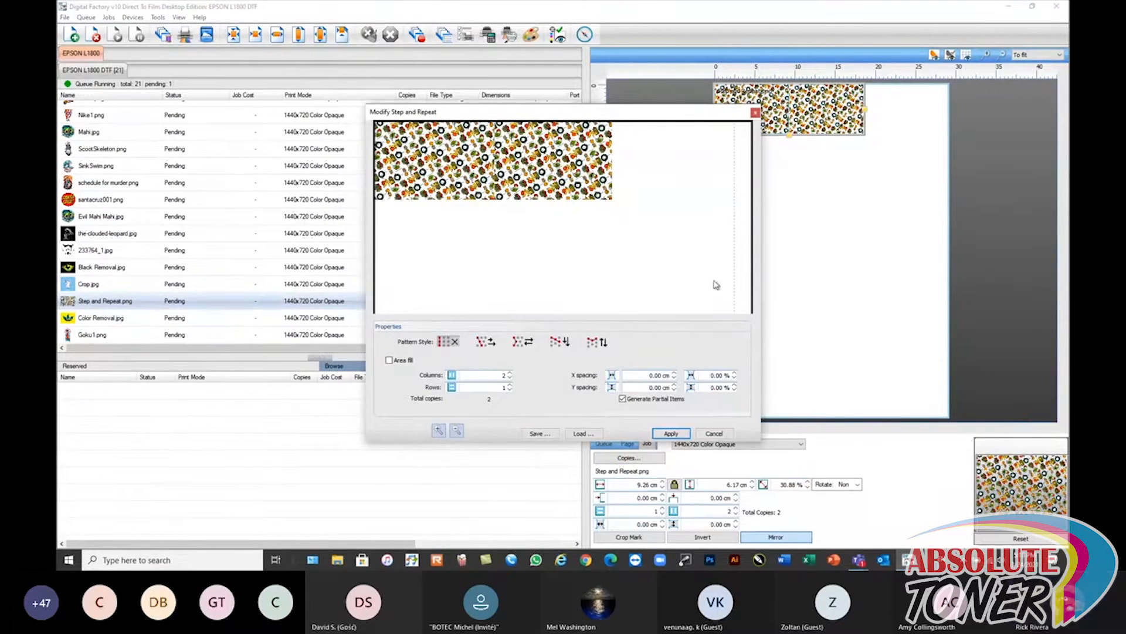
pyautogui.click(516, 345)
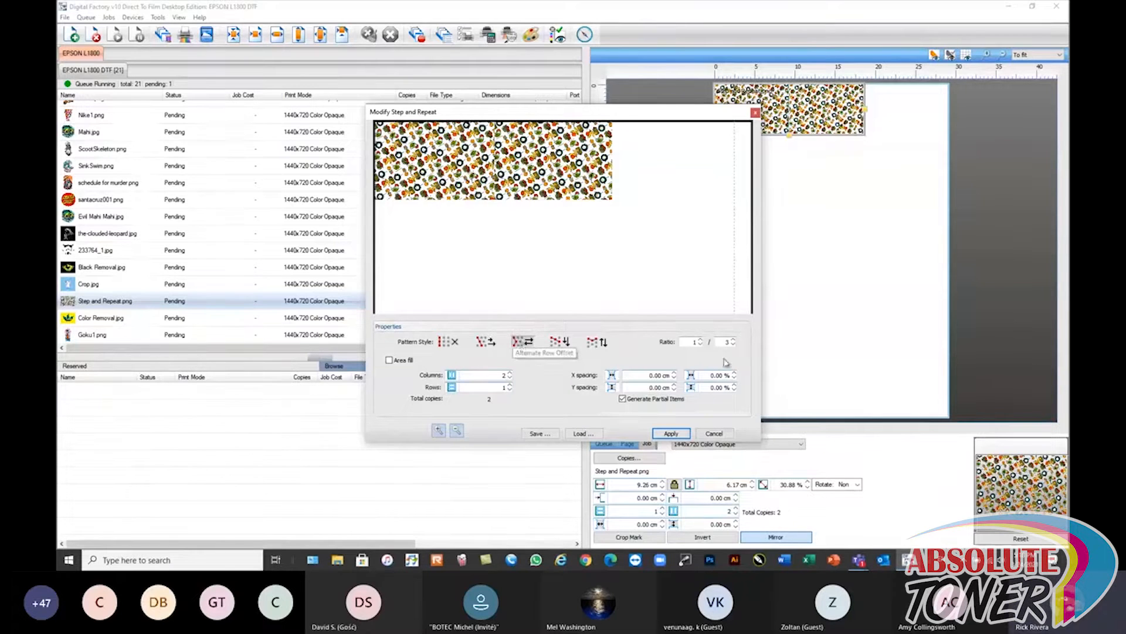
# - Set the step and repeat pattern to 3 columns and 6 rows
pyautogui.click(509, 373)
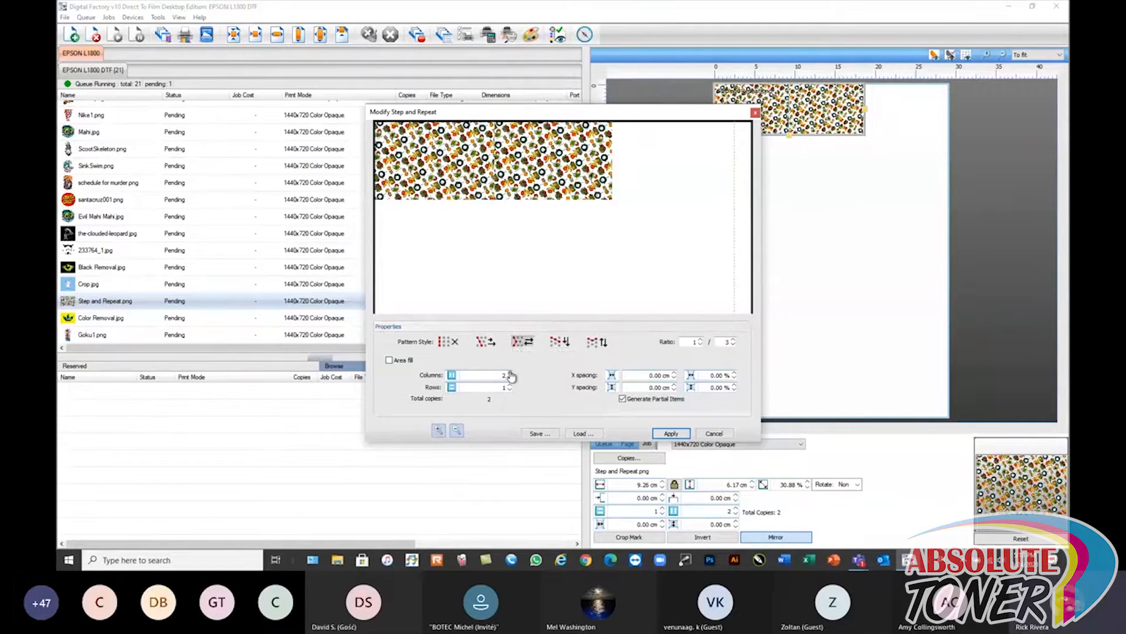
pyautogui.click(510, 385)
pyautogui.click(509, 385)
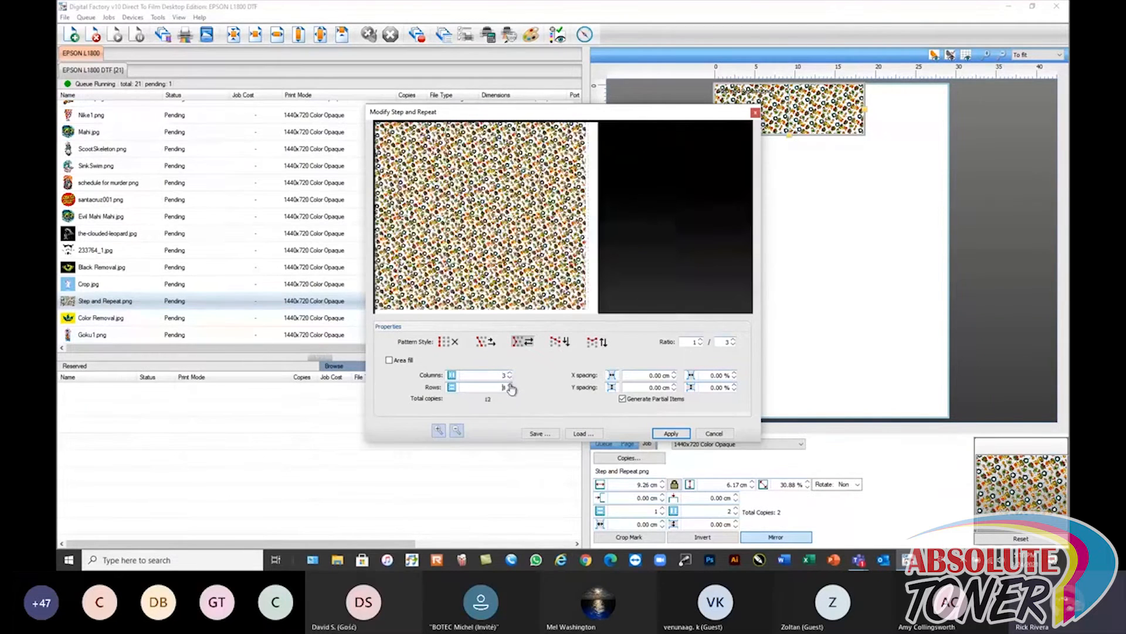
pyautogui.click(510, 384)
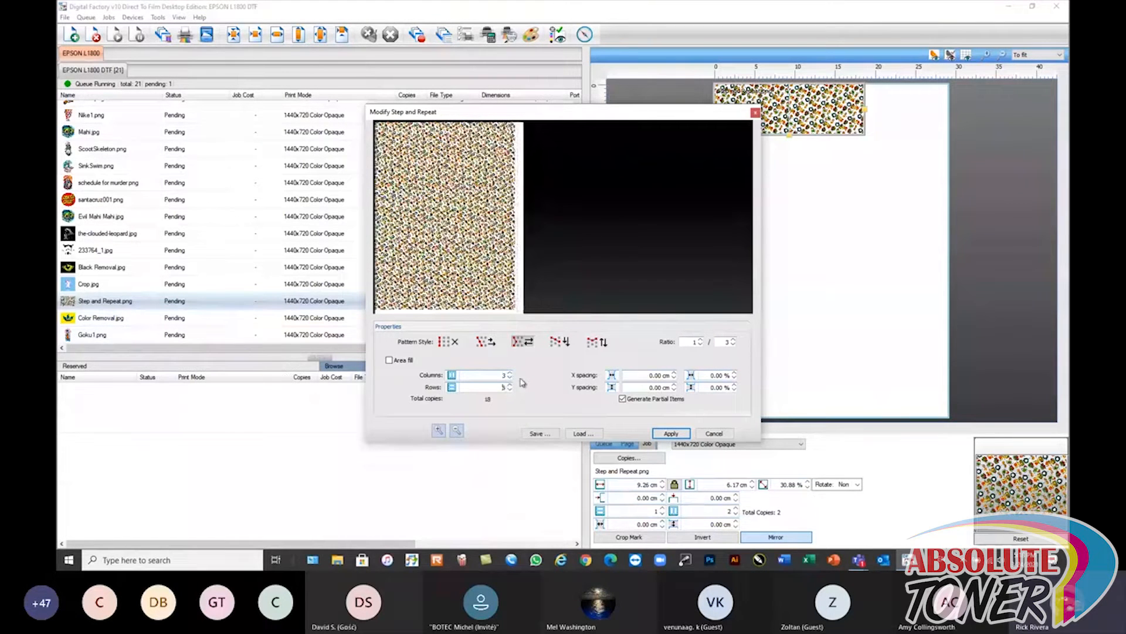
# - Try an X spacing of -0.50 cm between the repeated copies, checking the seams in an enlarged preview
pyautogui.click(674, 385)
pyautogui.click(439, 431)
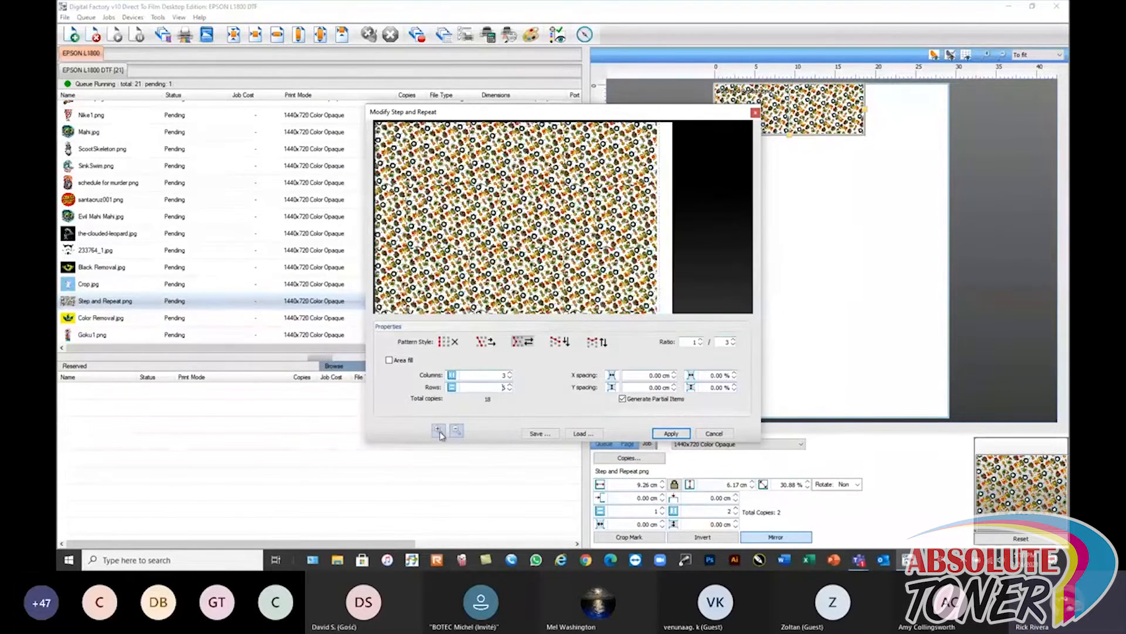
pyautogui.click(439, 432)
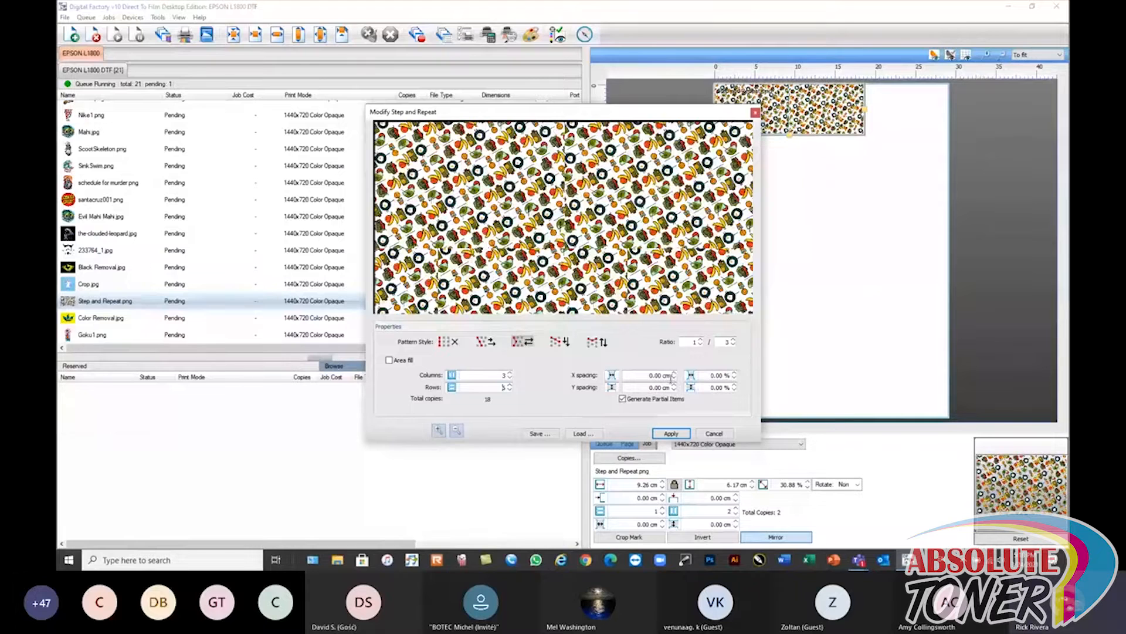
pyautogui.click(675, 378)
pyautogui.click(675, 378)
pyautogui.click(675, 378)
pyautogui.click(675, 377)
pyautogui.click(675, 378)
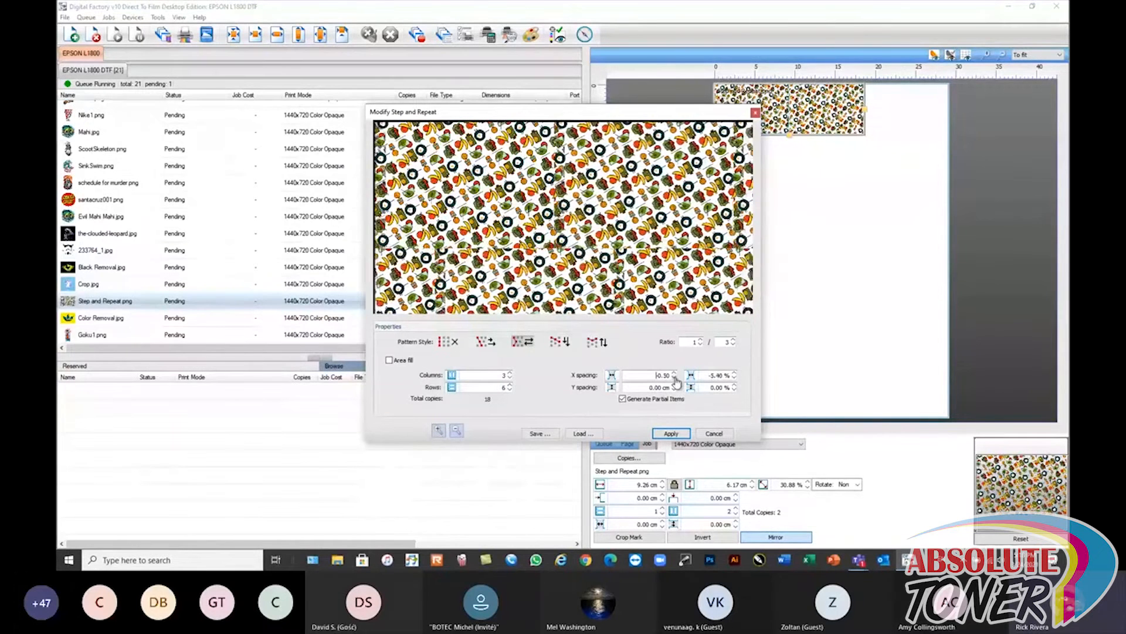
# - Try positive X spacing values such as 0.20 cm between the copies, and return the X spacing to 0.00 cm
pyautogui.click(674, 374)
pyautogui.click(674, 374)
pyautogui.click(675, 374)
pyautogui.click(675, 374)
pyautogui.click(675, 373)
pyautogui.click(675, 373)
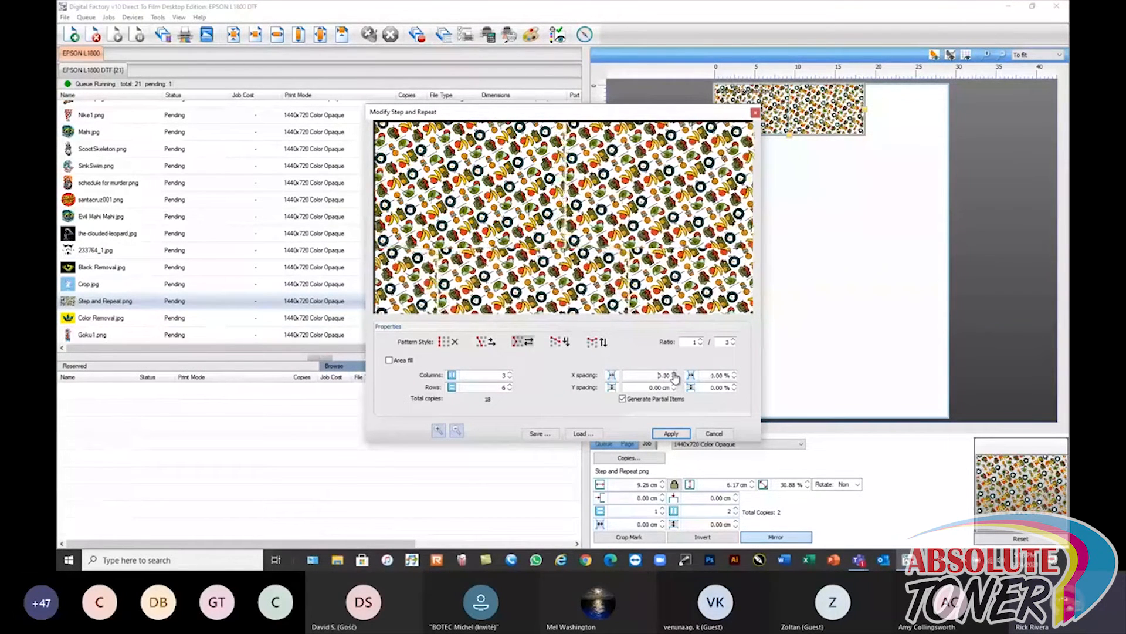
pyautogui.click(675, 374)
pyautogui.click(675, 374)
pyautogui.click(674, 378)
pyautogui.click(674, 378)
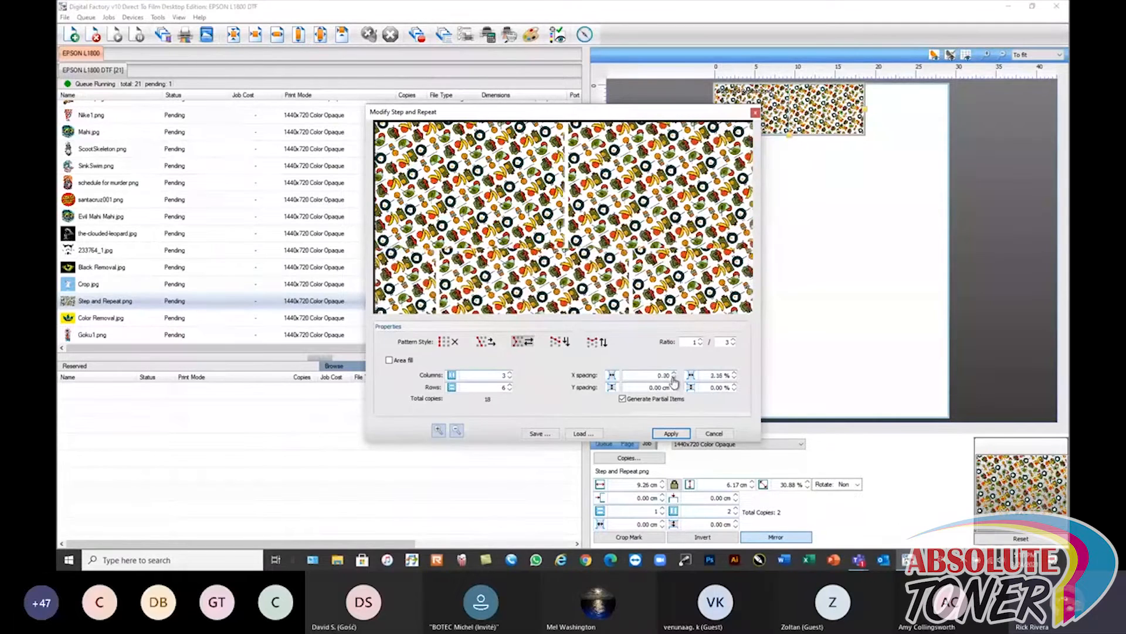
pyautogui.click(674, 377)
pyautogui.click(675, 378)
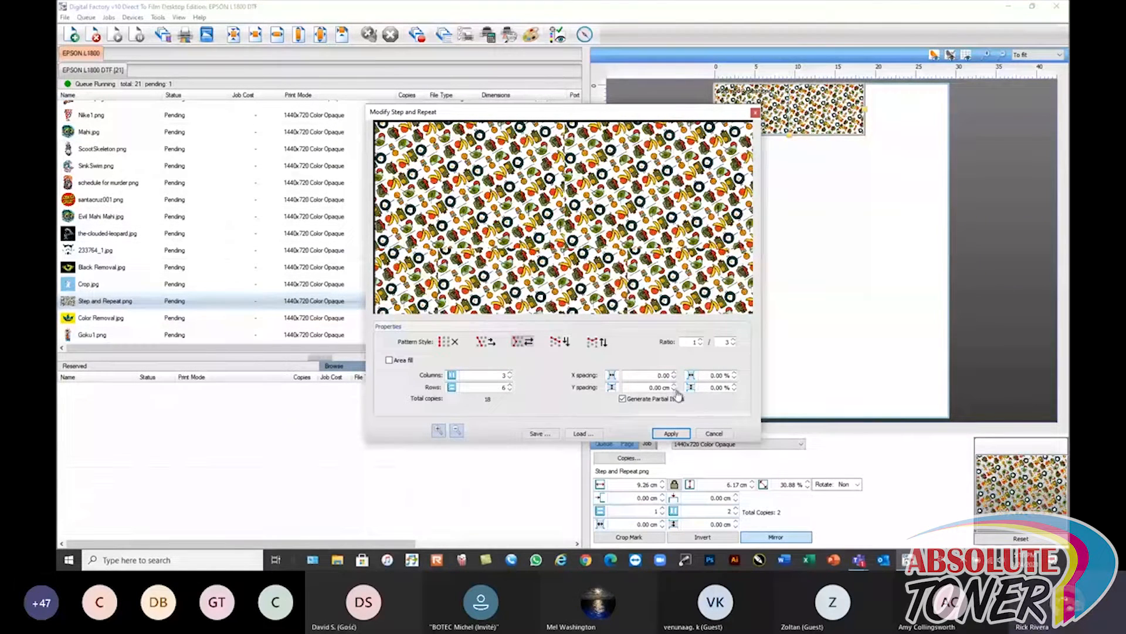
# - Try Y spacing values of -0.30 cm, -0.60 cm and -0.40 cm between the repeated copies
pyautogui.click(674, 390)
pyautogui.click(674, 390)
pyautogui.click(674, 390)
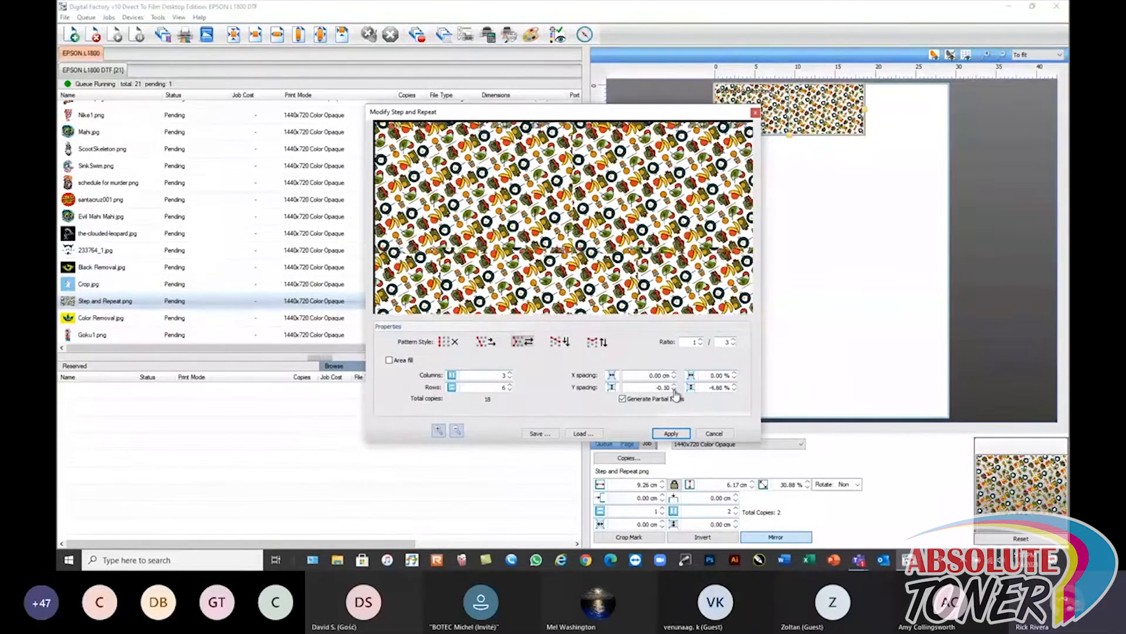
pyautogui.click(674, 389)
pyautogui.click(674, 389)
pyautogui.click(674, 389)
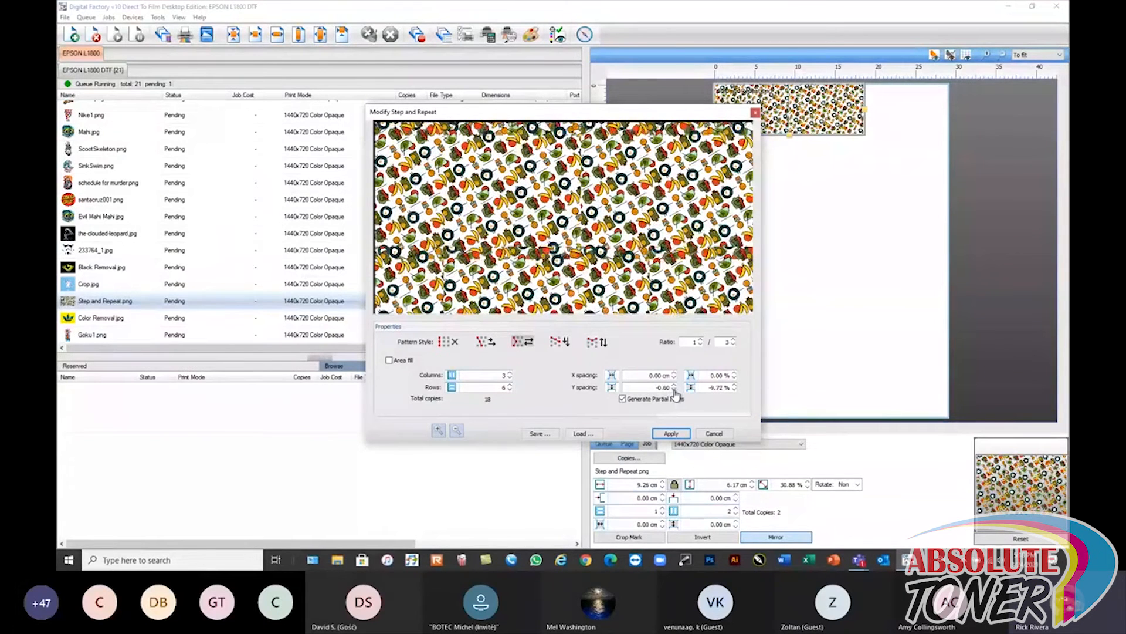
pyautogui.click(674, 385)
pyautogui.click(674, 385)
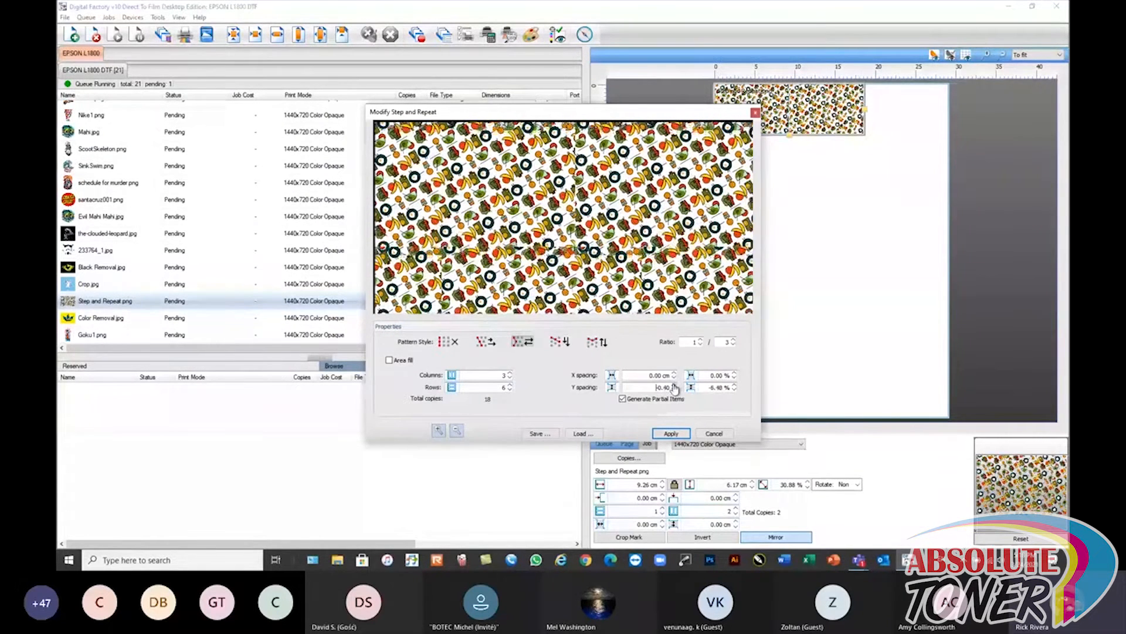
# - Set the Y spacing between the repeated copies to -1.10 cm
pyautogui.click(674, 390)
pyautogui.click(674, 389)
pyautogui.click(674, 390)
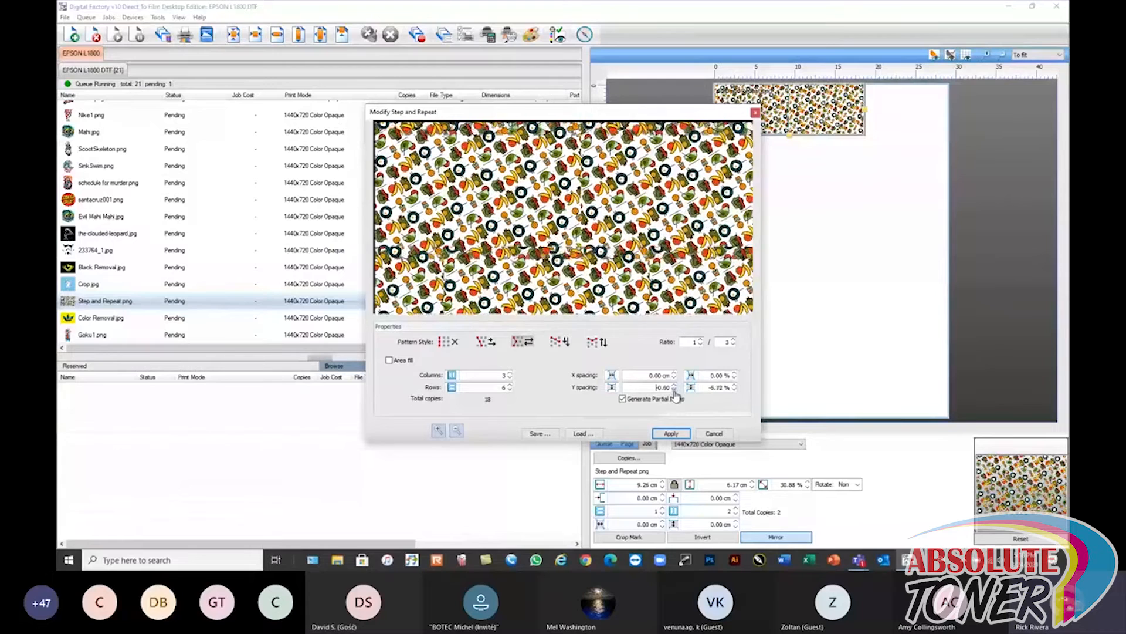
pyautogui.click(674, 389)
pyautogui.click(674, 390)
pyautogui.click(674, 390)
pyautogui.click(674, 389)
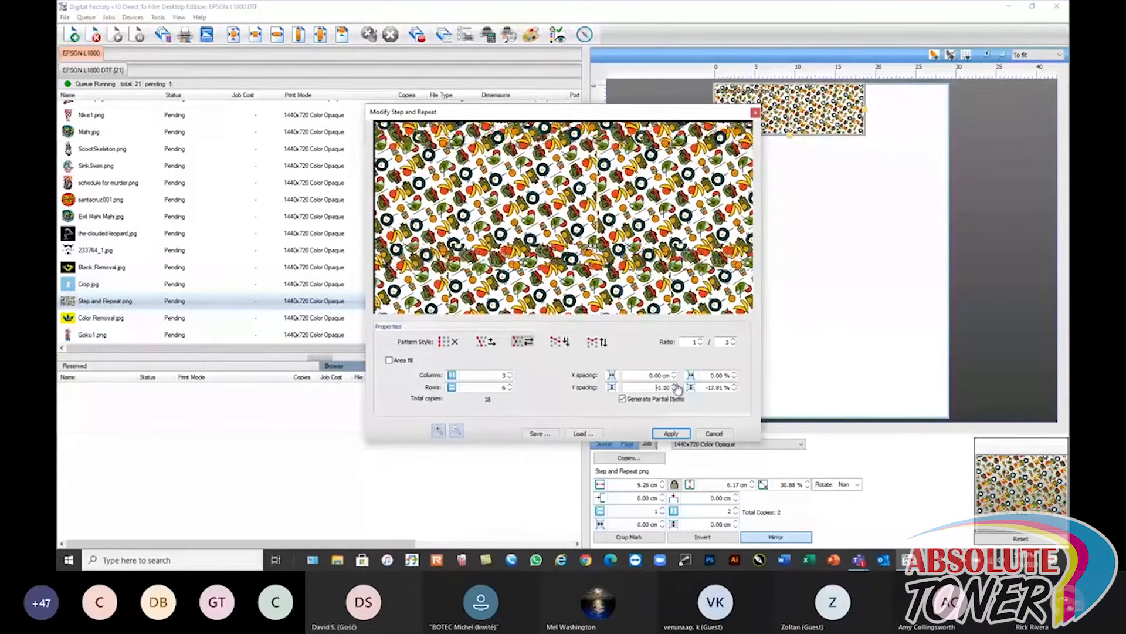
# - Set the X spacing to -0.60 cm, trying a Y spacing of -1.20 cm before returning it to -1.10 cm
pyautogui.click(674, 378)
pyautogui.click(674, 377)
pyautogui.click(674, 378)
pyautogui.click(674, 378)
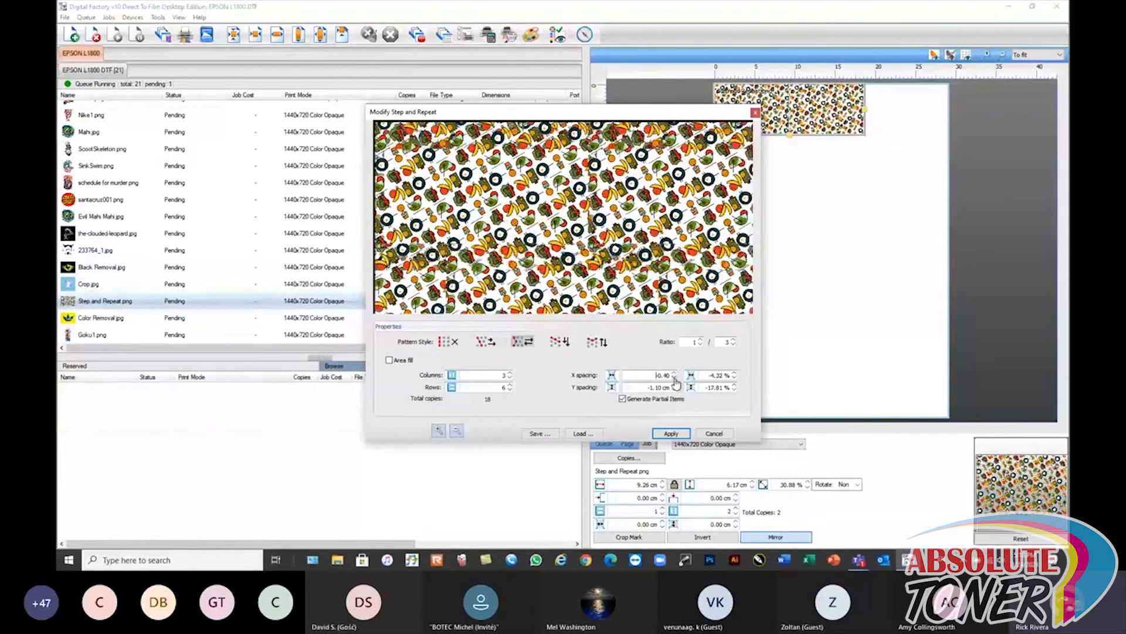
pyautogui.click(674, 378)
pyautogui.click(674, 390)
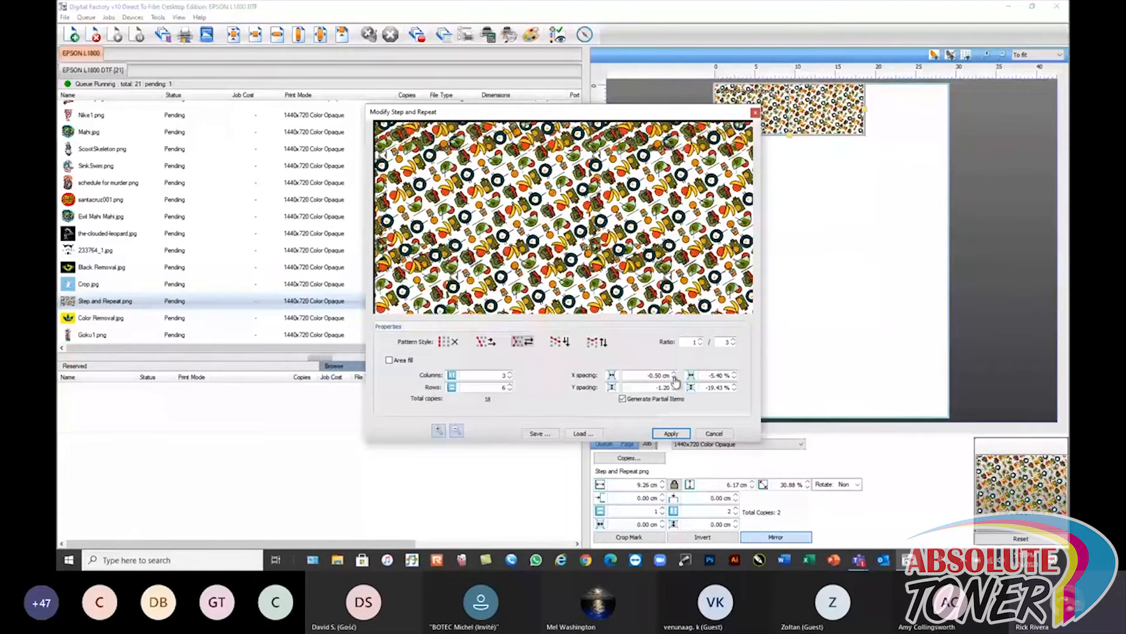
pyautogui.click(674, 378)
pyautogui.click(674, 384)
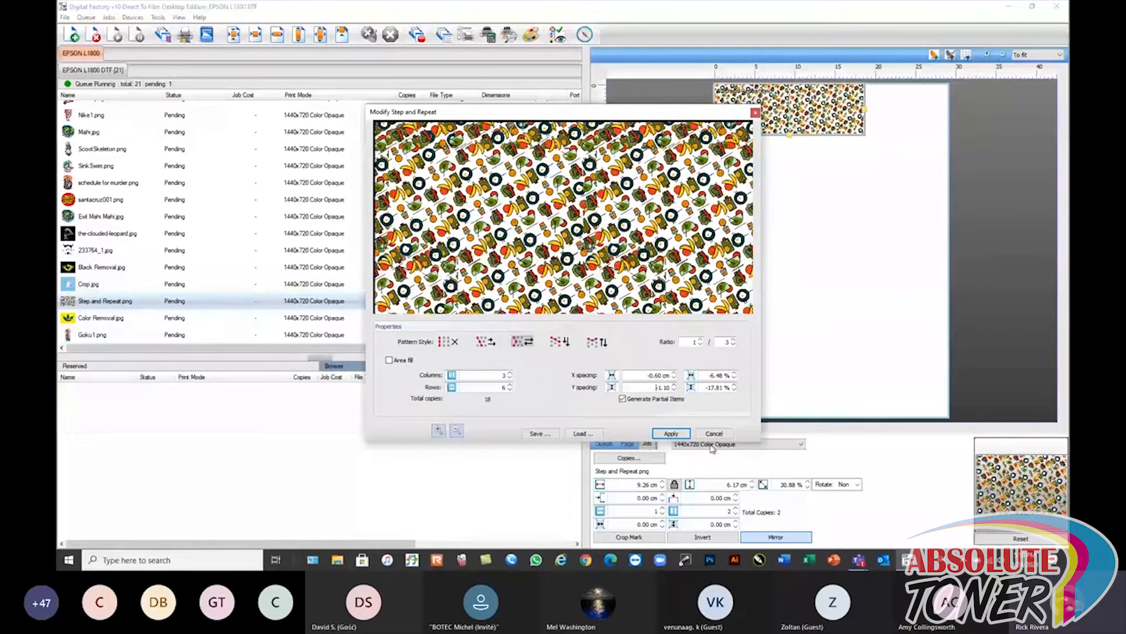
# - Set the pattern to 3 columns and 7 rows and apply the step and repeat settings
pyautogui.click(510, 374)
pyautogui.click(510, 385)
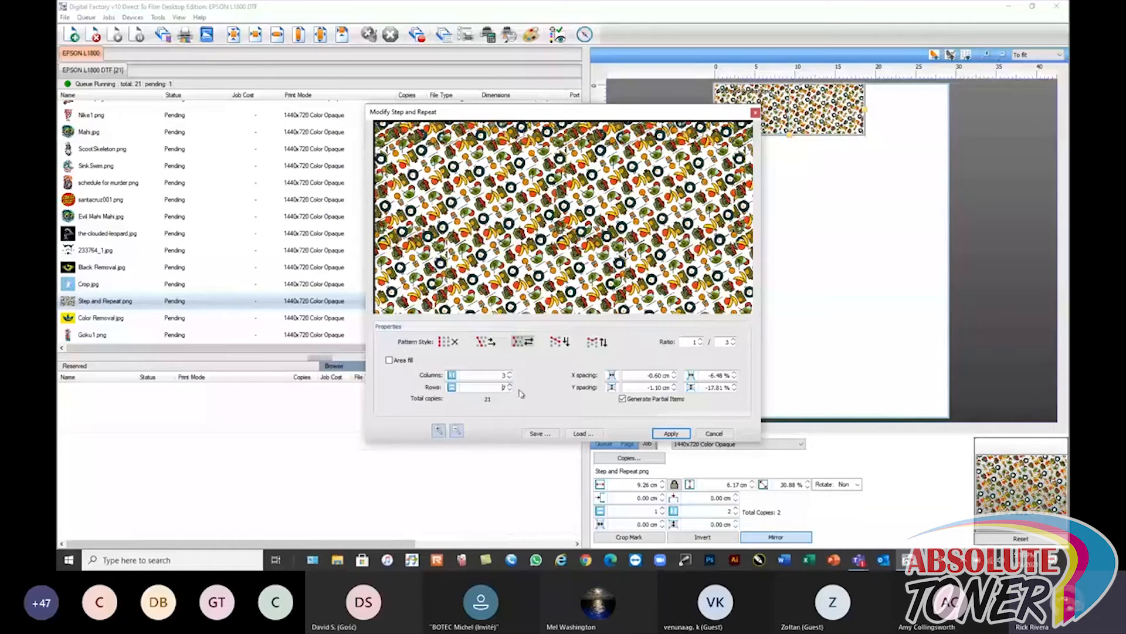
pyautogui.click(671, 434)
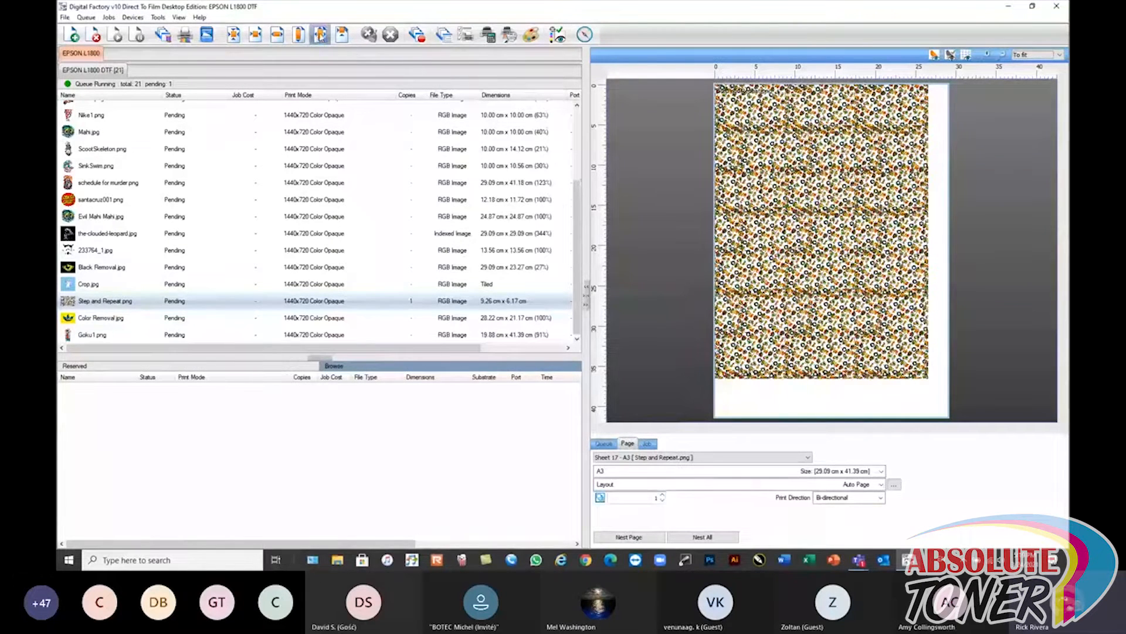
# - Center the Step and Repeat.png pattern on the page, inspect its seams in an enlarged preview, and show its job properties
pyautogui.click(234, 36)
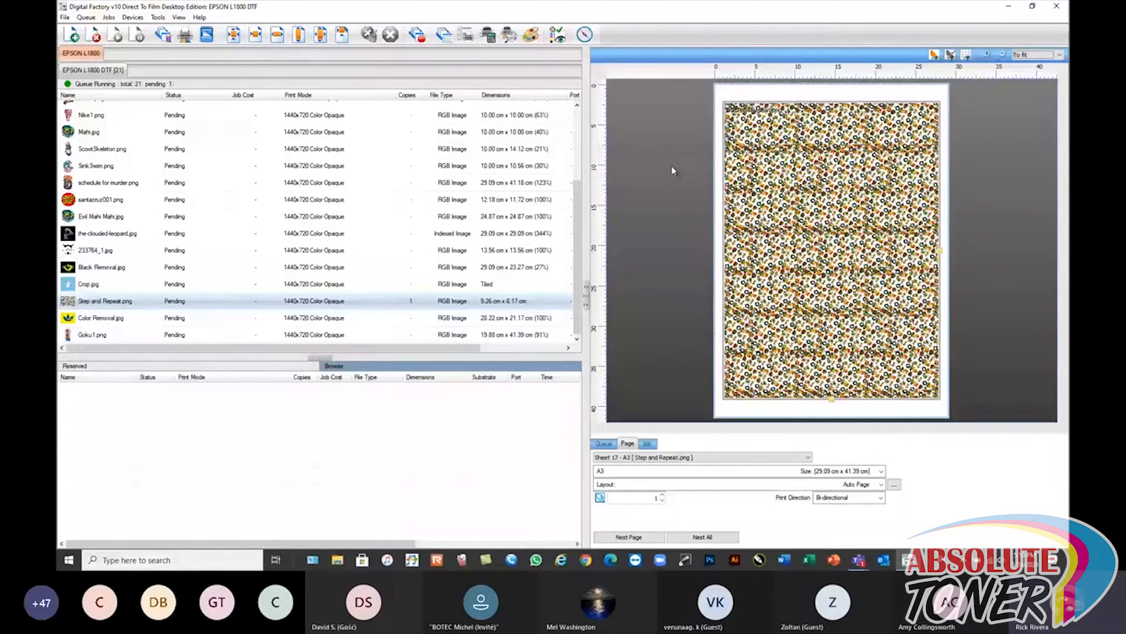
pyautogui.scroll(3, 810, 219)
pyautogui.scroll(-2, 810, 219)
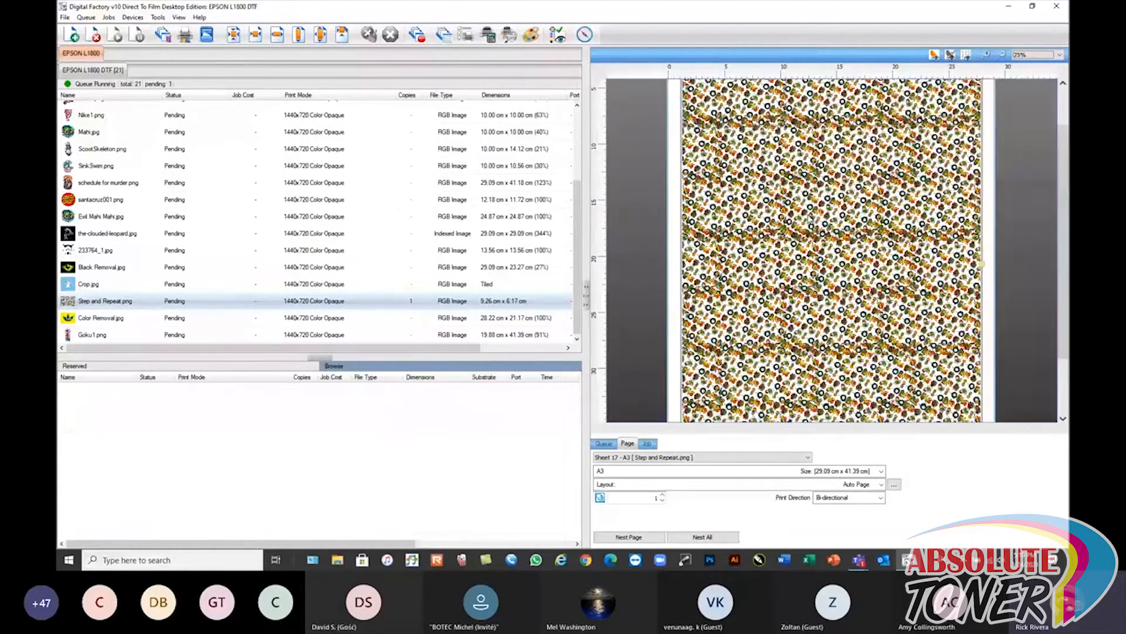
pyautogui.scroll(-1, 709, 222)
pyautogui.moveTo(134, 303)
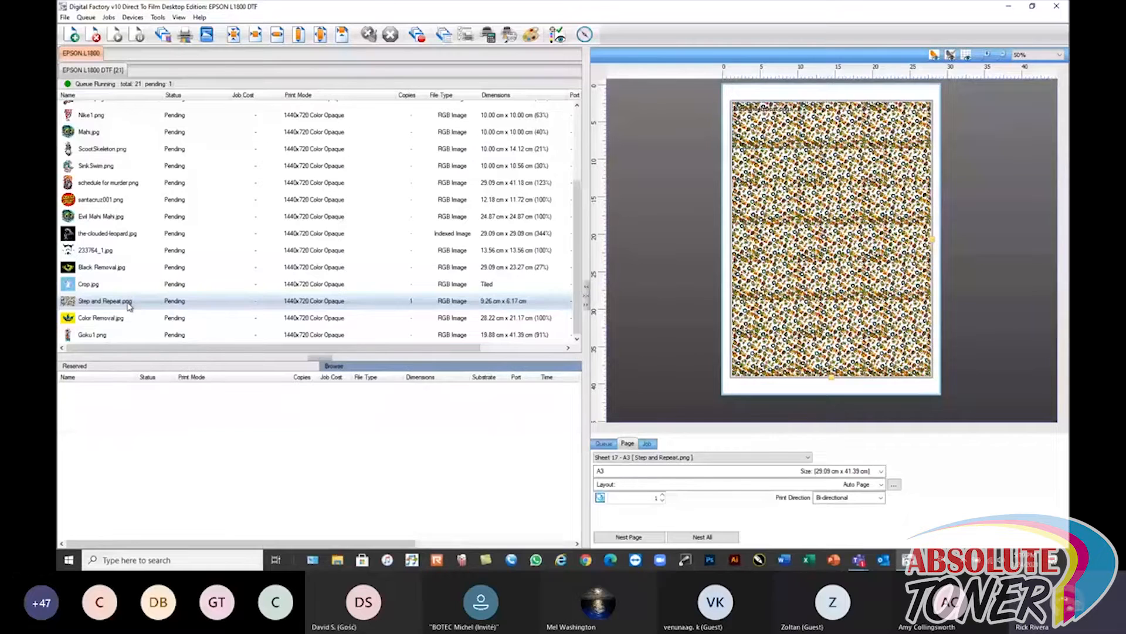
pyautogui.click(129, 304)
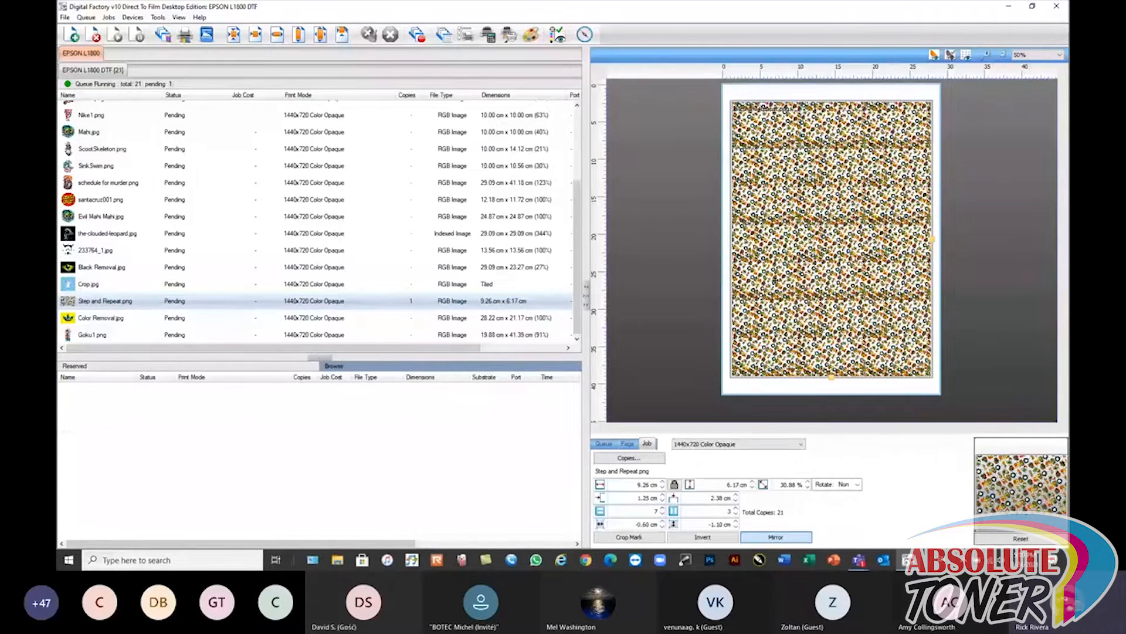
# - Create one duplicate of the Mahi.jpg job
pyautogui.click(113, 285)
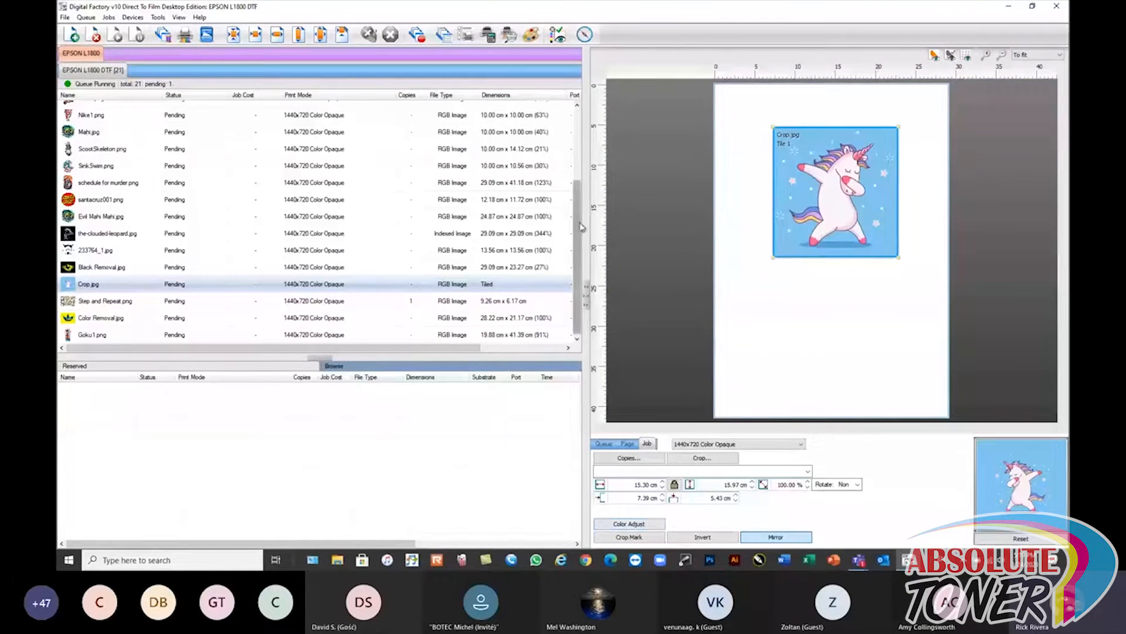
pyautogui.click(85, 134)
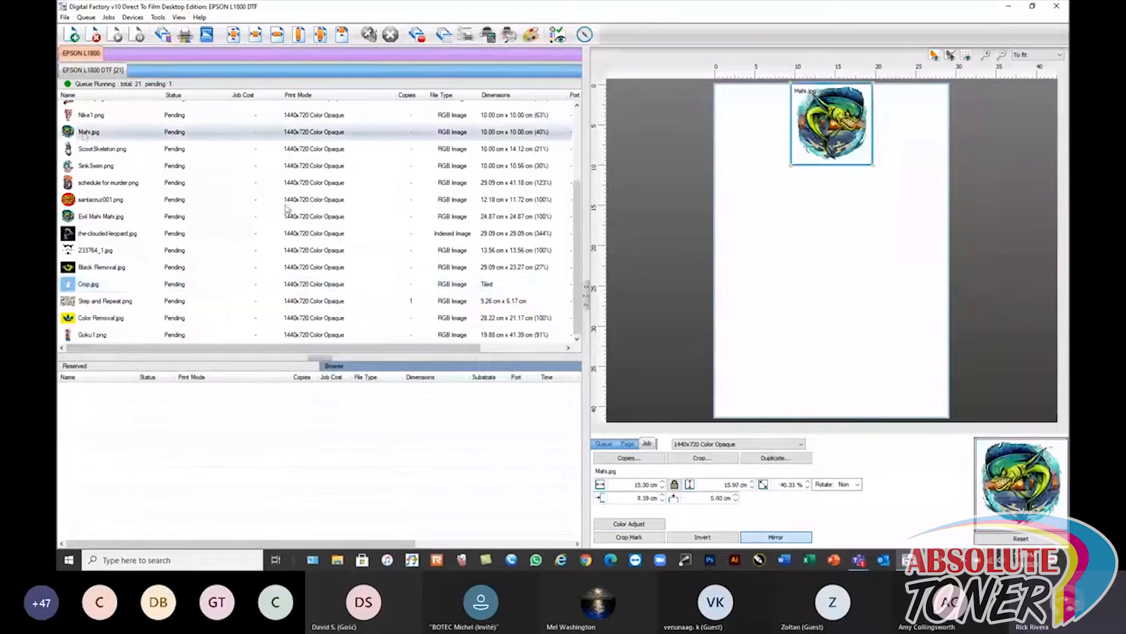
pyautogui.click(775, 458)
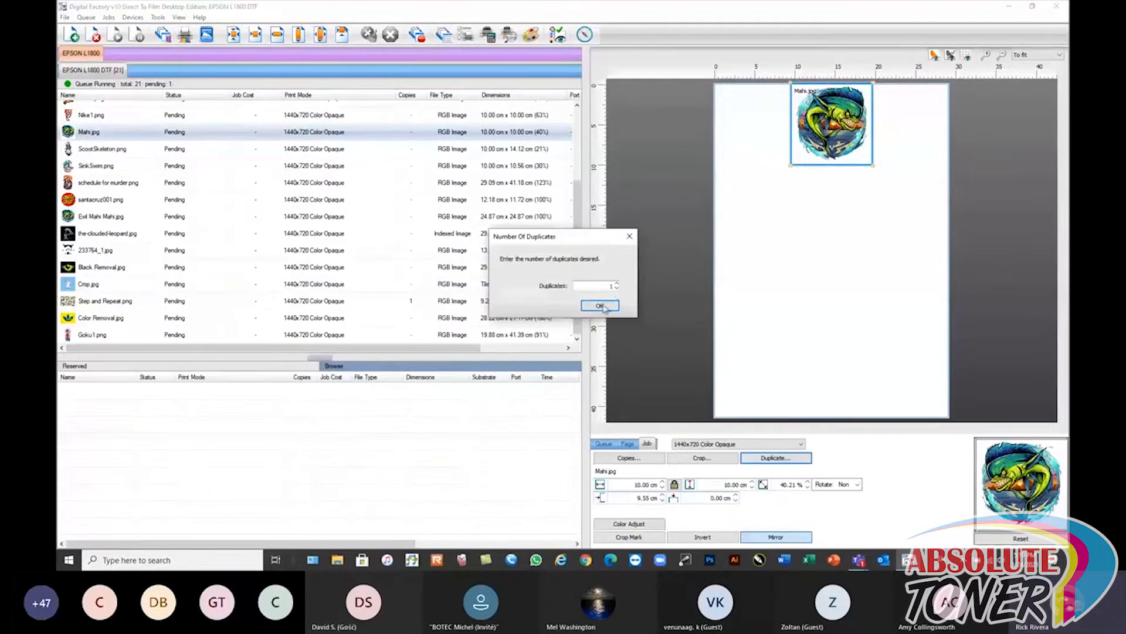
pyautogui.click(599, 306)
pyautogui.click(825, 147)
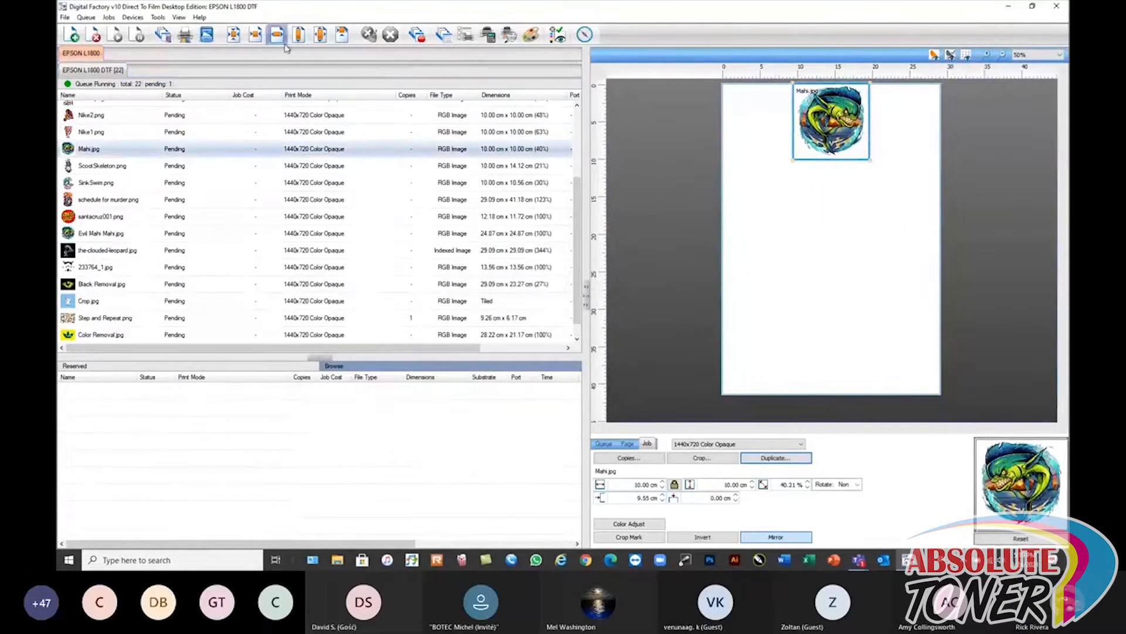
# - Show all sheets together in the layout preview and select the sheet holding the Mahi.jpg duplicate at the end
pyautogui.click(179, 18)
pyautogui.click(191, 42)
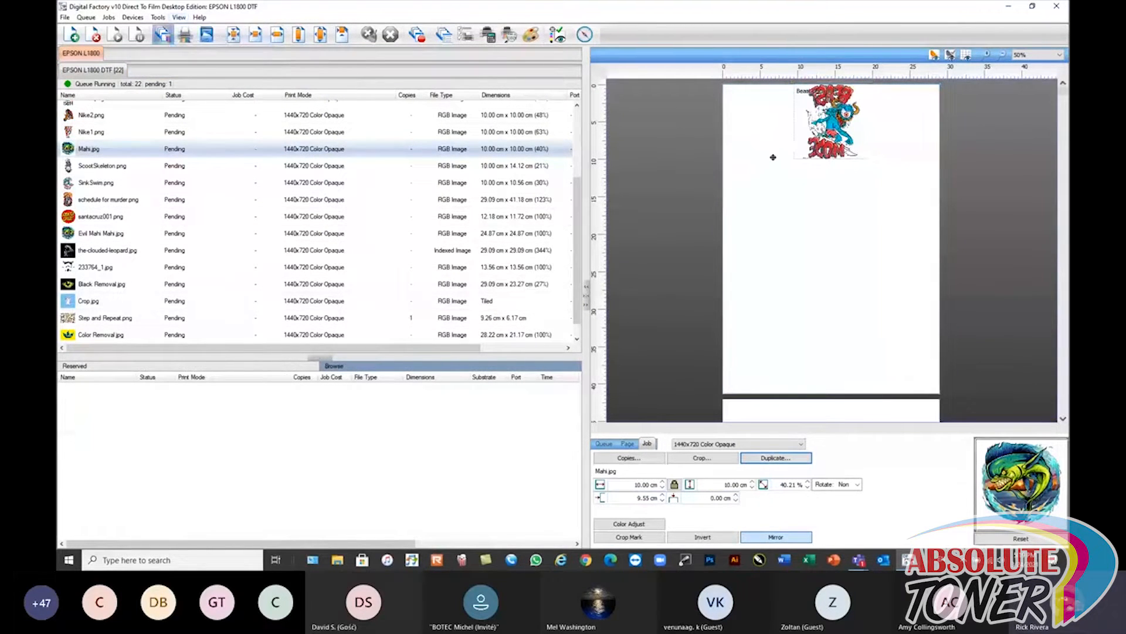
pyautogui.scroll(-4, 830, 352)
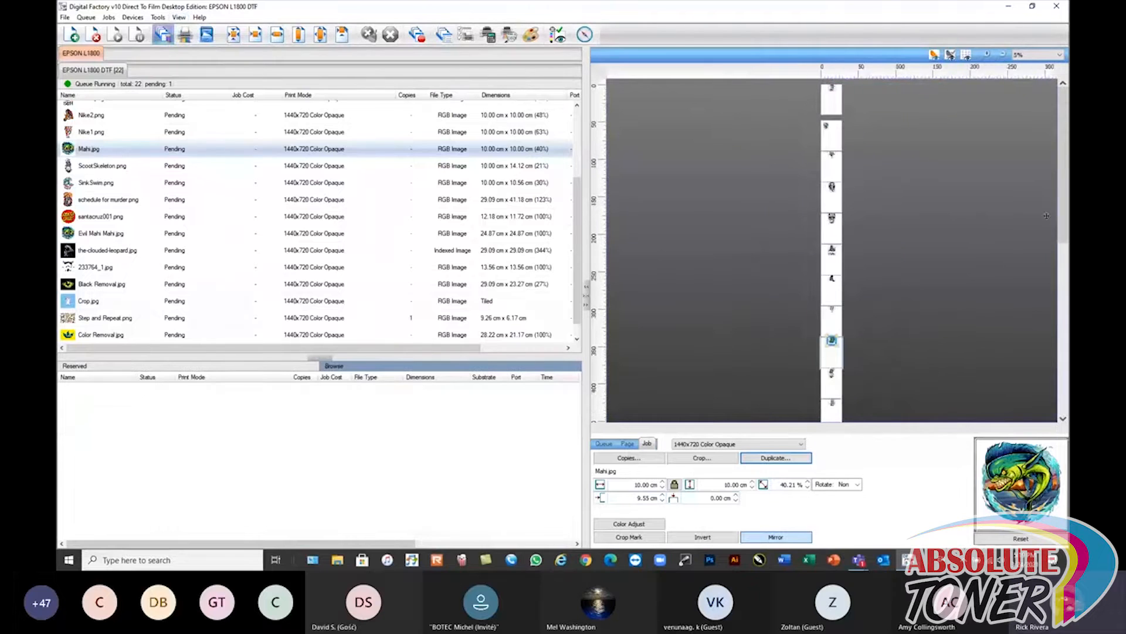
pyautogui.moveTo(1065, 198); pyautogui.dragTo(937, 338)
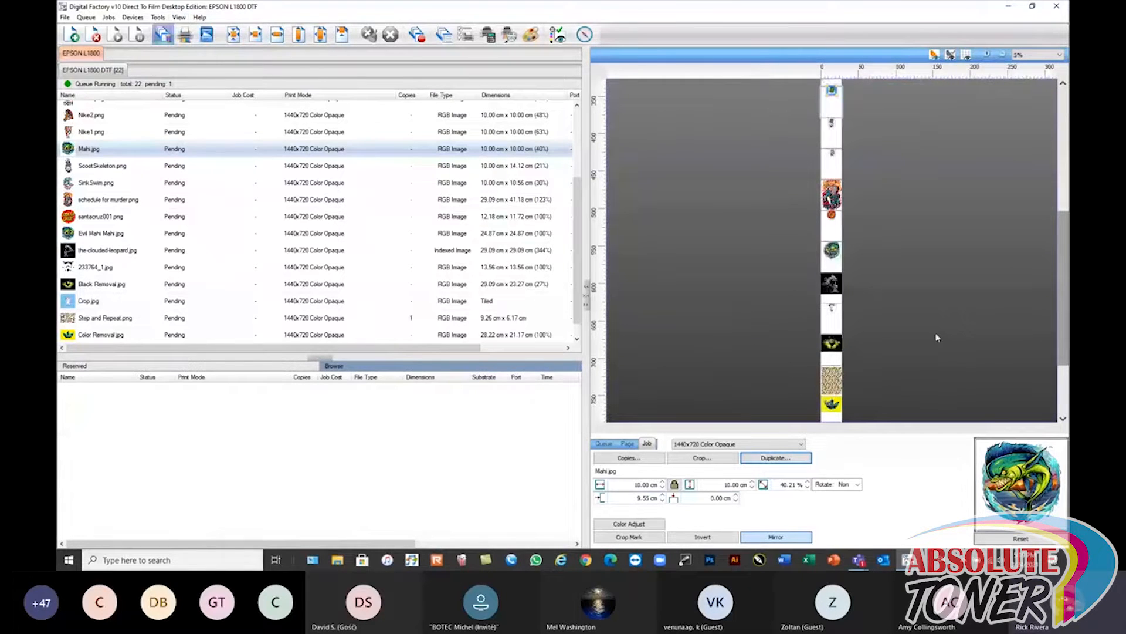
pyautogui.scroll(-1, 1022, 233)
pyautogui.moveTo(1064, 254); pyautogui.dragTo(1067, 421)
pyautogui.click(831, 400)
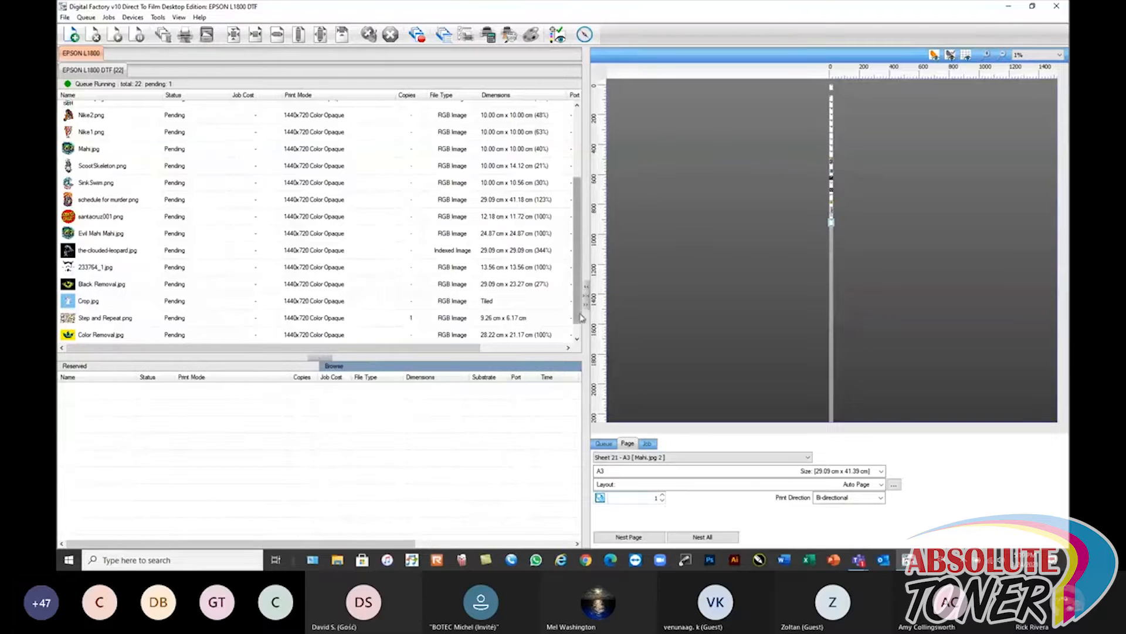
# - Make one more duplicate from the original Mahi.jpg job
pyautogui.click(577, 338)
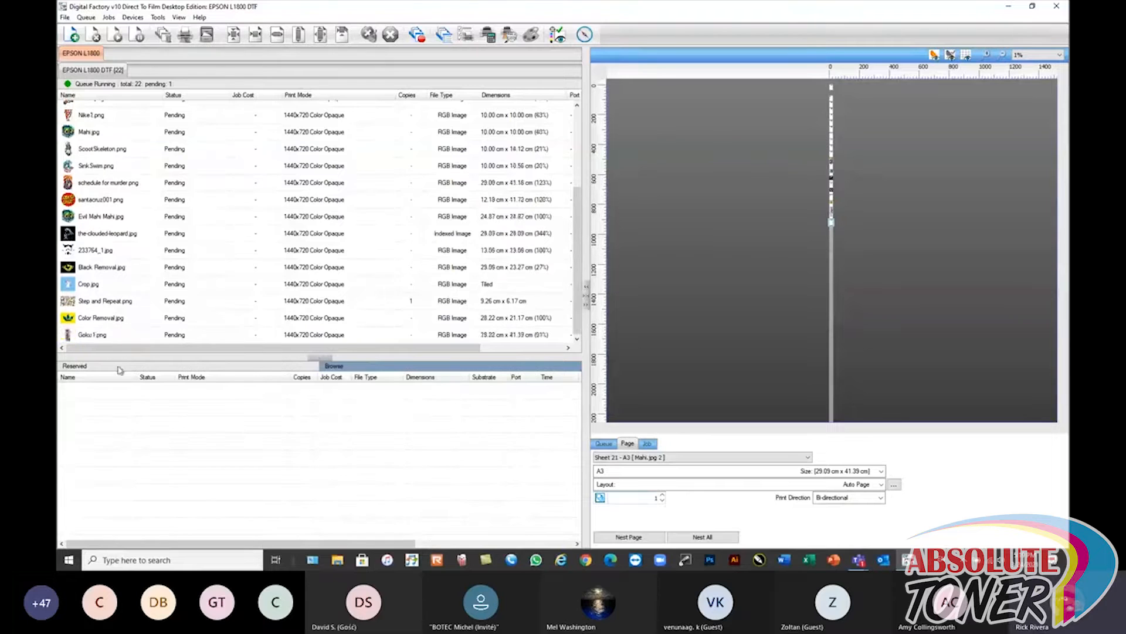
pyautogui.click(89, 133)
pyautogui.click(776, 457)
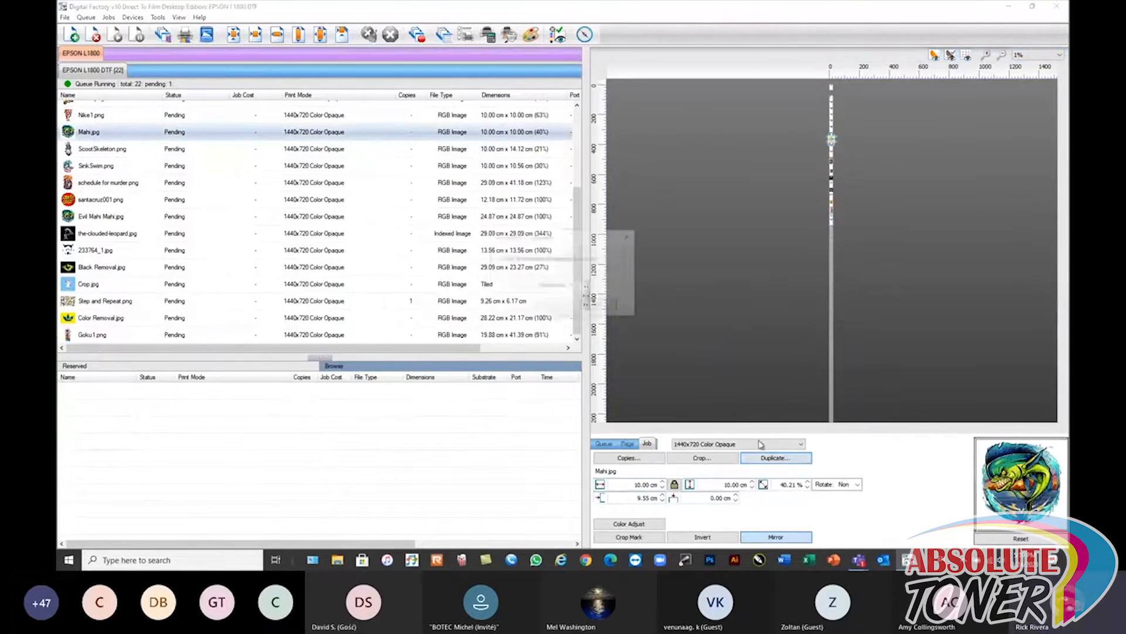
pyautogui.click(601, 306)
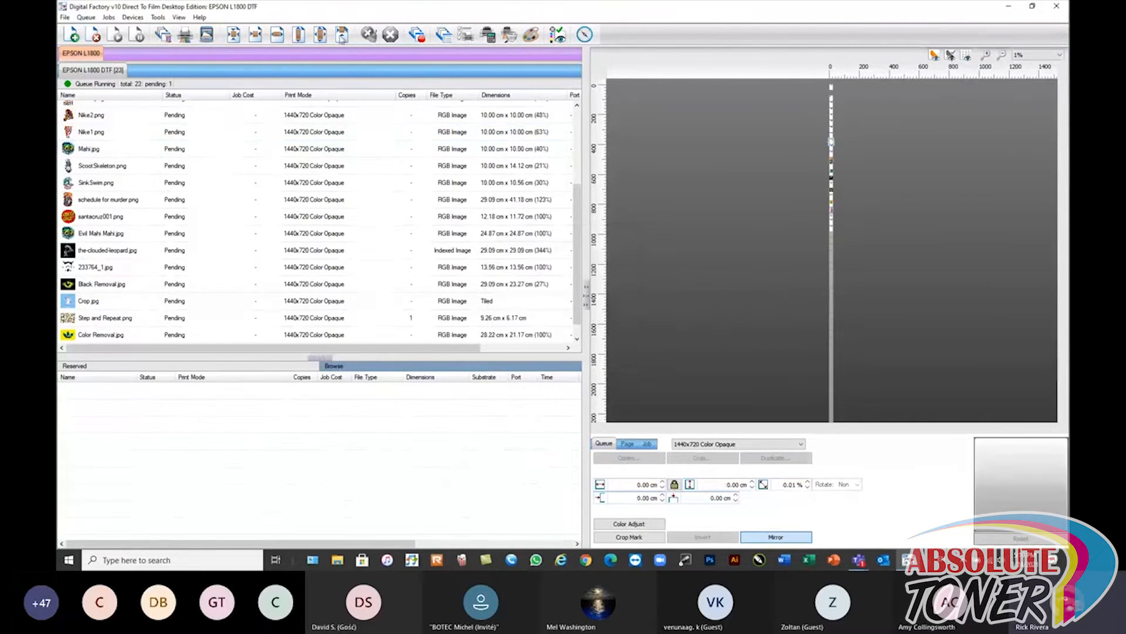
# - Enlarge the preview of all sheets and locate the two Mahi.jpg duplicates on the last sheets
pyautogui.click(1059, 54)
pyautogui.click(1030, 76)
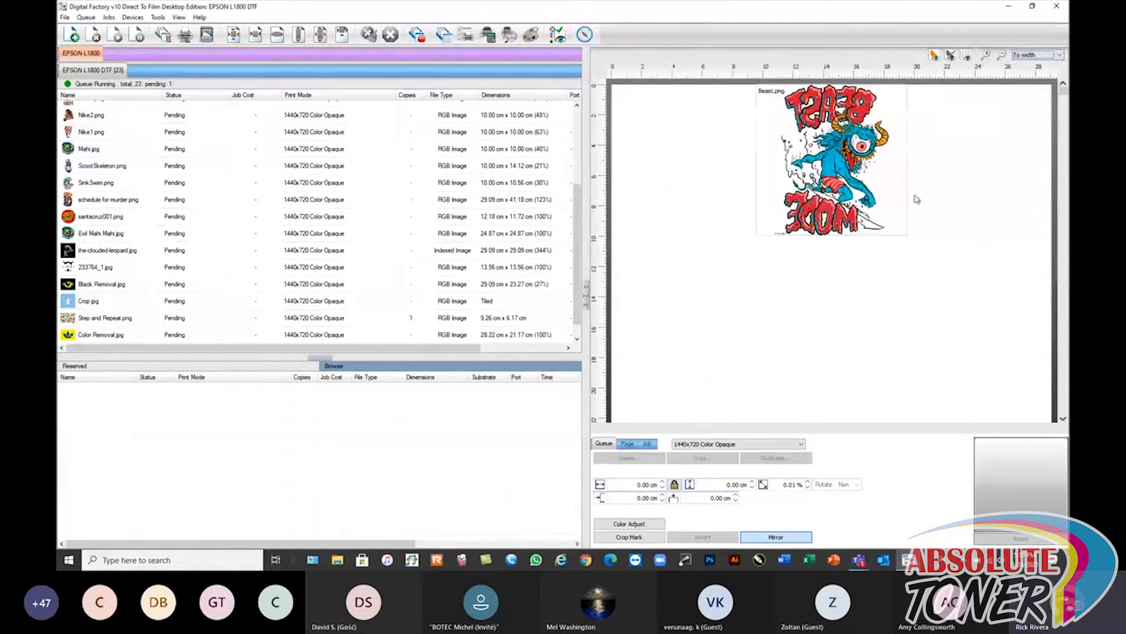
pyautogui.click(924, 275)
pyautogui.scroll(-2, 932, 320)
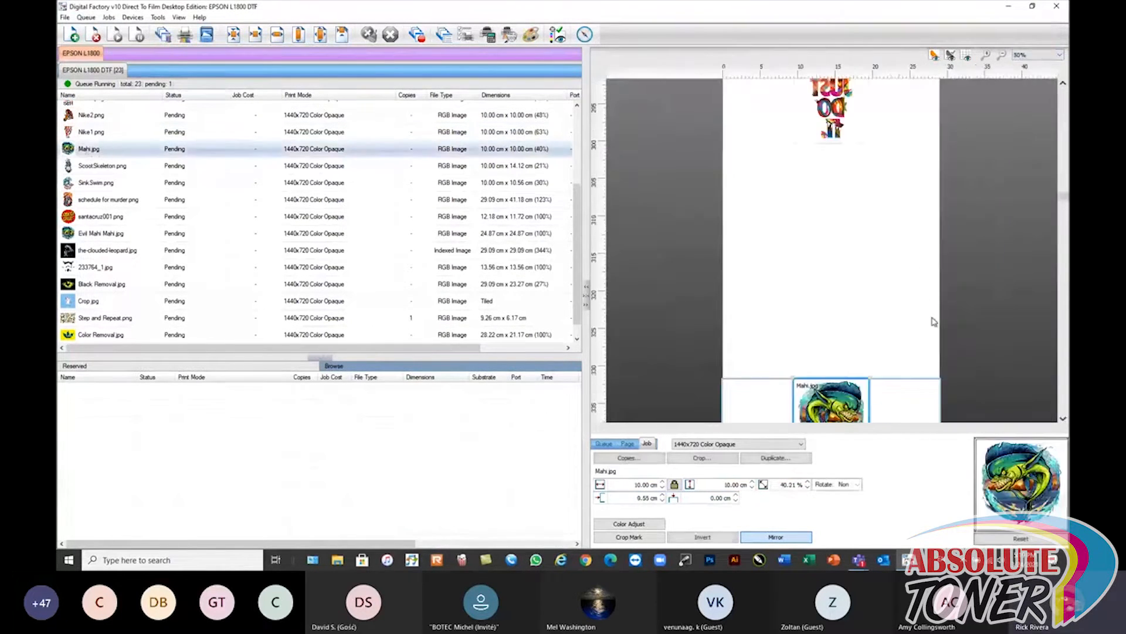
pyautogui.scroll(-1, 922, 349)
pyautogui.moveTo(1063, 190); pyautogui.dragTo(1063, 409)
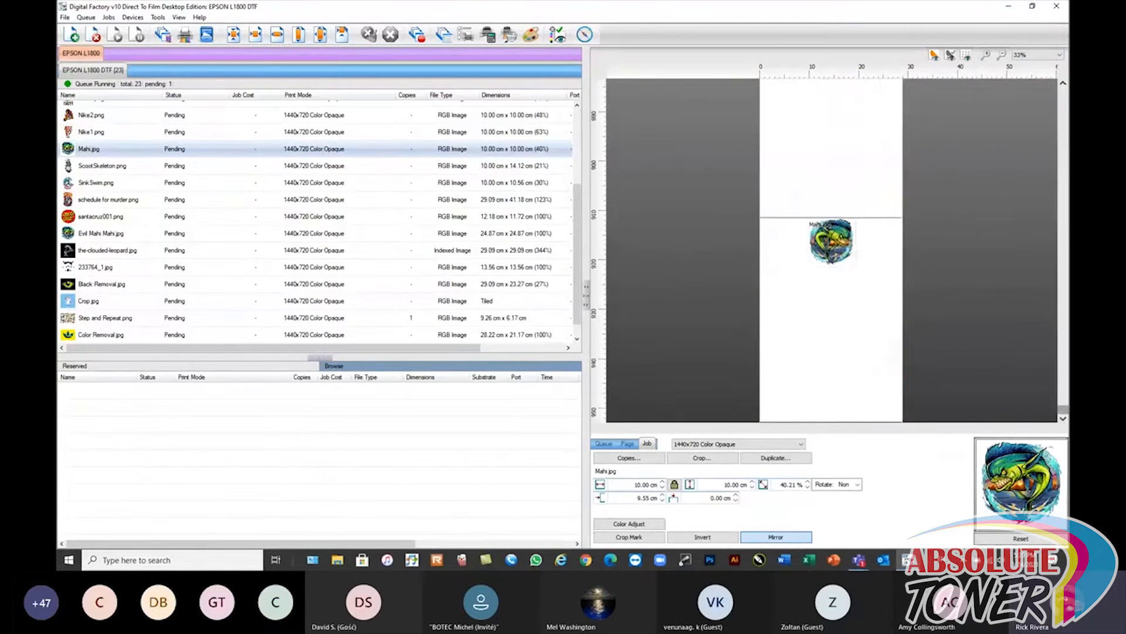
pyautogui.click(1063, 84)
pyautogui.click(1063, 83)
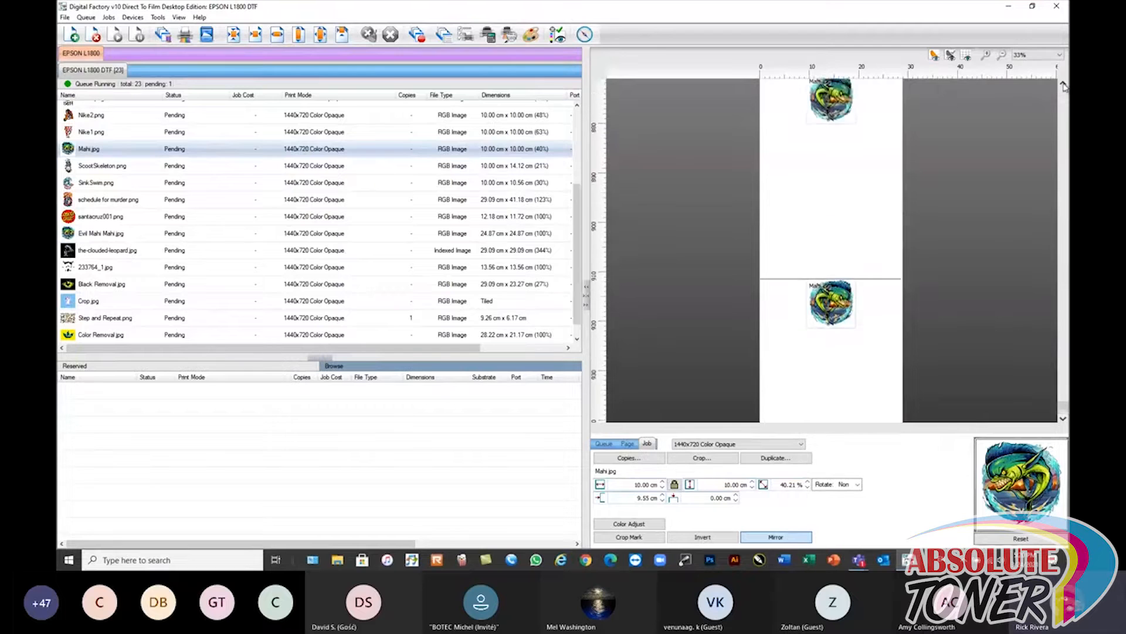
pyautogui.click(1063, 84)
pyautogui.click(1063, 84)
# - Scale each of the two Mahi.jpg duplicates to fit its page at 29.09 cm by 29.09 cm, and check both in the preview
pyautogui.click(835, 163)
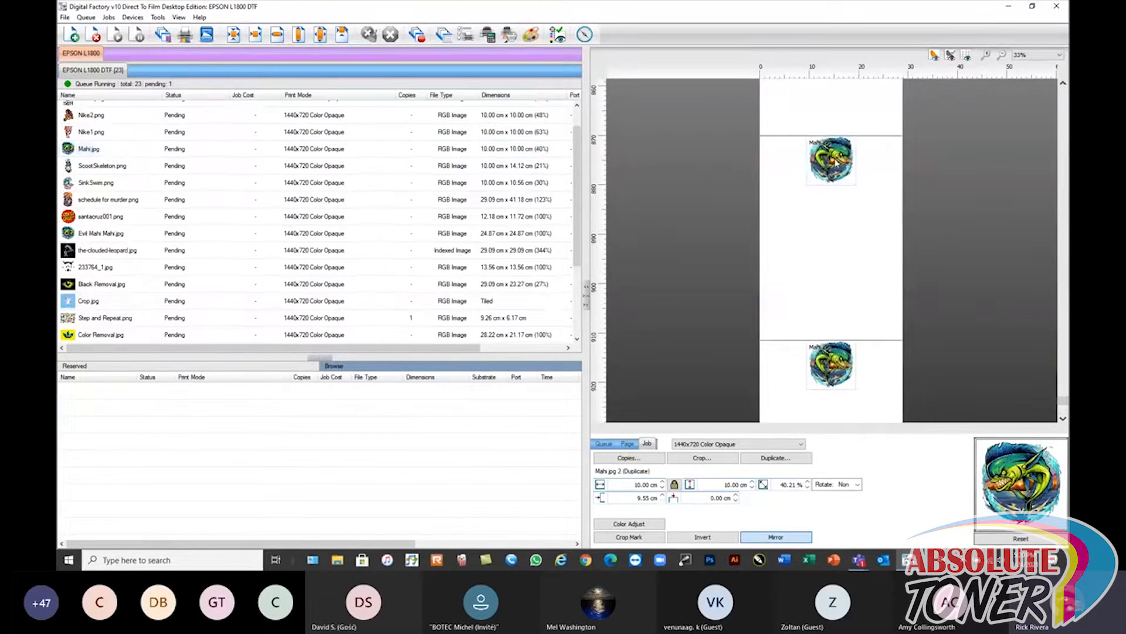
pyautogui.click(320, 34)
pyautogui.click(835, 361)
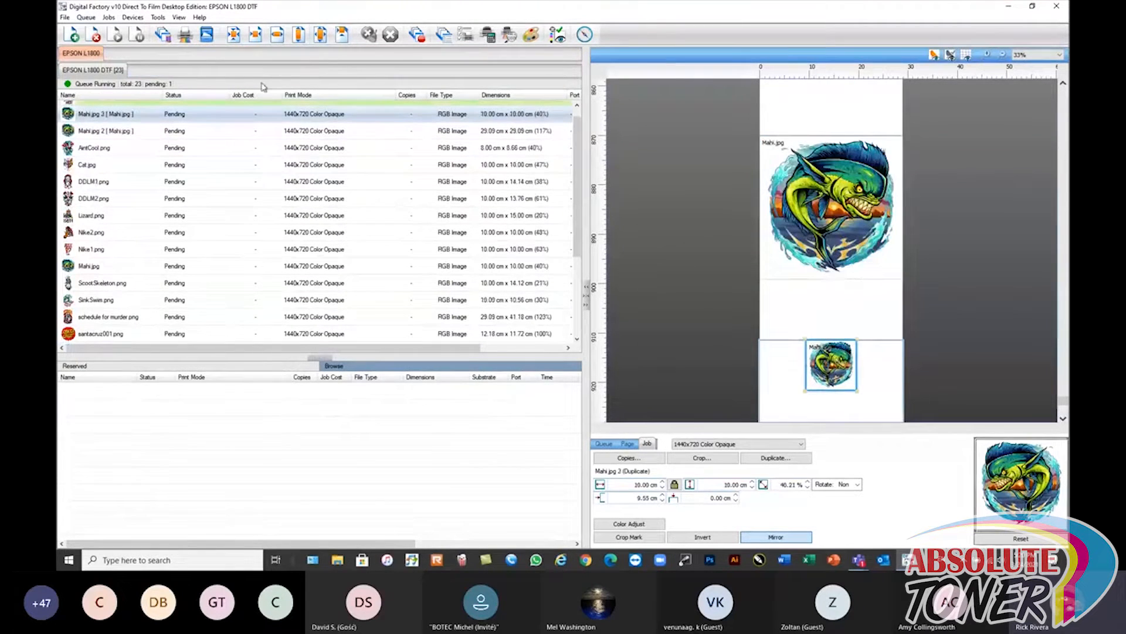
pyautogui.click(320, 34)
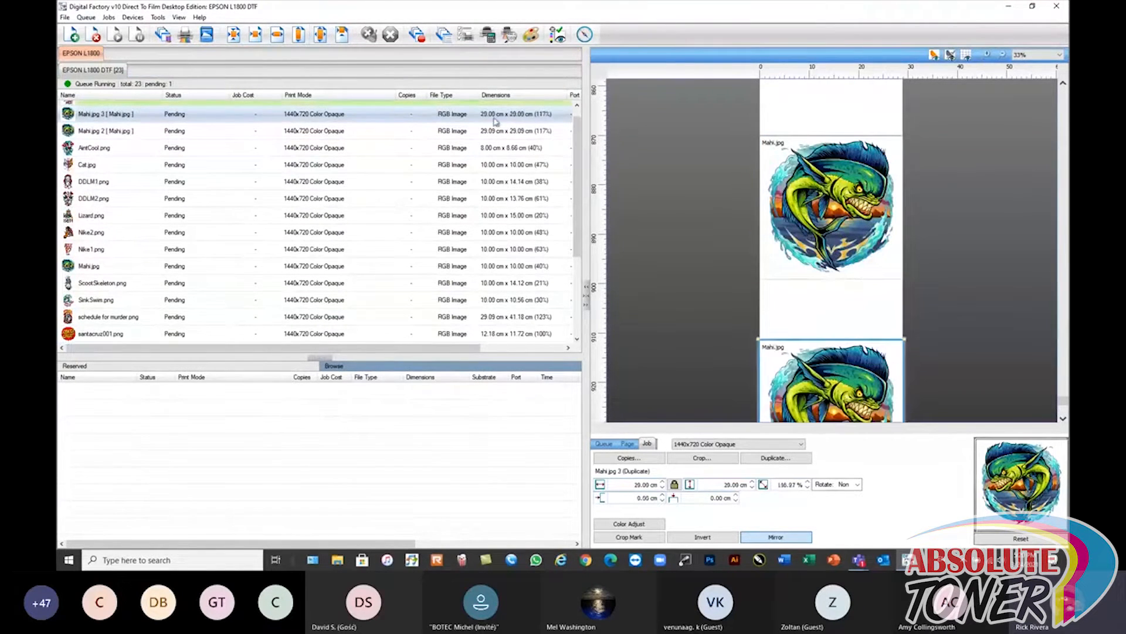
pyautogui.click(1063, 419)
pyautogui.click(1063, 420)
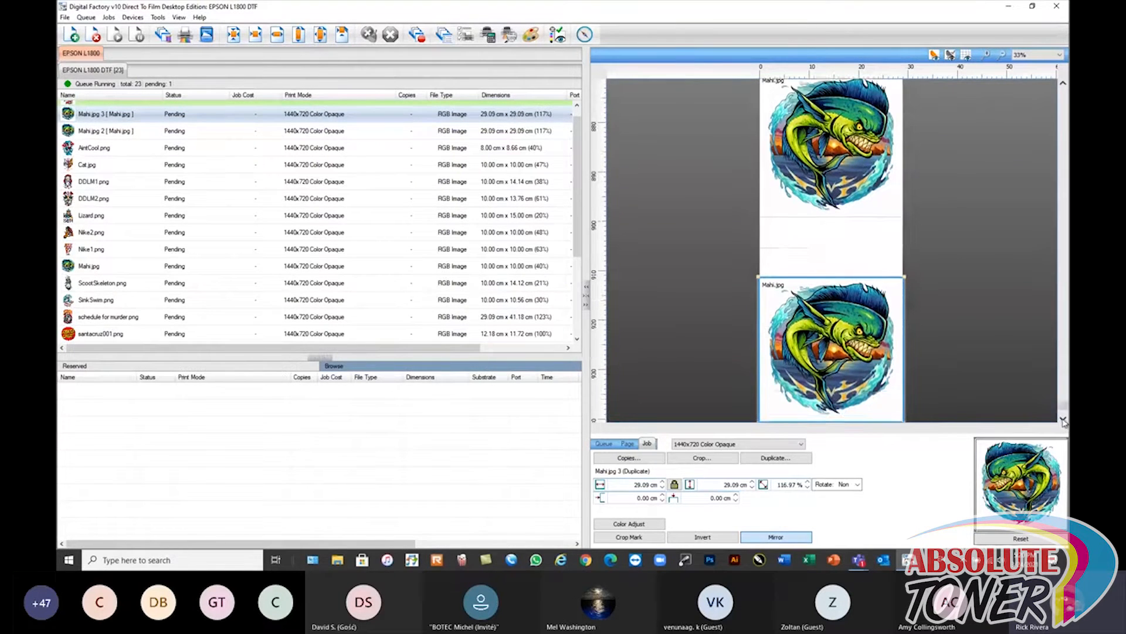
pyautogui.click(1063, 83)
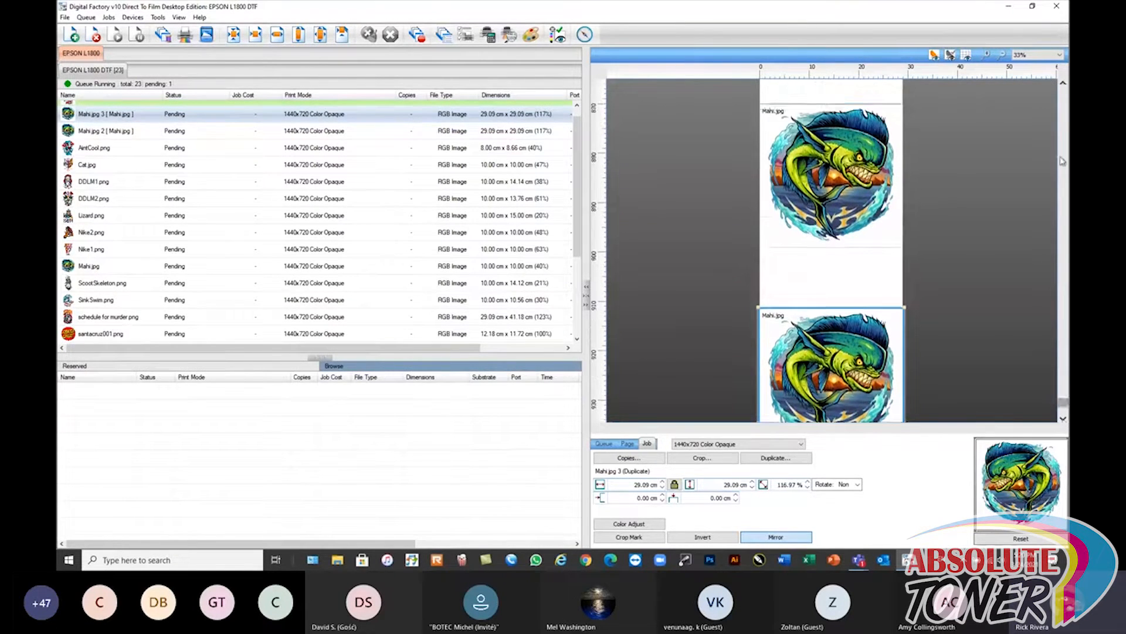
pyautogui.click(1063, 419)
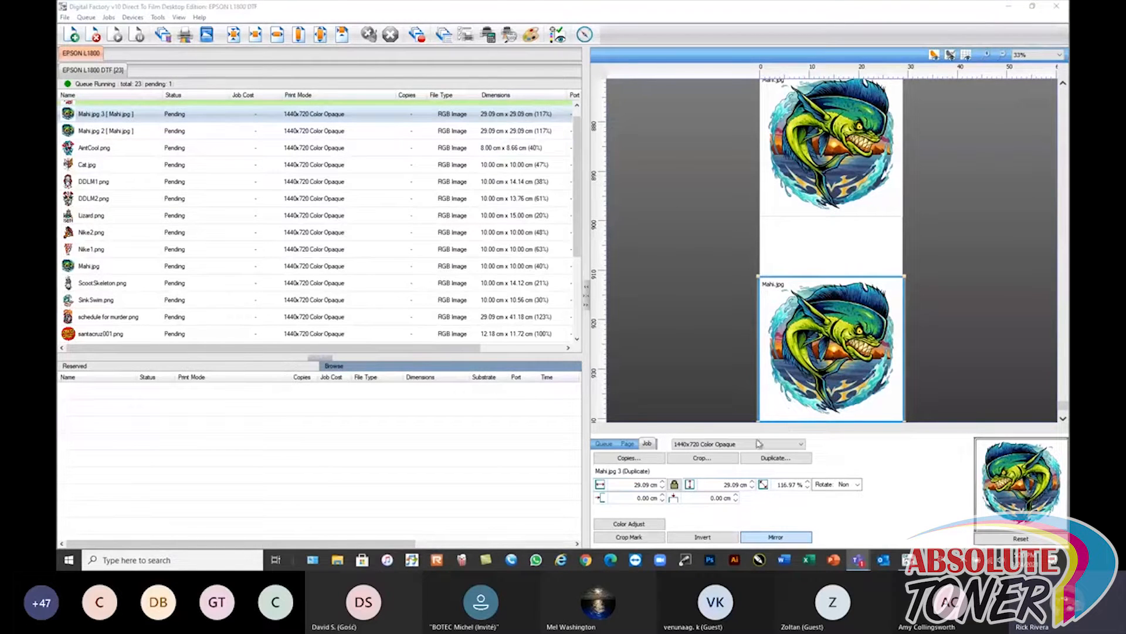
# - Set the cyan, magenta, yellow and black color adjustments of the Mahi.jpg 3 duplicate to 15 and generate its preview image
pyautogui.click(630, 524)
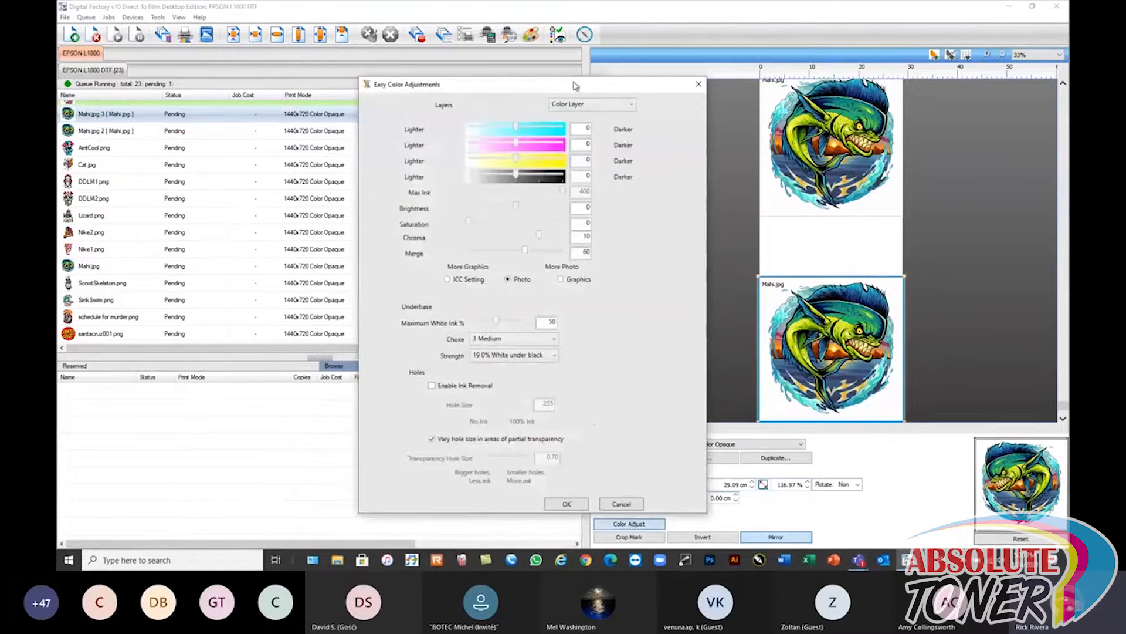
pyautogui.moveTo(573, 86); pyautogui.dragTo(603, 58)
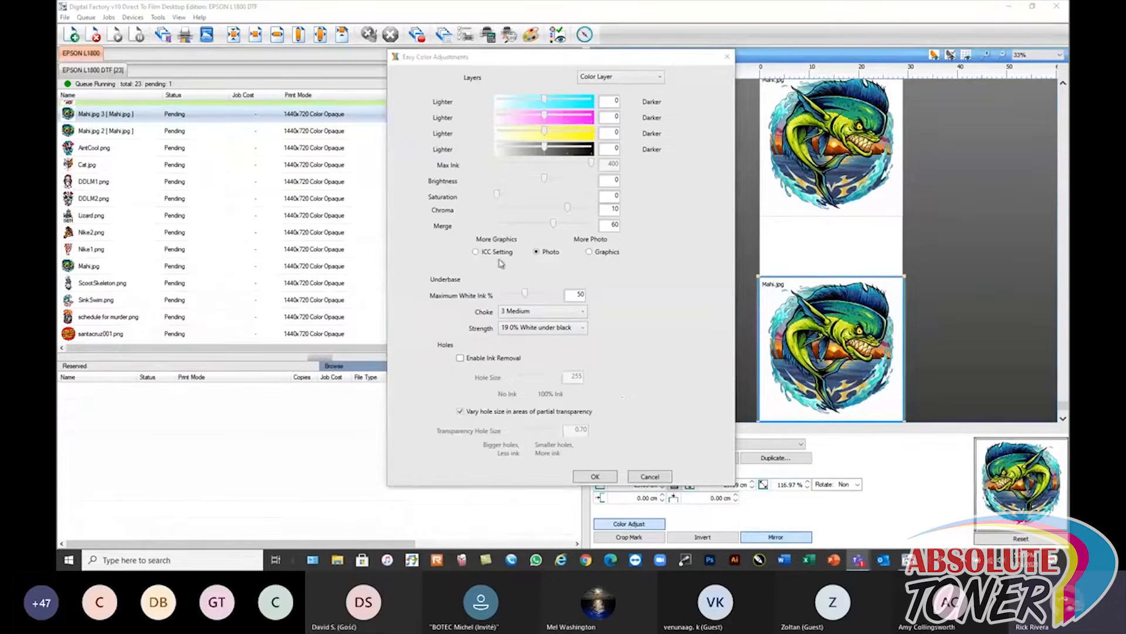
pyautogui.moveTo(608, 101); pyautogui.dragTo(639, 106)
pyautogui.write('15')
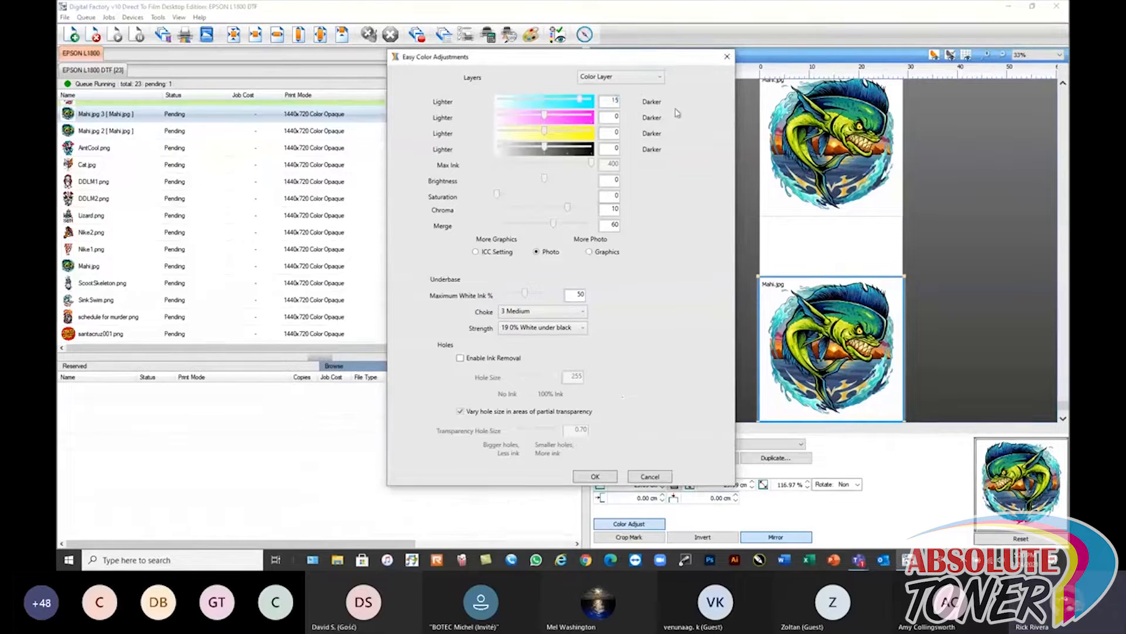
pyautogui.click(602, 118)
pyautogui.write('15')
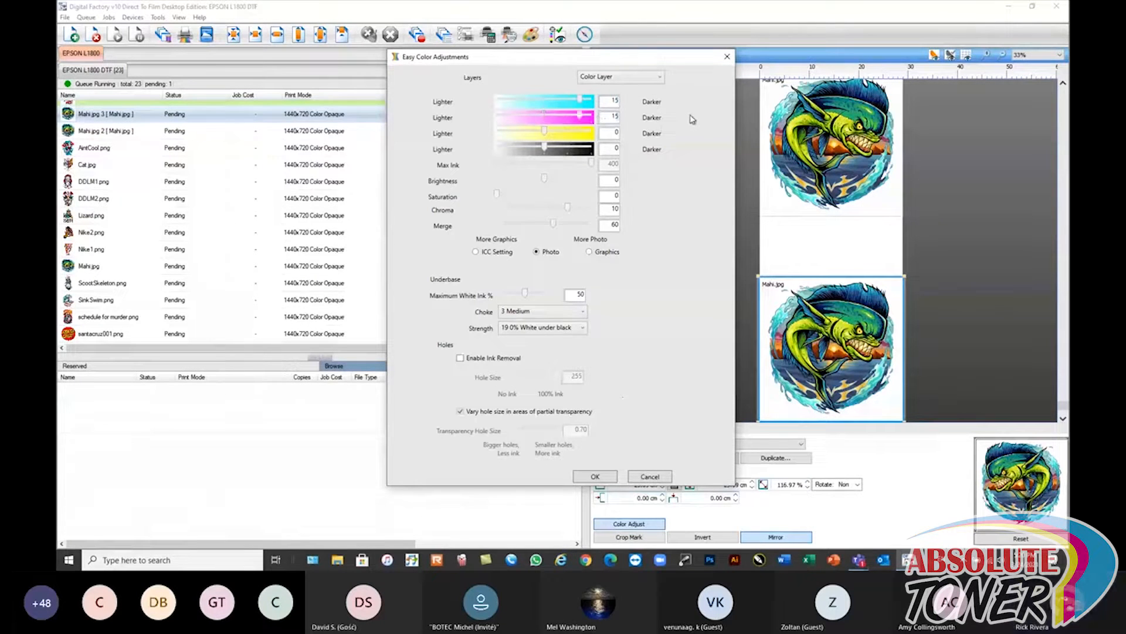
pyautogui.press('Tab')
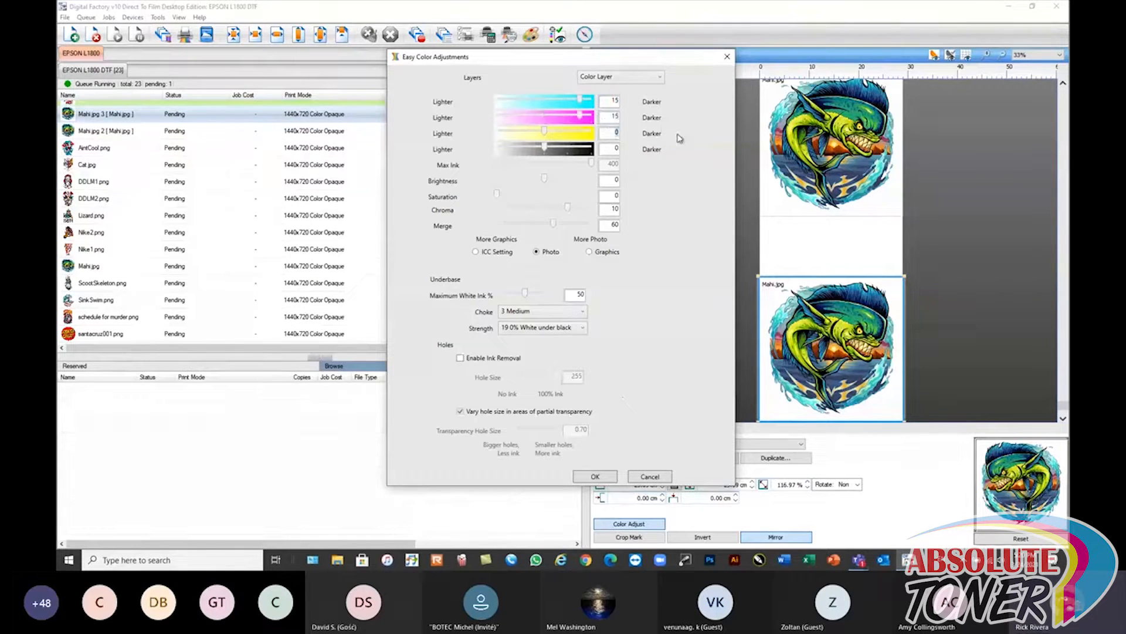
pyautogui.write('15')
pyautogui.press('Tab')
pyautogui.write('15')
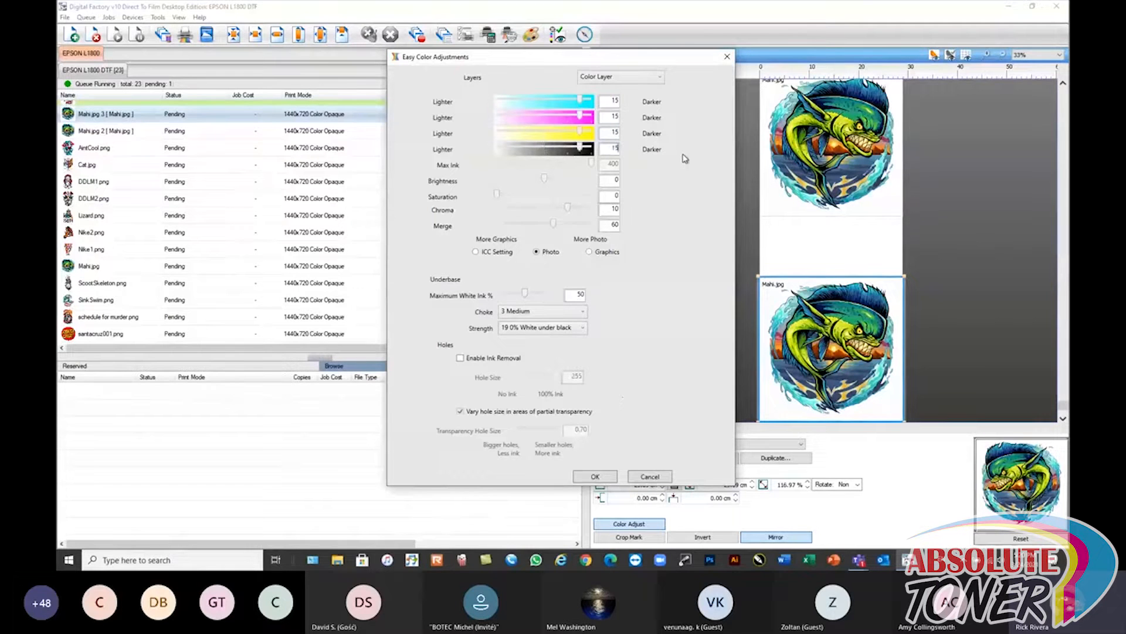
pyautogui.click(596, 476)
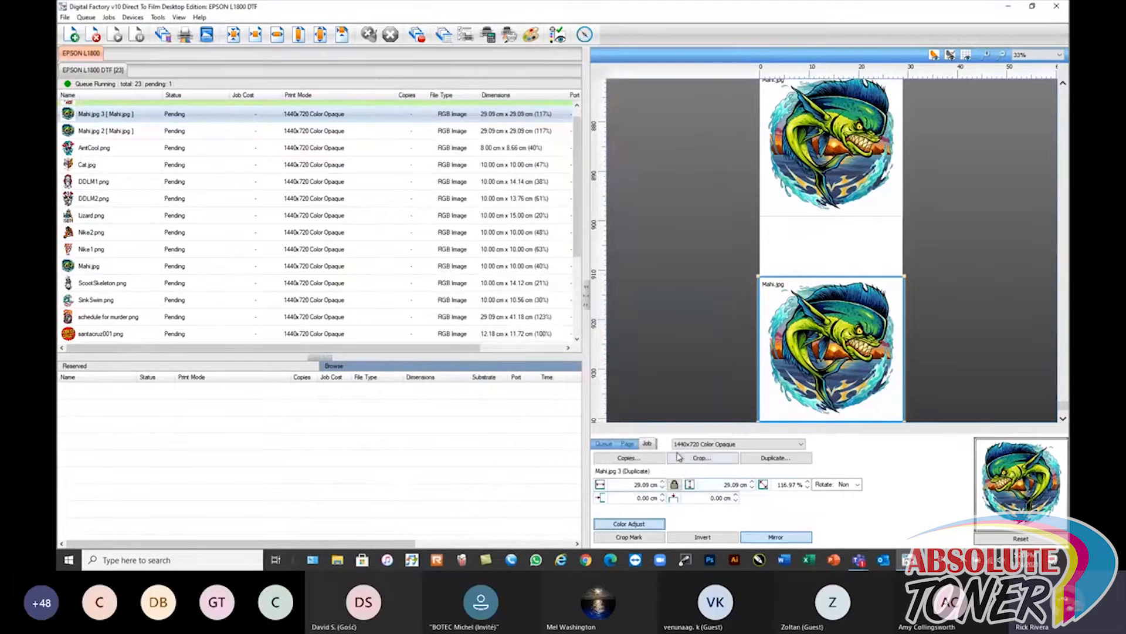
pyautogui.rightClick(784, 358)
pyautogui.click(819, 458)
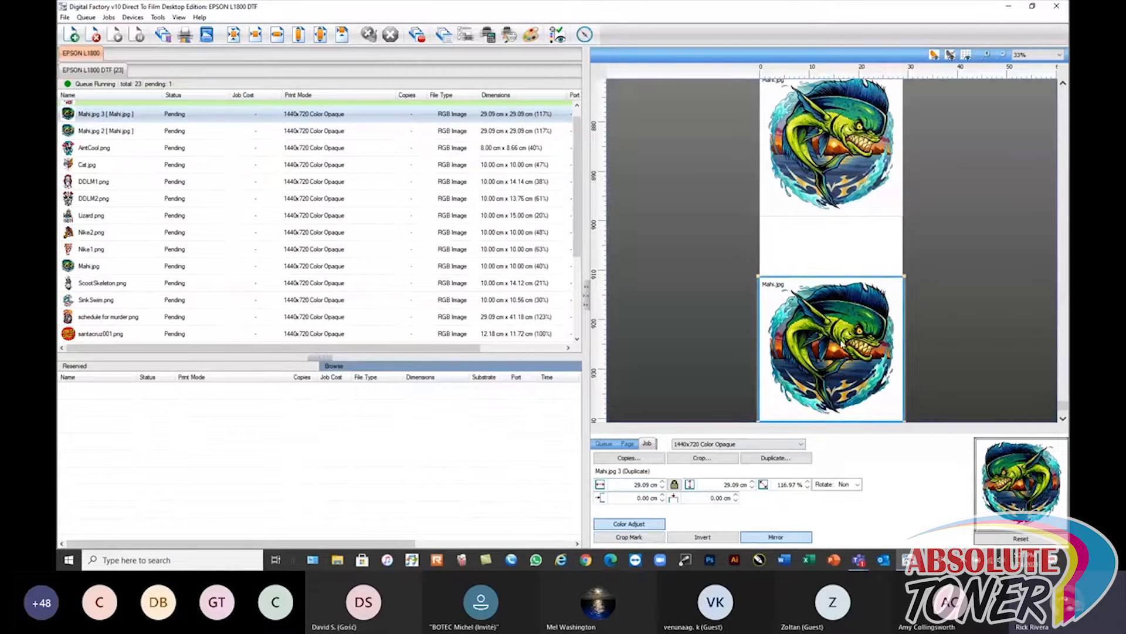
# - Reset all four ink color adjustments of Mahi.jpg 3 to 0 and regenerate its preview image
pyautogui.click(631, 524)
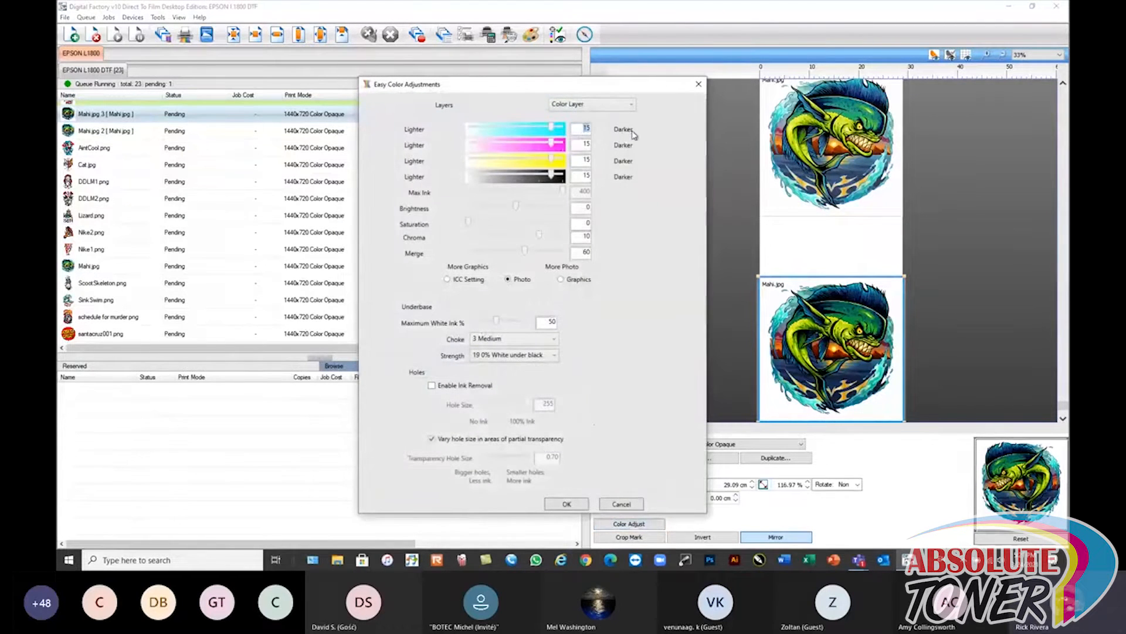
pyautogui.write('0')
pyautogui.press('Tab')
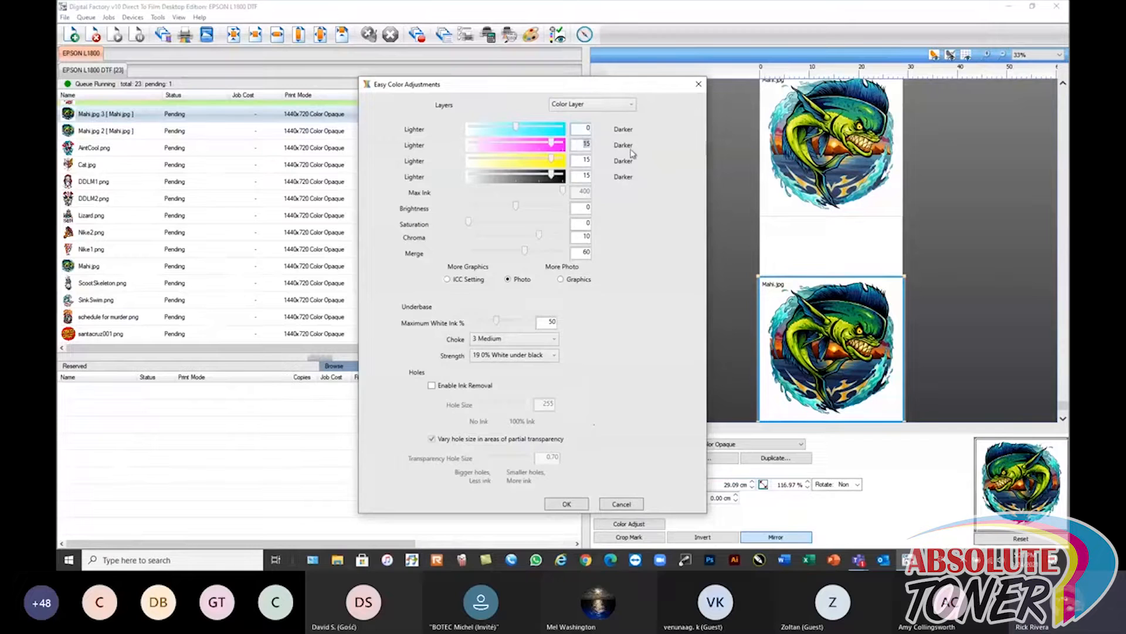
pyautogui.write('0')
pyautogui.press('Tab')
pyautogui.write('0')
pyautogui.press('Tab')
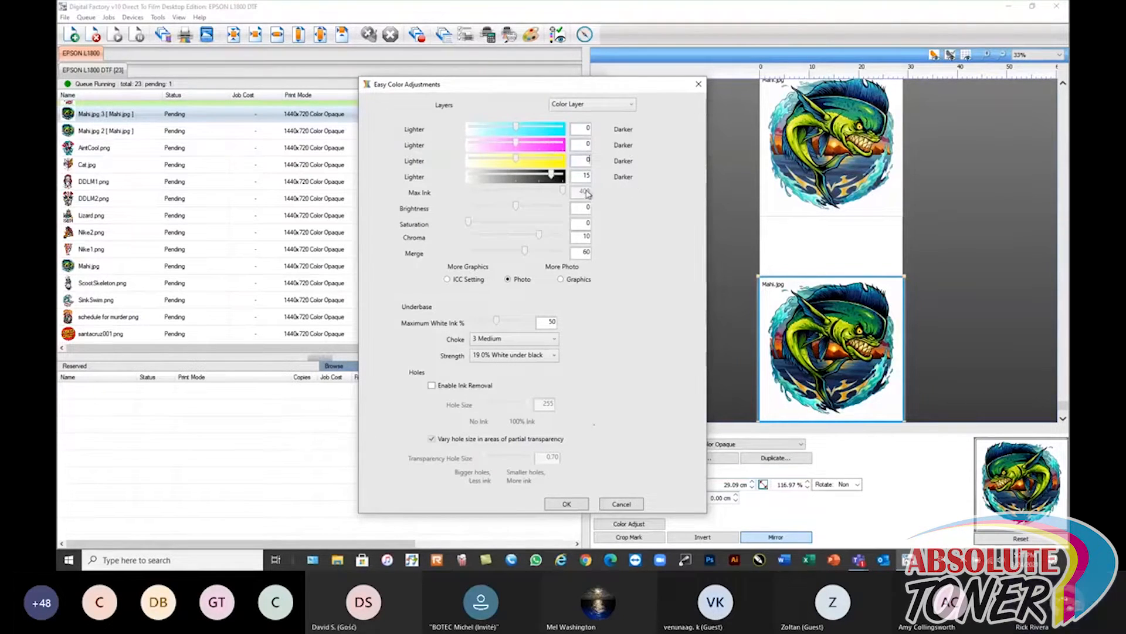
pyautogui.write('0')
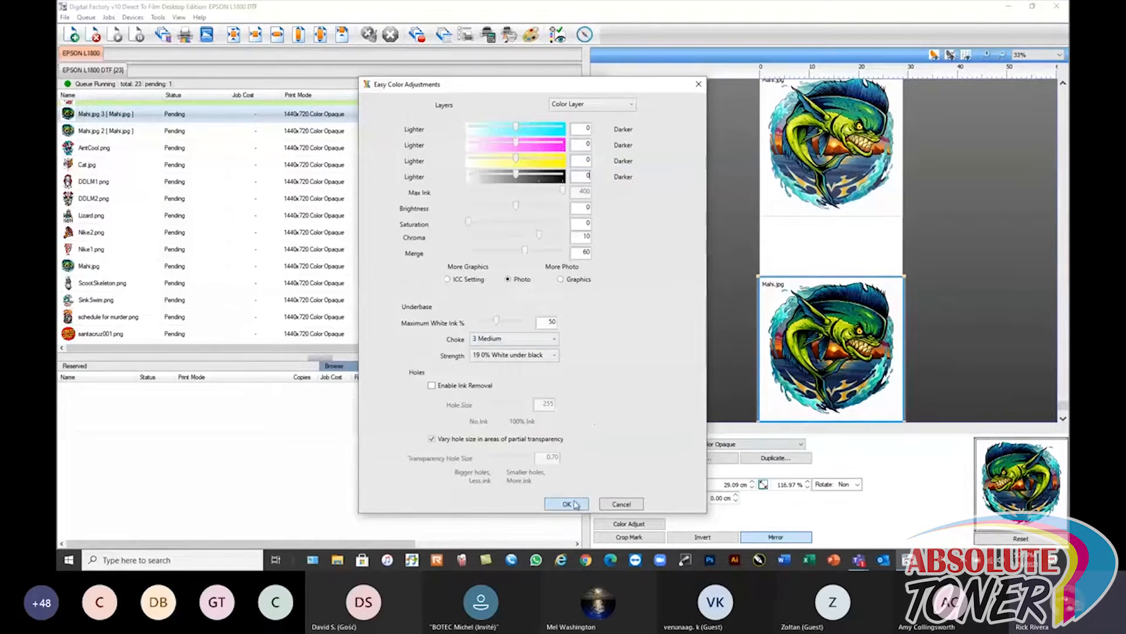
pyautogui.click(569, 504)
pyautogui.rightClick(809, 338)
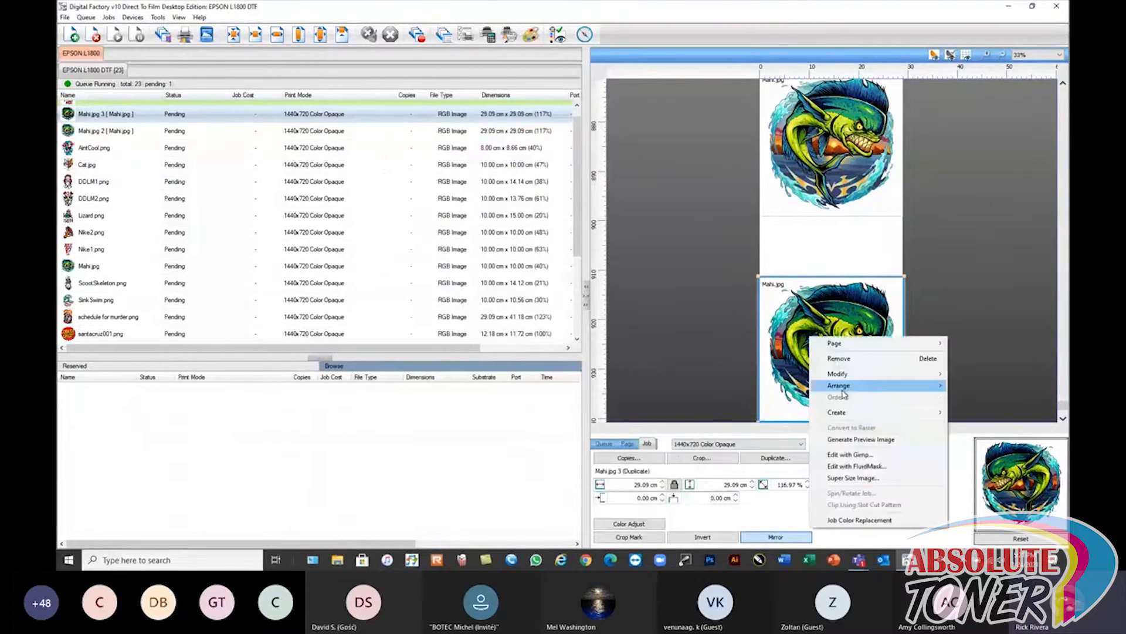
pyautogui.click(860, 439)
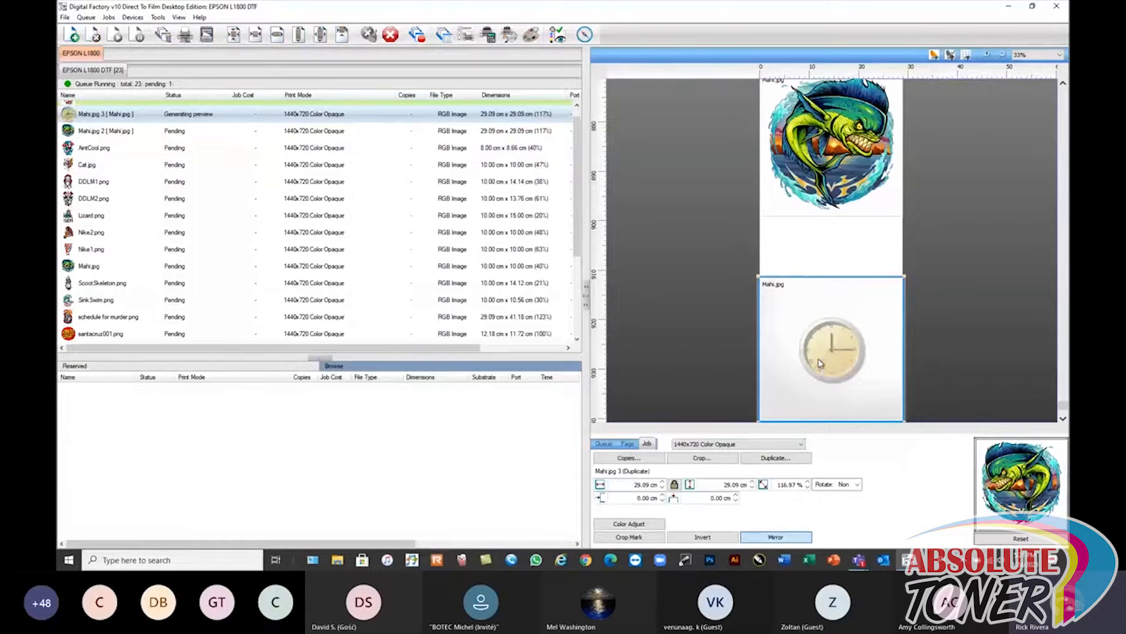
# - Move the Mahi.jpg 2 duplicate down its page to an offset of 12.30 cm, directly above Mahi.jpg 3, for comparison
pyautogui.click(831, 188)
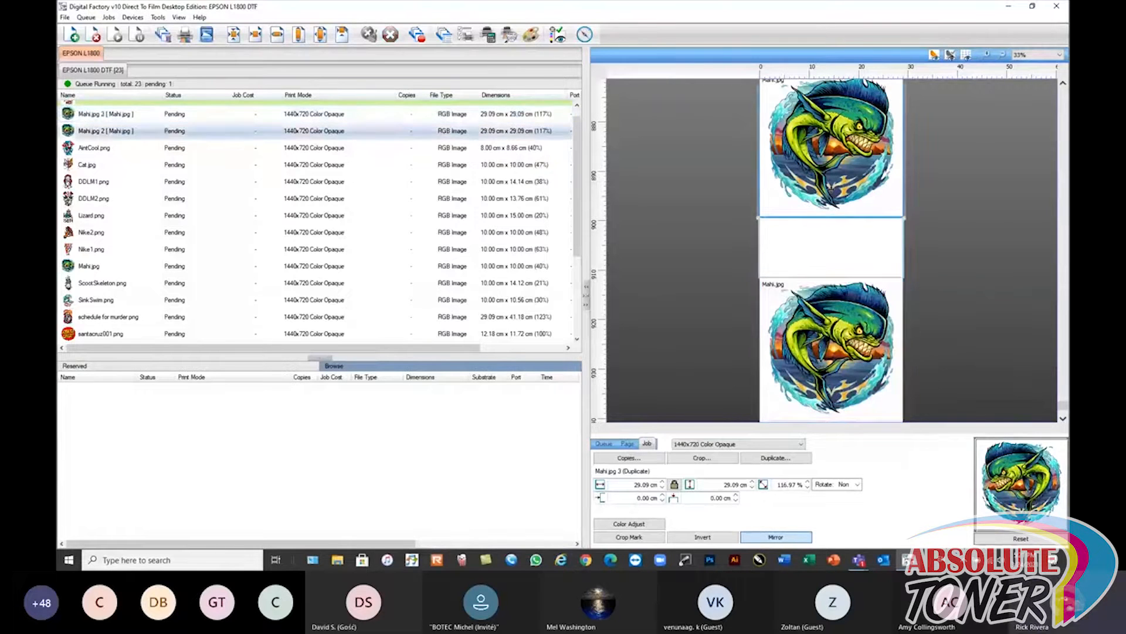
pyautogui.moveTo(832, 188); pyautogui.dragTo(858, 275)
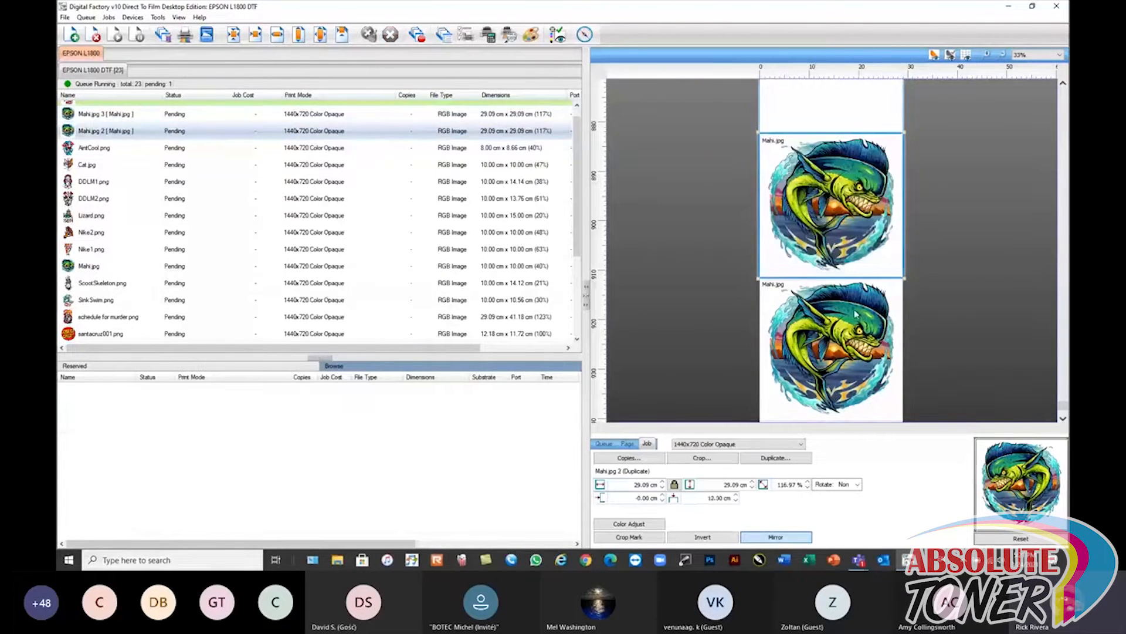
pyautogui.scroll(1, 855, 315)
pyautogui.scroll(-1, 840, 276)
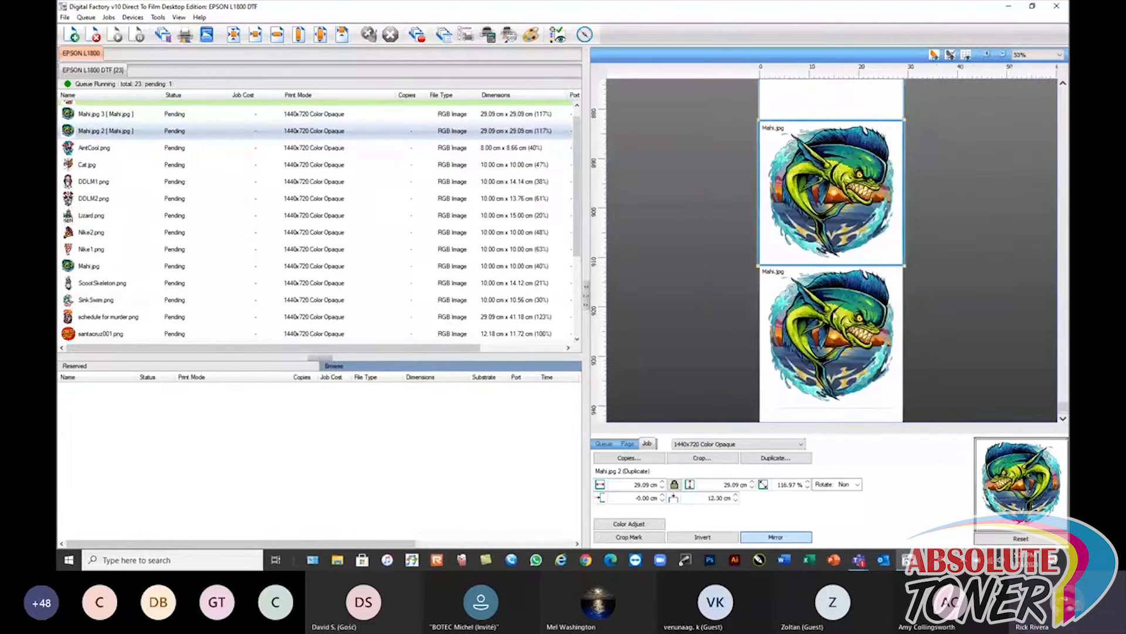
# - Set the saturation of Mahi.jpg 3 to 10 and generate a new preview image to compare with Mahi.jpg 2
pyautogui.click(791, 361)
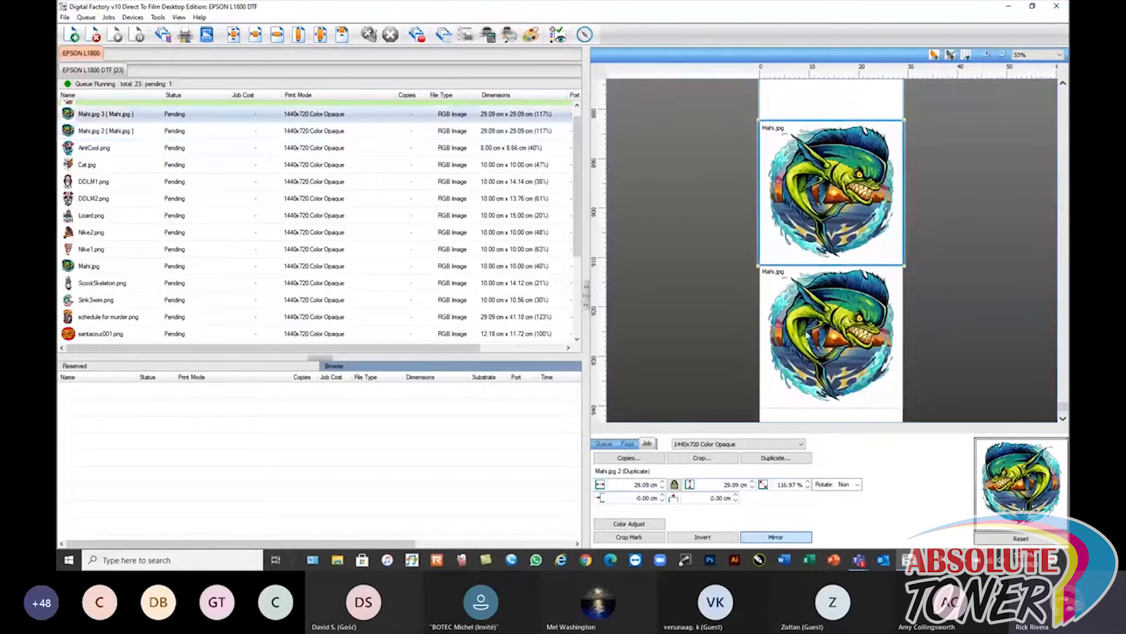
pyautogui.click(634, 528)
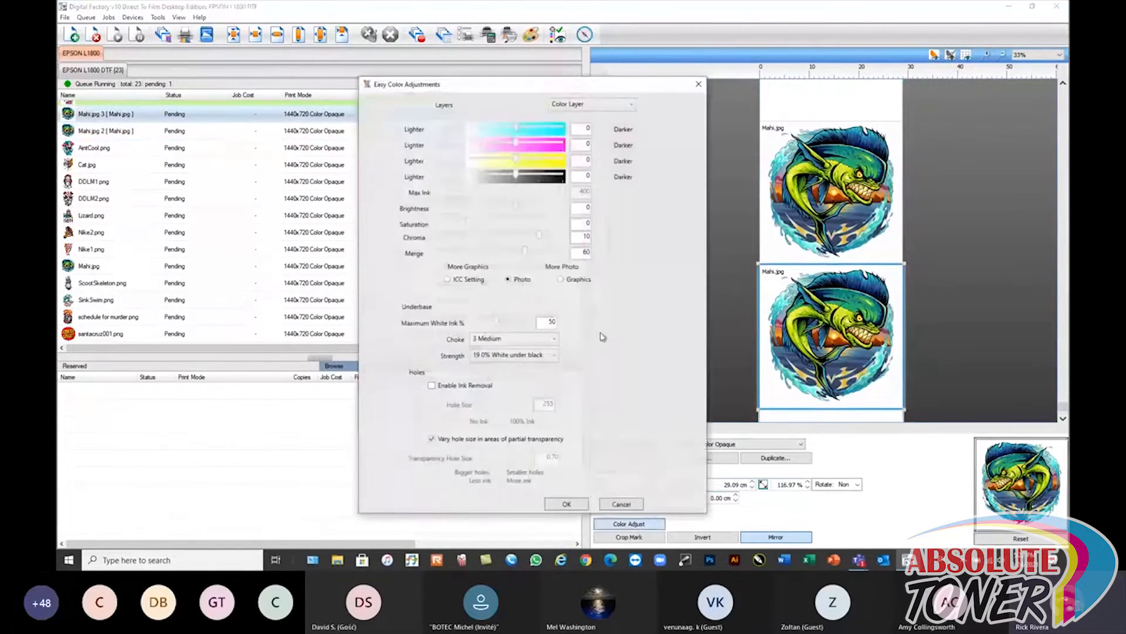
pyautogui.click(511, 222)
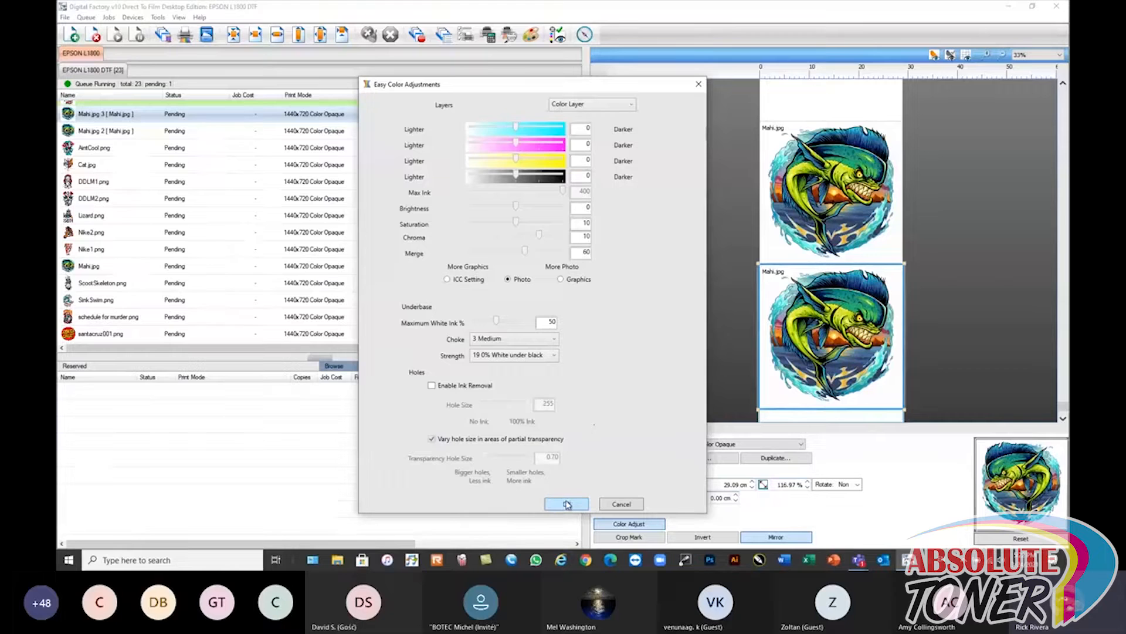
pyautogui.click(567, 504)
pyautogui.rightClick(814, 313)
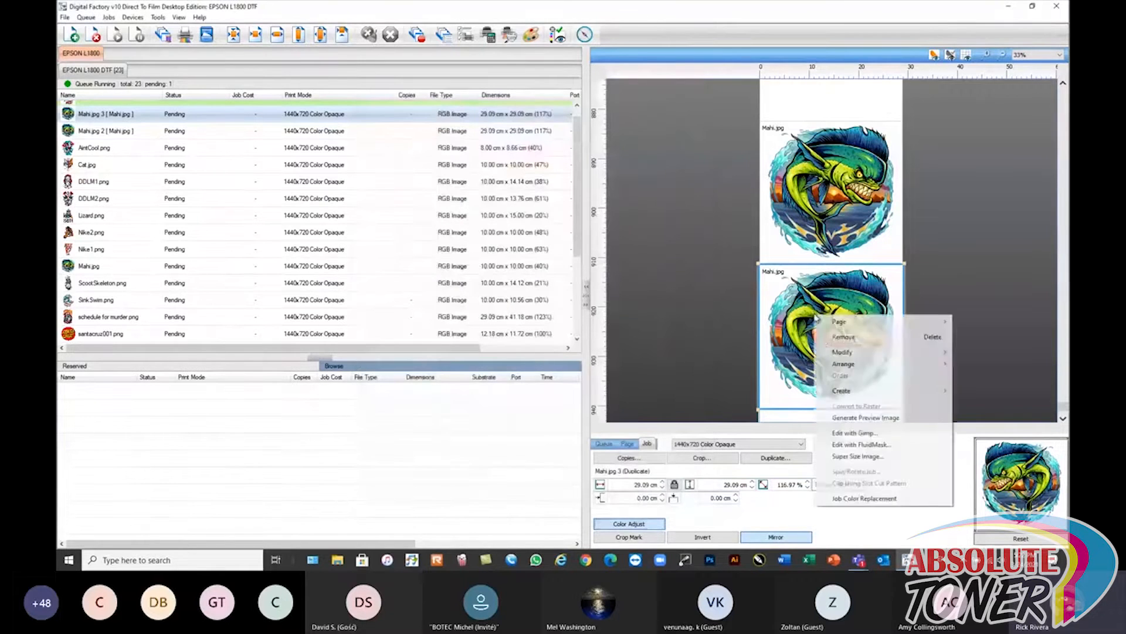
pyautogui.click(840, 419)
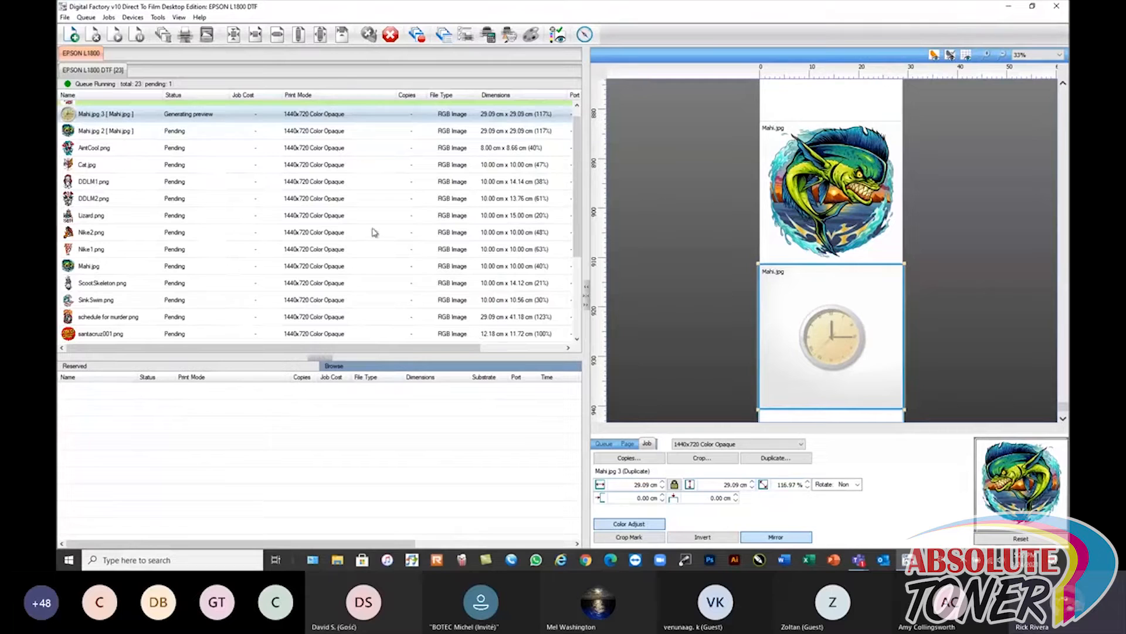
pyautogui.moveTo(238, 145)
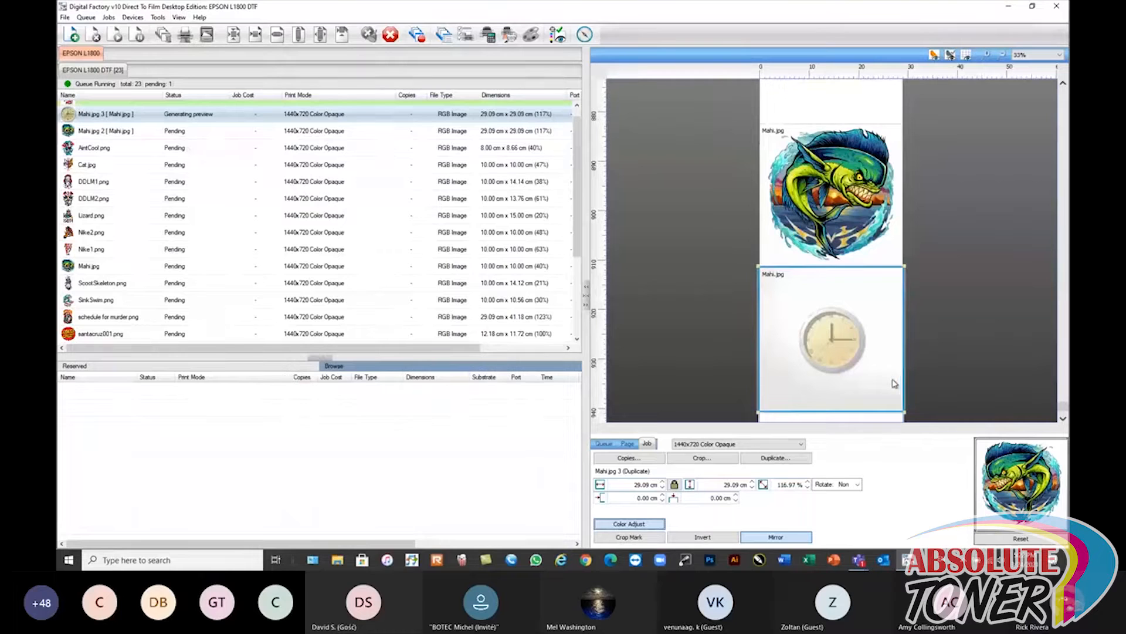
pyautogui.click(1063, 419)
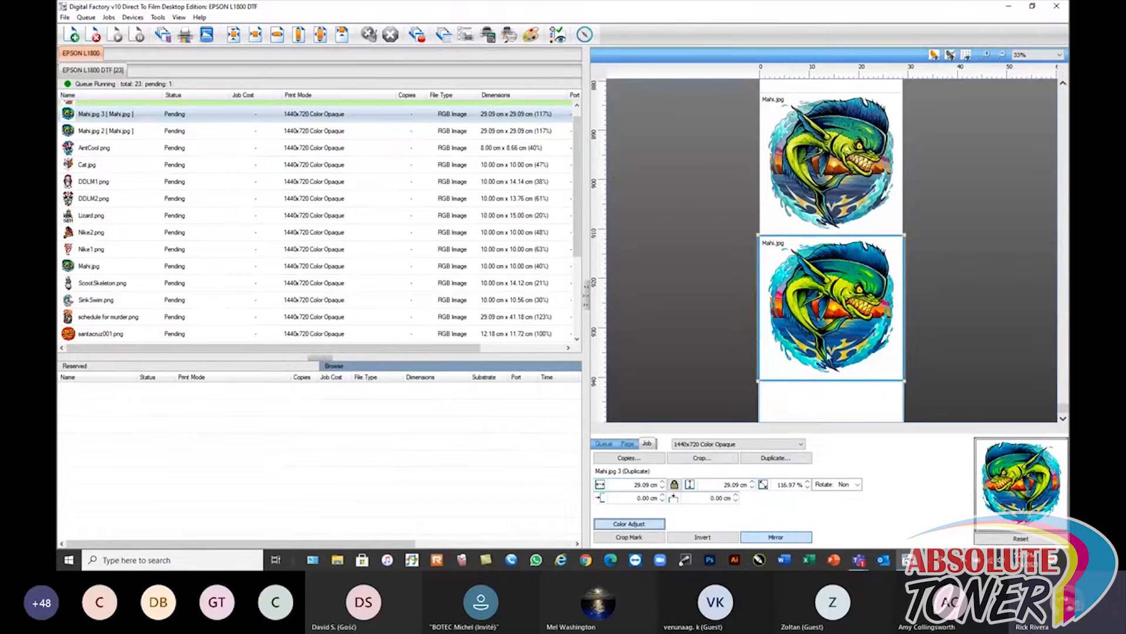
# - Try saturation 0 and a maximum white ink of 62% on Mahi.jpg 3, and look through the underbase strength options
pyautogui.click(638, 524)
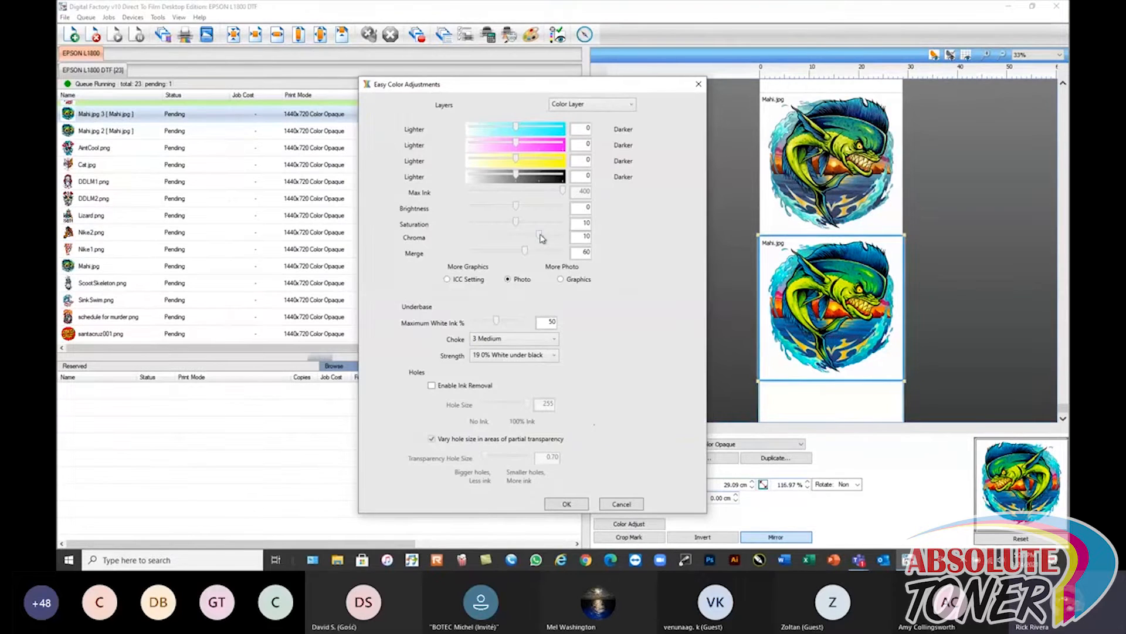
pyautogui.moveTo(516, 223); pyautogui.dragTo(418, 227)
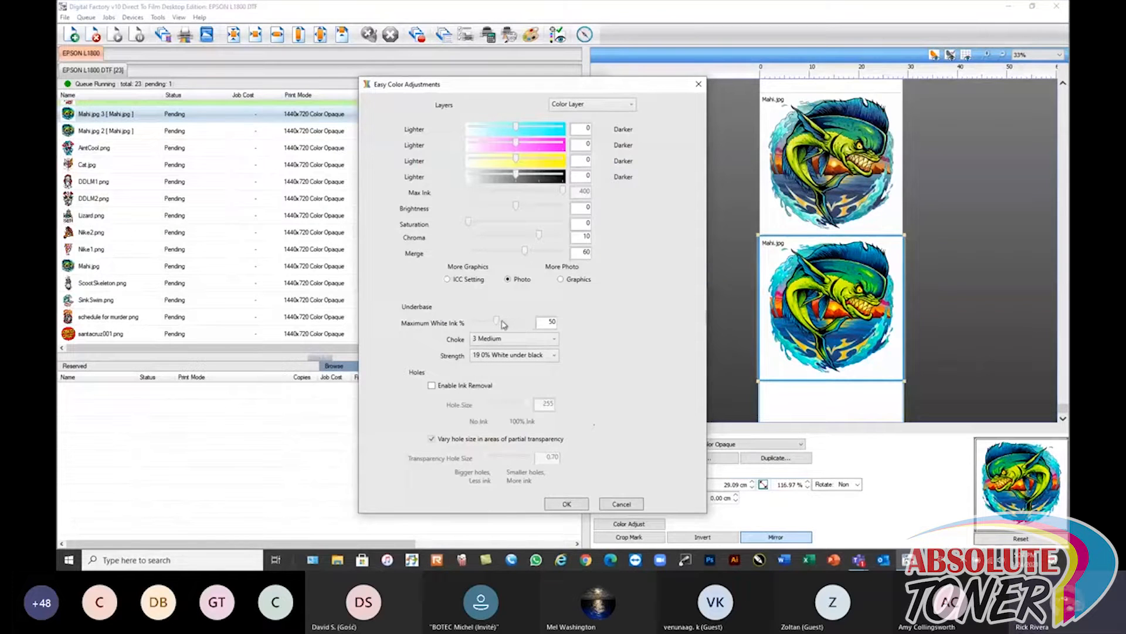
pyautogui.moveTo(497, 323)
pyautogui.mouseDown()
pyautogui.moveTo(522, 324)
pyautogui.moveTo(503, 325)
pyautogui.mouseUp()
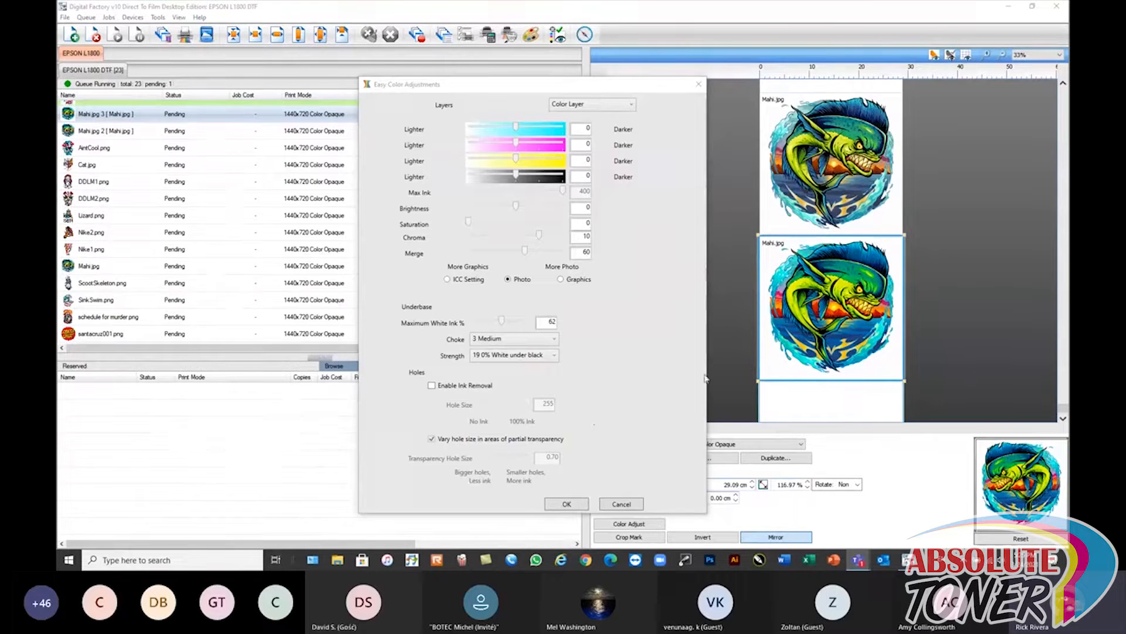
pyautogui.click(553, 354)
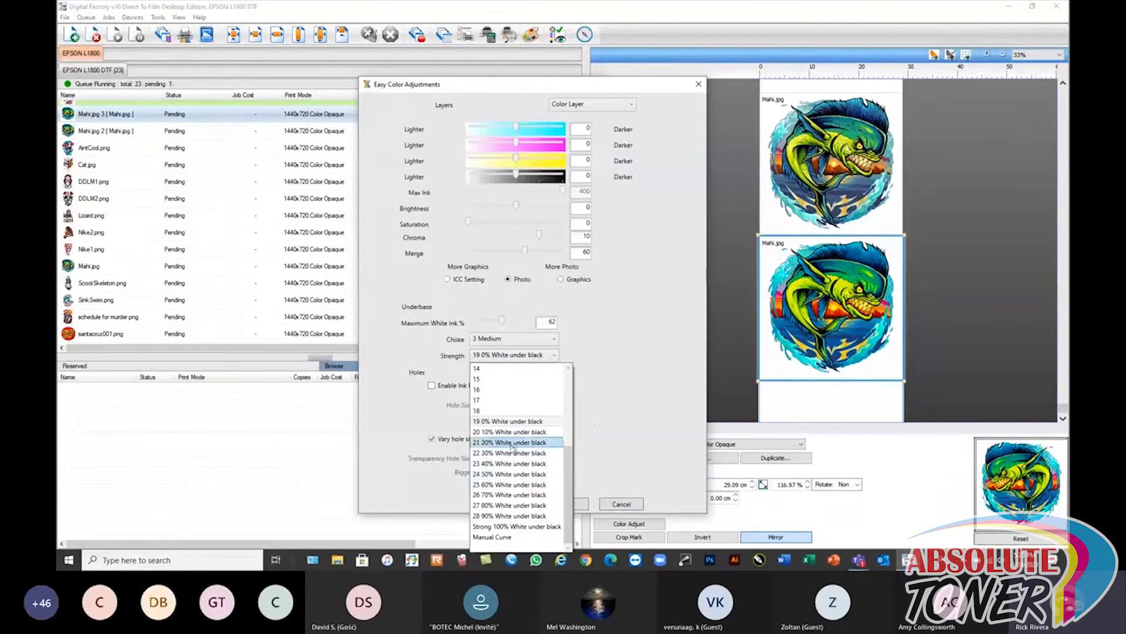
pyautogui.click(638, 364)
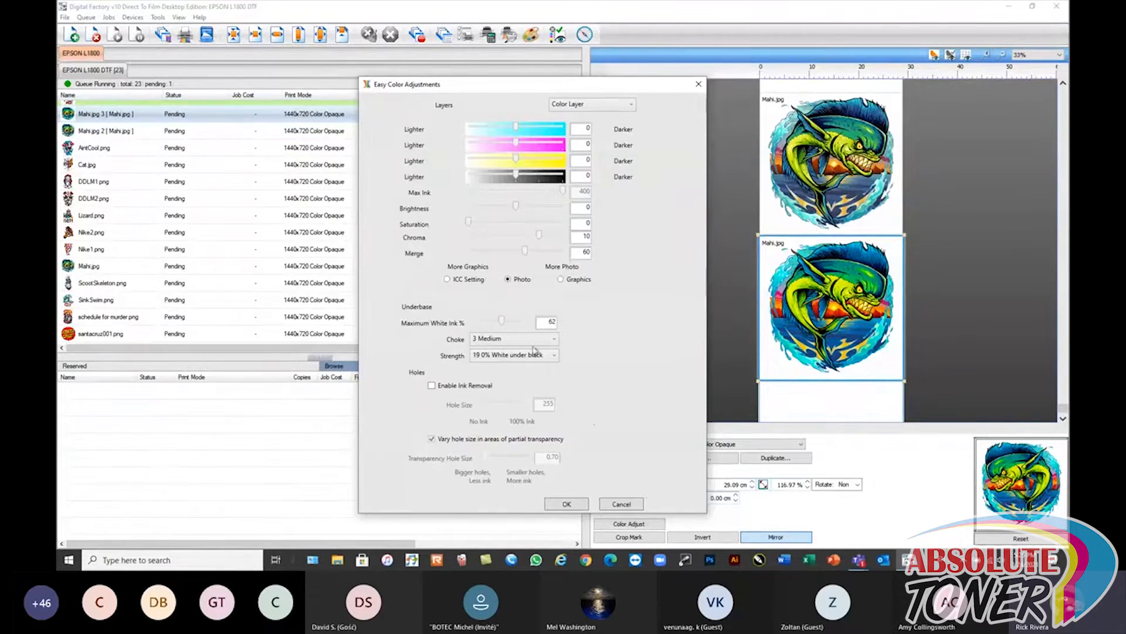
pyautogui.click(621, 504)
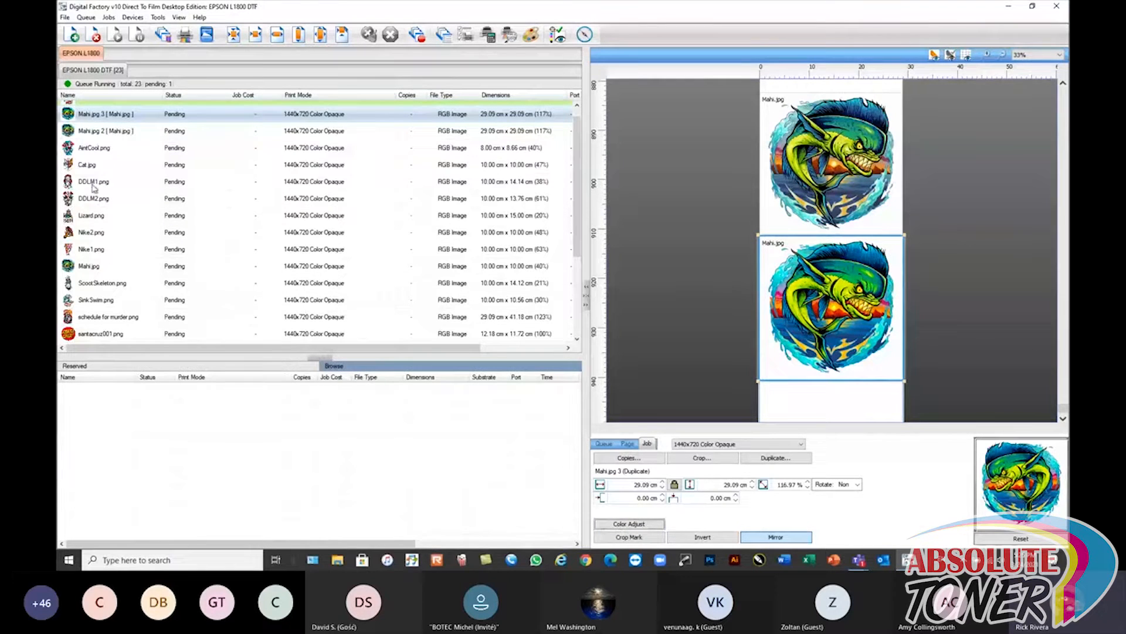
# - Remove the duplicate jobs Mahi.jpg 3 and Mahi.jpg 2 from the queue
pyautogui.moveTo(262, 221)
pyautogui.scroll(-3, 838, 302)
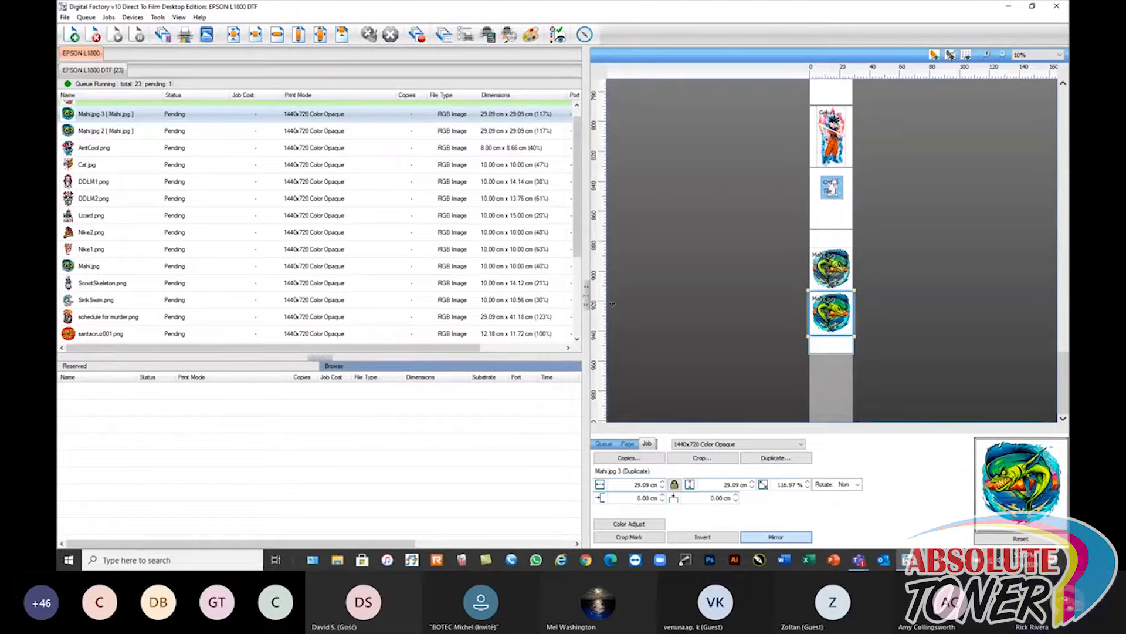
pyautogui.moveTo(578, 248); pyautogui.dragTo(581, 231)
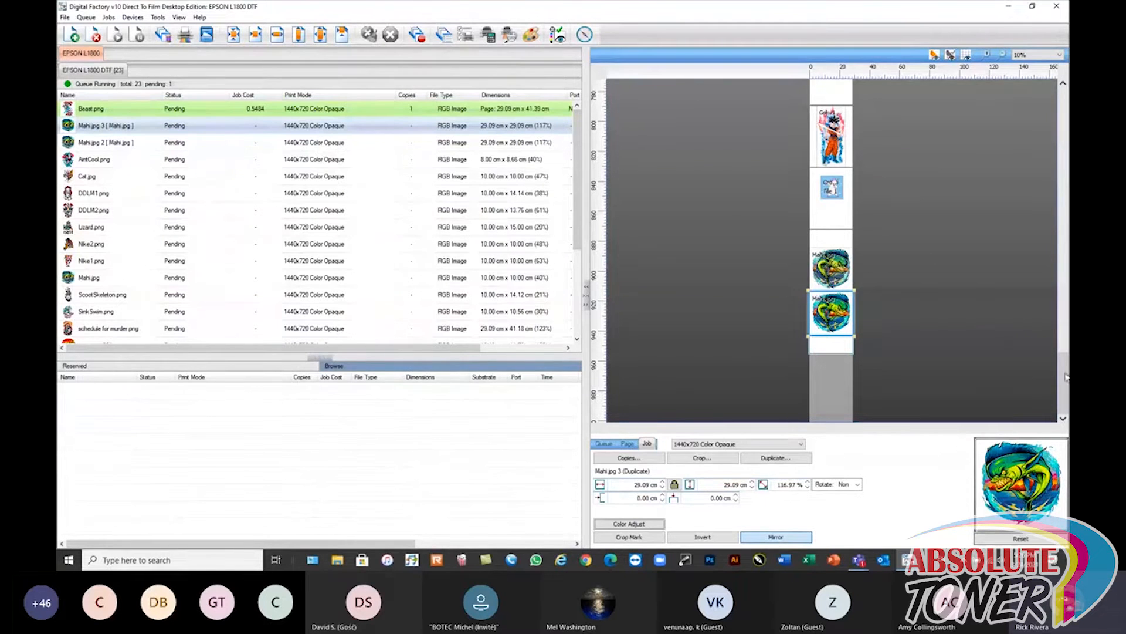
pyautogui.moveTo(1065, 374); pyautogui.dragTo(1064, 118)
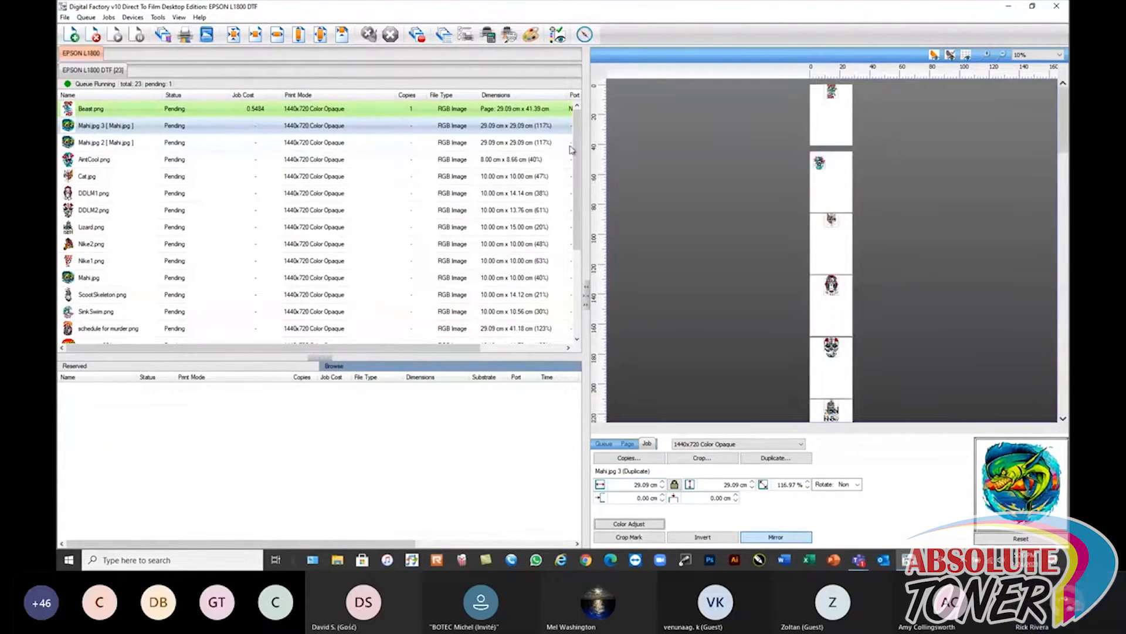
pyautogui.click(112, 127)
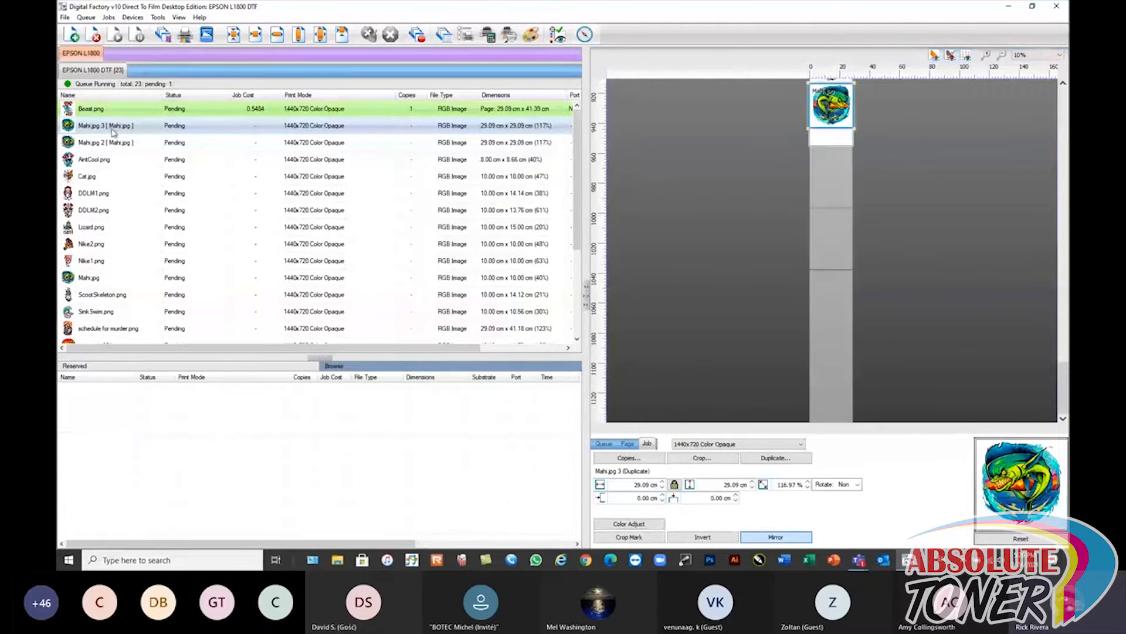
pyautogui.keyDown('shift'); pyautogui.click(112, 147); pyautogui.keyUp('shift')
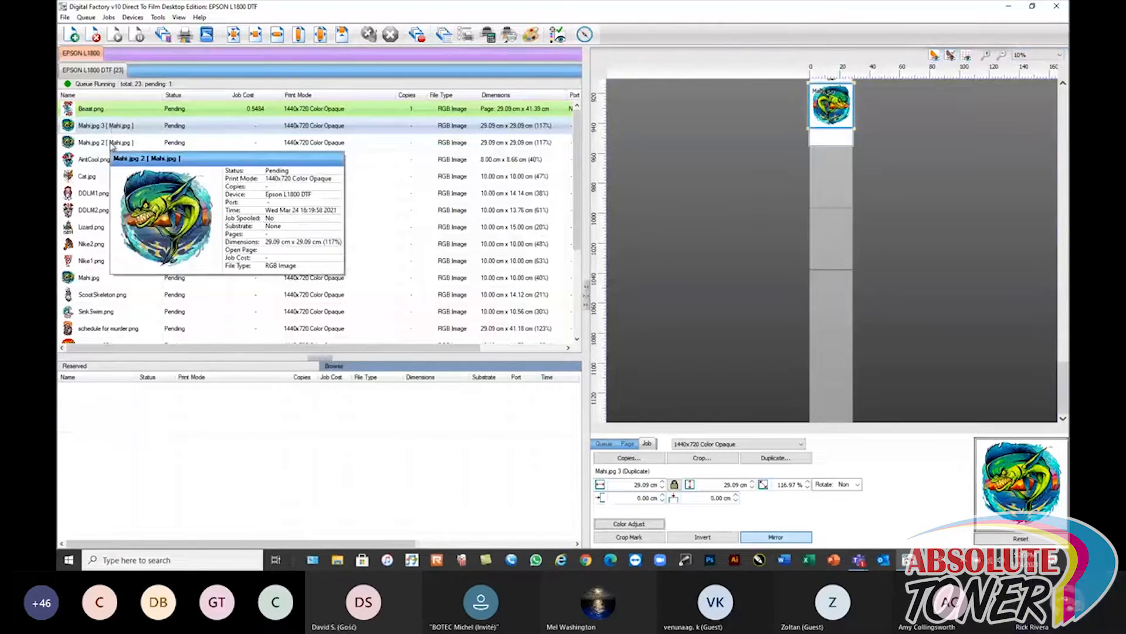
pyautogui.press('Delete')
# - Open the Beast.png page from the queue so it joins the editable pages
pyautogui.click(94, 113)
pyautogui.rightClick(92, 113)
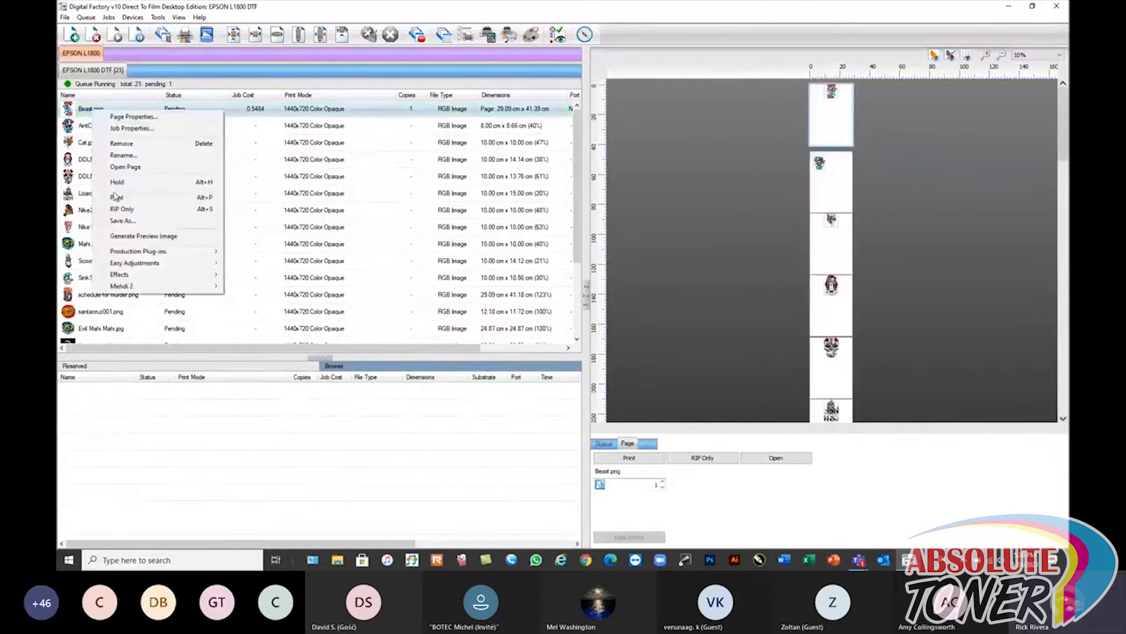
pyautogui.click(130, 170)
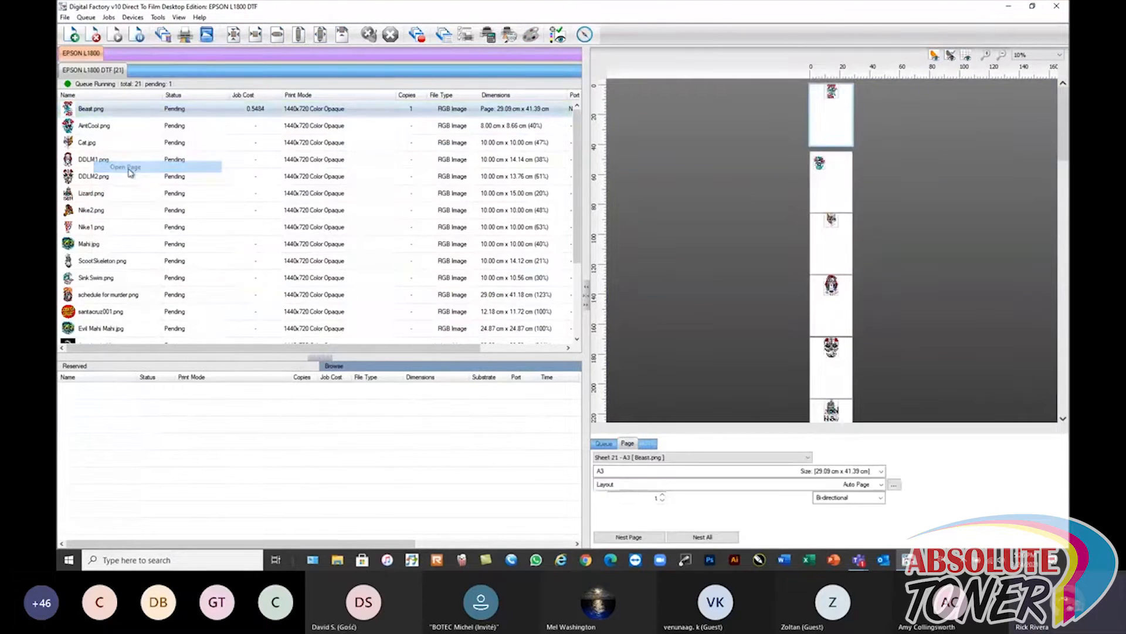
# - Select the jobs Beast.png through SinkSwim.png, and auto-nest all content in the queue starting from the first A3 sheet
pyautogui.click(90, 112)
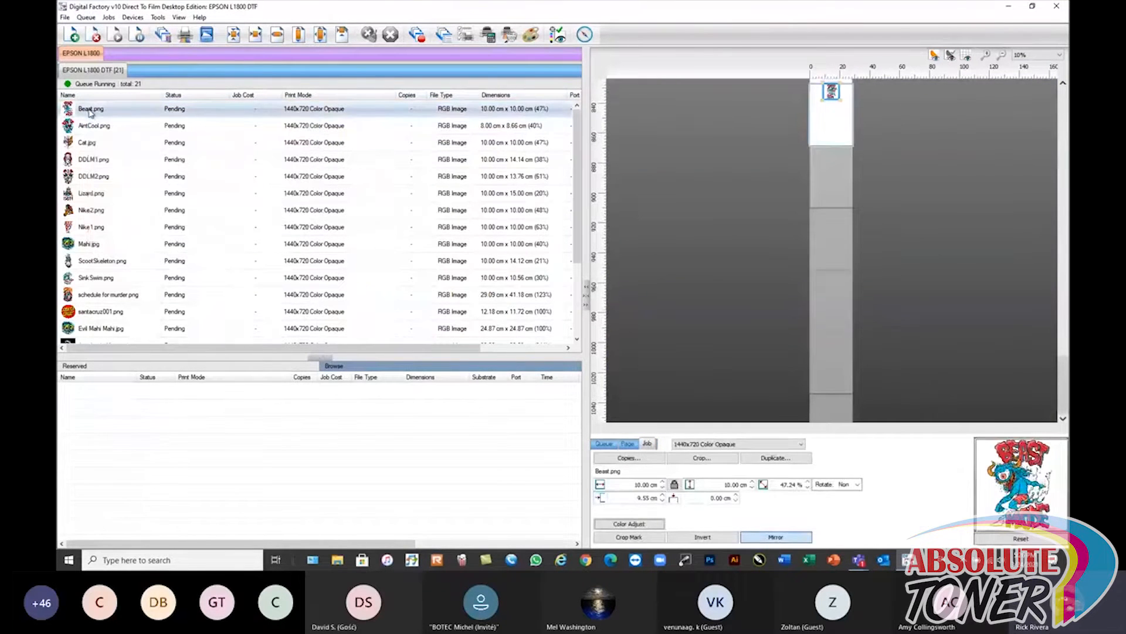
pyautogui.keyDown('shift'); pyautogui.click(94, 282); pyautogui.keyUp('shift')
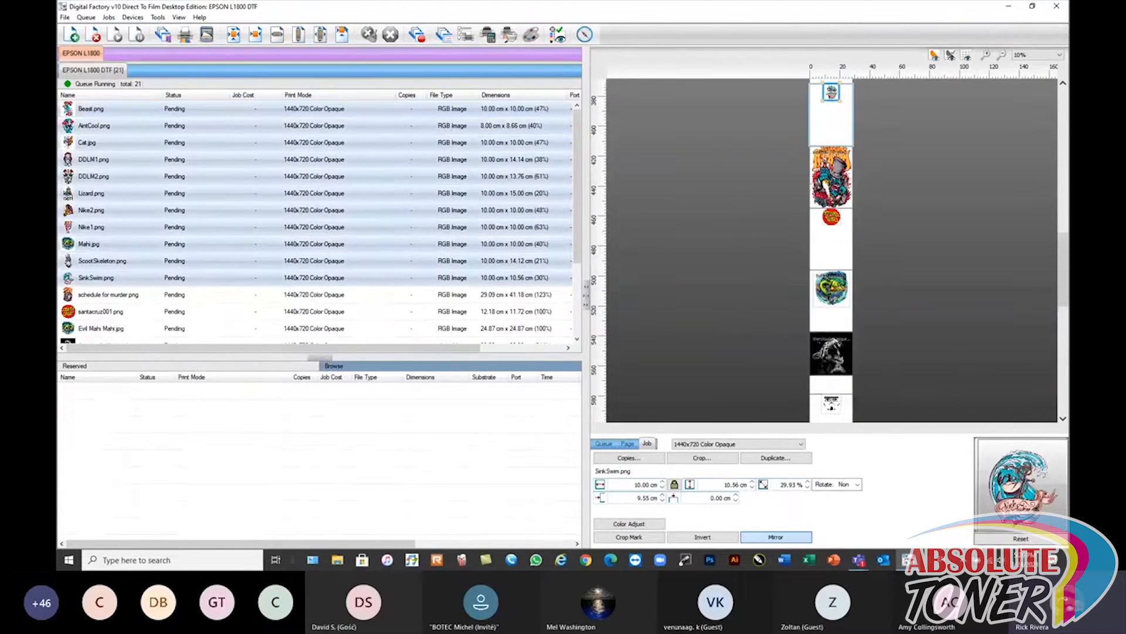
pyautogui.click(1063, 84)
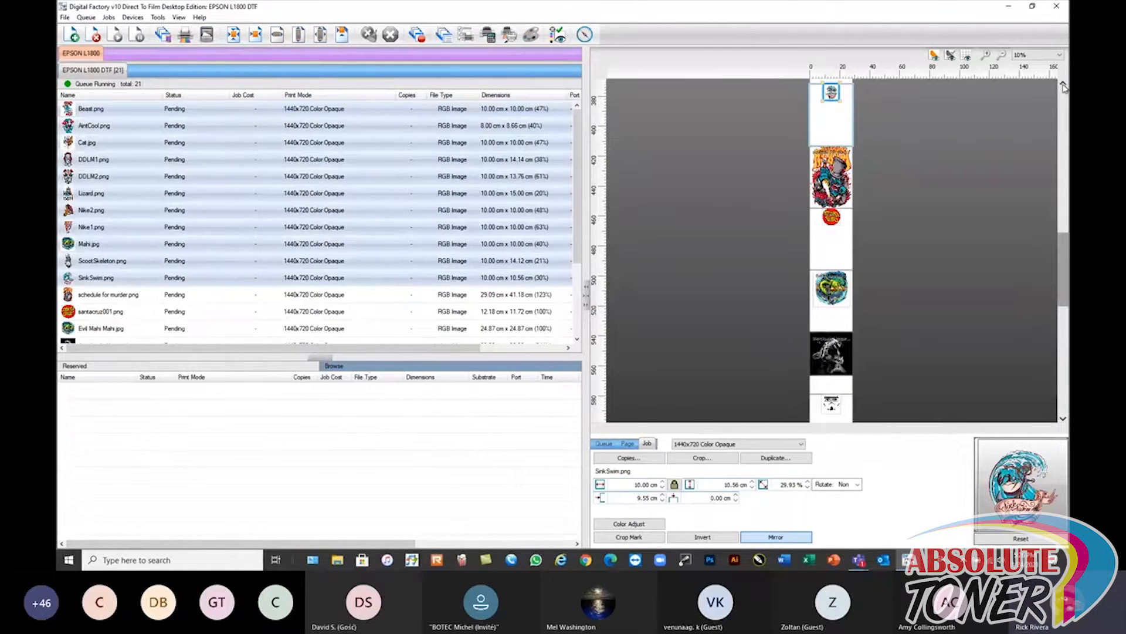
pyautogui.click(1064, 87)
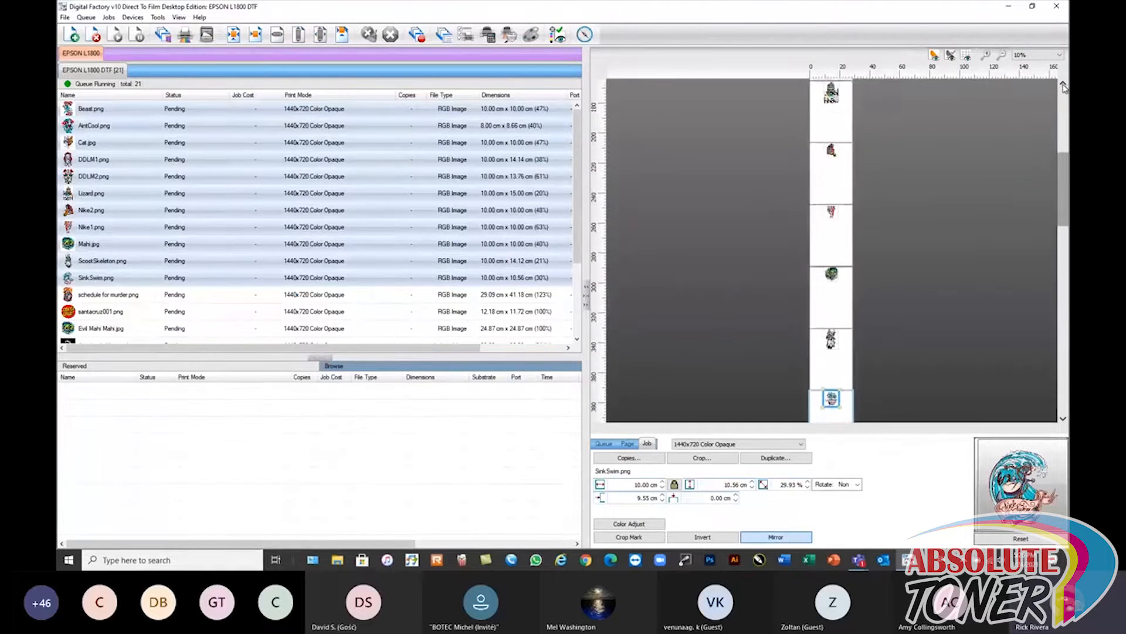
pyautogui.click(1064, 87)
pyautogui.click(1063, 85)
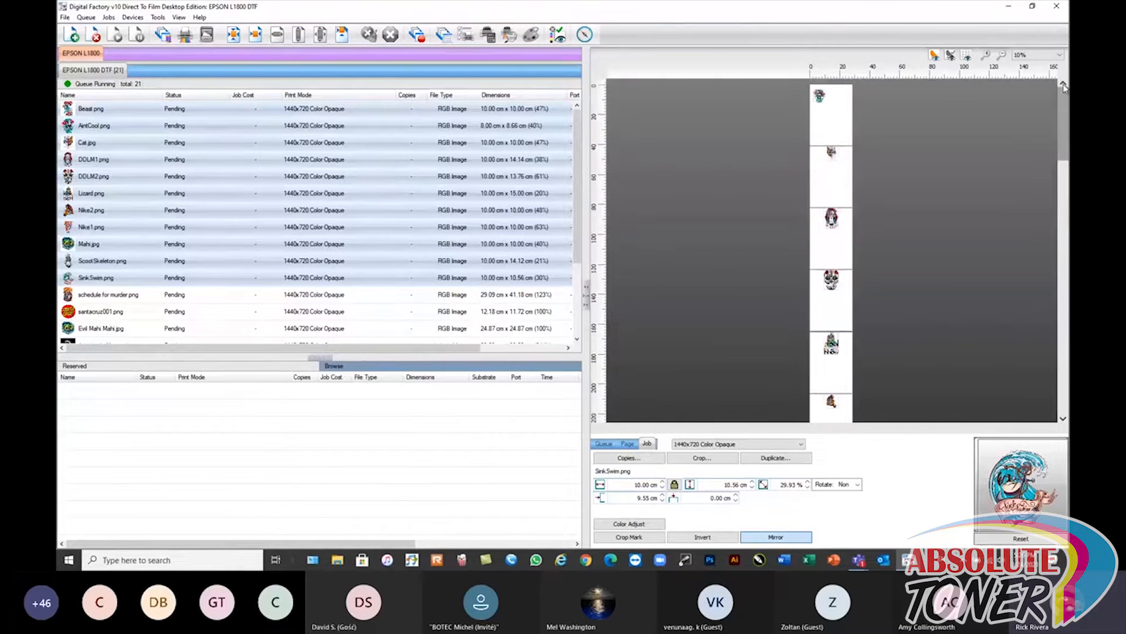
pyautogui.click(829, 120)
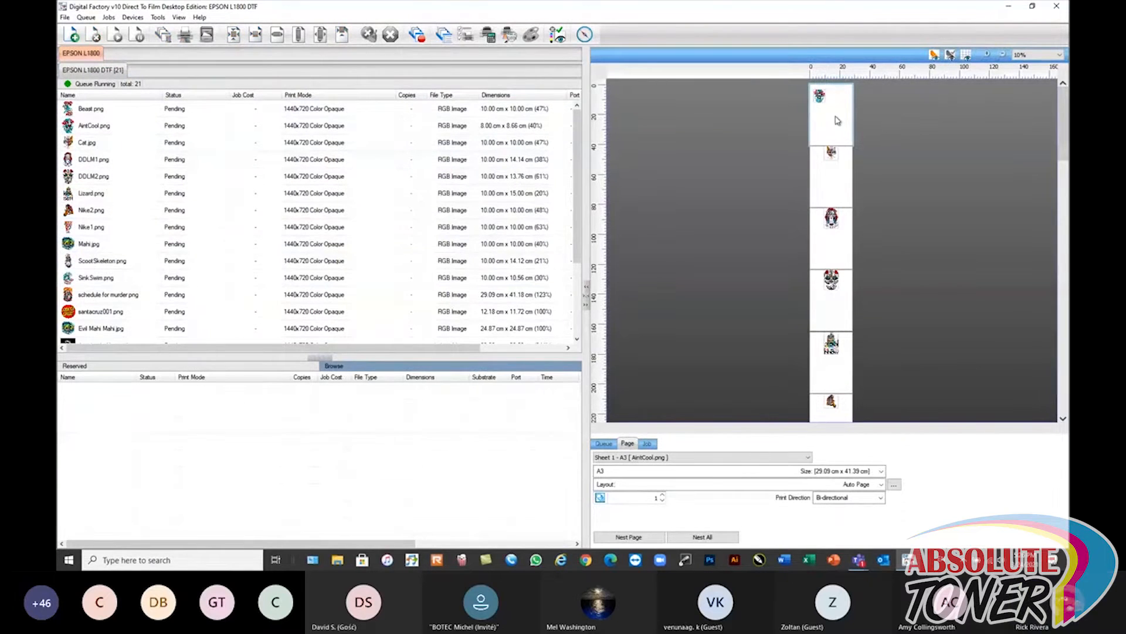
pyautogui.rightClick(839, 115)
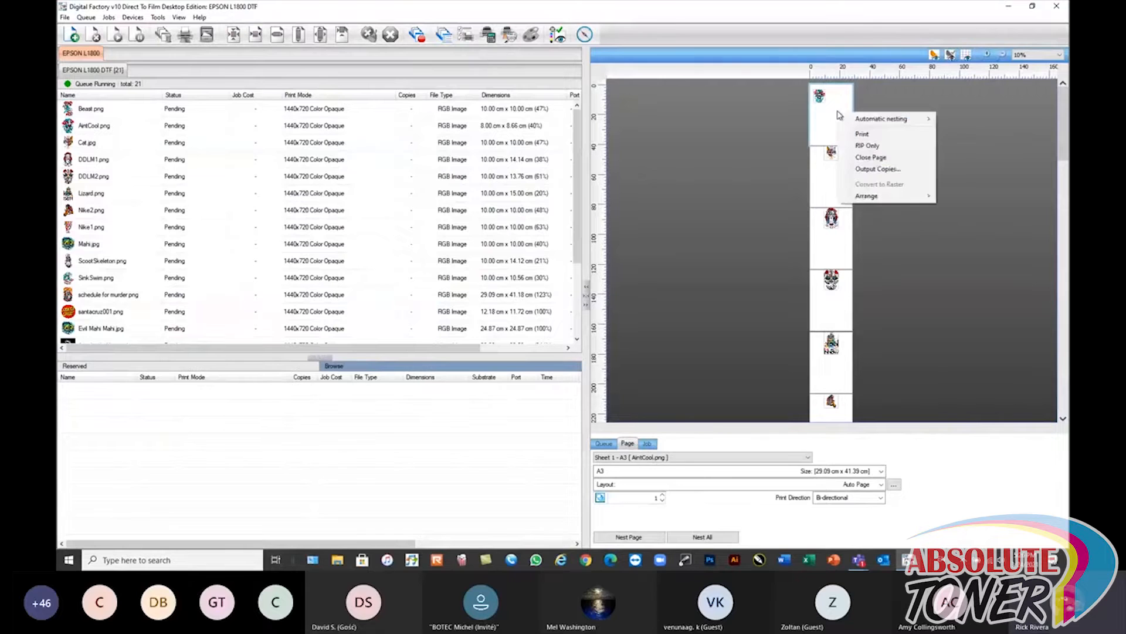
pyautogui.moveTo(889, 120)
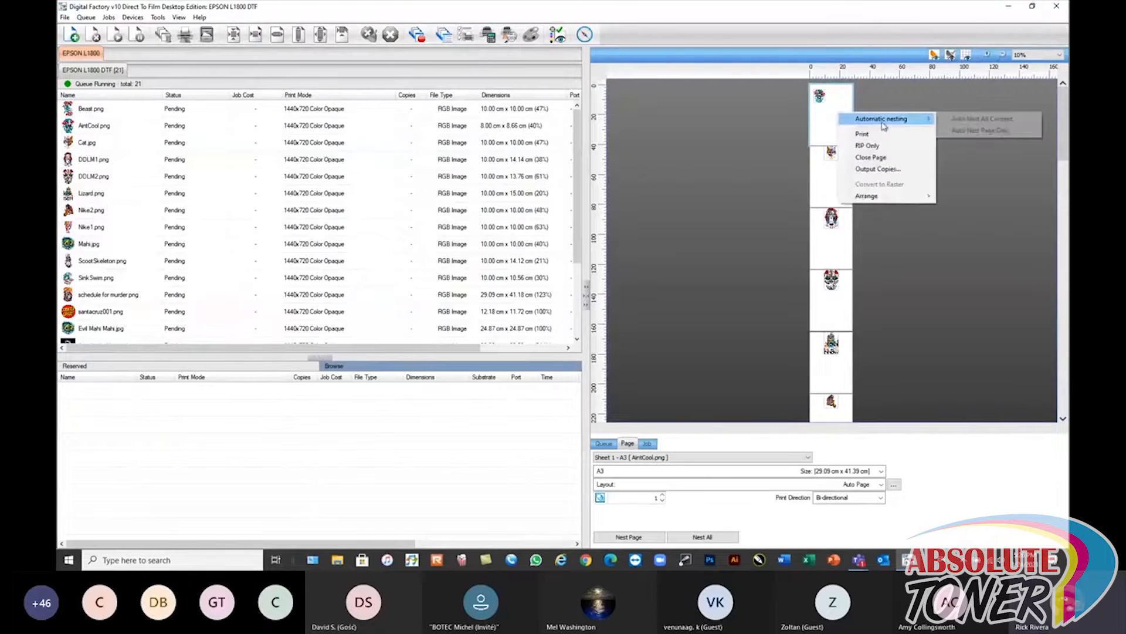
pyautogui.click(983, 120)
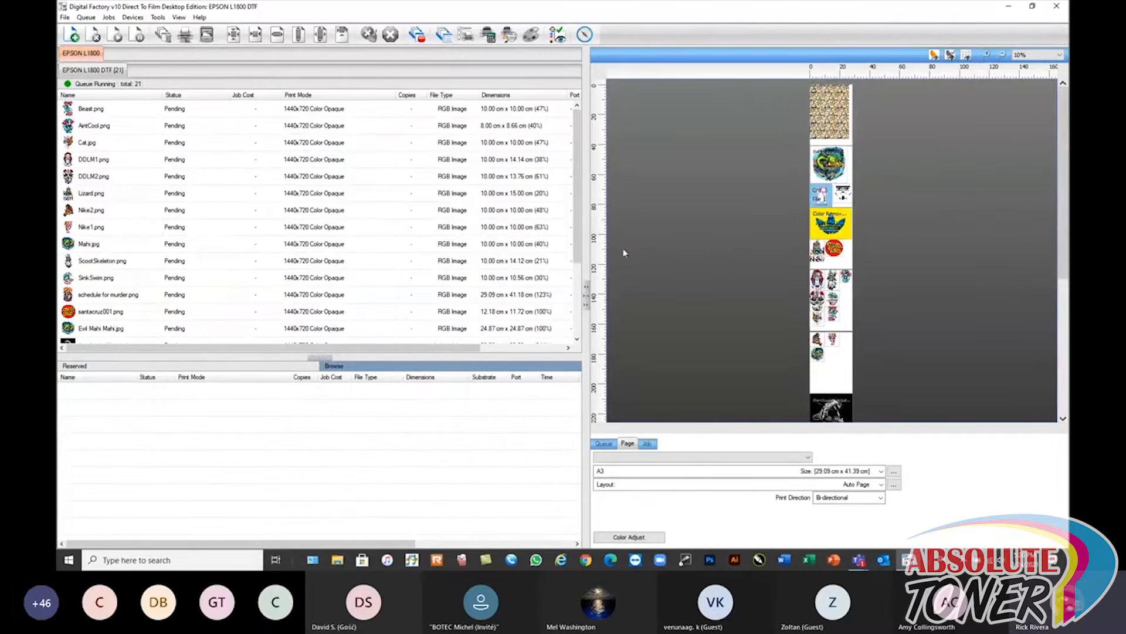
# - Add a second side-by-side copy of both Beast.png and AintCool.png on the nested A3 sheet
pyautogui.scroll(-1, 156, 268)
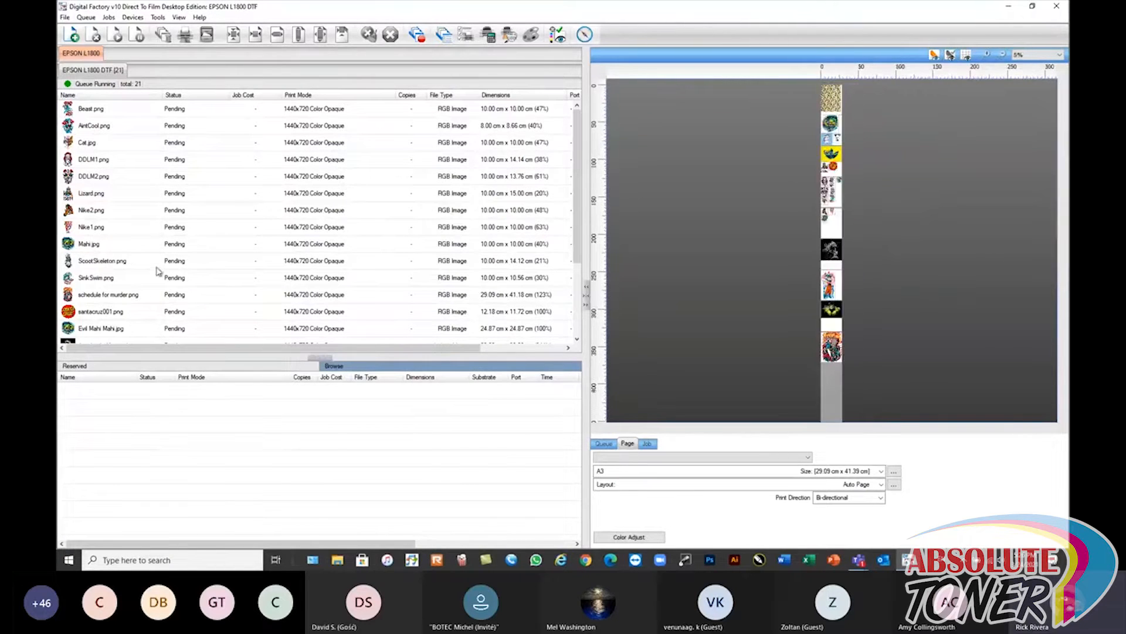
pyautogui.scroll(2, 833, 187)
pyautogui.scroll(2, 833, 187)
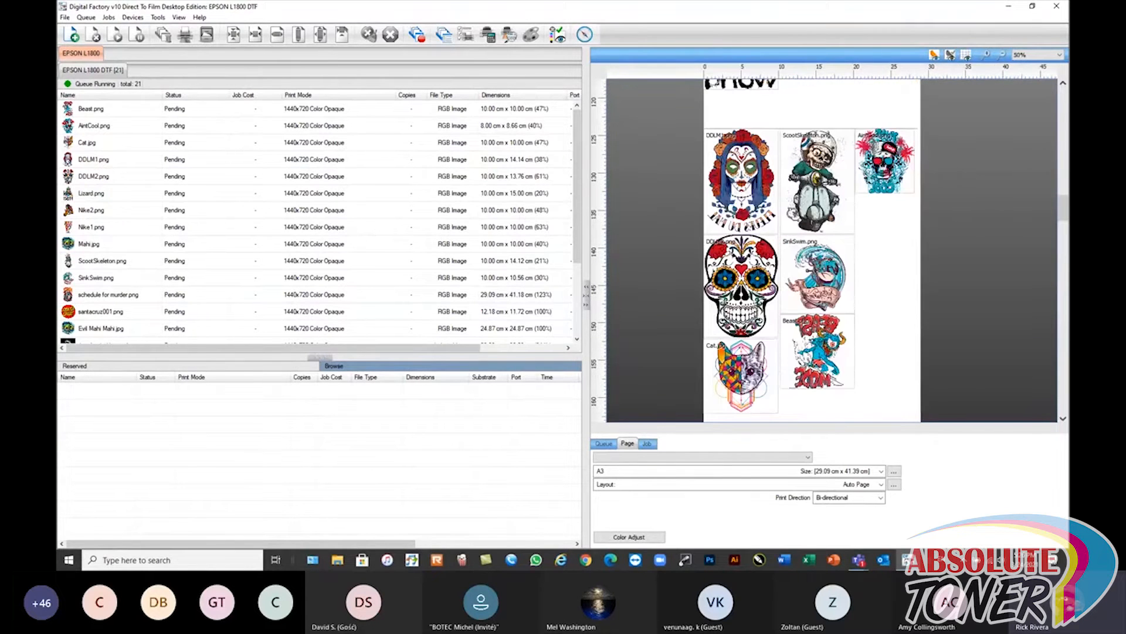
pyautogui.scroll(-1, 857, 324)
pyautogui.scroll(1, 859, 359)
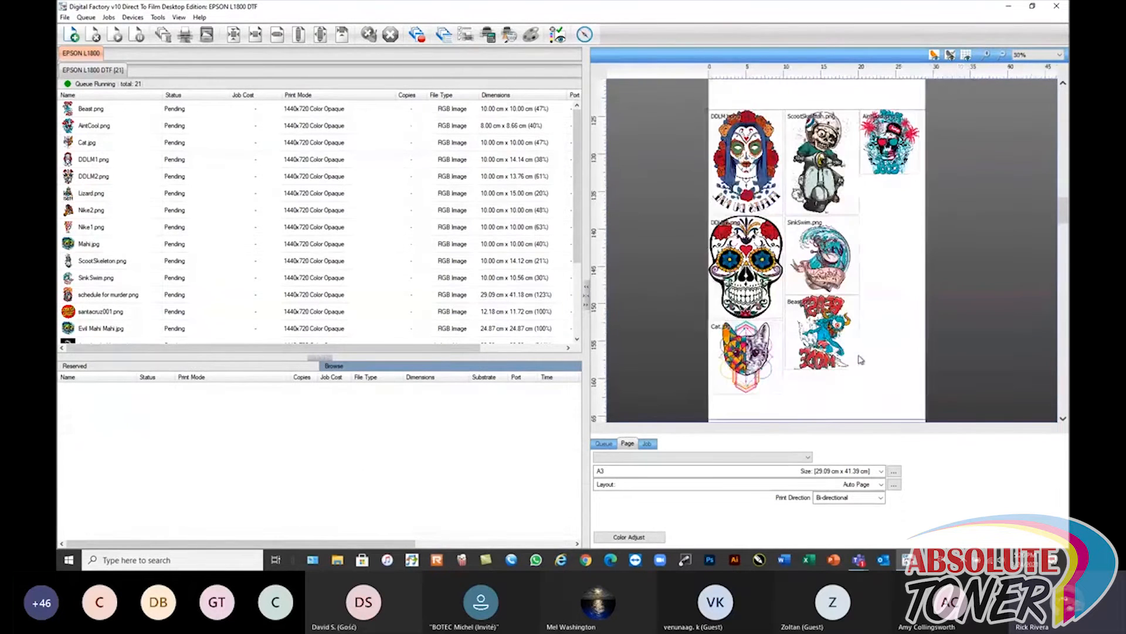
pyautogui.scroll(1, 872, 299)
pyautogui.scroll(-1, 872, 300)
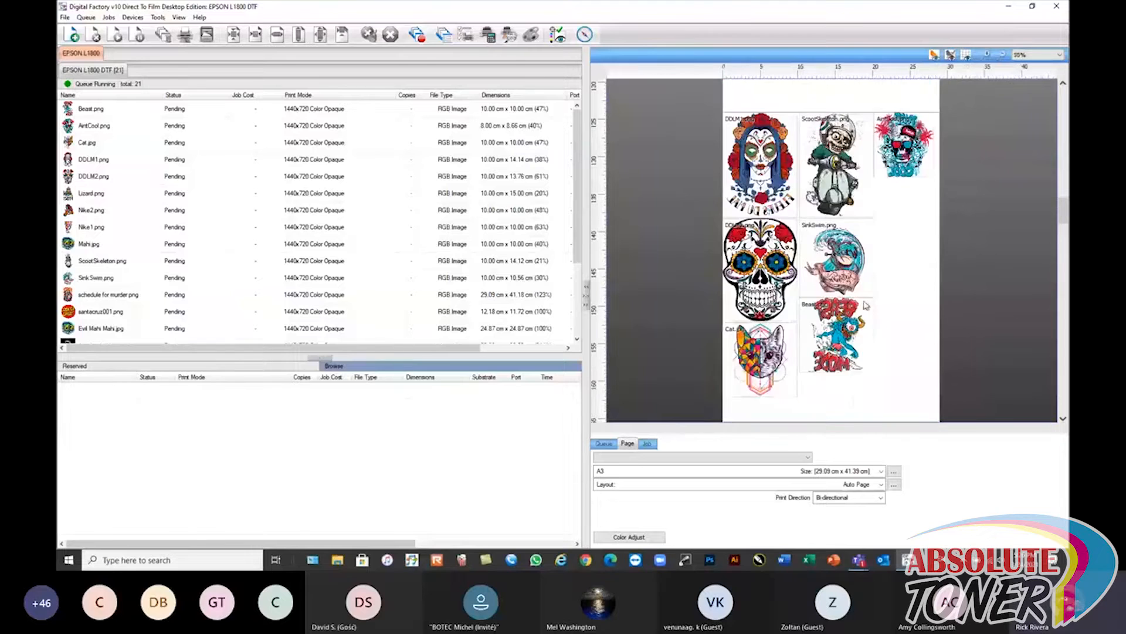
pyautogui.click(838, 353)
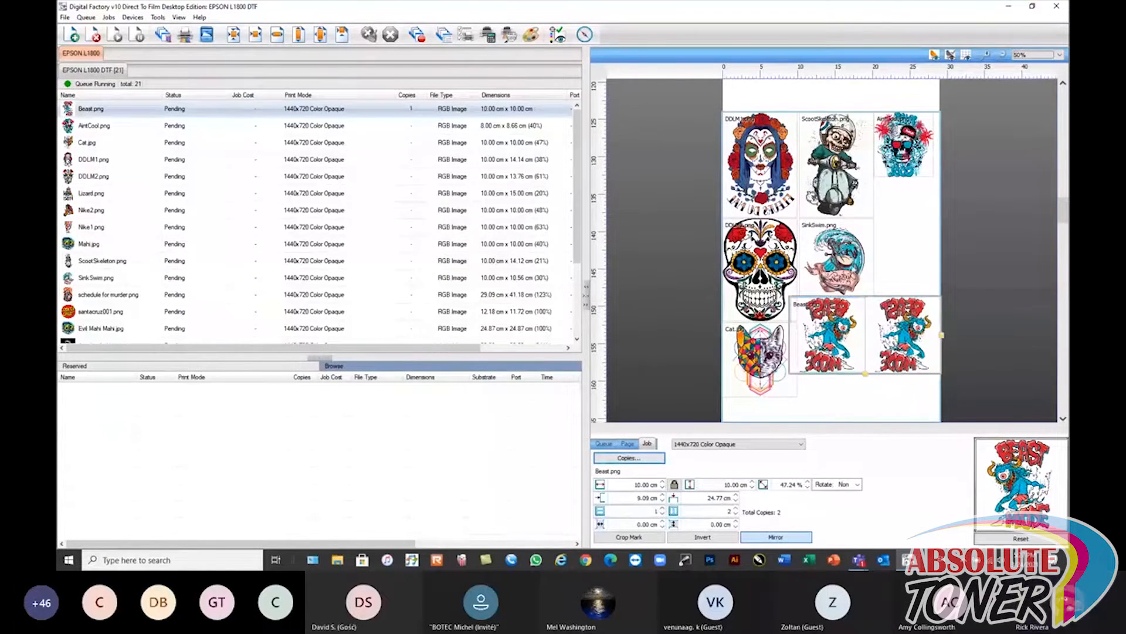
pyautogui.click(838, 262)
pyautogui.click(903, 147)
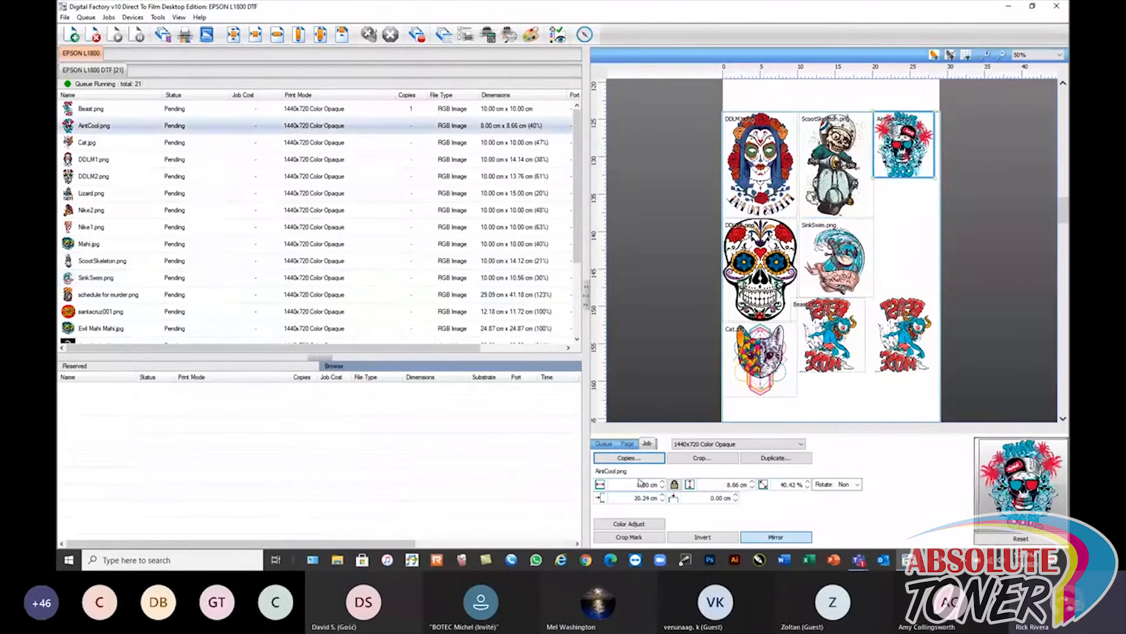
pyautogui.click(641, 459)
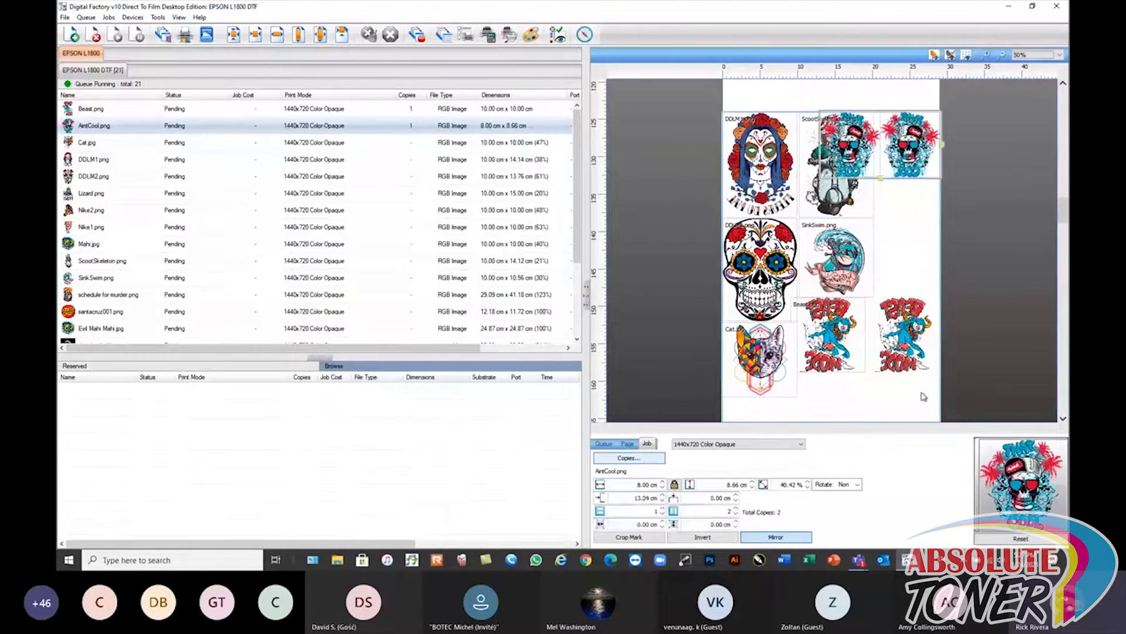
# - Auto-nest all content again to rearrange the pages with the extra copies, and look over the new layout
pyautogui.click(876, 262)
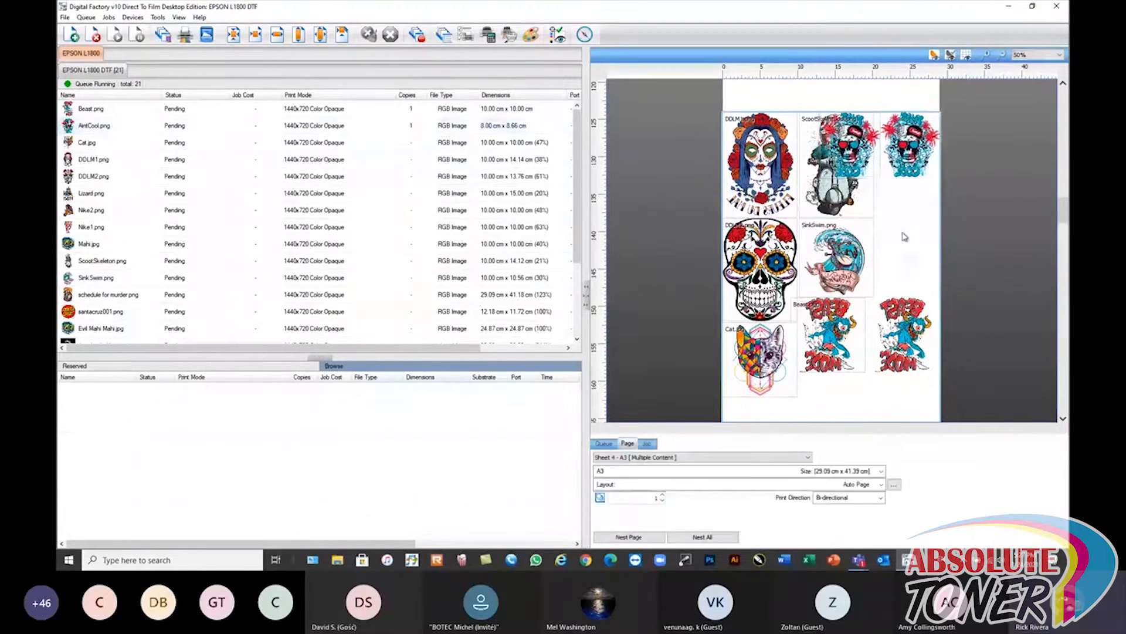
pyautogui.rightClick(902, 233)
pyautogui.moveTo(926, 241)
pyautogui.click(870, 241)
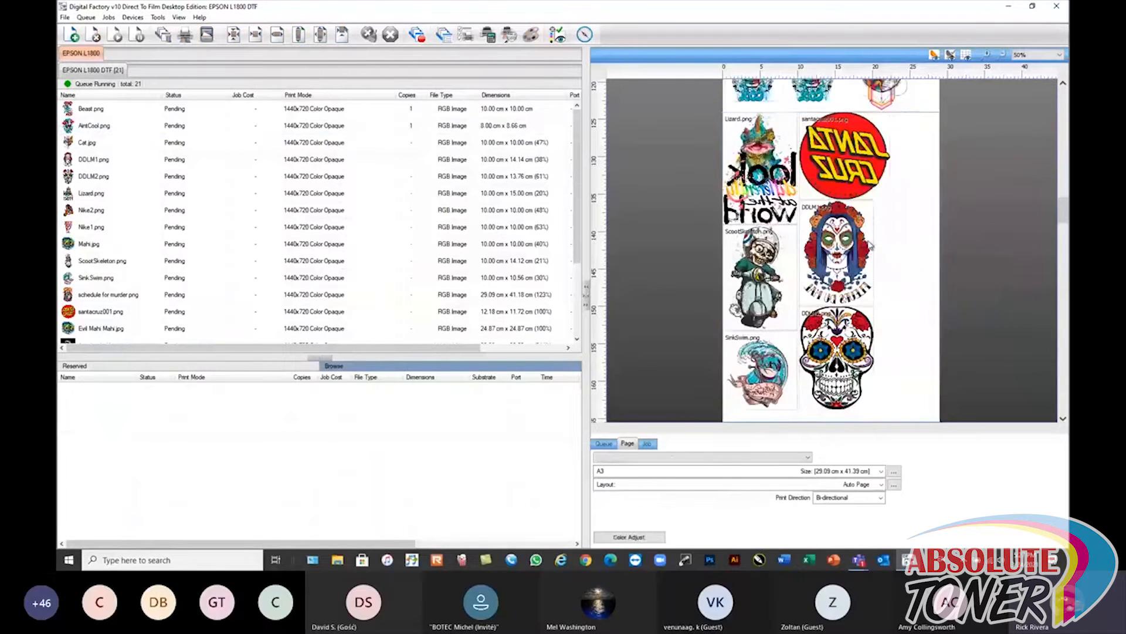
pyautogui.scroll(1, 884, 228)
pyautogui.scroll(-1, 883, 229)
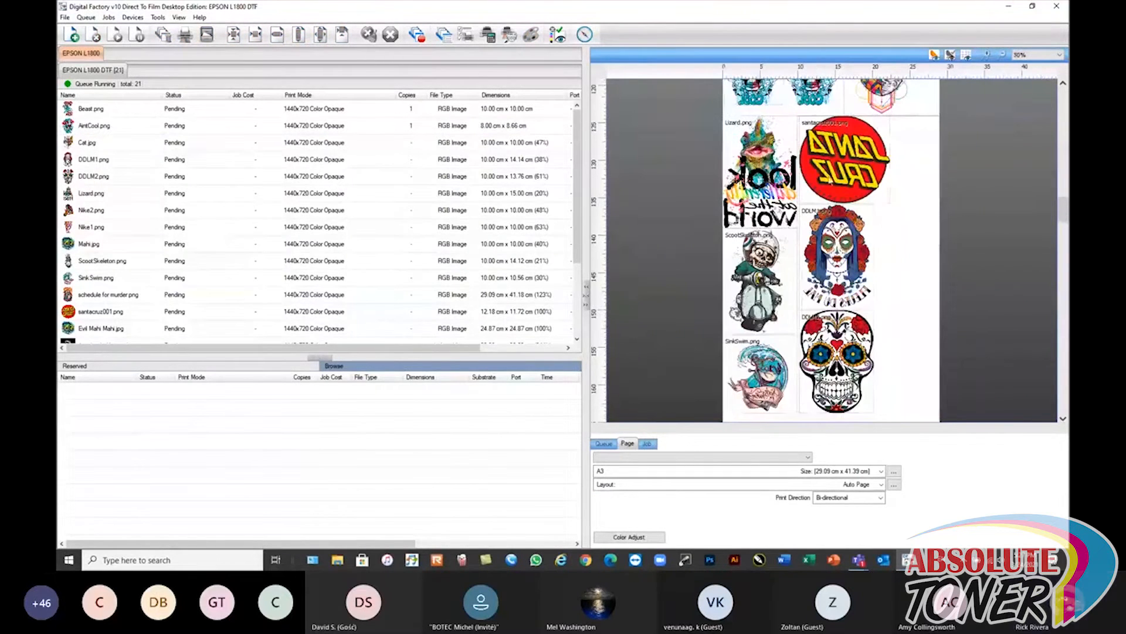
pyautogui.scroll(-1, 842, 104)
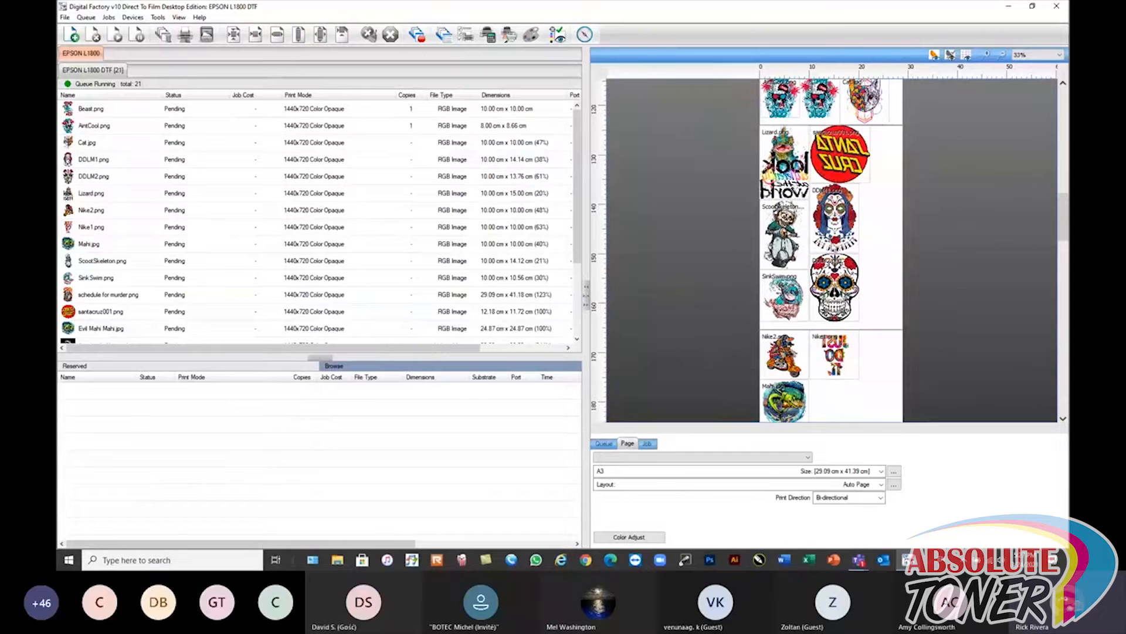
pyautogui.moveTo(1062, 225); pyautogui.dragTo(1061, 280)
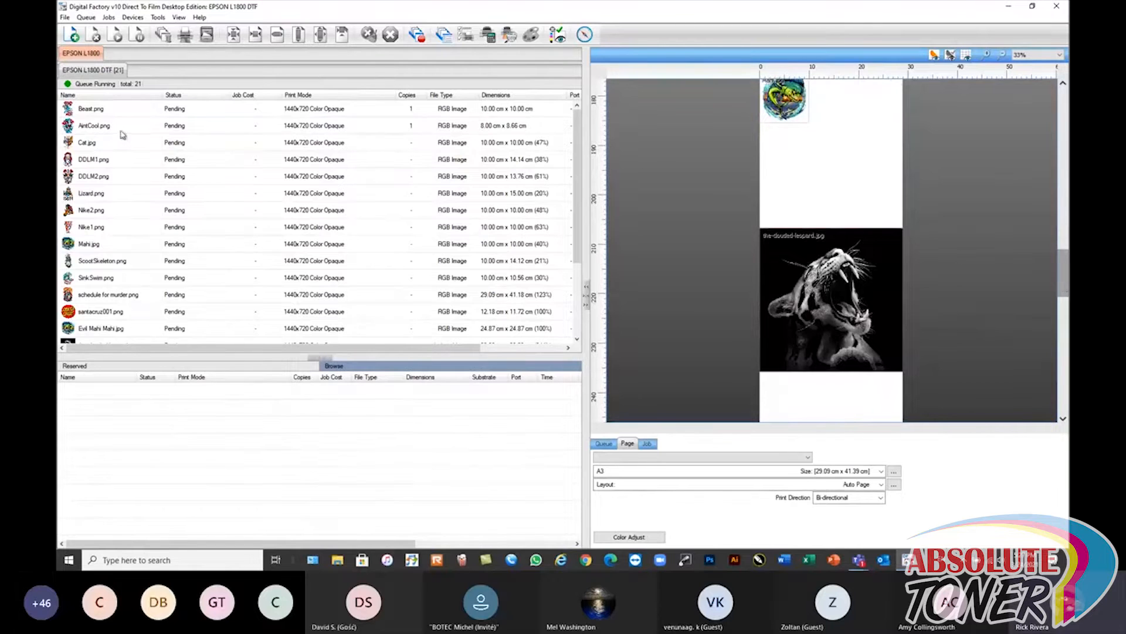
# - Select every job from Beast.png to Goku1.png and remove them all from the queue
pyautogui.click(120, 111)
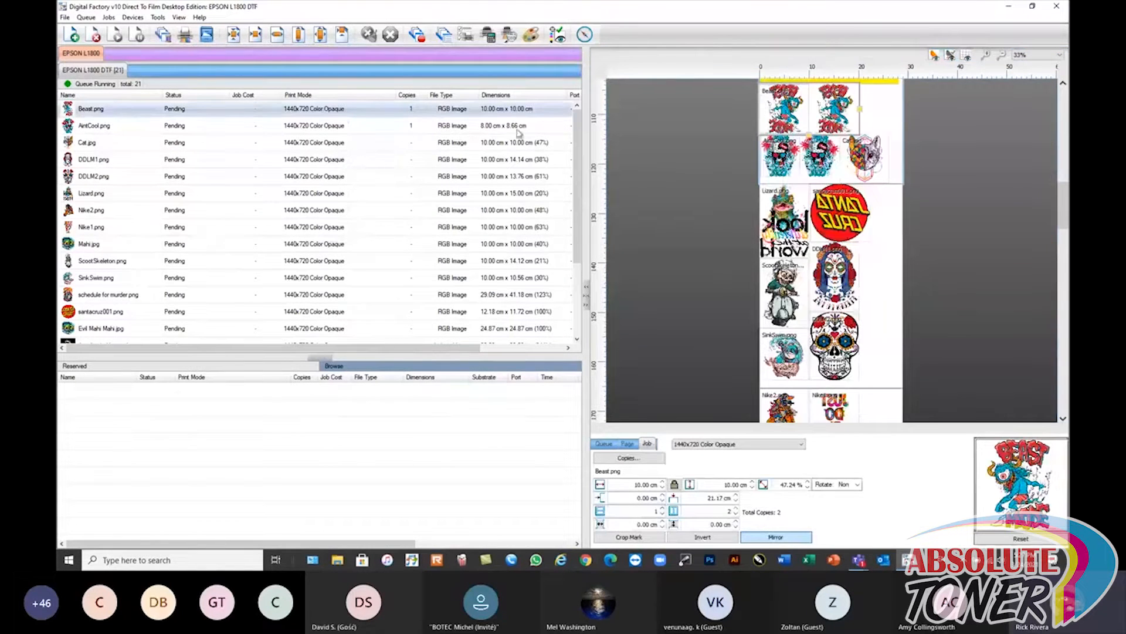
pyautogui.moveTo(579, 121); pyautogui.dragTo(583, 243)
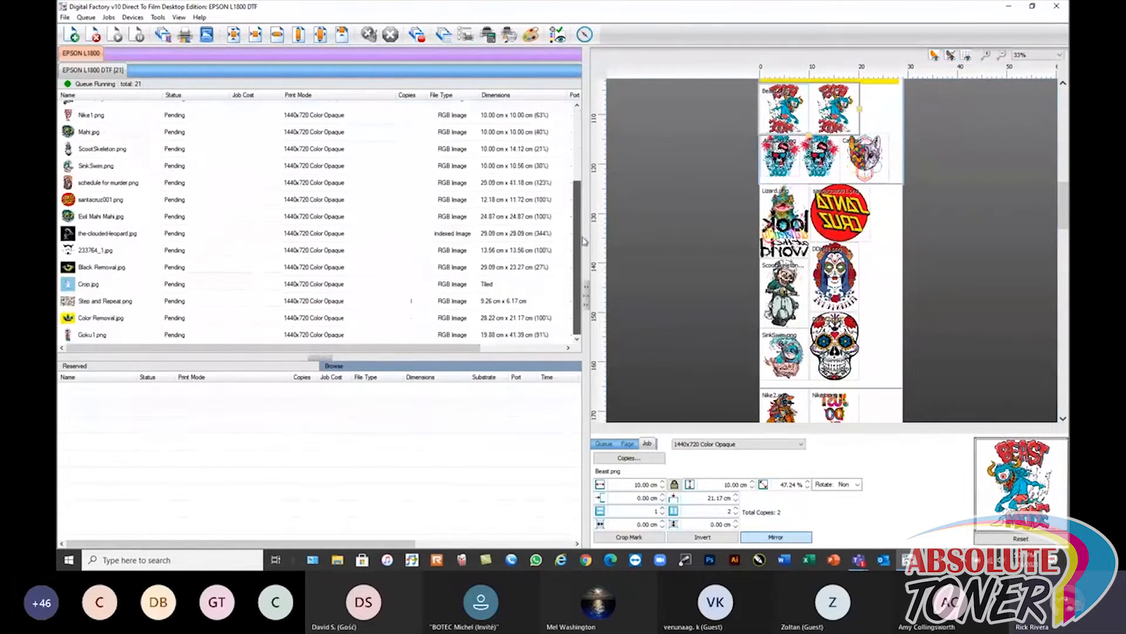
pyautogui.keyDown('shift'); pyautogui.click(121, 337); pyautogui.keyUp('shift')
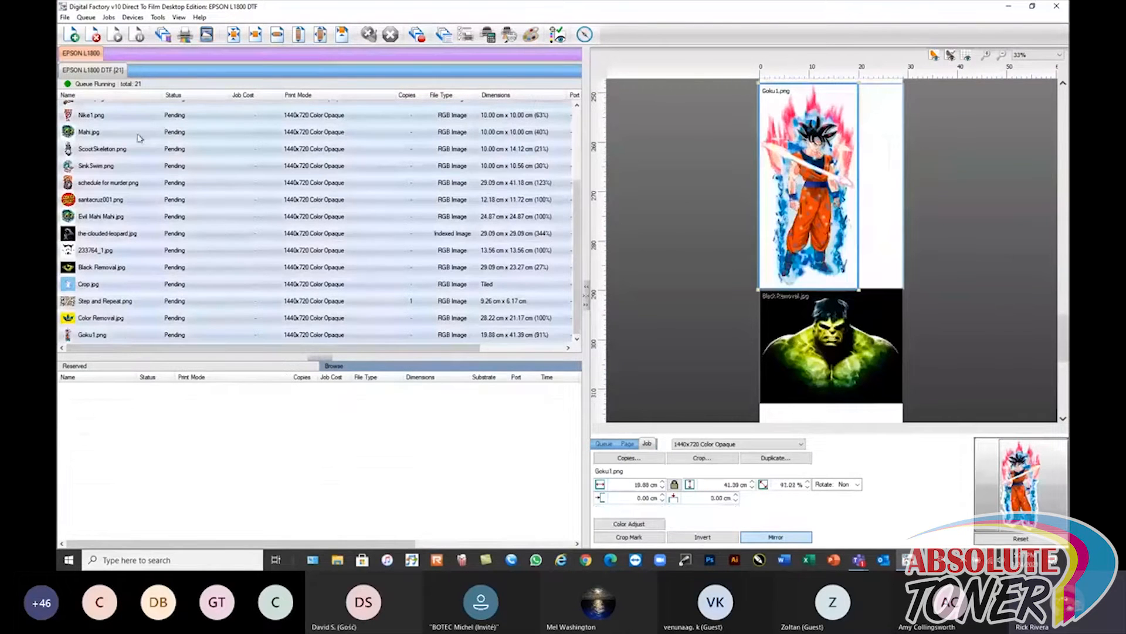
pyautogui.click(94, 35)
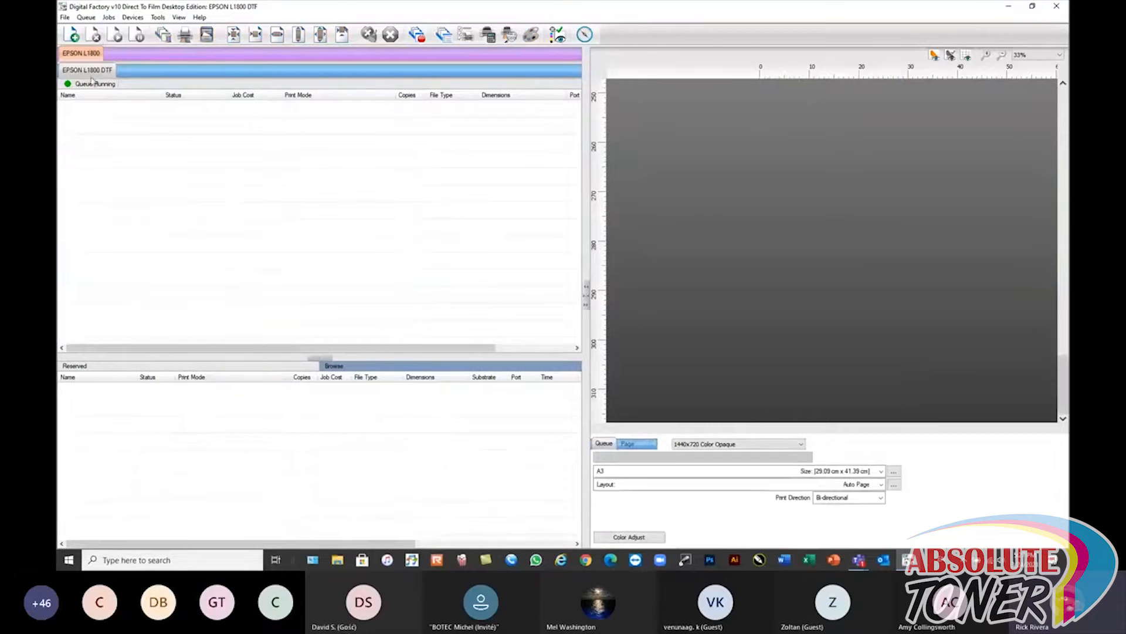
# - Load Black Removal.jpg, Color Removal.jpg, Evil Mahi Mahi.jpg and santacruz001.png from Webinar Sample Files into the queue
pyautogui.click(72, 35)
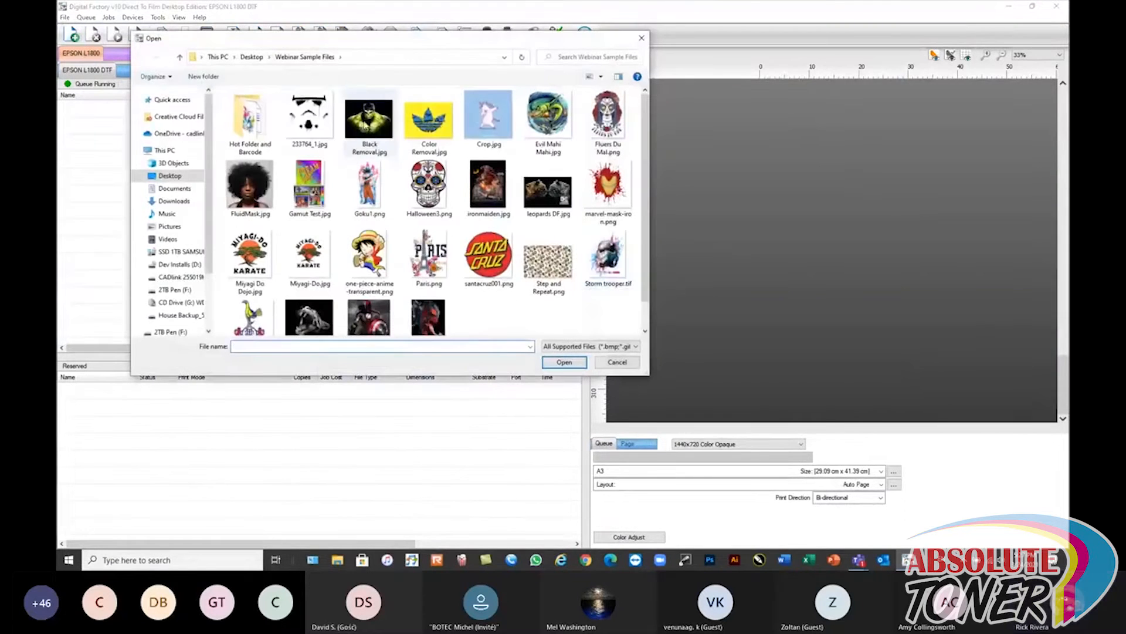
pyautogui.click(369, 120)
pyautogui.keyDown('ctrl'); pyautogui.click(443, 130); pyautogui.keyUp('ctrl')
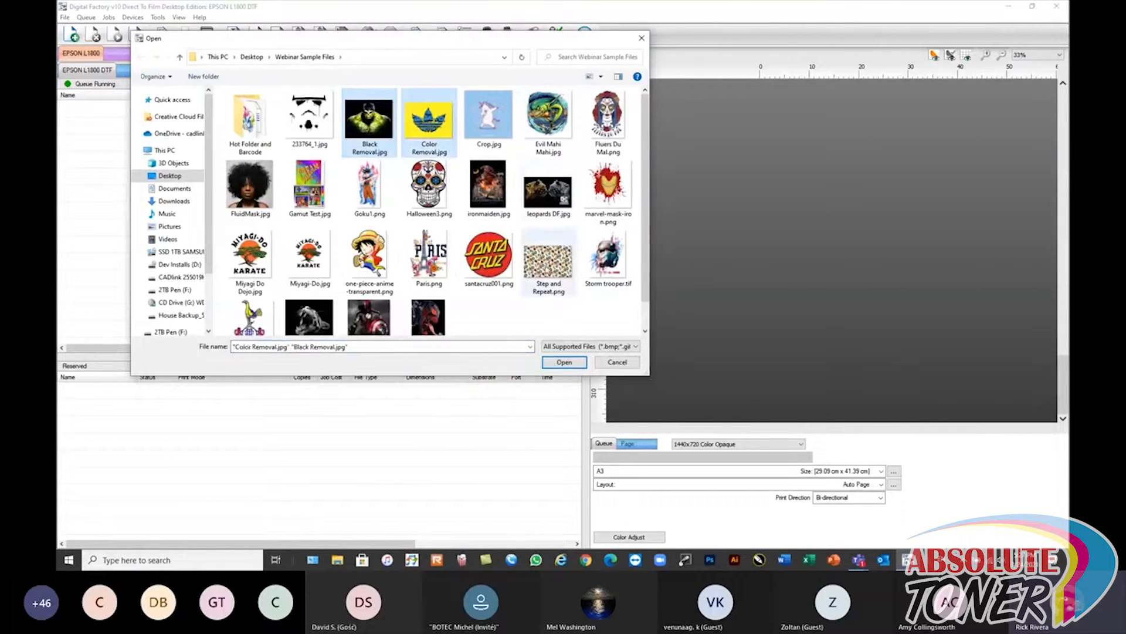
pyautogui.keyDown('ctrl'); pyautogui.click(548, 120); pyautogui.keyUp('ctrl')
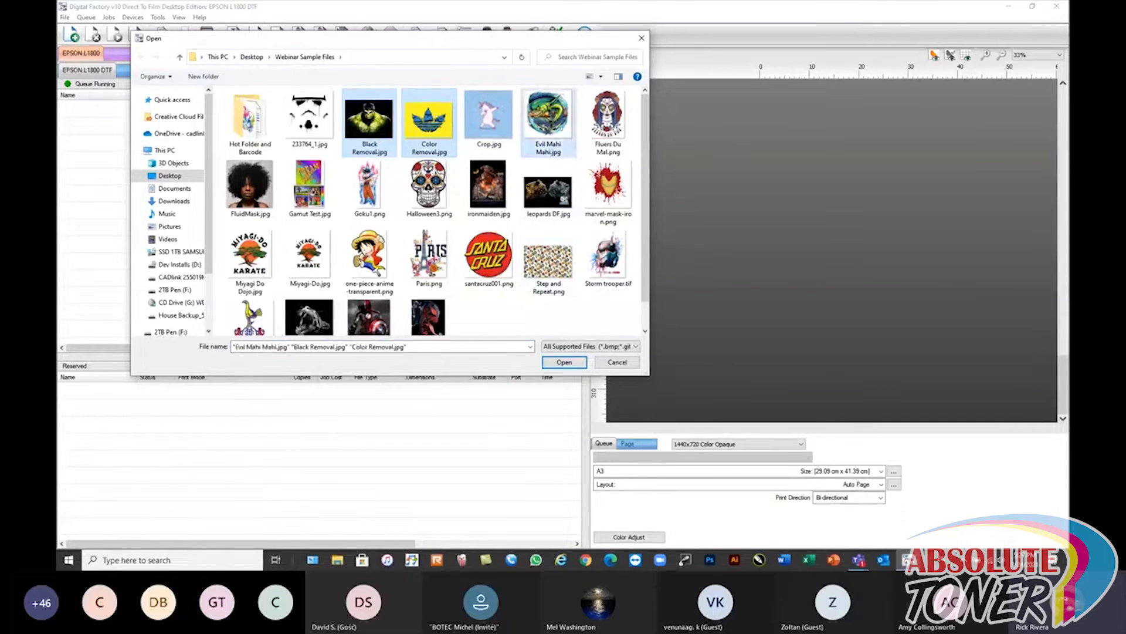
pyautogui.keyDown('ctrl'); pyautogui.click(489, 261); pyautogui.keyUp('ctrl')
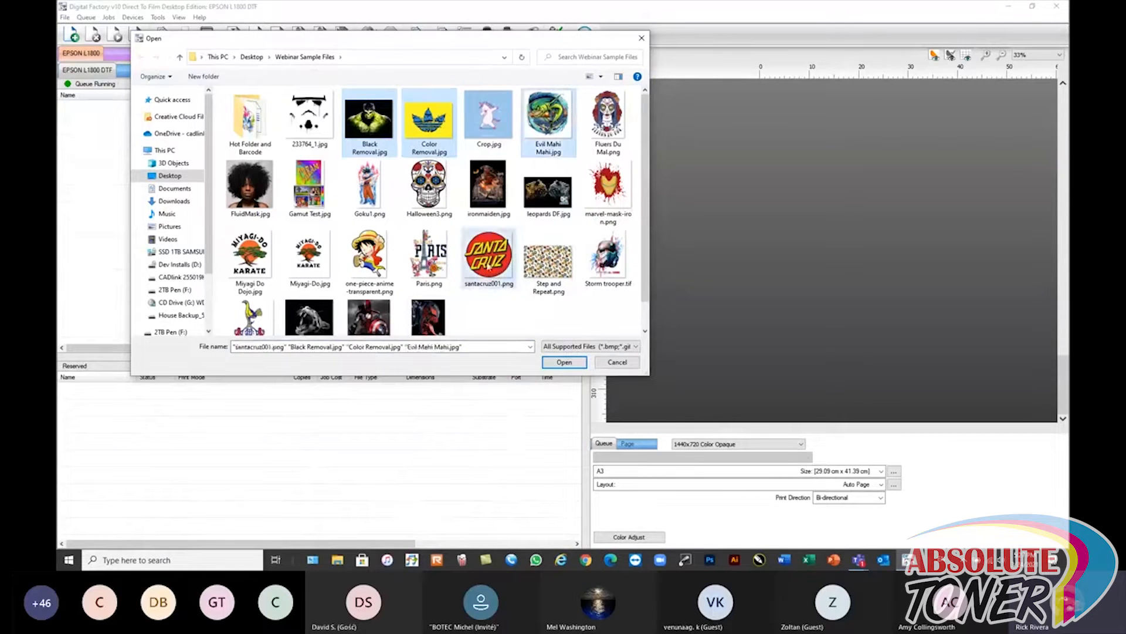
pyautogui.click(565, 363)
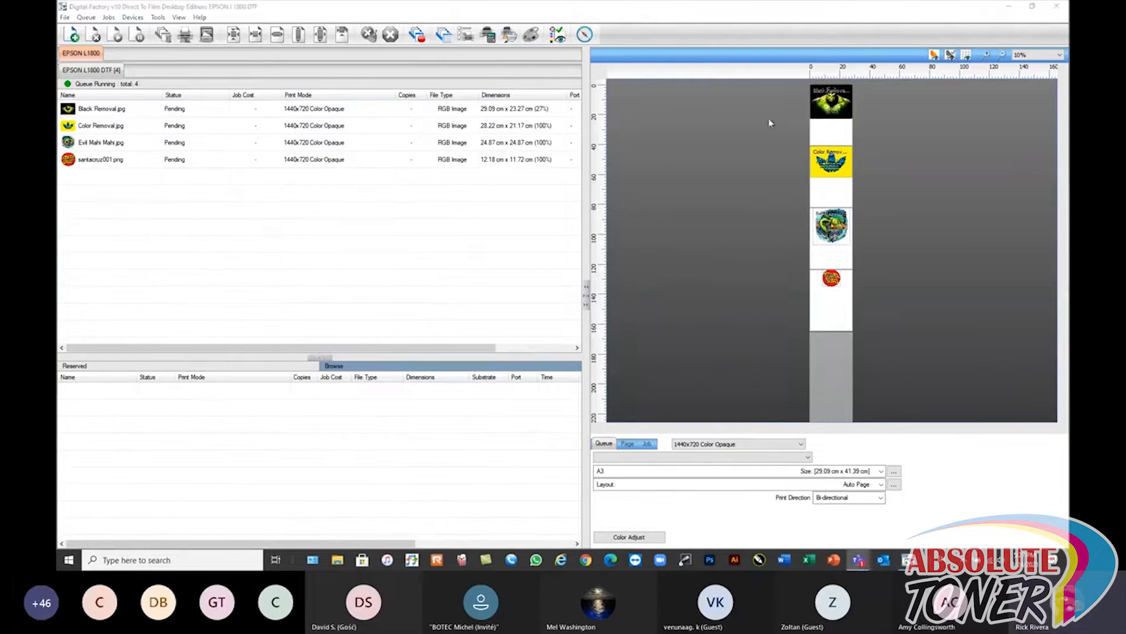
pyautogui.click(823, 105)
pyautogui.click(144, 192)
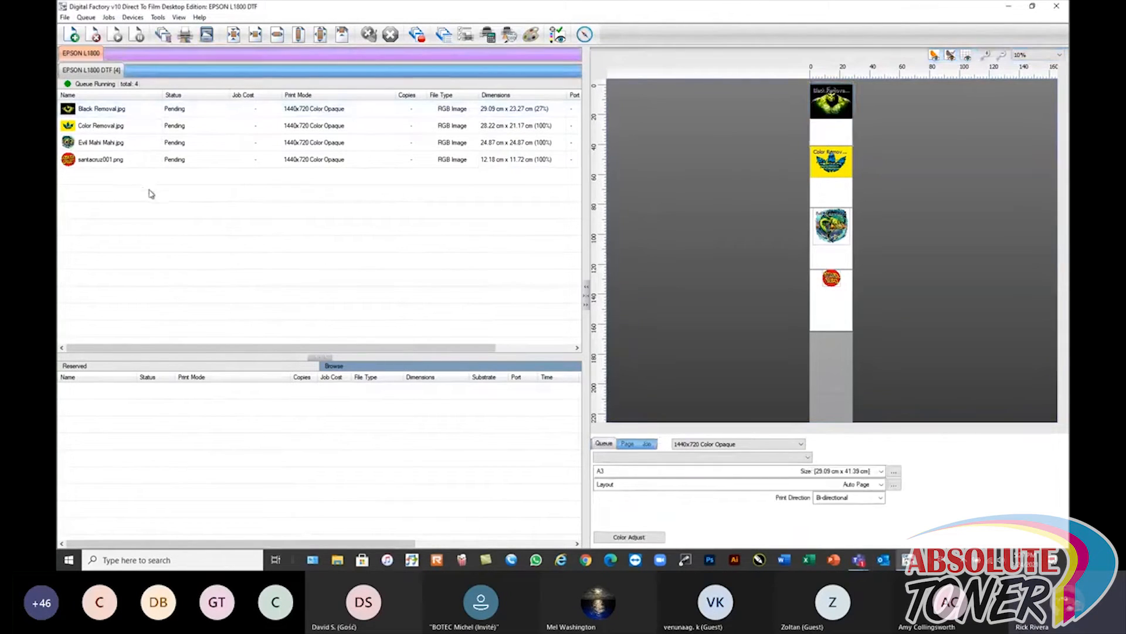
# - Start the maximum white ink setup without removing the queued jobs, and choose marvel-mask-iron.png as the graphic on the A3 page
pyautogui.click(87, 18)
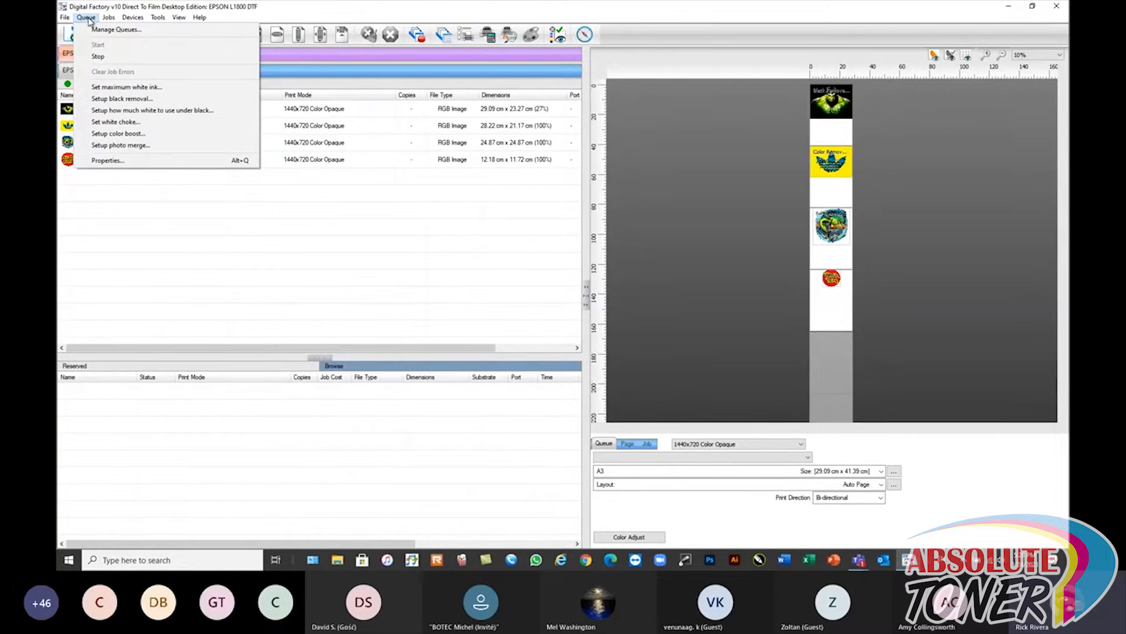
pyautogui.click(129, 88)
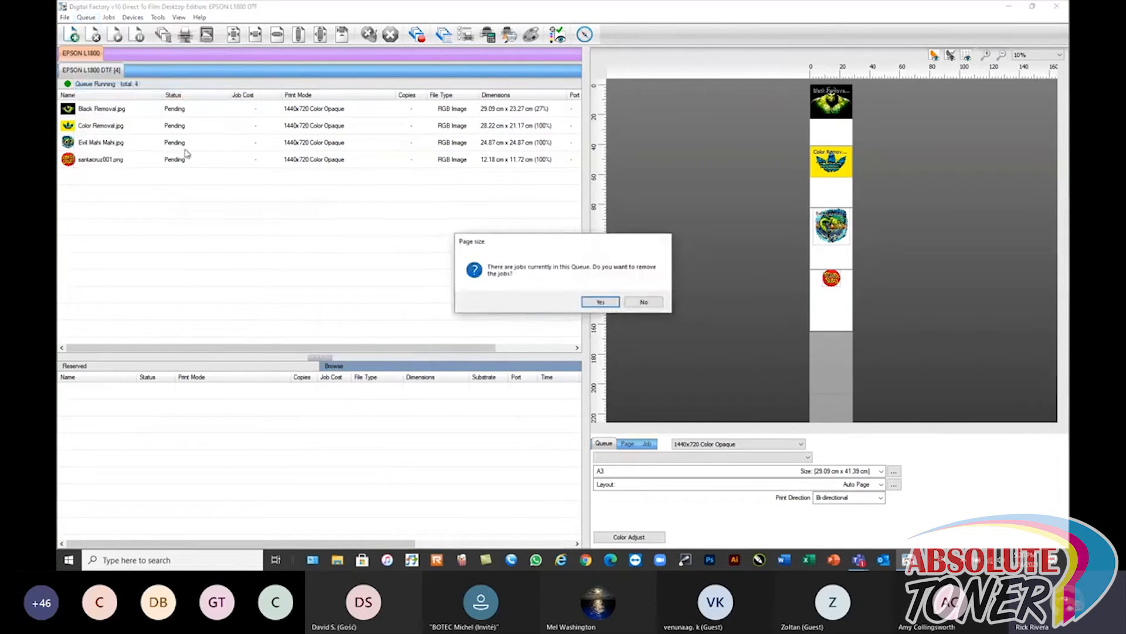
pyautogui.click(644, 301)
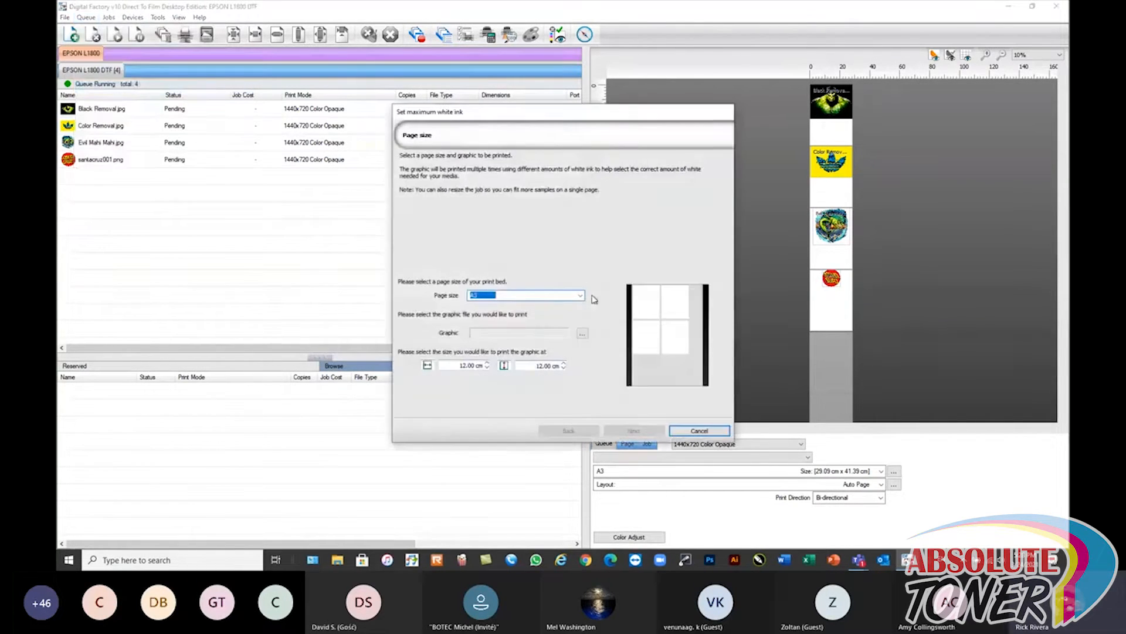
pyautogui.click(582, 333)
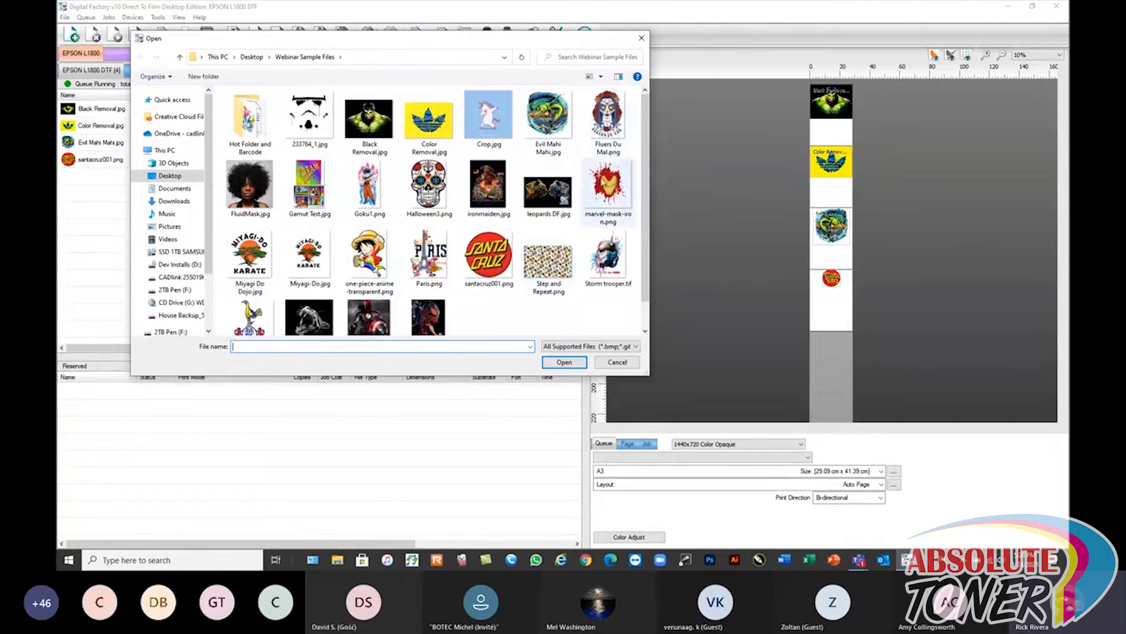
pyautogui.click(609, 192)
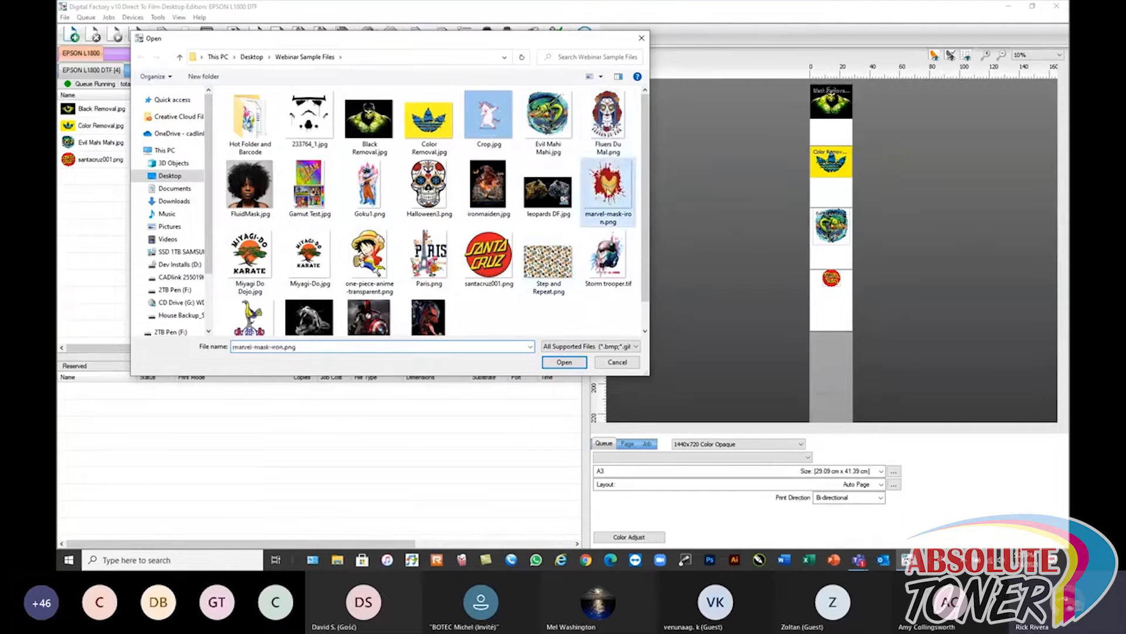
pyautogui.click(565, 362)
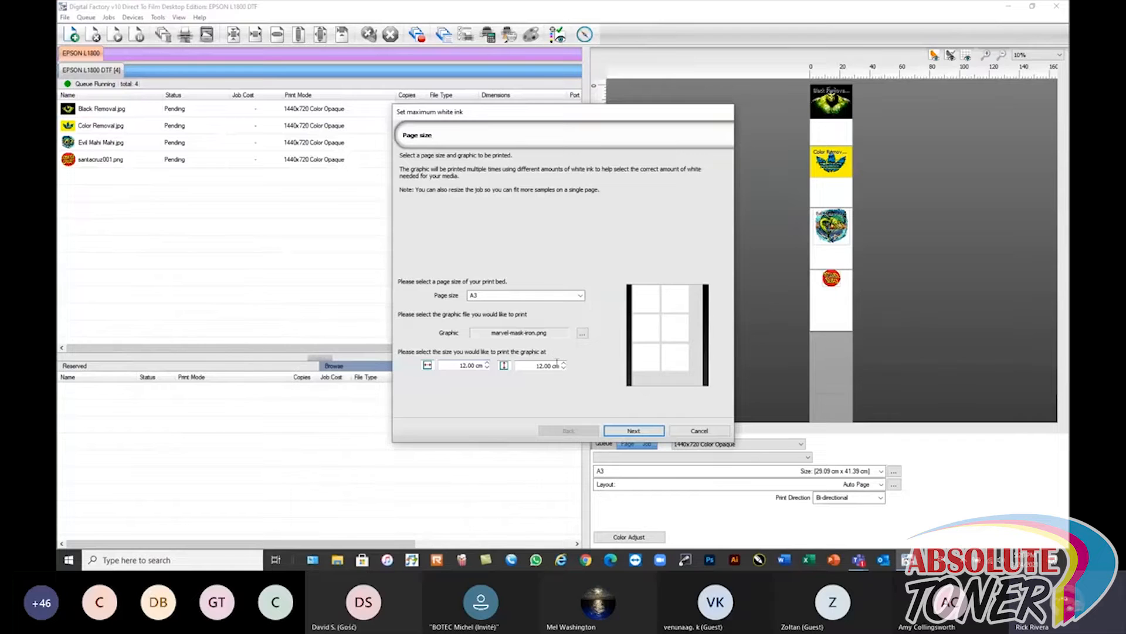
# - Print the max white ink chart with the 12 cm graphic, from 50% to 100% in 10% increments
pyautogui.click(632, 432)
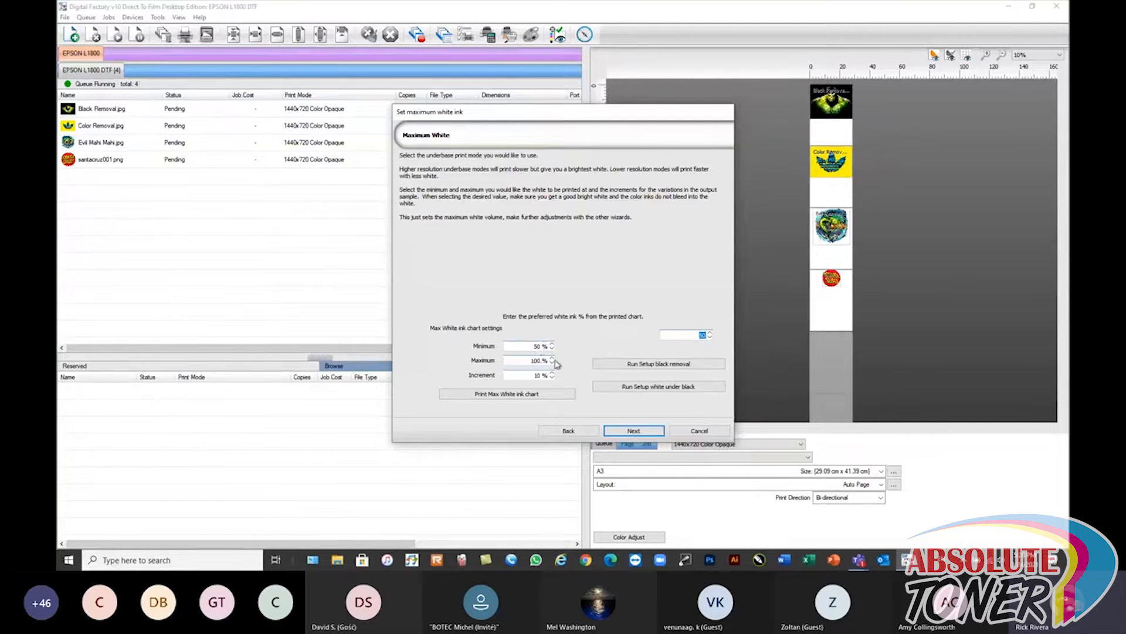
pyautogui.click(501, 396)
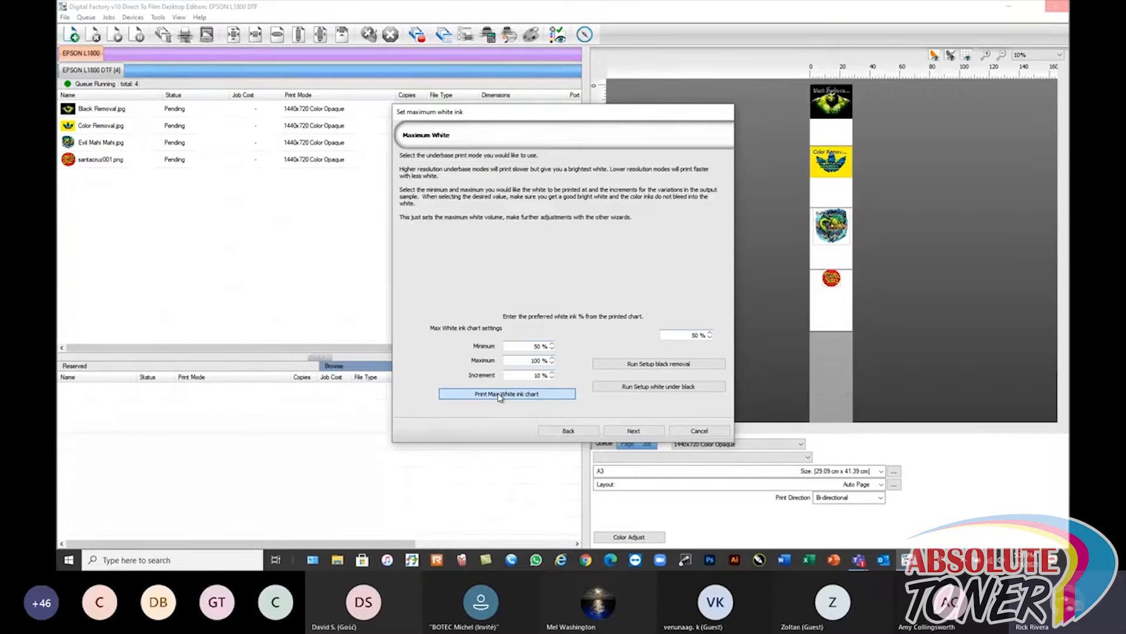
pyautogui.click(498, 394)
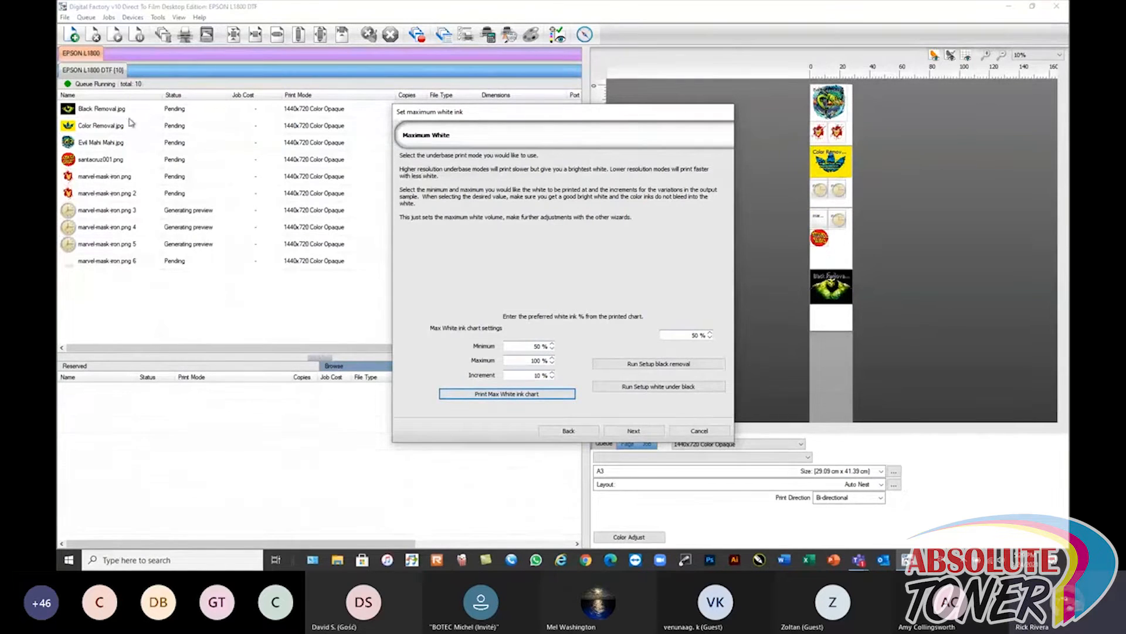
# - Remove Color Removal.jpg, Black Removal.jpg, Evil Mahi Mahi.jpg and santacruz001.png from the queue
pyautogui.moveTo(117, 111); pyautogui.dragTo(113, 137)
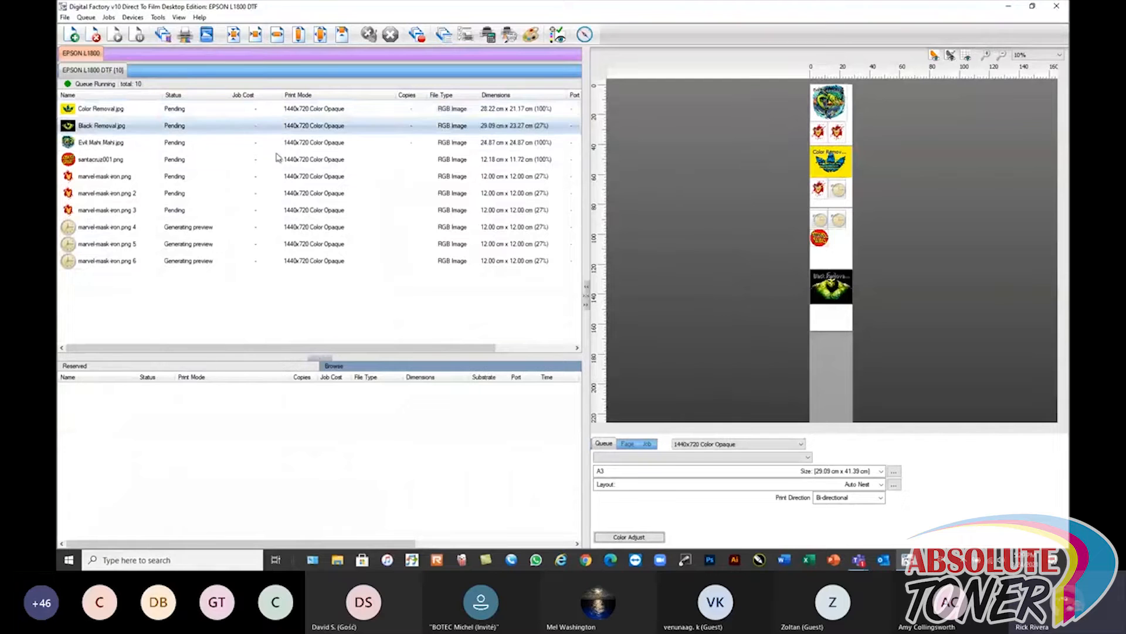
pyautogui.click(89, 112)
pyautogui.keyDown('shift'); pyautogui.click(95, 160); pyautogui.keyUp('shift')
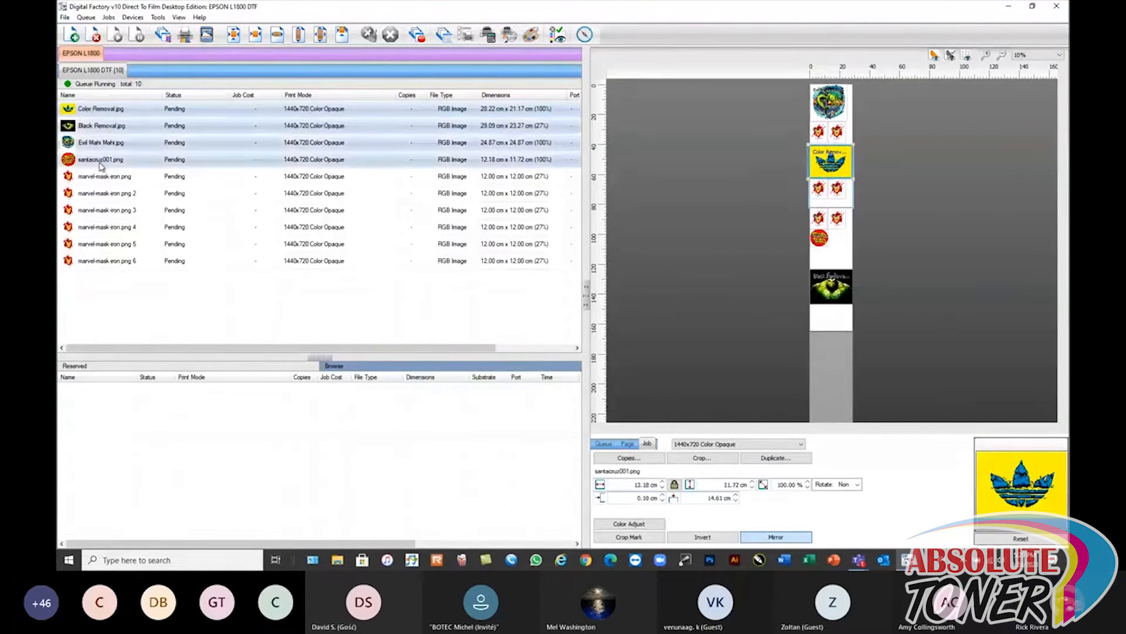
pyautogui.click(95, 36)
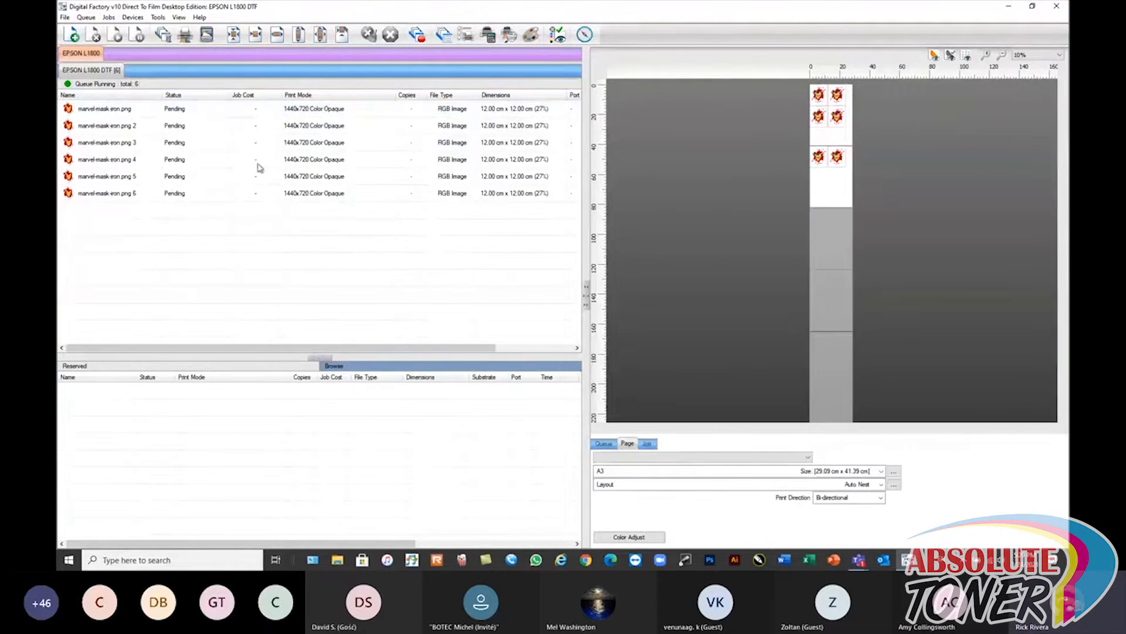
# - Select all six marvel-mask-iron.png chart jobs and remove them from the queue
pyautogui.click(187, 240)
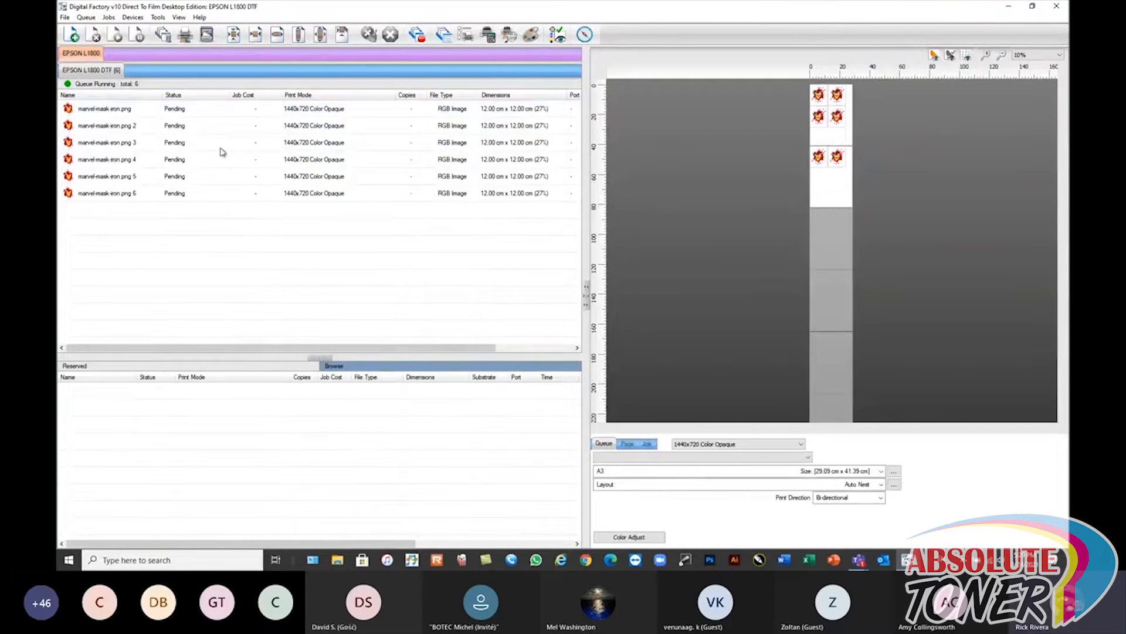
pyautogui.moveTo(171, 206); pyautogui.dragTo(113, 114)
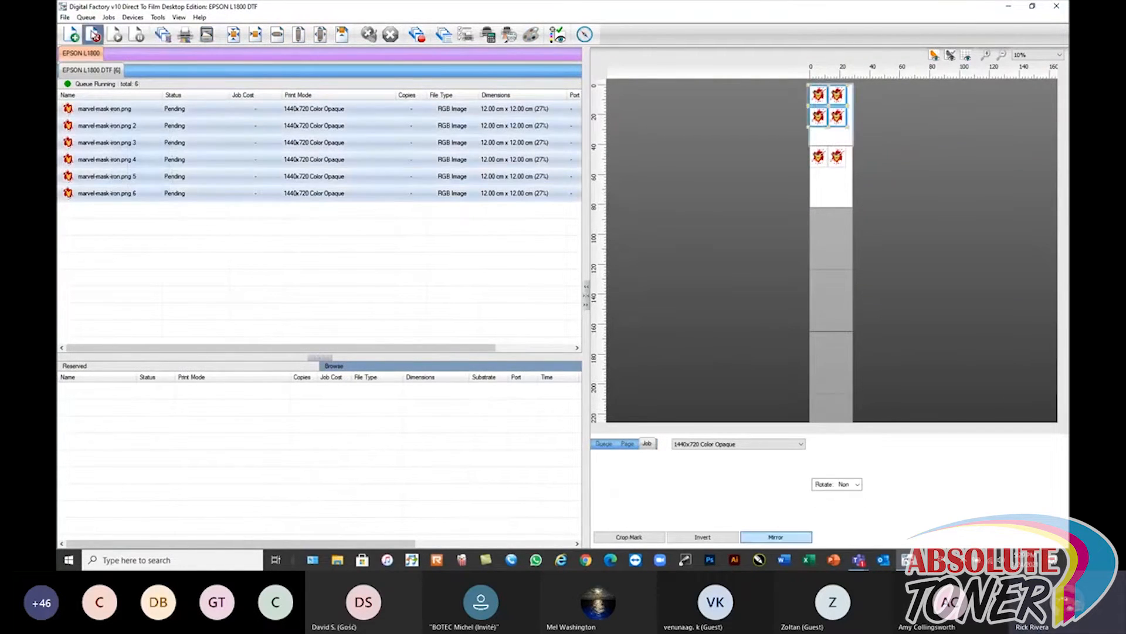
pyautogui.press('Delete')
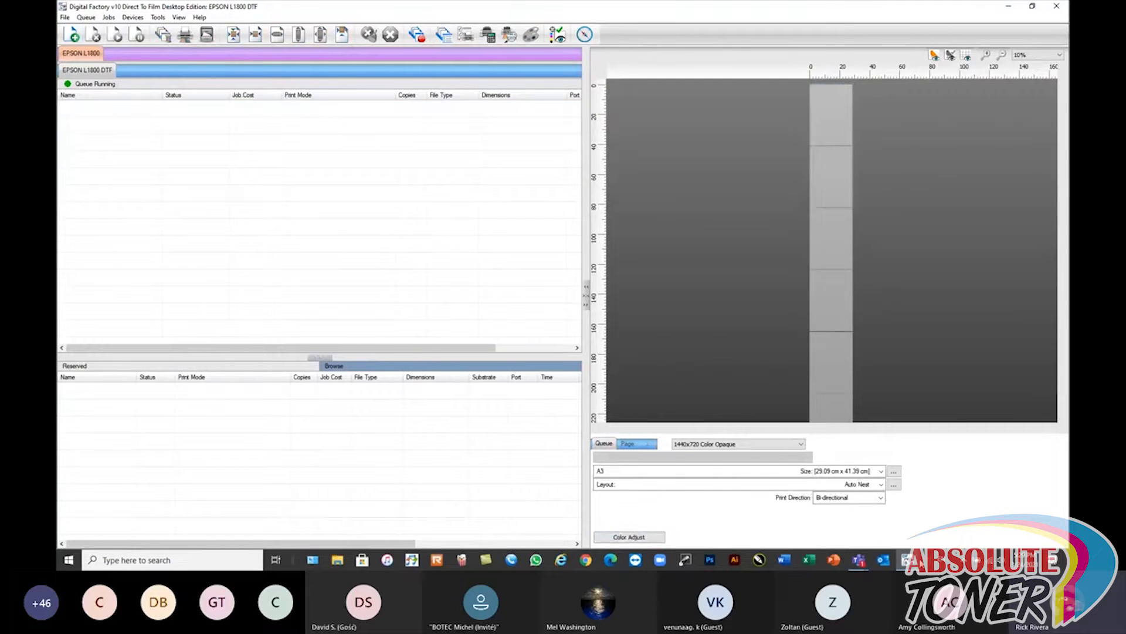
# - Return to the maximum white ink setup, set the graphic size to 10 x 10 cm, and print the white ink chart again
pyautogui.click(907, 560)
pyautogui.click(960, 514)
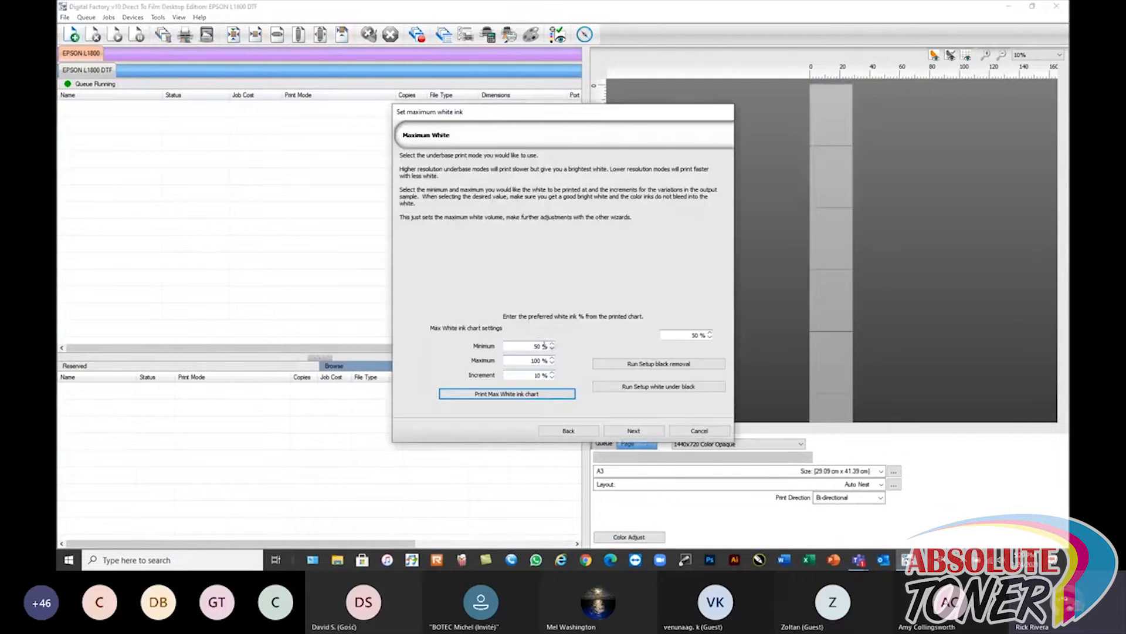
pyautogui.click(582, 431)
pyautogui.moveTo(462, 365); pyautogui.dragTo(561, 376)
pyautogui.write('10')
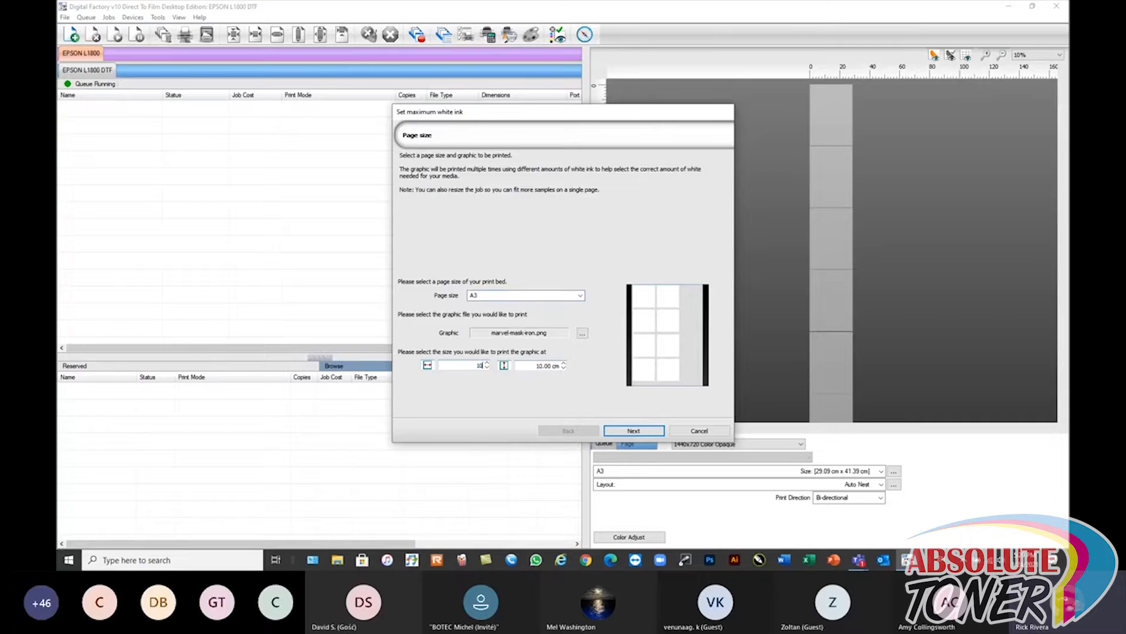
pyautogui.press('Tab')
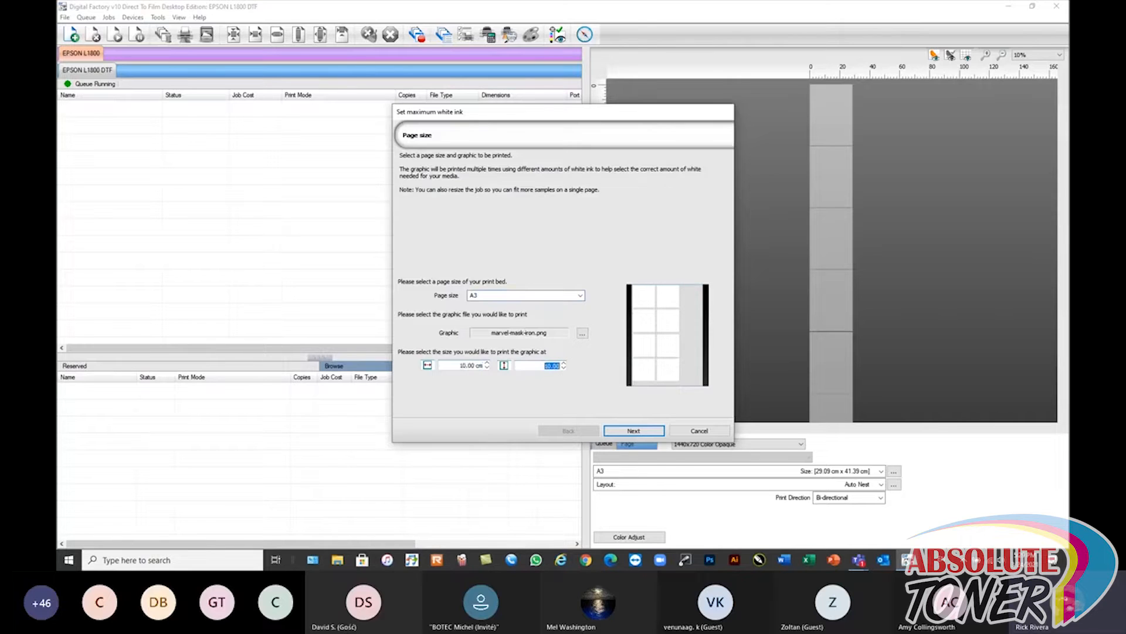
pyautogui.click(636, 431)
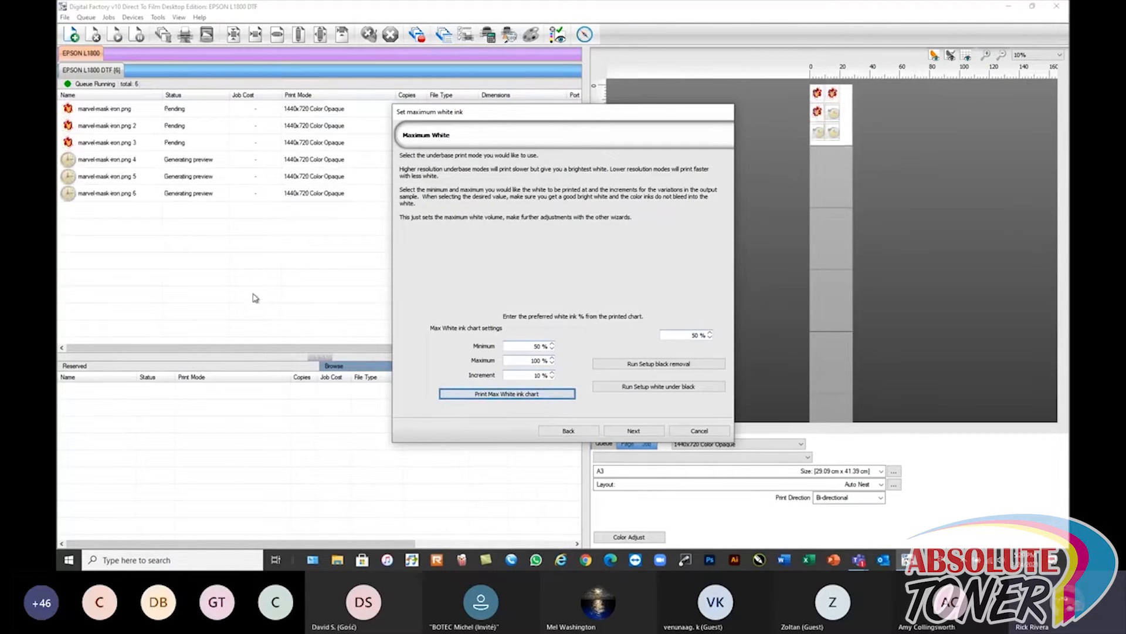
# - Examine the print mode and white ink percentage labels on the marvel-mask-iron.png chart samples in the page preview
pyautogui.click(179, 17)
pyautogui.click(174, 42)
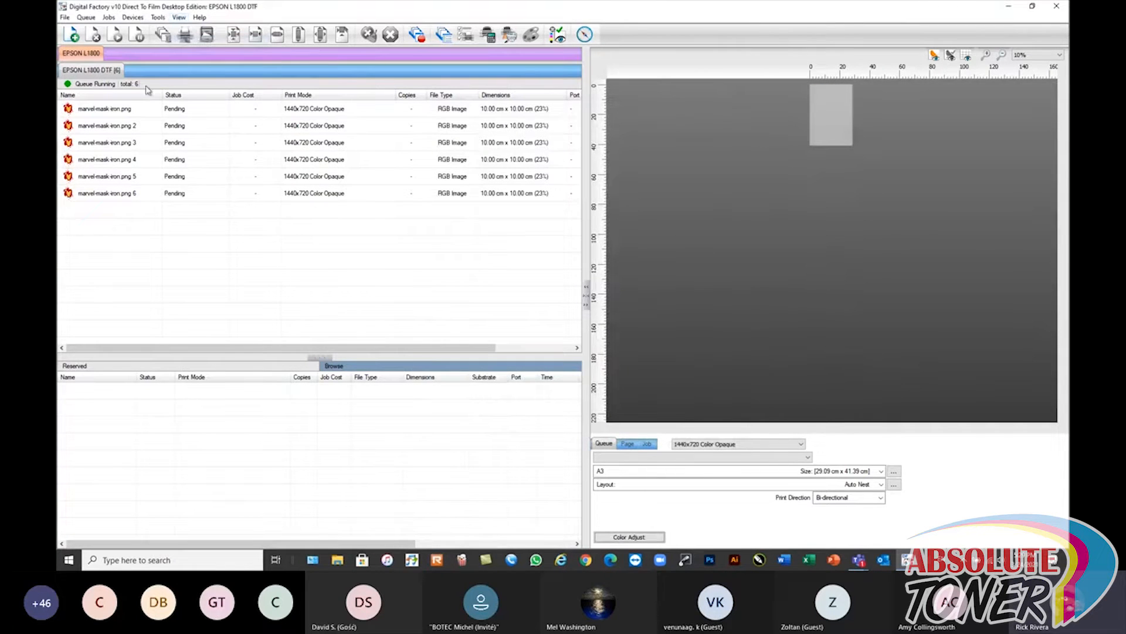
pyautogui.click(114, 110)
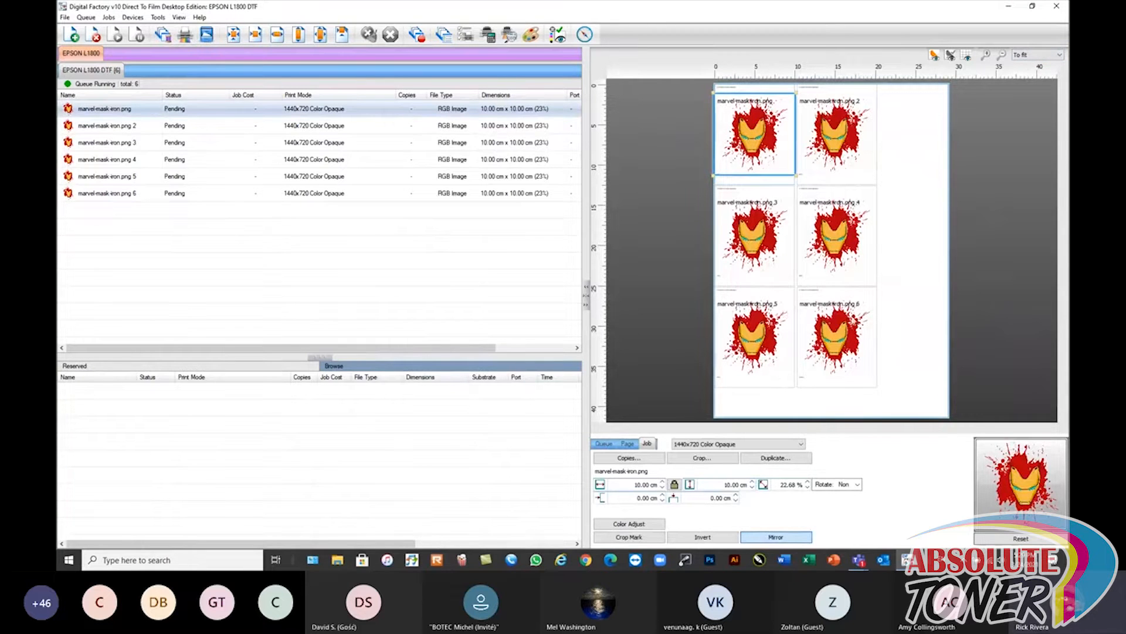
pyautogui.scroll(3, 801, 179)
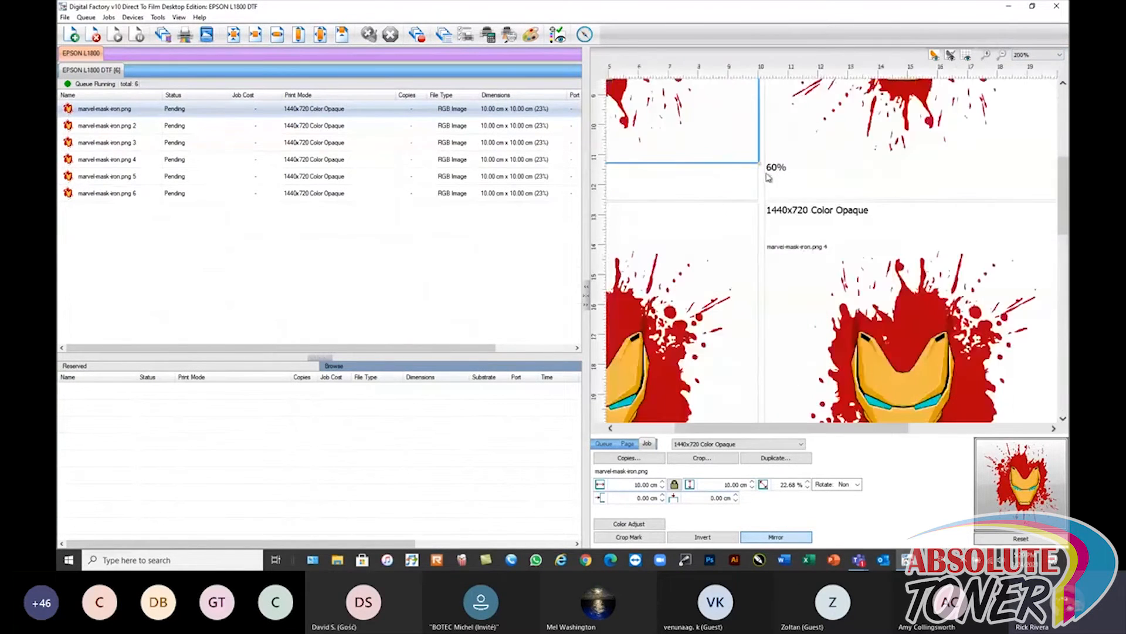
pyautogui.scroll(1, 769, 177)
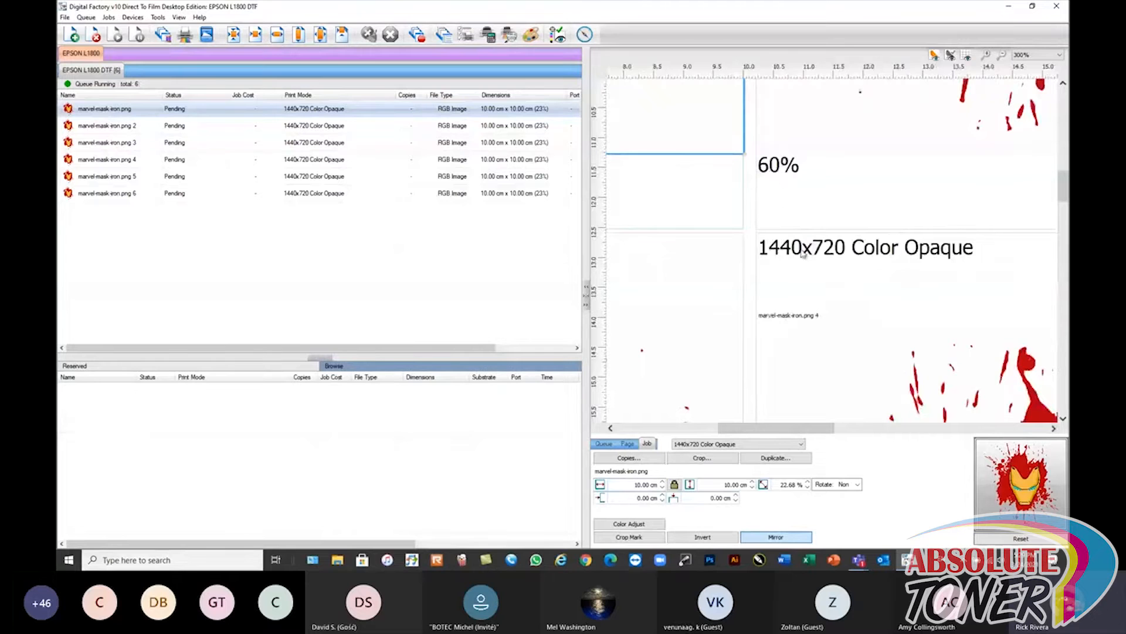
pyautogui.scroll(-2, 803, 253)
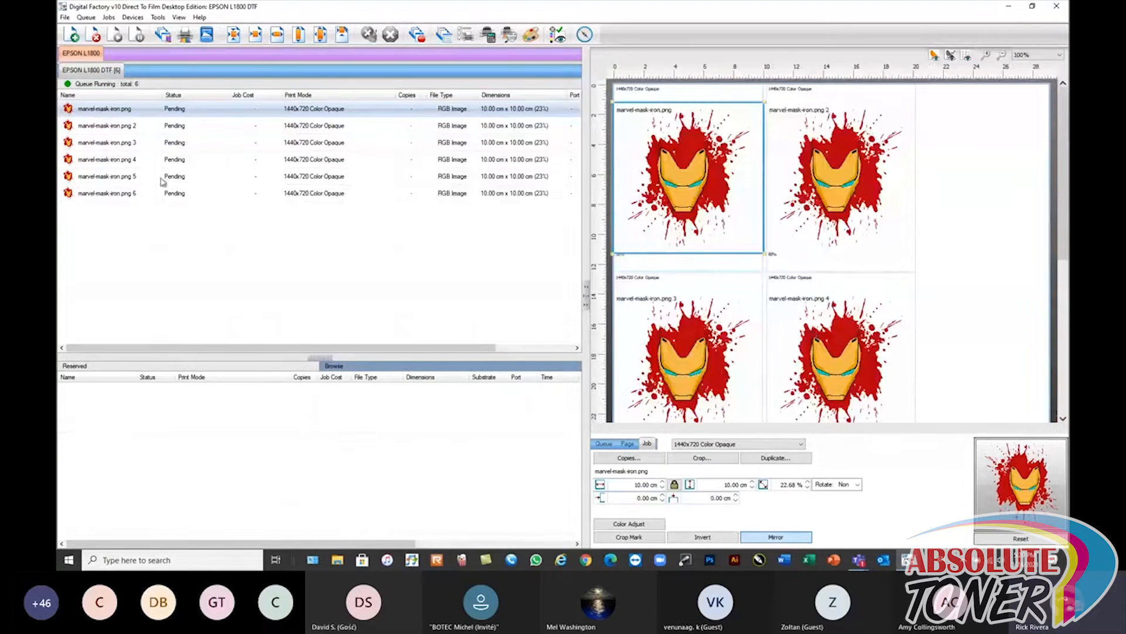
# - Select all six marvel-mask-iron.png chart jobs, process them with RIP Only, and check the spooled page's job details
pyautogui.moveTo(161, 199); pyautogui.dragTo(76, 111)
pyautogui.rightClick(77, 111)
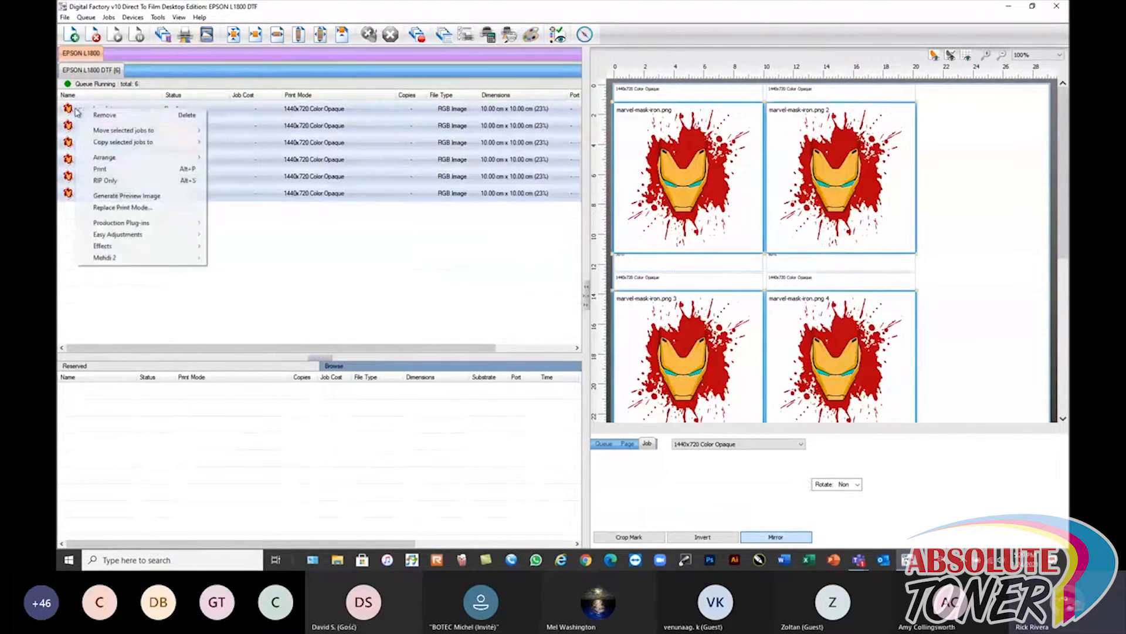
pyautogui.click(115, 181)
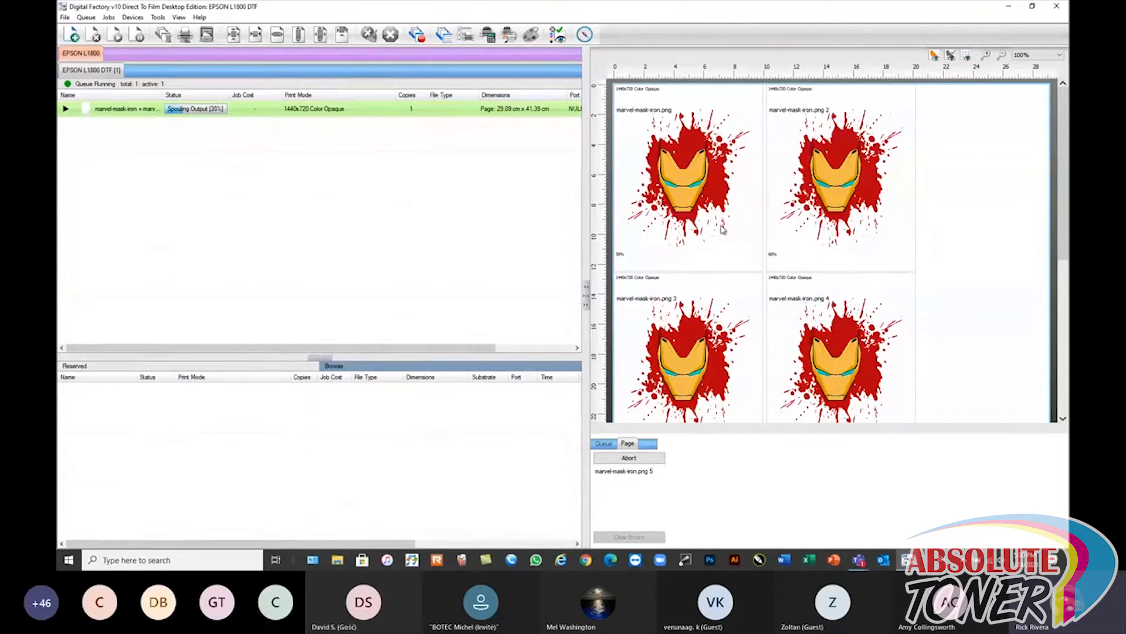
pyautogui.scroll(-1, 807, 281)
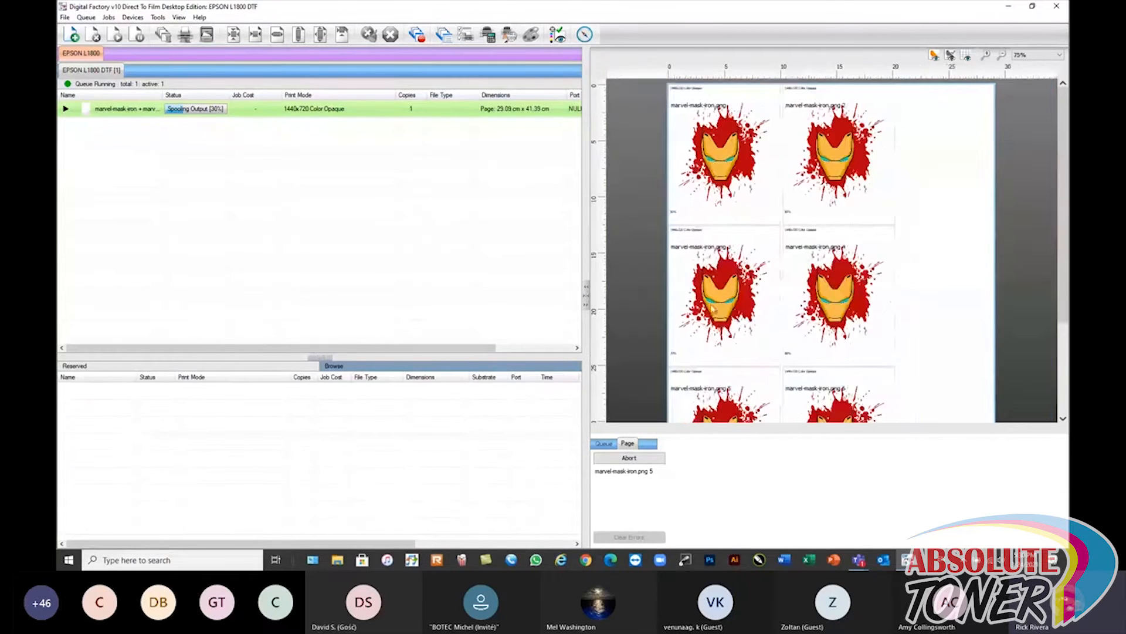
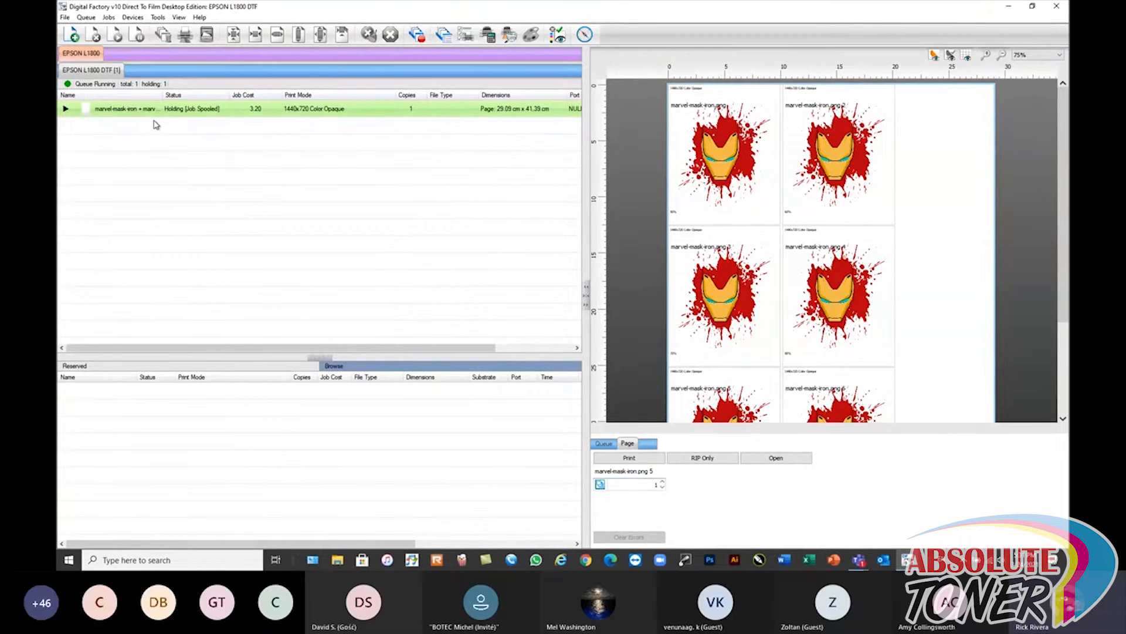
pyautogui.moveTo(131, 112)
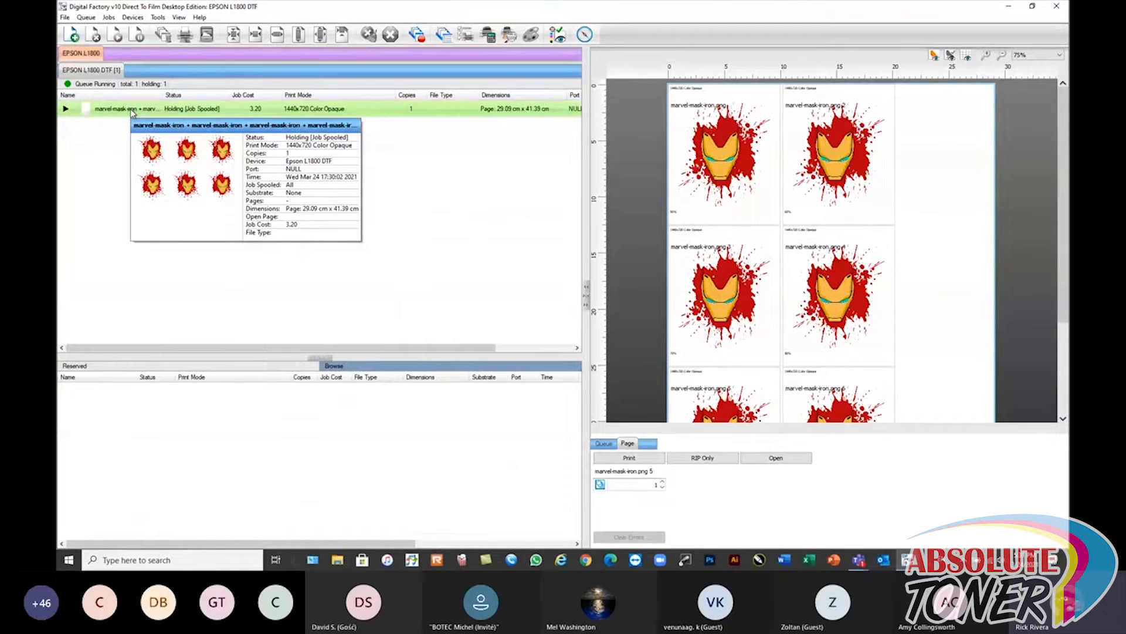
# - Open the raw data view of the spooled marvel-mask-iron page and show the whole page at 3.12%
pyautogui.rightClick(133, 112)
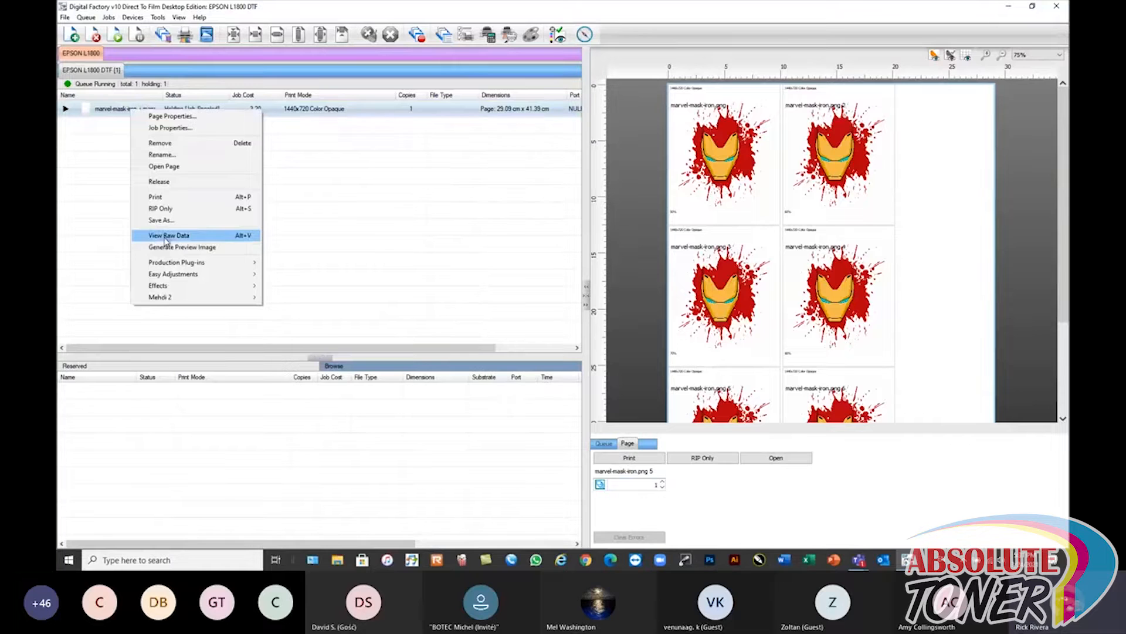
pyautogui.click(370, 232)
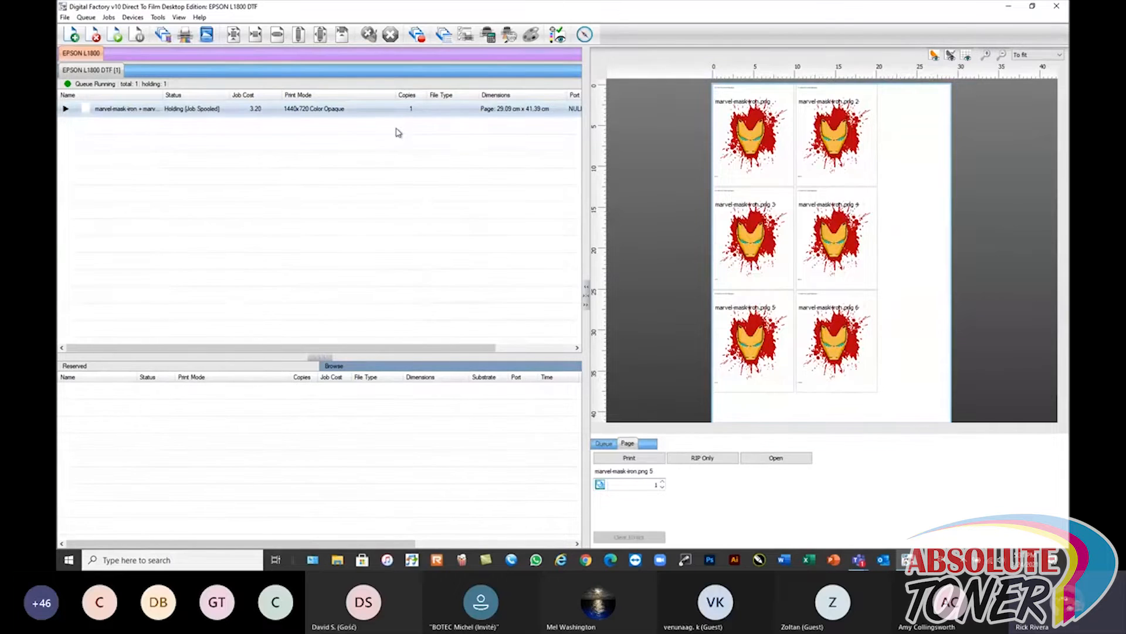
pyautogui.rightClick(166, 111)
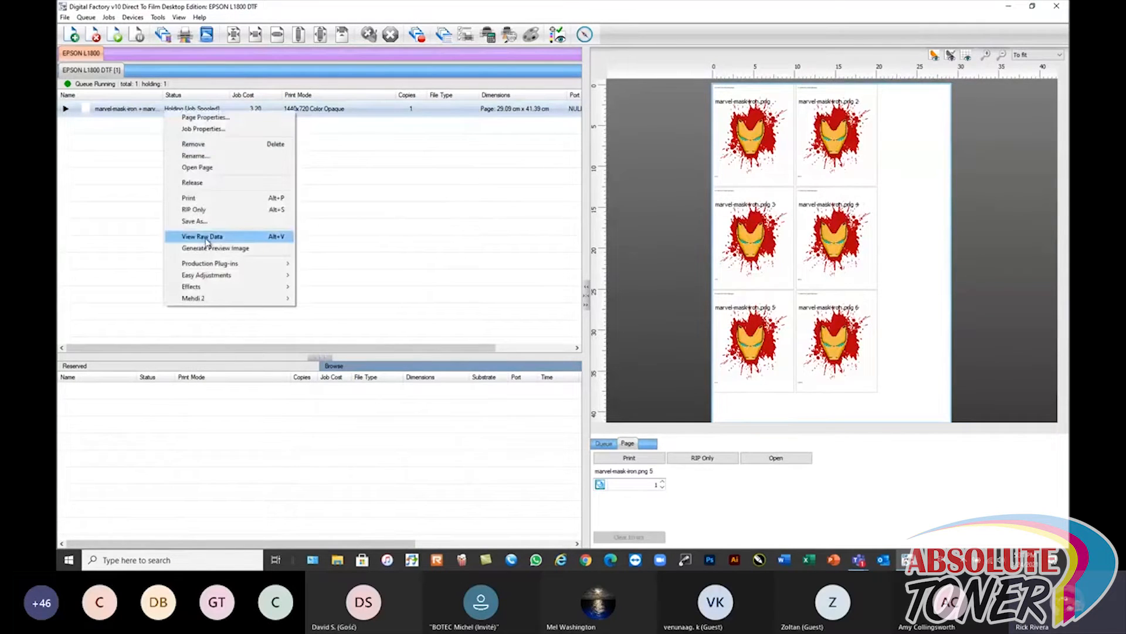
pyautogui.rightClick(134, 109)
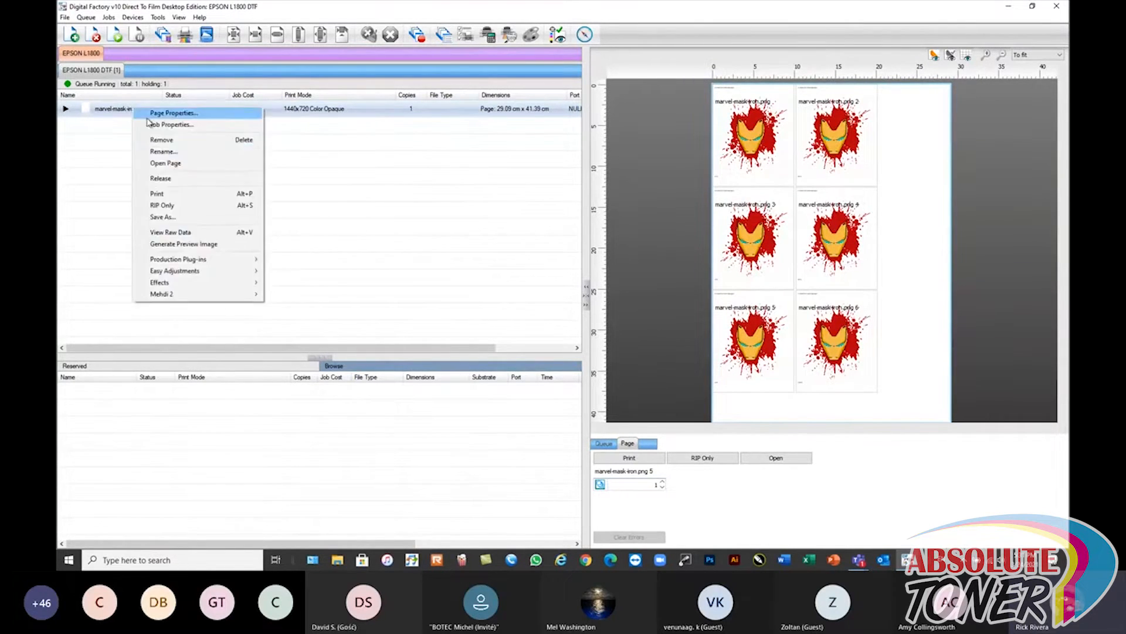
pyautogui.click(171, 233)
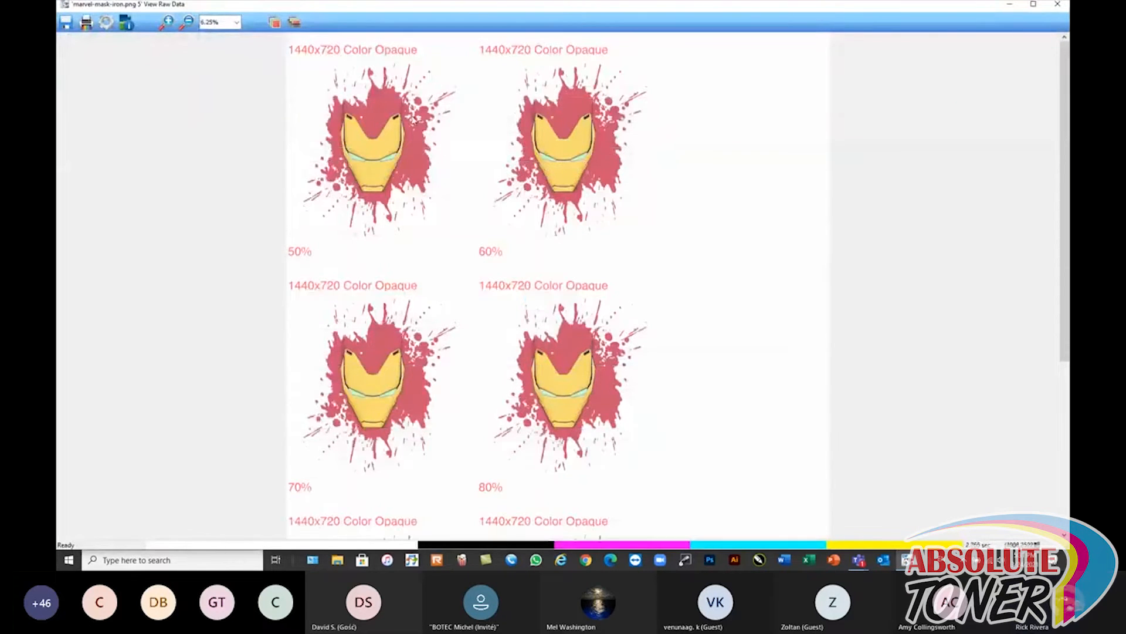
pyautogui.click(221, 26)
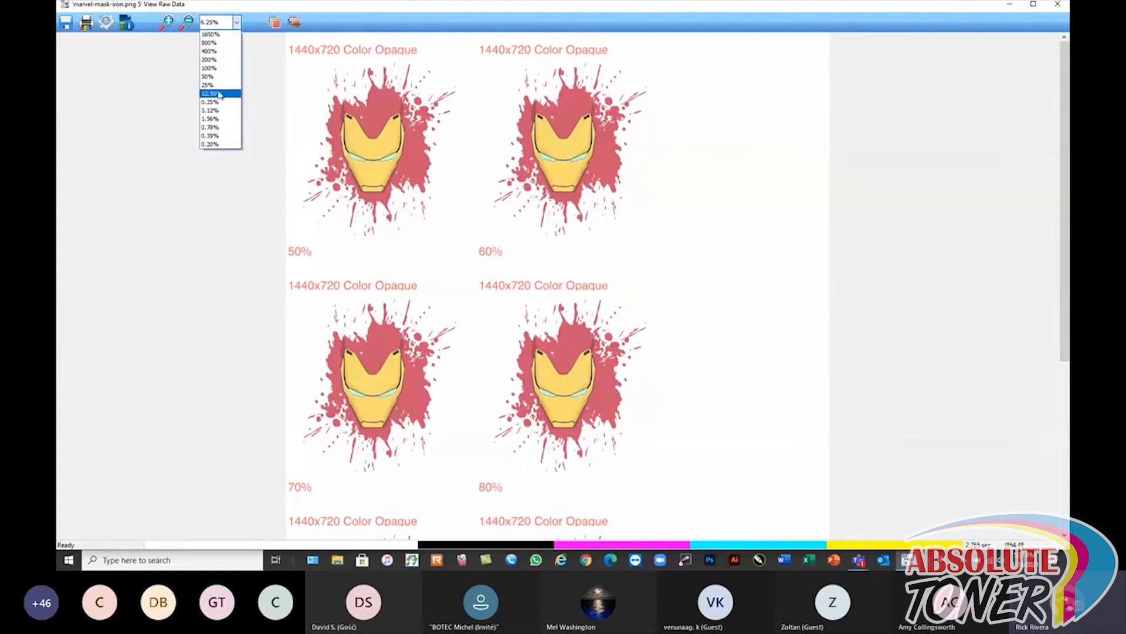
pyautogui.click(215, 108)
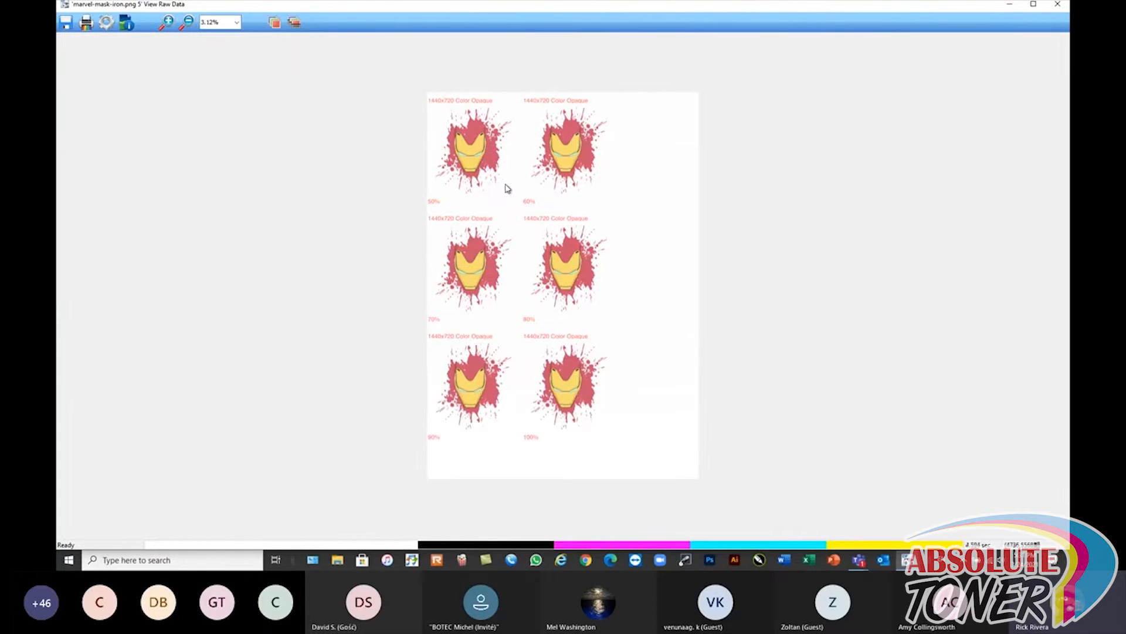
# - Restore the raw data view to a smaller window over the queue and open the film selection beside it
pyautogui.click(1034, 6)
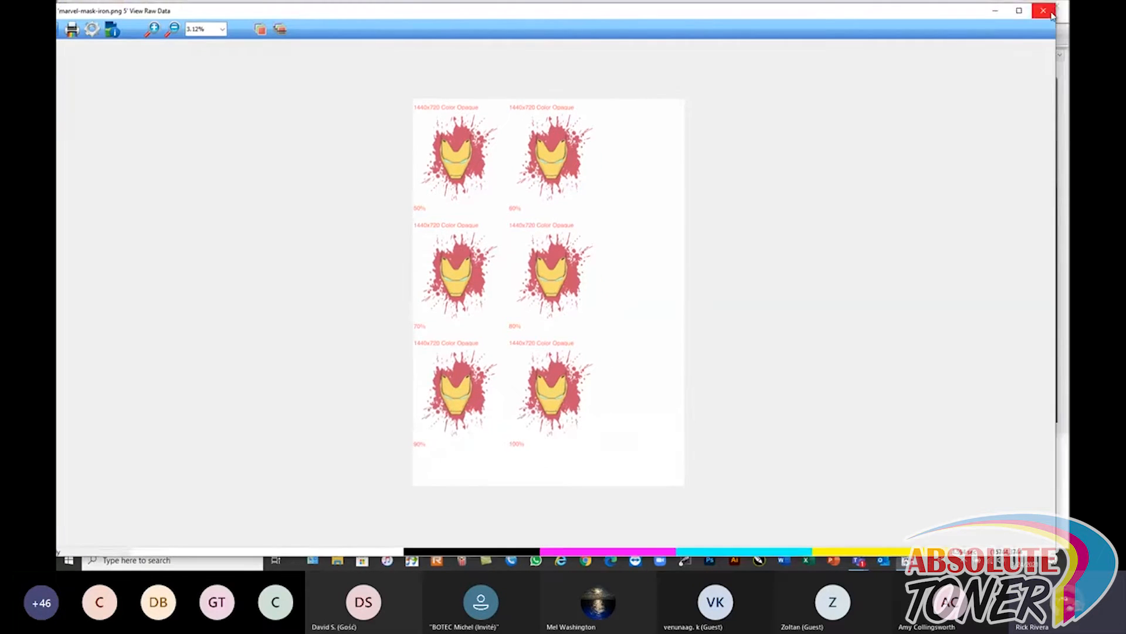
pyautogui.moveTo(1056, 4); pyautogui.dragTo(494, 73)
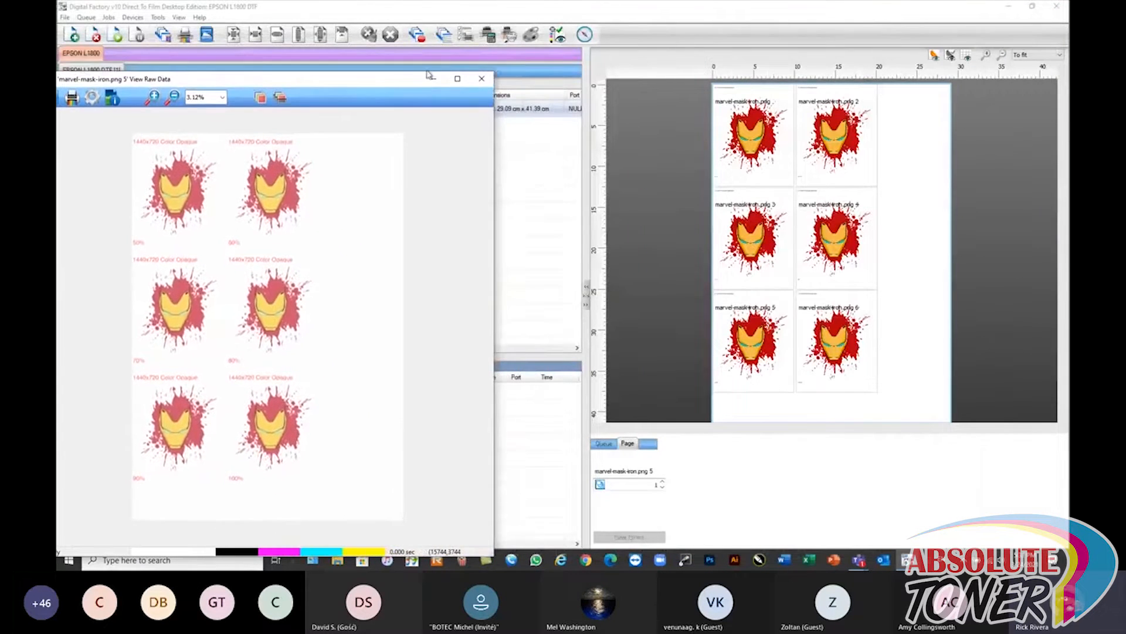
pyautogui.moveTo(368, 81); pyautogui.dragTo(607, 25)
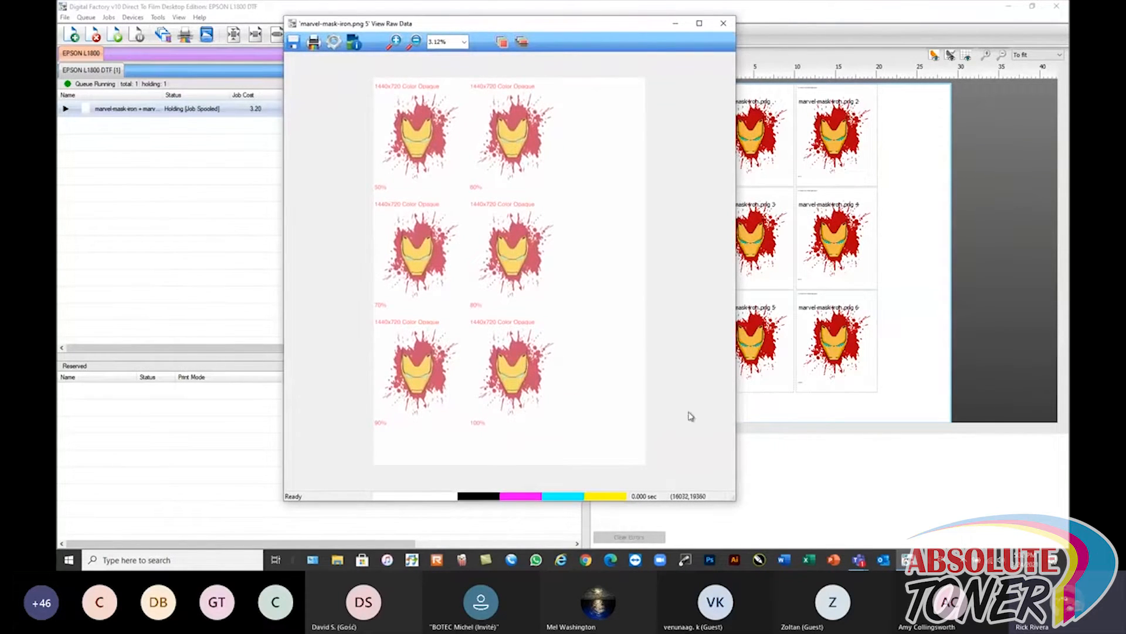
pyautogui.moveTo(735, 500); pyautogui.dragTo(816, 512)
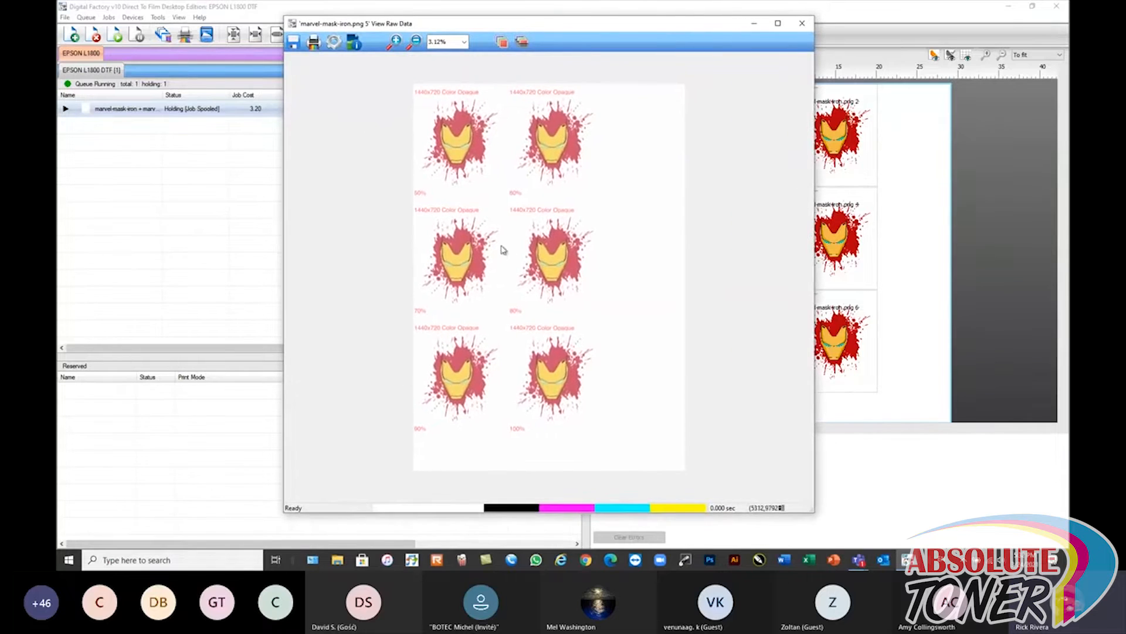
pyautogui.click(524, 43)
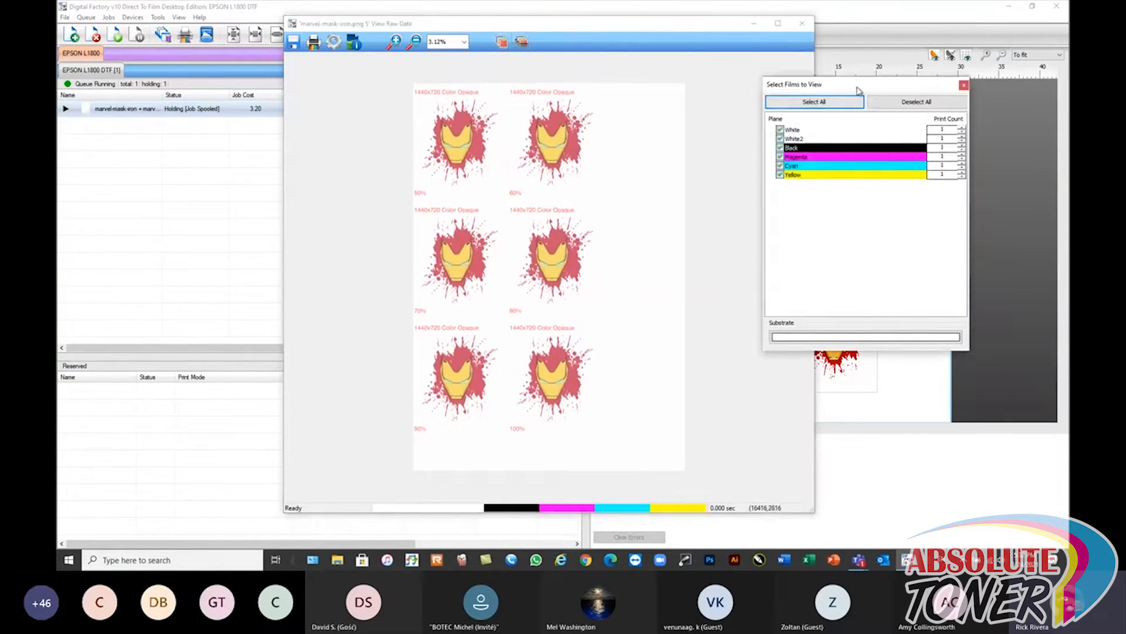
pyautogui.moveTo(859, 90); pyautogui.dragTo(801, 68)
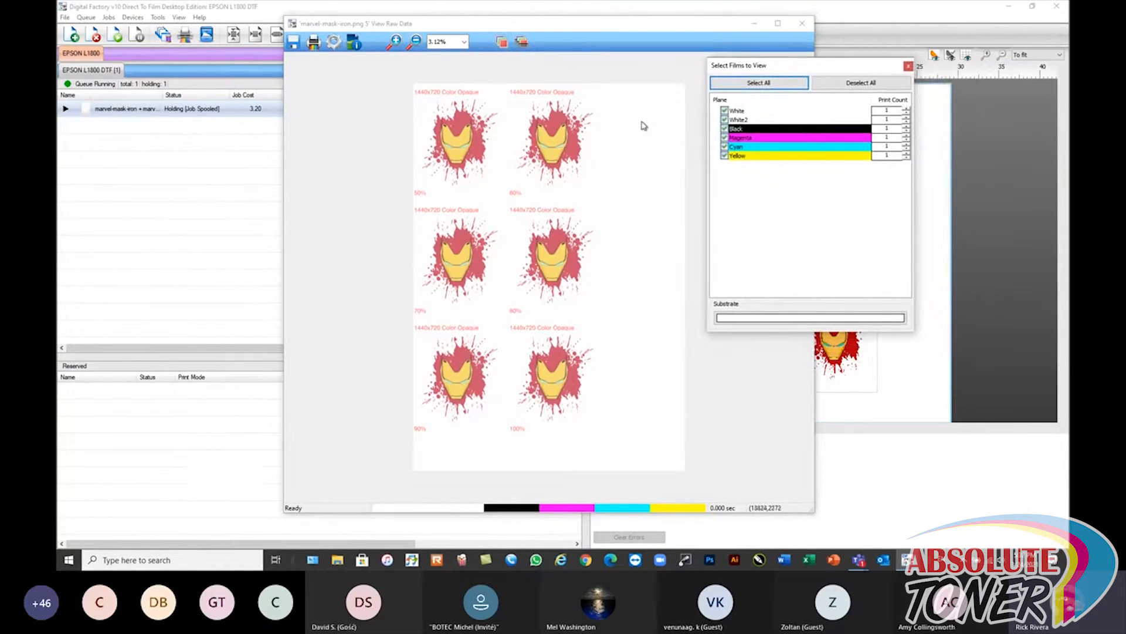
# - Display only the White and White2 films of the page and show their ink in dark shades
pyautogui.click(859, 84)
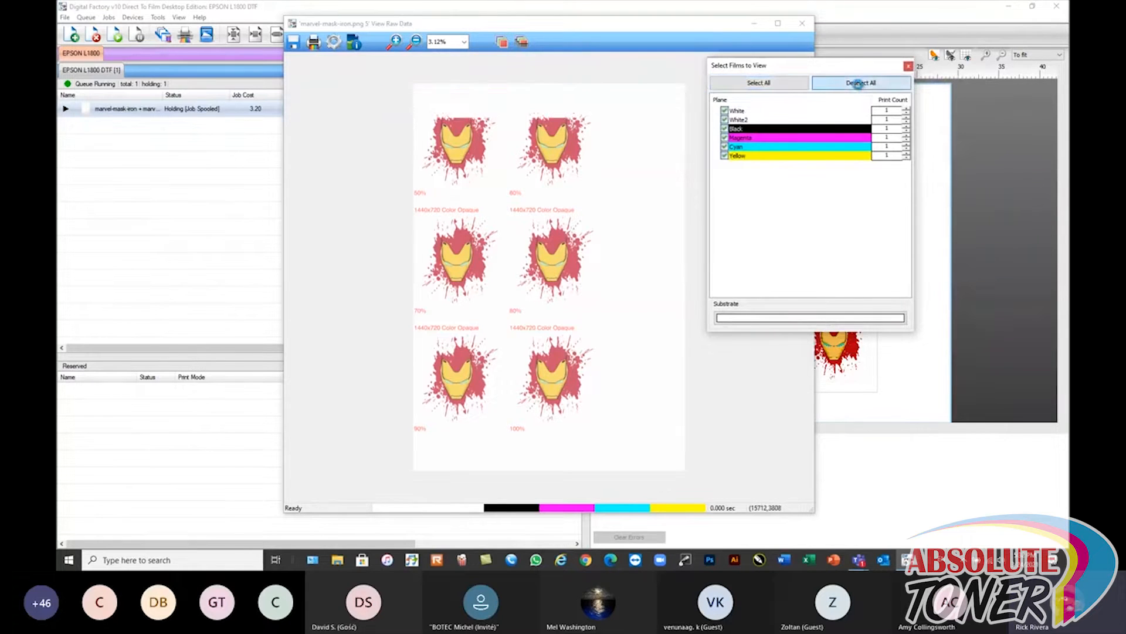
pyautogui.click(724, 110)
pyautogui.click(724, 120)
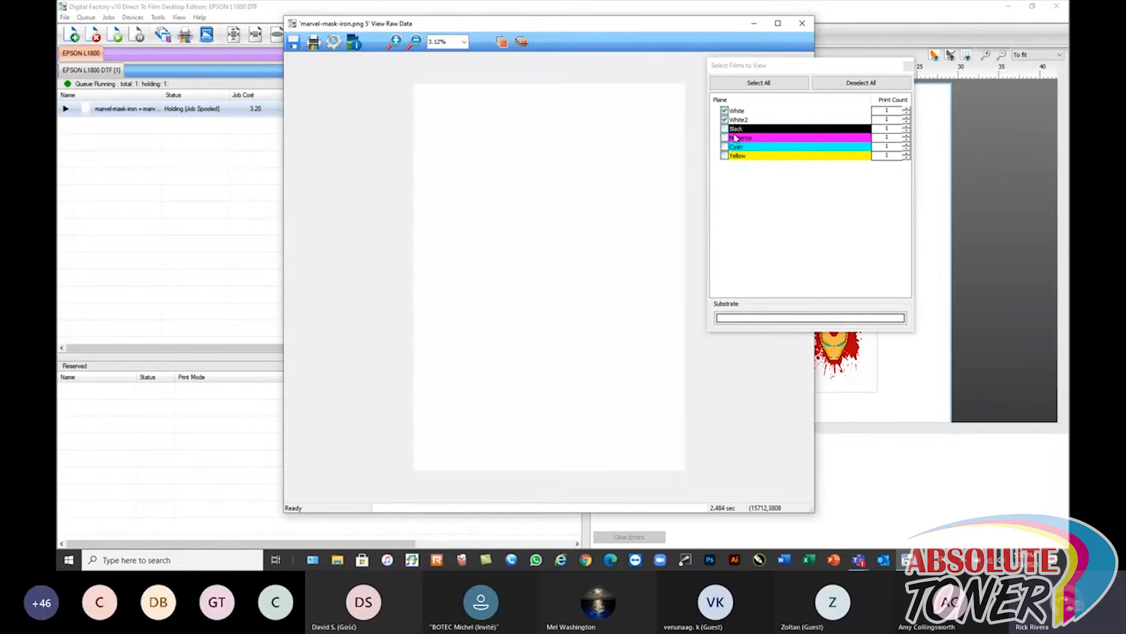
pyautogui.click(524, 44)
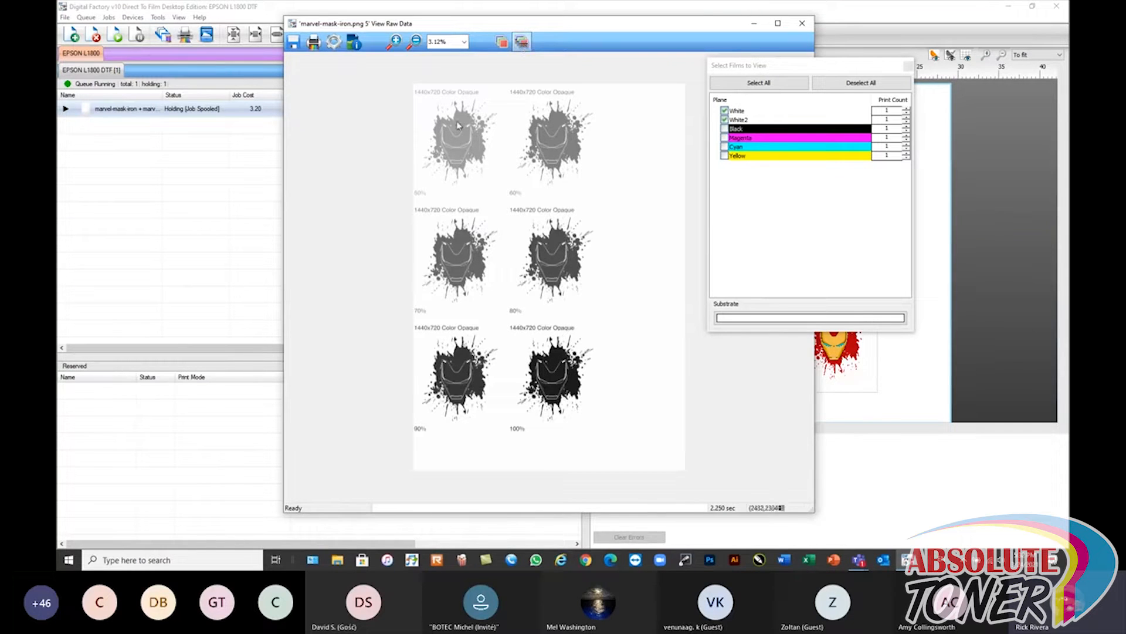
# - Maximize the raw data view and compare the white ink density of the samples from 50% to 100%
pyautogui.click(779, 24)
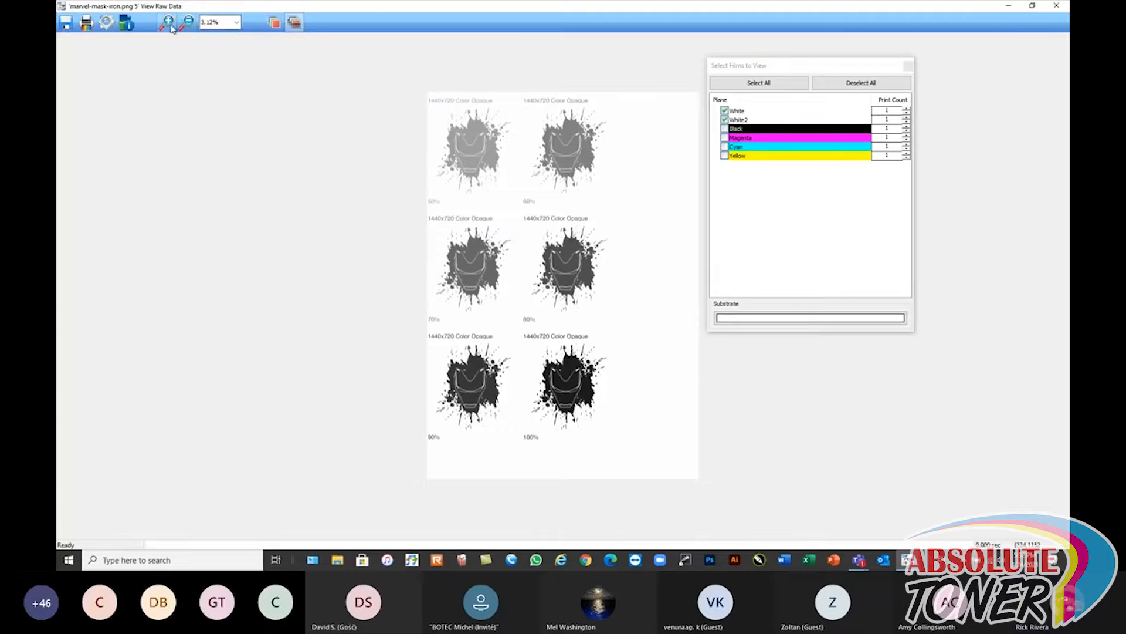
pyautogui.click(403, 92)
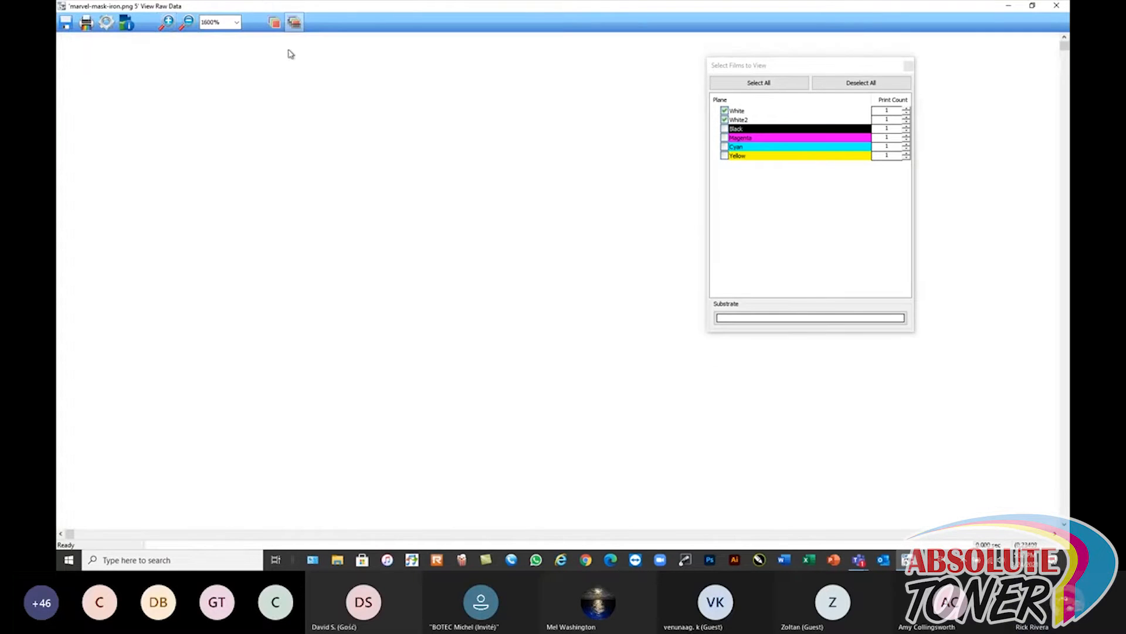
pyautogui.click(230, 24)
pyautogui.click(229, 102)
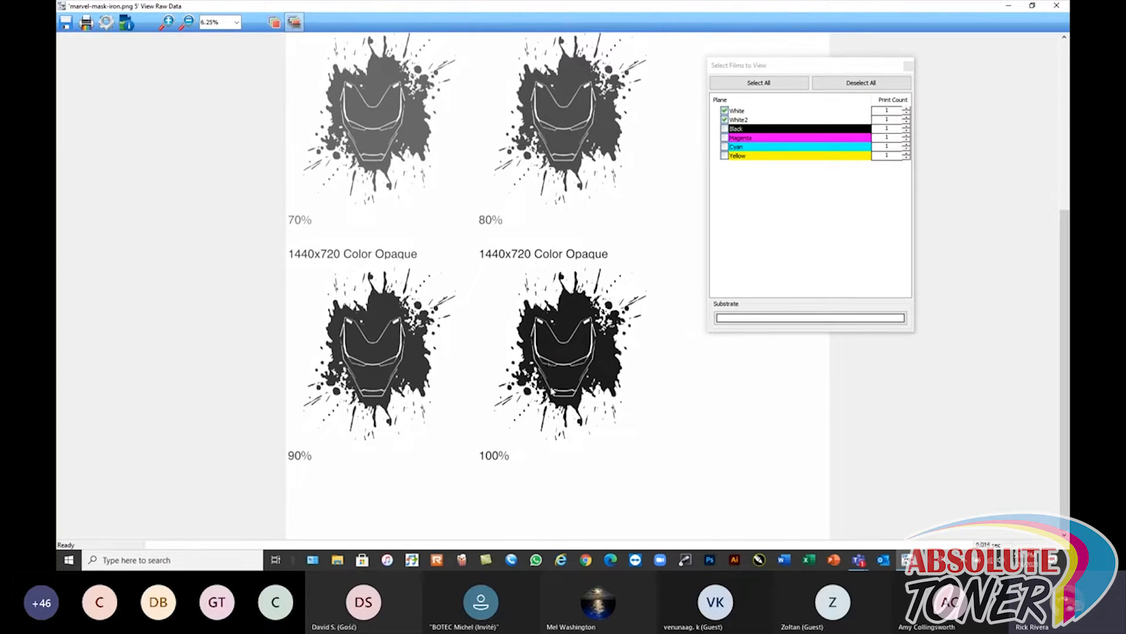
pyautogui.moveTo(1067, 280); pyautogui.dragTo(1067, 221)
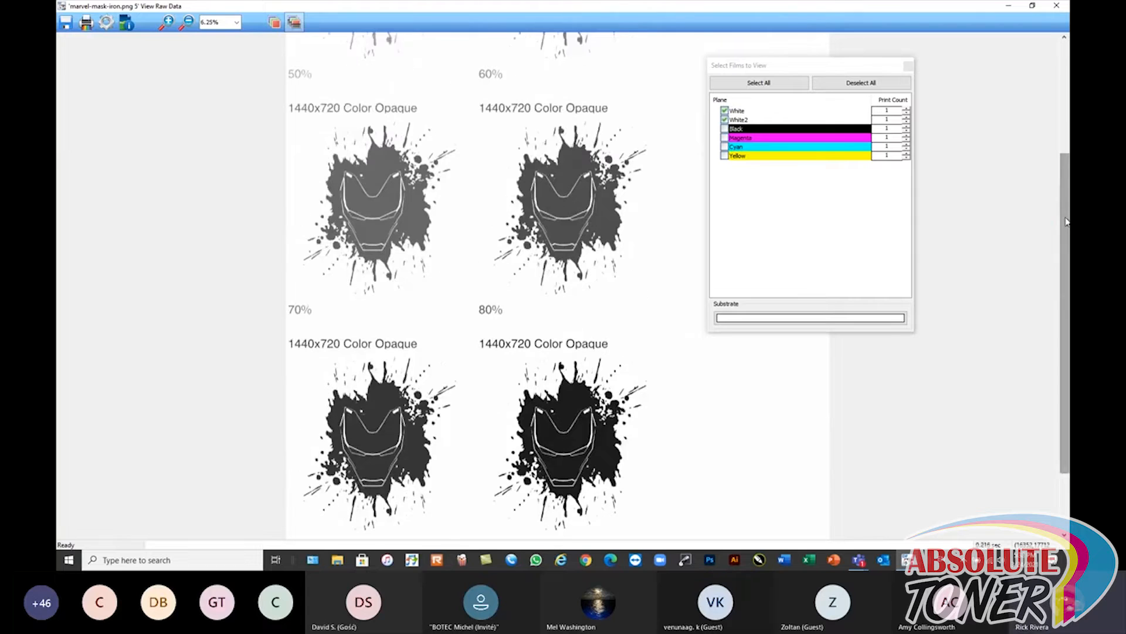
pyautogui.click(1064, 37)
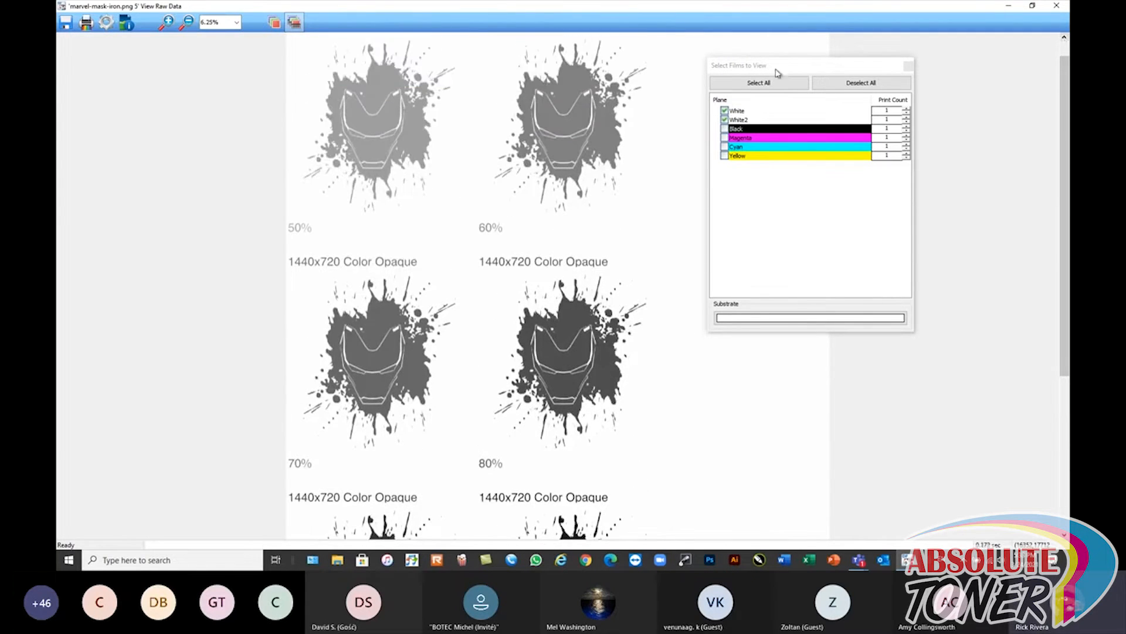
pyautogui.click(229, 22)
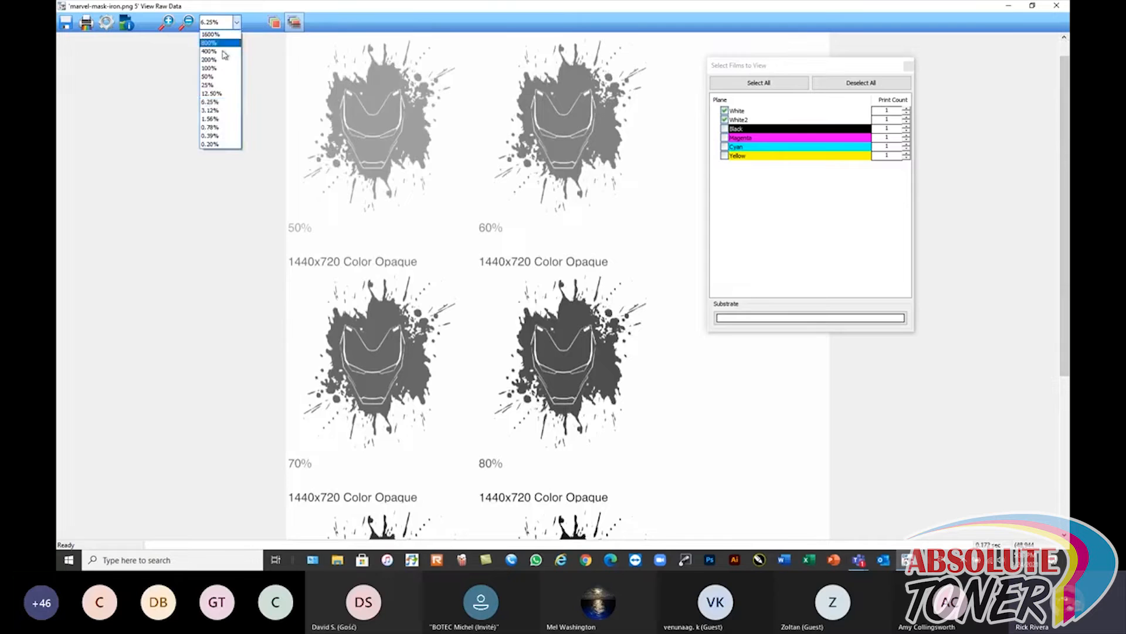
pyautogui.click(208, 110)
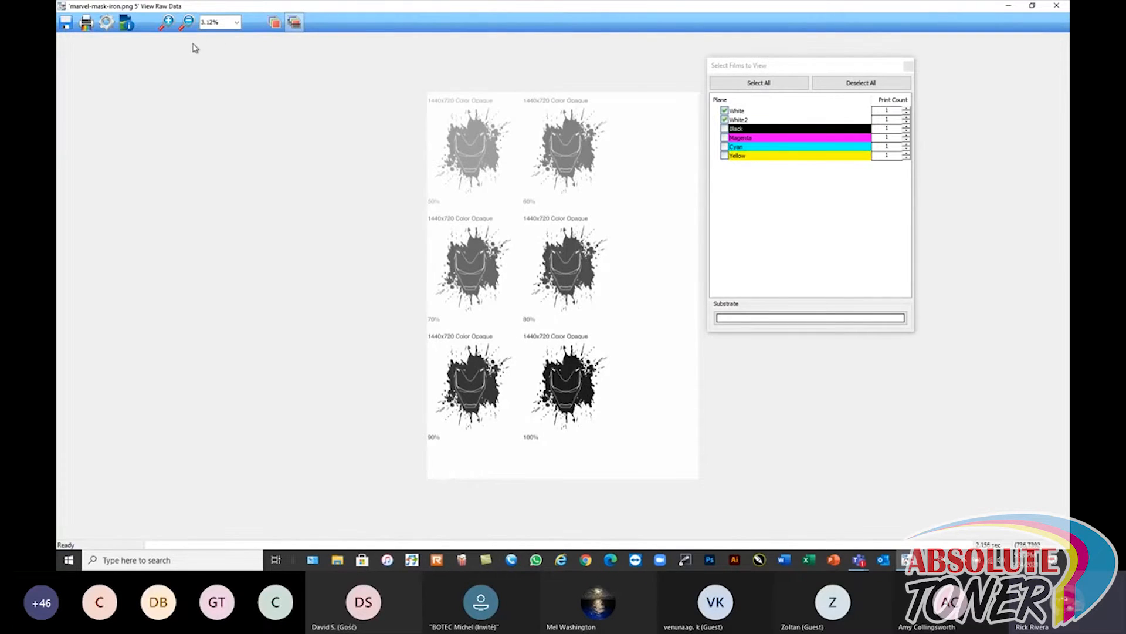
# - Examine the white ink rendering of the 70% to 100% samples and the 1440x720 Color Opaque label up close
pyautogui.click(167, 24)
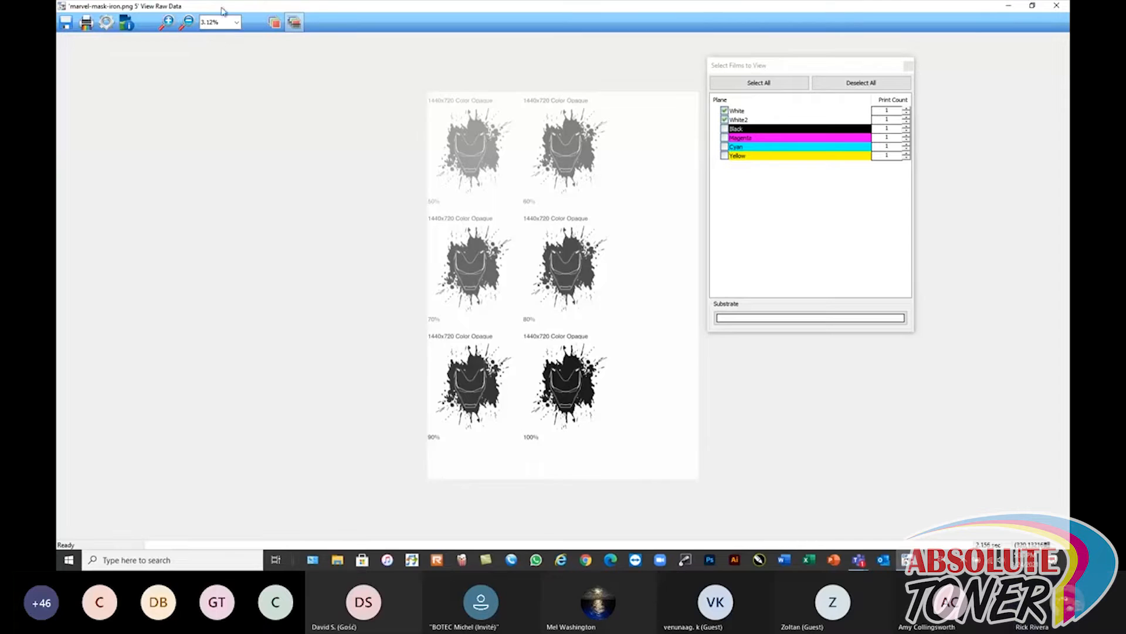
pyautogui.click(211, 22)
pyautogui.click(218, 100)
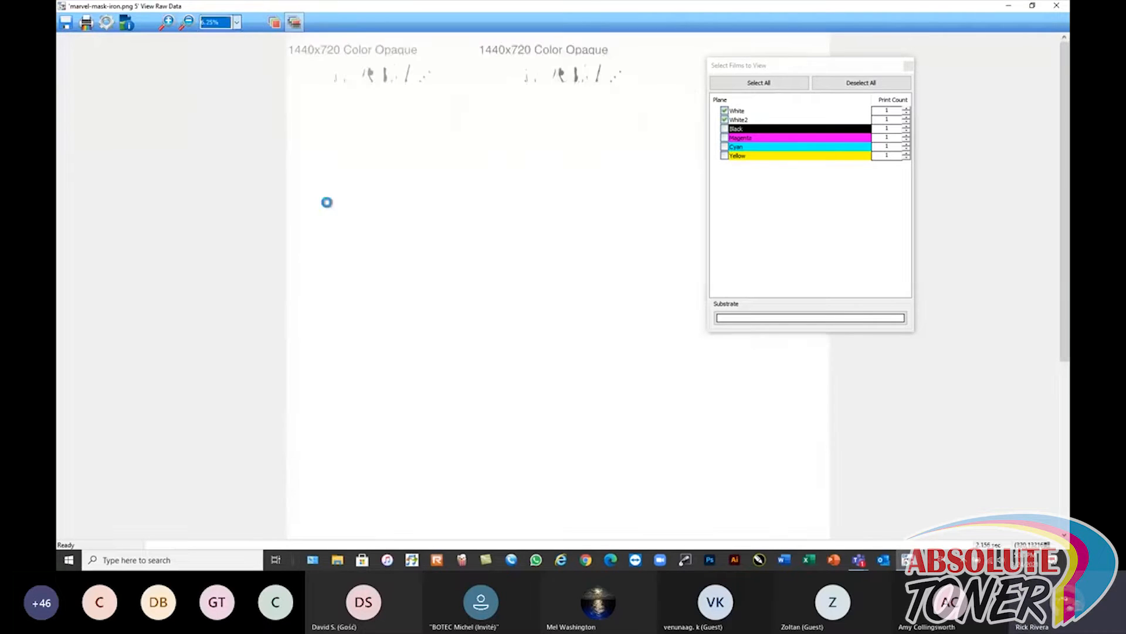
pyautogui.scroll(-1, 726, 364)
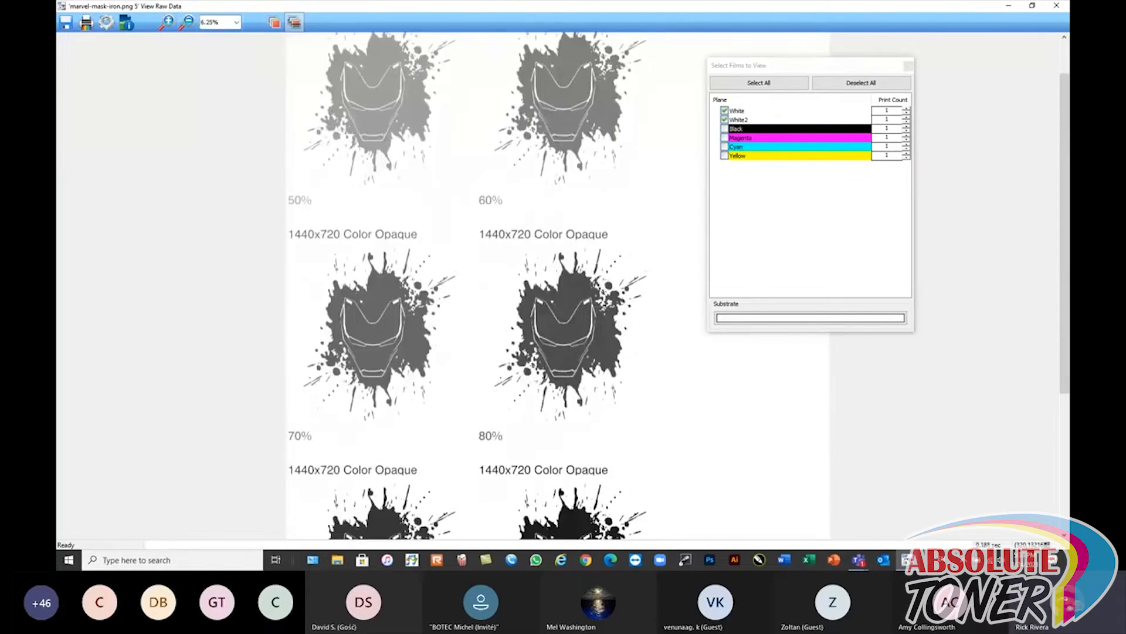
pyautogui.moveTo(1066, 368); pyautogui.dragTo(1065, 423)
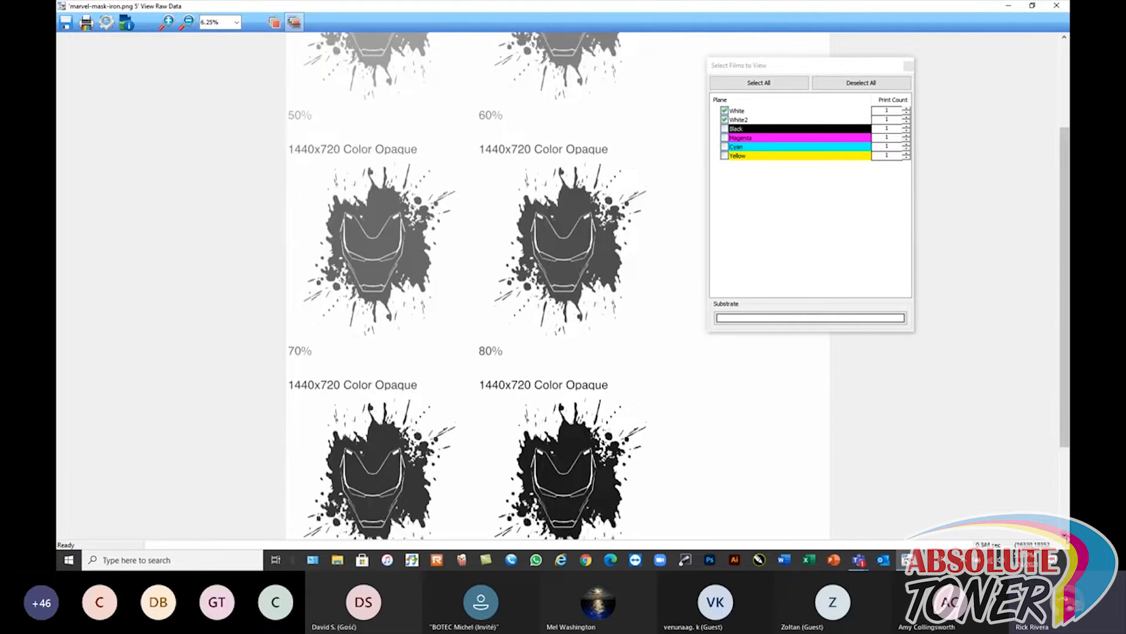
pyautogui.click(1064, 535)
pyautogui.click(1064, 535)
pyautogui.click(166, 22)
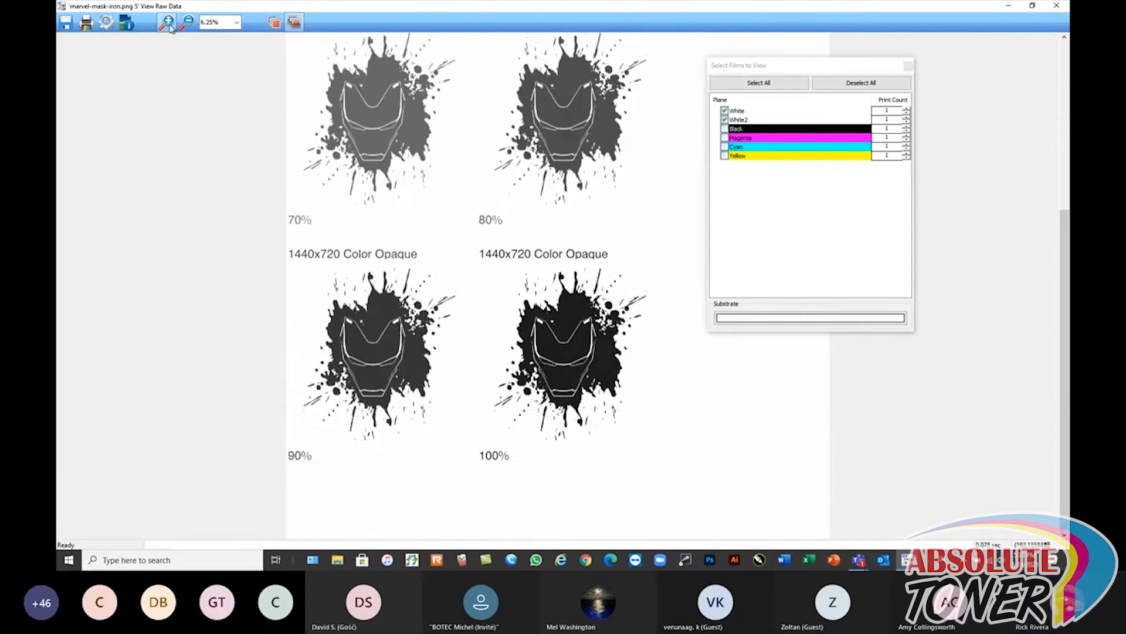
pyautogui.click(309, 254)
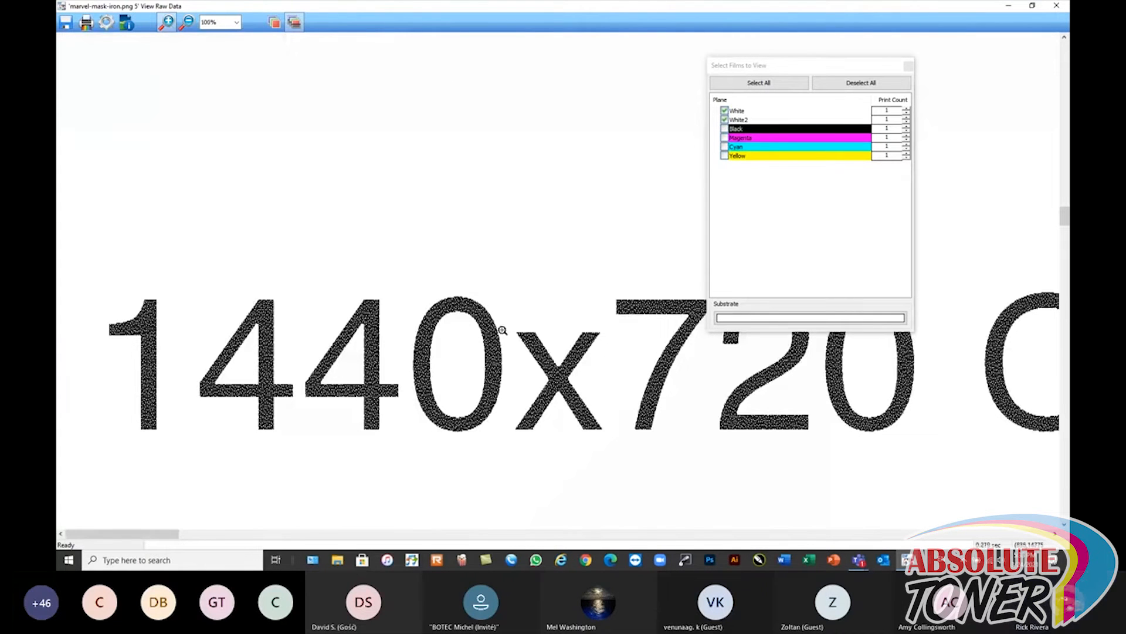
pyautogui.click(186, 22)
pyautogui.click(460, 298)
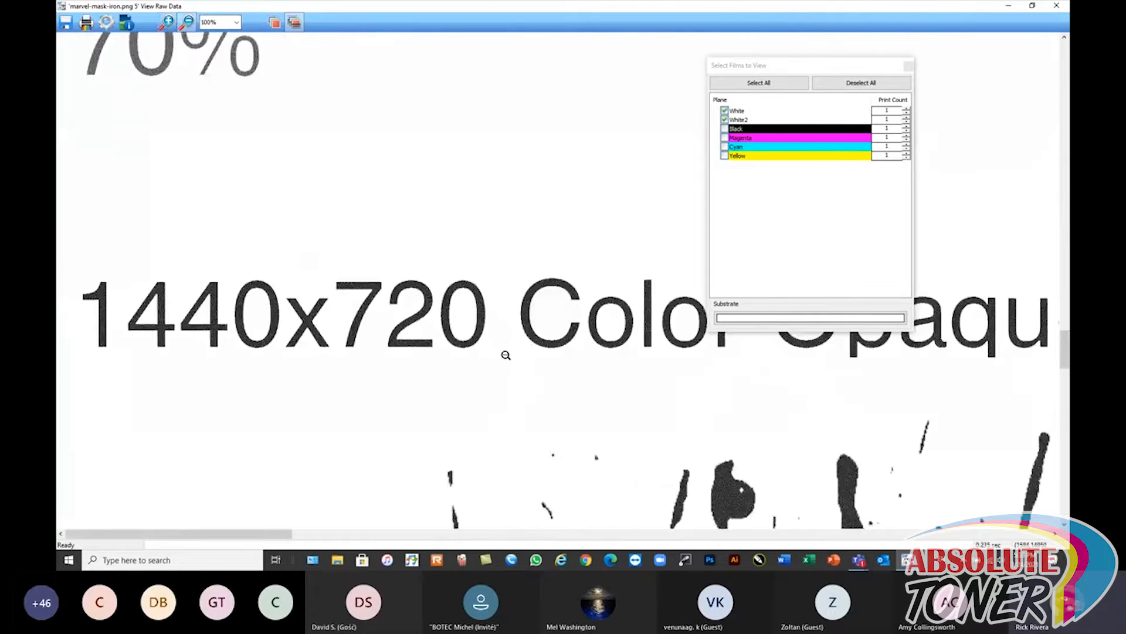
pyautogui.click(503, 355)
pyautogui.click(648, 462)
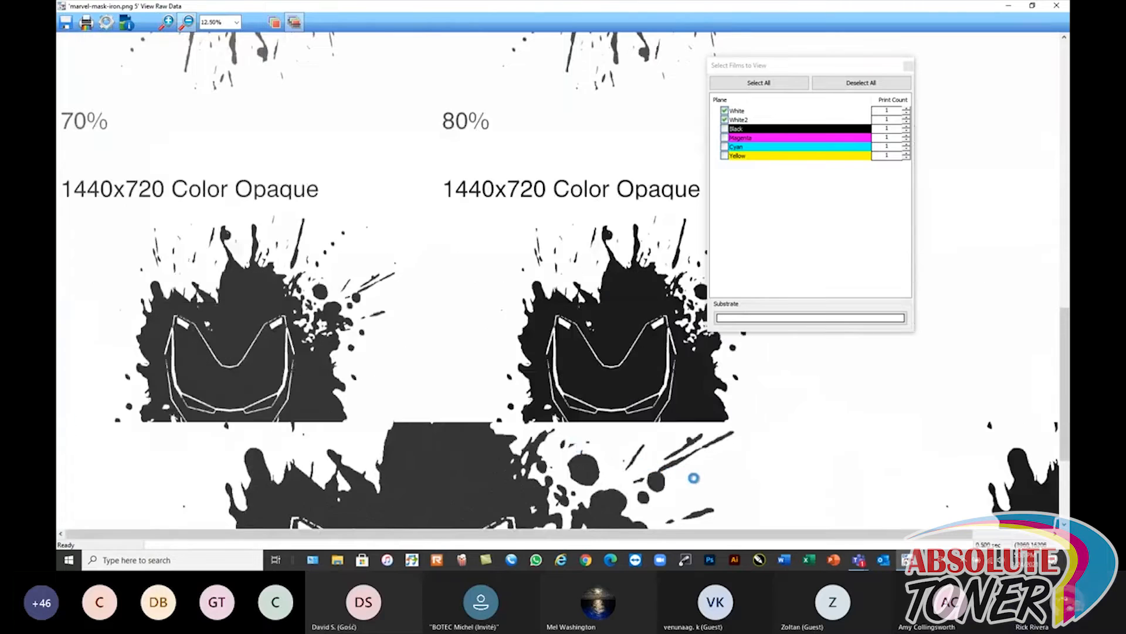
pyautogui.click(603, 489)
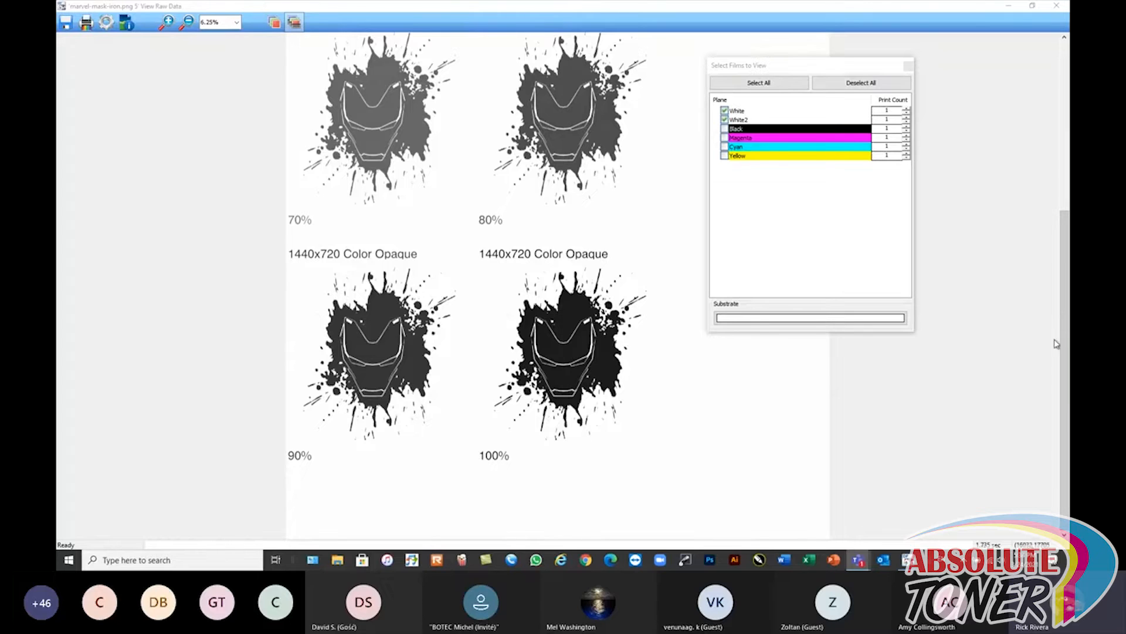
# - Review the white ink steps between the samples once more and close the raw data view
pyautogui.moveTo(1056, 343); pyautogui.dragTo(914, 209)
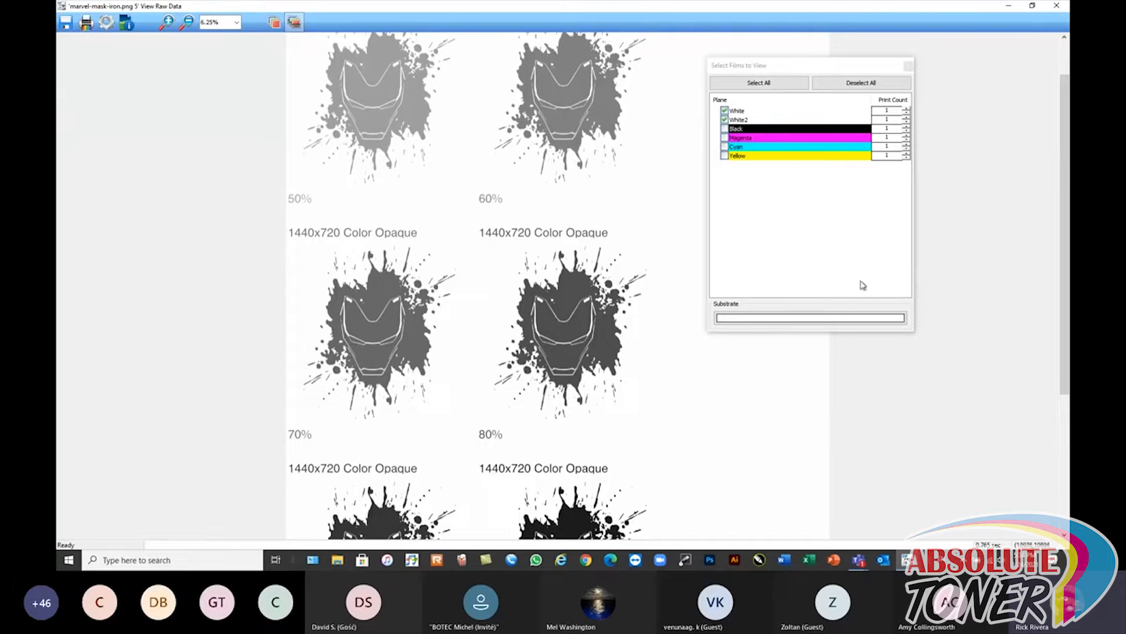
pyautogui.moveTo(1065, 341); pyautogui.dragTo(1064, 404)
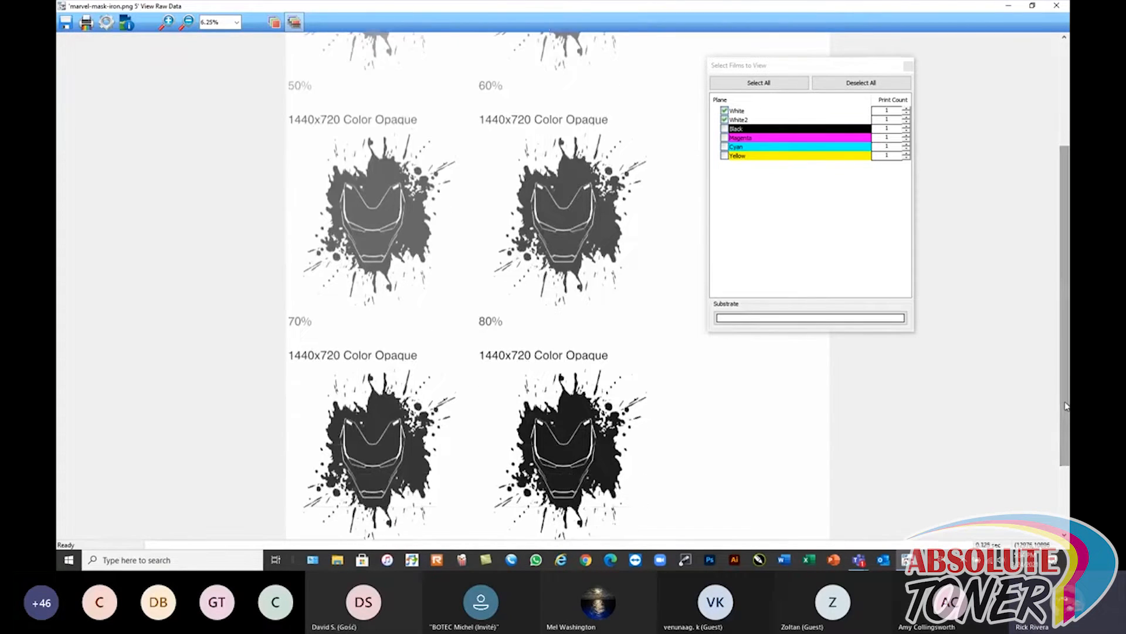
pyautogui.scroll(-1, 1065, 378)
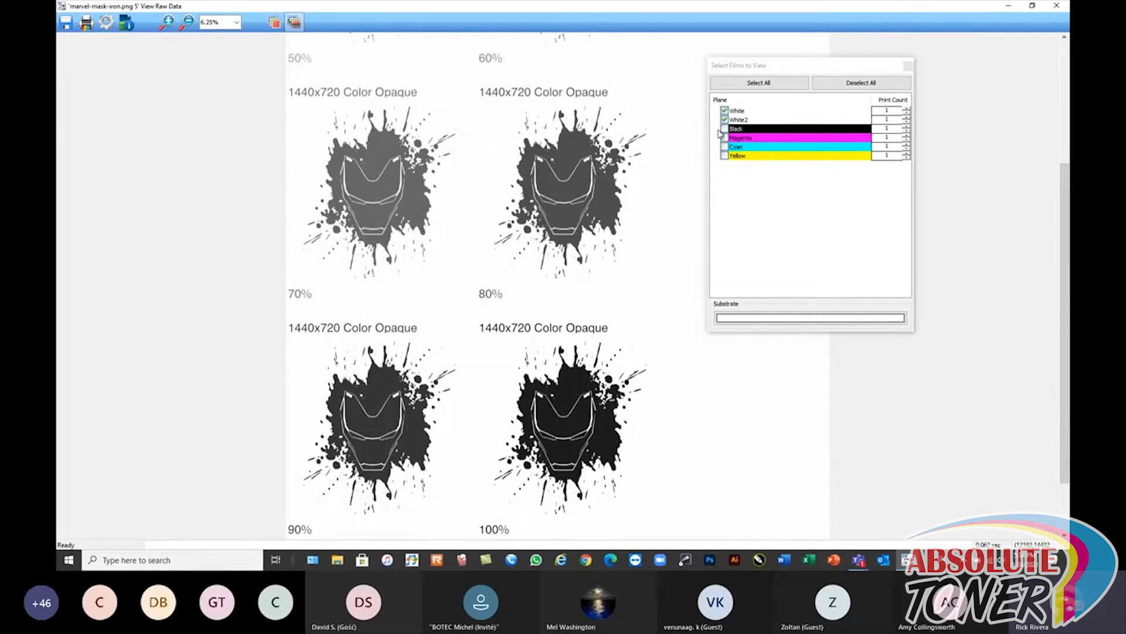
pyautogui.click(1057, 6)
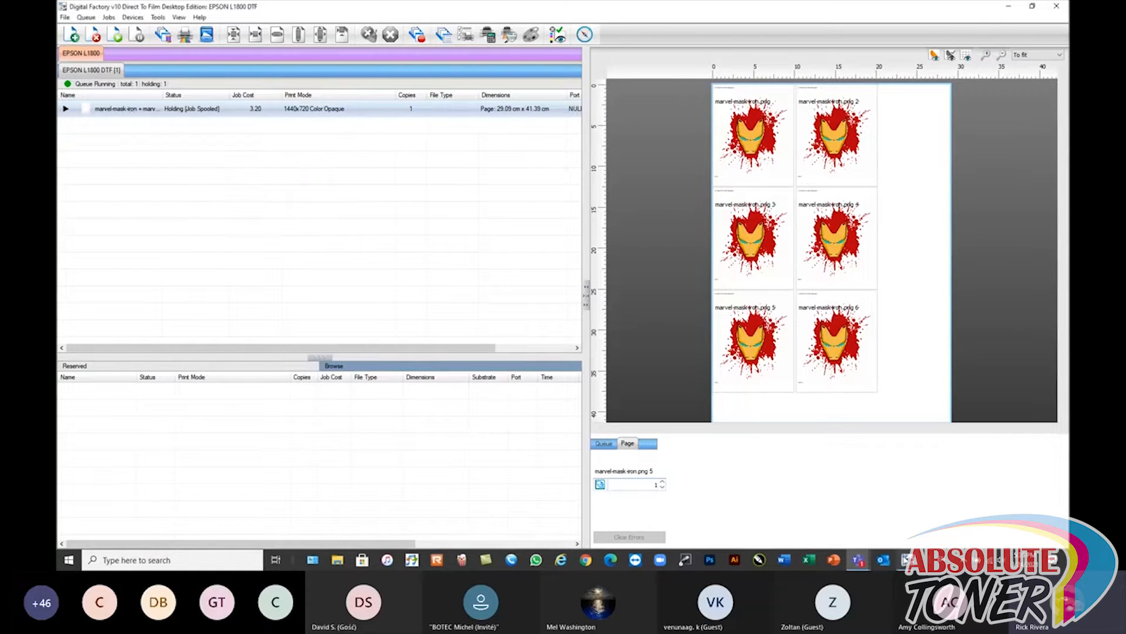
# - Return to the maximum white ink setup, set the preferred white ink to 90%, and continue to the saving settings
pyautogui.moveTo(907, 561)
pyautogui.click(962, 499)
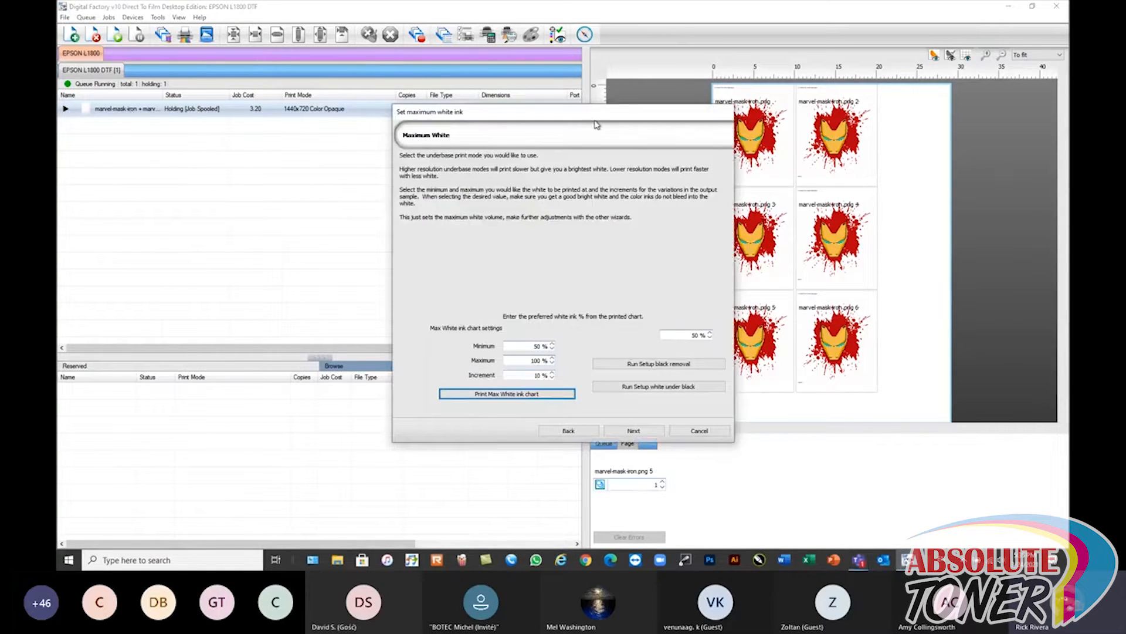
pyautogui.moveTo(597, 125); pyautogui.dragTo(484, 78)
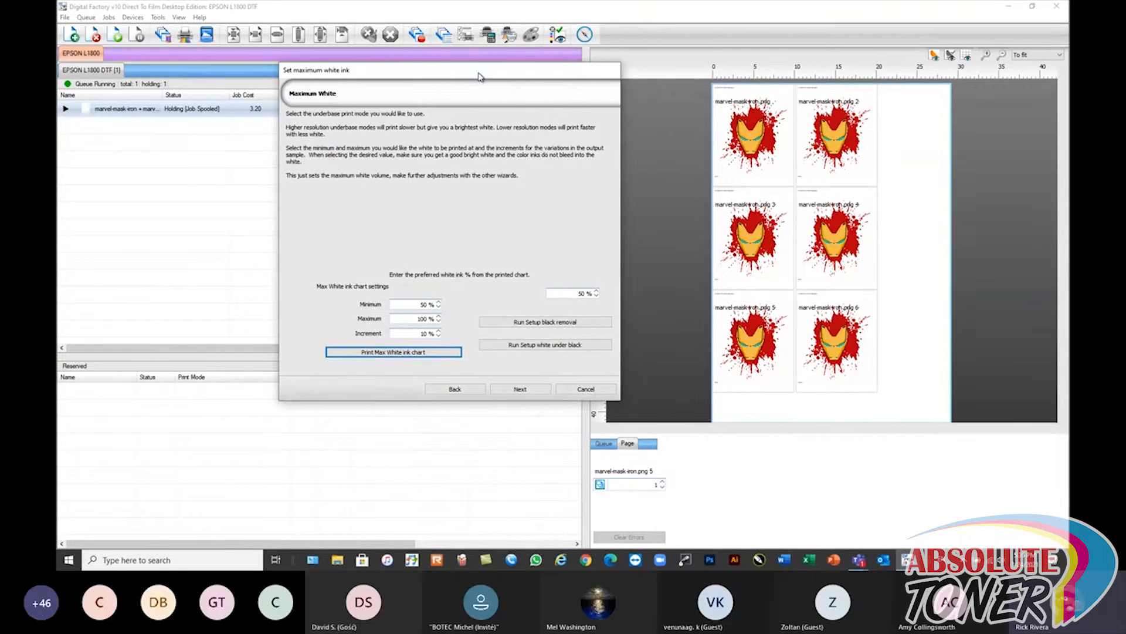
pyautogui.doubleClick(573, 295)
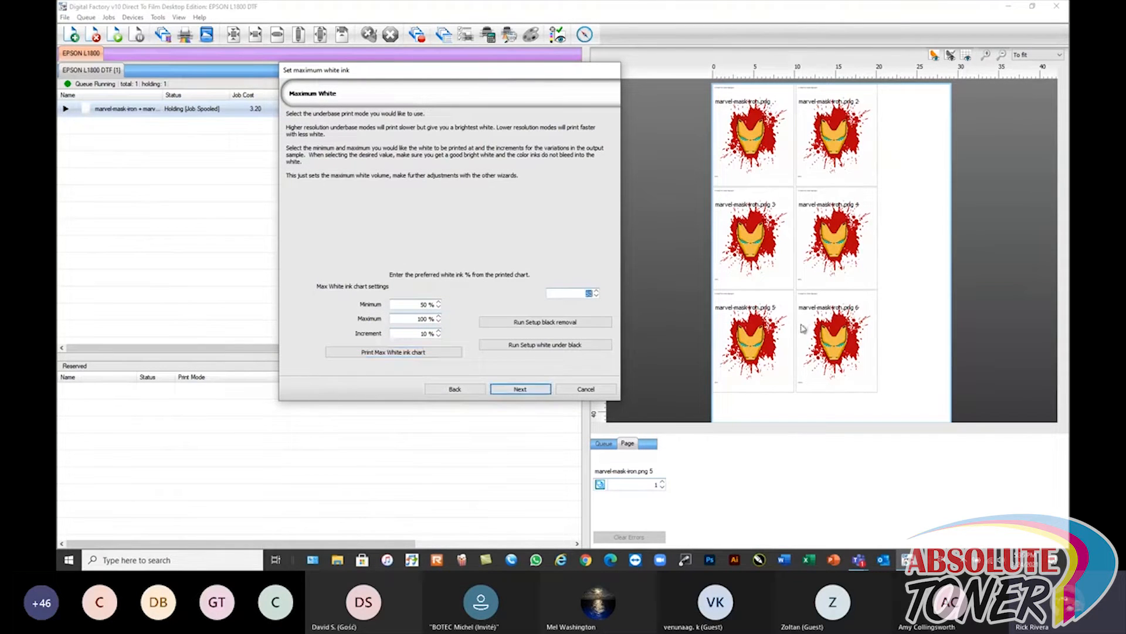
pyautogui.write('90')
pyautogui.click(540, 391)
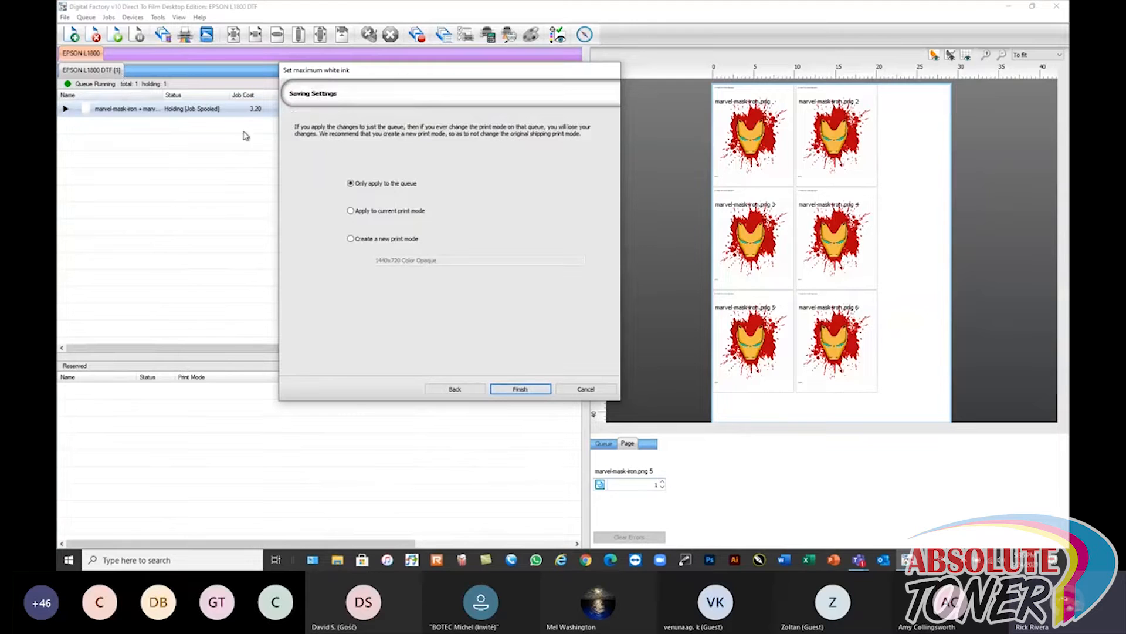
# - Save the maximum white ink settings as a new print mode named "1440x720 Color Opaque 90% White"
pyautogui.moveTo(397, 72); pyautogui.dragTo(379, 171)
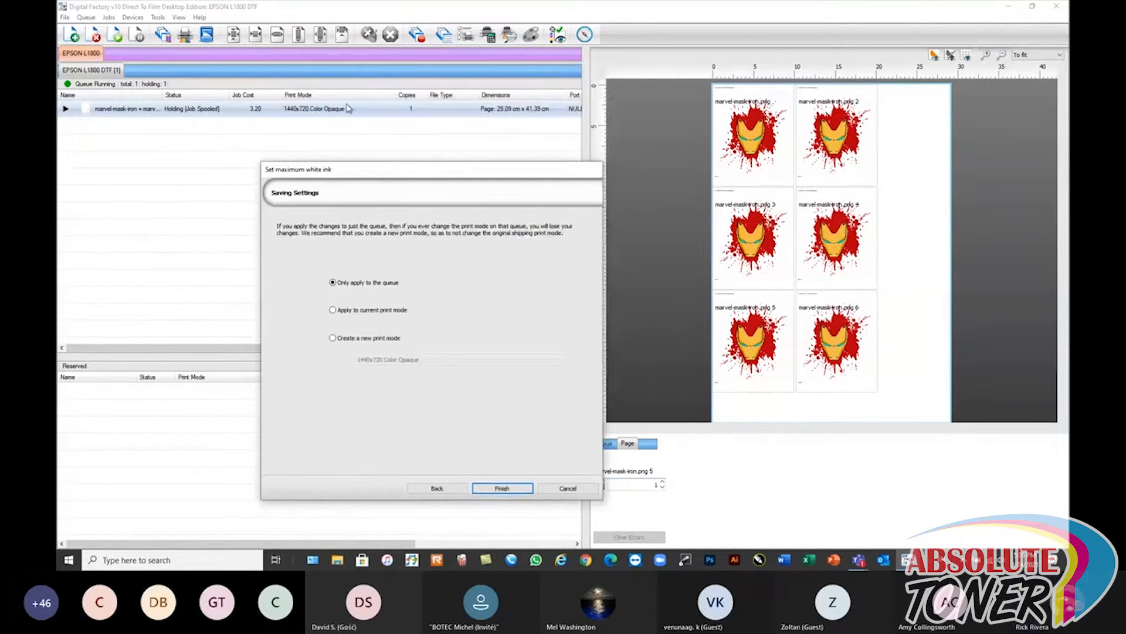
pyautogui.click(333, 338)
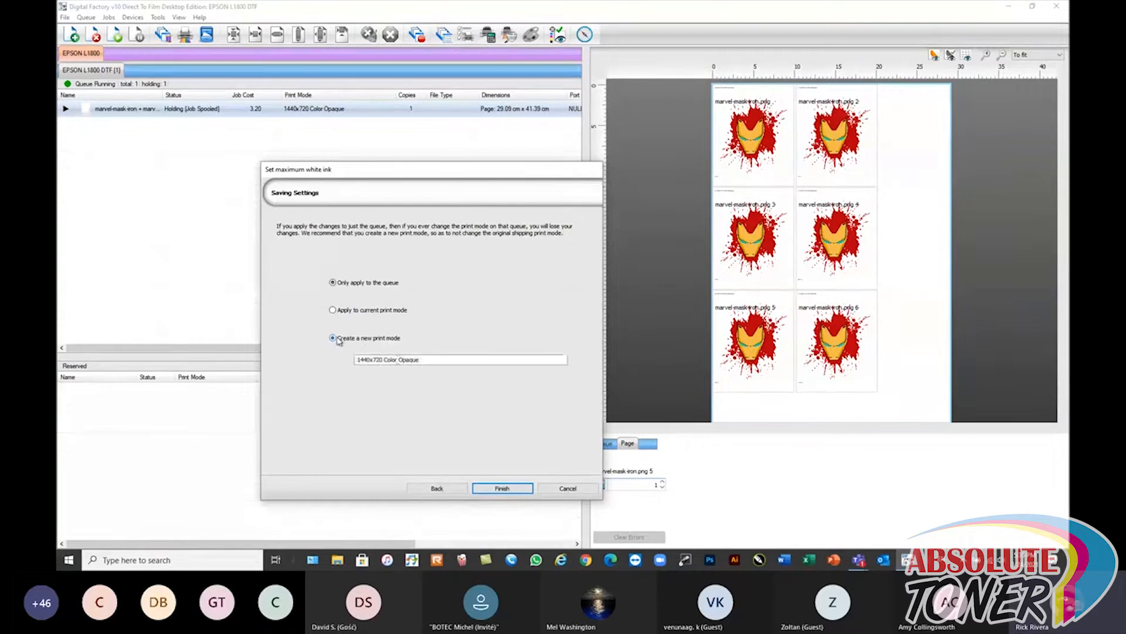
pyautogui.click(444, 362)
pyautogui.write('90%')
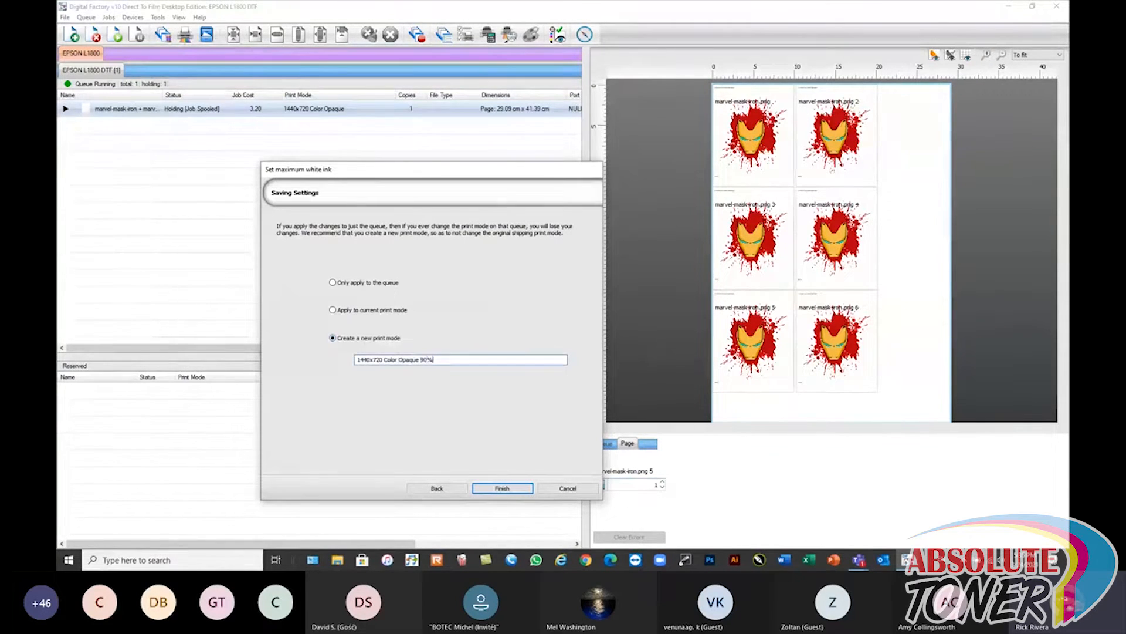
pyautogui.write(' White')
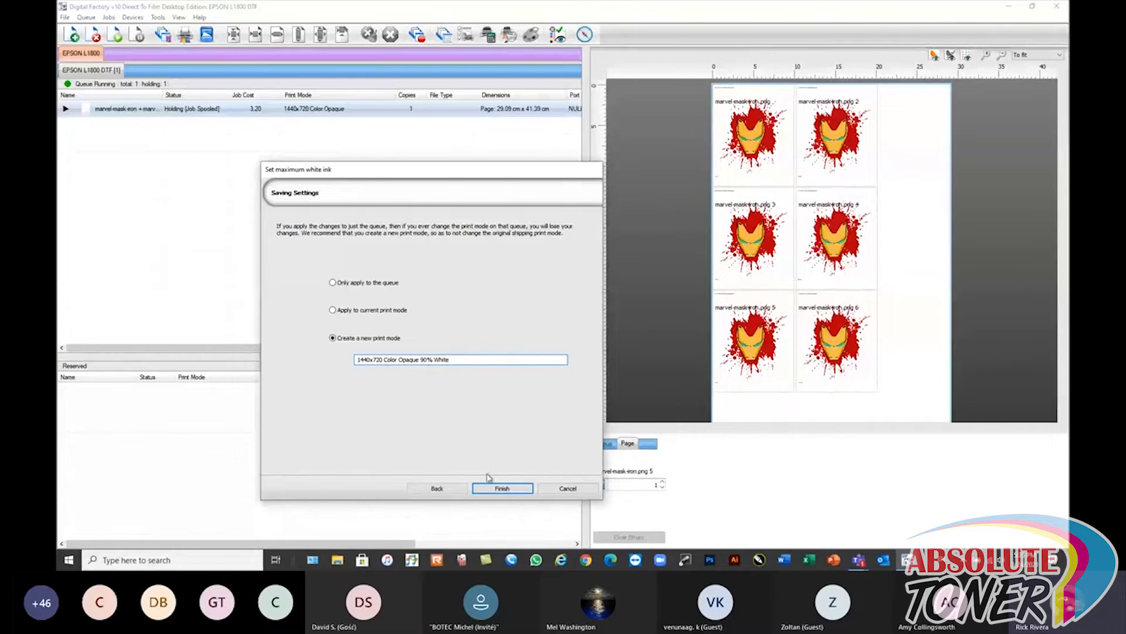
pyautogui.click(503, 489)
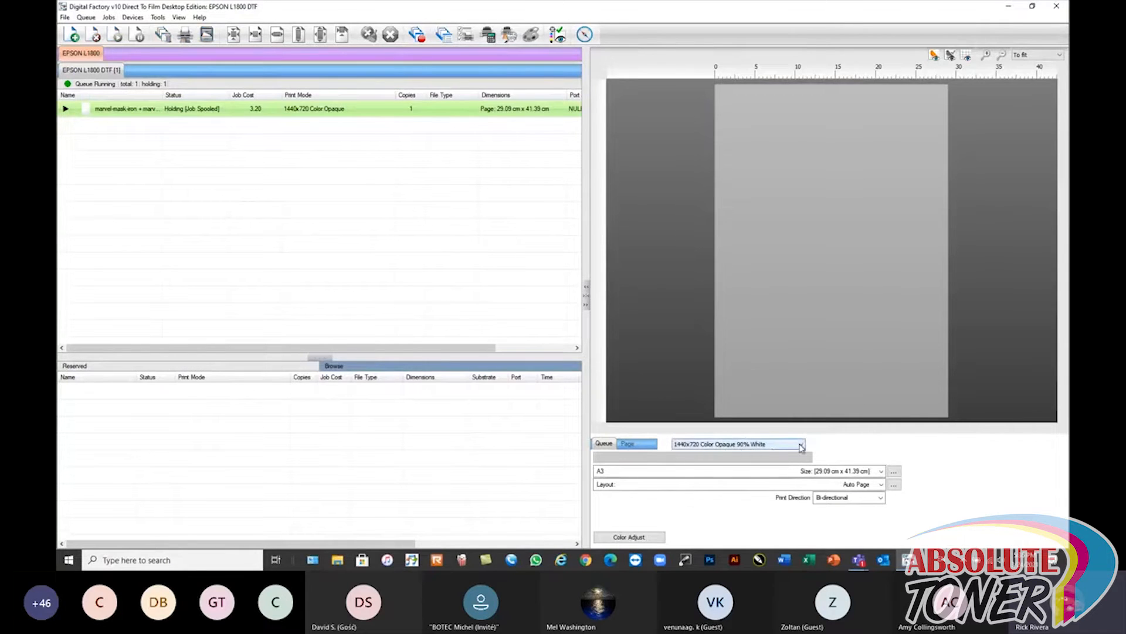
# - Switch the queue's print mode to 1440x720 Color Opaque
pyautogui.click(773, 444)
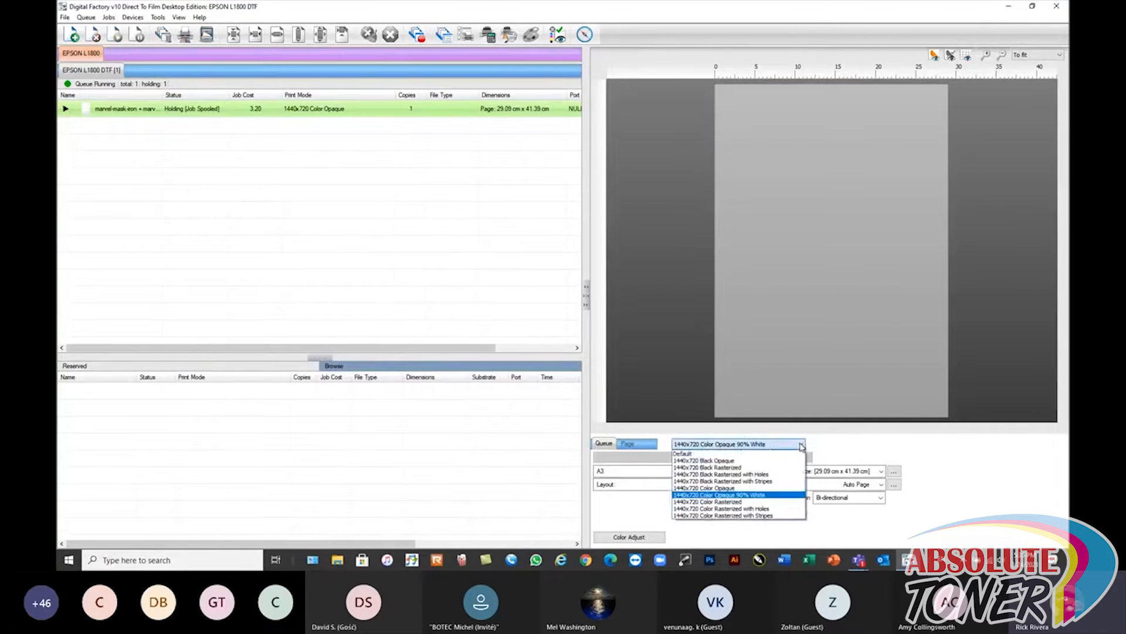
pyautogui.click(732, 488)
pyautogui.click(130, 17)
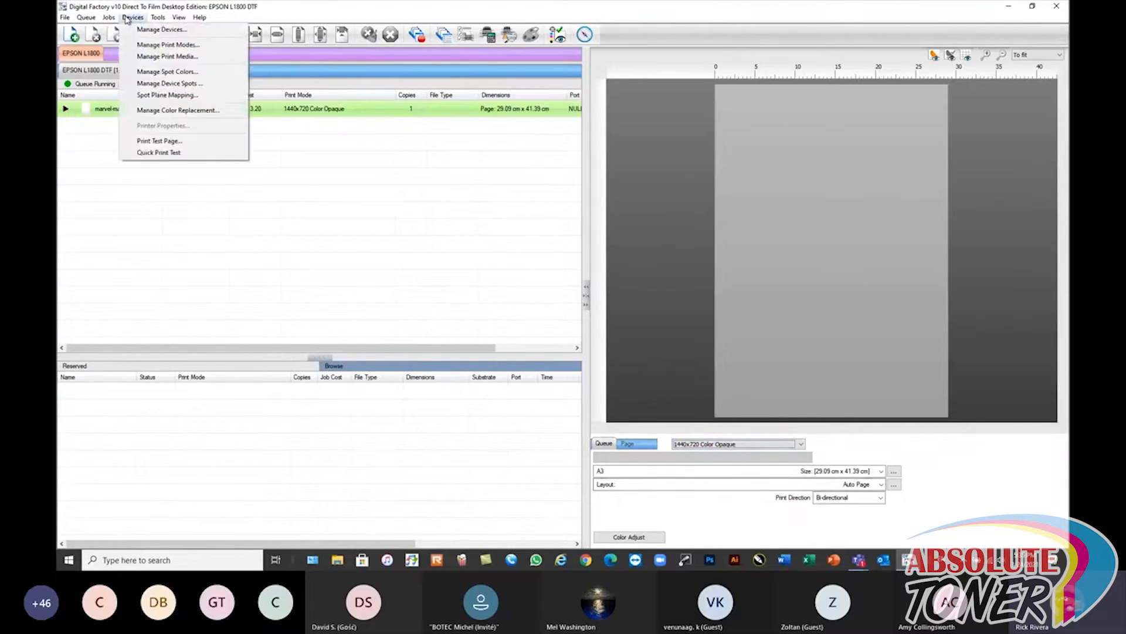
pyautogui.click(281, 207)
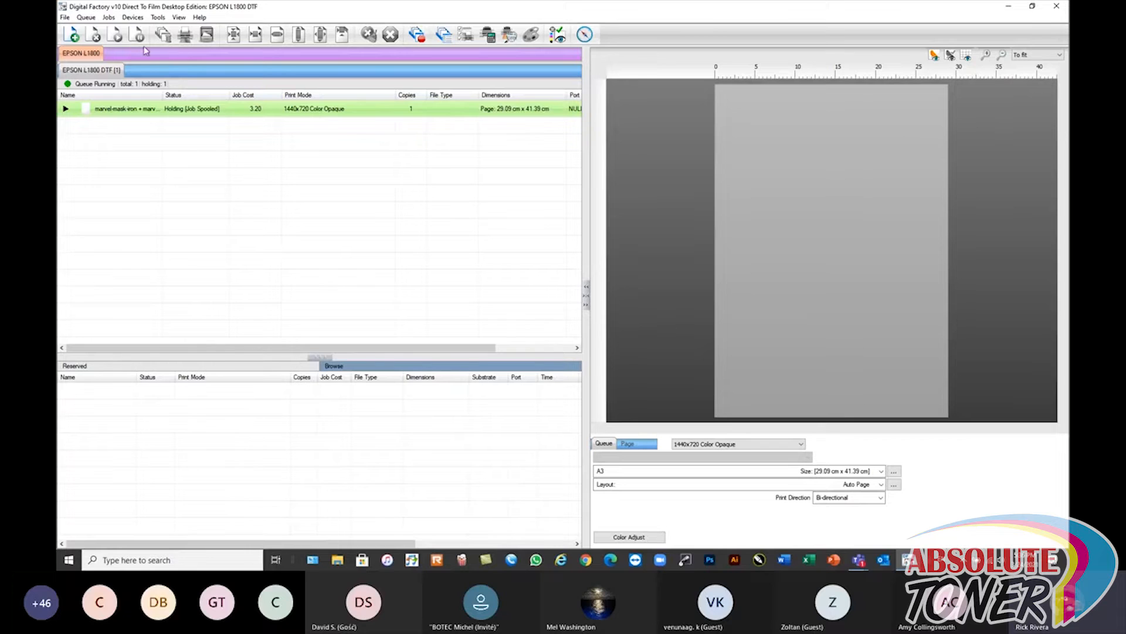
pyautogui.click(87, 19)
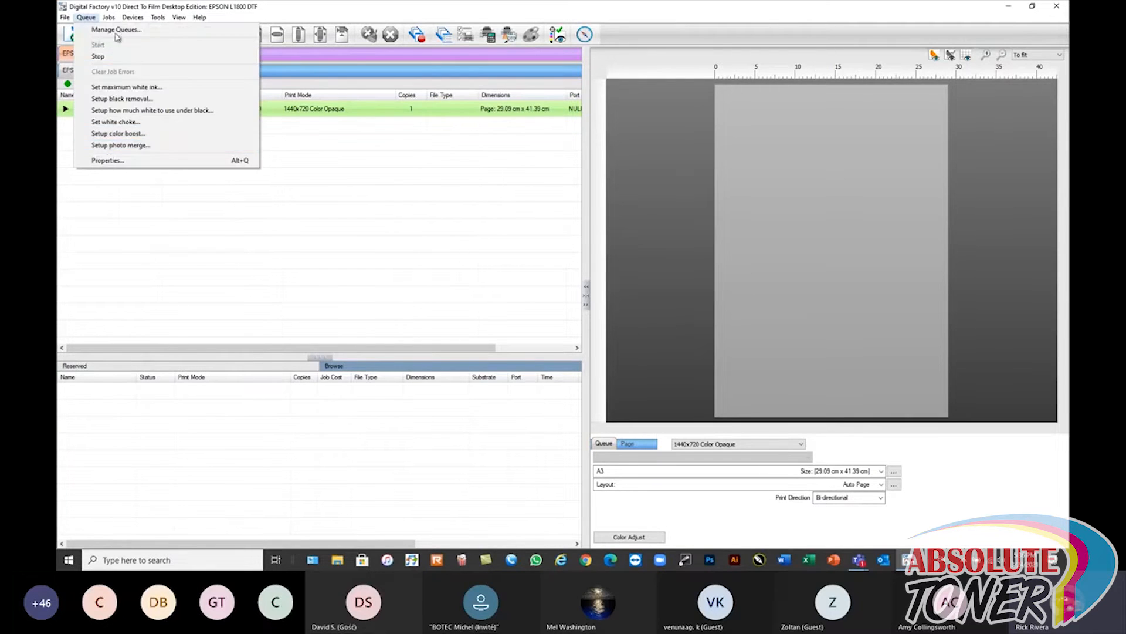
pyautogui.moveTo(156, 14)
pyautogui.moveTo(85, 19)
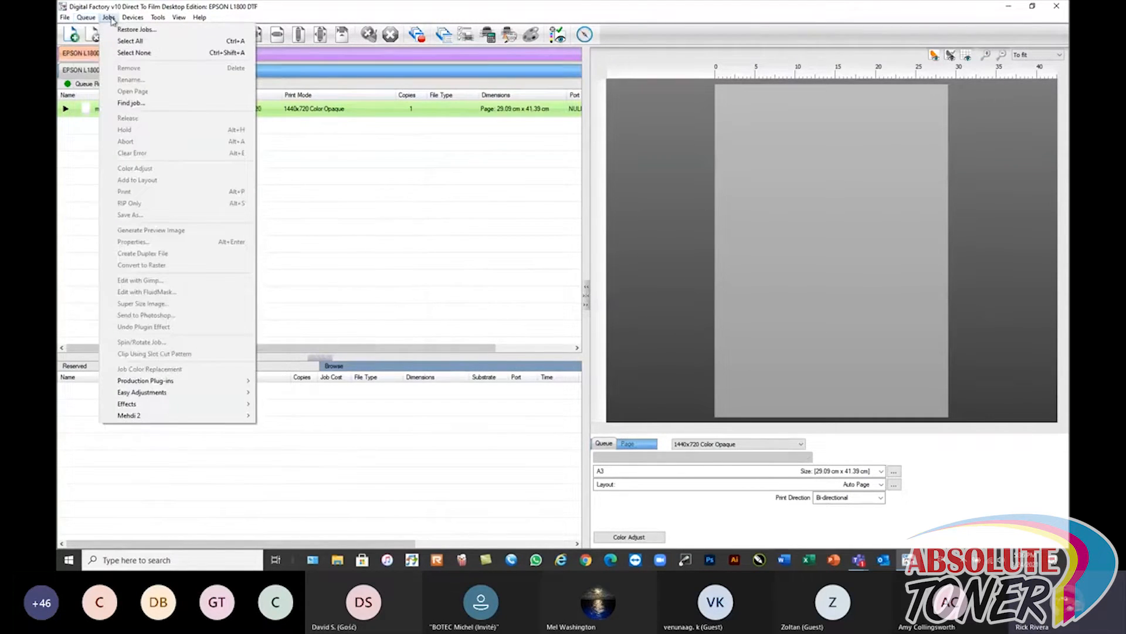
pyautogui.click(317, 187)
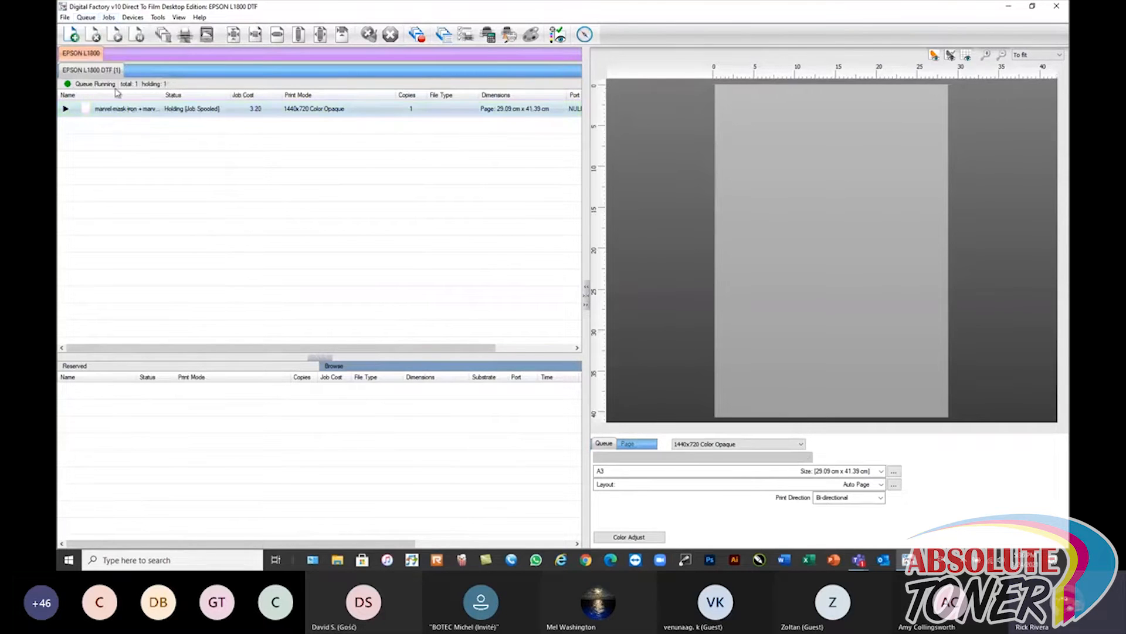
# - Remove the held Marvel mask job and import 233764_1.jpg, Black Removal.jpg, Color Removal.jpg, Evil Mahi Mahi.jpg and santacruz001.png into the queue
pyautogui.click(94, 35)
pyautogui.click(72, 35)
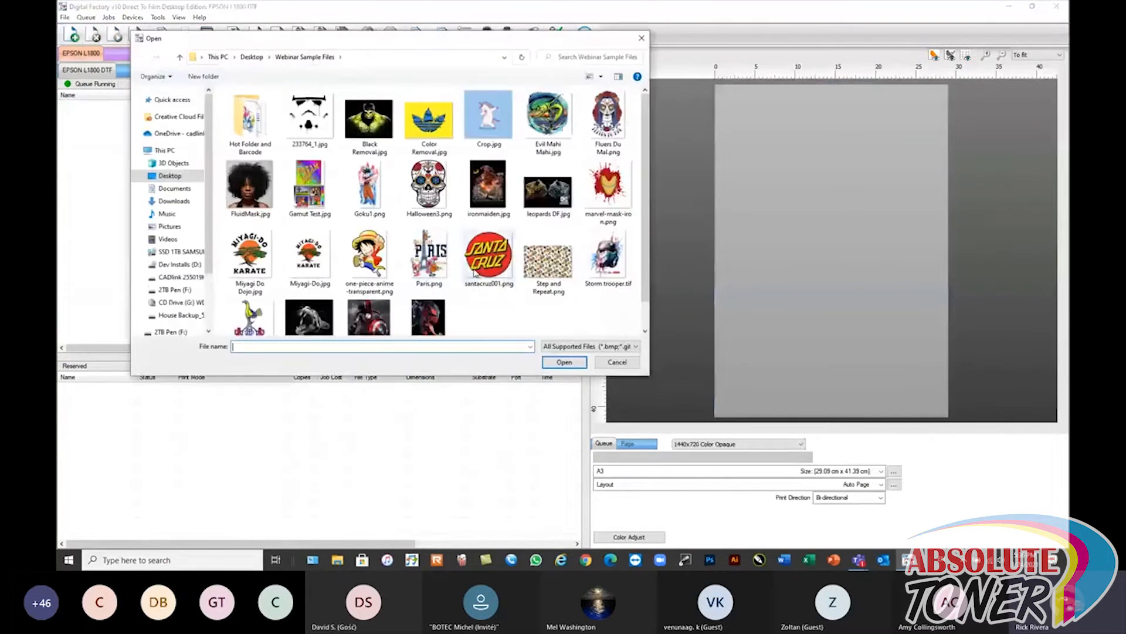
pyautogui.click(478, 263)
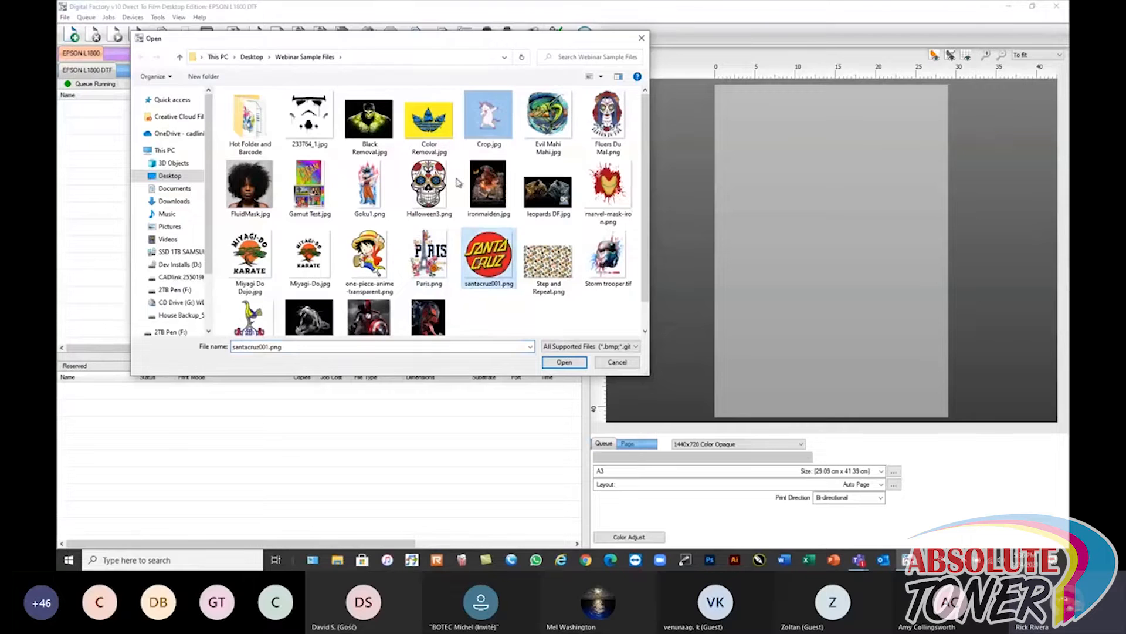
pyautogui.click(369, 121)
pyautogui.keyDown('ctrl'); pyautogui.click(434, 128); pyautogui.keyUp('ctrl')
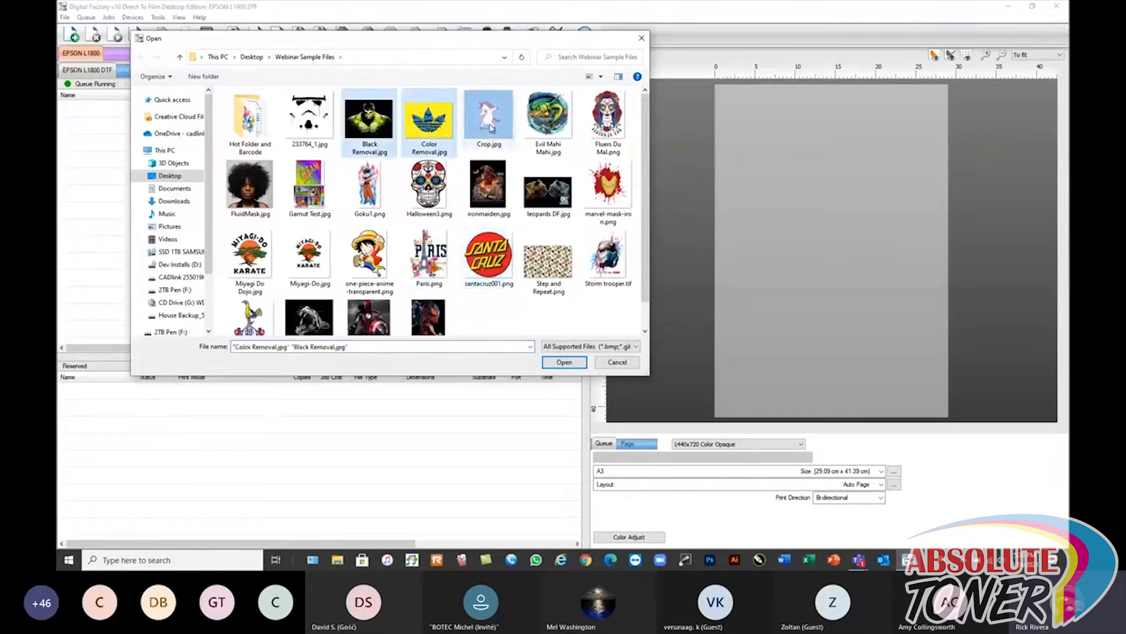
pyautogui.keyDown('ctrl'); pyautogui.click(548, 120); pyautogui.keyUp('ctrl')
pyautogui.keyDown('ctrl'); pyautogui.click(491, 276); pyautogui.keyUp('ctrl')
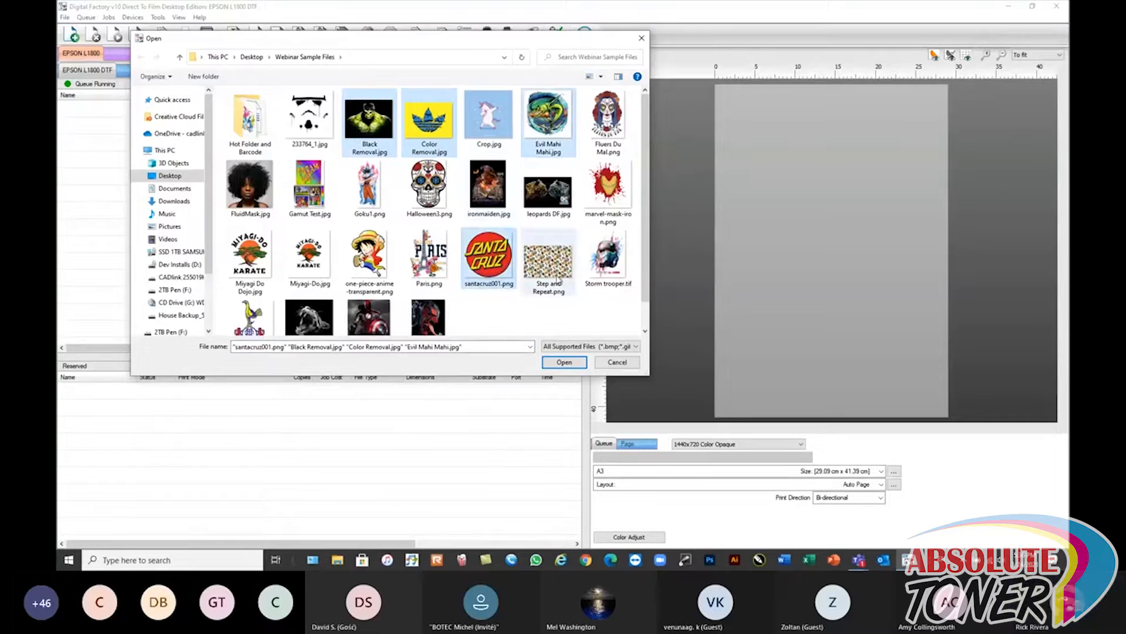
pyautogui.keyDown('ctrl'); pyautogui.click(311, 123); pyautogui.keyUp('ctrl')
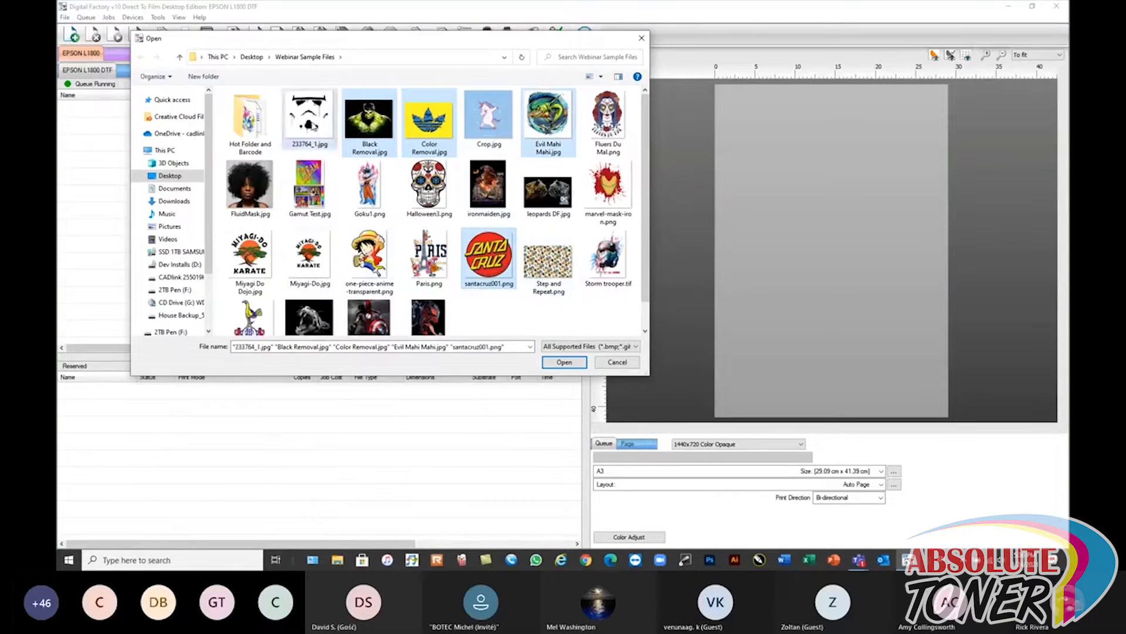
pyautogui.click(571, 363)
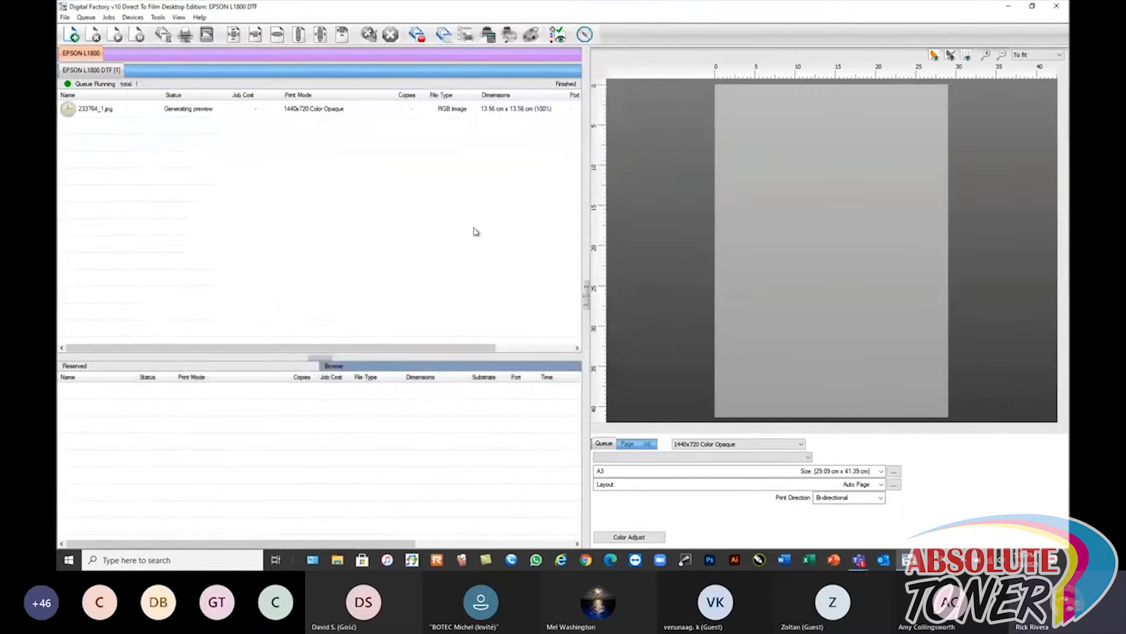
pyautogui.click(116, 114)
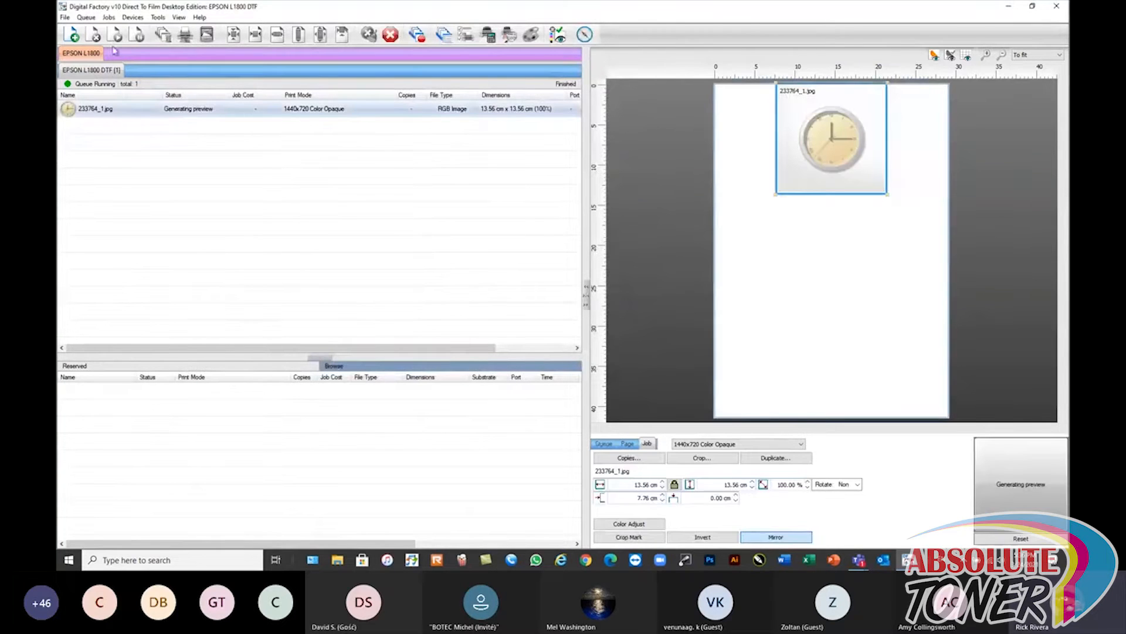
pyautogui.click(108, 17)
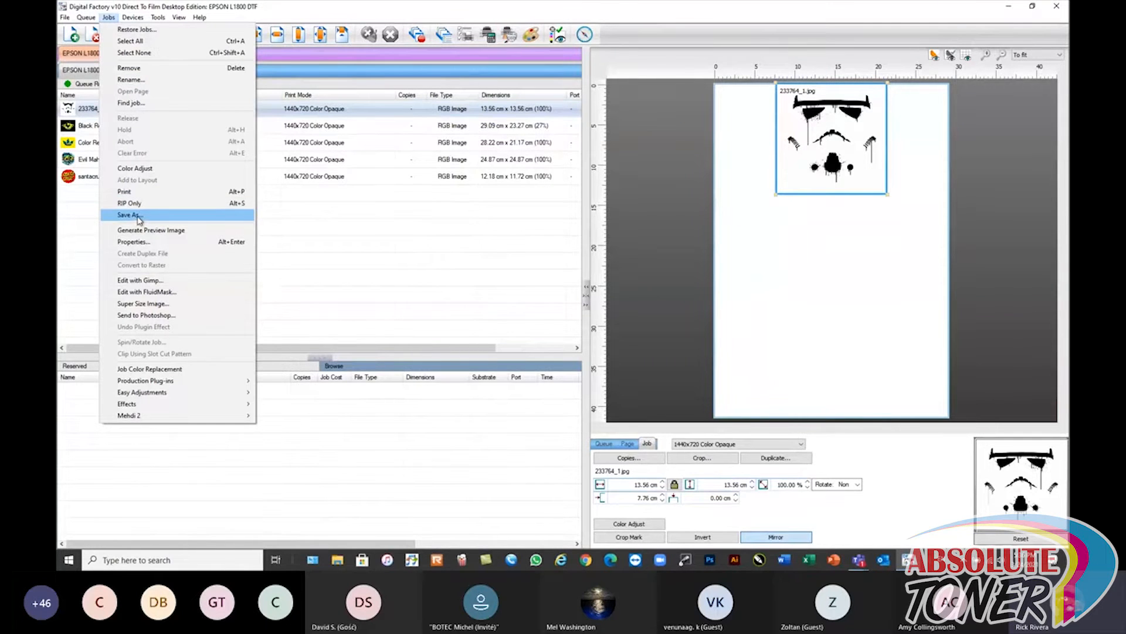
pyautogui.click(325, 245)
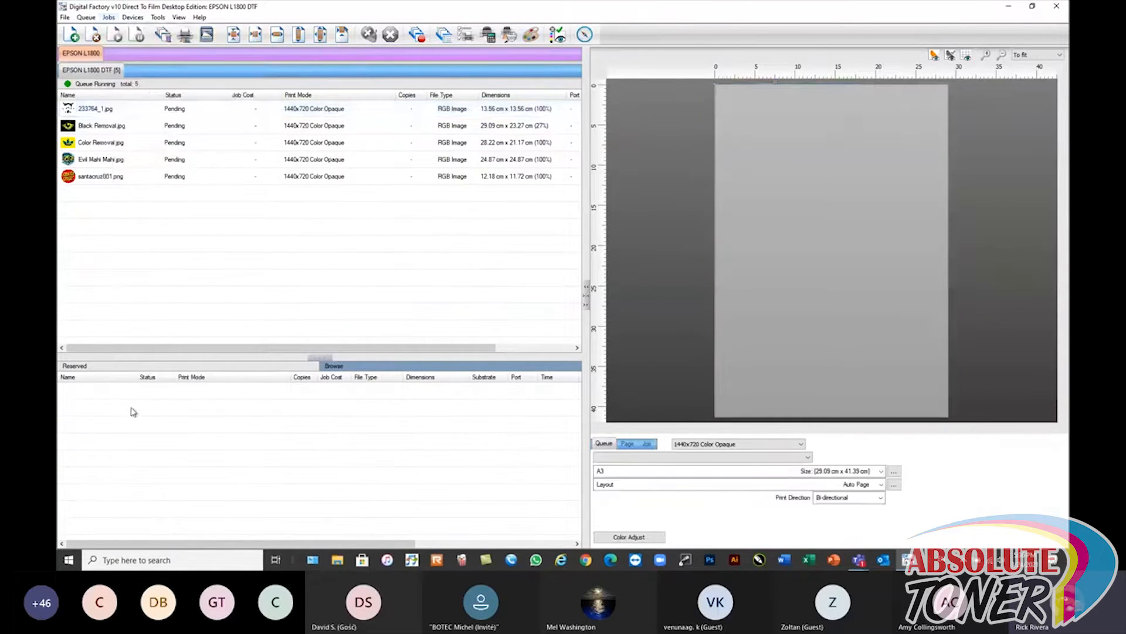
# - Open the stormtrooper job 233764_1.jpg for editing in GIMP
pyautogui.click(109, 110)
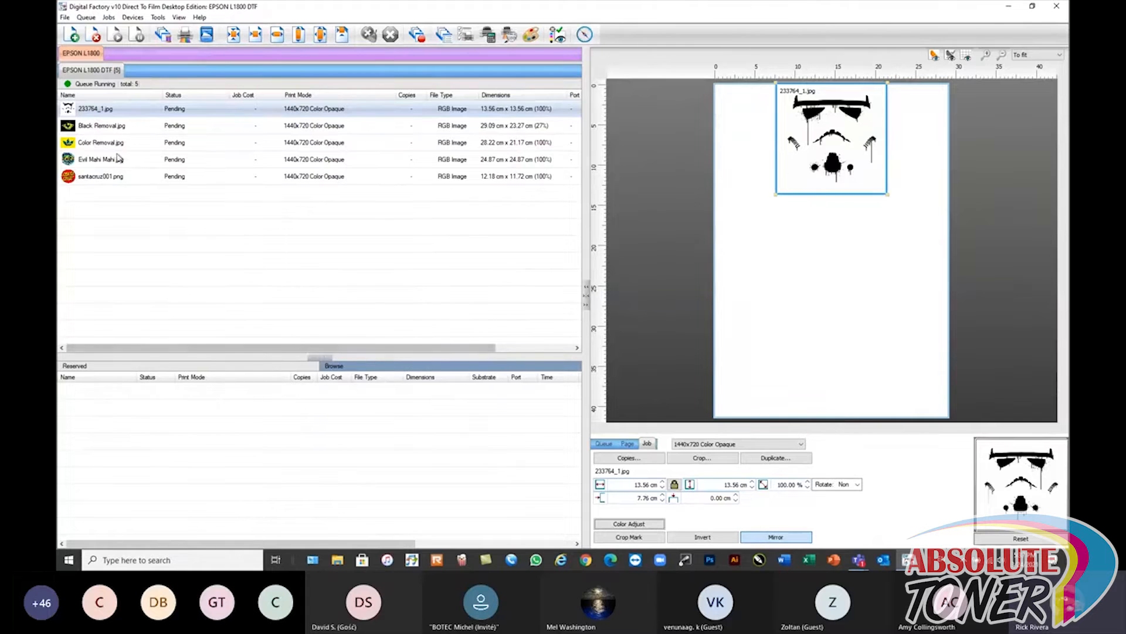
pyautogui.click(109, 18)
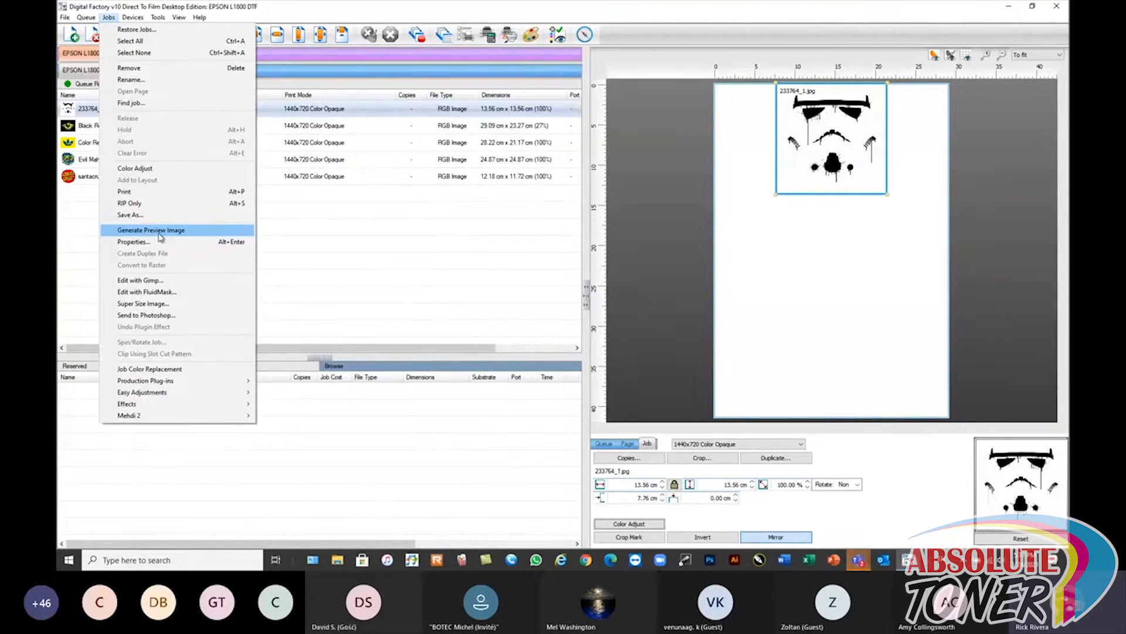
pyautogui.click(152, 283)
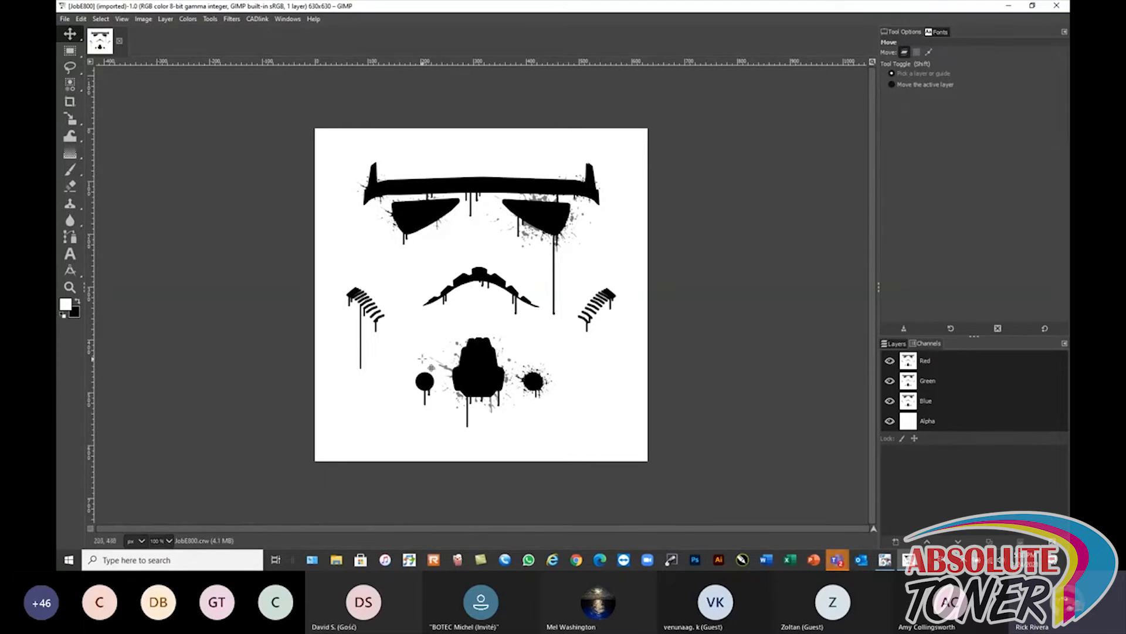
# - Add the text "STORMY" near the upper edge of the stormtrooper image
pyautogui.click(69, 254)
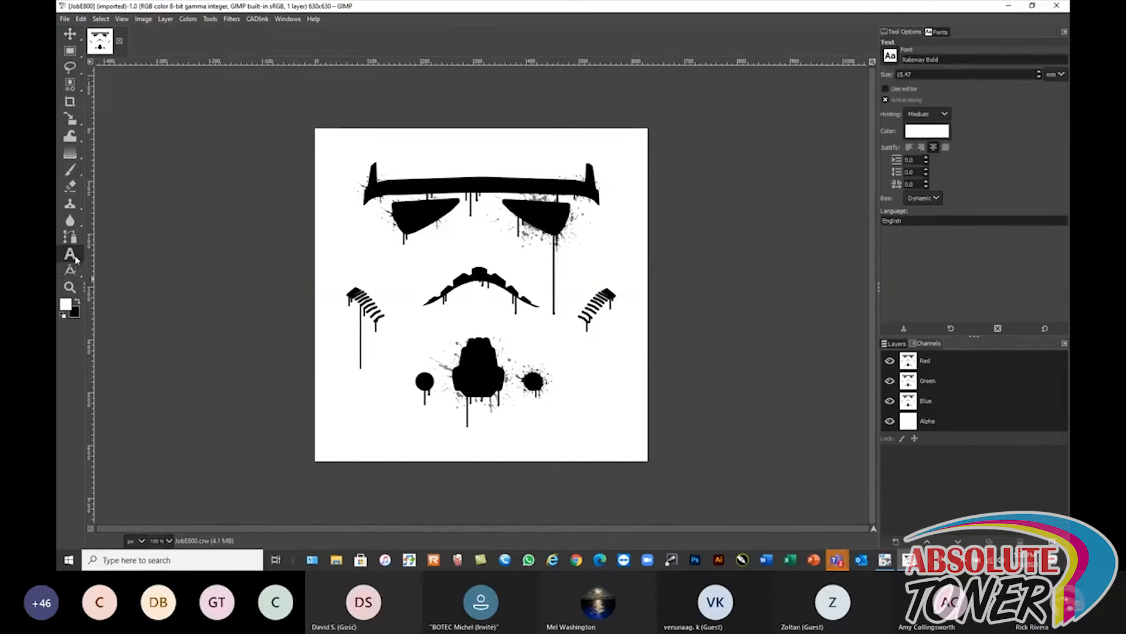
pyautogui.click(377, 139)
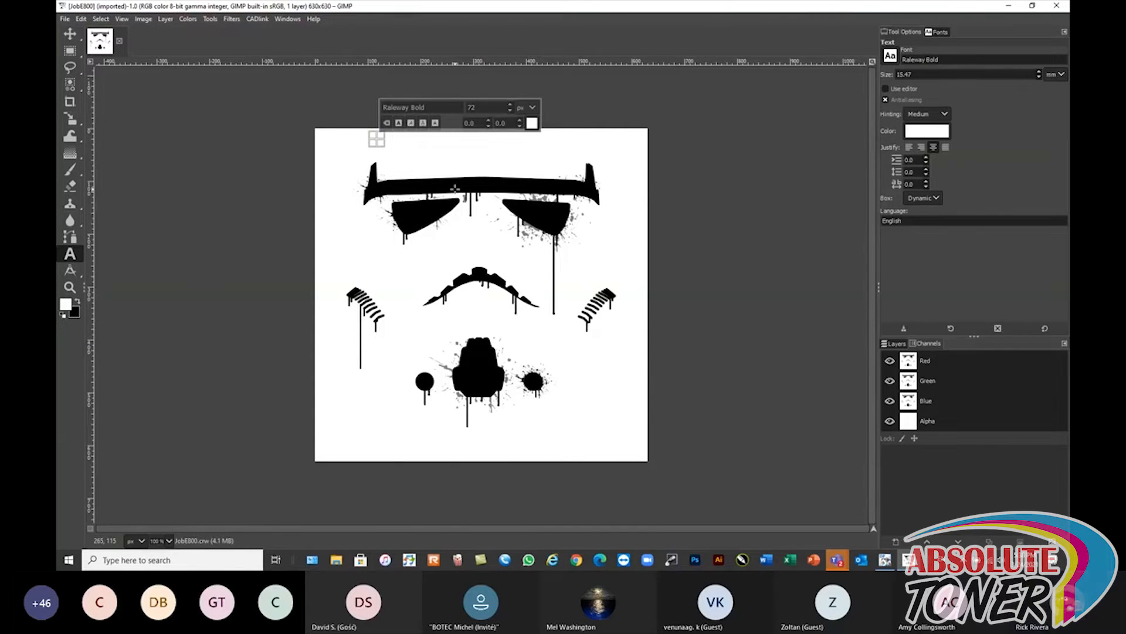
pyautogui.write('STORMY')
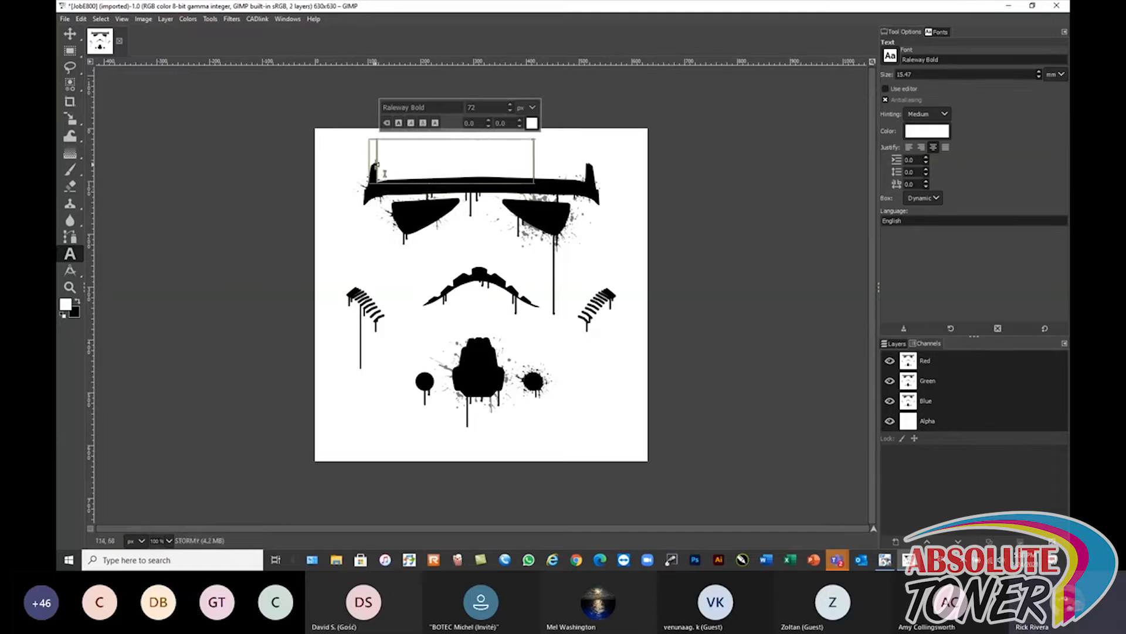
# - Recolor the STORMY text to near-black 0c0b0b and move it up and right so it sits centered above the helmet
pyautogui.moveTo(376, 158); pyautogui.dragTo(537, 149)
pyautogui.click(531, 123)
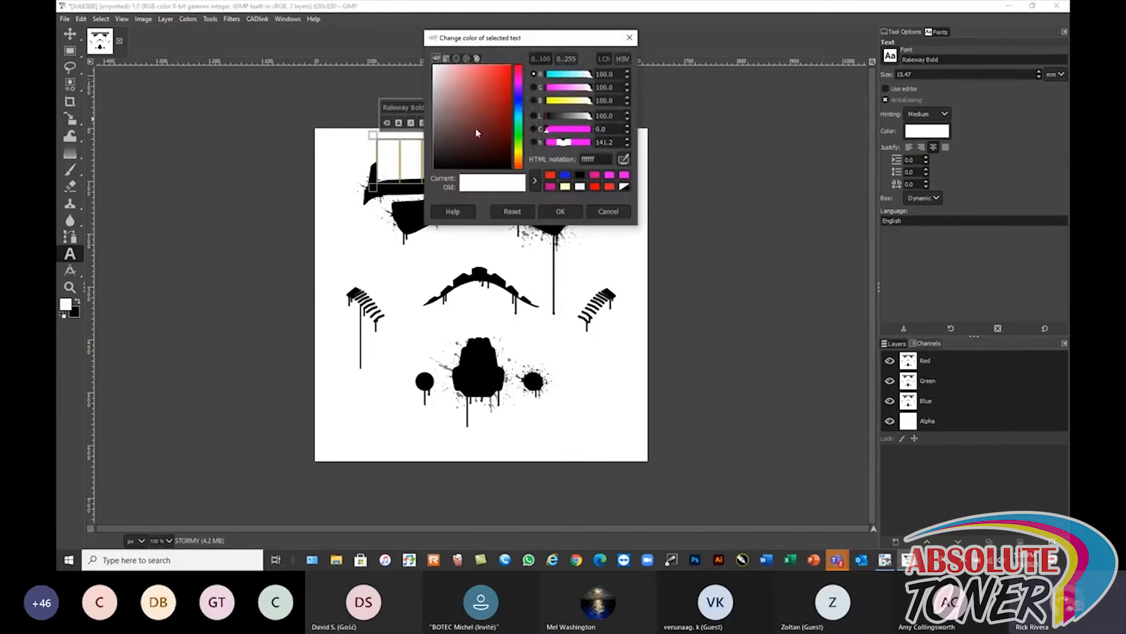
pyautogui.click(439, 164)
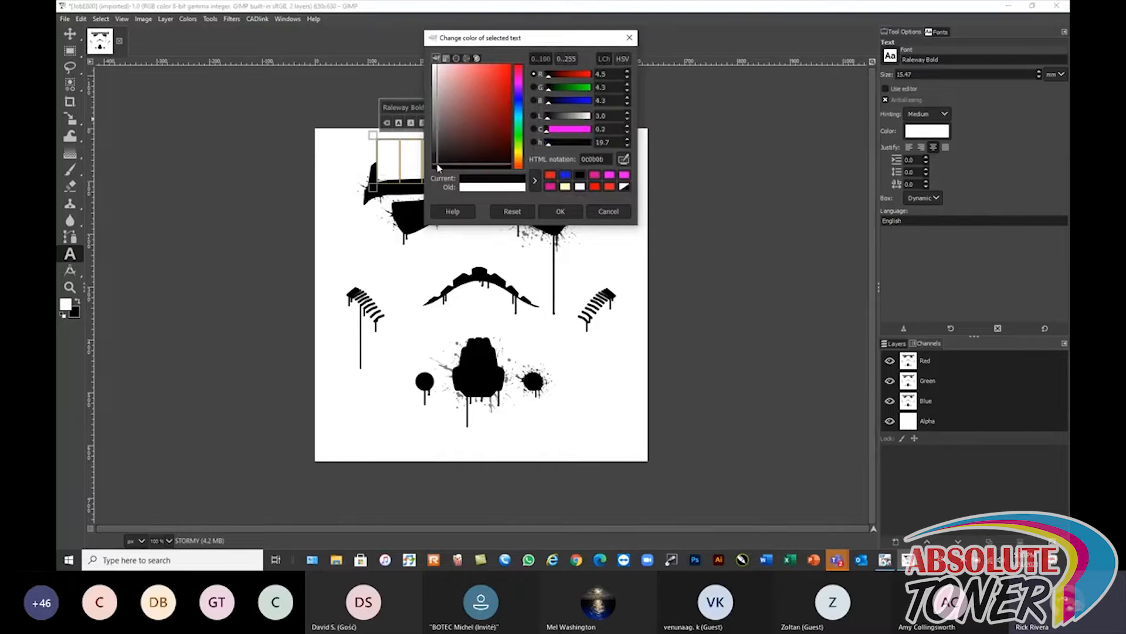
pyautogui.click(569, 213)
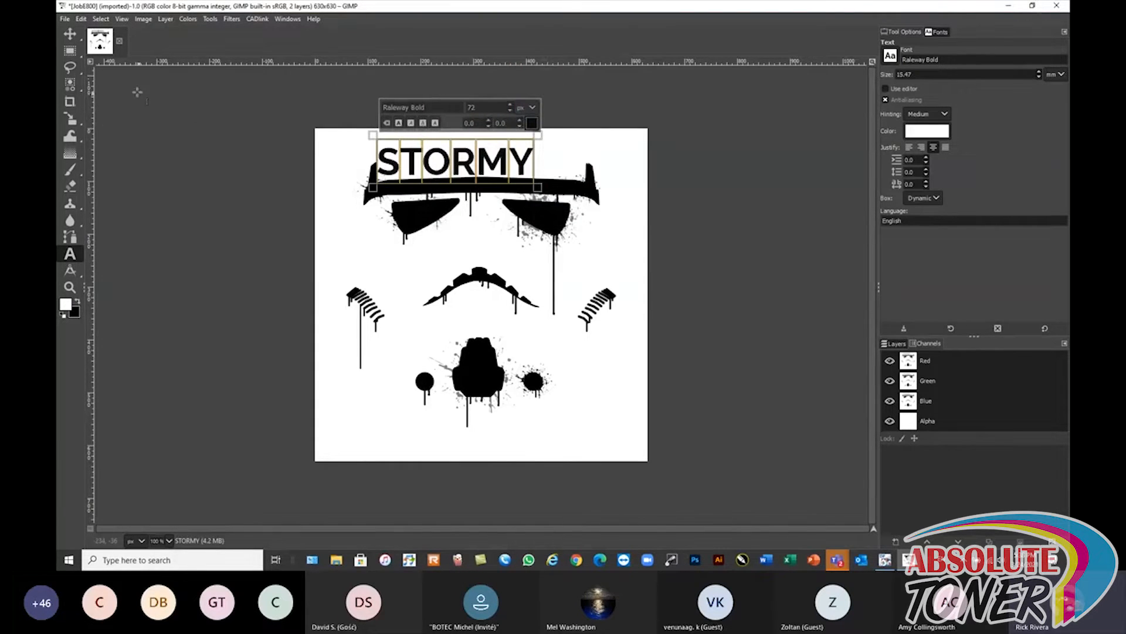
pyautogui.press('m')
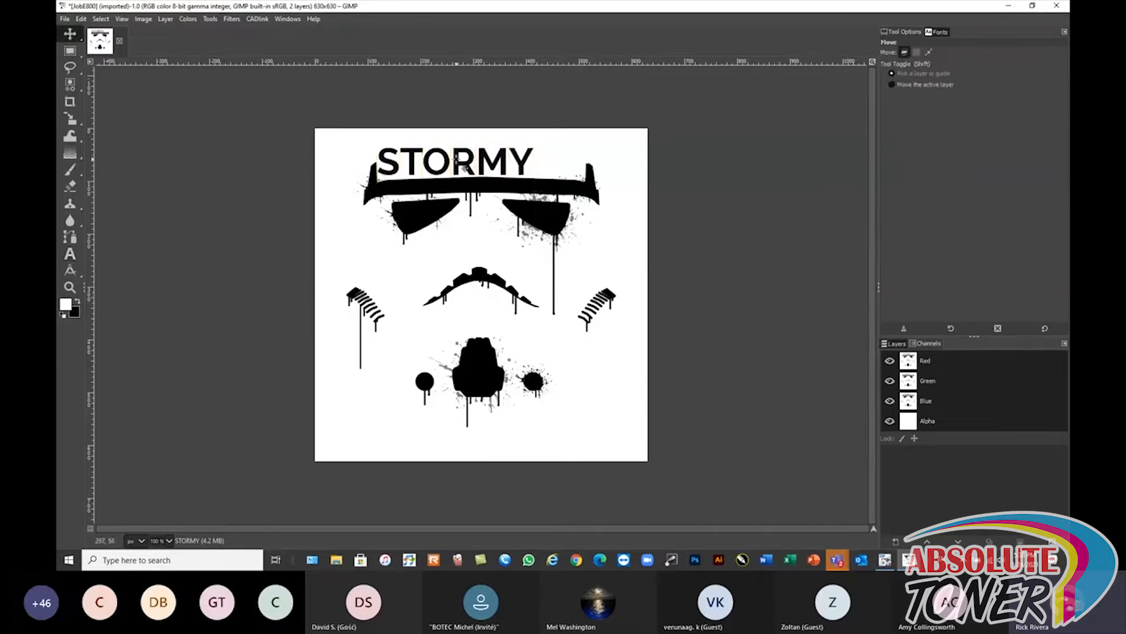
pyautogui.moveTo(457, 158); pyautogui.dragTo(483, 153)
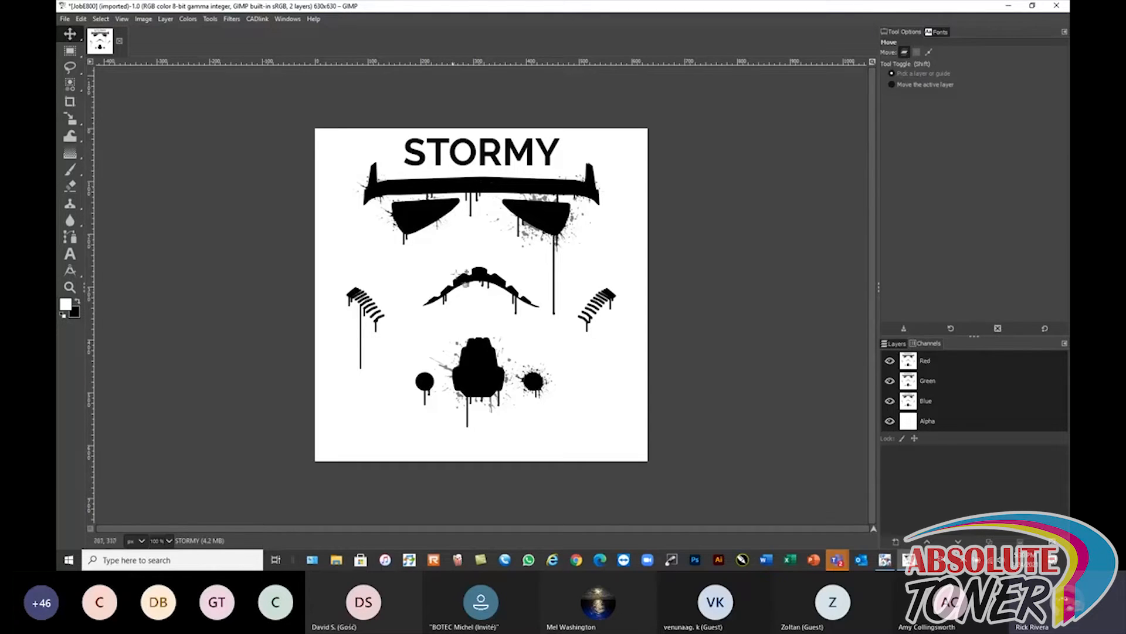
# - Send the edited image back to Digital Factory, minimize GIMP and select the returned 233764_1.tif job in the queue
pyautogui.click(255, 21)
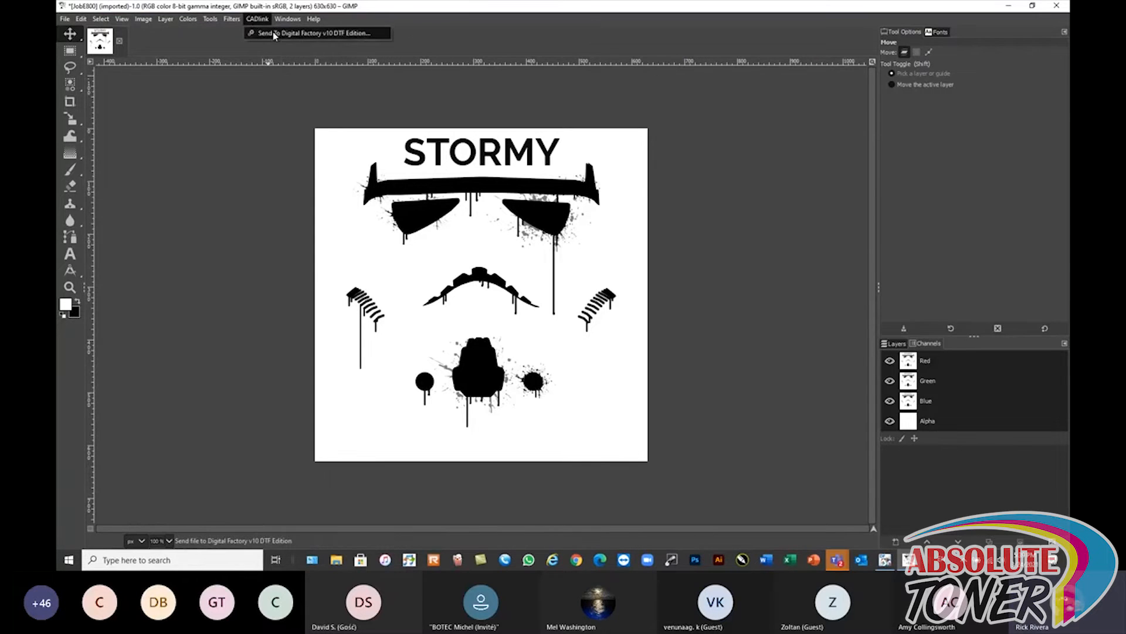
pyautogui.click(273, 33)
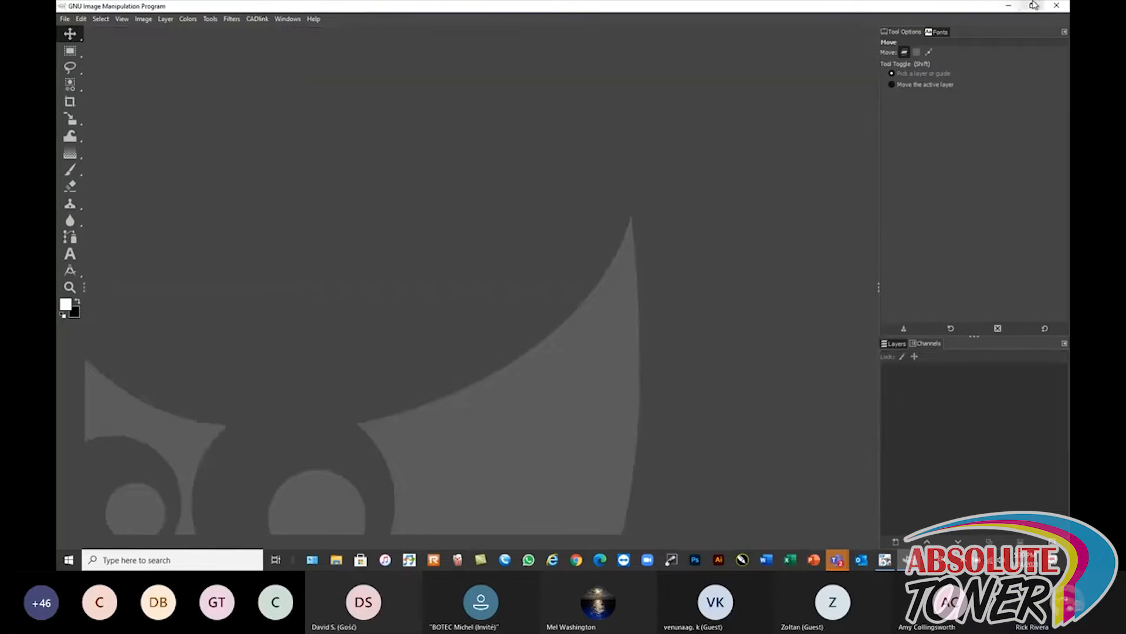
pyautogui.click(1008, 6)
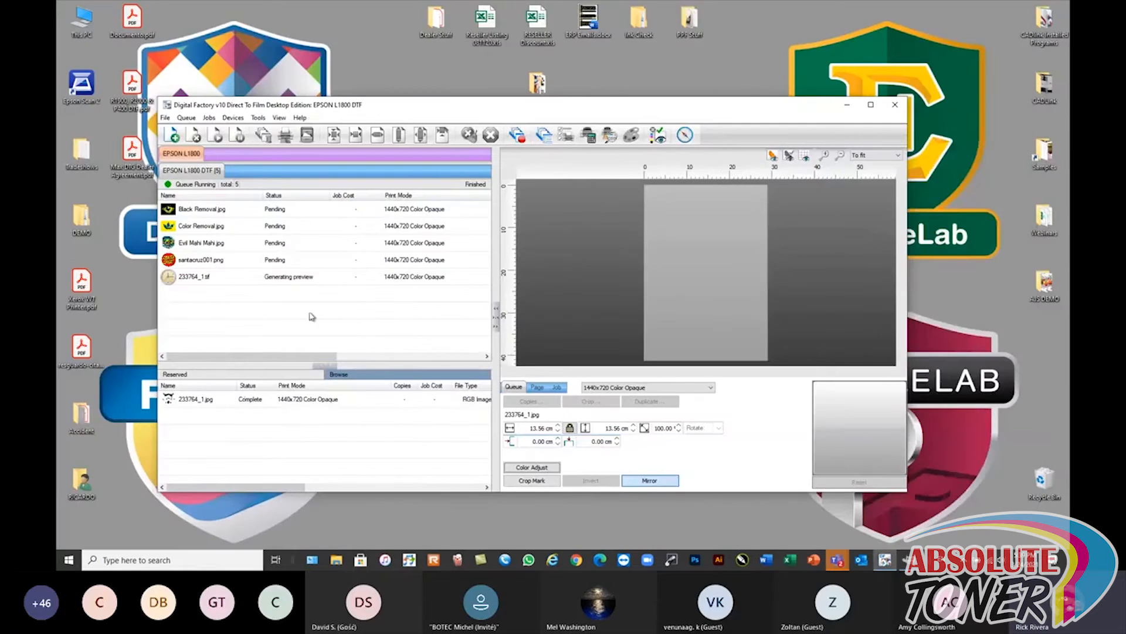
pyautogui.click(299, 279)
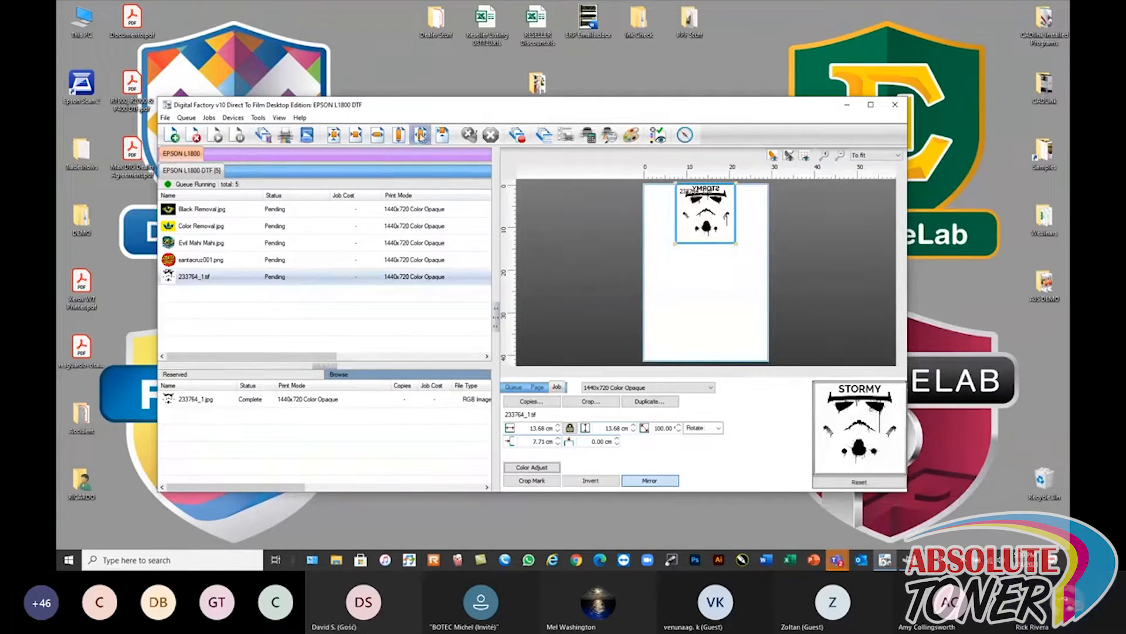
# - Scale the 233764_1.tif job to fit the page at 29.09 cm wide and maximize the Digital Factory window
pyautogui.click(420, 135)
pyautogui.click(872, 106)
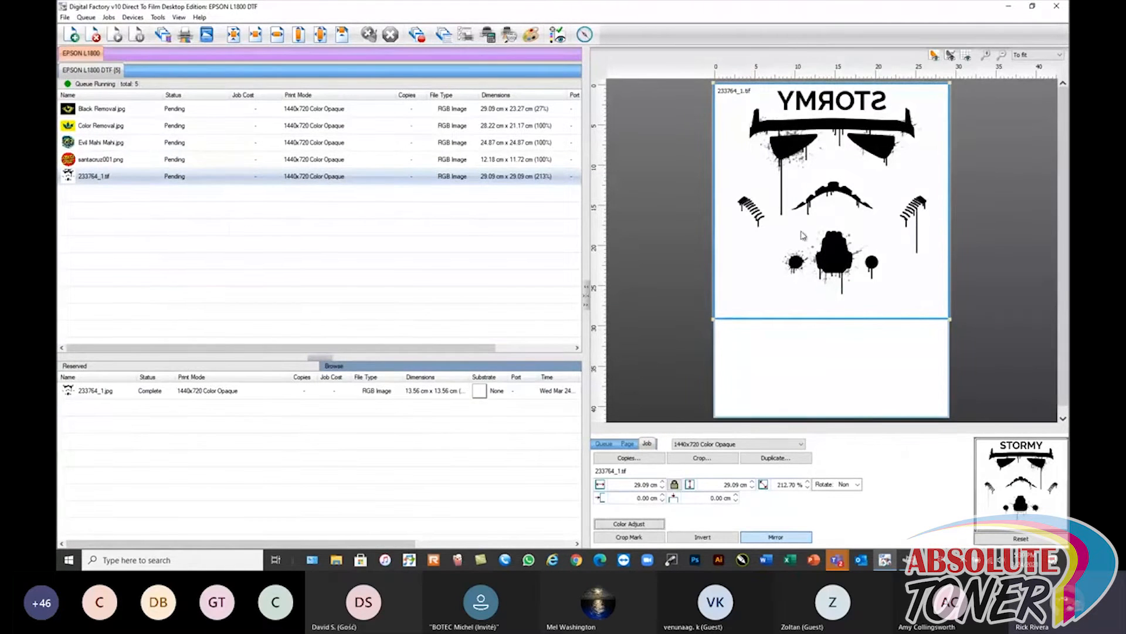
# - Move the original 233764_1.jpg job from the reserved jobs back into the print queue and select it
pyautogui.click(93, 394)
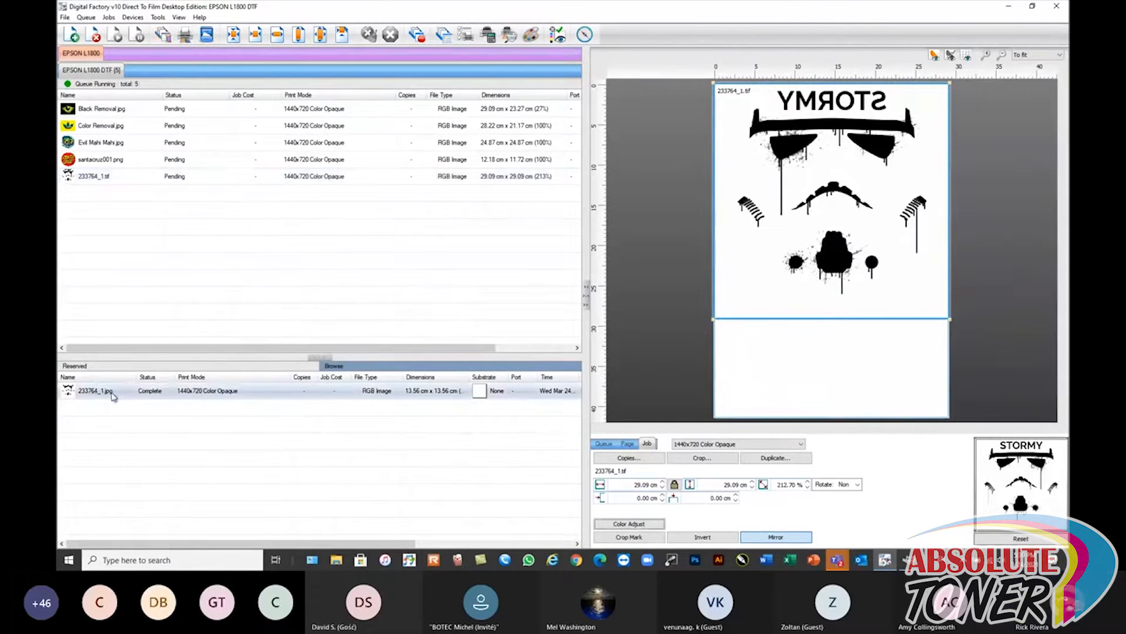
pyautogui.moveTo(115, 396); pyautogui.dragTo(135, 306)
pyautogui.click(113, 111)
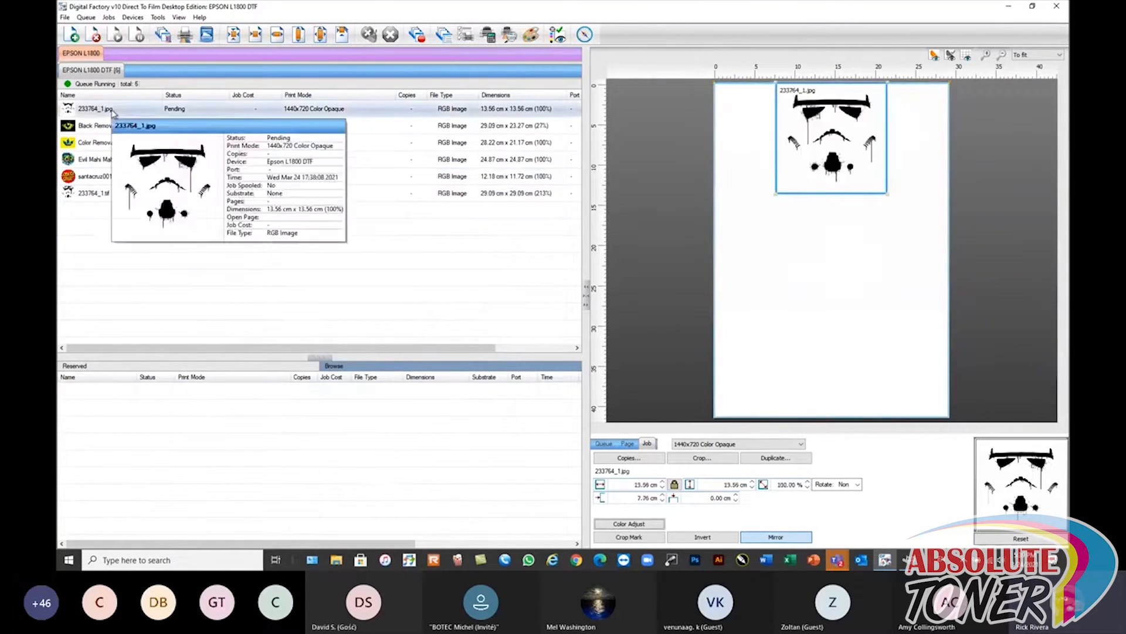
# - Remove the edited 233764_1.tif job from the print queue
pyautogui.moveTo(105, 195)
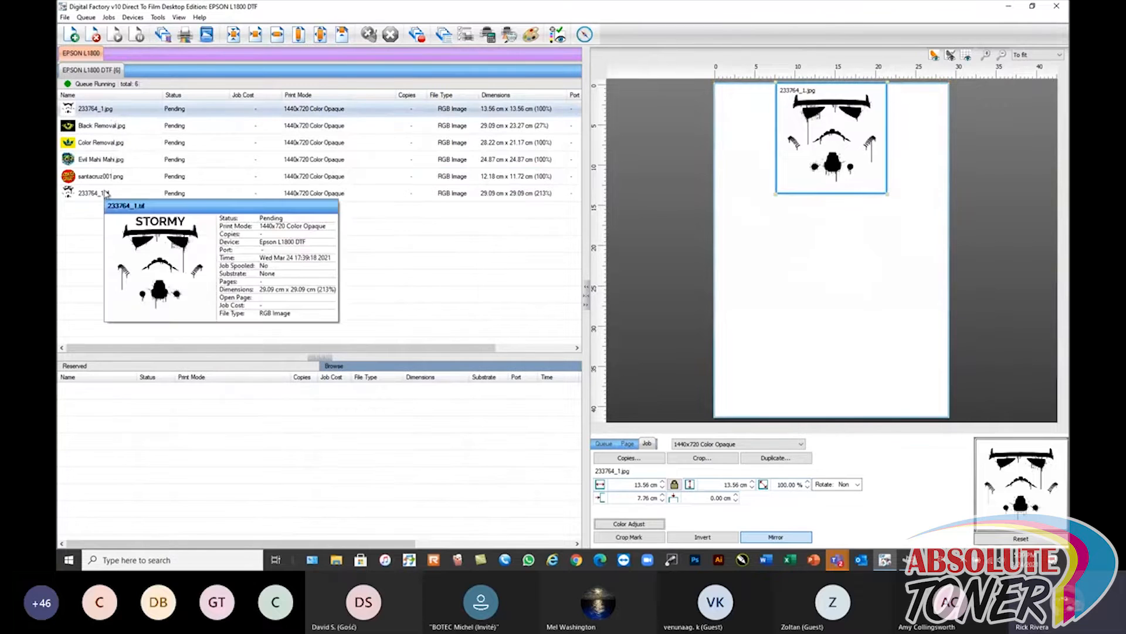
pyautogui.moveTo(124, 114)
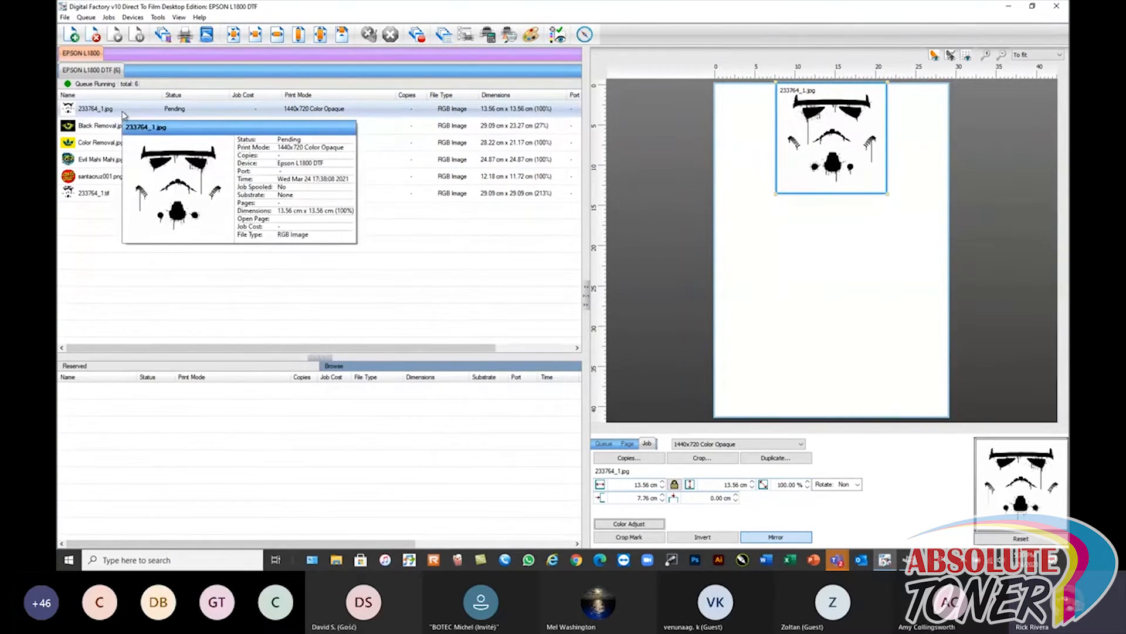
pyautogui.click(108, 194)
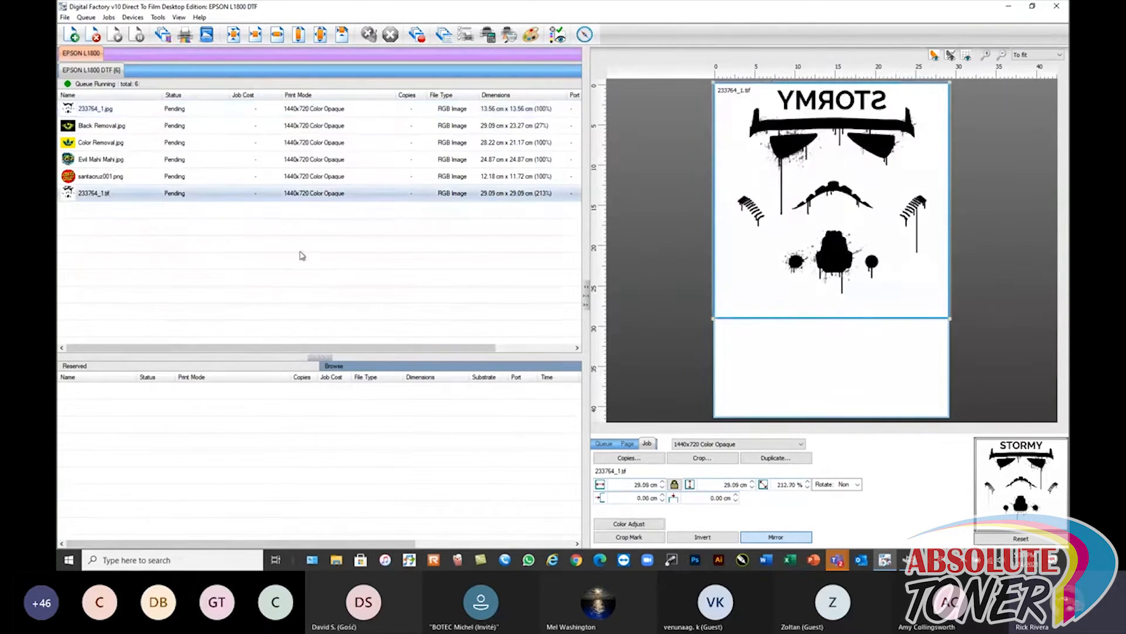
pyautogui.click(95, 39)
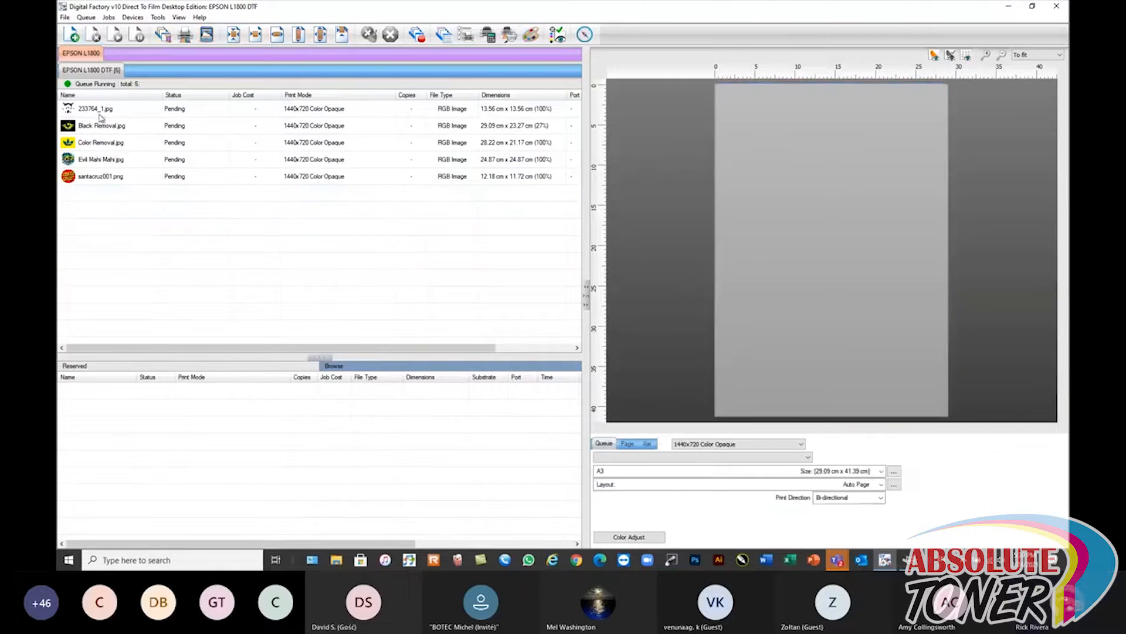
pyautogui.click(108, 17)
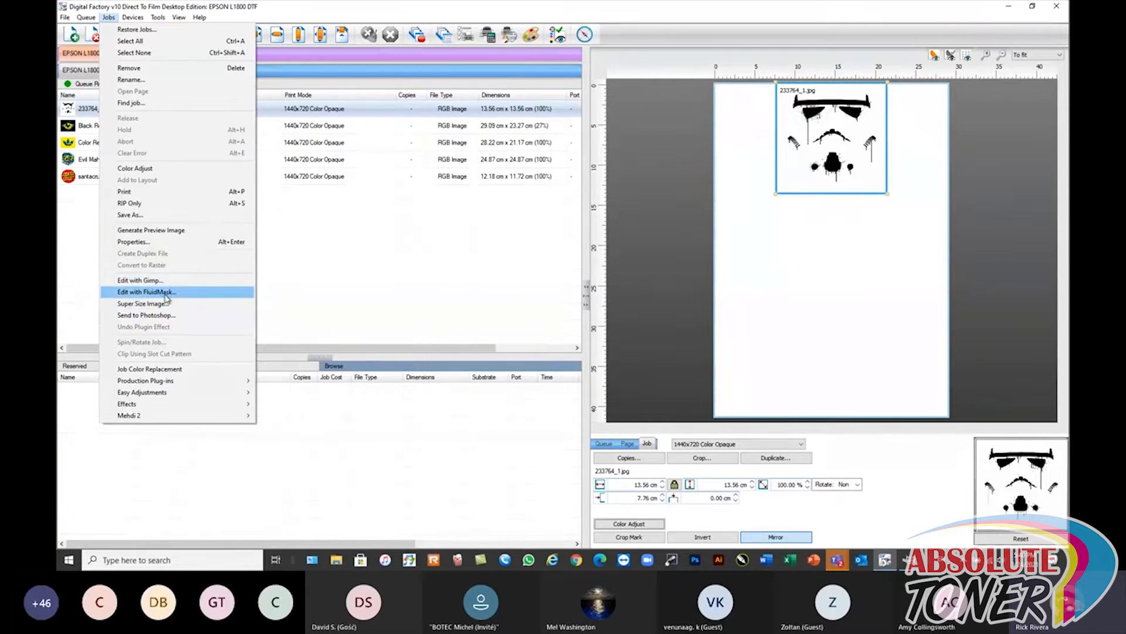
pyautogui.click(332, 272)
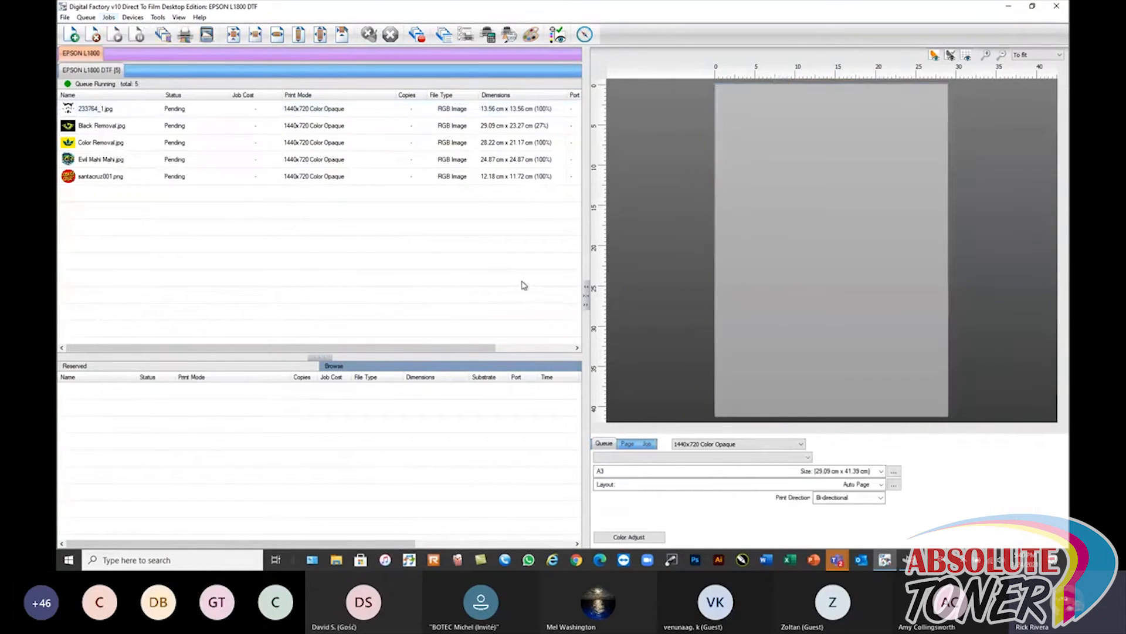
# - Import FluidMask.jpg from the Webinar Sample Files folder into the queue and select the new job
pyautogui.click(72, 34)
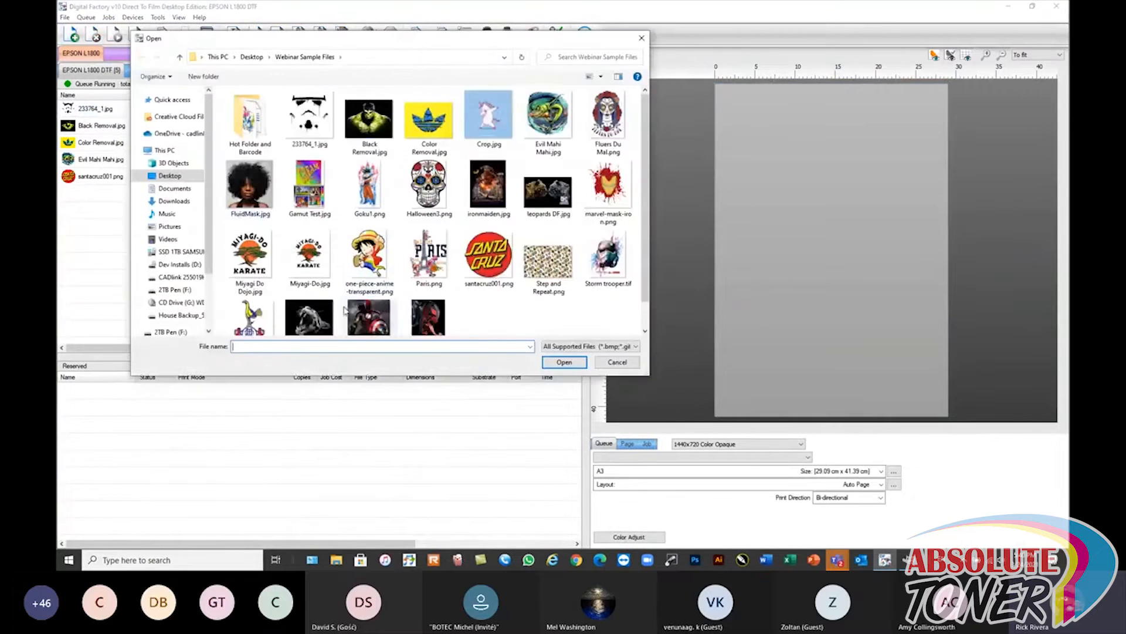
pyautogui.click(246, 187)
pyautogui.click(563, 362)
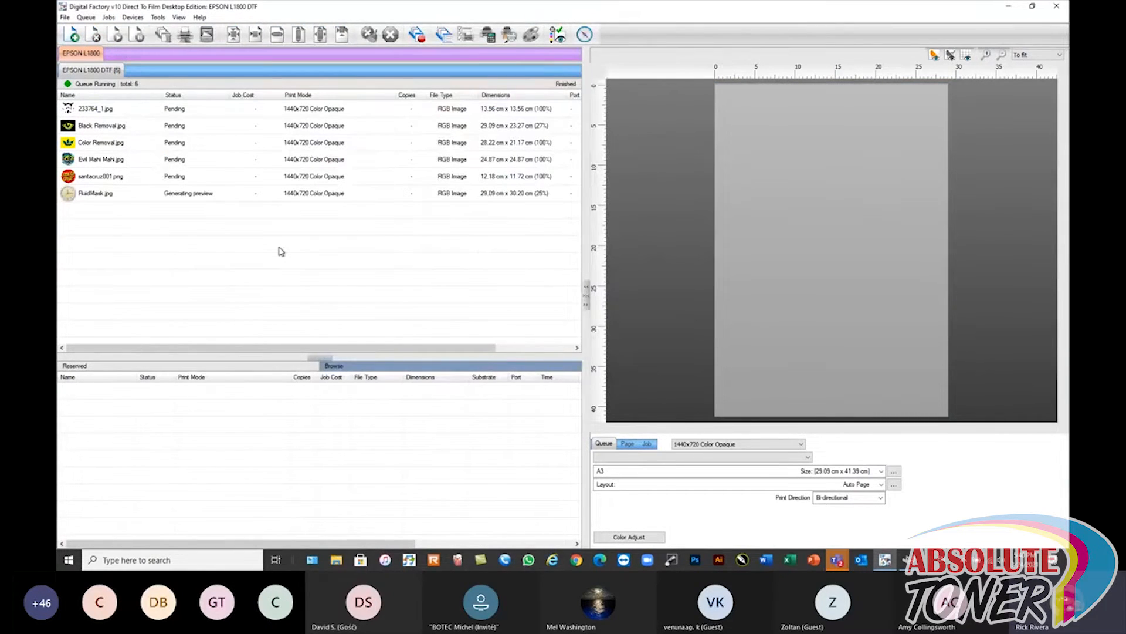
pyautogui.click(116, 200)
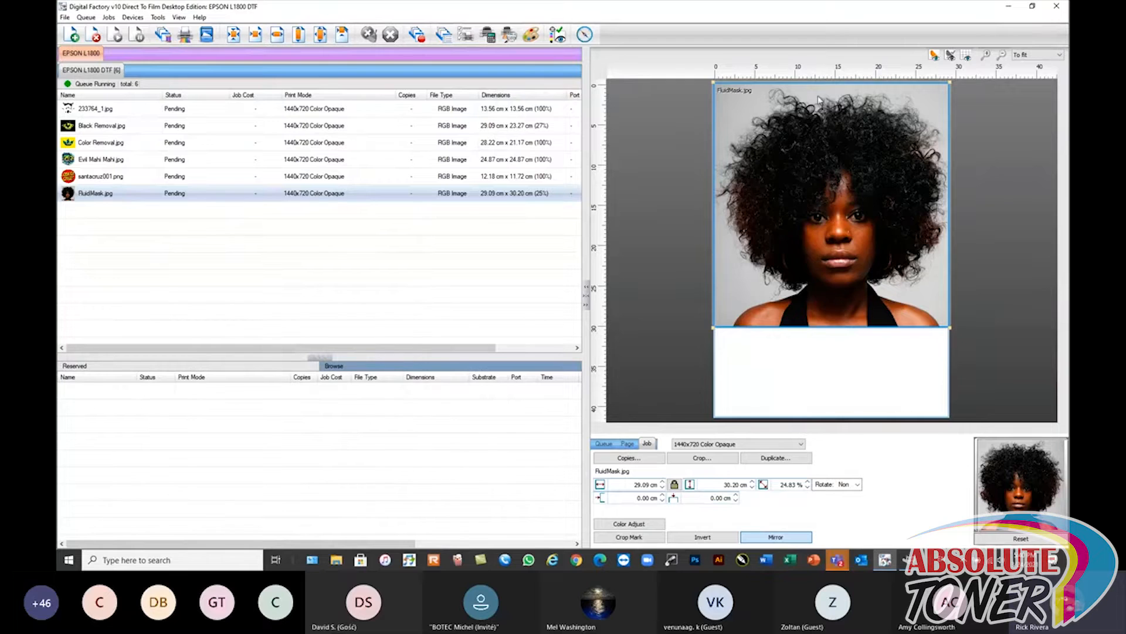
# - Open the FluidMask.jpg job for editing in Fluid Mask, then reposition and slightly enlarge the editor window
pyautogui.scroll(1, 815, 102)
pyautogui.scroll(2, 795, 104)
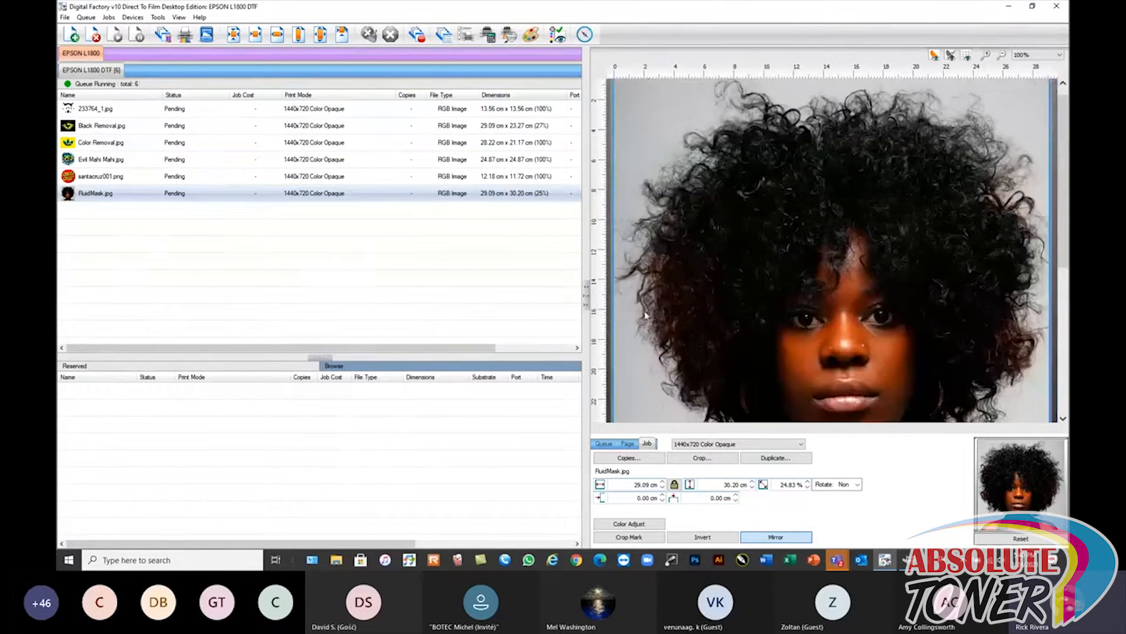
pyautogui.scroll(-1, 856, 289)
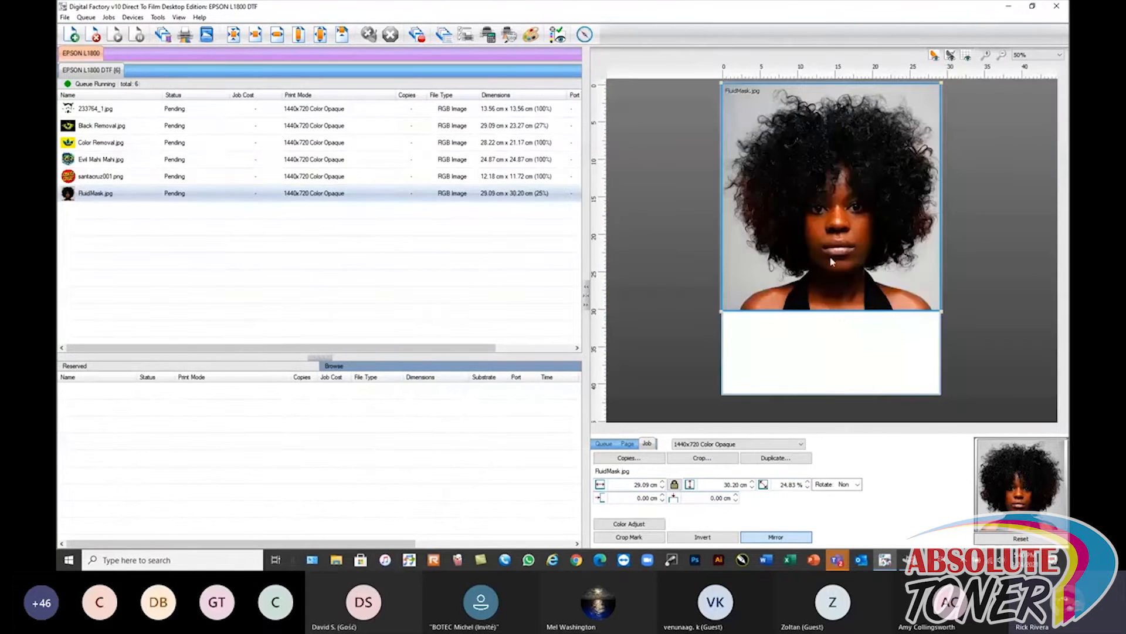
pyautogui.rightClick(90, 195)
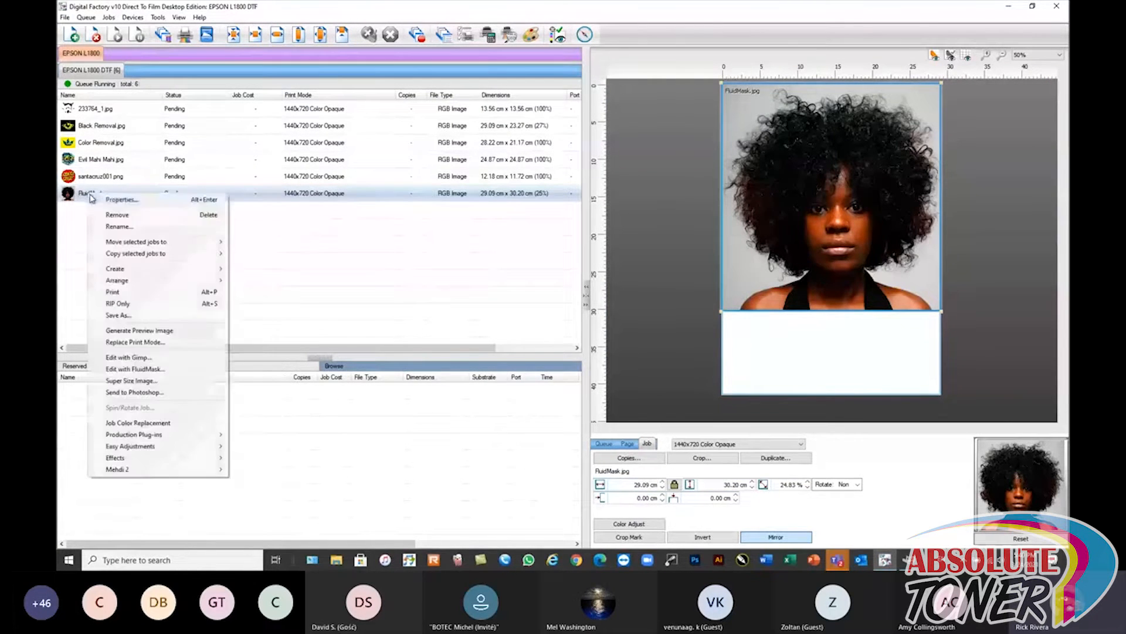
pyautogui.click(140, 370)
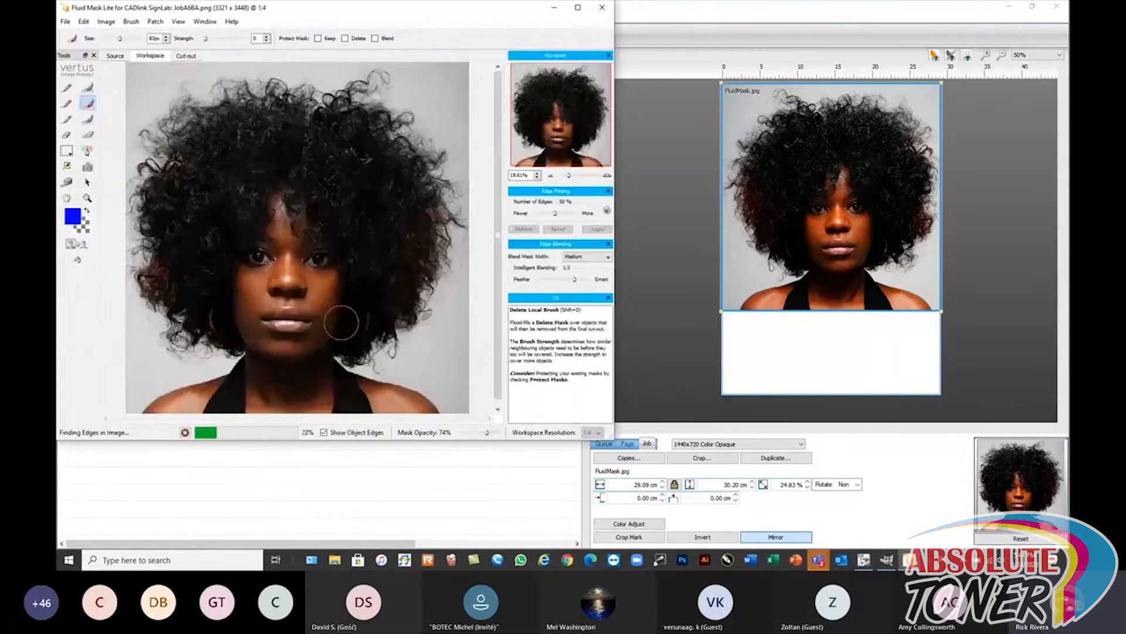
pyautogui.moveTo(395, 10); pyautogui.dragTo(505, 17)
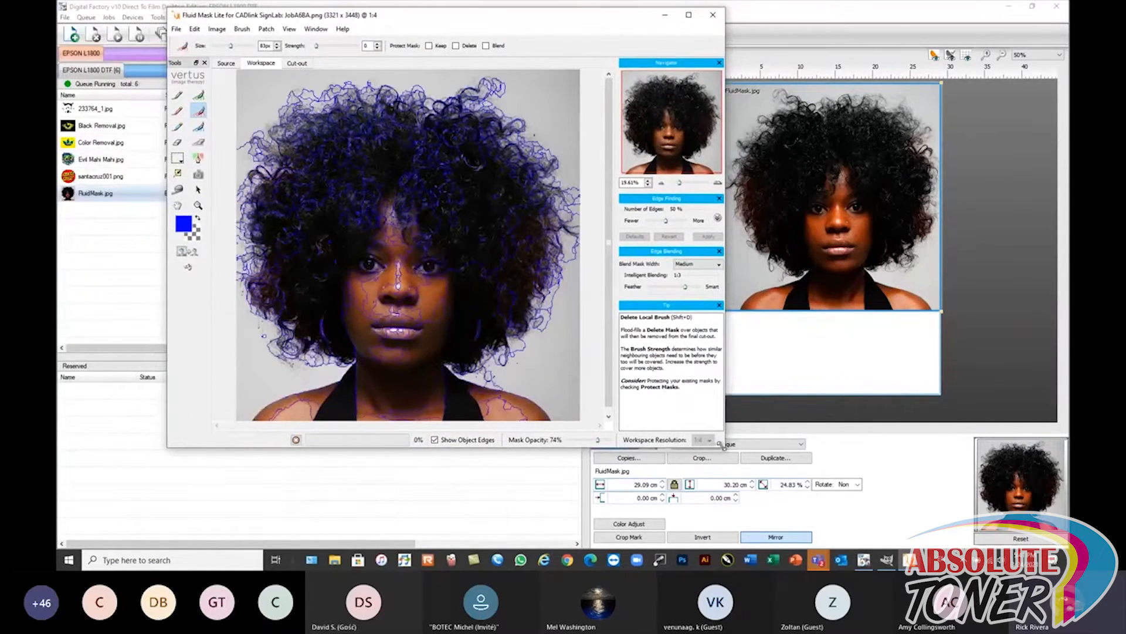
pyautogui.moveTo(722, 444); pyautogui.dragTo(748, 463)
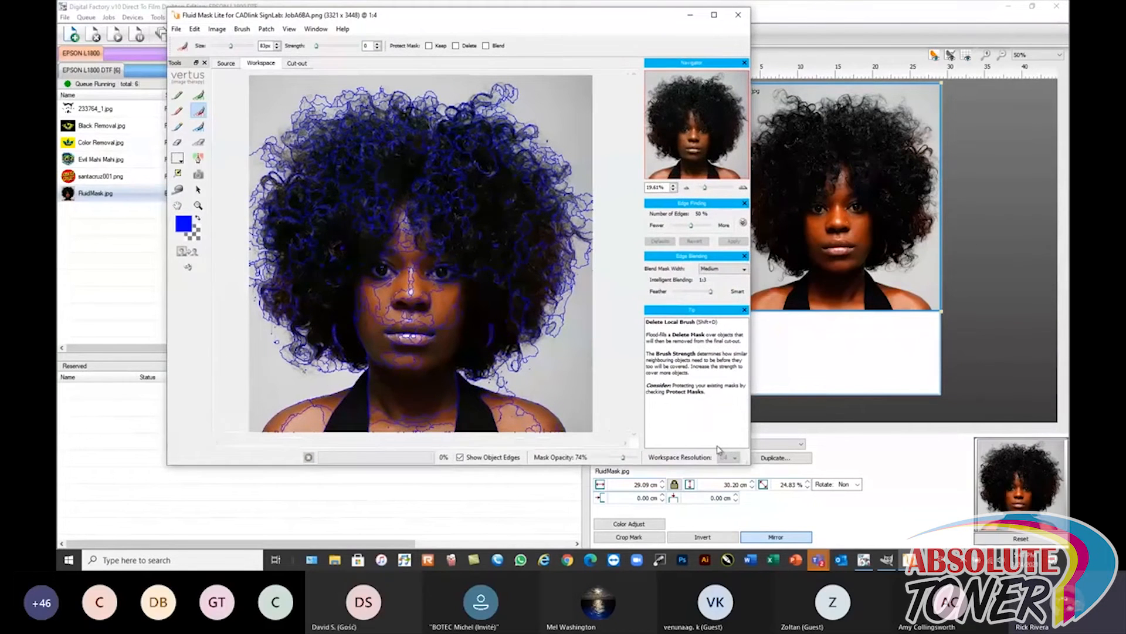
# - Cover the grey background on all sides of the portrait with the Delete mask using the Delete Local Brush
pyautogui.click(576, 384)
pyautogui.click(577, 117)
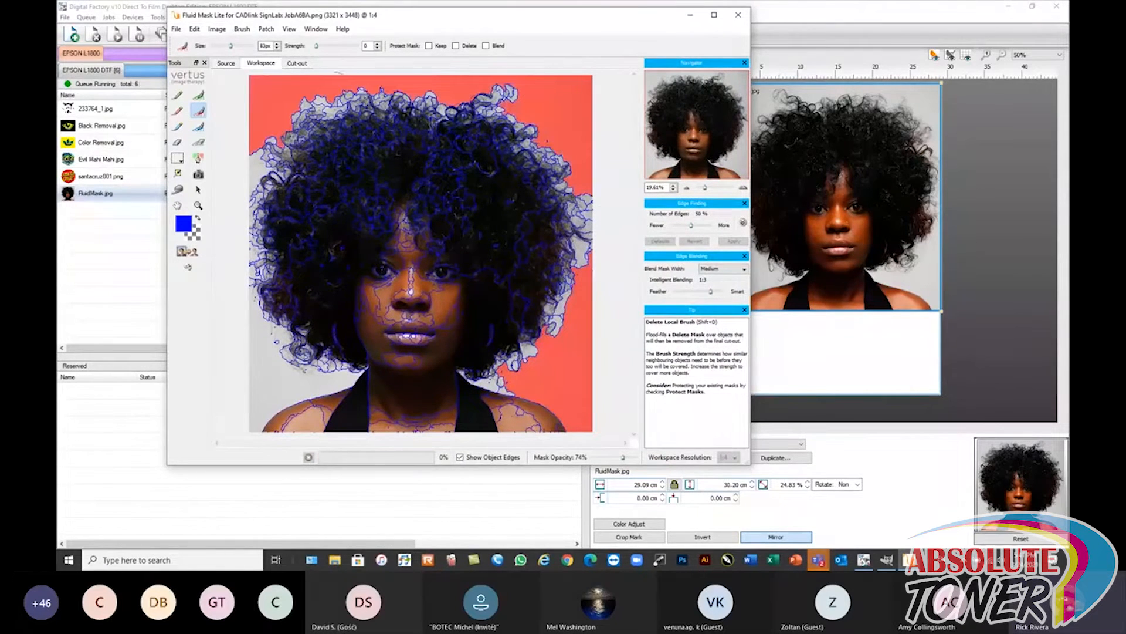
pyautogui.click(253, 127)
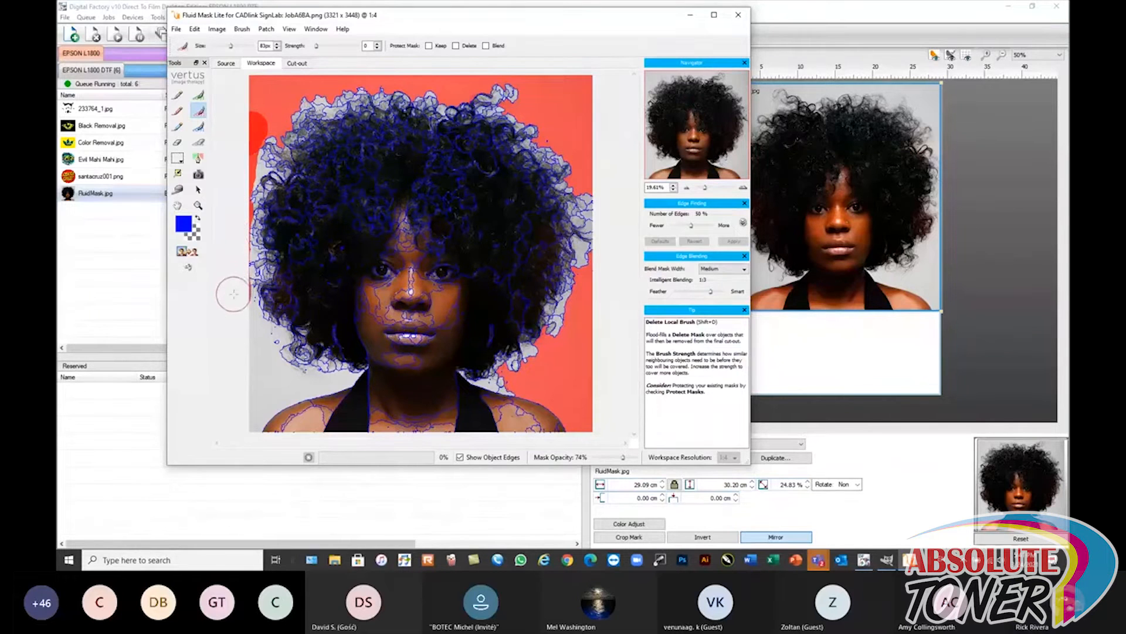
pyautogui.click(239, 359)
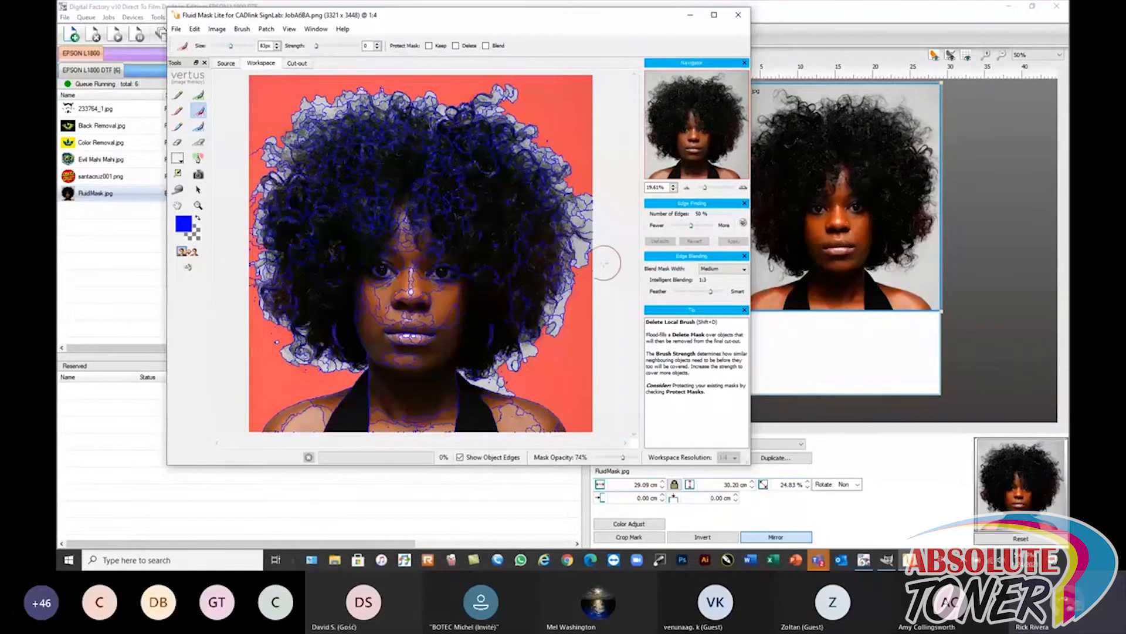
pyautogui.moveTo(606, 248); pyautogui.dragTo(598, 188)
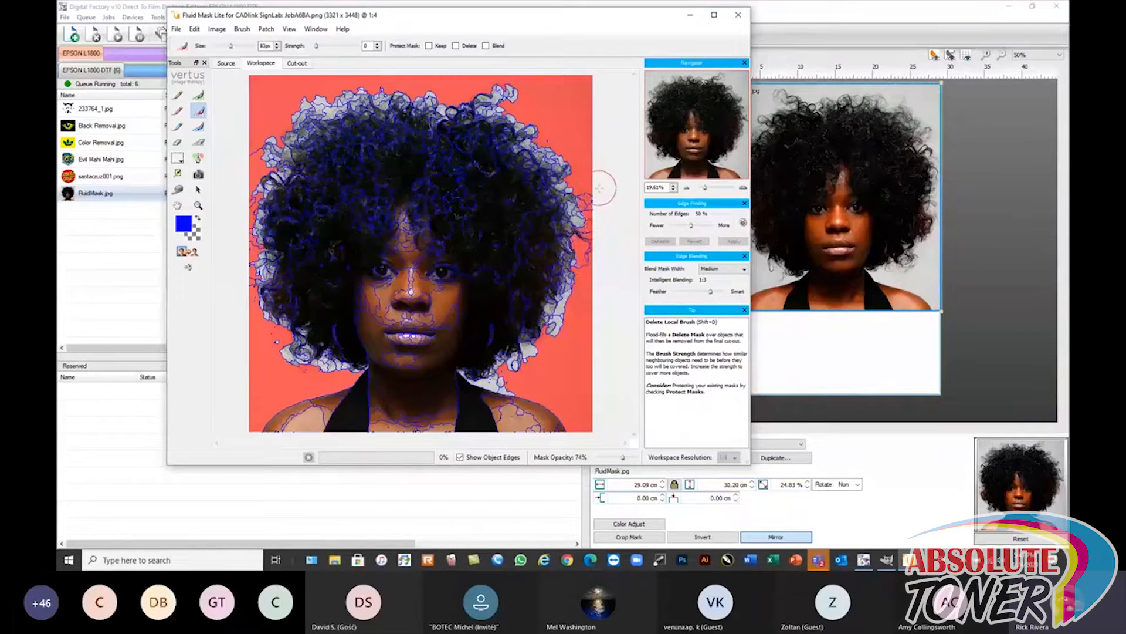
# - Auto-fill the unmasked portrait areas with the Keep mask and paint a Blend mask around the hair edges with the Blend Local Brush
pyautogui.click(217, 31)
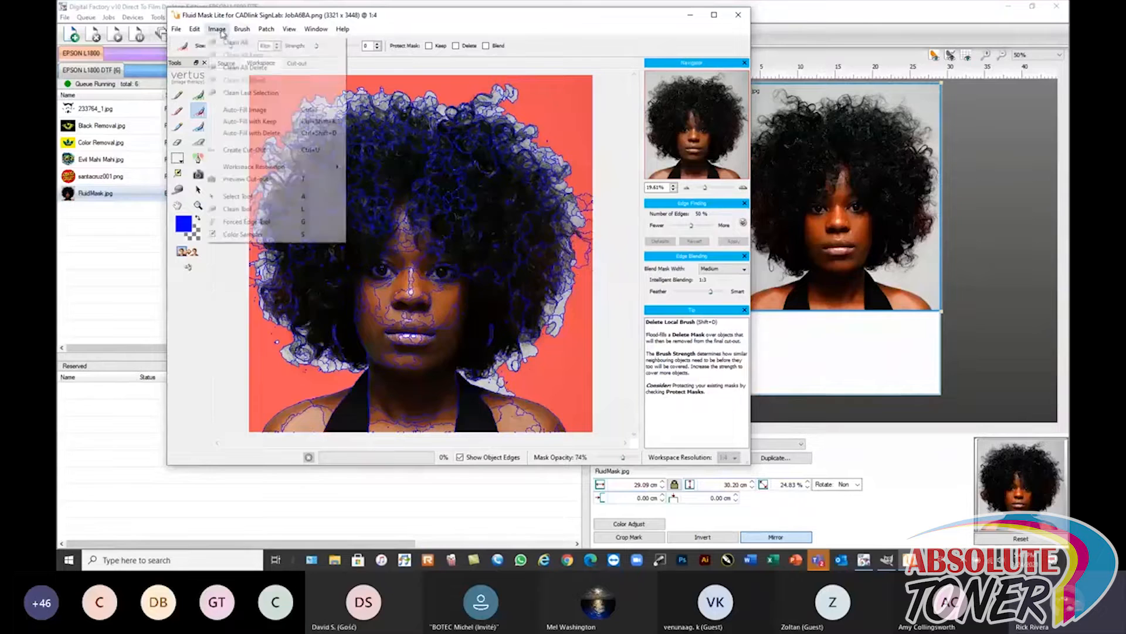
pyautogui.click(247, 121)
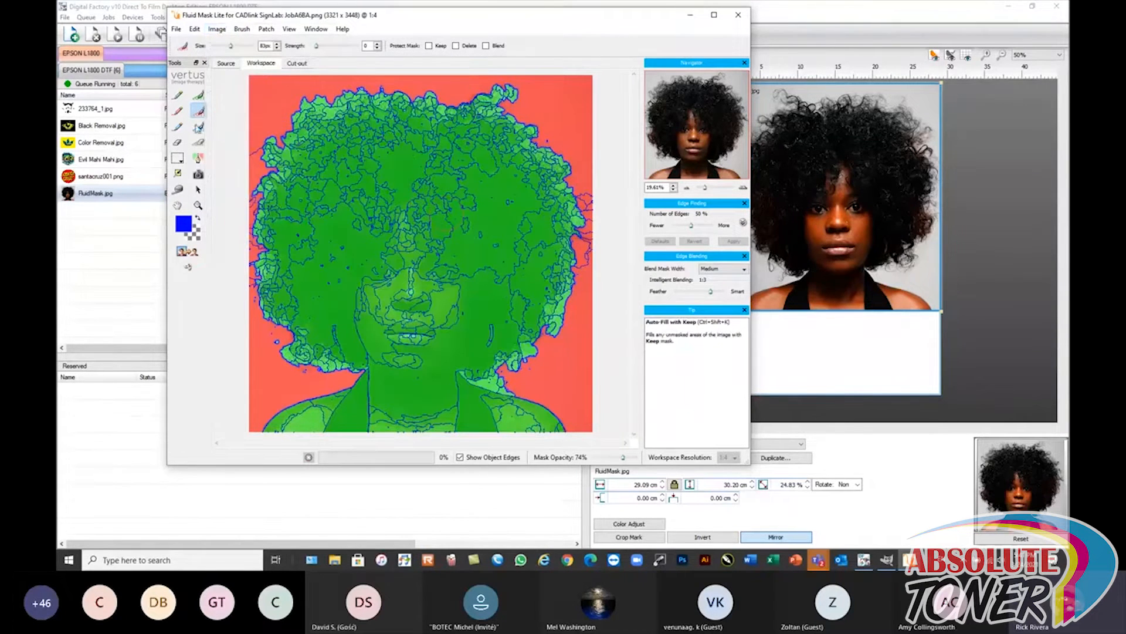
pyautogui.click(199, 127)
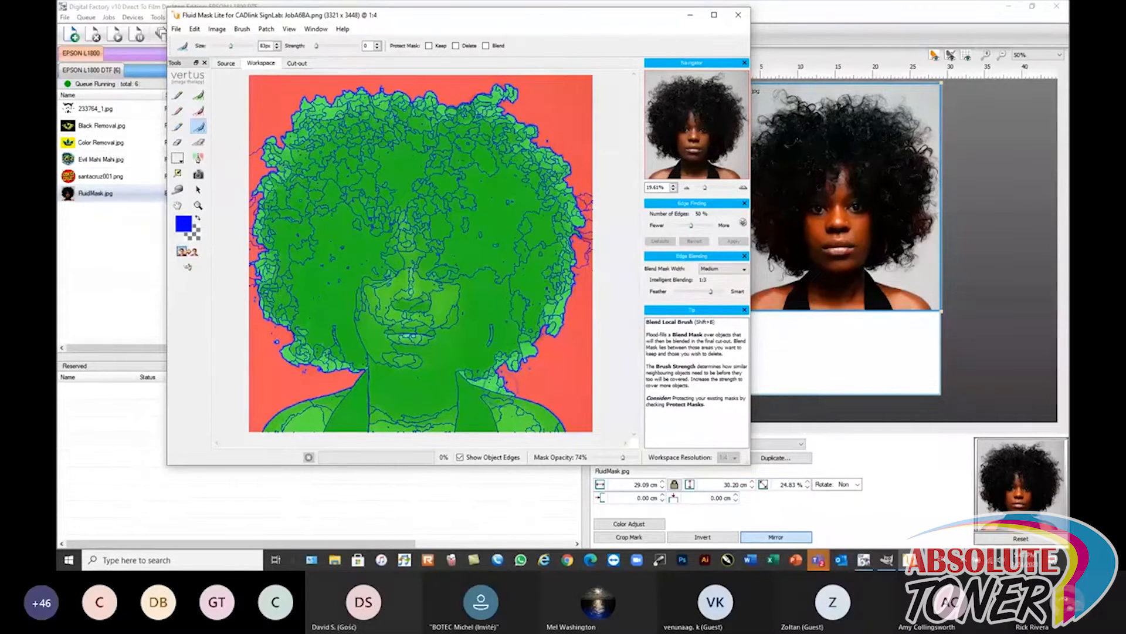
pyautogui.moveTo(498, 389)
pyautogui.mouseDown()
pyautogui.moveTo(472, 379)
pyautogui.moveTo(548, 325)
pyautogui.moveTo(566, 285)
pyautogui.moveTo(570, 214)
pyautogui.moveTo(560, 176)
pyautogui.moveTo(481, 97)
pyautogui.moveTo(508, 91)
pyautogui.moveTo(455, 109)
pyautogui.moveTo(334, 106)
pyautogui.moveTo(273, 147)
pyautogui.moveTo(265, 288)
pyautogui.moveTo(279, 331)
pyautogui.moveTo(290, 346)
pyautogui.moveTo(369, 361)
pyautogui.moveTo(356, 365)
pyautogui.mouseUp()
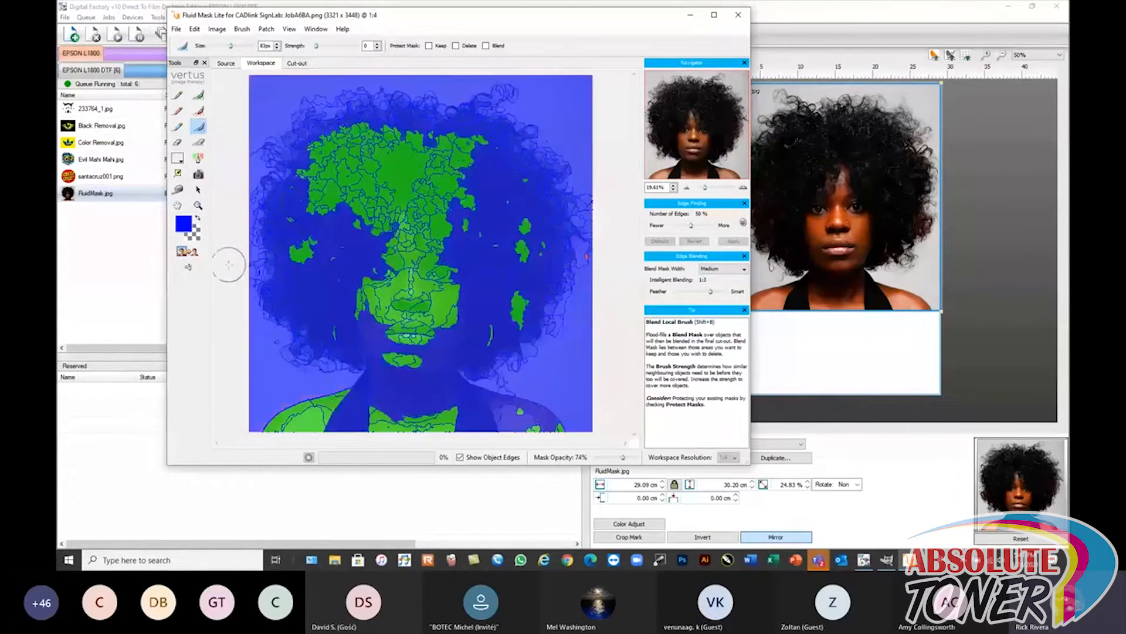
# - Generate the portrait cut-out from the masks, then save and apply it to the job
pyautogui.click(188, 252)
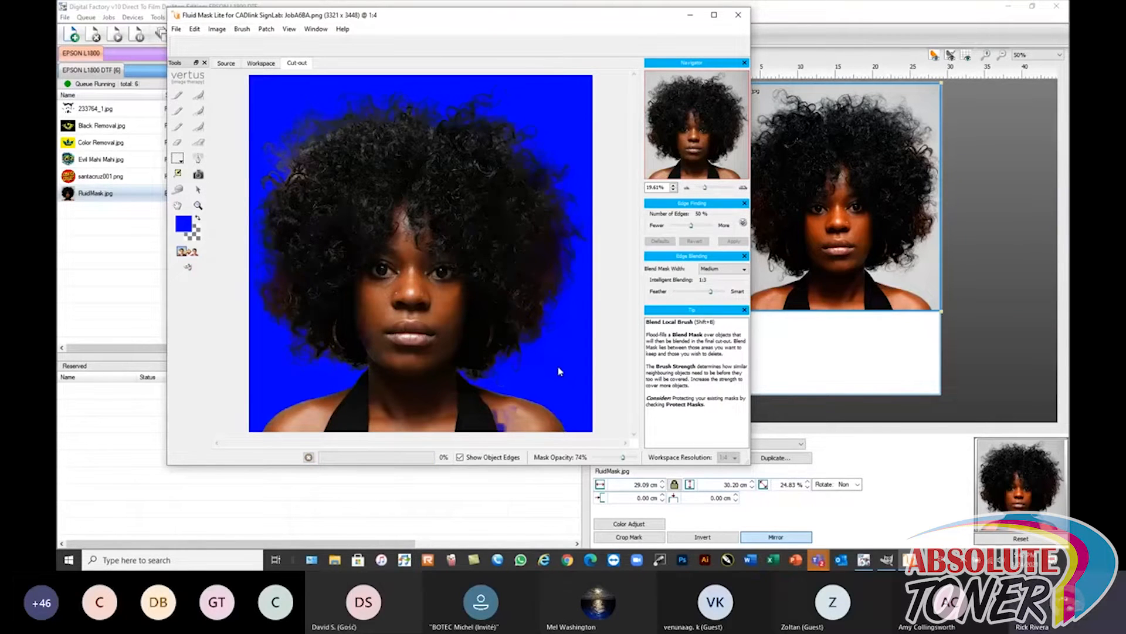
pyautogui.moveTo(503, 423)
pyautogui.mouseDown()
pyautogui.moveTo(526, 430)
pyautogui.moveTo(502, 423)
pyautogui.mouseUp()
pyautogui.click(177, 30)
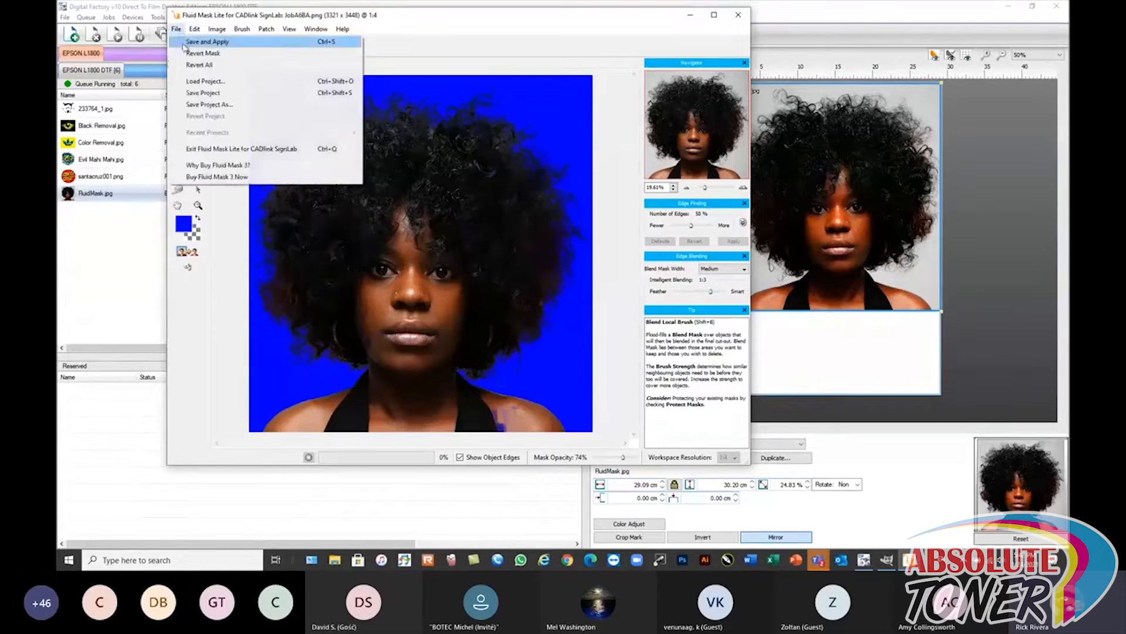
pyautogui.click(194, 42)
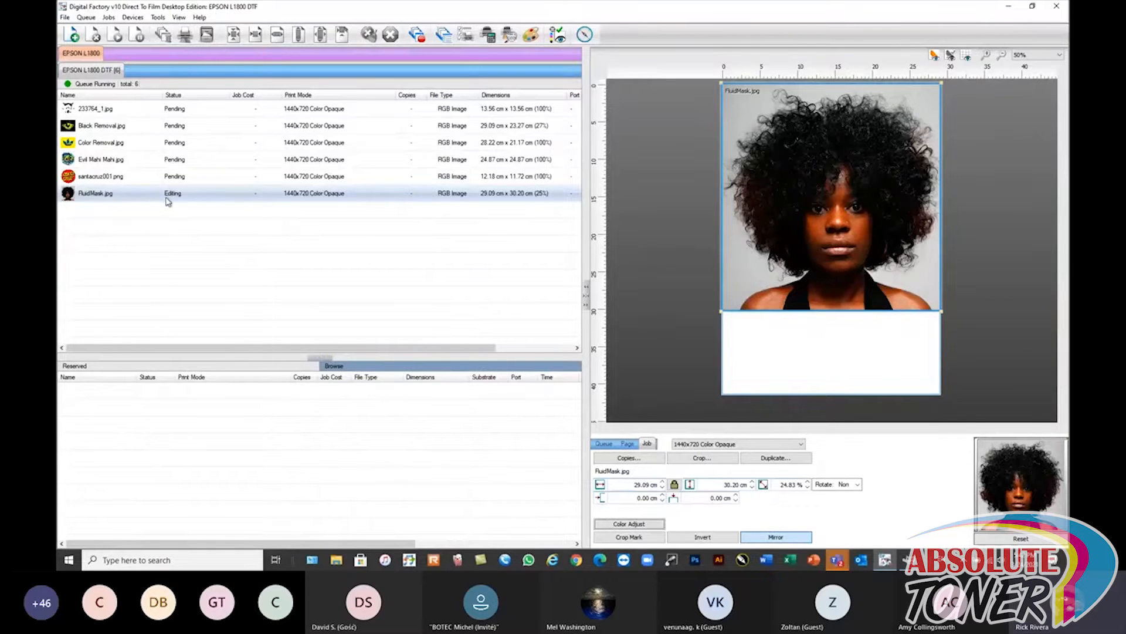
# - Reselect the FluidMask.jpg job in the queue to check the preview of its masked image
pyautogui.moveTo(167, 201)
pyautogui.click(183, 251)
pyautogui.click(141, 197)
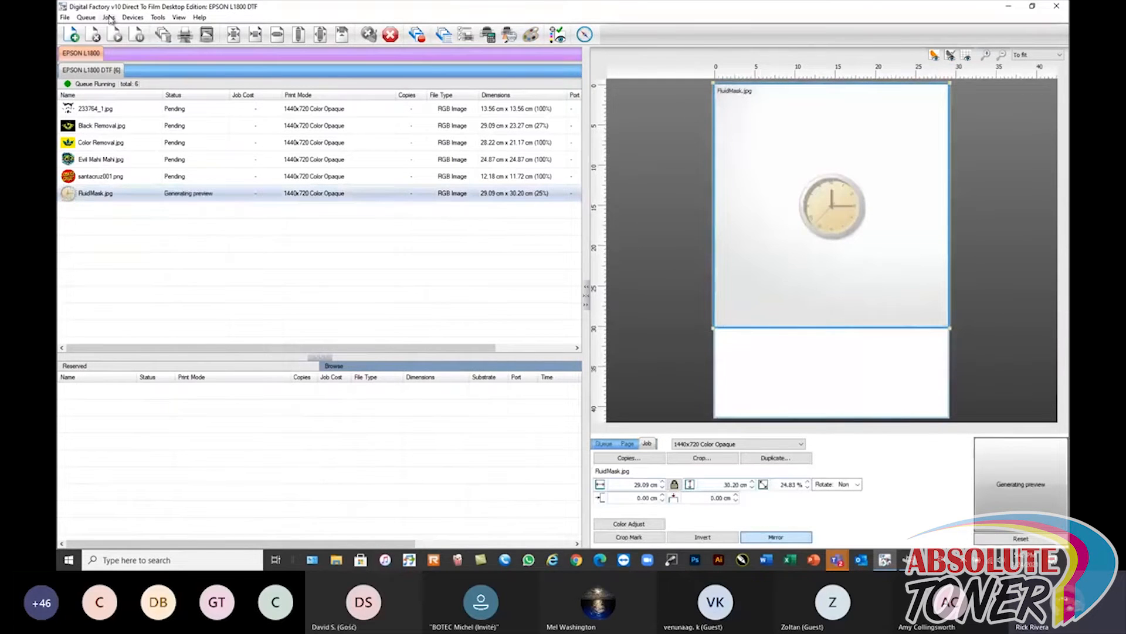
pyautogui.click(109, 17)
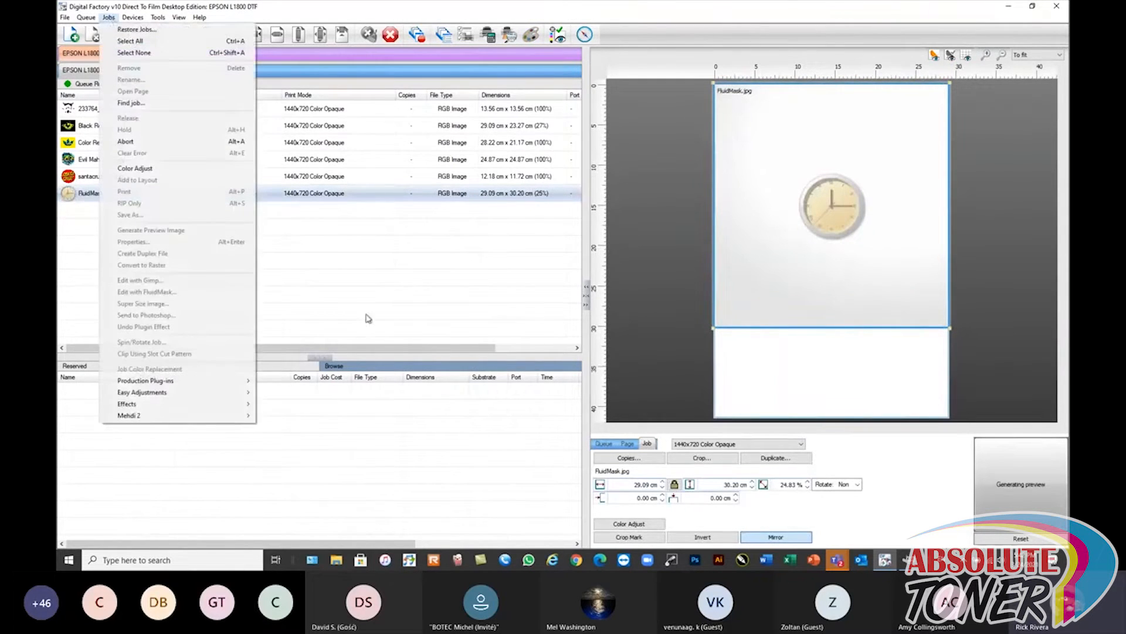
pyautogui.click(367, 318)
pyautogui.click(104, 195)
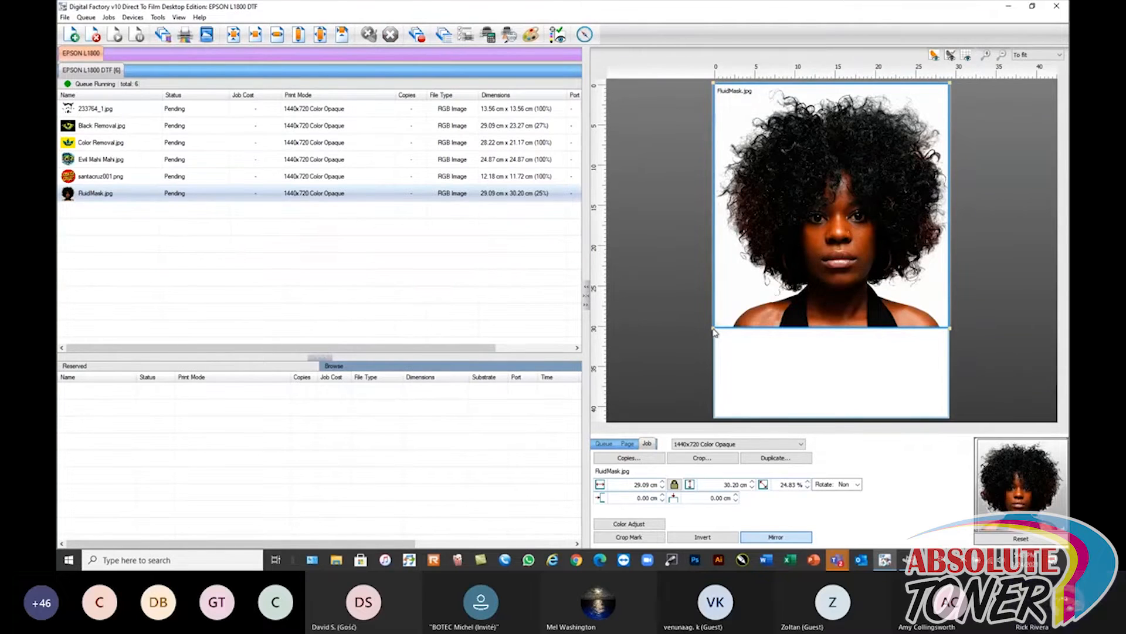
# - Resize the masked portrait to 22.54 × 23.40 cm and center it horizontally along the page's upper edge
pyautogui.moveTo(716, 333); pyautogui.dragTo(767, 272)
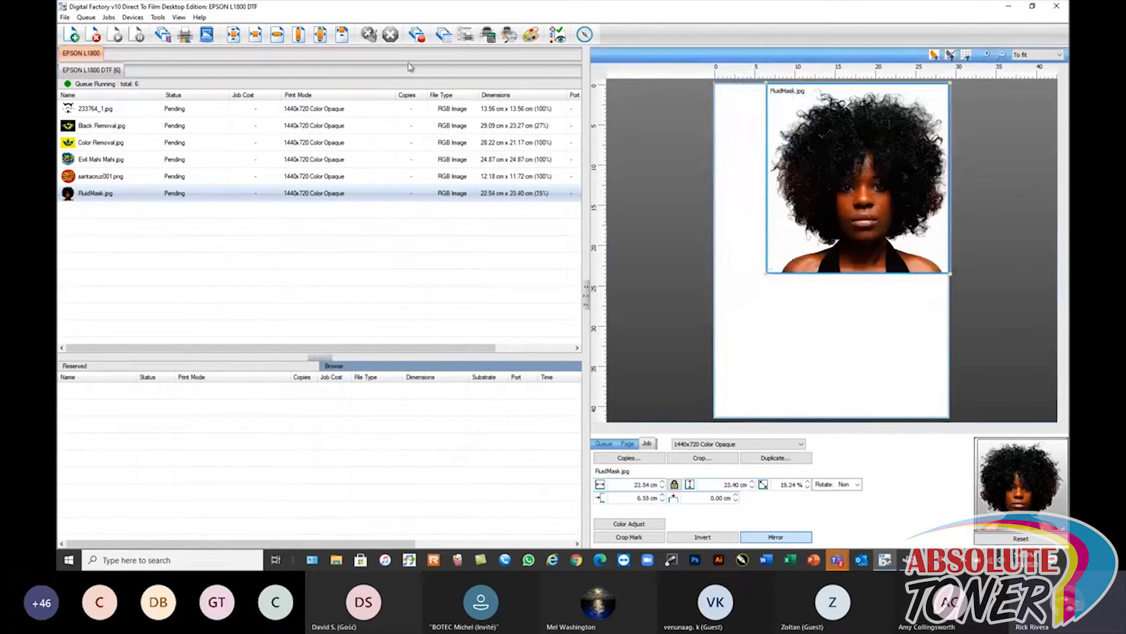
pyautogui.click(342, 35)
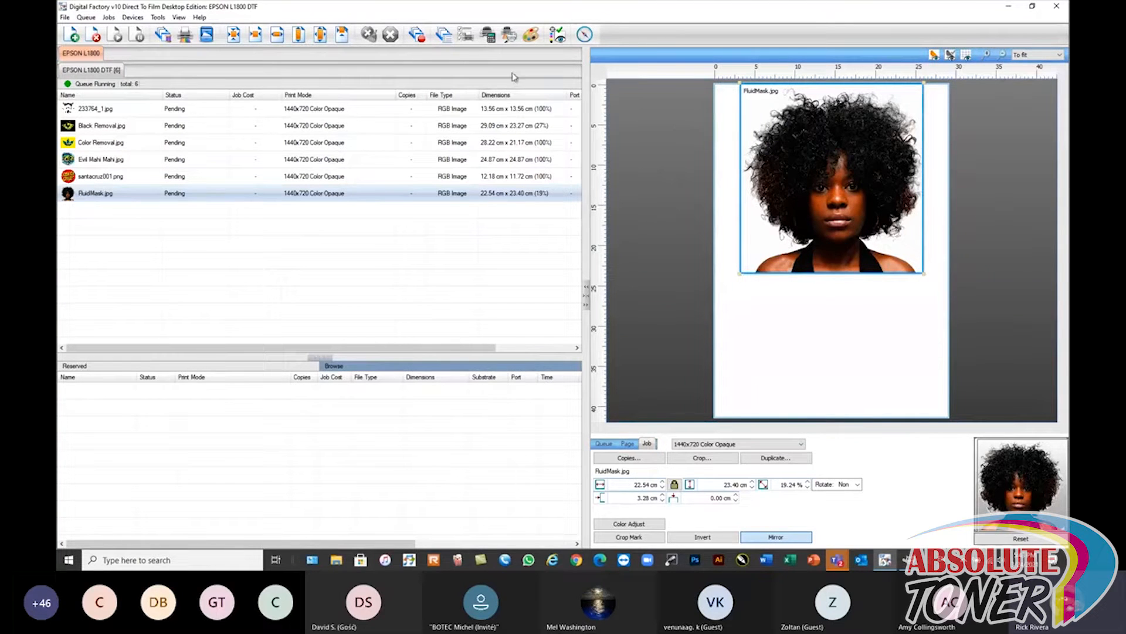
pyautogui.scroll(1, 792, 109)
pyautogui.scroll(1, 792, 108)
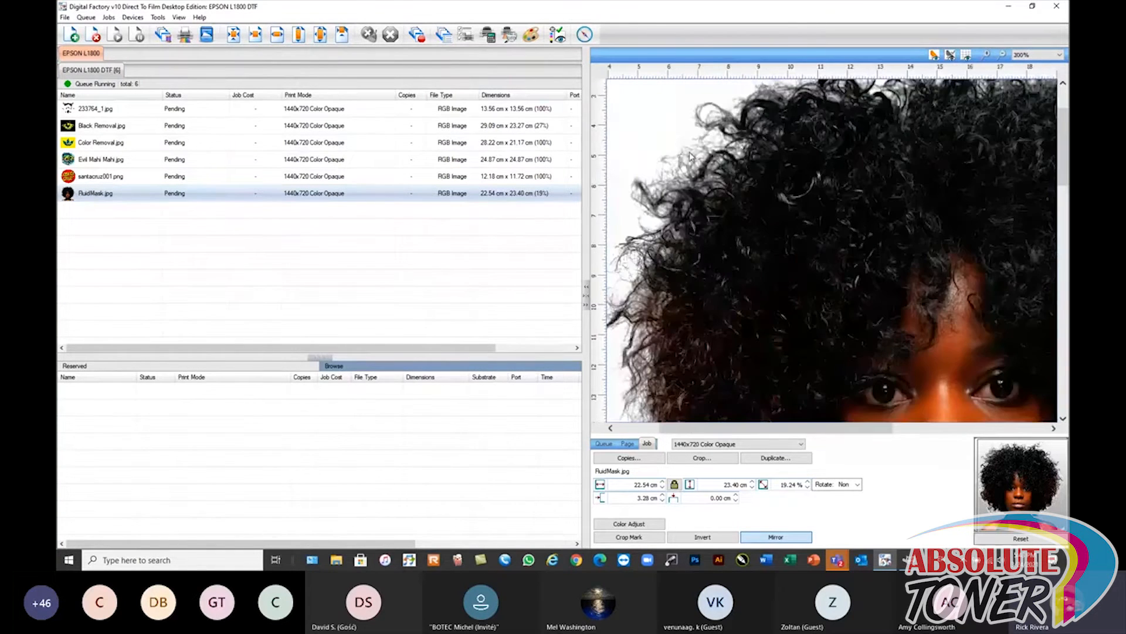
# - Examine the masked portrait's hair edges up close in the preview and its placement on the full page
pyautogui.scroll(1, 692, 156)
pyautogui.scroll(-1, 710, 155)
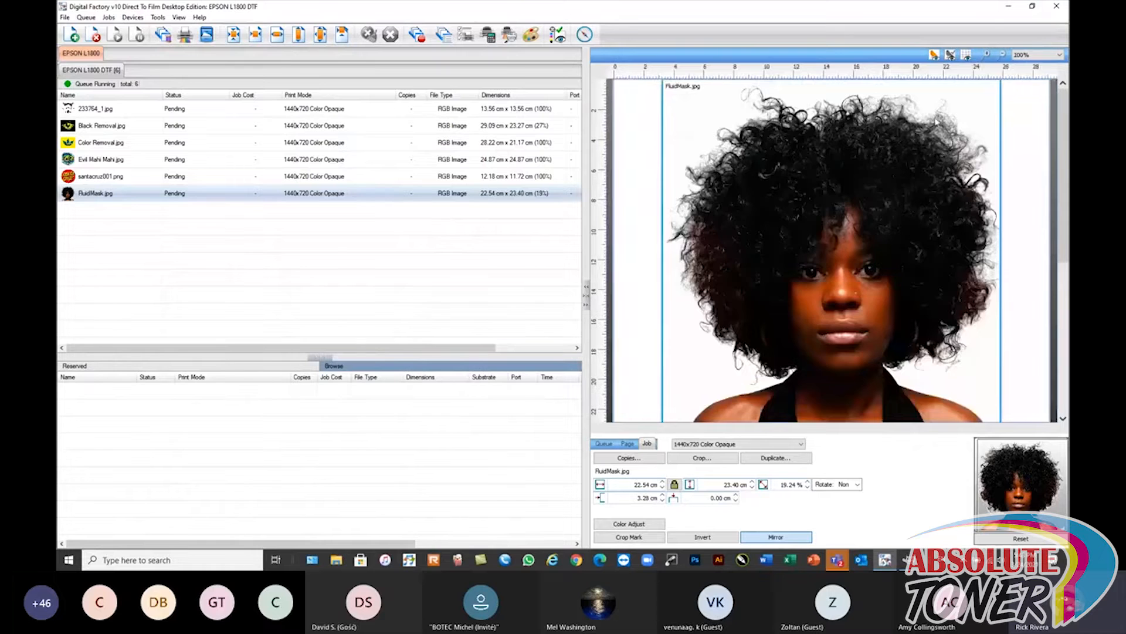
pyautogui.scroll(-1, 937, 122)
pyautogui.scroll(1, 912, 122)
pyautogui.scroll(1, 817, 111)
pyautogui.scroll(1, 865, 122)
pyautogui.scroll(-1, 999, 131)
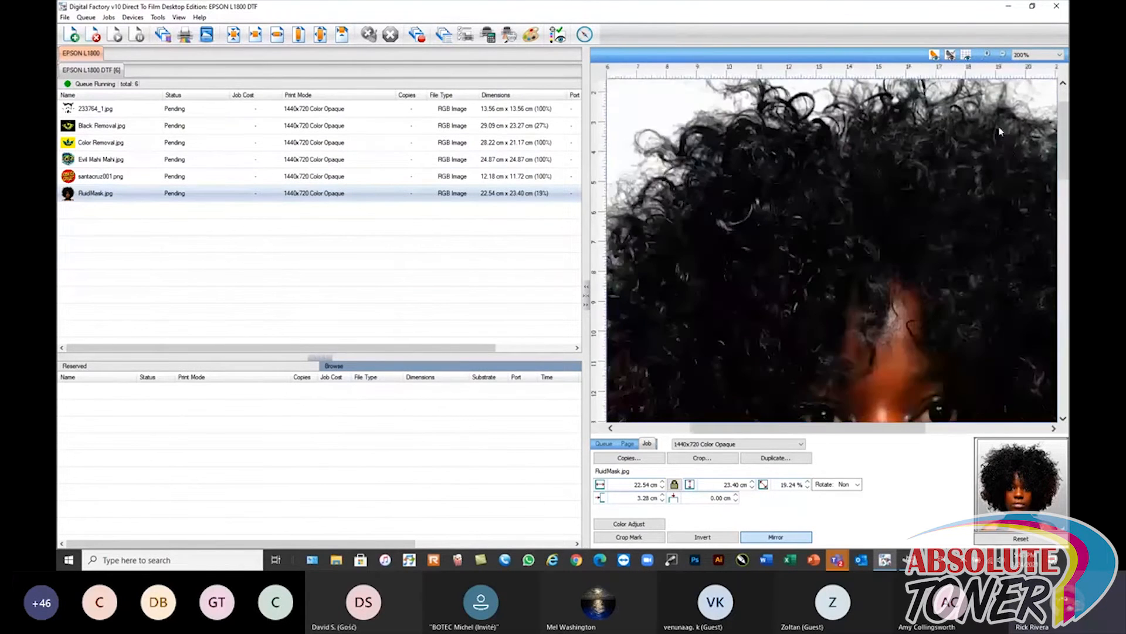
pyautogui.scroll(-3, 1001, 132)
pyautogui.scroll(3, 908, 177)
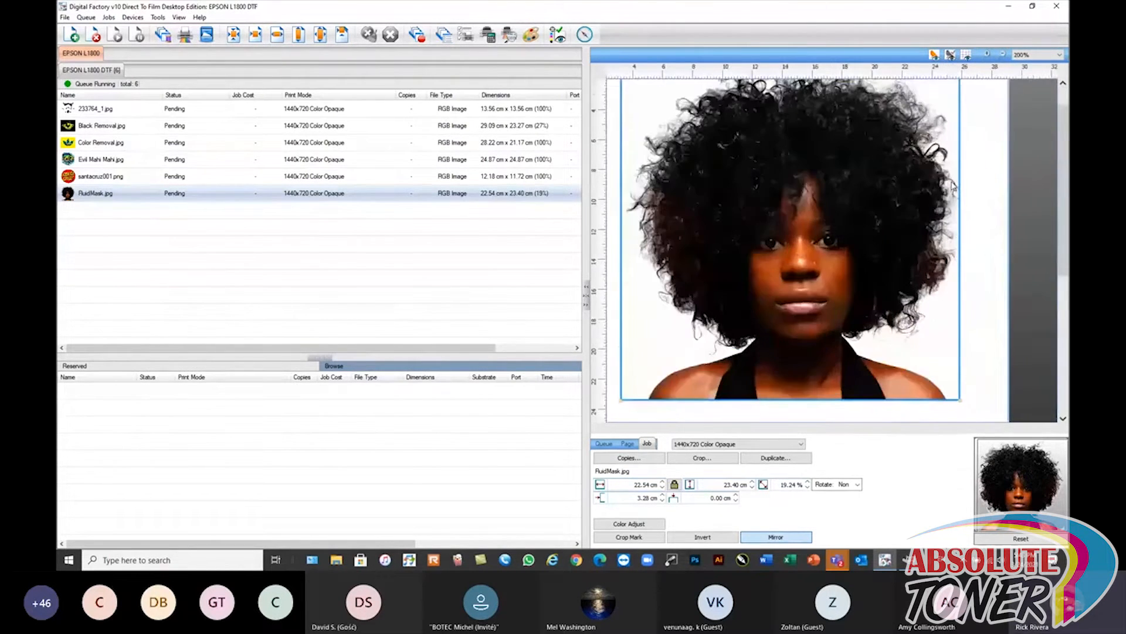
pyautogui.scroll(-1, 870, 159)
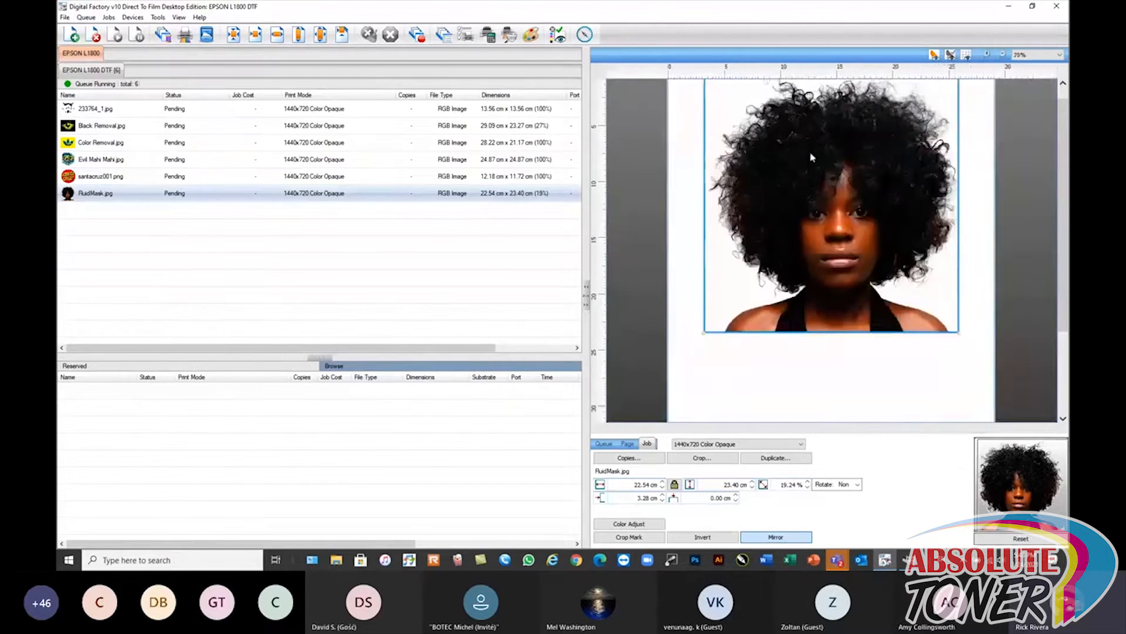
pyautogui.scroll(-1, 864, 123)
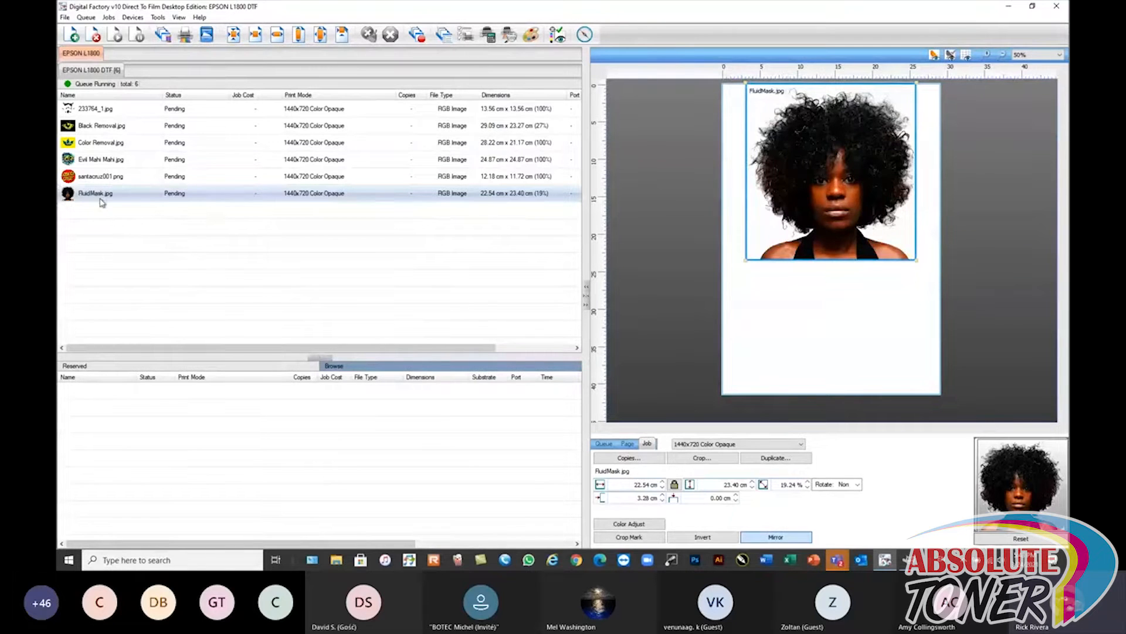
# - Try Super Size Image on the Evil Mahi Mahi.jpg job with a new resolution of 300
pyautogui.click(91, 176)
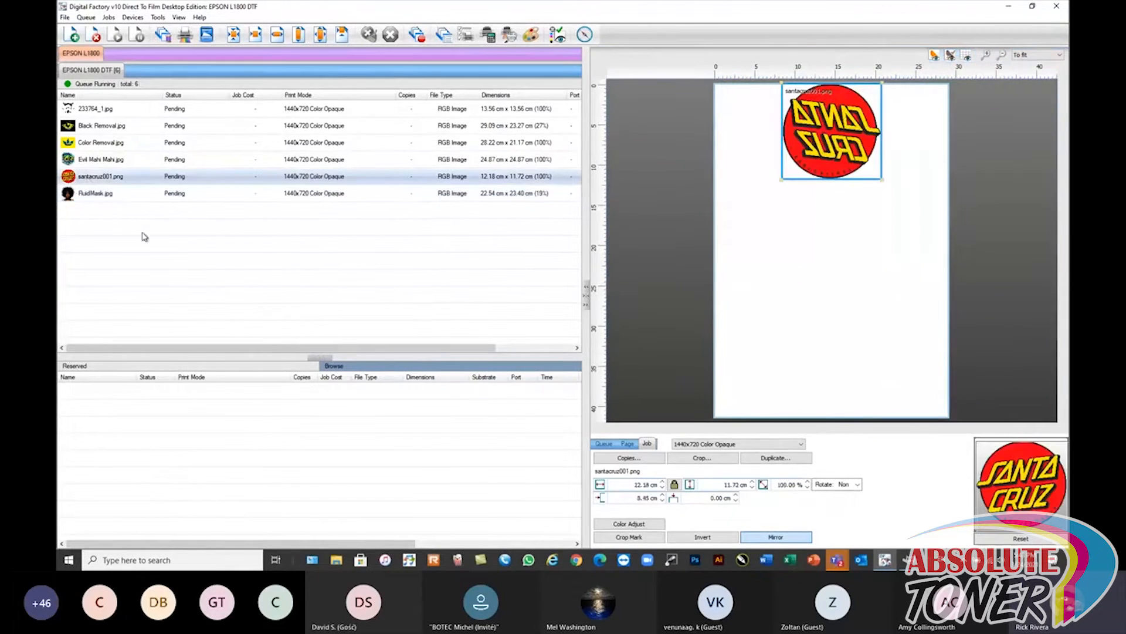
pyautogui.click(101, 160)
pyautogui.click(109, 17)
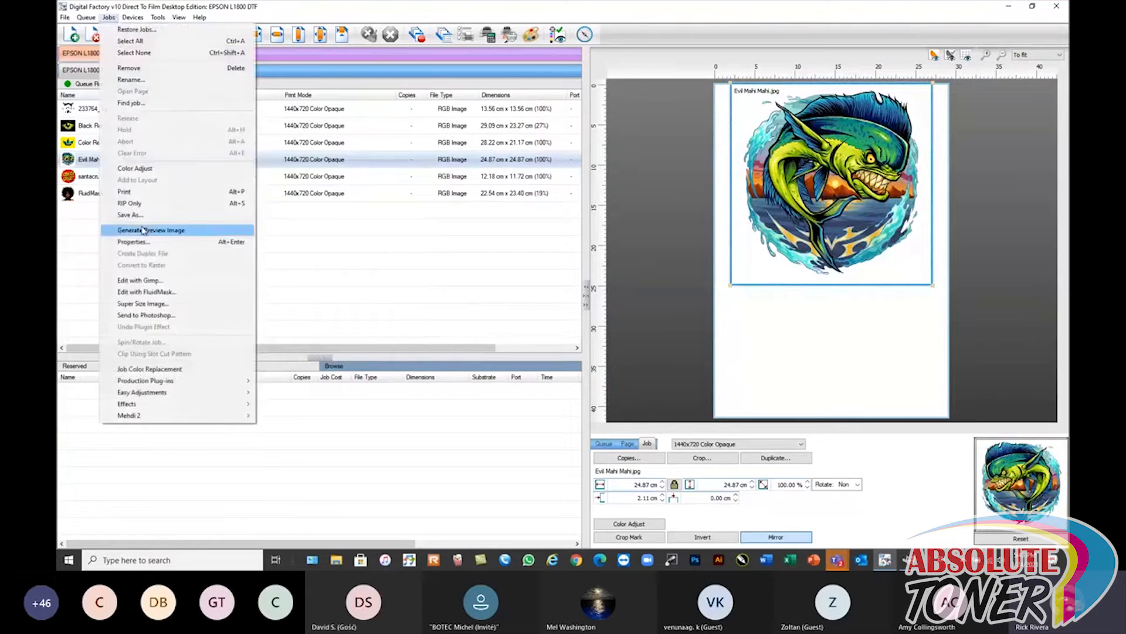
pyautogui.click(143, 305)
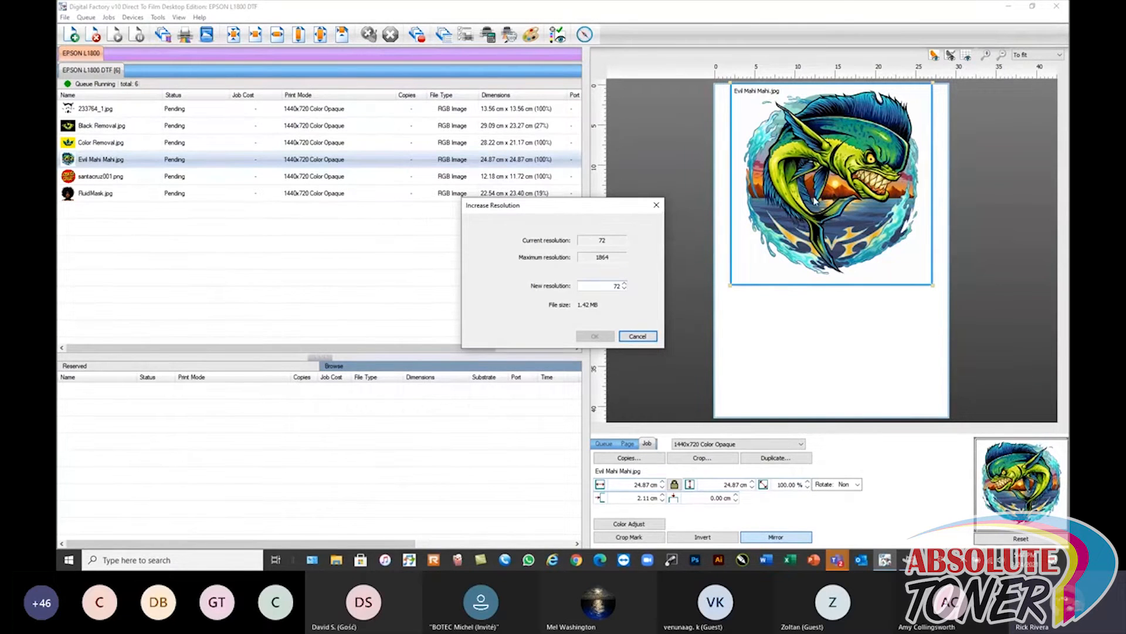
pyautogui.press('Tab')
pyautogui.write('300')
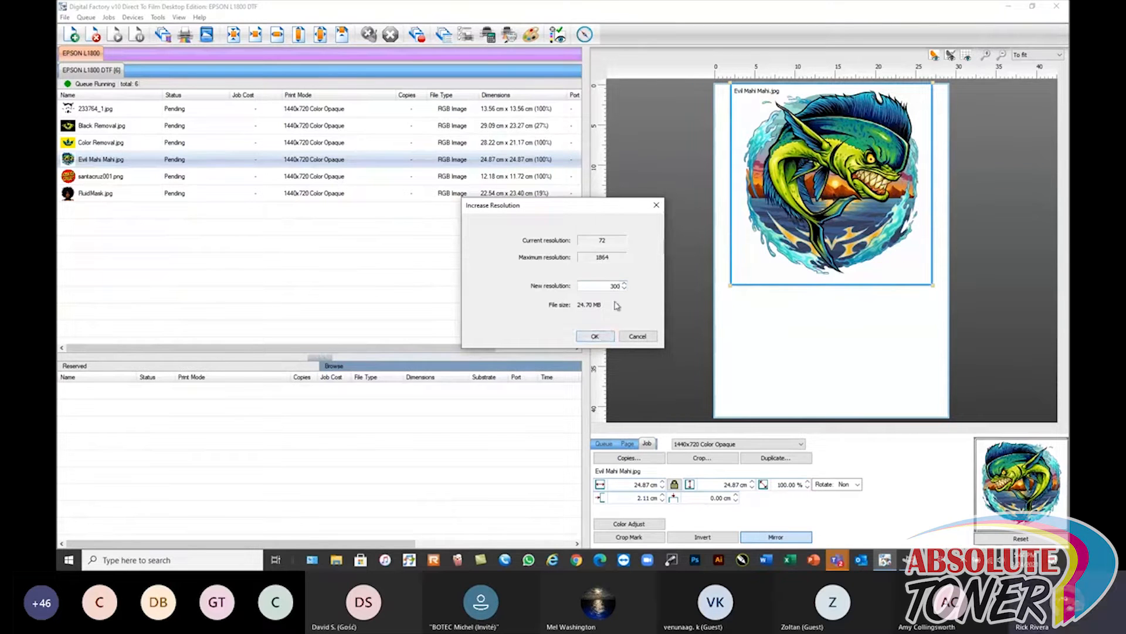
pyautogui.click(595, 337)
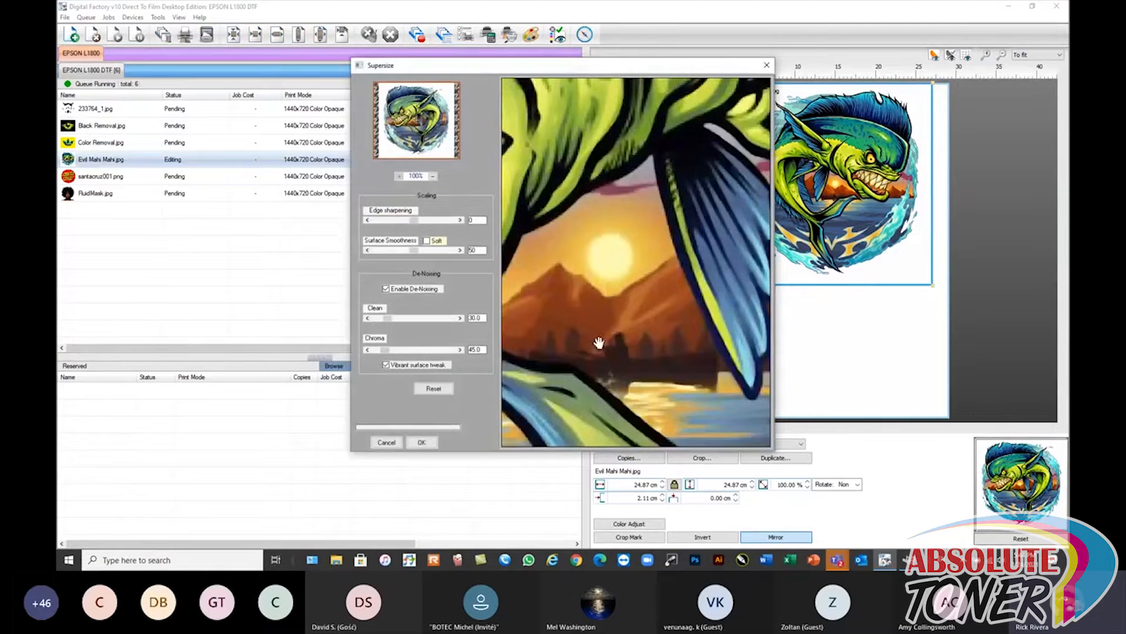
# - Inspect the supersized fish's teeth, head and water-splash edges at 100% in the Supersize preview, and cancel the upscaling
pyautogui.moveTo(522, 203); pyautogui.dragTo(639, 266)
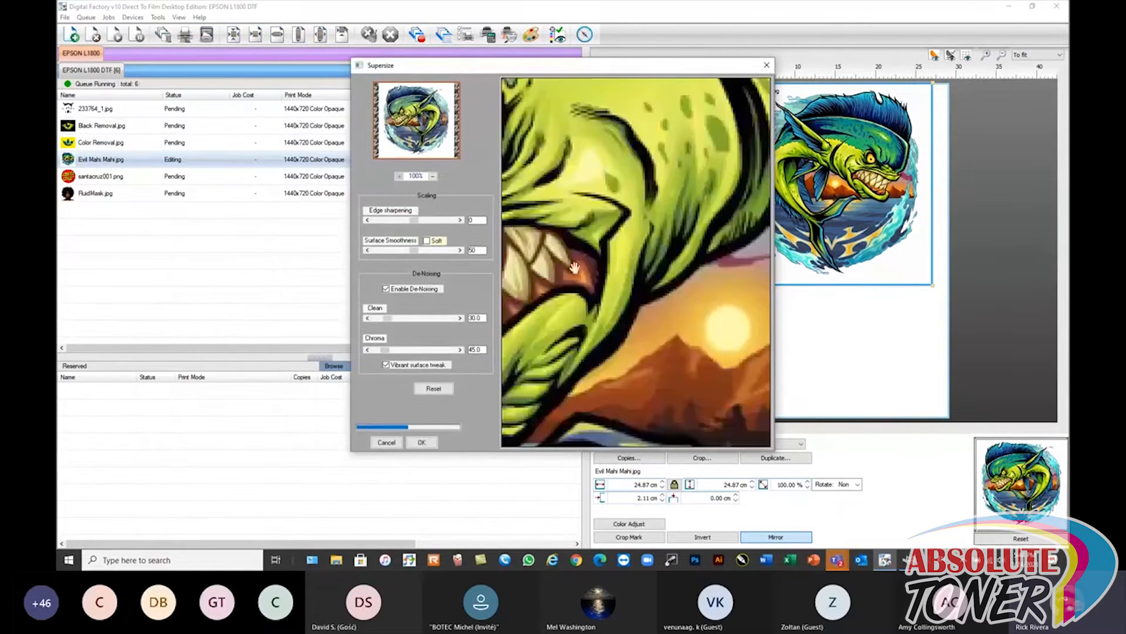
pyautogui.moveTo(540, 262); pyautogui.dragTo(664, 258)
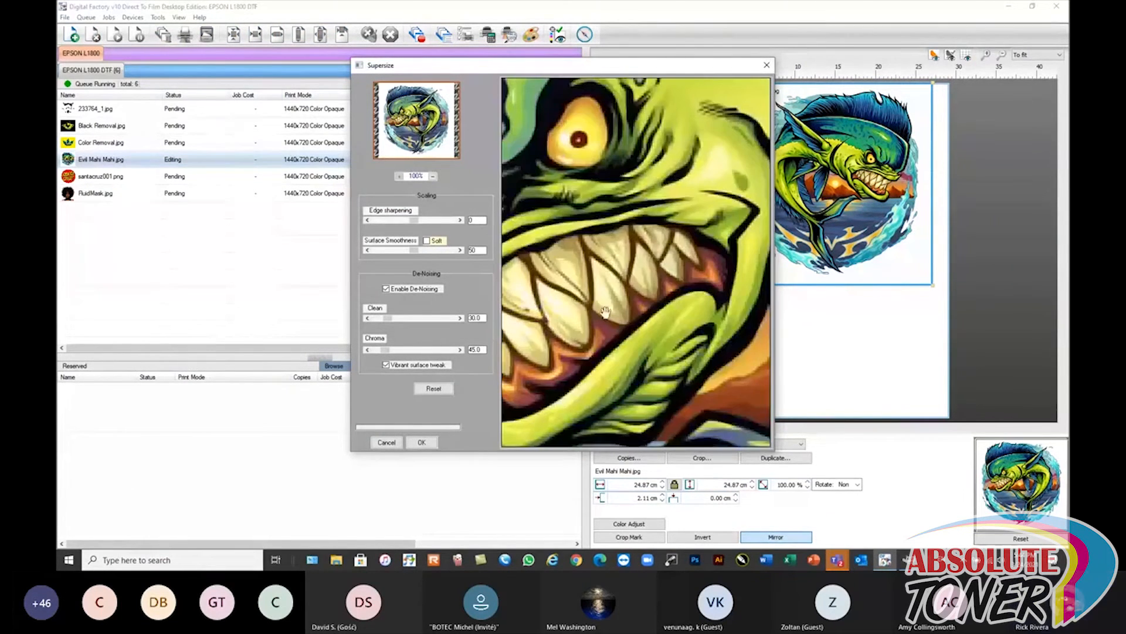
pyautogui.moveTo(574, 303); pyautogui.dragTo(611, 289)
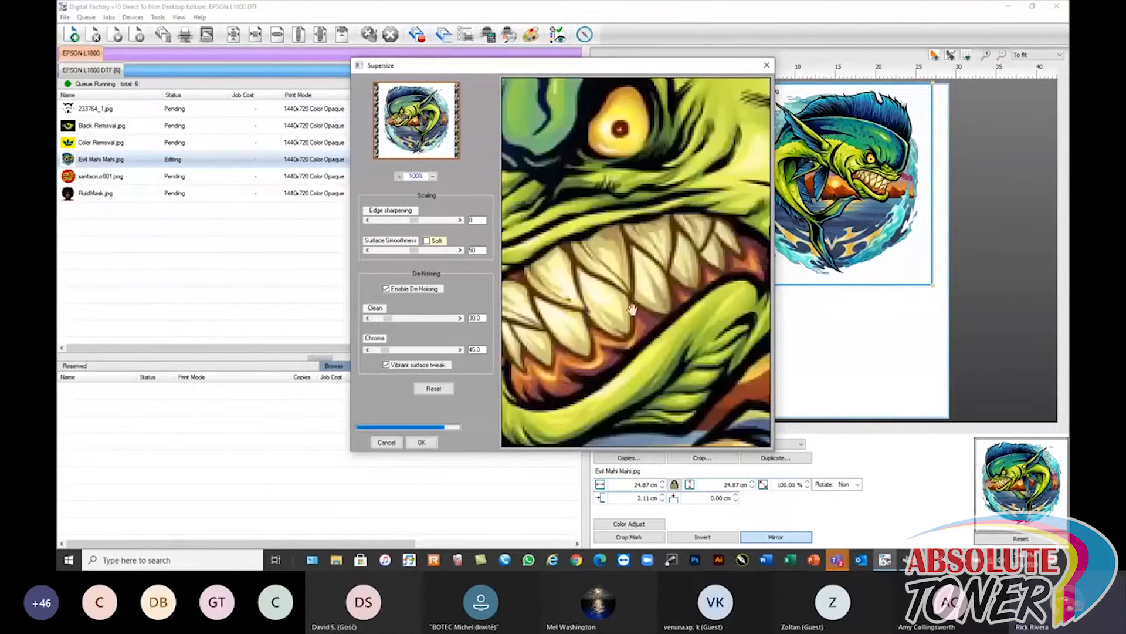
pyautogui.moveTo(546, 318); pyautogui.dragTo(626, 280)
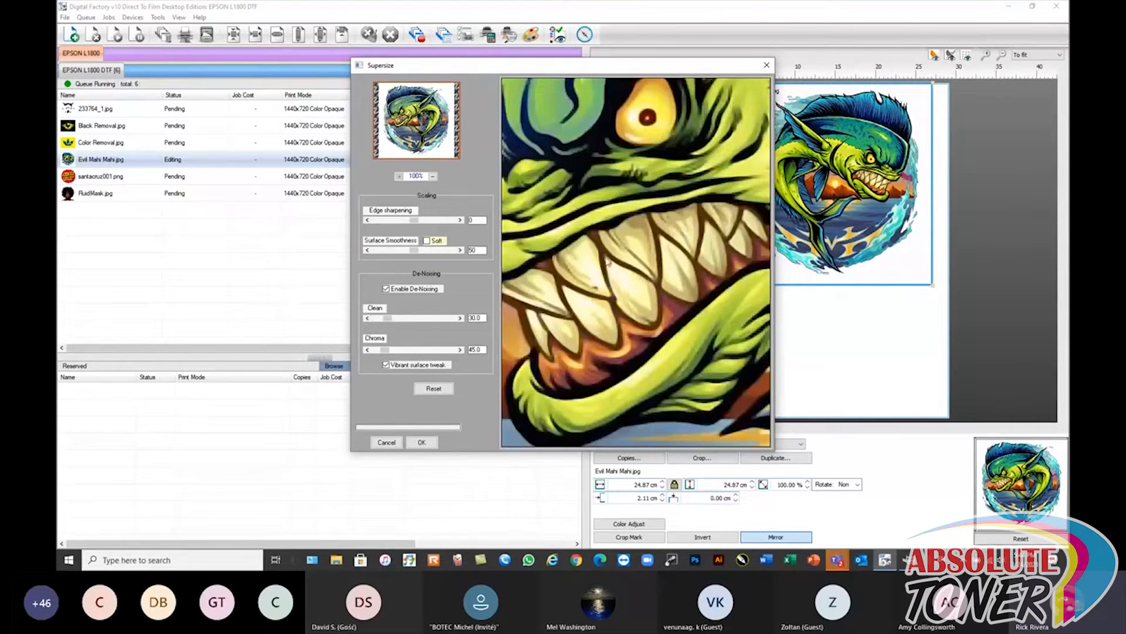
pyautogui.moveTo(578, 306); pyautogui.dragTo(766, 225)
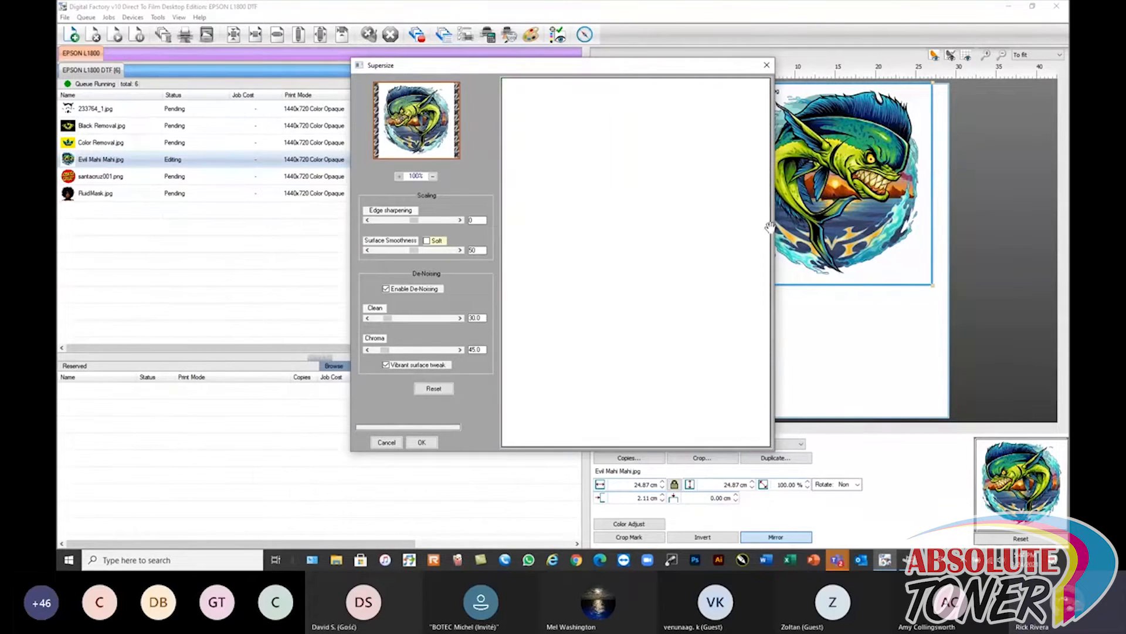
pyautogui.moveTo(528, 221); pyautogui.dragTo(606, 251)
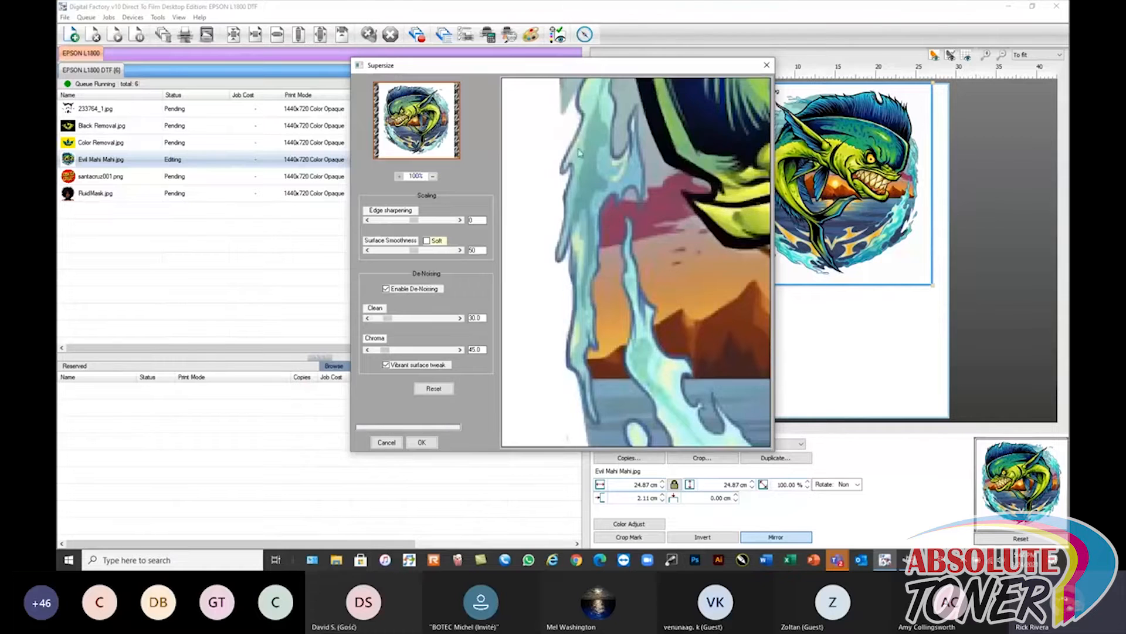
pyautogui.moveTo(596, 142); pyautogui.dragTo(560, 153)
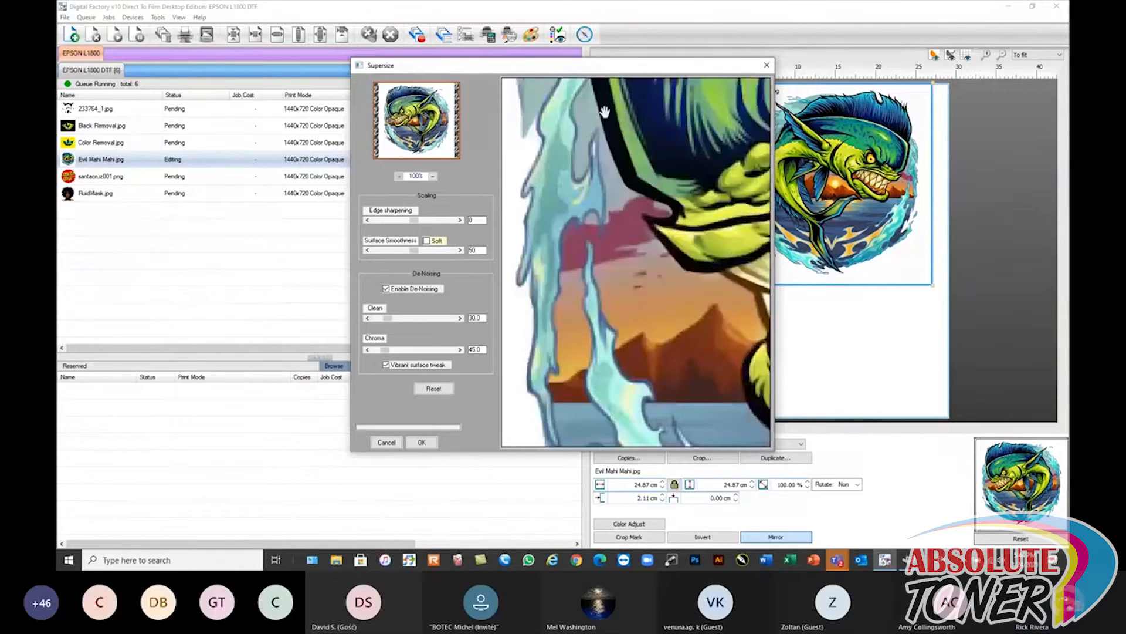
pyautogui.moveTo(618, 114); pyautogui.dragTo(622, 198)
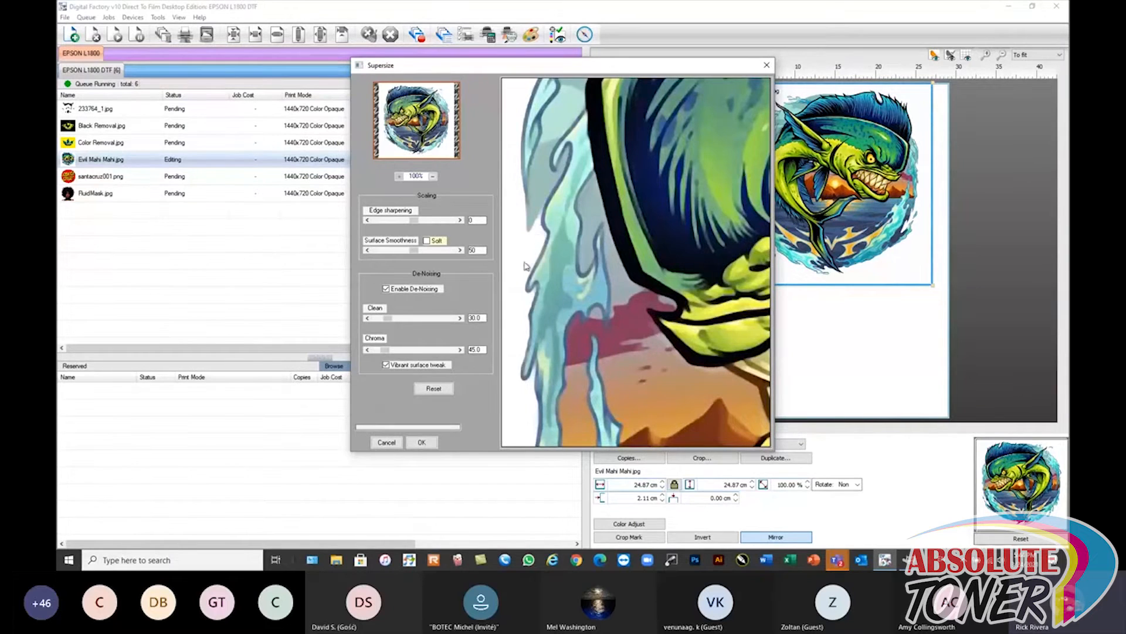
pyautogui.moveTo(569, 301); pyautogui.dragTo(632, 279)
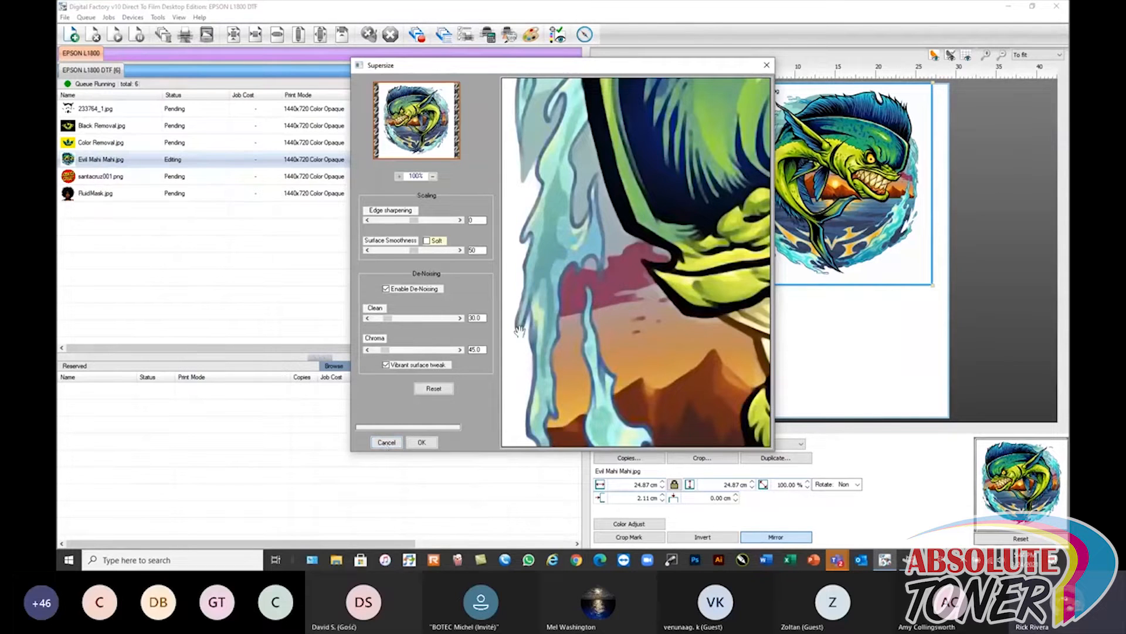
pyautogui.click(386, 443)
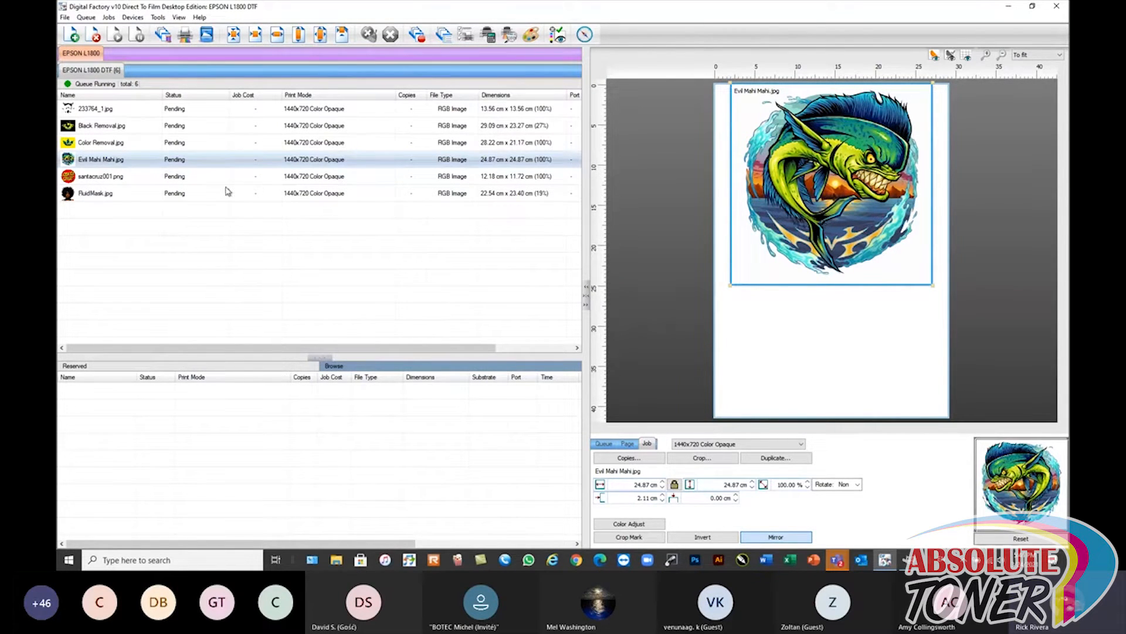
# - Enlarge the santacruz001.png job to about 23.92 × 23.01 cm and place it about 3.21 cm across and 6.56 cm down the page
pyautogui.moveTo(227, 191)
pyautogui.click(102, 181)
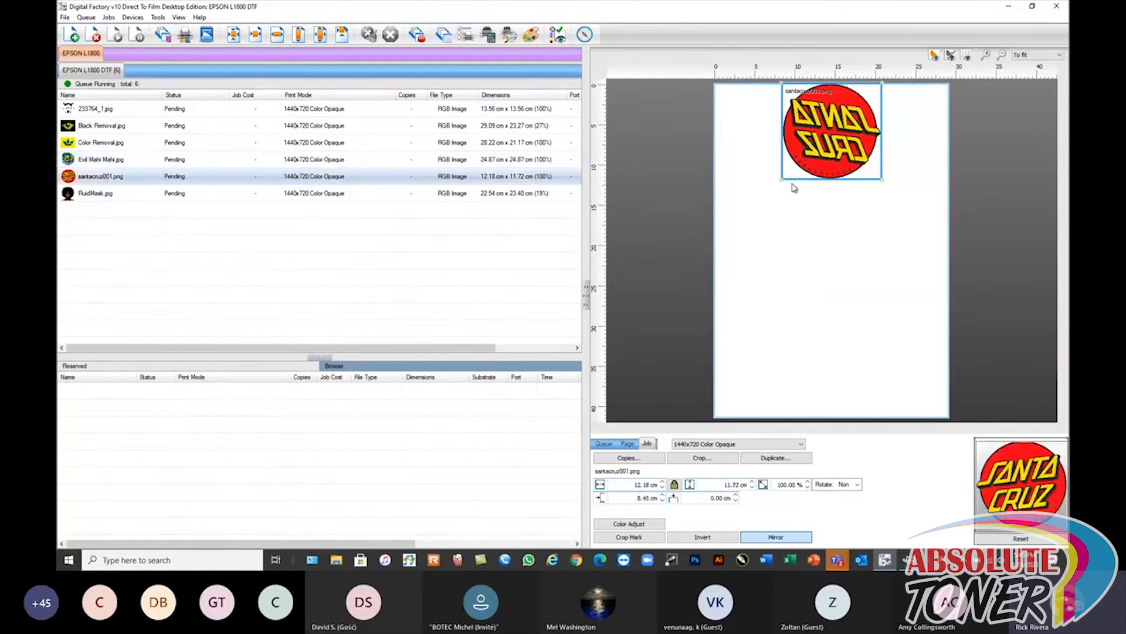
pyautogui.moveTo(781, 185); pyautogui.dragTo(836, 223)
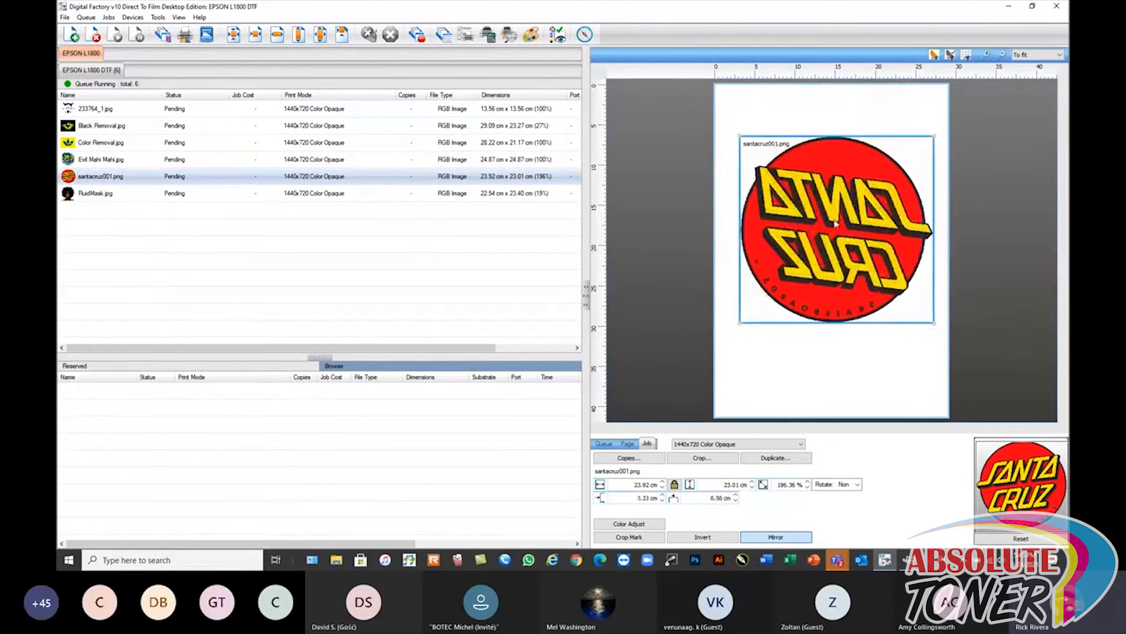
pyautogui.scroll(2, 820, 214)
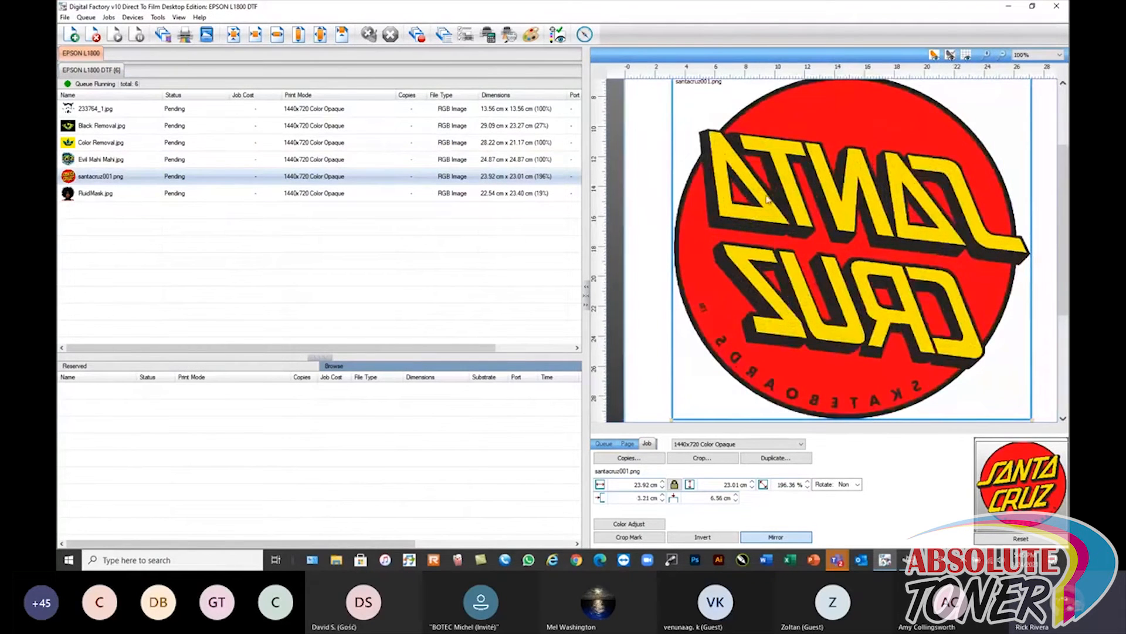
pyautogui.scroll(1, 735, 153)
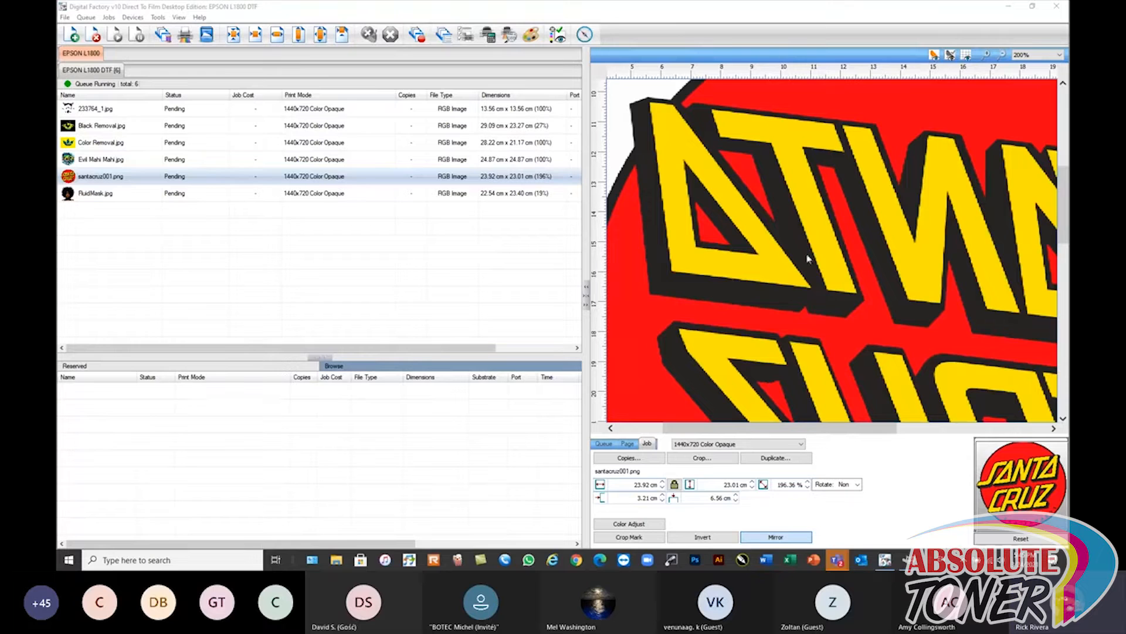
# - Try KnockMeBlackOut on the santacruz001.png job, checking the black lettering shadows in its transparent preview at 100%
pyautogui.rightClick(143, 174)
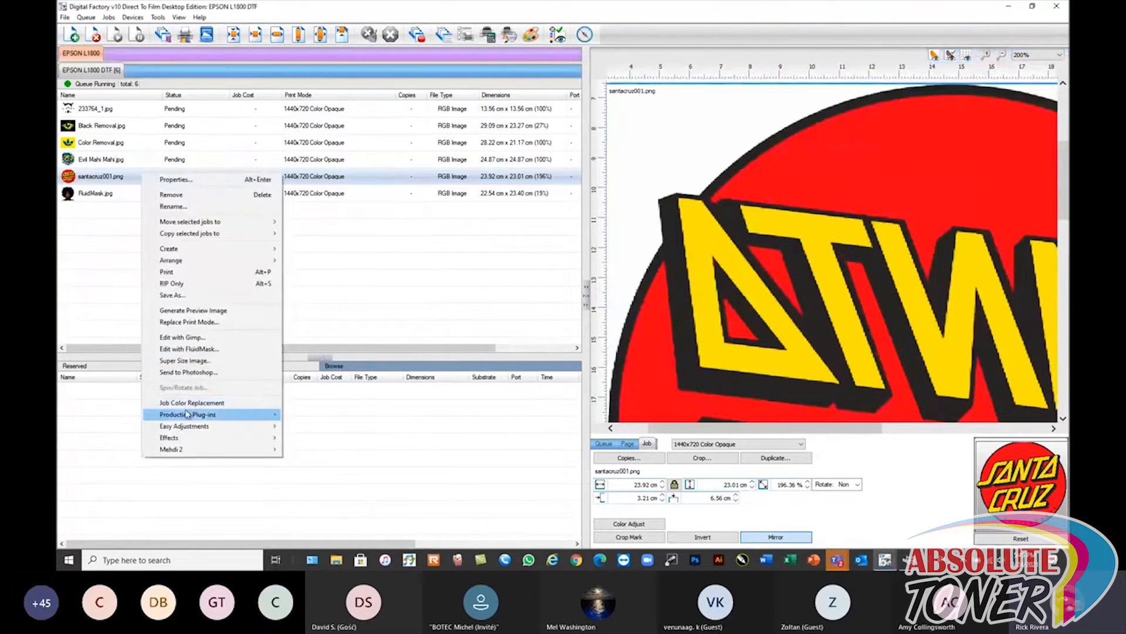
pyautogui.moveTo(188, 415)
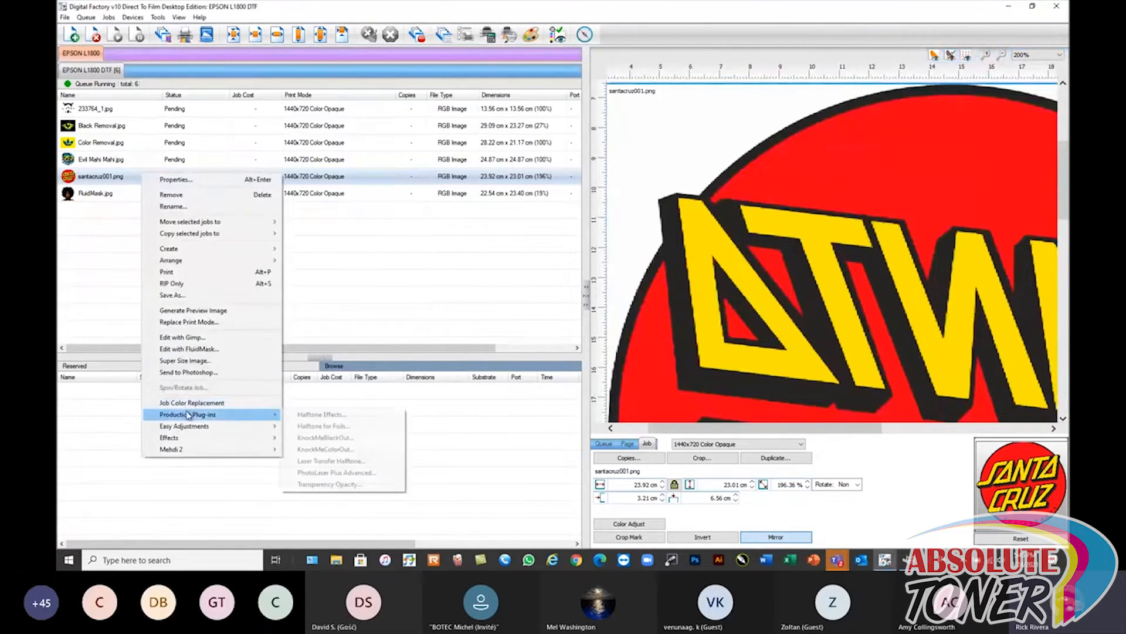
pyautogui.click(332, 439)
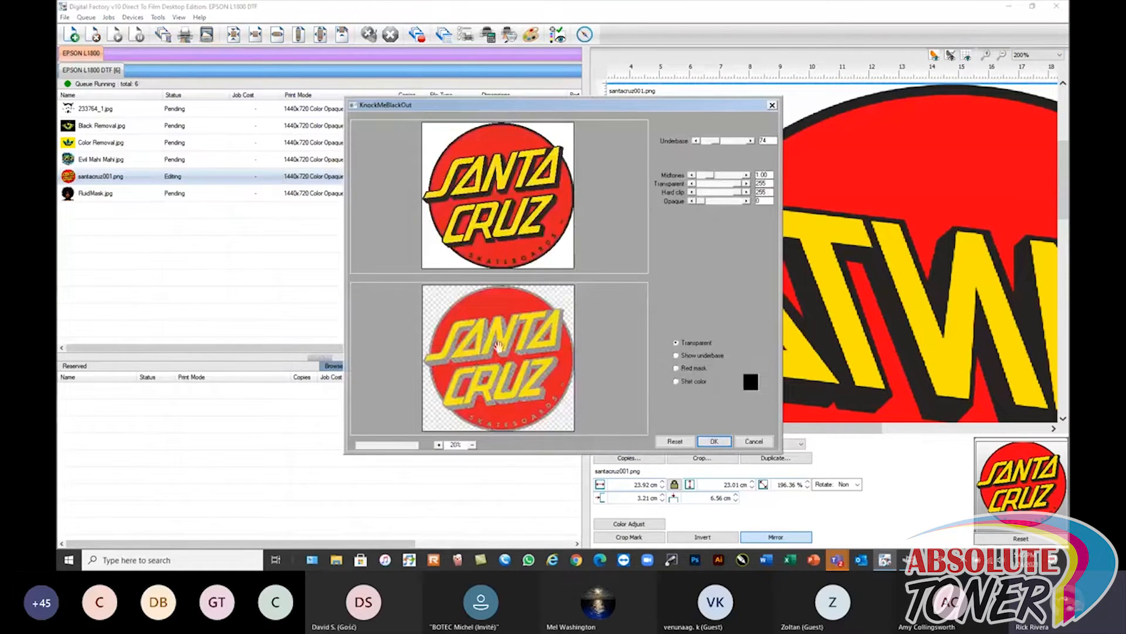
pyautogui.click(439, 445)
pyautogui.click(439, 445)
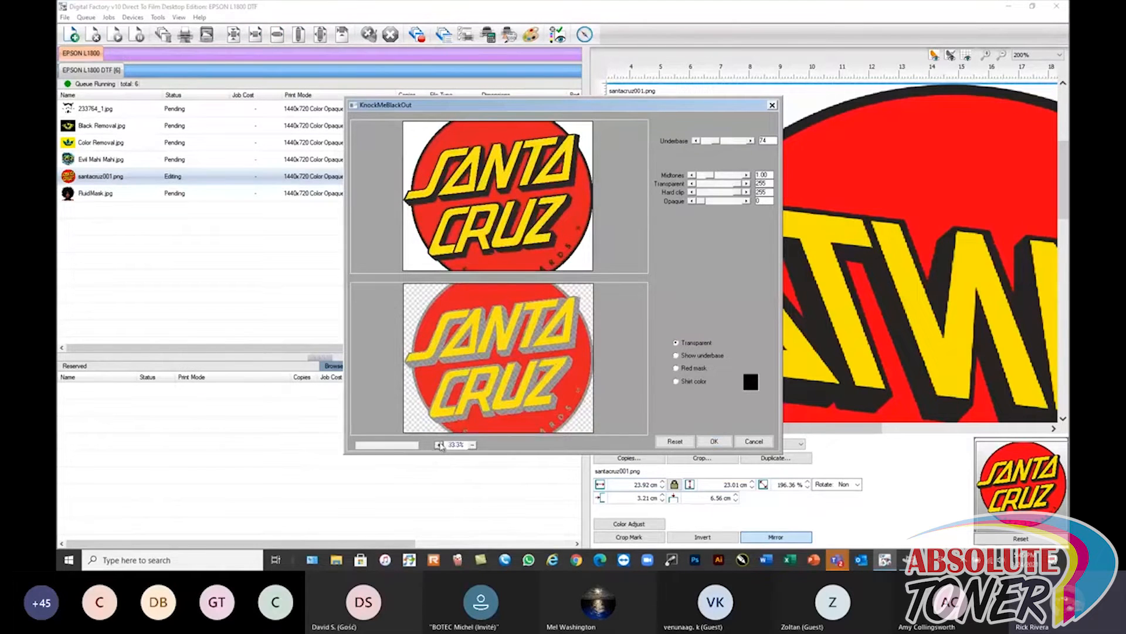
pyautogui.click(439, 445)
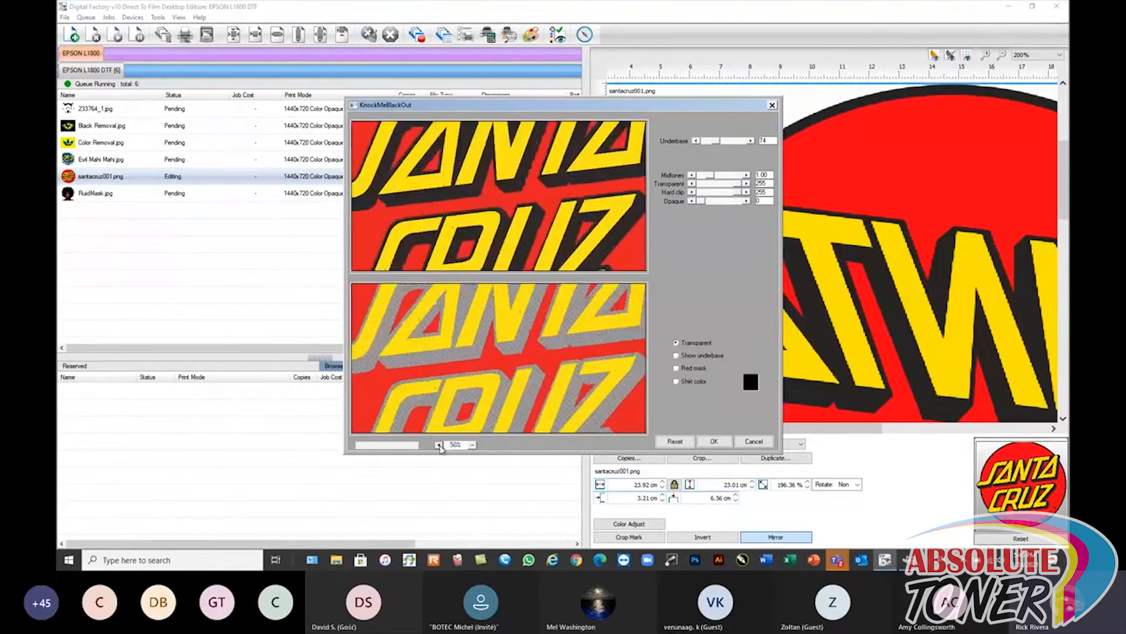
pyautogui.click(438, 445)
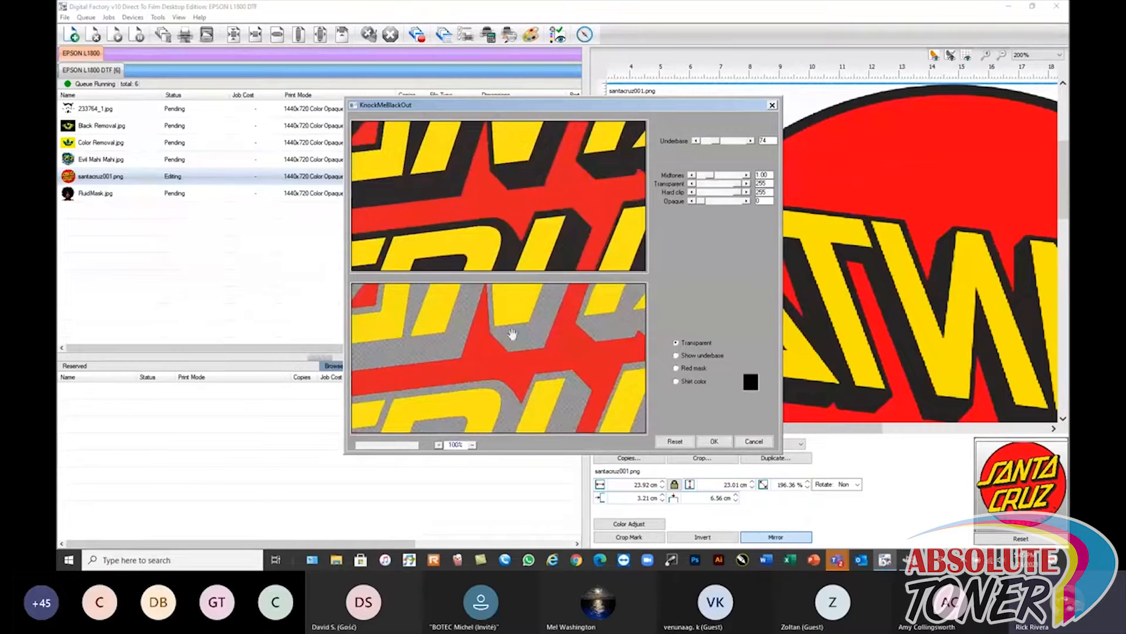
pyautogui.moveTo(501, 329); pyautogui.dragTo(502, 356)
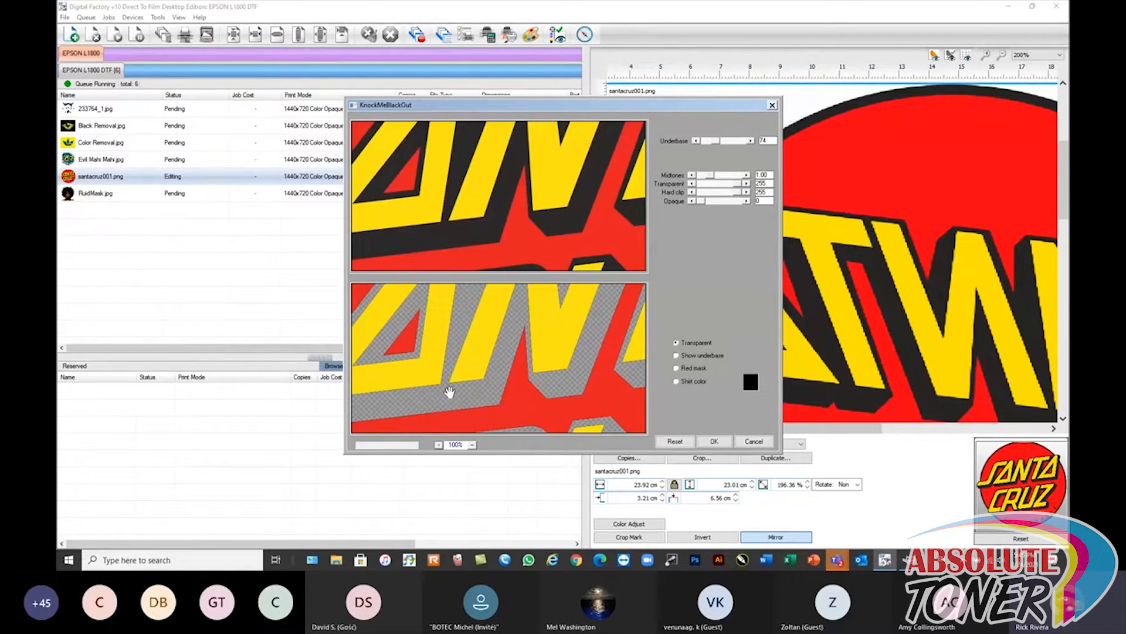
pyautogui.click(754, 441)
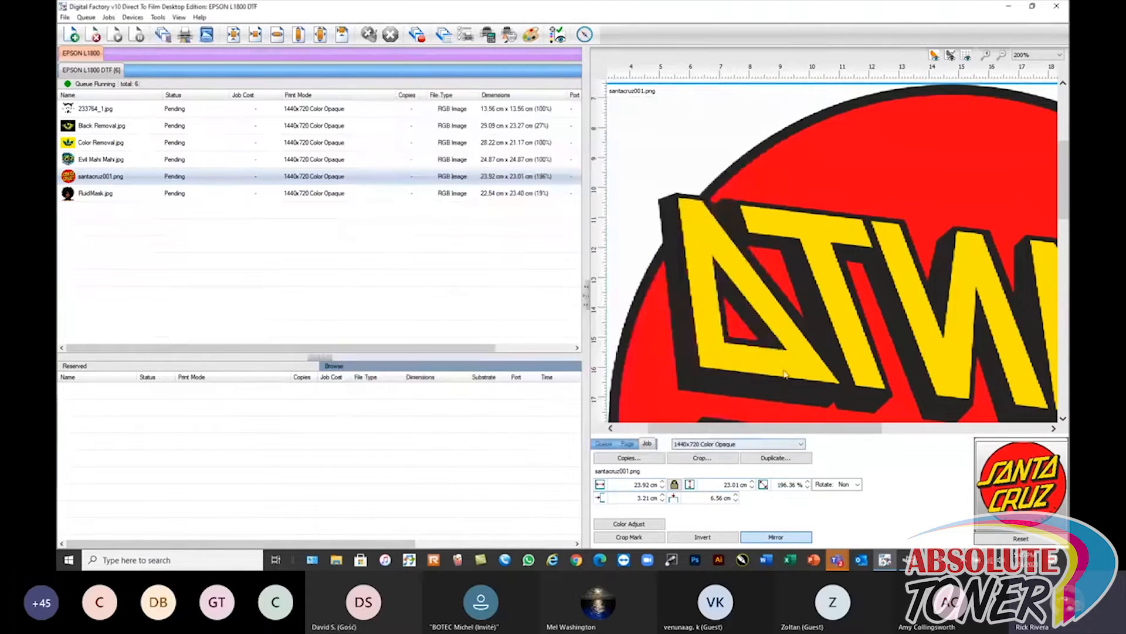
# - Apply the Cleanup Black x3 easy adjustment to the santacruz001.png job
pyautogui.rightClick(119, 177)
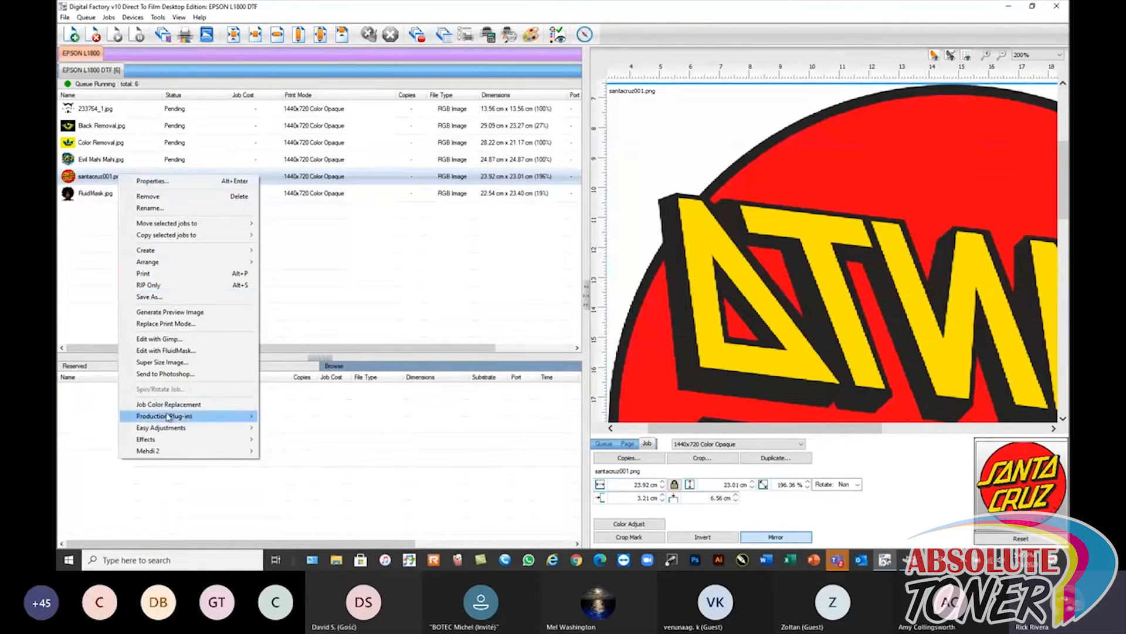
pyautogui.moveTo(168, 430)
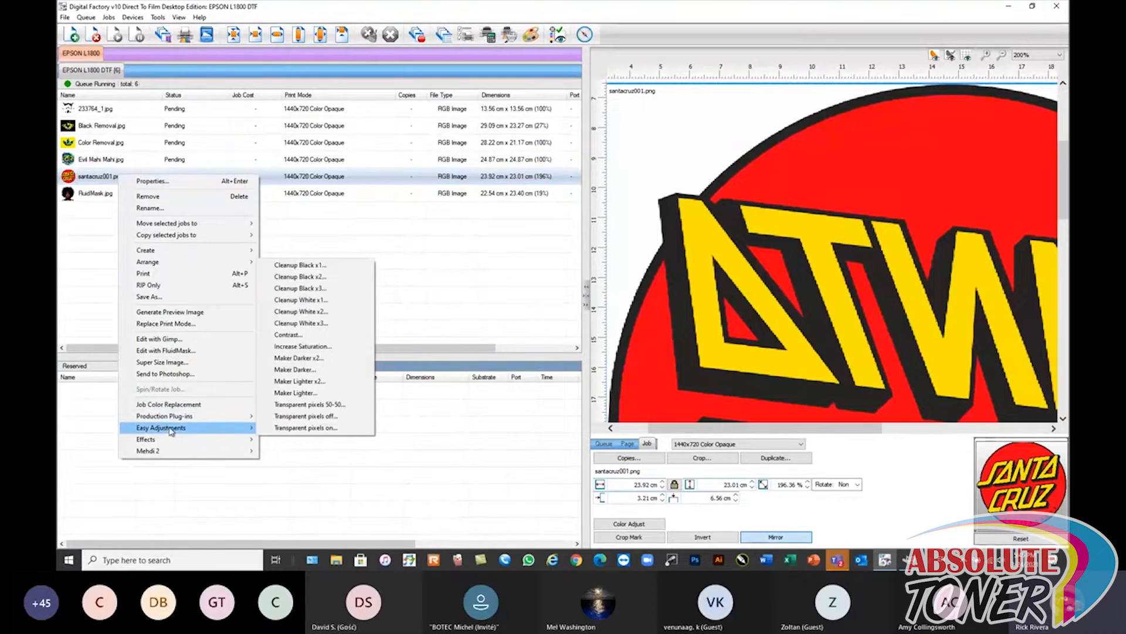
pyautogui.click(317, 290)
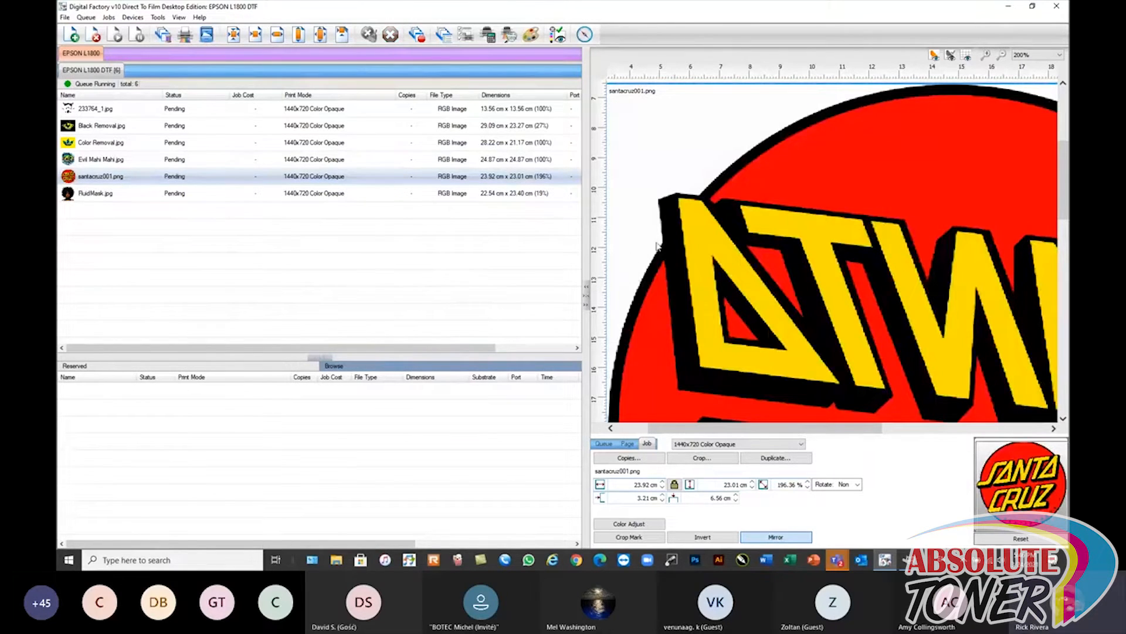
# - Try KnockMeBlackOut on the santacruz001.png job at 50% zoom, lowering the underbase to 0 and raising it to 63
pyautogui.rightClick(207, 185)
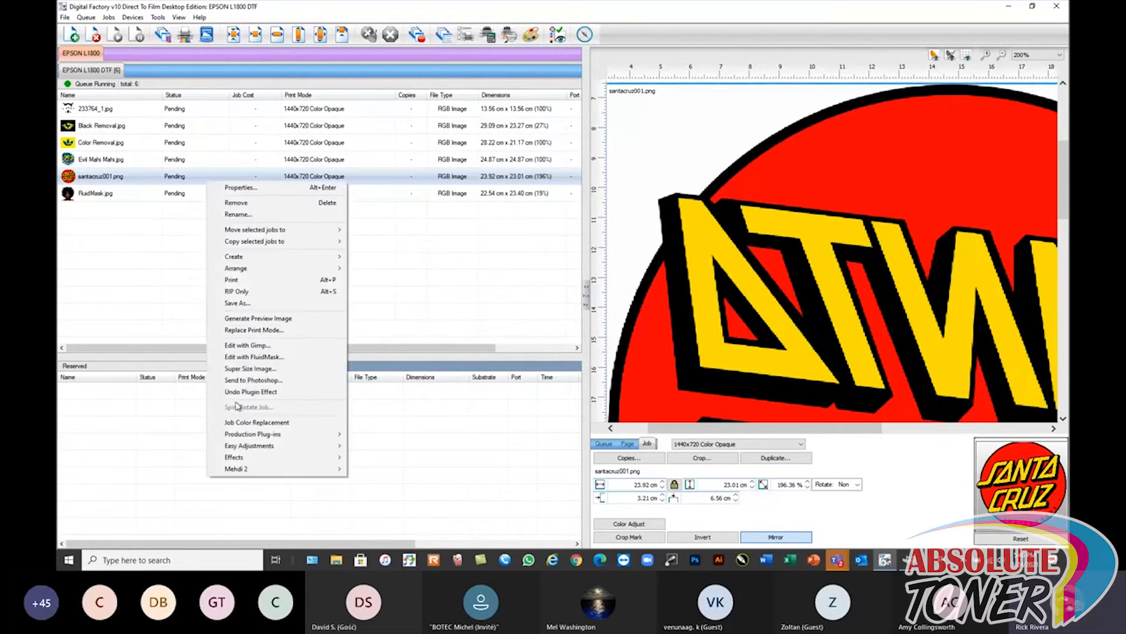
pyautogui.moveTo(276, 434)
pyautogui.click(378, 457)
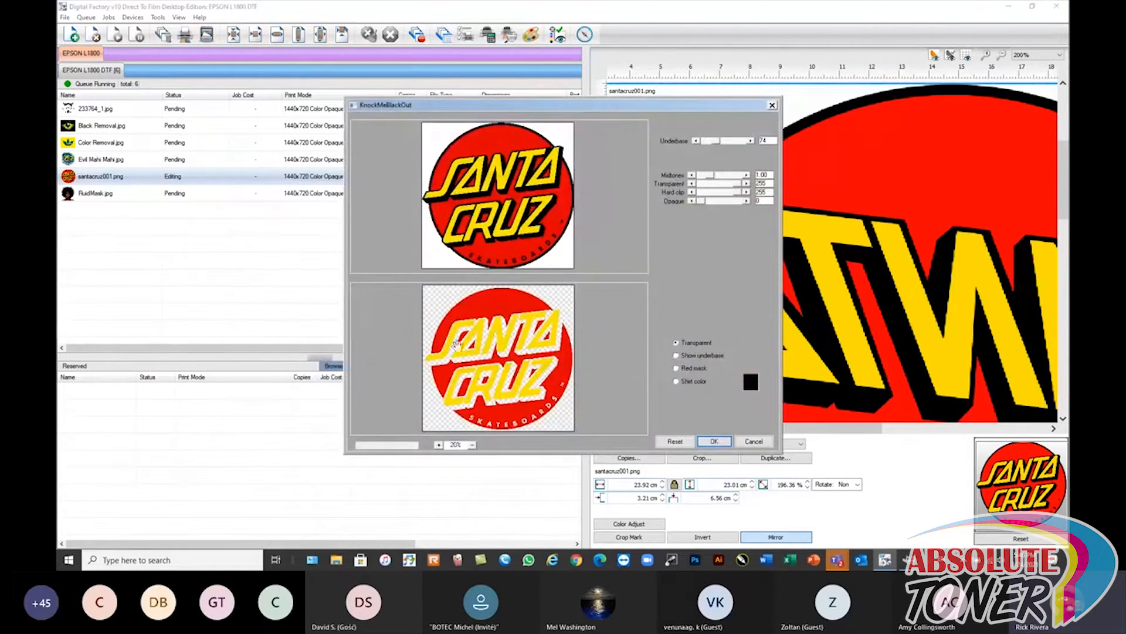
pyautogui.click(438, 446)
pyautogui.click(439, 445)
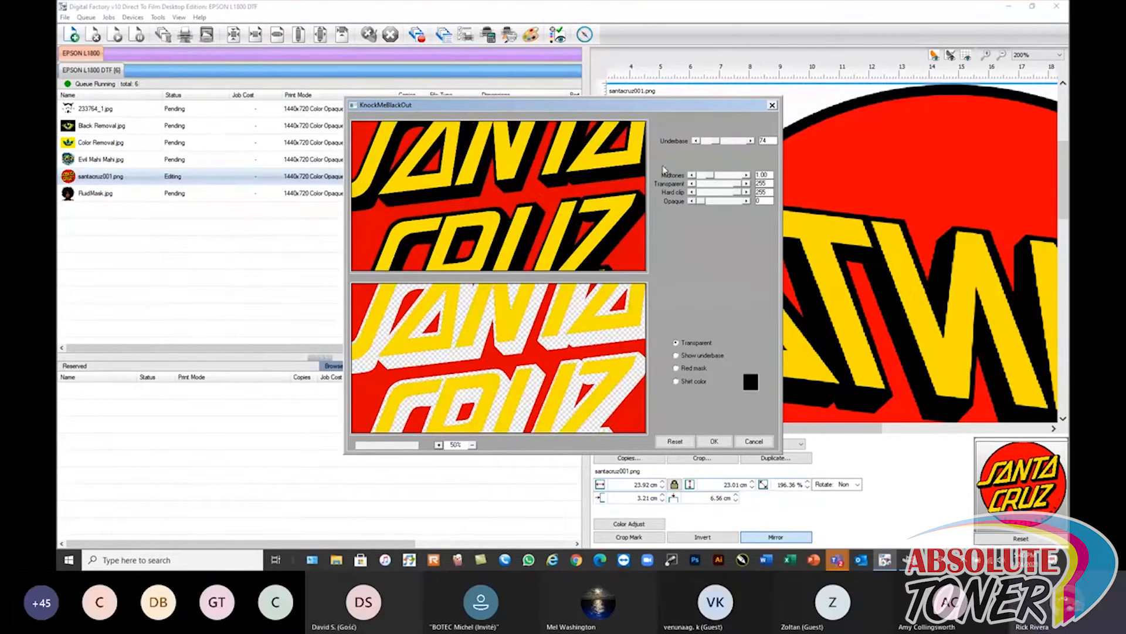
pyautogui.moveTo(717, 146)
pyautogui.mouseDown()
pyautogui.moveTo(737, 144)
pyautogui.moveTo(714, 145)
pyautogui.mouseUp()
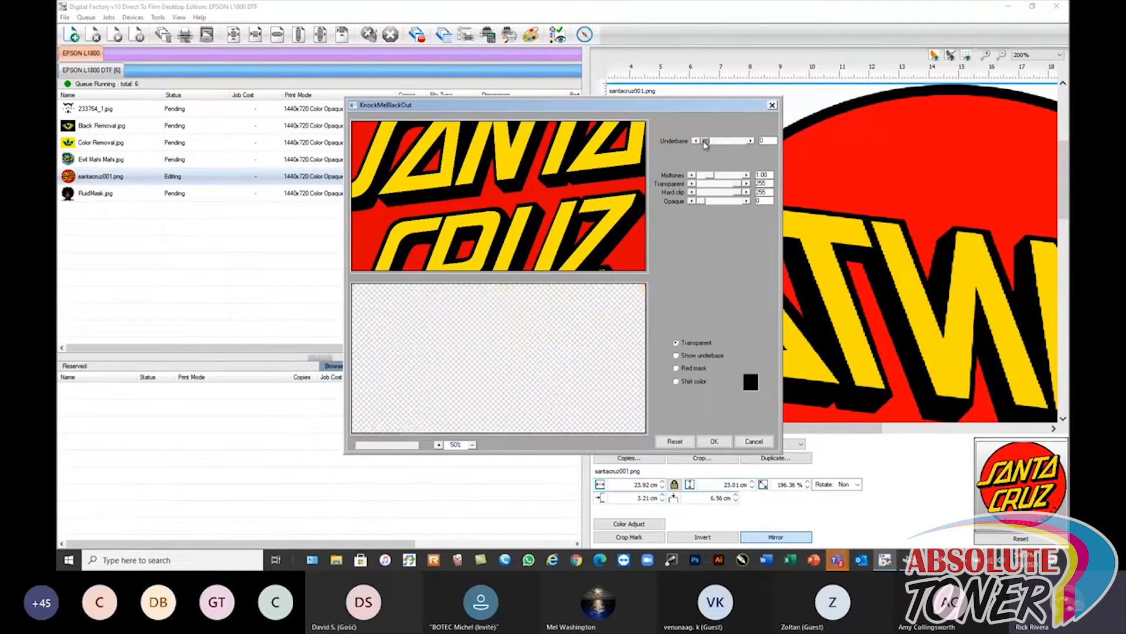
pyautogui.moveTo(705, 144); pyautogui.dragTo(714, 144)
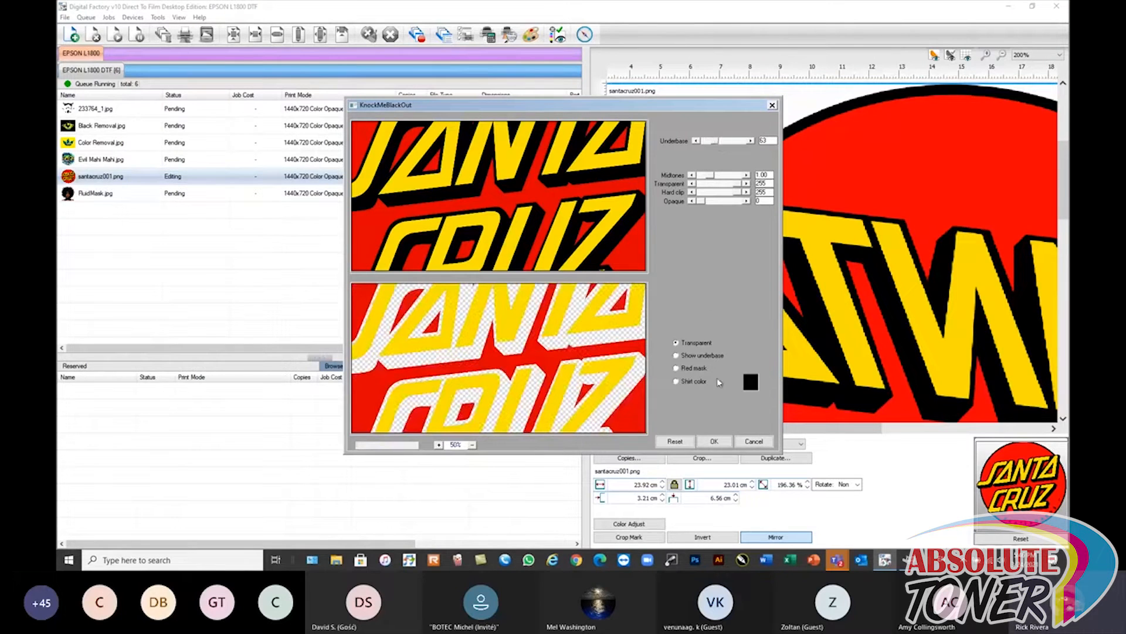
# - Preview the black-and-white underbase for the santacruz001.png job, cancel KnockMeBlackOut and deselect the job
pyautogui.click(689, 357)
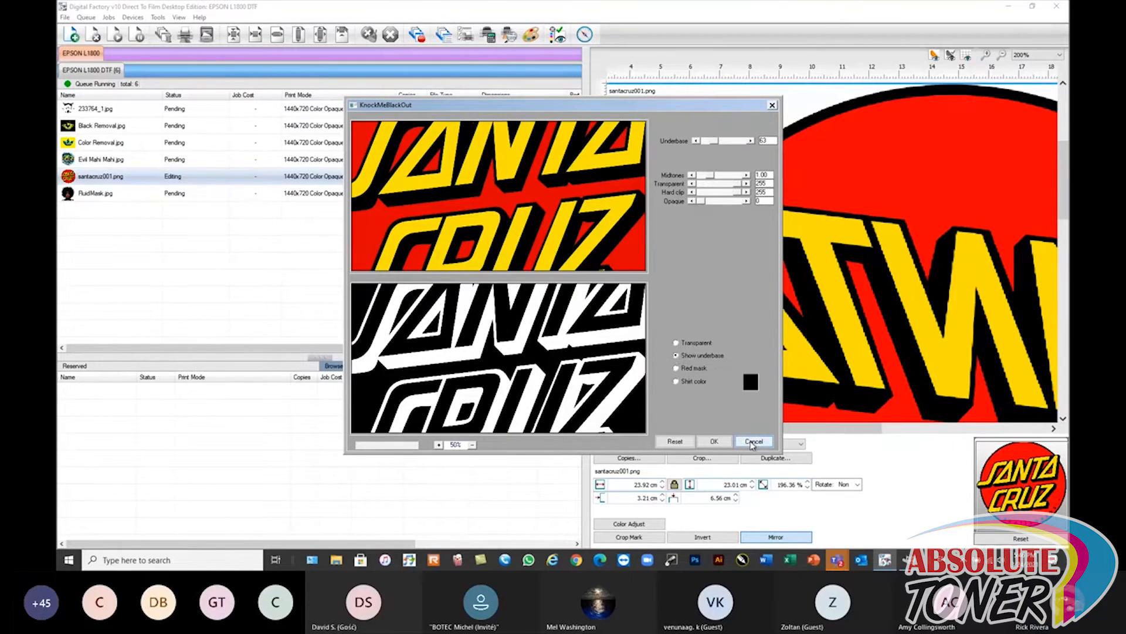
pyautogui.click(753, 441)
pyautogui.click(234, 249)
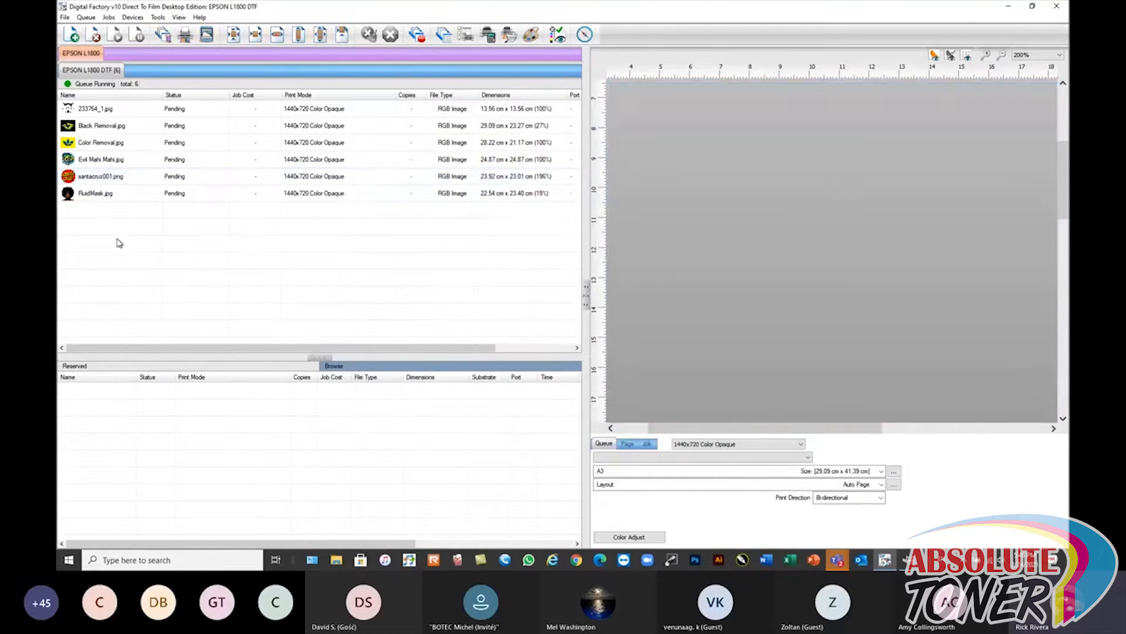
# - Try KnockMeColorOut on the Color Removal.jpg job, sampling the yellow background as the color to remove and setting the underbase to 261
pyautogui.click(101, 147)
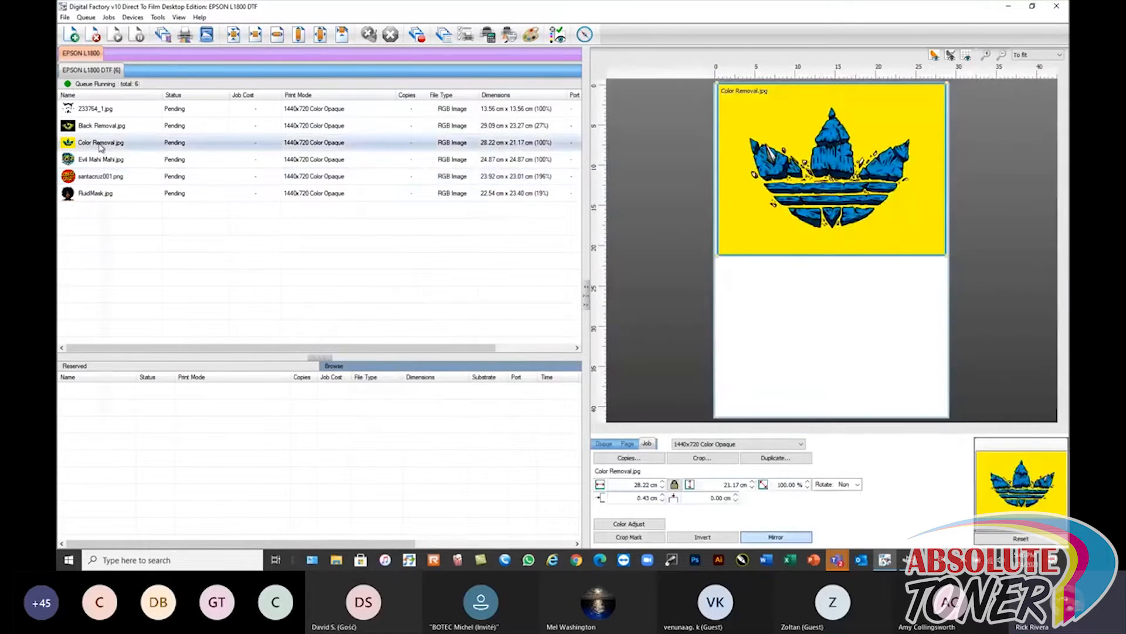
pyautogui.rightClick(101, 147)
pyautogui.click(110, 19)
pyautogui.click(110, 19)
pyautogui.rightClick(90, 145)
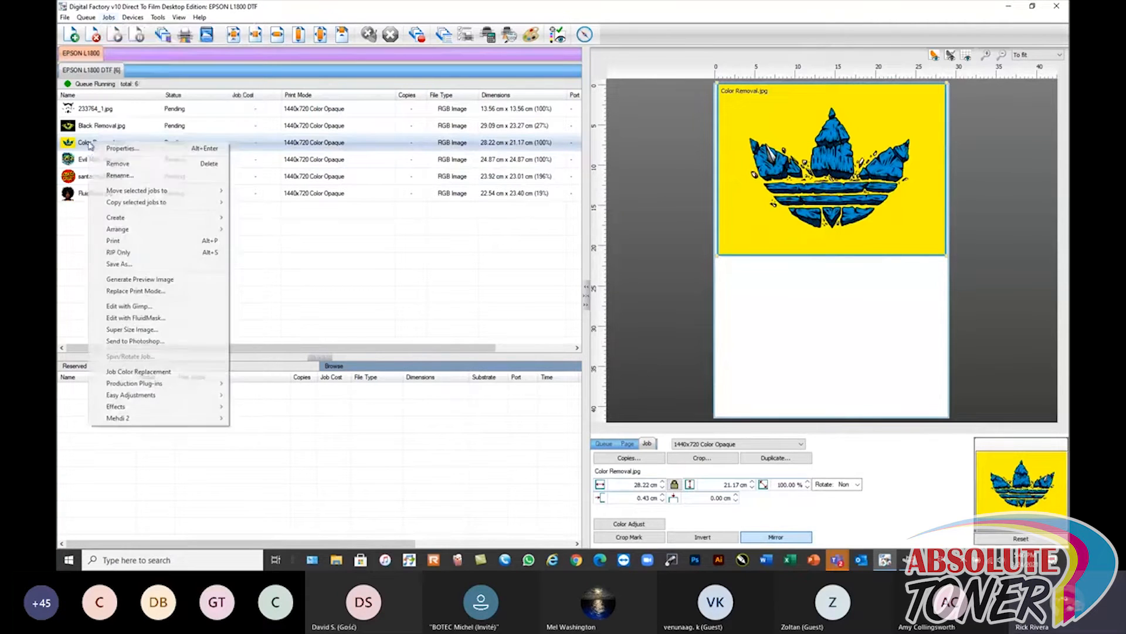
pyautogui.moveTo(149, 386)
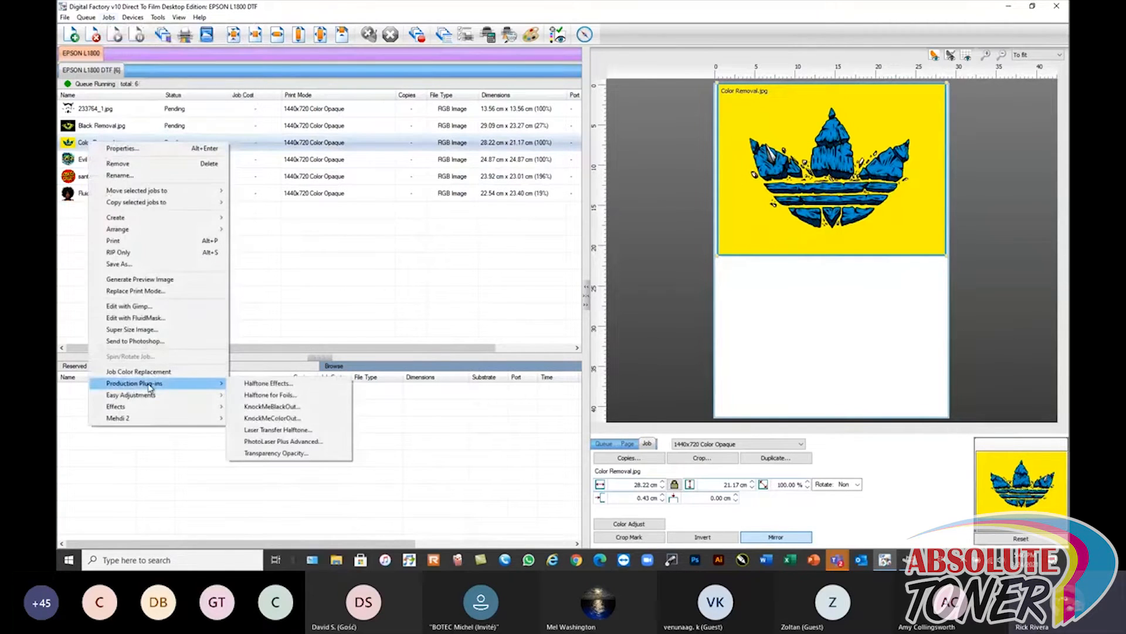
pyautogui.click(270, 418)
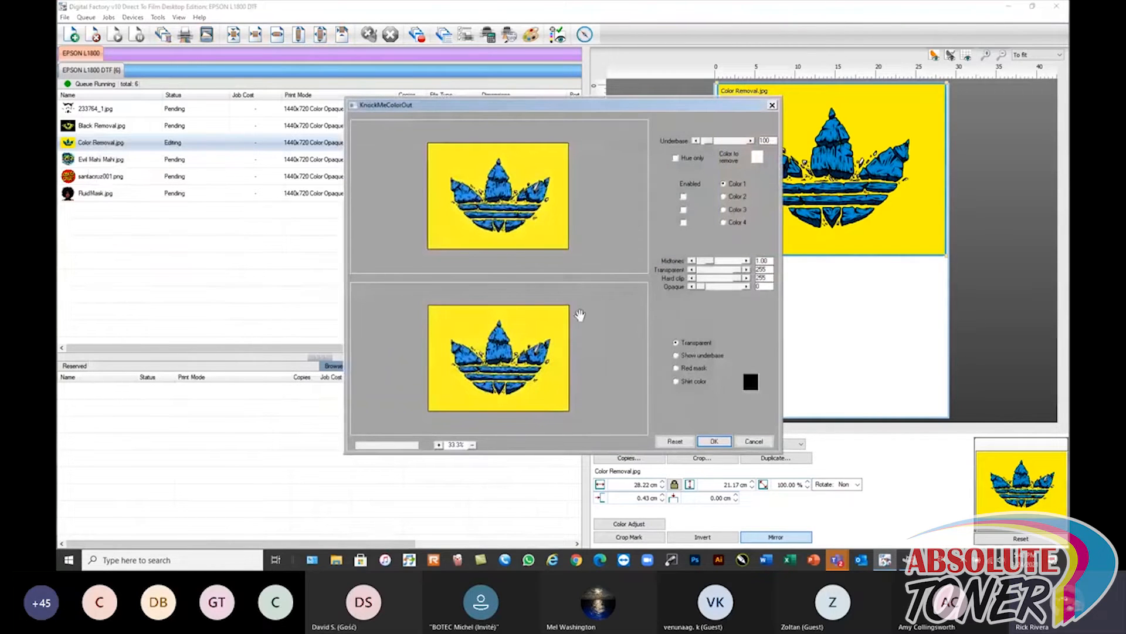
pyautogui.click(547, 159)
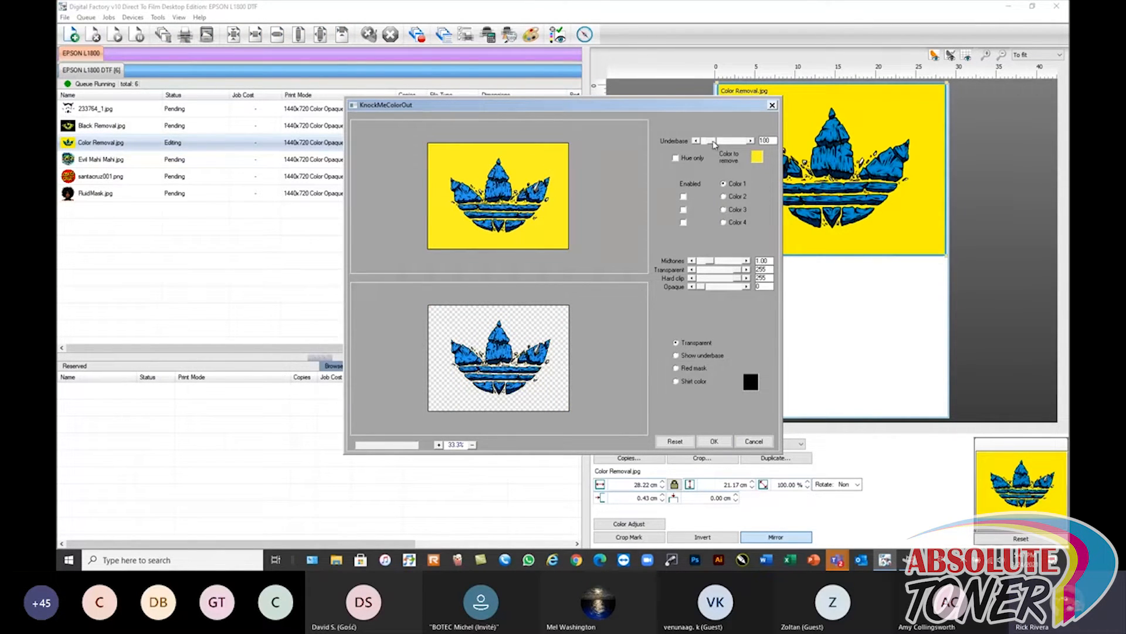
pyautogui.moveTo(707, 141); pyautogui.dragTo(716, 143)
# - Preview the knocked-out Color Removal.jpg design against a light grey shirt color and a bright green one
pyautogui.click(676, 382)
pyautogui.click(752, 382)
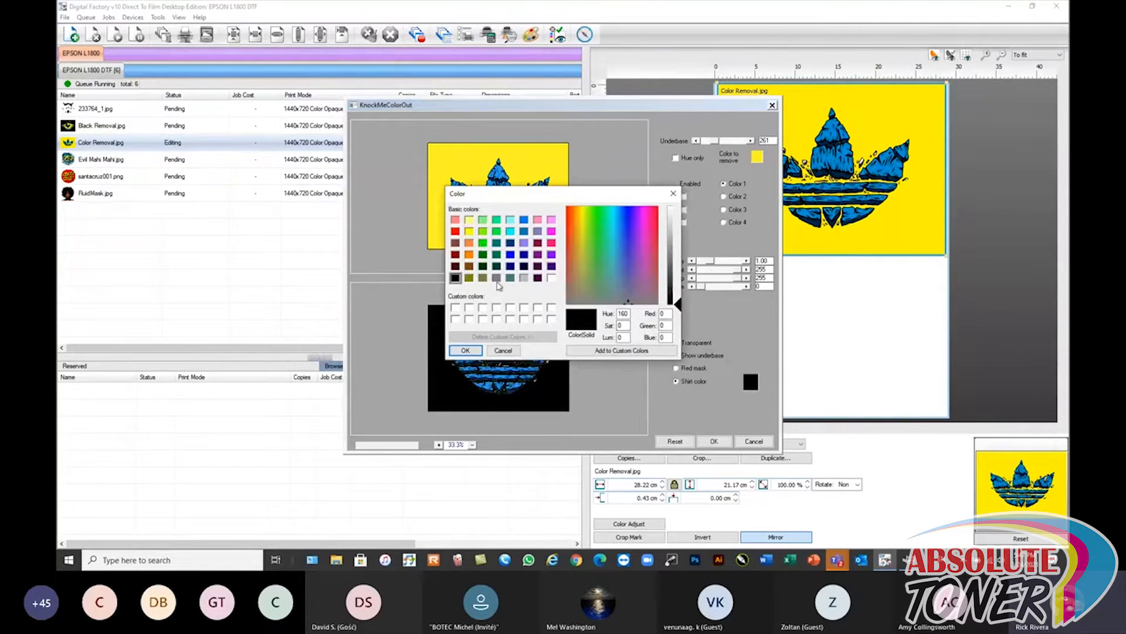
pyautogui.click(524, 279)
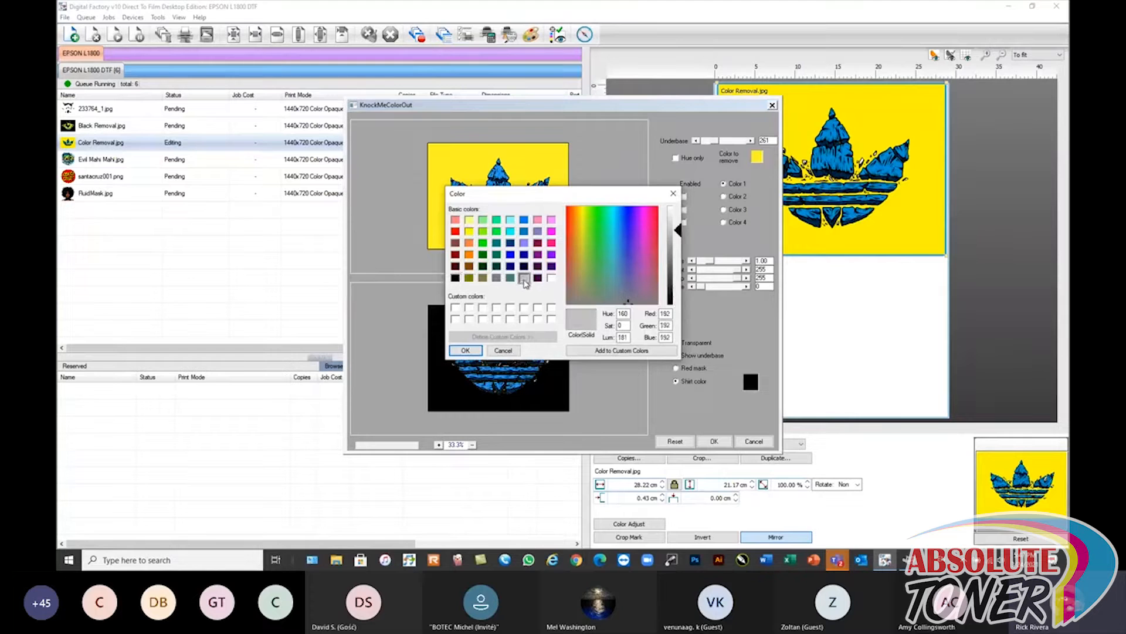
pyautogui.click(466, 350)
pyautogui.click(751, 382)
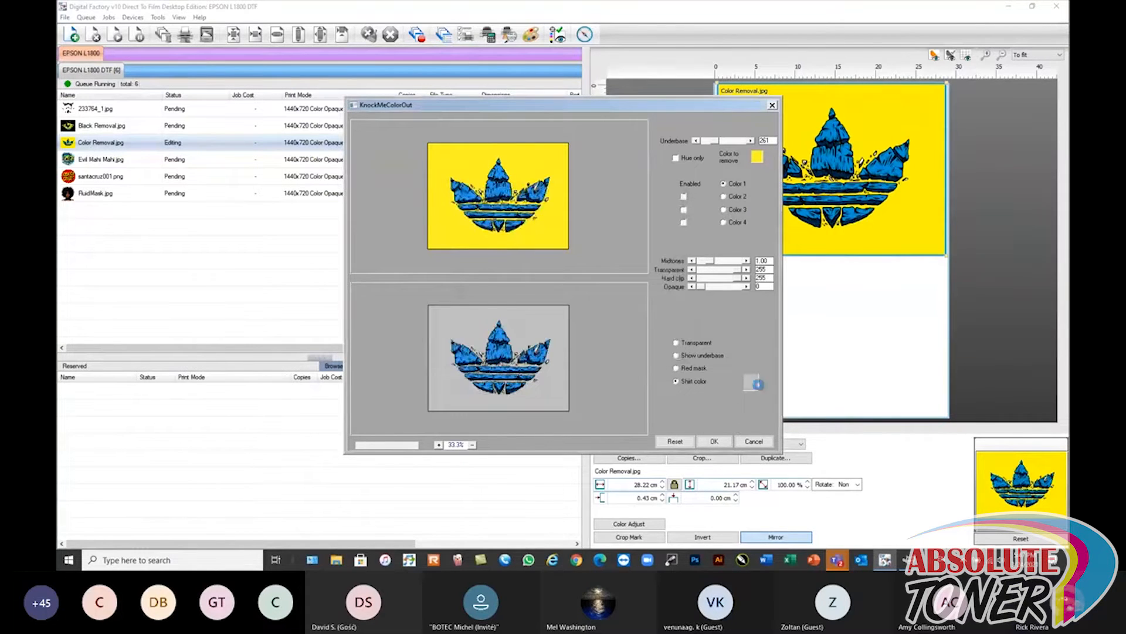
pyautogui.click(496, 230)
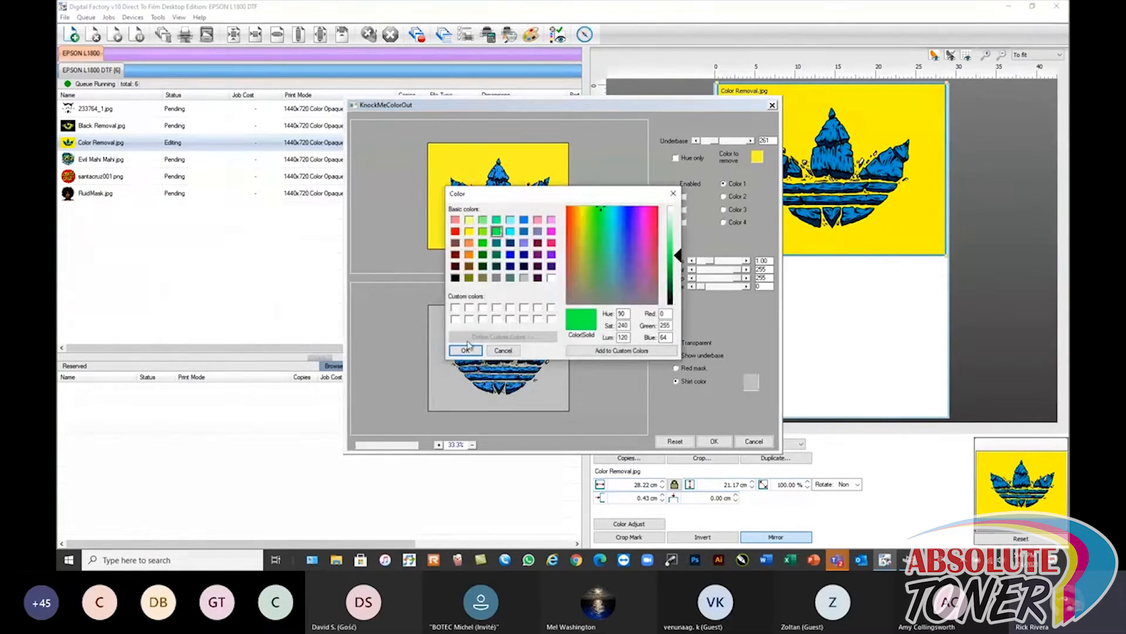
pyautogui.click(465, 350)
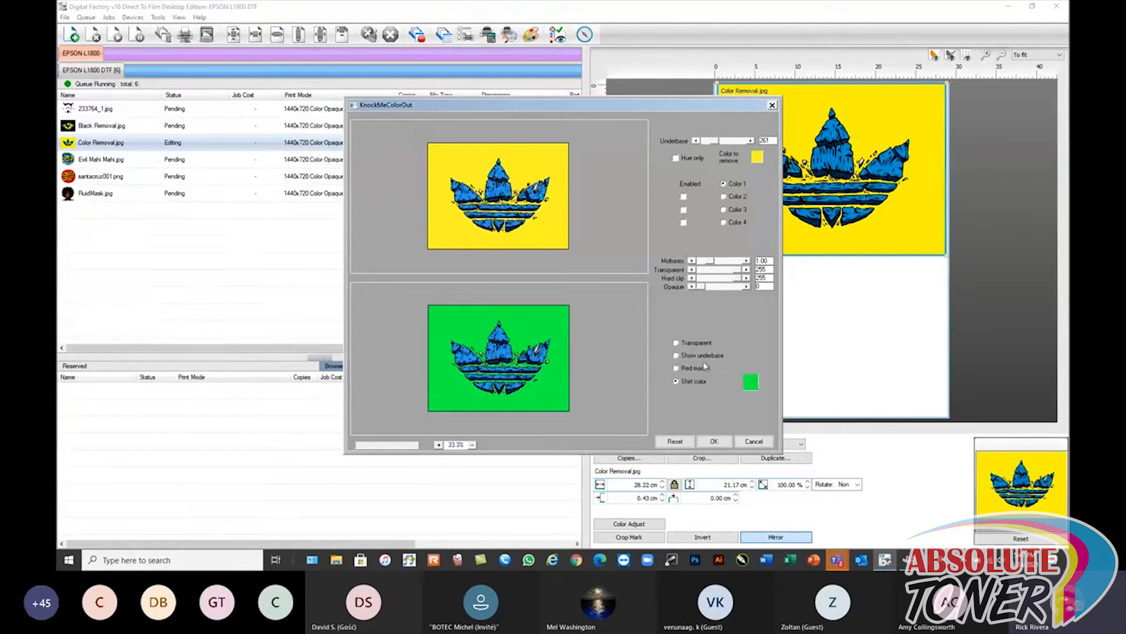
# - Preview the Color Removal.jpg design against a cyan shirt color and cancel KnockMeColorOut
pyautogui.click(752, 382)
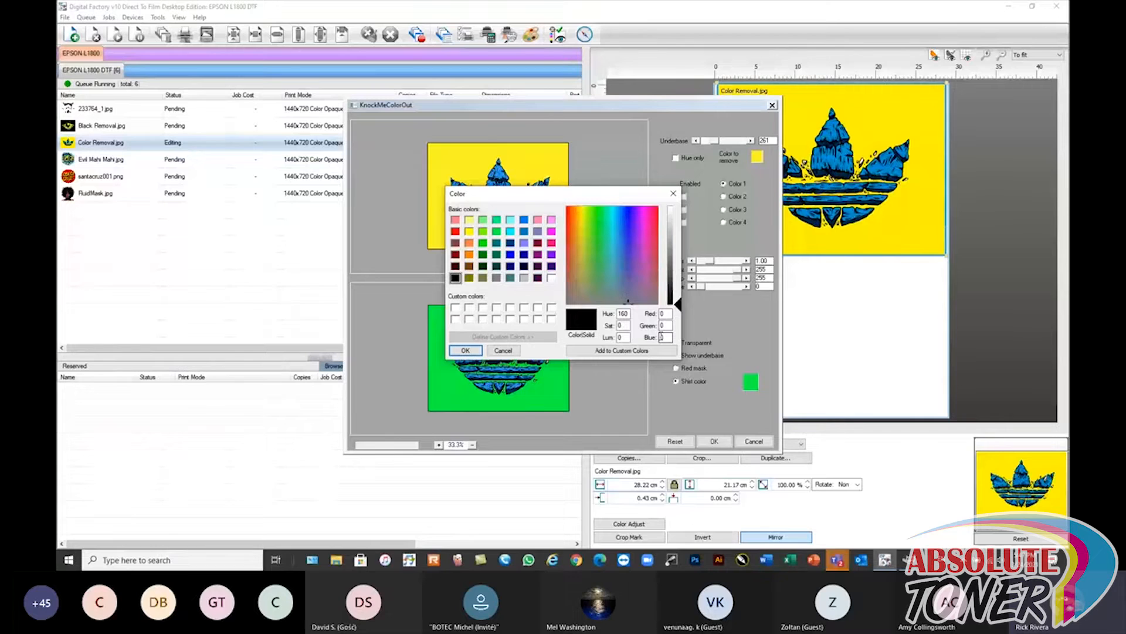
pyautogui.click(510, 279)
pyautogui.click(511, 232)
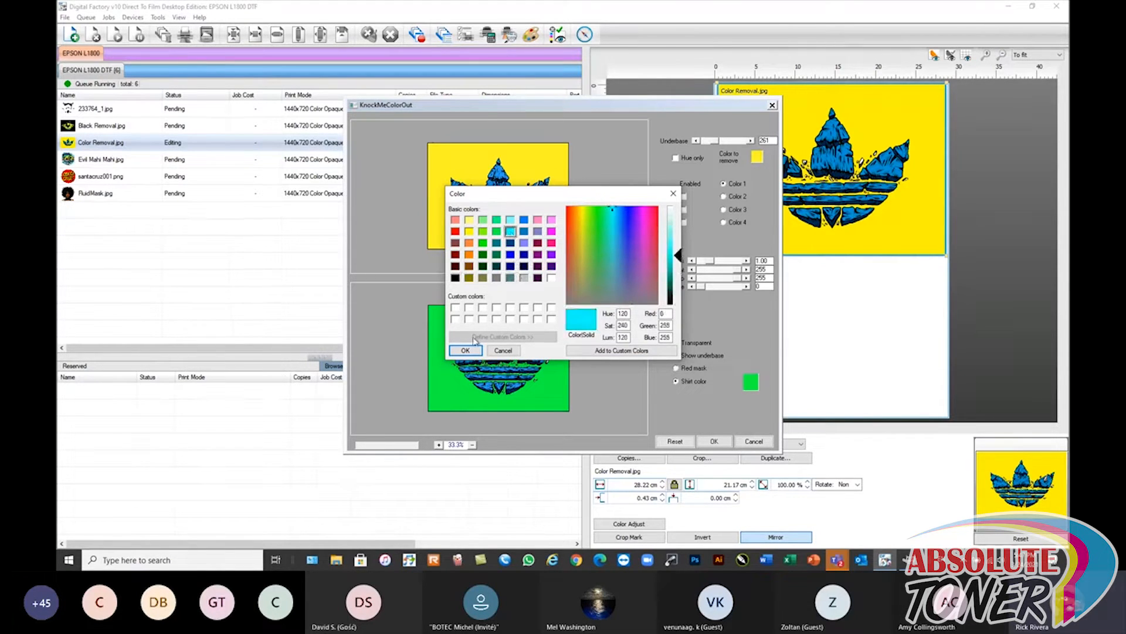
pyautogui.click(465, 350)
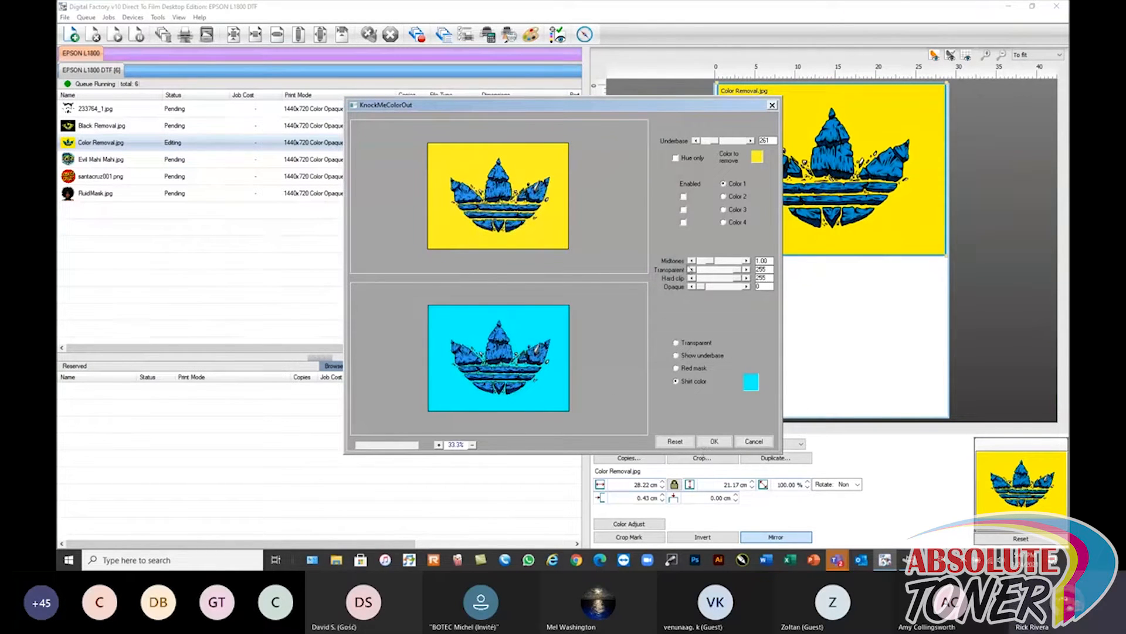
pyautogui.click(755, 442)
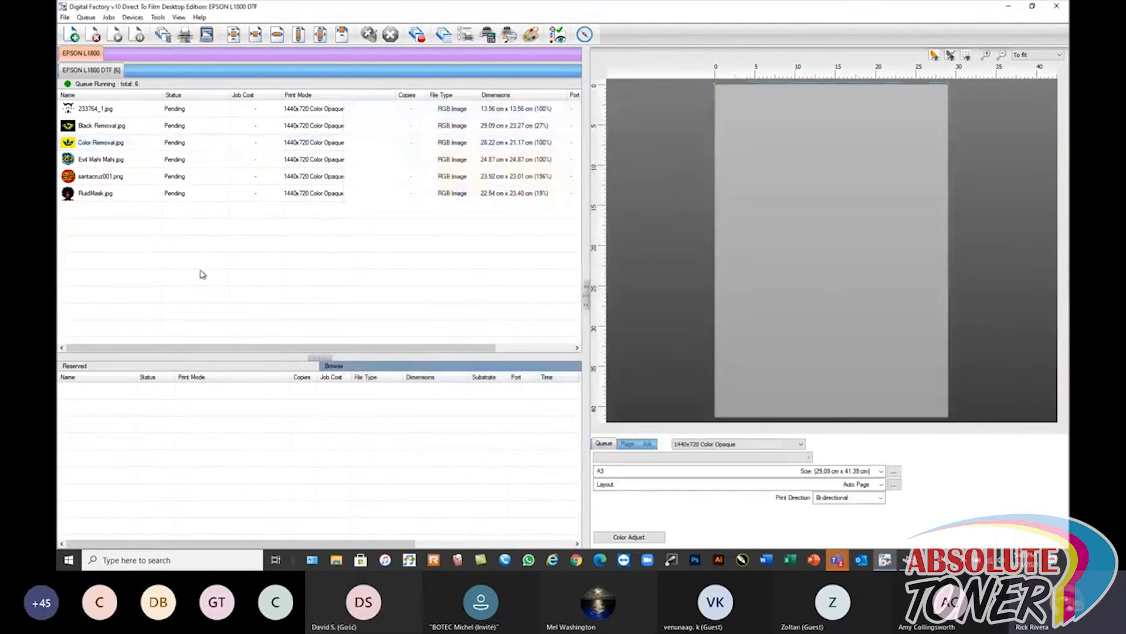
# - Open KnockMeBlackOut for the Black Removal.jpg job
pyautogui.click(102, 130)
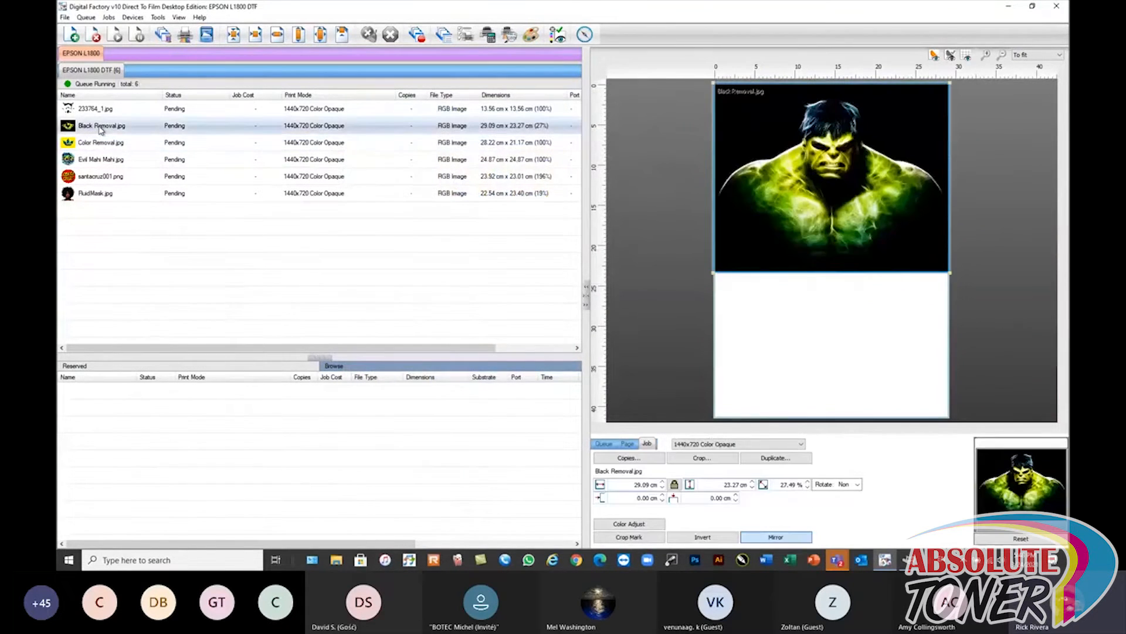
pyautogui.rightClick(101, 131)
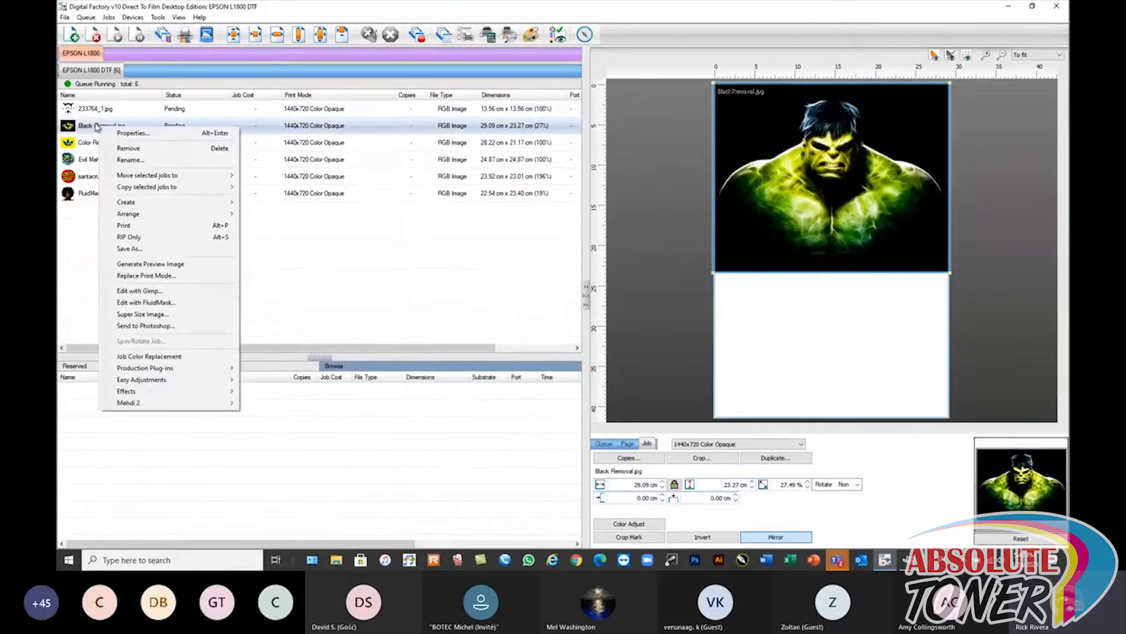
pyautogui.moveTo(171, 367)
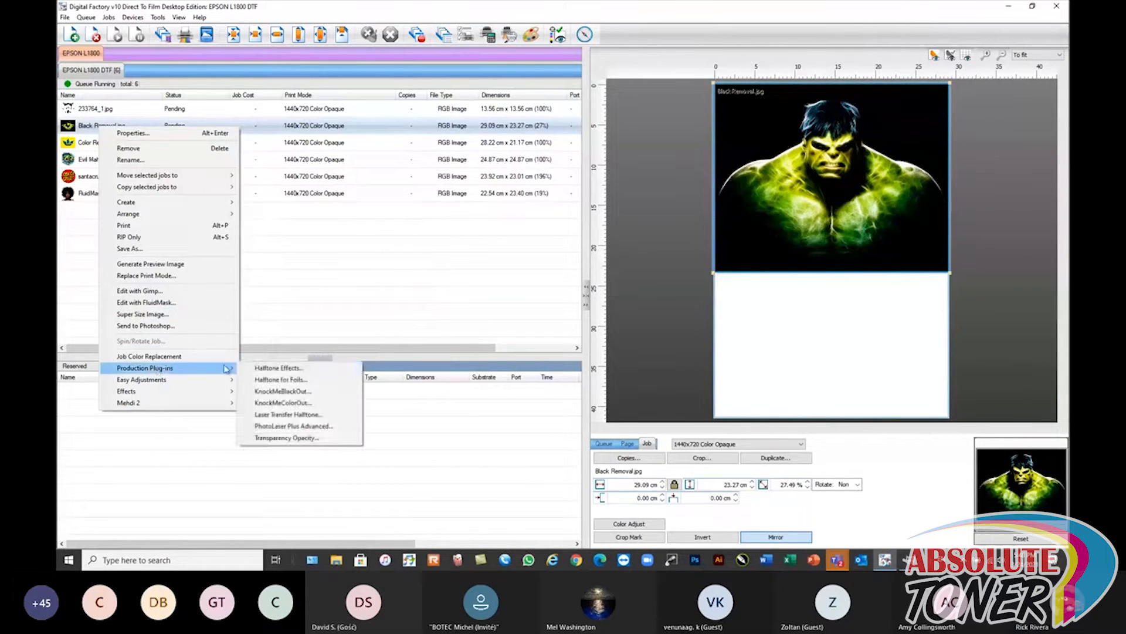
pyautogui.click(282, 391)
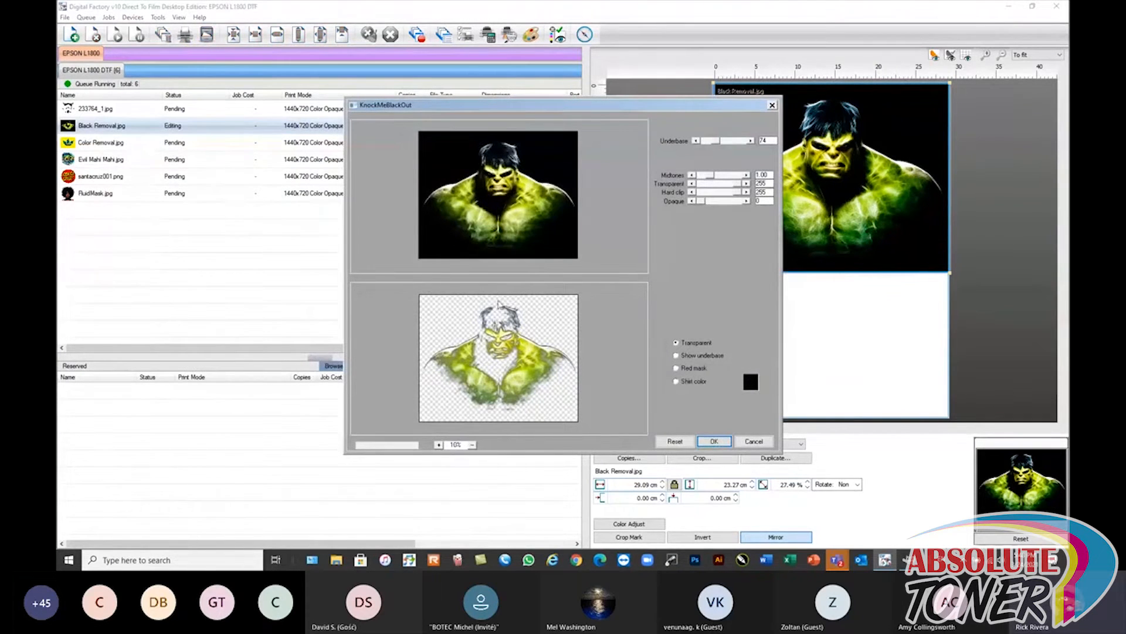
# - Try underbase values of 33 and 115 on the Black Removal.jpg job in the transparent KnockMeBlackOut preview
pyautogui.click(717, 144)
pyautogui.moveTo(716, 142); pyautogui.dragTo(713, 145)
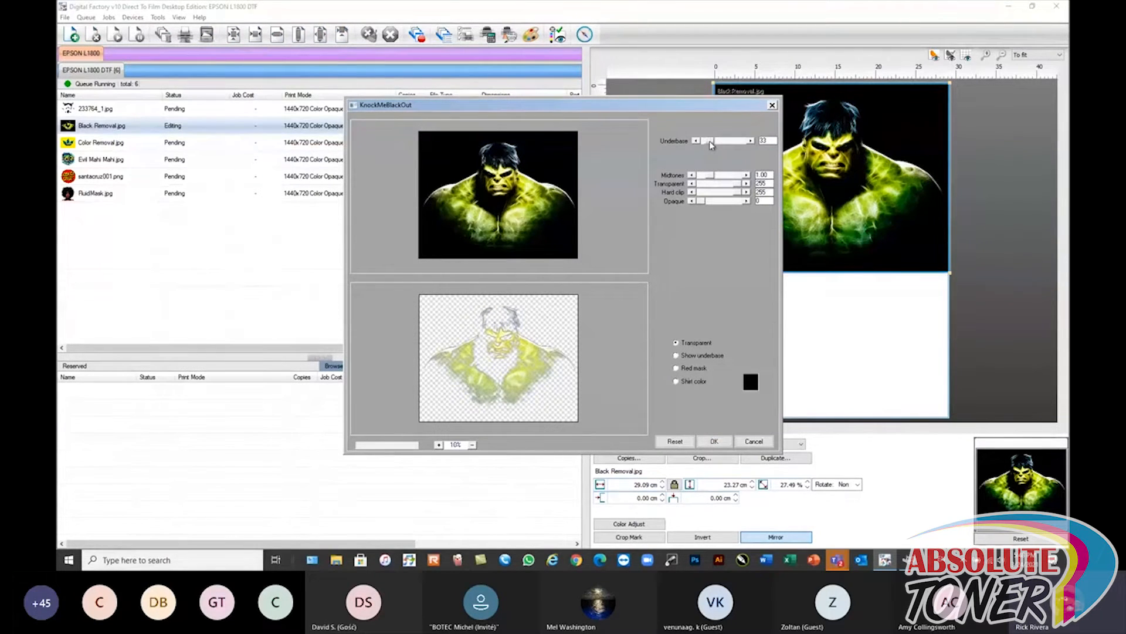
pyautogui.moveTo(711, 145); pyautogui.dragTo(709, 146)
pyautogui.moveTo(709, 146); pyautogui.dragTo(715, 146)
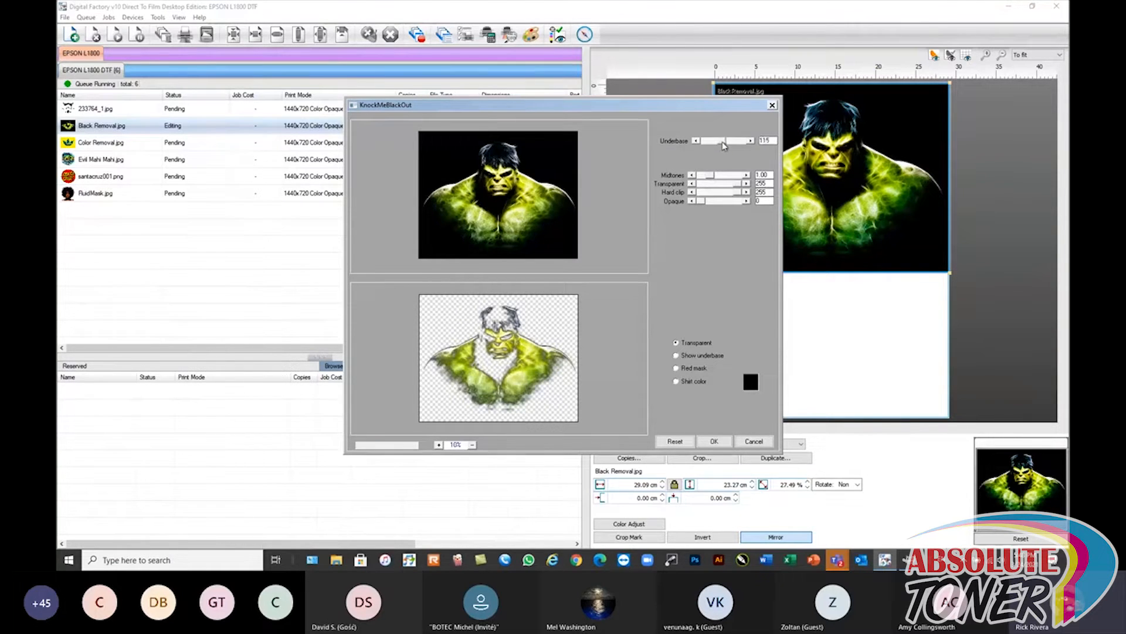
# - Try underbase 92, midtones 1.57, transparent 251, hard clip 85 and 255, and opaque 114, and reset the KnockMeBlackOut settings to defaults
pyautogui.moveTo(721, 142); pyautogui.dragTo(713, 196)
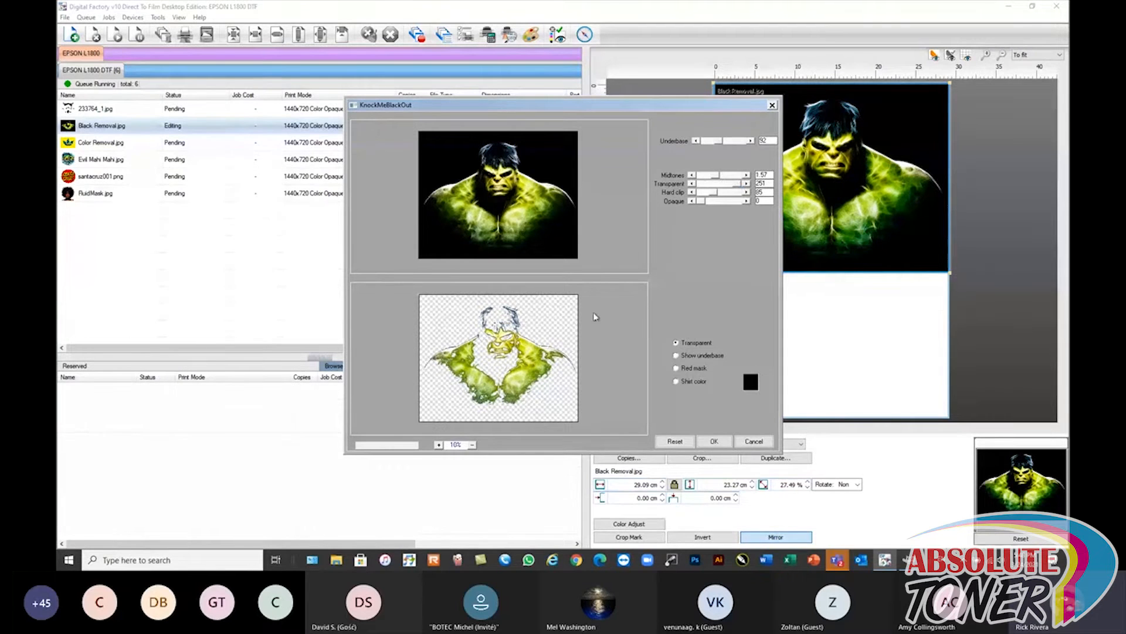
pyautogui.moveTo(713, 194)
pyautogui.mouseDown()
pyautogui.moveTo(742, 201)
pyautogui.moveTo(721, 208)
pyautogui.mouseUp()
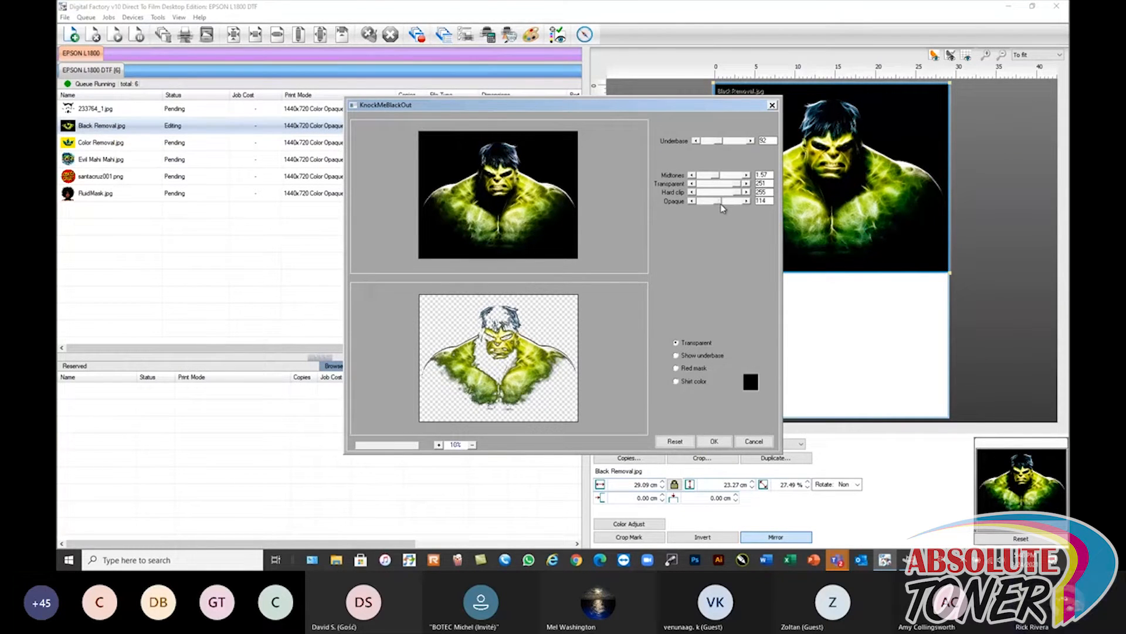
pyautogui.click(675, 441)
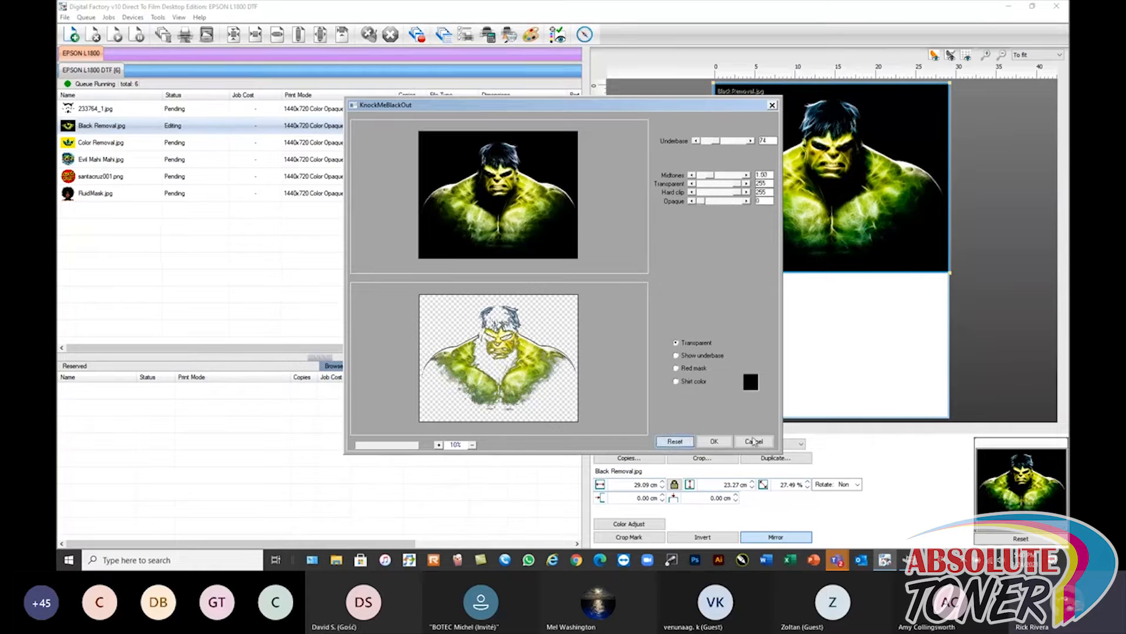
# - Apply KnockMeBlackOut with the default settings to the Black Removal.jpg job and inspect the knocked-out artwork up close
pyautogui.click(715, 441)
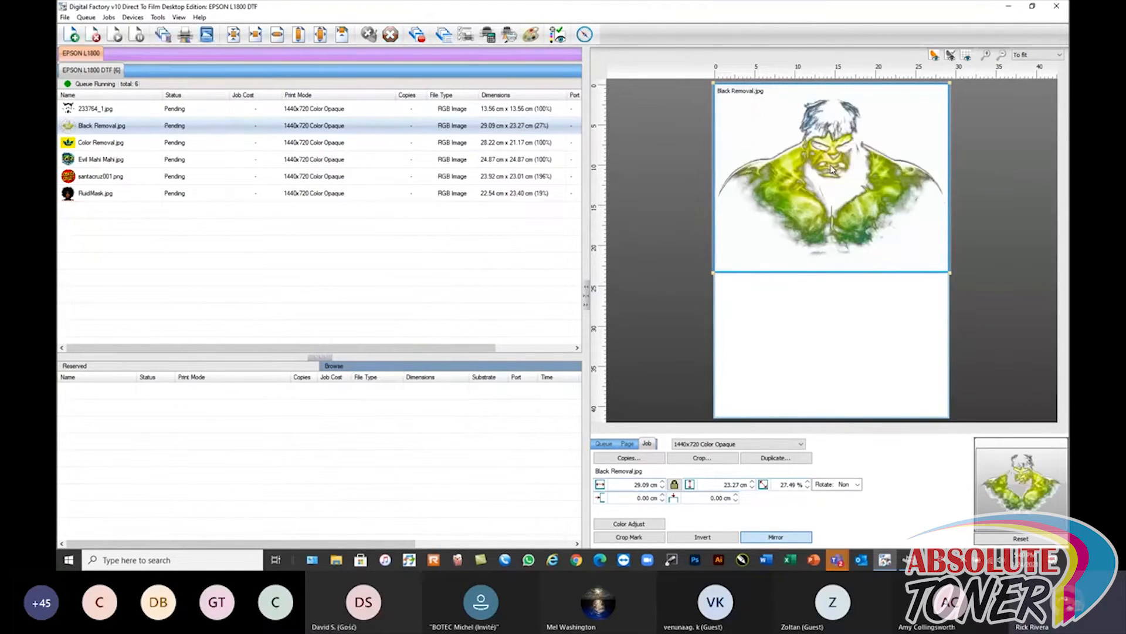
pyautogui.scroll(3, 842, 148)
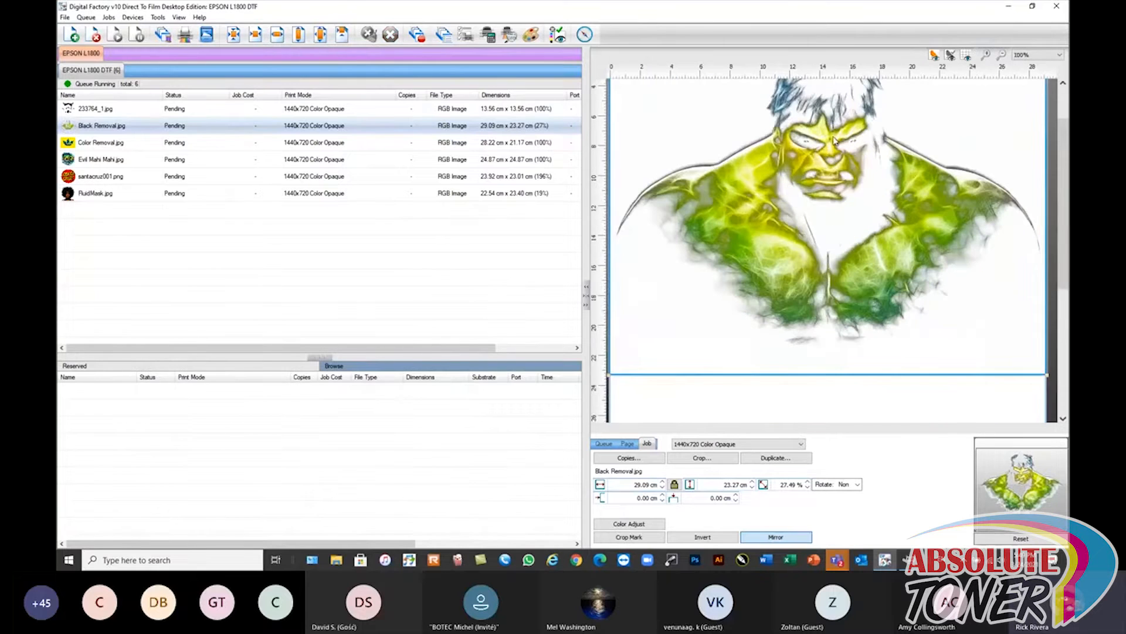
pyautogui.scroll(-1, 834, 146)
pyautogui.scroll(-1, 835, 147)
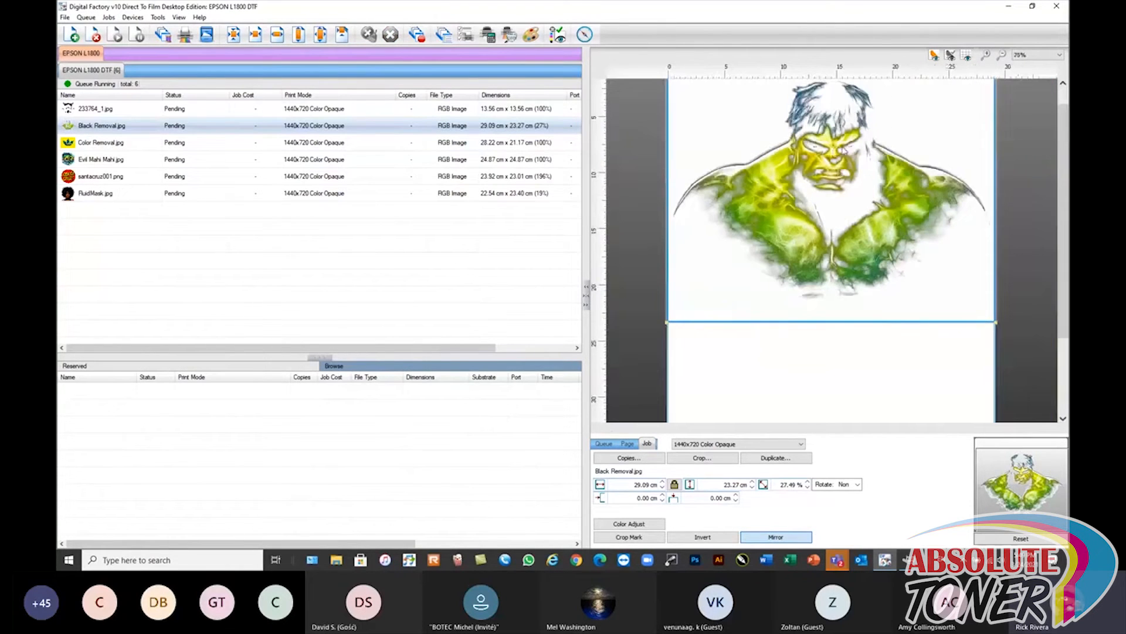
pyautogui.click(1063, 83)
# - Enlarge the 233764_1.jpg job proportionally to fill the 29.09 cm page width
pyautogui.click(304, 239)
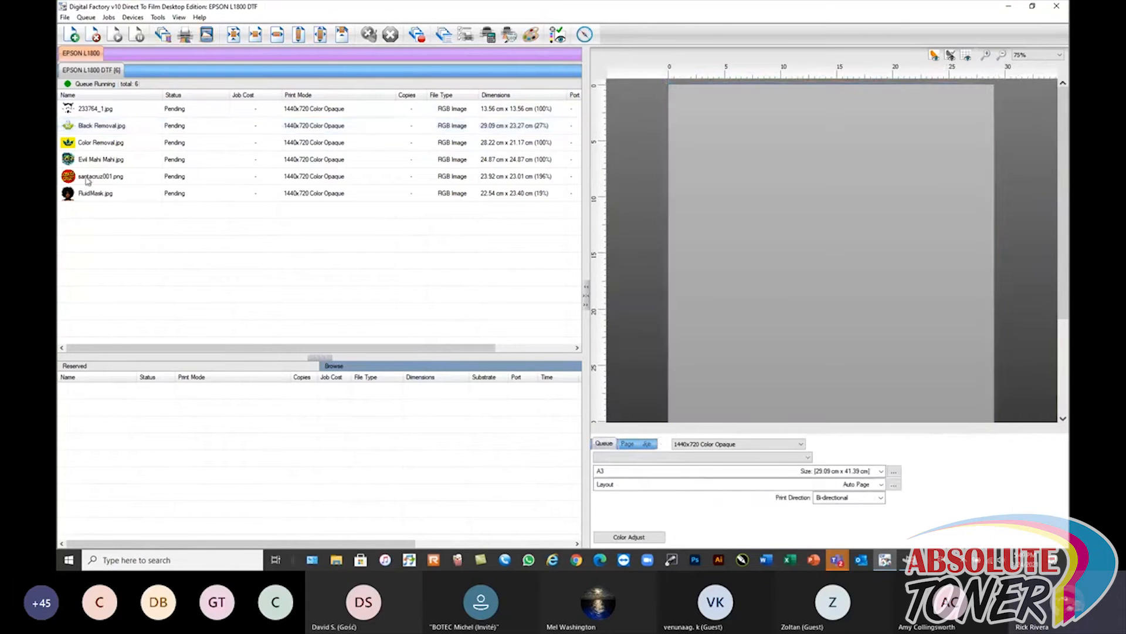
pyautogui.click(98, 111)
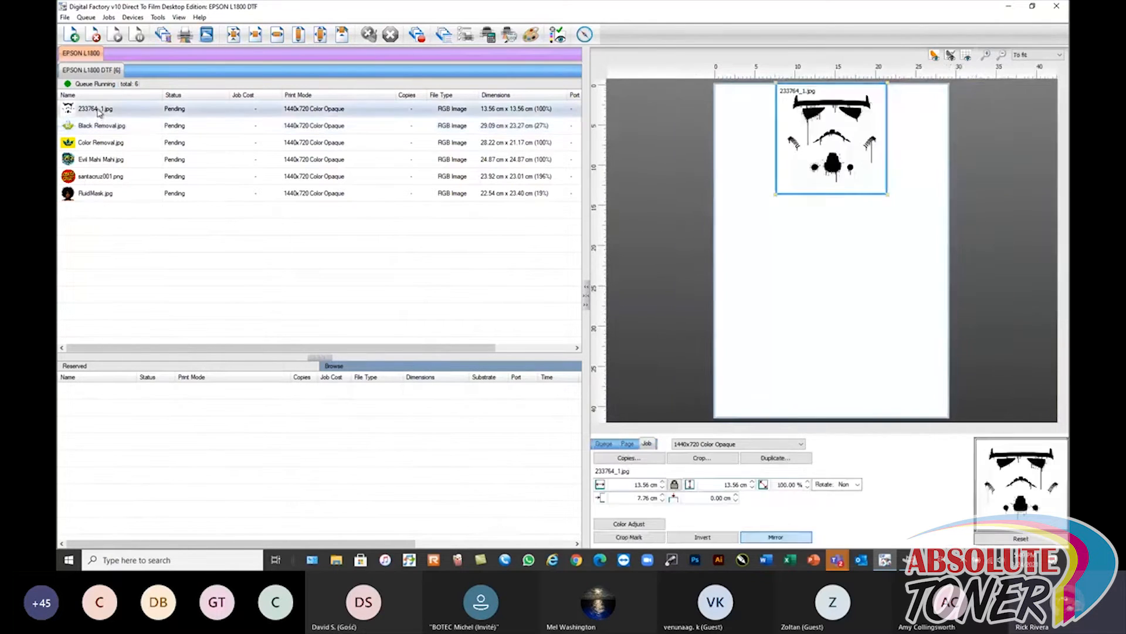
pyautogui.click(807, 138)
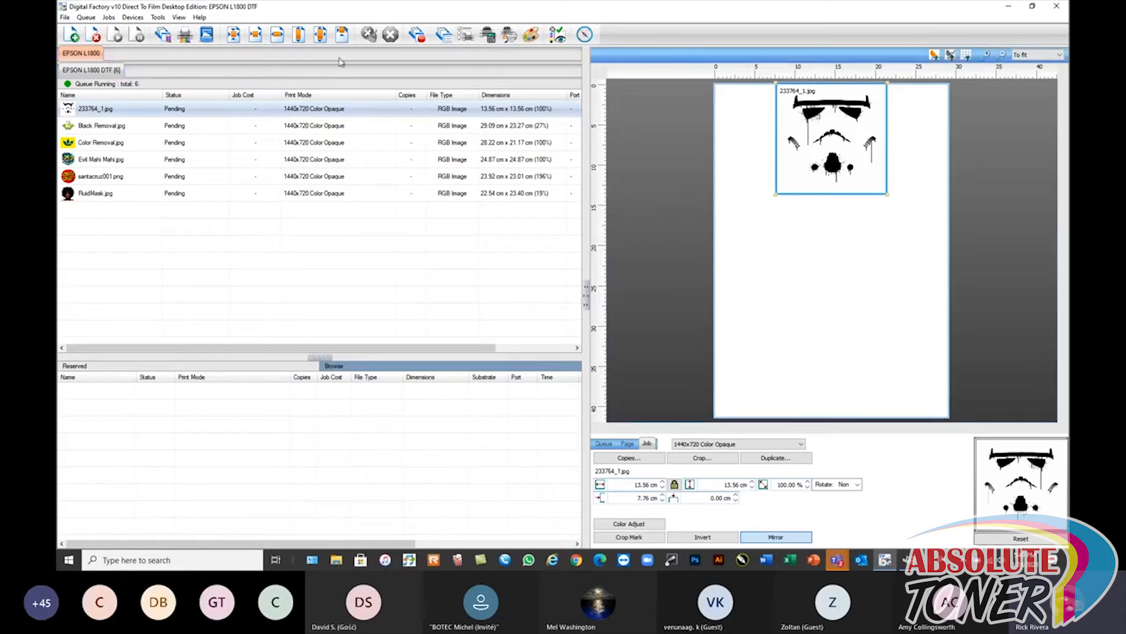
pyautogui.click(322, 35)
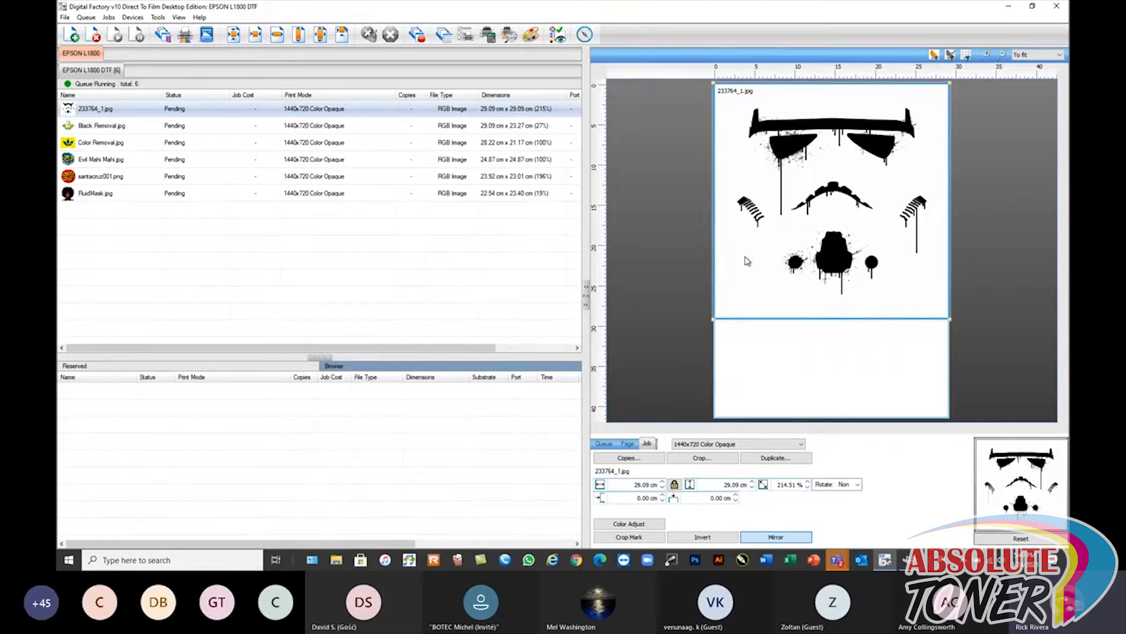
pyautogui.rightClick(129, 110)
pyautogui.moveTo(179, 352)
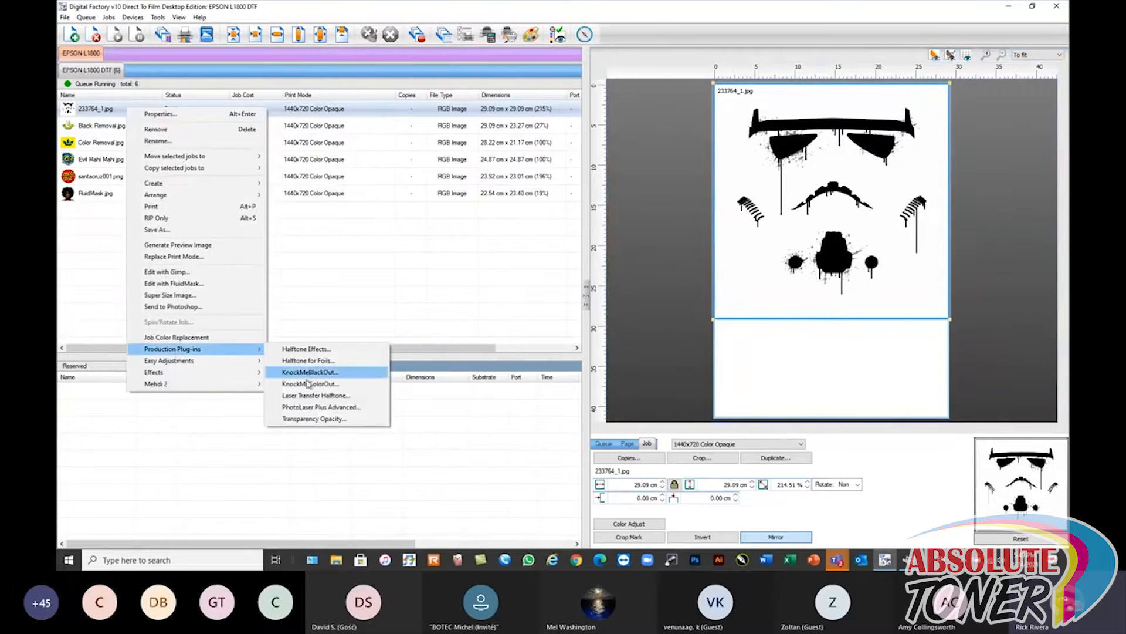
pyautogui.click(311, 384)
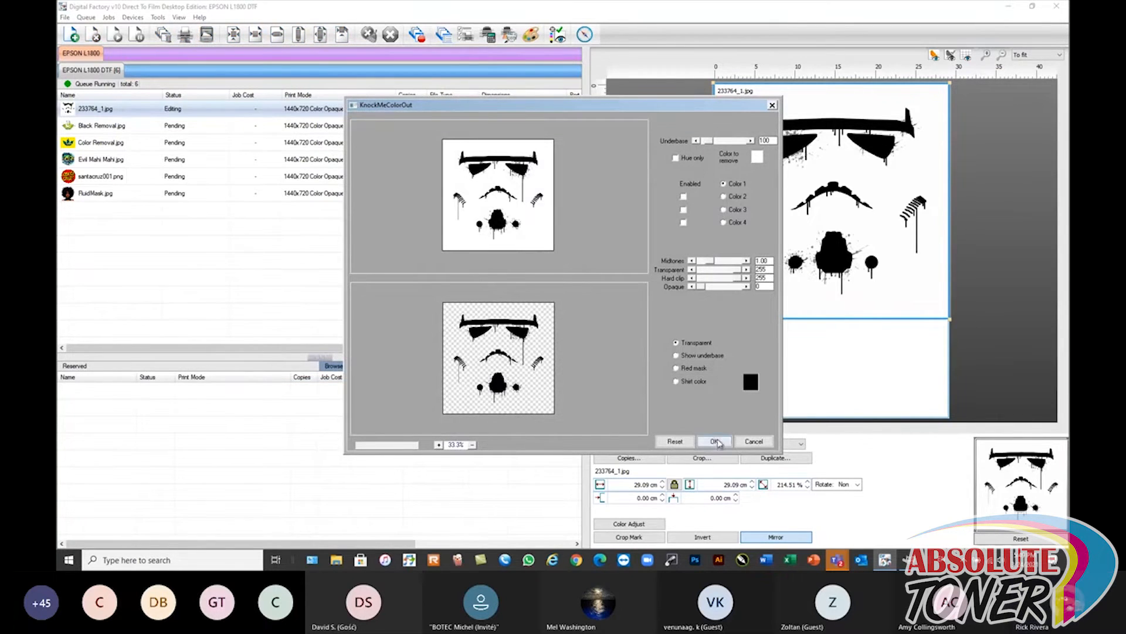
pyautogui.click(749, 442)
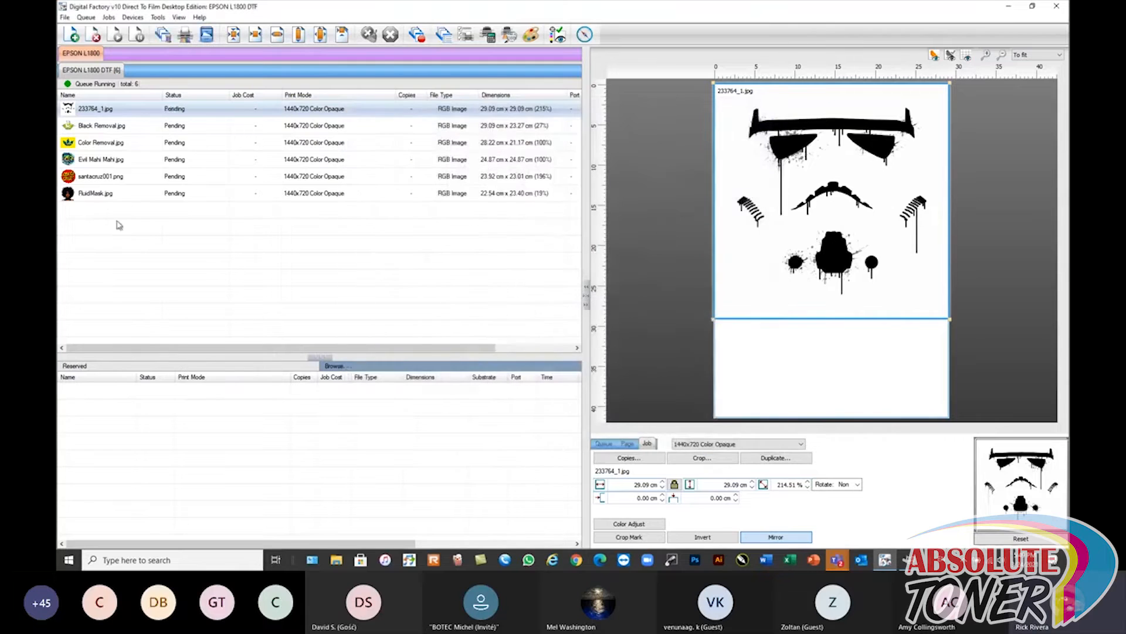
# - RIP the unmodified 233764_1.jpg job without printing and inspect its white underbase in the raw data with the films list displayed
pyautogui.rightClick(115, 115)
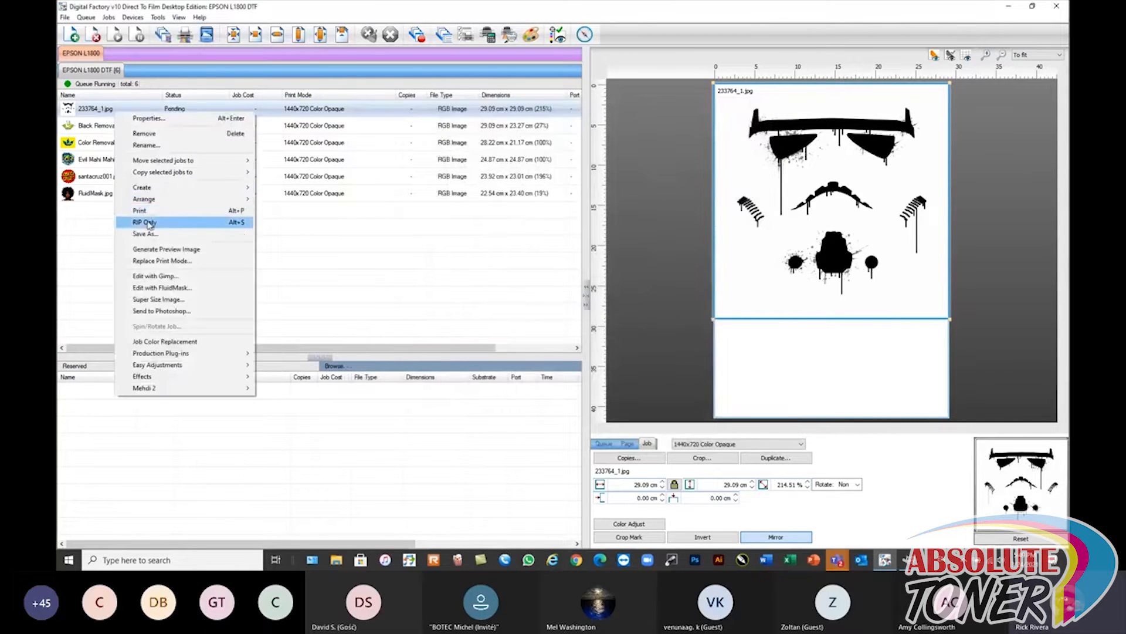
pyautogui.click(148, 221)
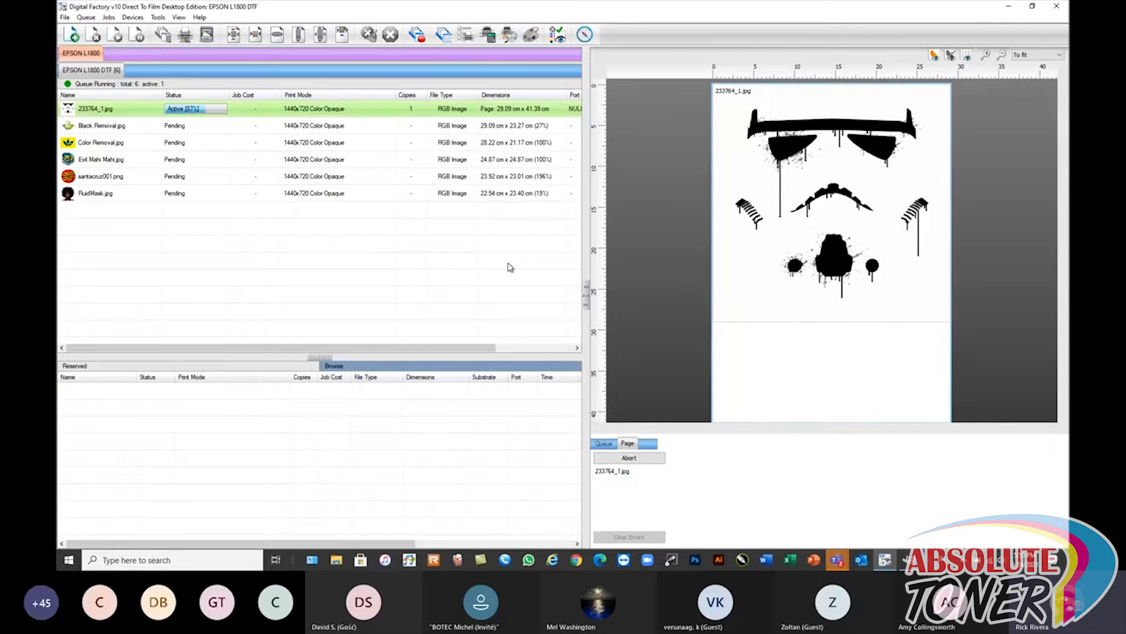
pyautogui.rightClick(130, 114)
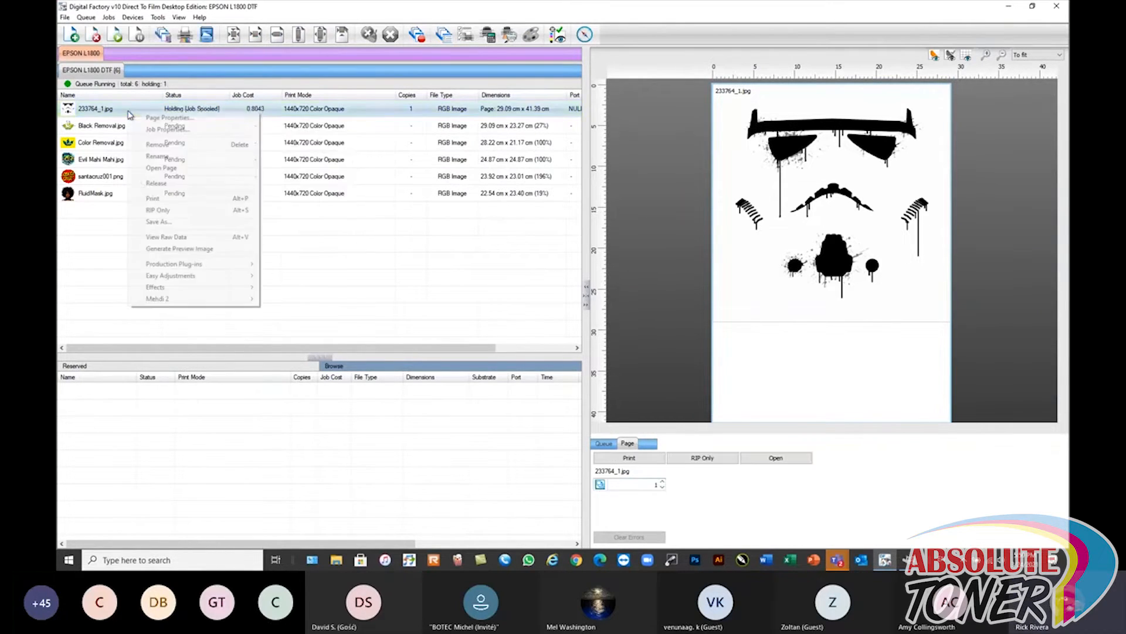
pyautogui.click(179, 236)
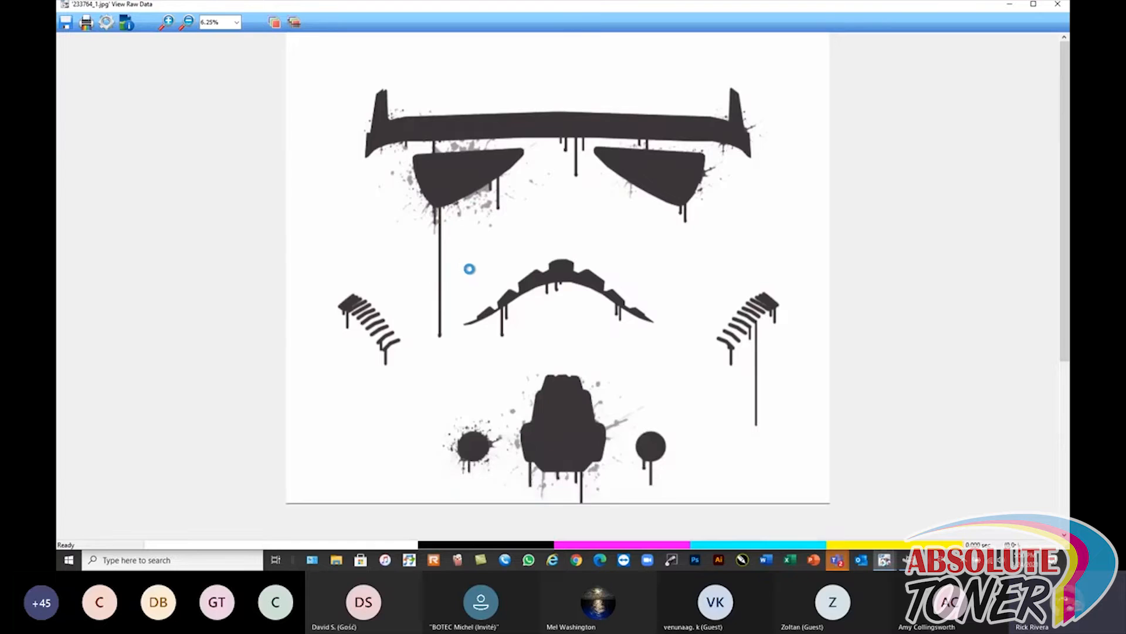
pyautogui.click(294, 22)
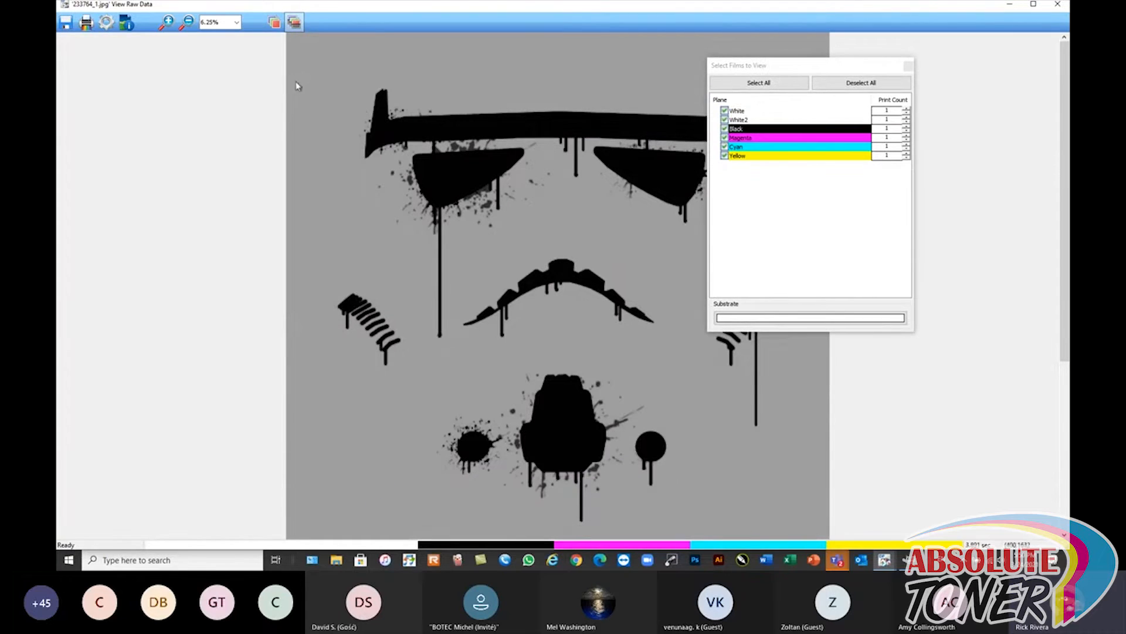
pyautogui.click(187, 22)
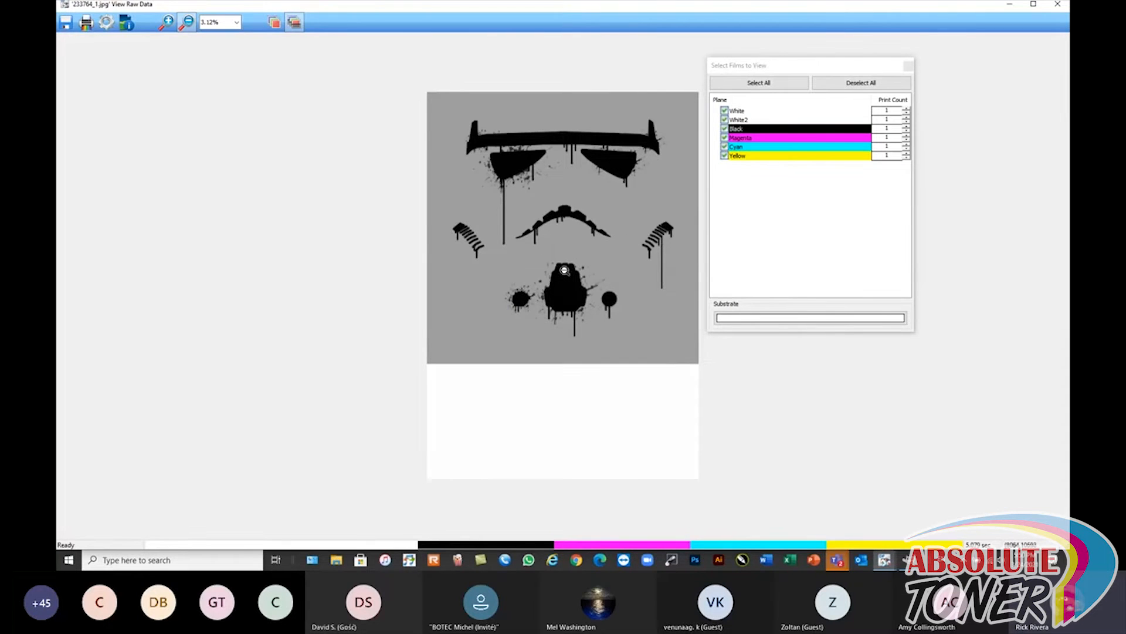
pyautogui.click(1058, 5)
# - Reopen the page of the spooled 233764_1.jpg job and select the job for further editing
pyautogui.rightClick(112, 111)
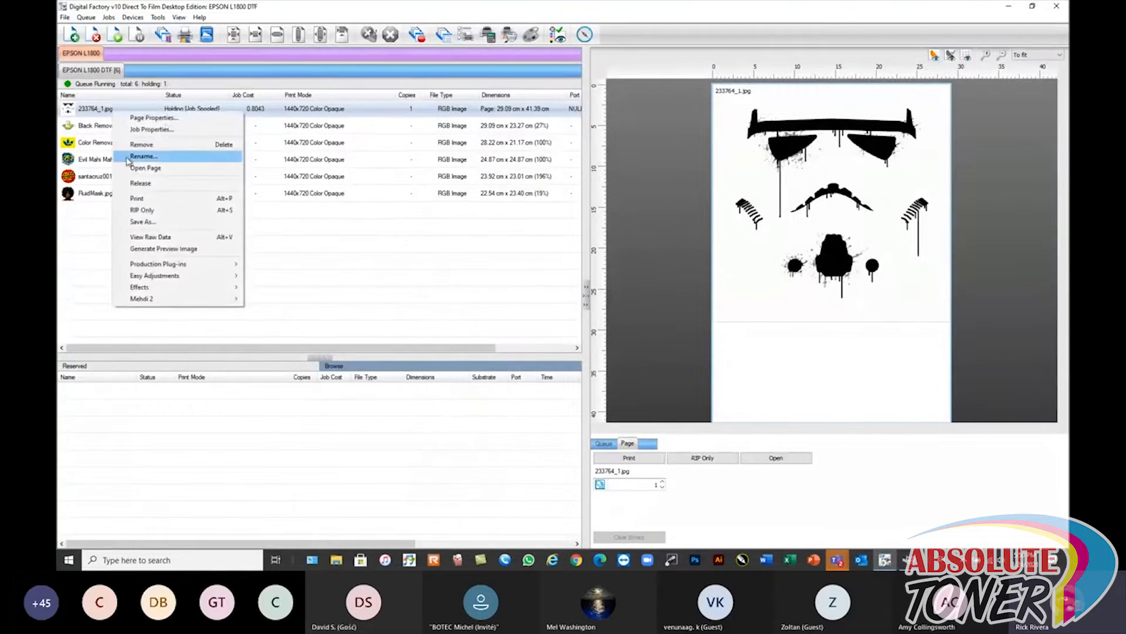
pyautogui.click(134, 171)
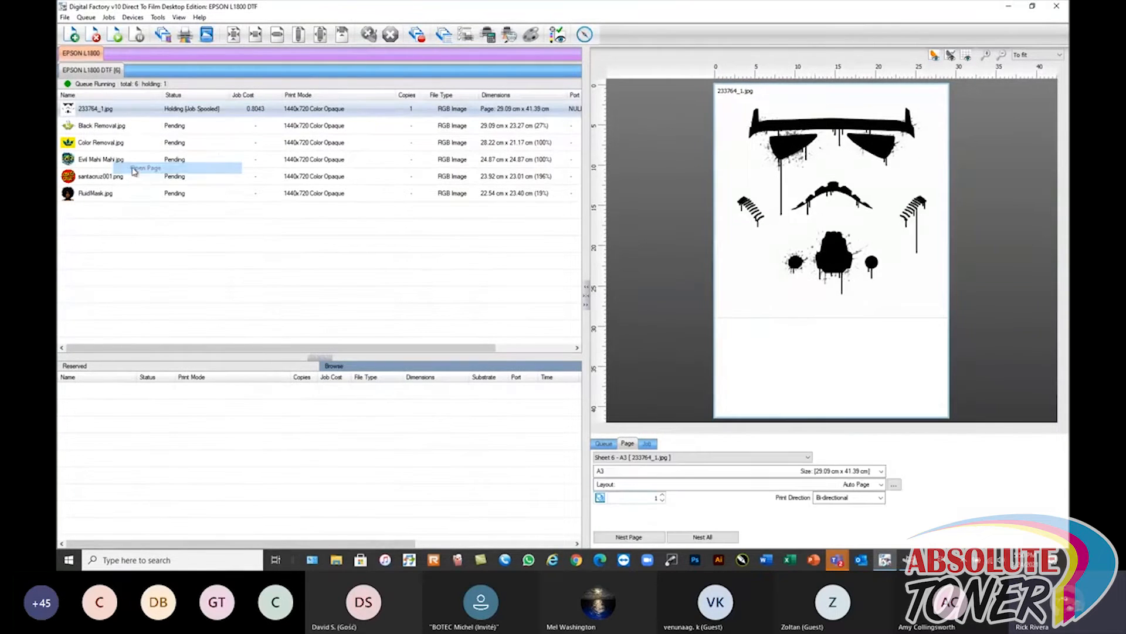
pyautogui.click(112, 111)
# - RIP the 233764_1.jpg job again without printing, and reopen its page for editing
pyautogui.rightClick(112, 112)
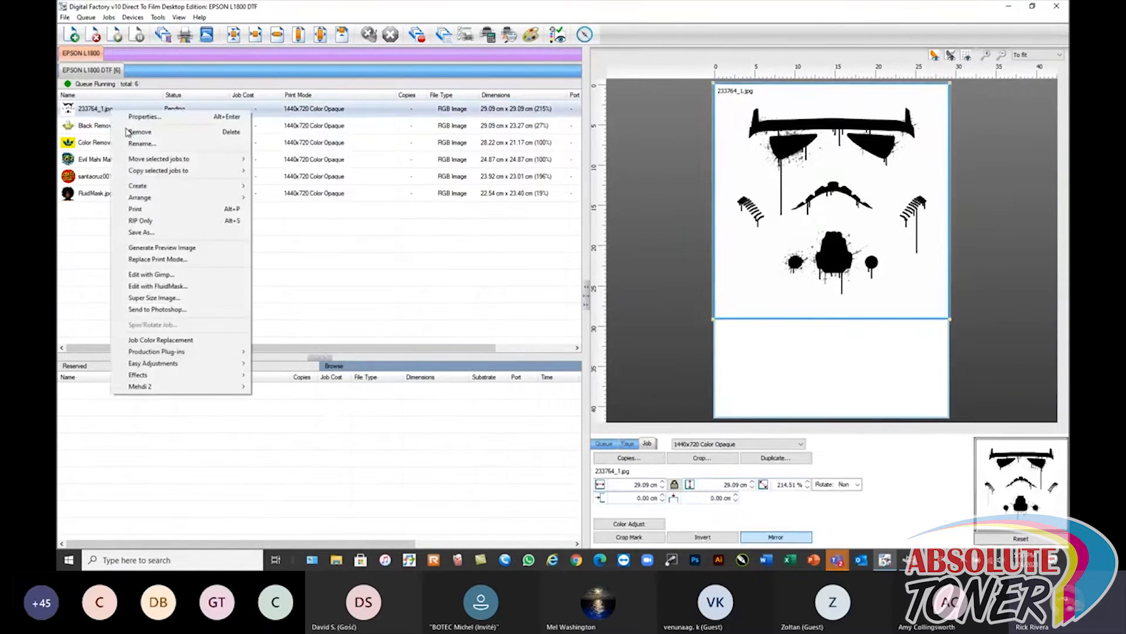
pyautogui.click(142, 222)
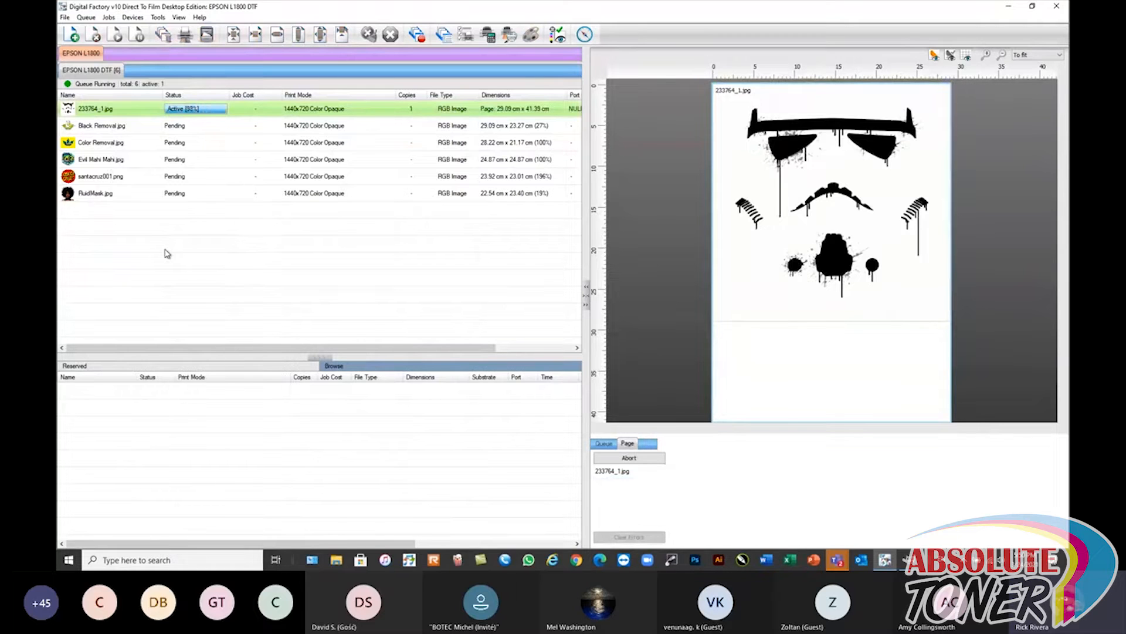
pyautogui.rightClick(119, 111)
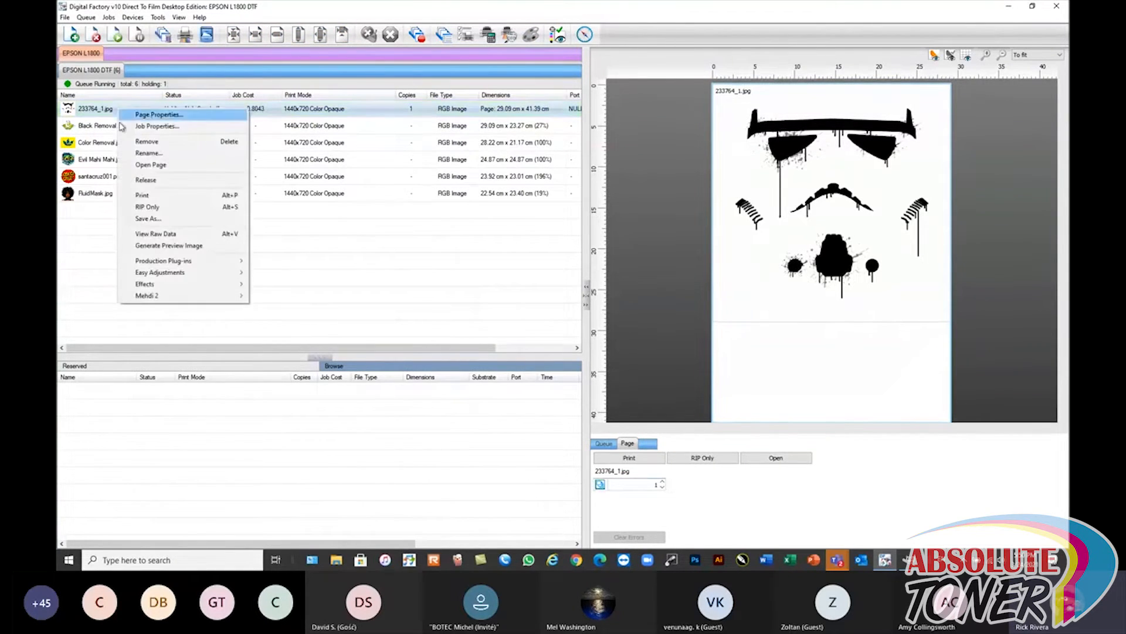
pyautogui.click(155, 166)
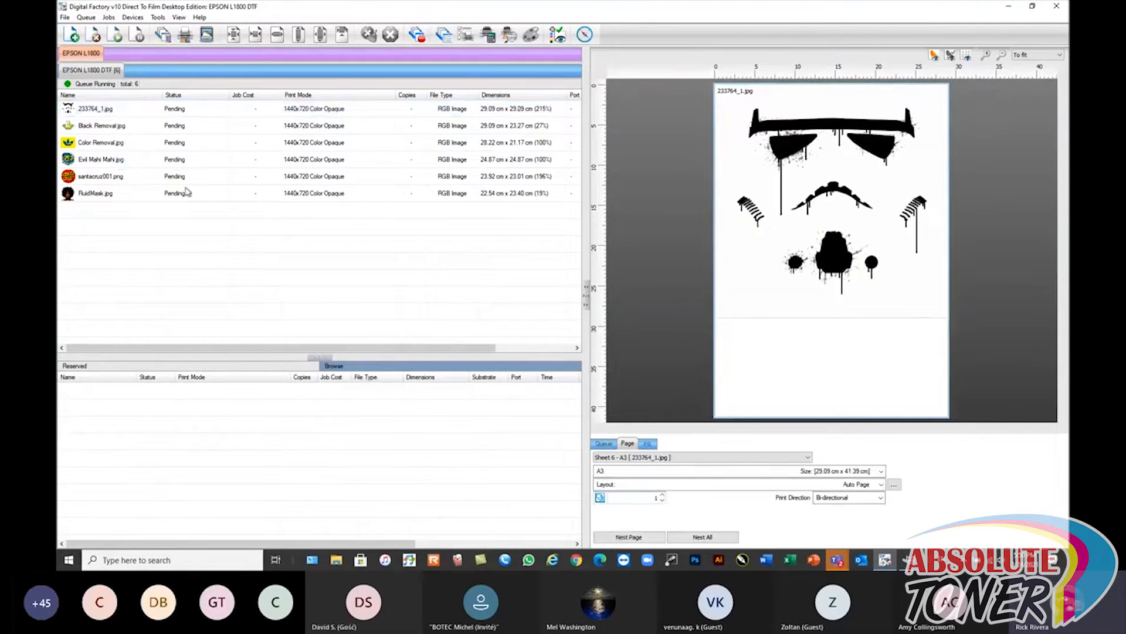
# - Apply KnockMeColorOut to the 233764_1.jpg job with white as the color to remove and the default settings
pyautogui.click(168, 109)
pyautogui.moveTo(166, 114)
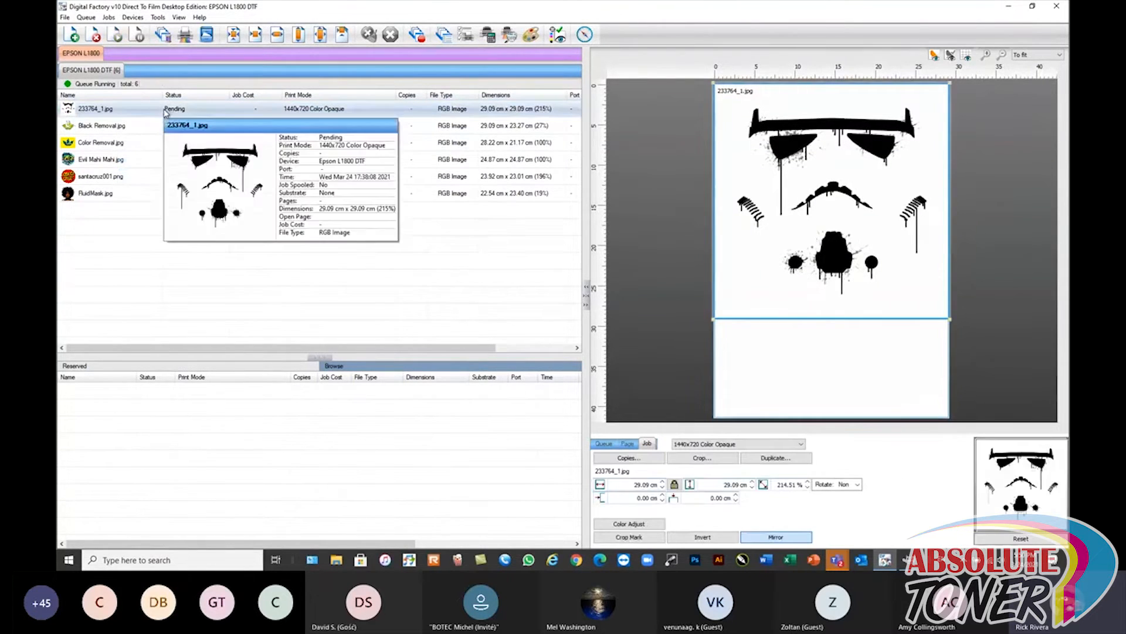
pyautogui.rightClick(166, 112)
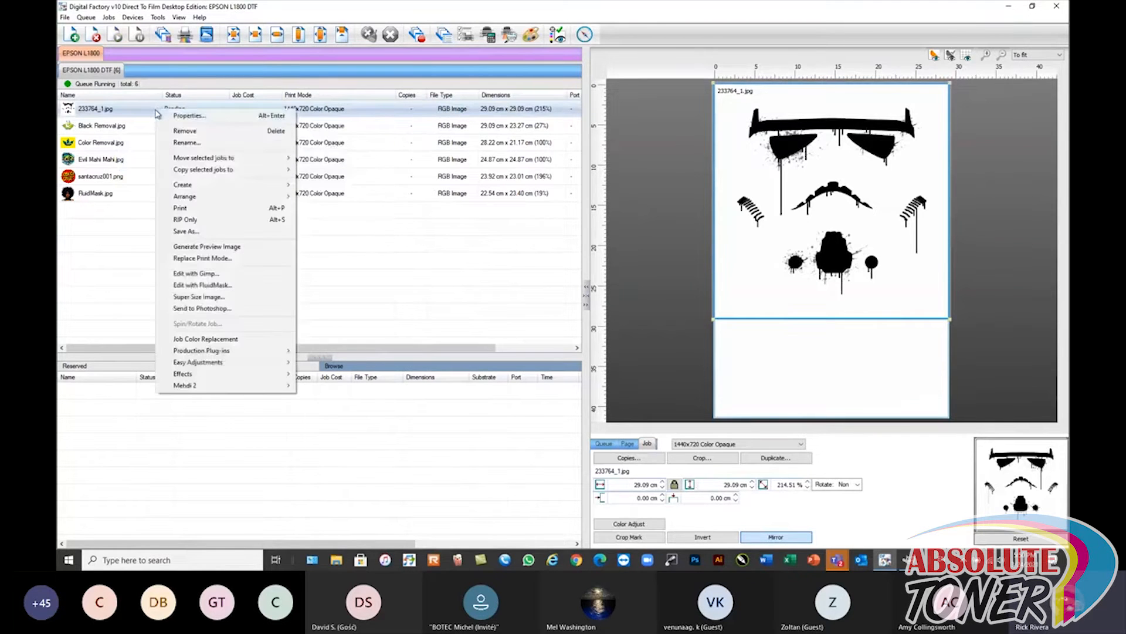
pyautogui.moveTo(226, 352)
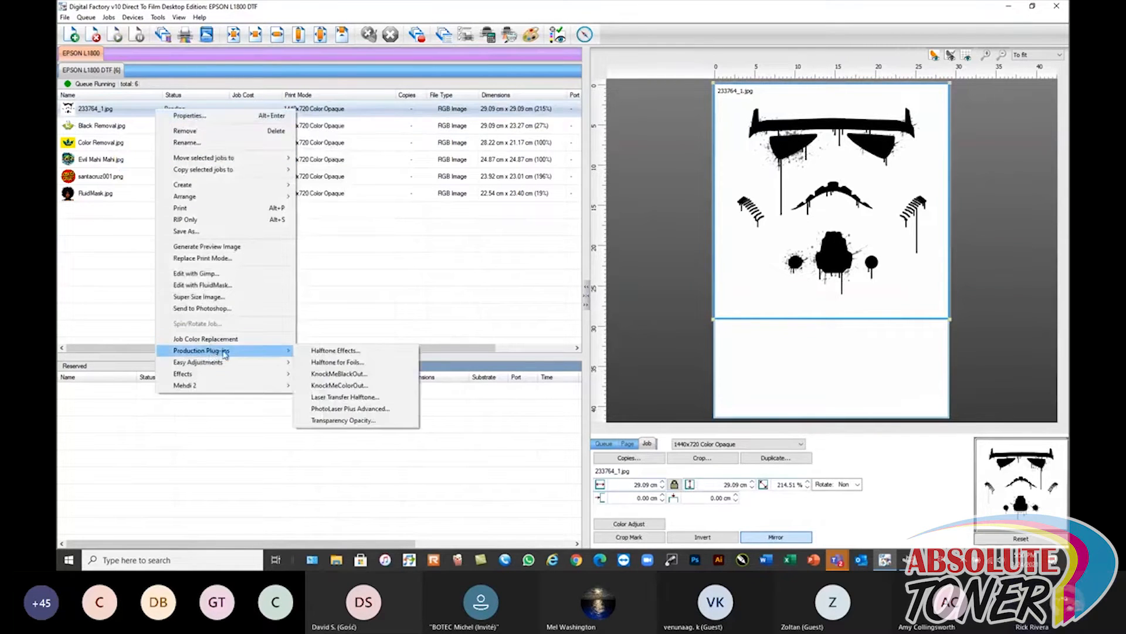
pyautogui.click(327, 386)
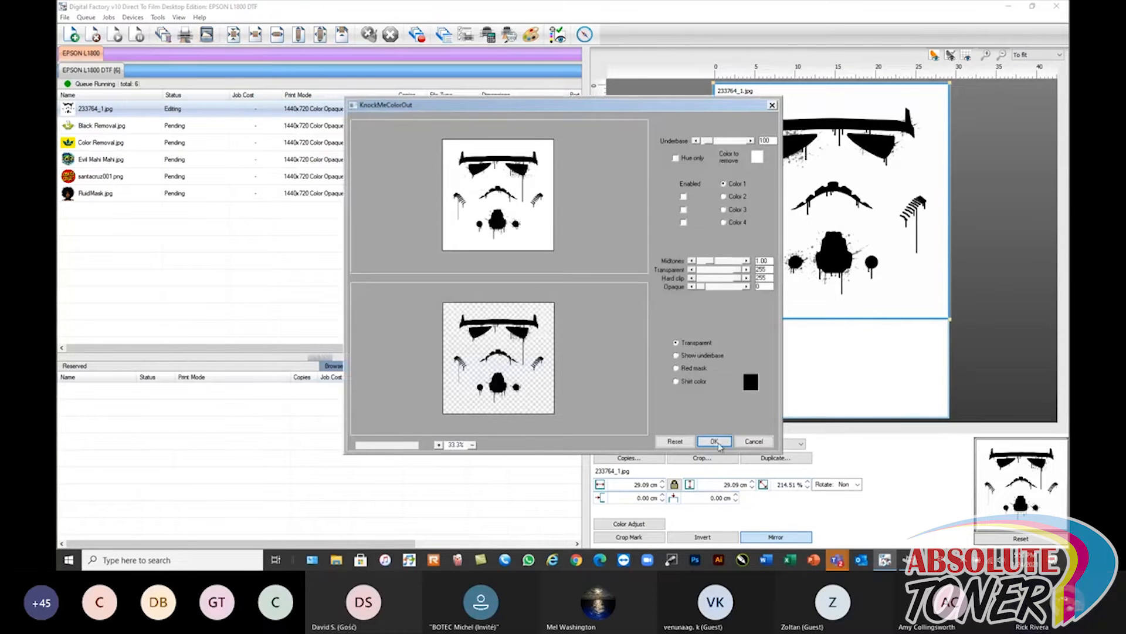
pyautogui.click(714, 441)
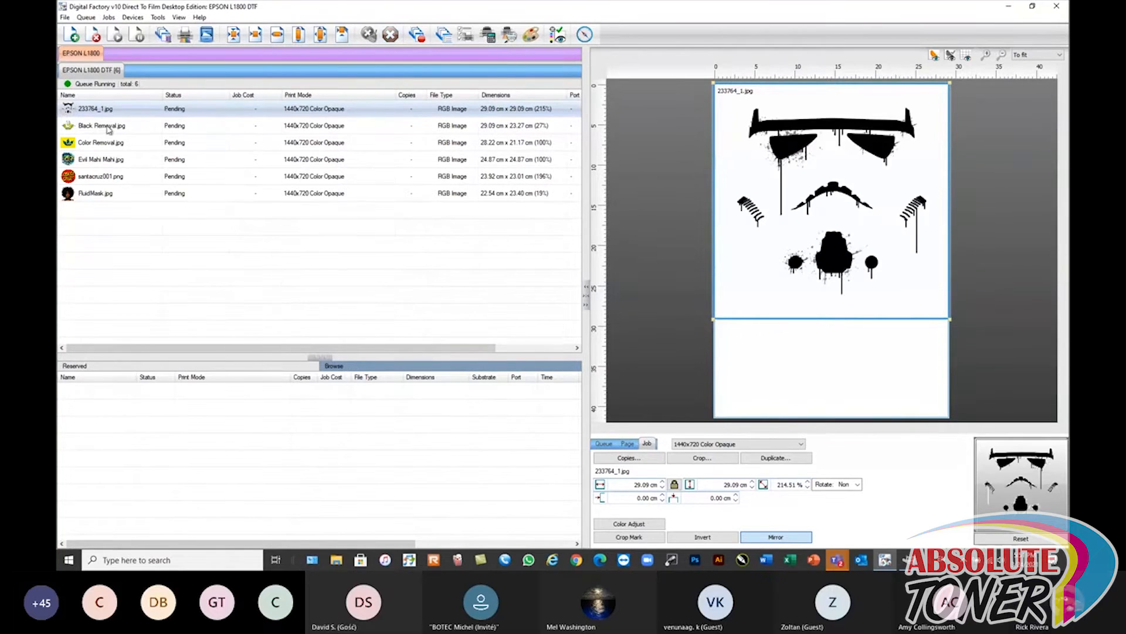
# - RIP the knocked-out 233764_1.jpg job without printing and open its raw data
pyautogui.rightClick(111, 109)
pyautogui.click(235, 218)
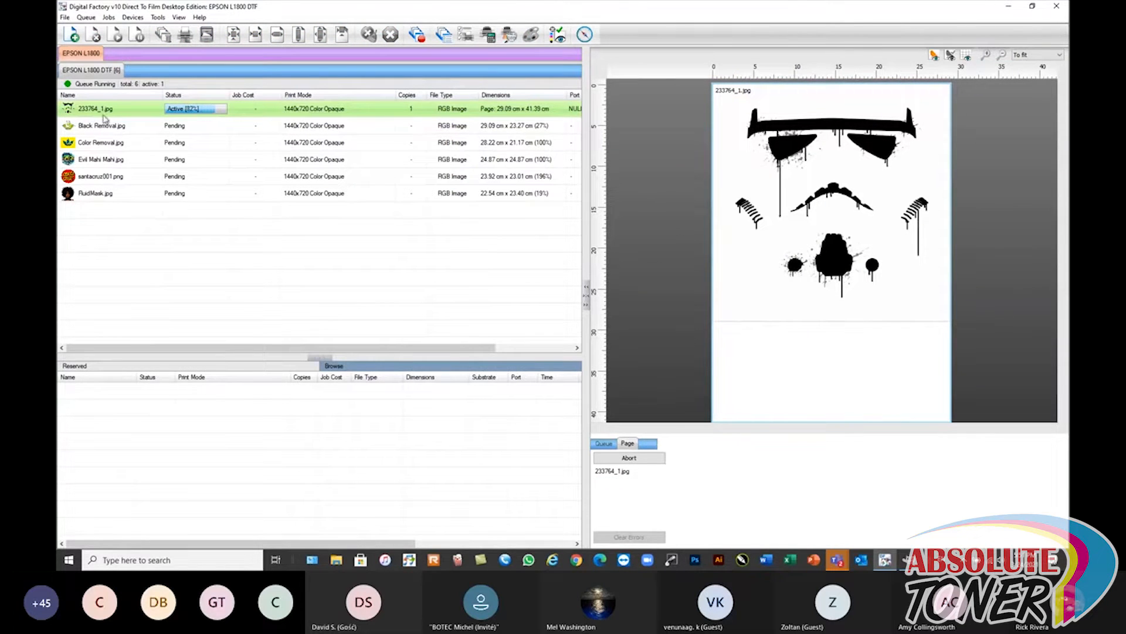
pyautogui.moveTo(106, 111)
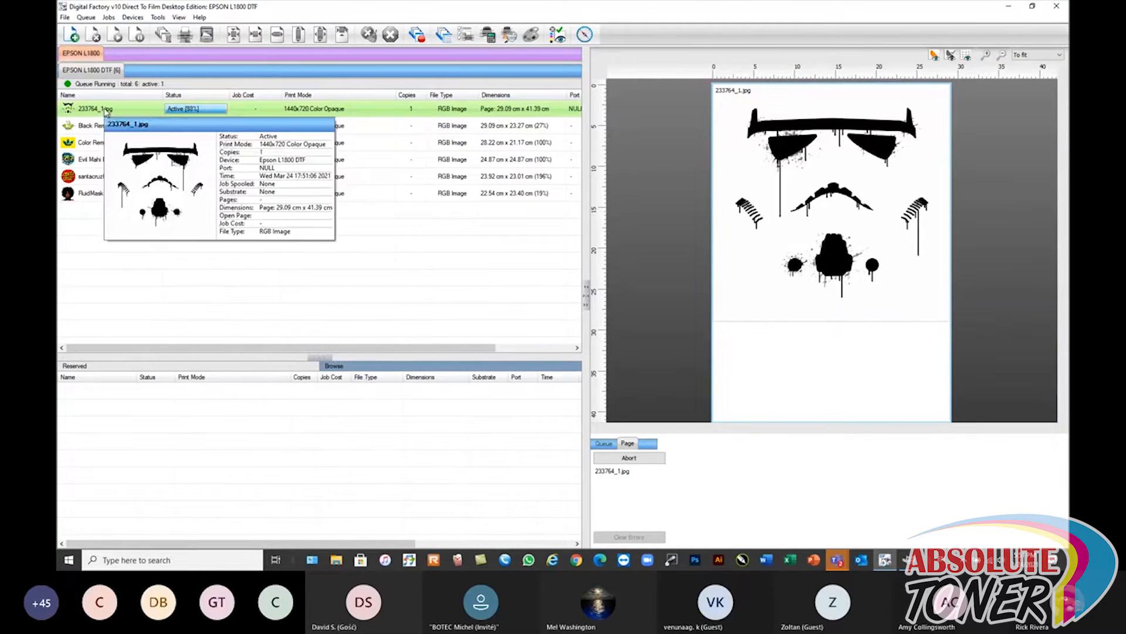
pyautogui.rightClick(104, 109)
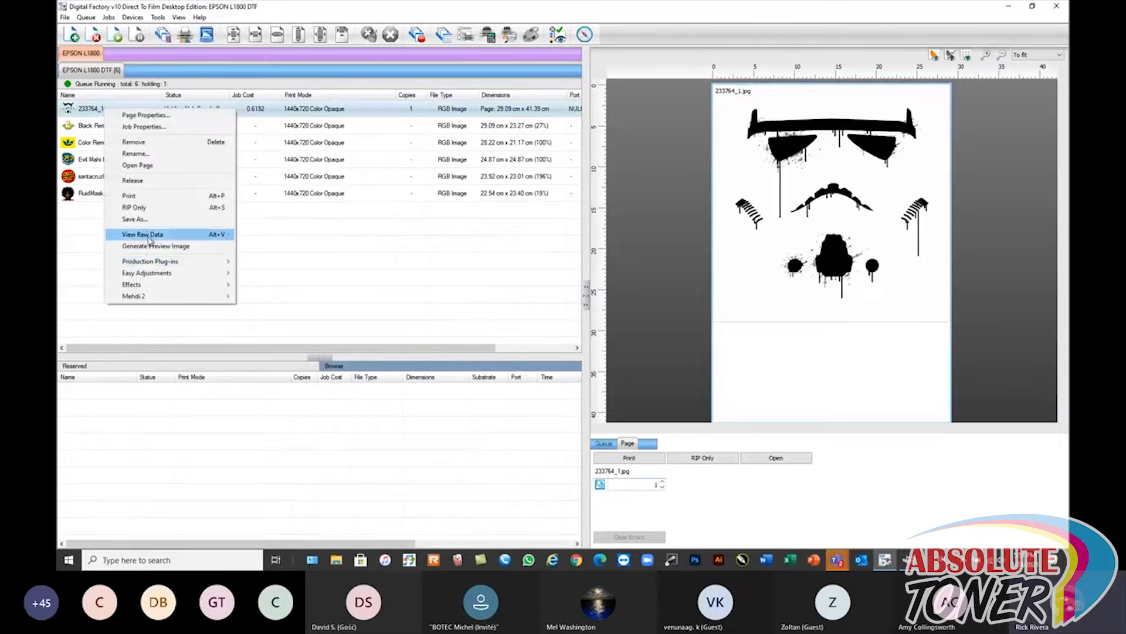
pyautogui.click(148, 235)
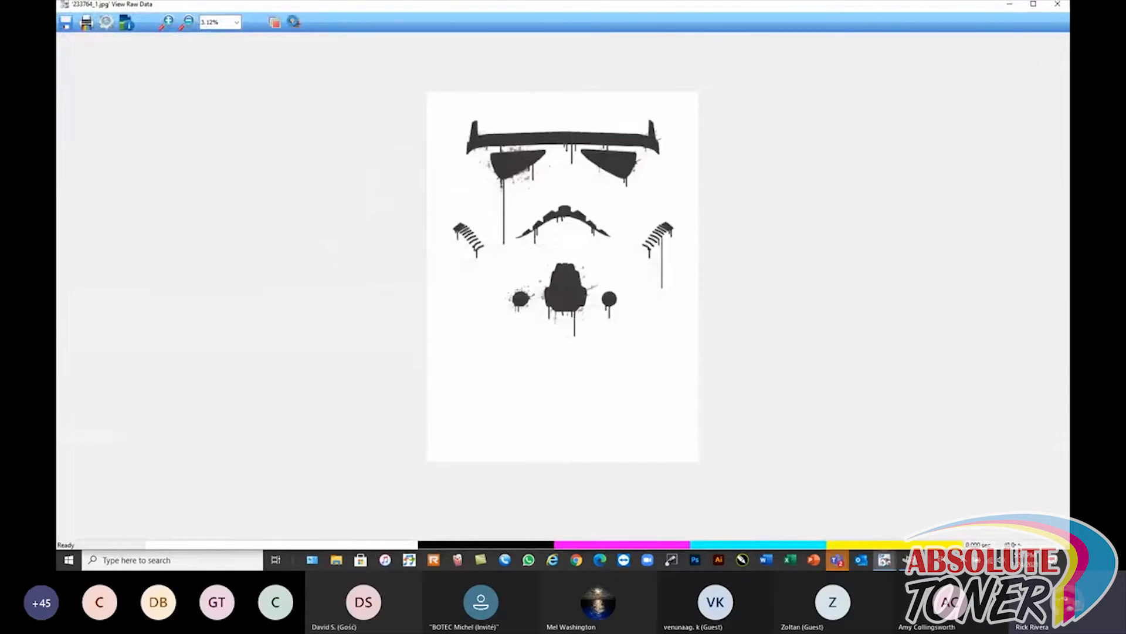
# - Inspect the White and White2 films alone in the raw data, show all films again, and close the viewer
pyautogui.click(295, 23)
pyautogui.click(295, 23)
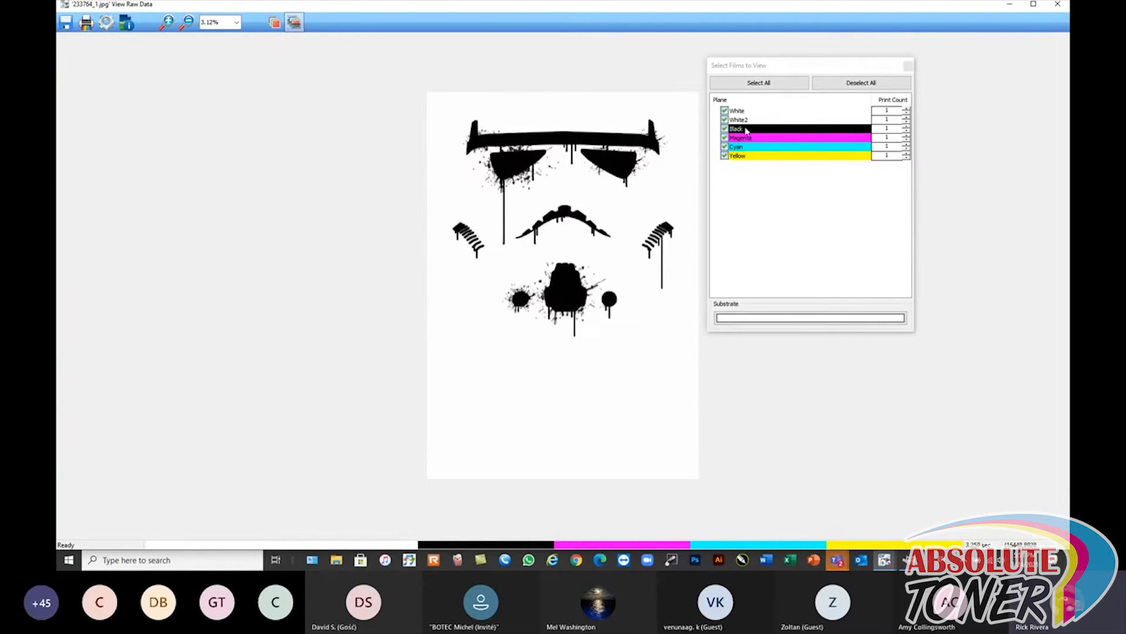
pyautogui.click(861, 83)
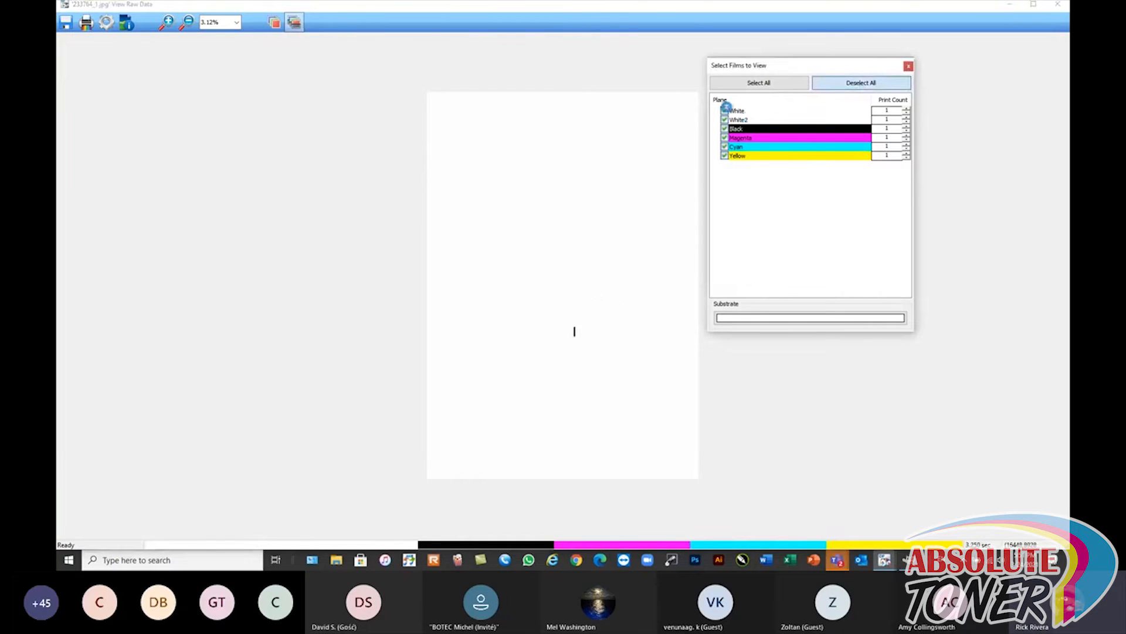
pyautogui.click(725, 110)
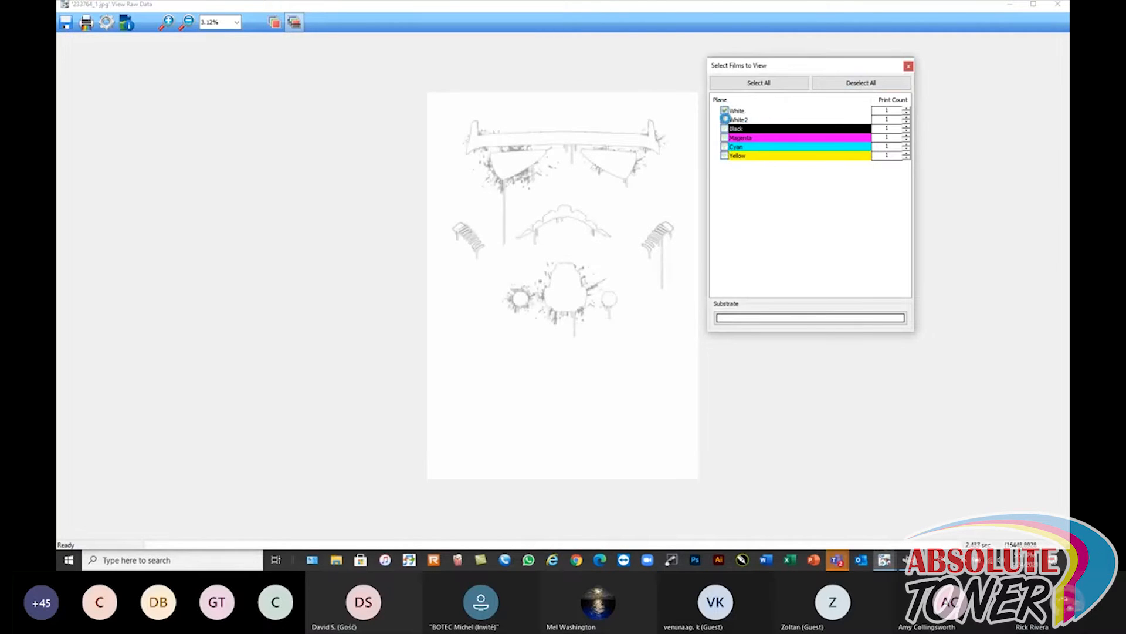
pyautogui.click(724, 119)
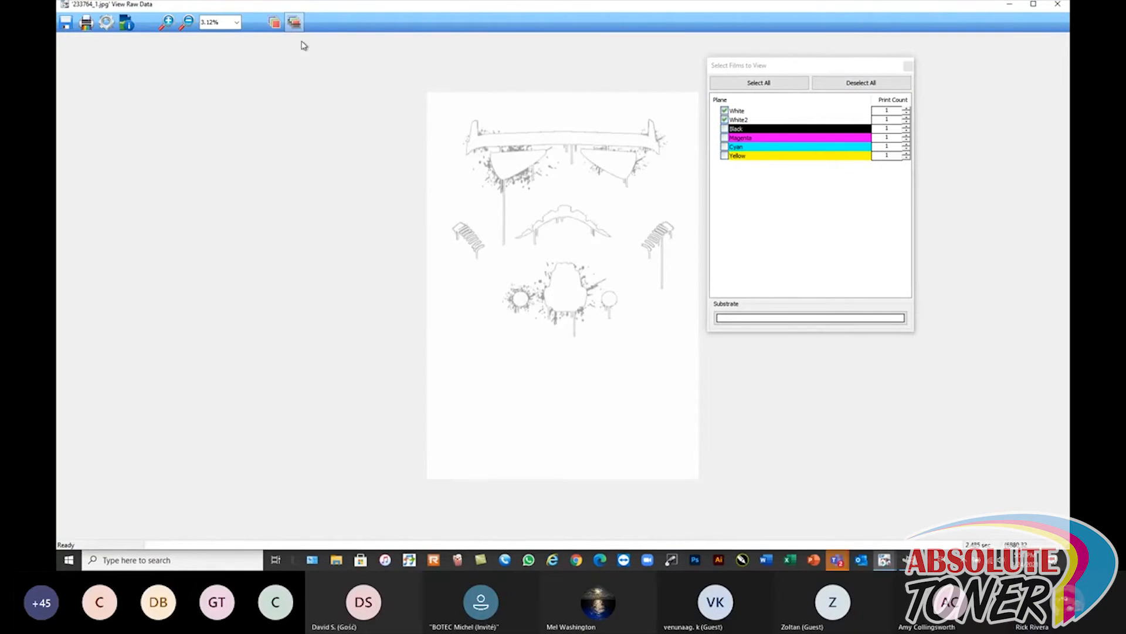
pyautogui.click(758, 86)
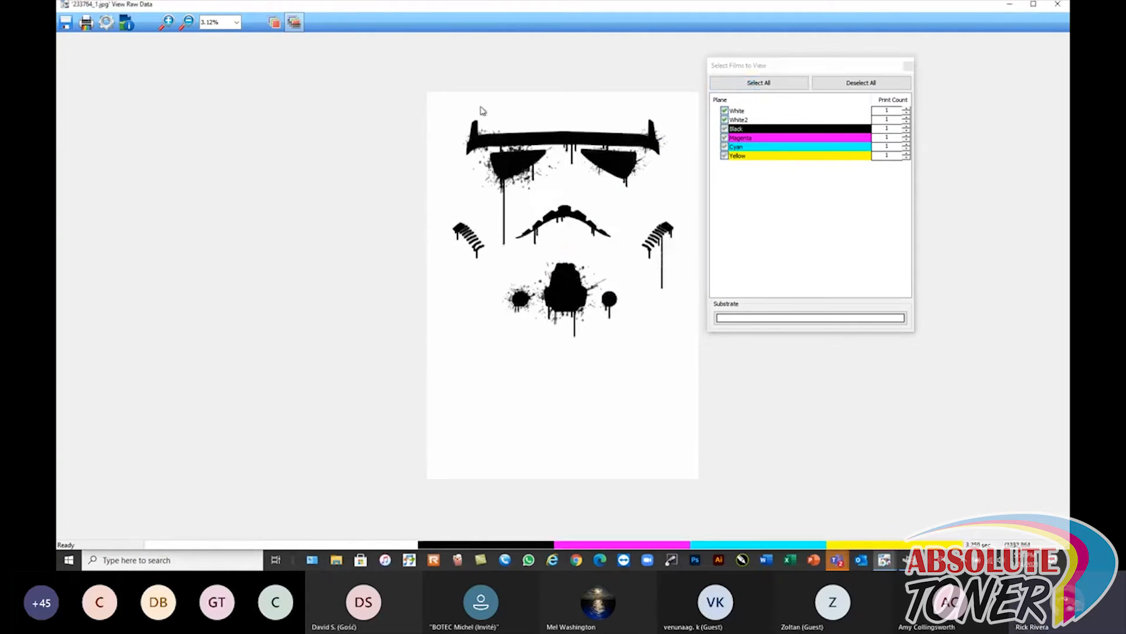
pyautogui.click(1057, 4)
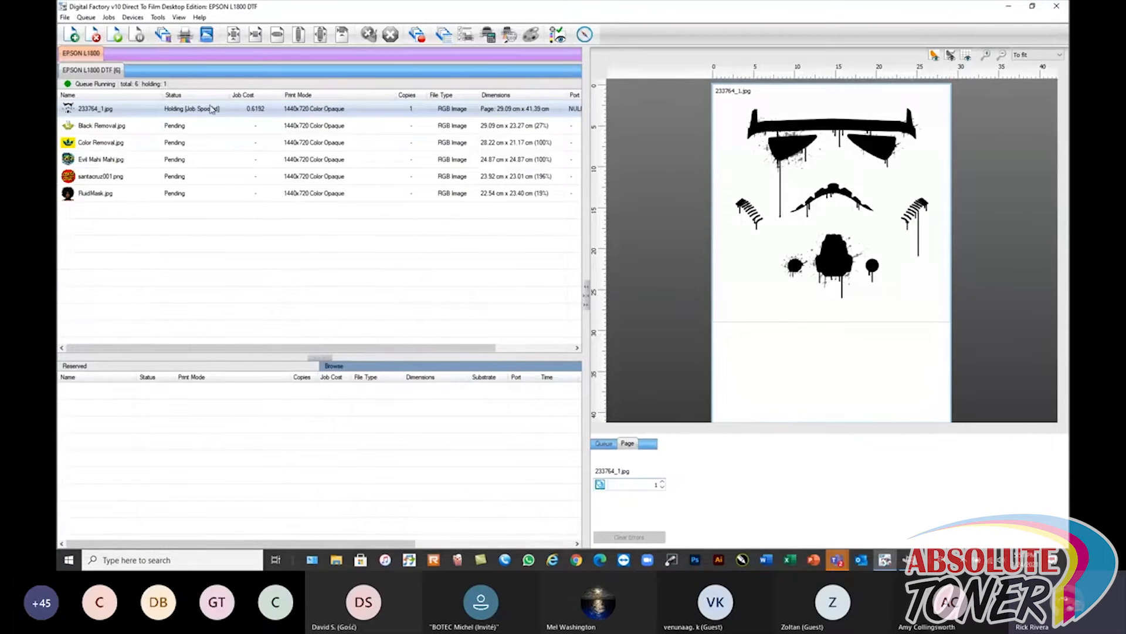
# - Reopen the page of the held 233764_1.jpg job for editing, and dismiss its properties without changes
pyautogui.rightClick(163, 107)
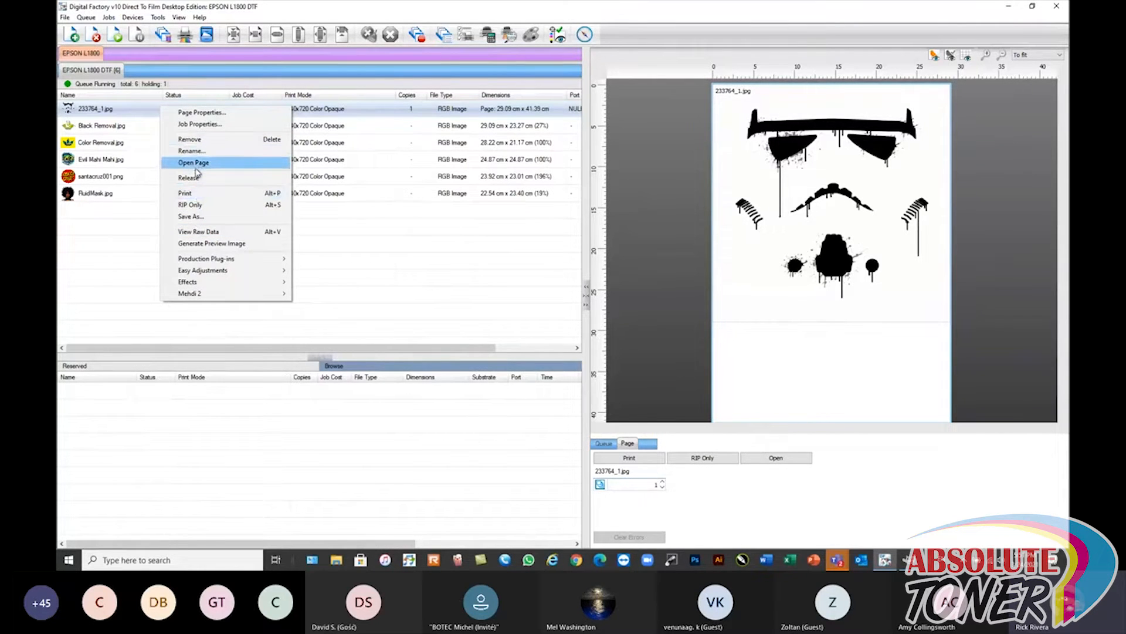
pyautogui.click(131, 112)
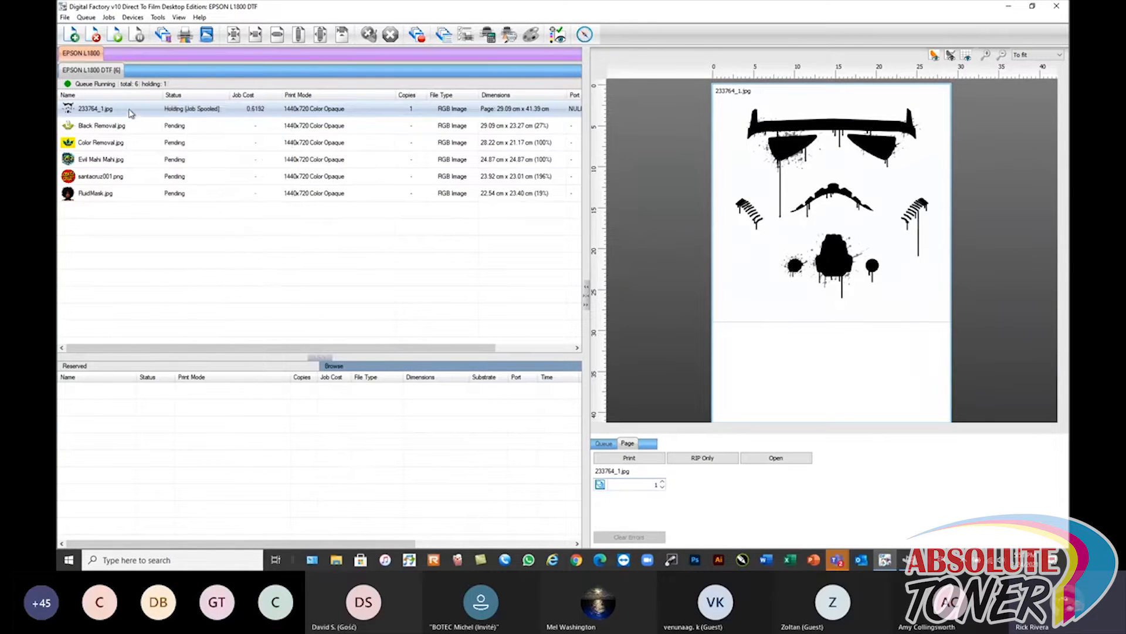
pyautogui.rightClick(151, 111)
pyautogui.click(173, 170)
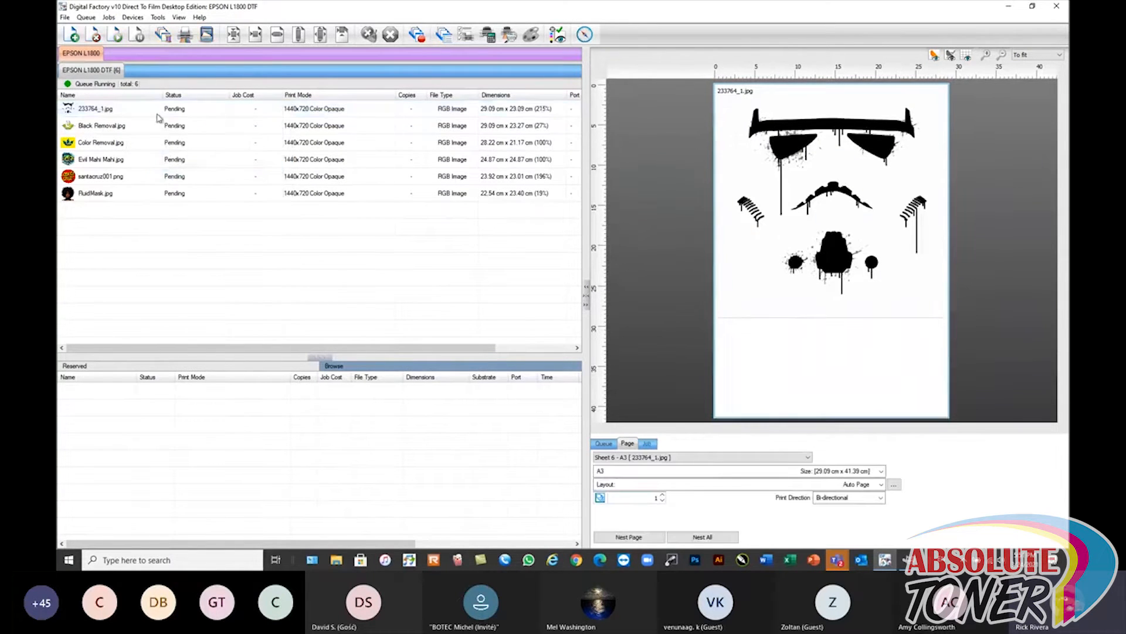
pyautogui.doubleClick(135, 113)
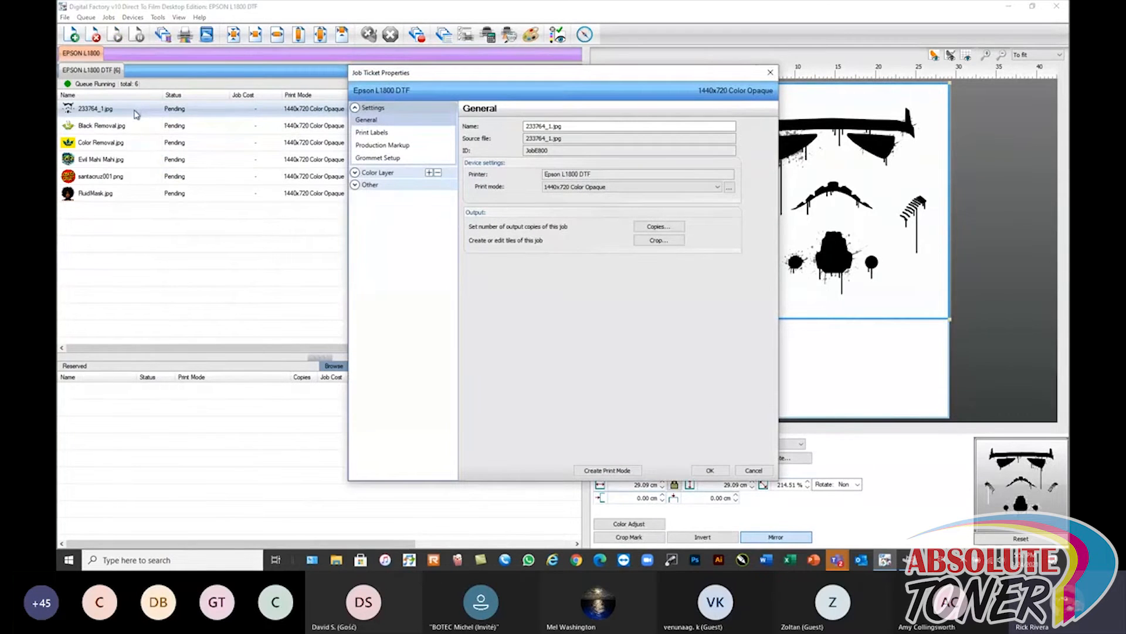
pyautogui.click(751, 472)
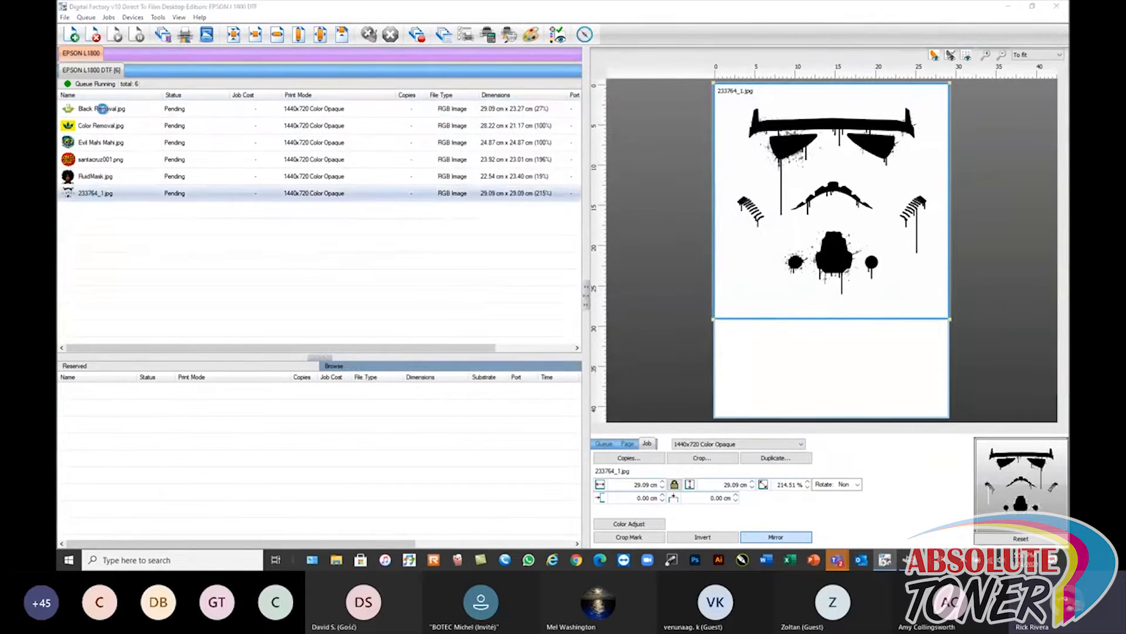
# - Set the 233764_1.jpg job's underbase strength to Strong 100% White under black and its maximum white ink to 100
pyautogui.doubleClick(108, 195)
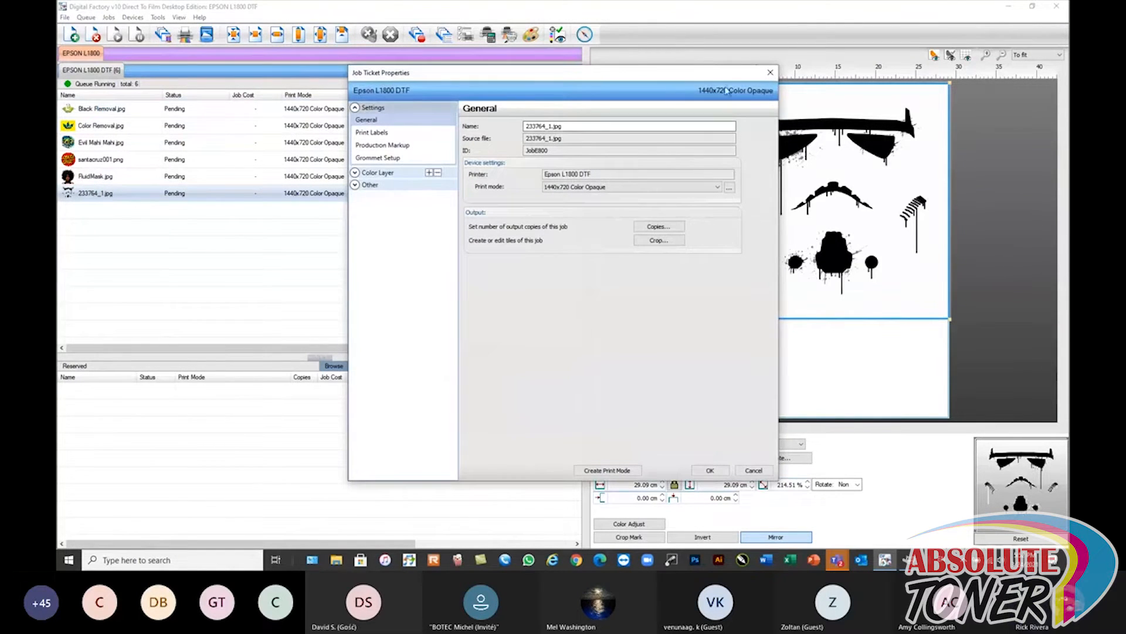
pyautogui.click(770, 73)
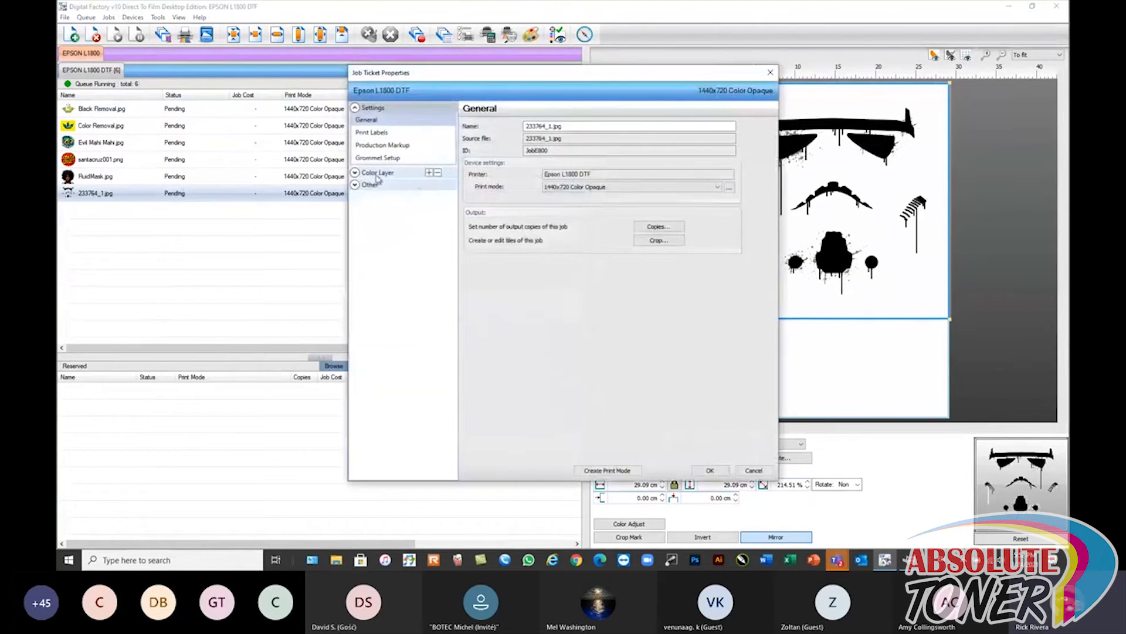
pyautogui.click(377, 175)
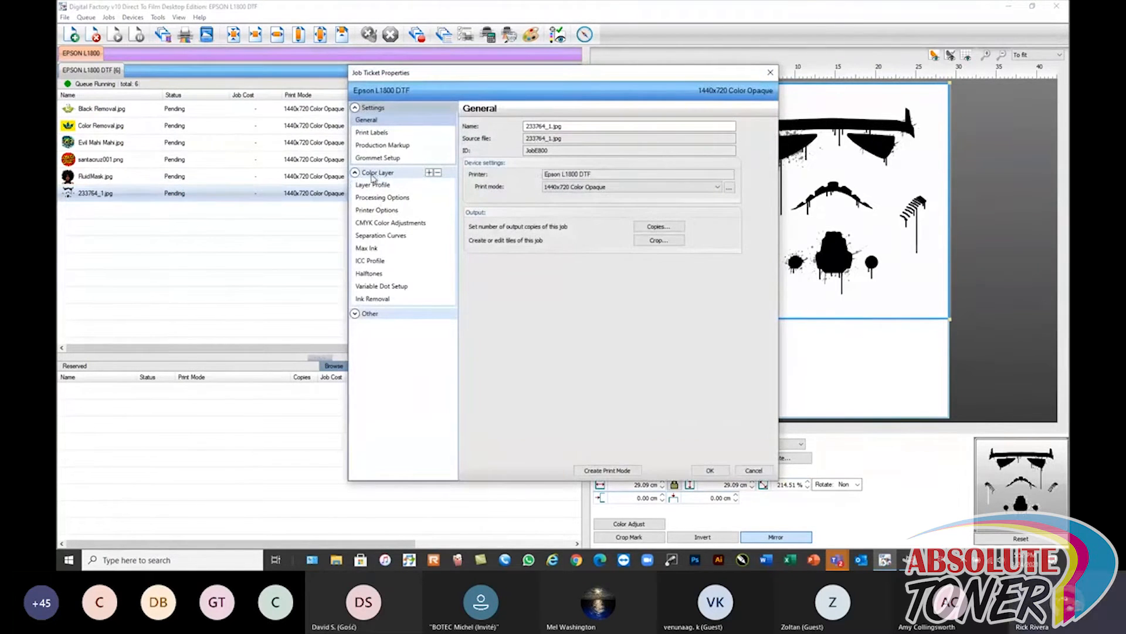
pyautogui.click(384, 198)
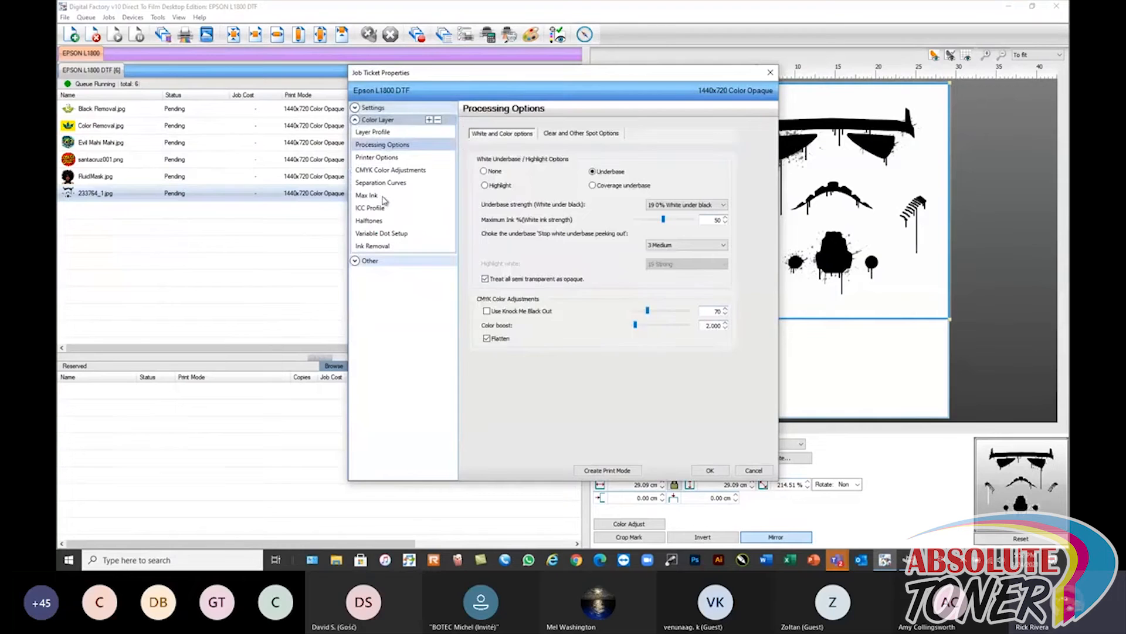
pyautogui.click(685, 205)
pyautogui.click(685, 207)
pyautogui.click(722, 206)
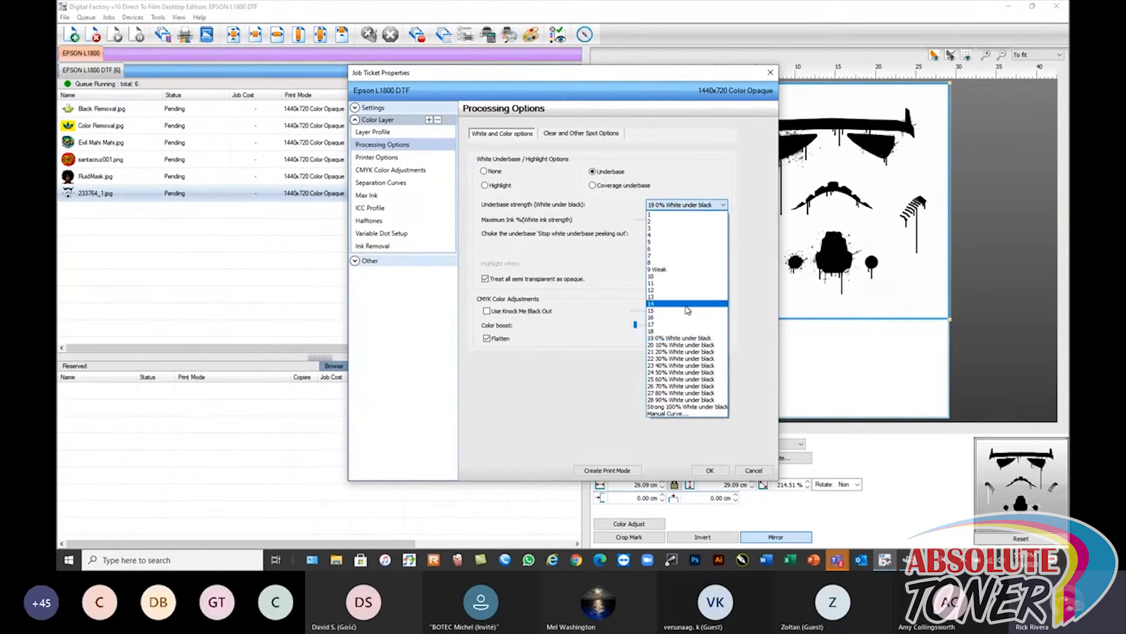
pyautogui.click(680, 407)
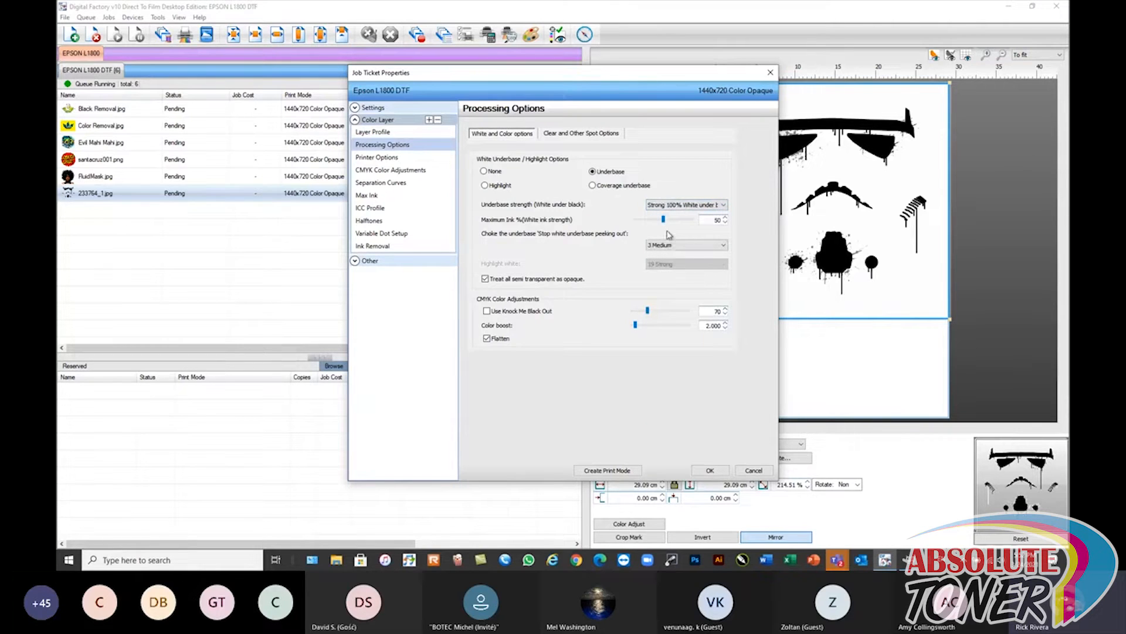
pyautogui.moveTo(665, 220); pyautogui.dragTo(730, 226)
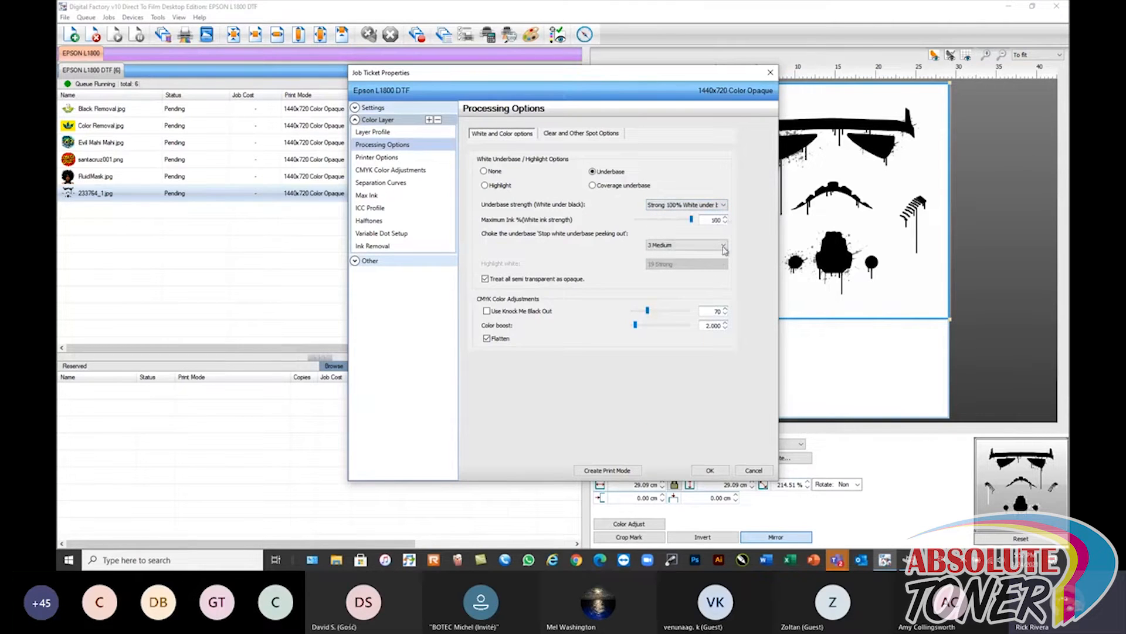
pyautogui.click(713, 472)
pyautogui.click(711, 471)
# - RIP the 233764_1.jpg job without printing and open its raw data
pyautogui.rightClick(110, 196)
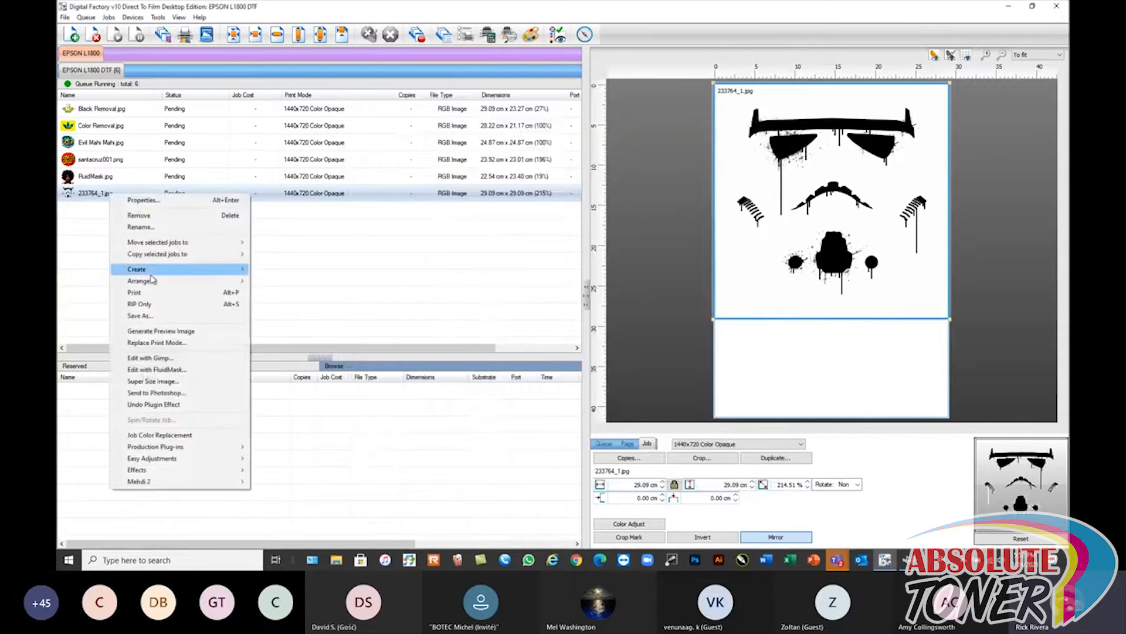
pyautogui.click(146, 304)
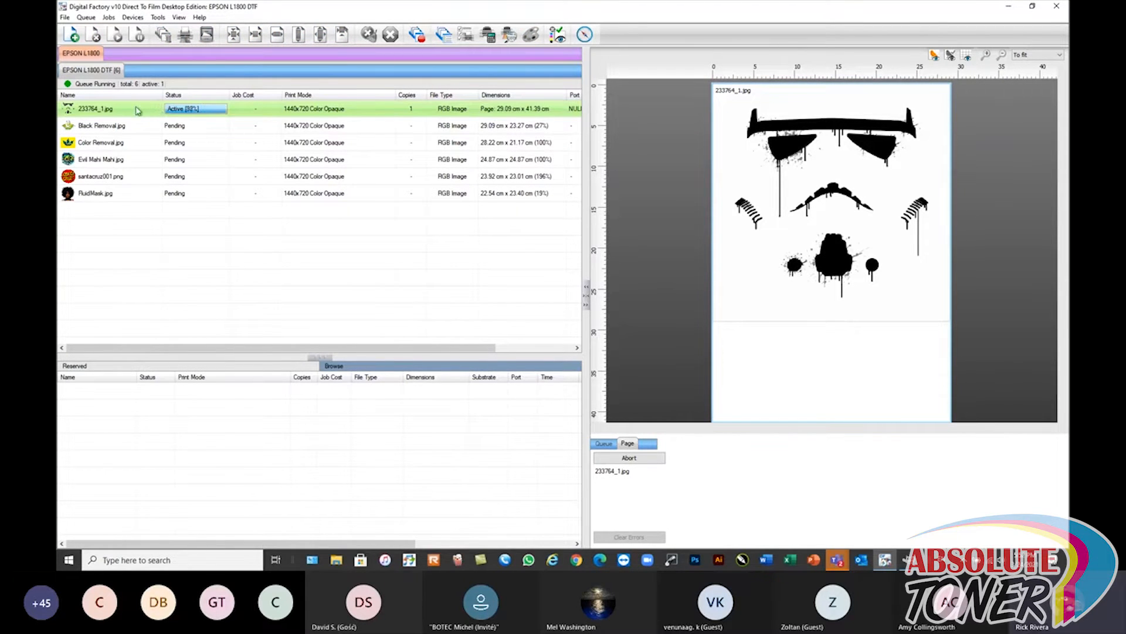
pyautogui.moveTo(136, 111)
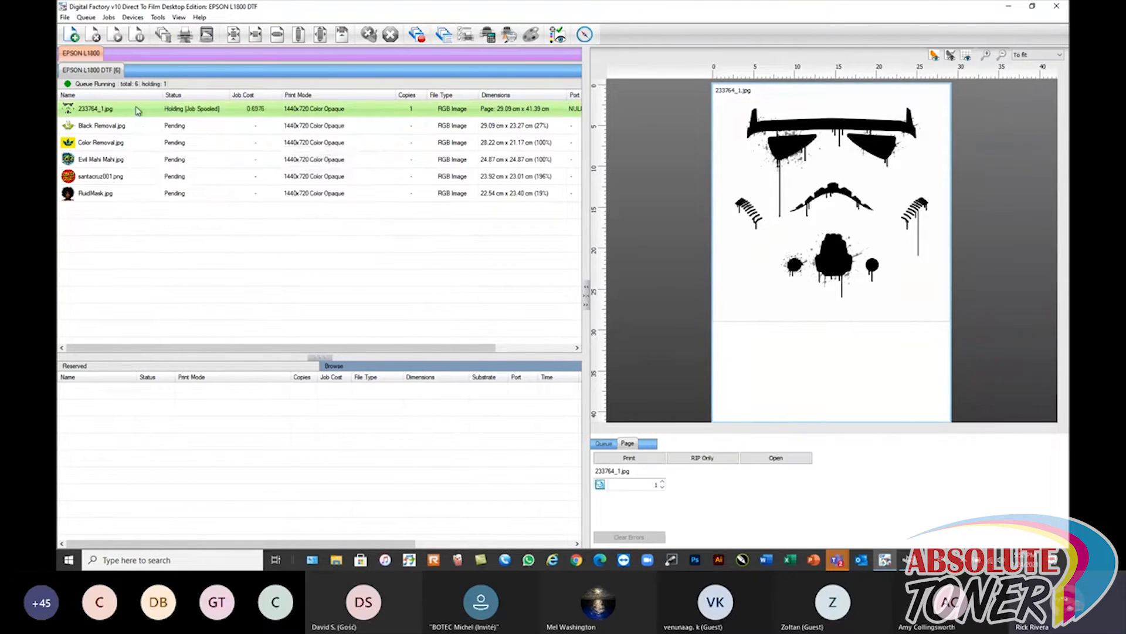
pyautogui.rightClick(136, 111)
pyautogui.click(174, 233)
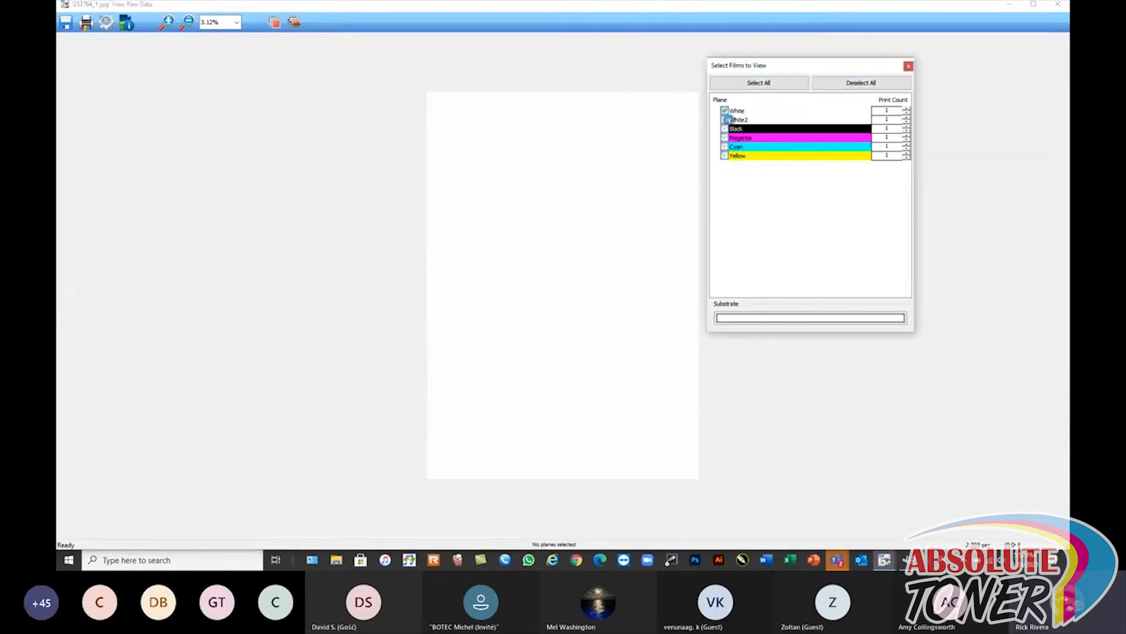
# - Inspect the White and White2 films without the color films in the raw data, and close the viewer
pyautogui.click(725, 111)
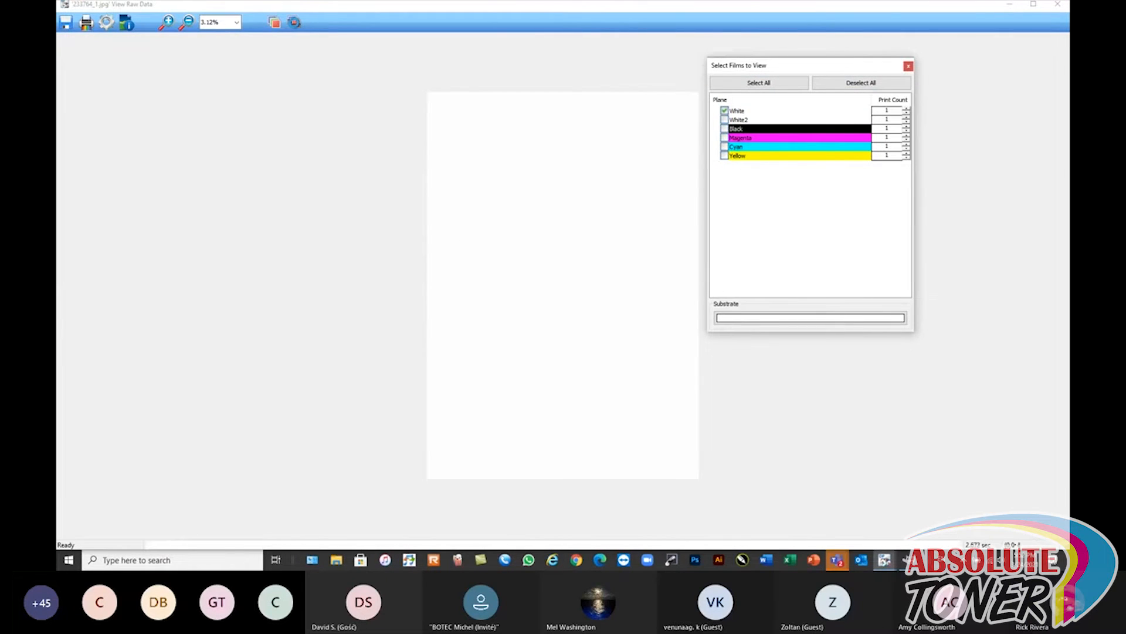
pyautogui.click(294, 22)
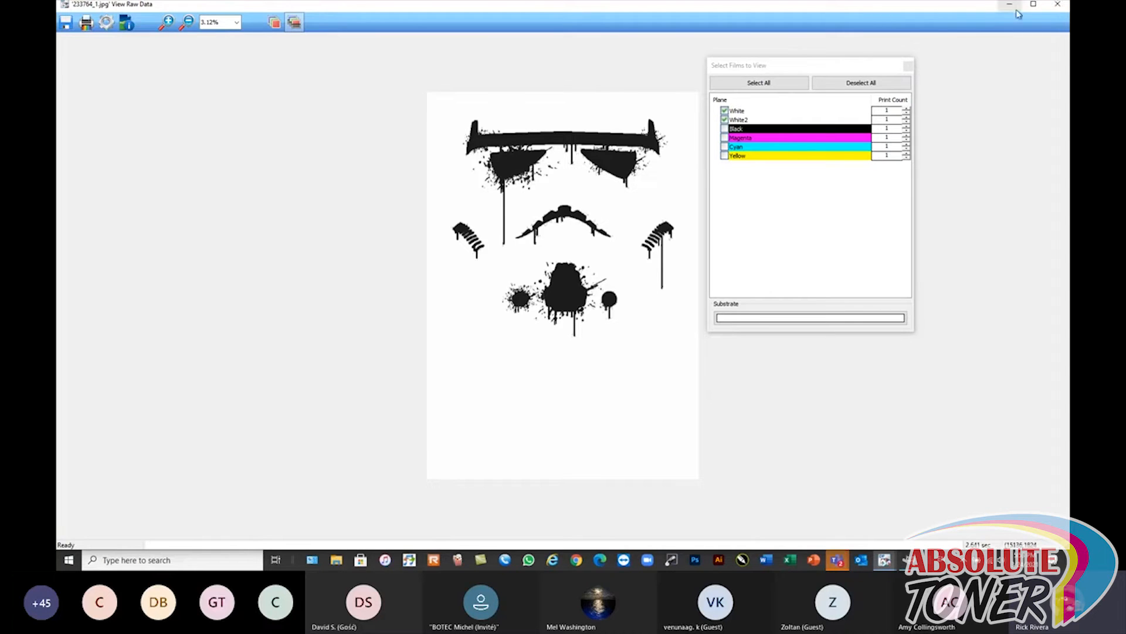
pyautogui.click(1060, 7)
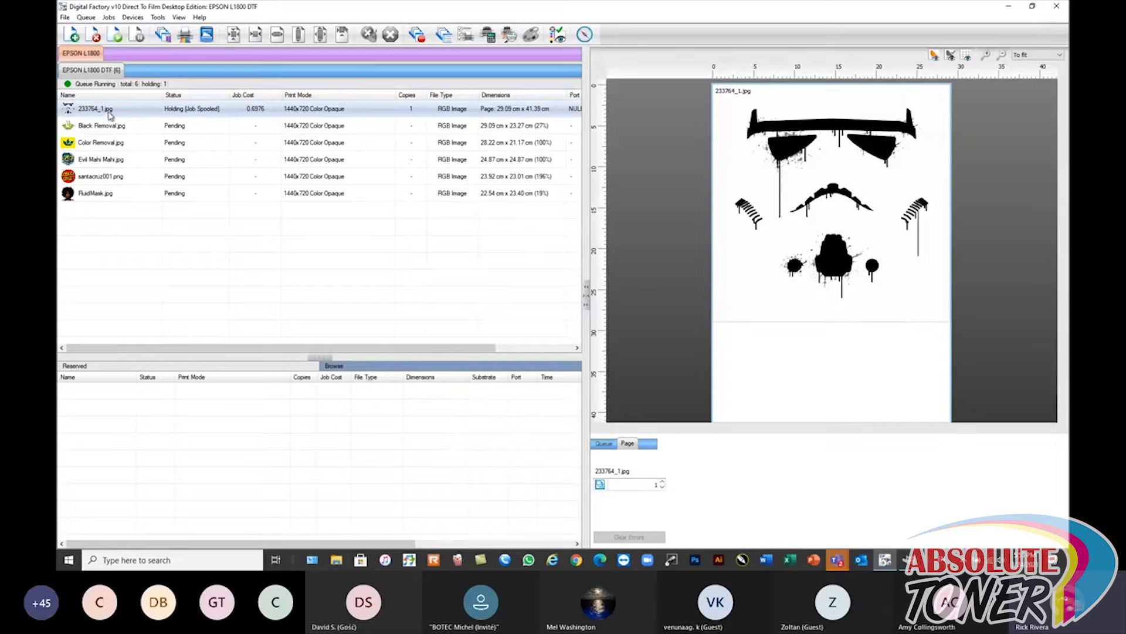
# - Reopen the 233764_1.jpg job's page for editing and preview the Color Removal.jpg job
pyautogui.moveTo(109, 111)
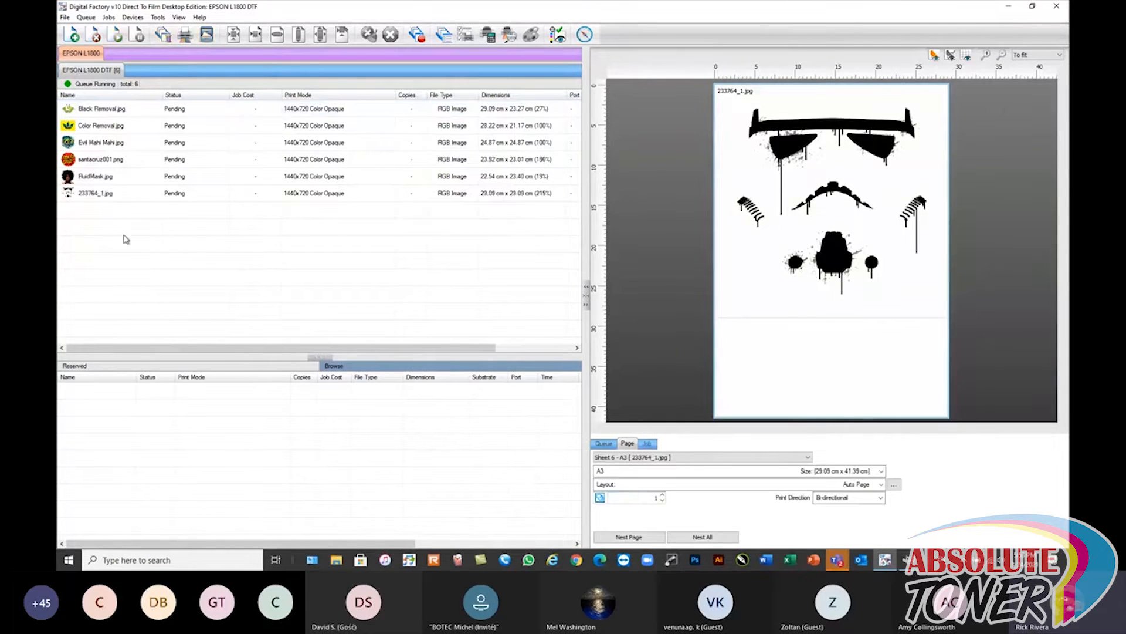
pyautogui.click(128, 240)
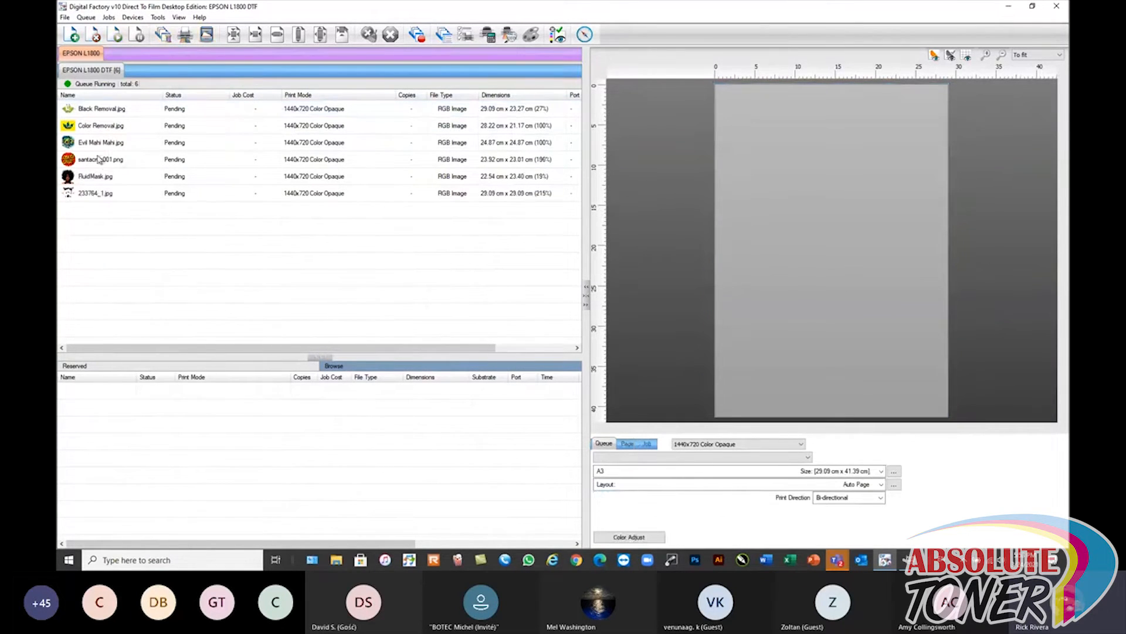
pyautogui.click(92, 127)
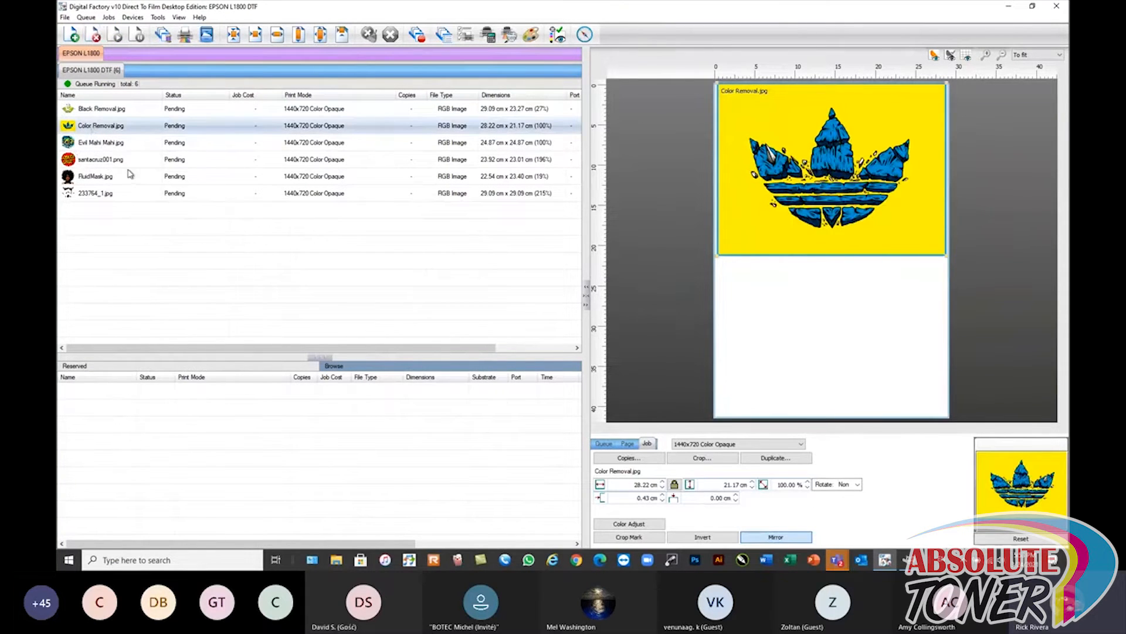
# - Enlarge the santacruz001.png job to the full page width of 29.09 cm
pyautogui.click(90, 160)
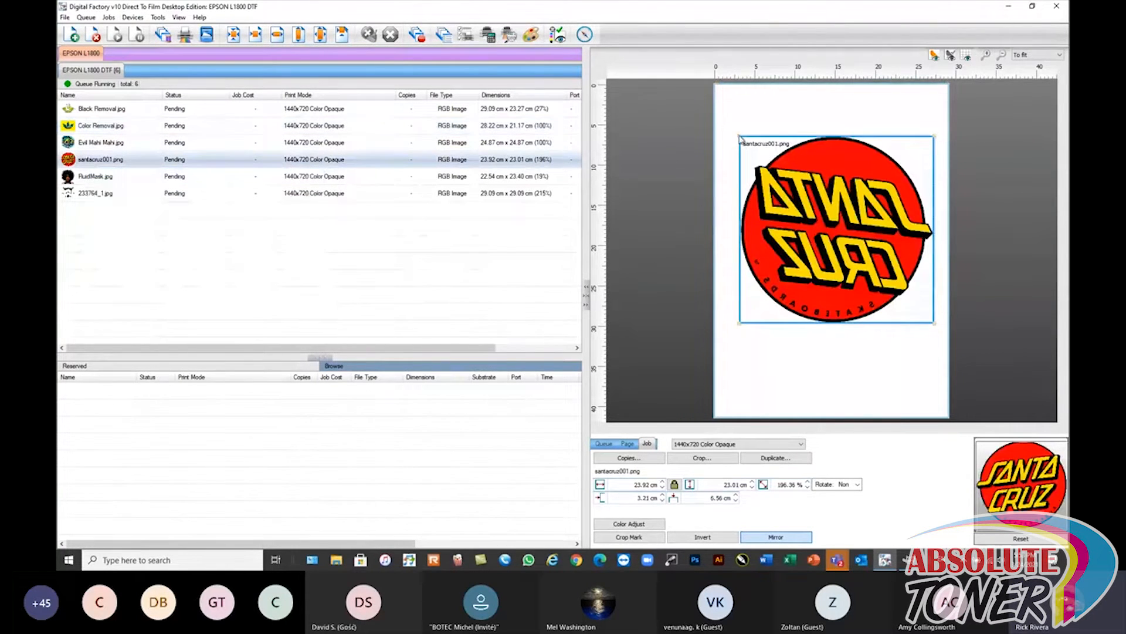
pyautogui.moveTo(739, 138); pyautogui.dragTo(727, 105)
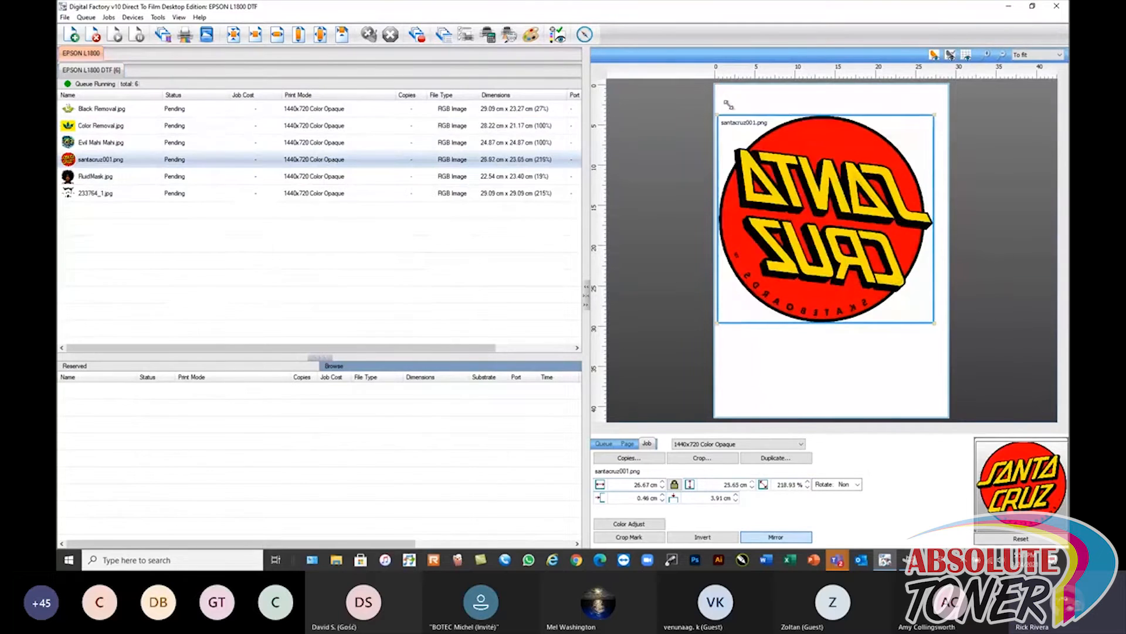
pyautogui.click(320, 34)
# - Start the Distressed effect on the santacruz001.png job and show the whole image in its preview at 33.3%
pyautogui.rightClick(114, 164)
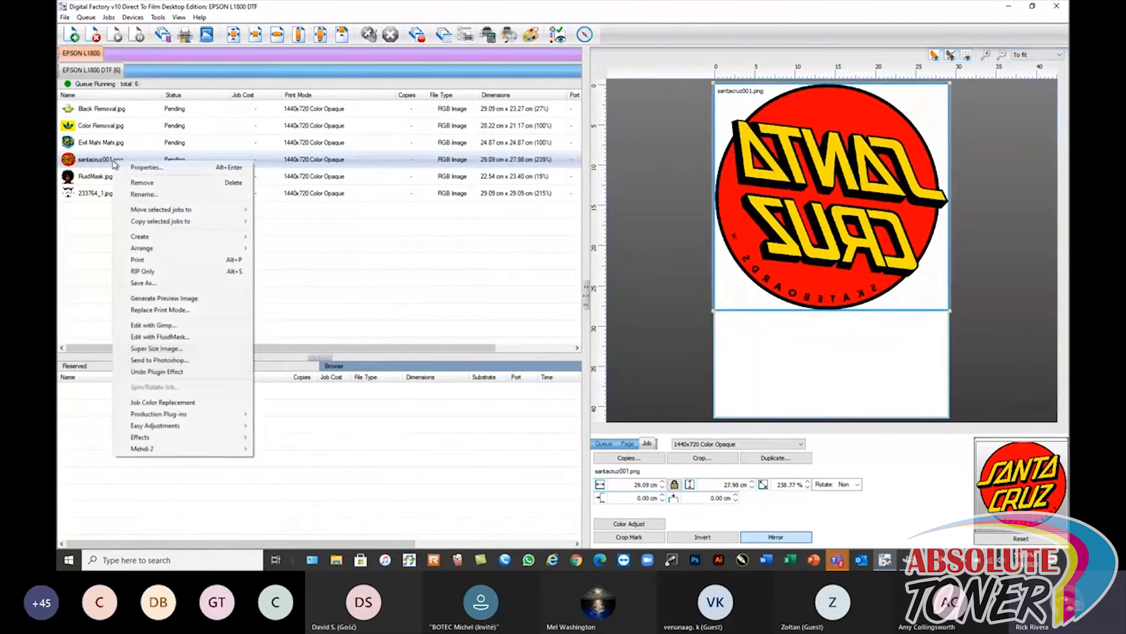
pyautogui.moveTo(186, 437)
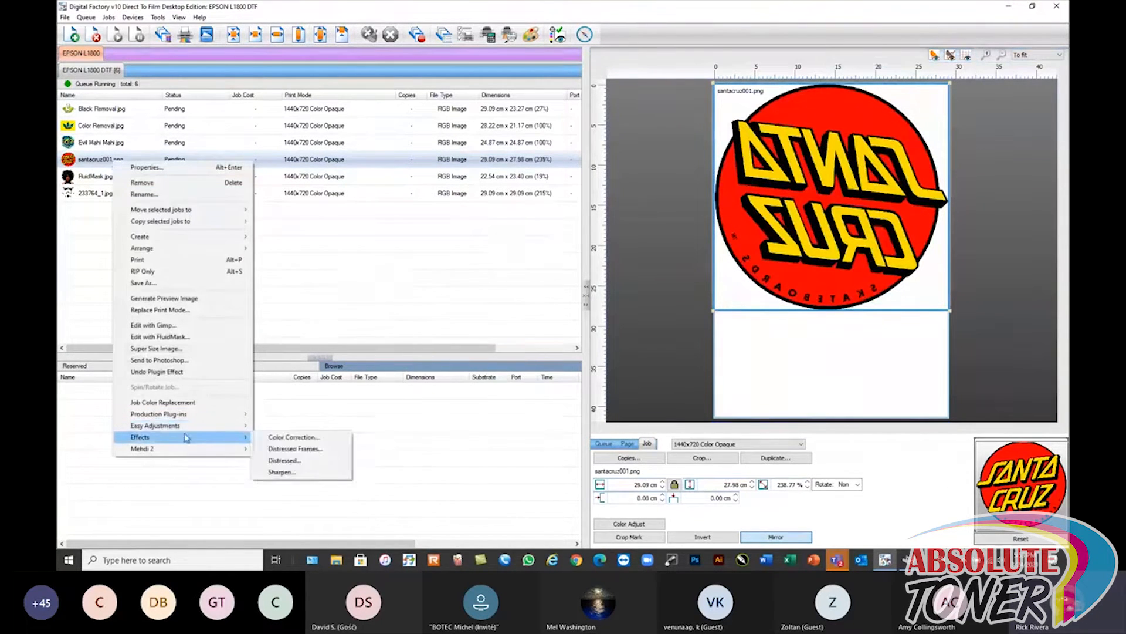
pyautogui.click(284, 461)
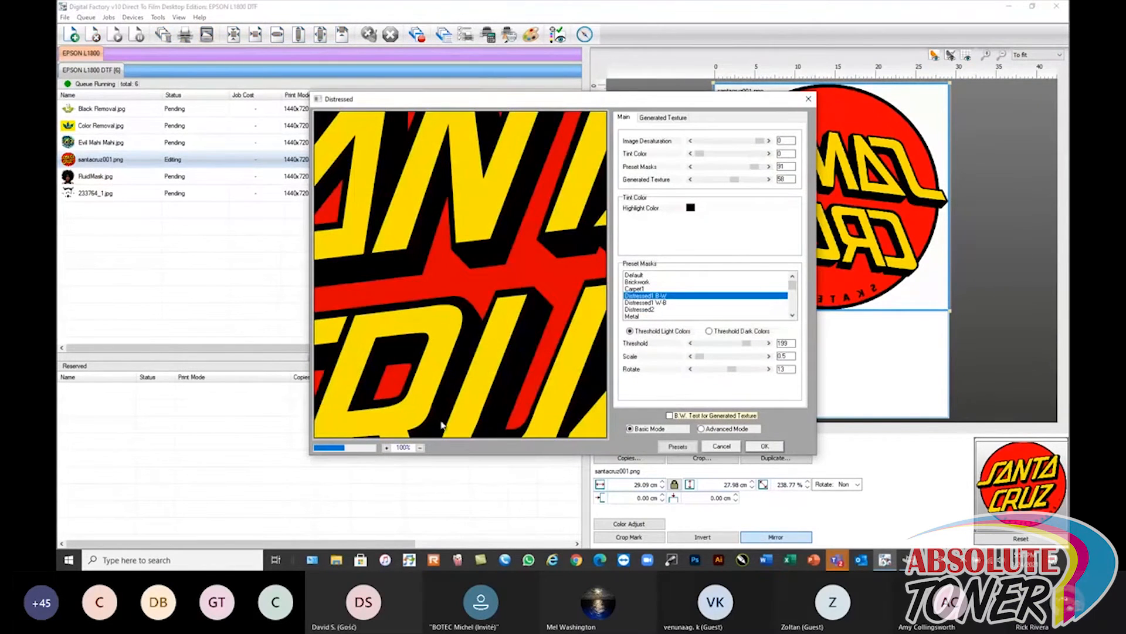
pyautogui.click(420, 448)
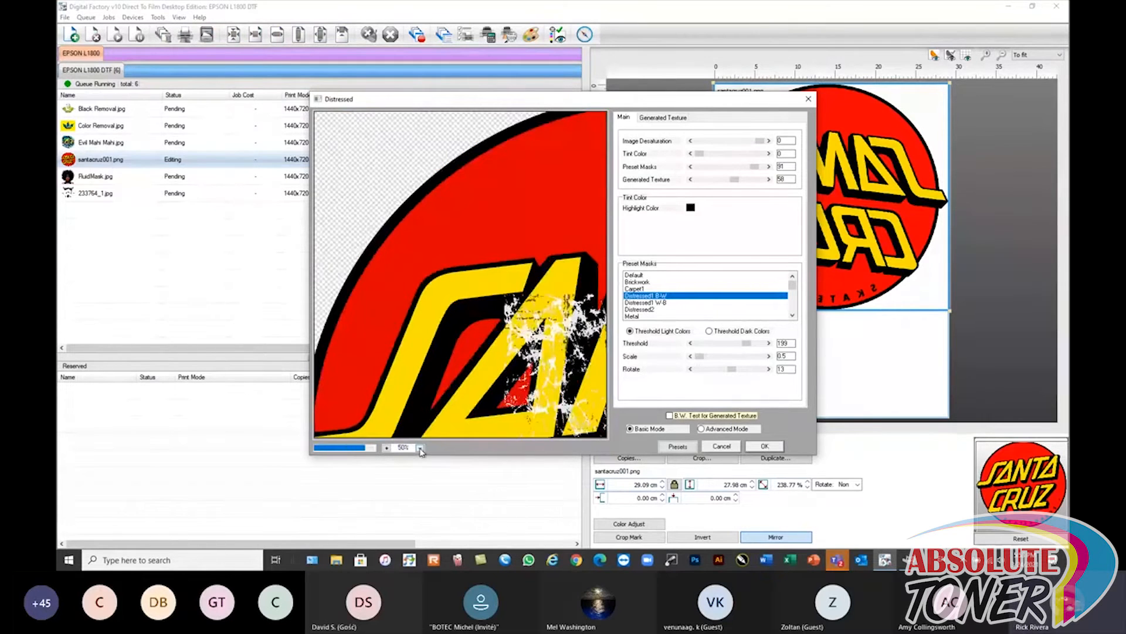
pyautogui.click(420, 449)
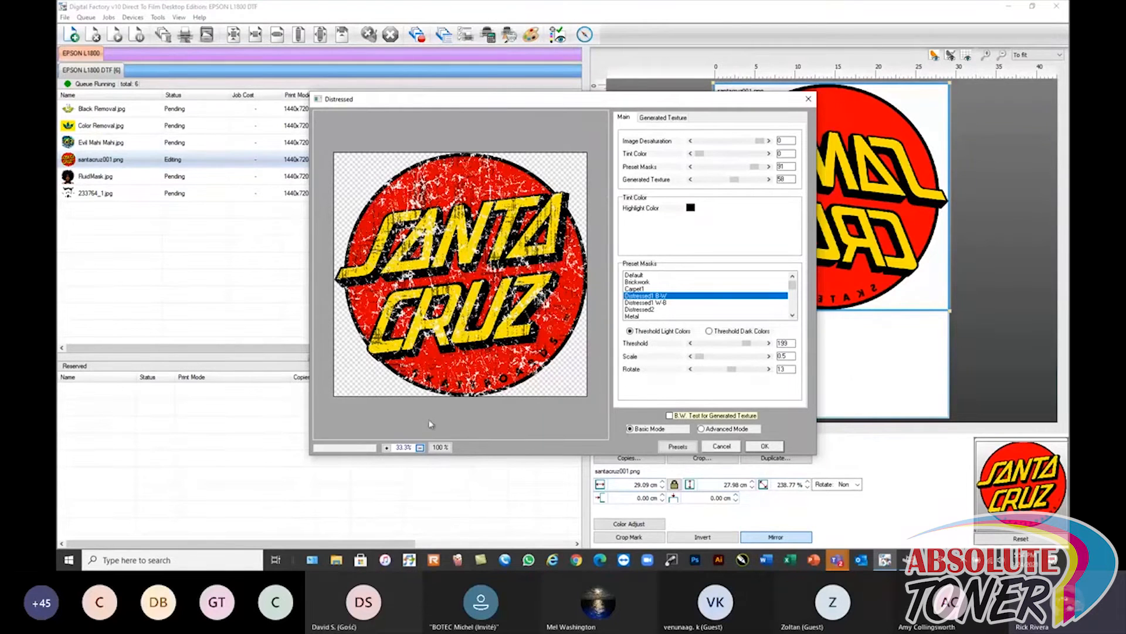
pyautogui.moveTo(540, 100); pyautogui.dragTo(526, 98)
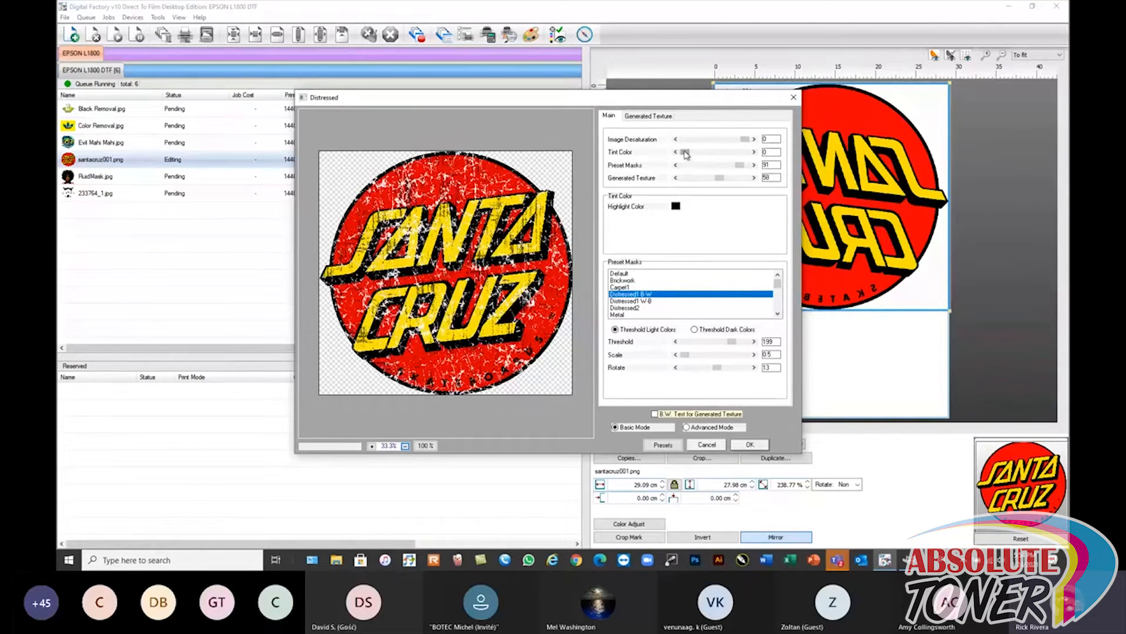
# - Set Preset Masks to 80 and Generated Texture to 82, and try the Distressed1 W-B mask before returning to Distressed1 B-W
pyautogui.moveTo(686, 154)
pyautogui.mouseDown()
pyautogui.moveTo(745, 153)
pyautogui.moveTo(676, 154)
pyautogui.mouseUp()
pyautogui.click(708, 167)
pyautogui.moveTo(709, 166); pyautogui.dragTo(734, 182)
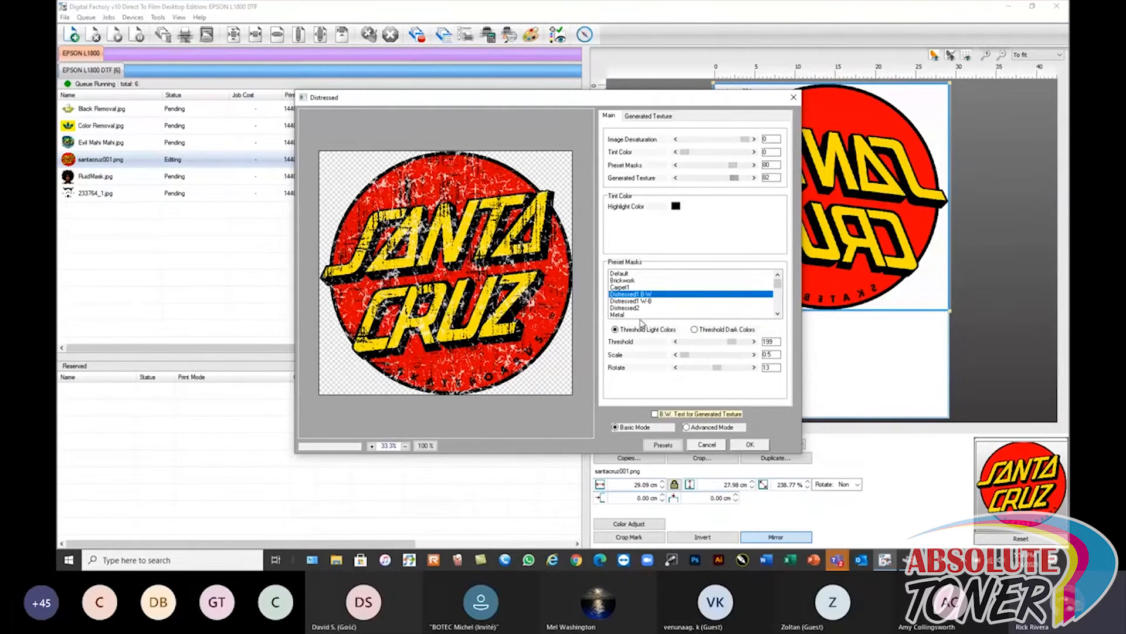
pyautogui.click(643, 301)
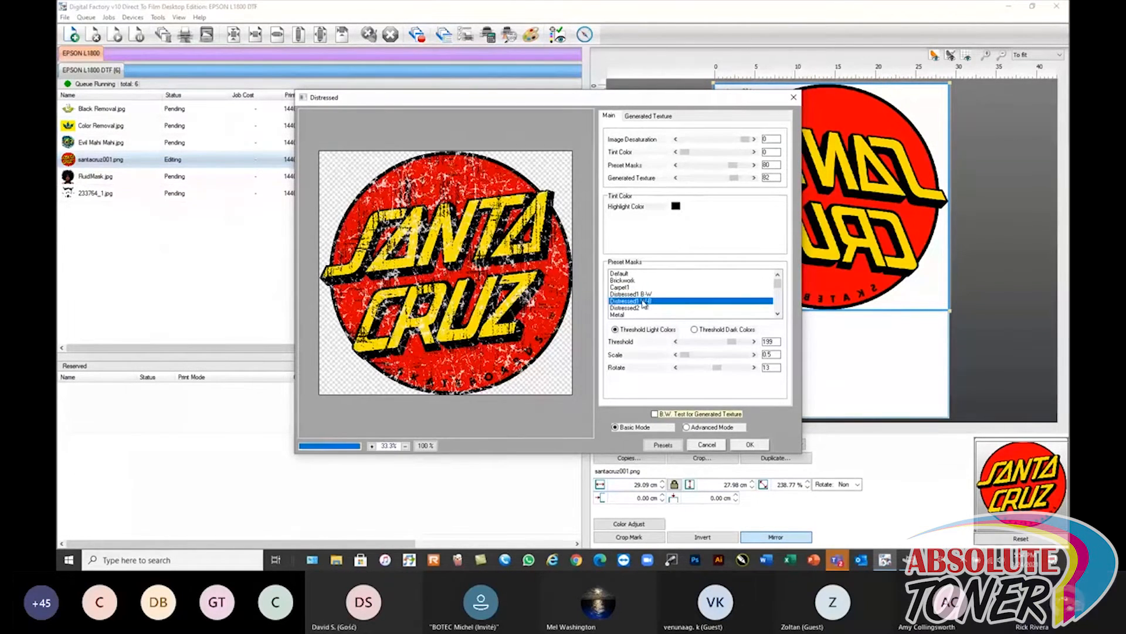
pyautogui.click(644, 295)
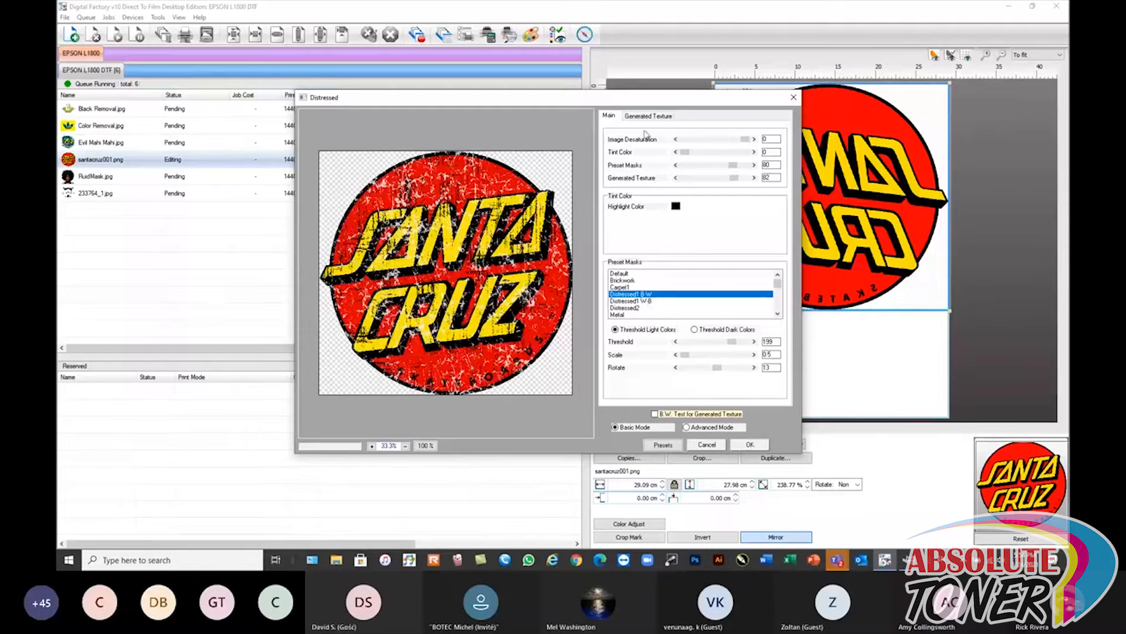
# - Try grey as the generated texture's color in the Distressed effect, and change the texture color to red
pyautogui.click(650, 115)
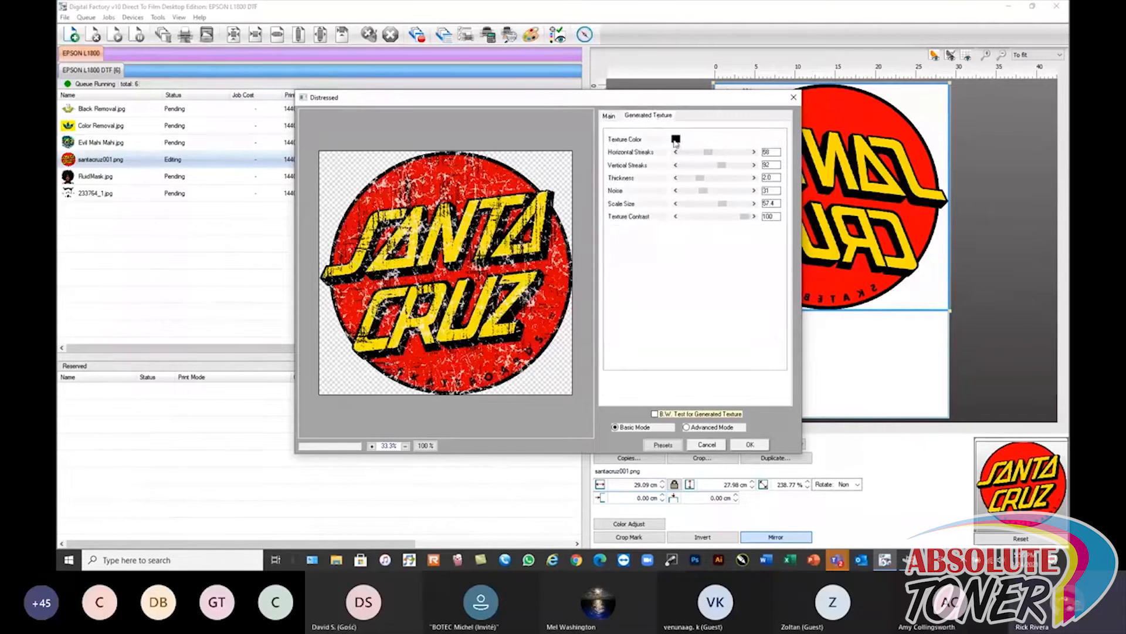
pyautogui.click(677, 139)
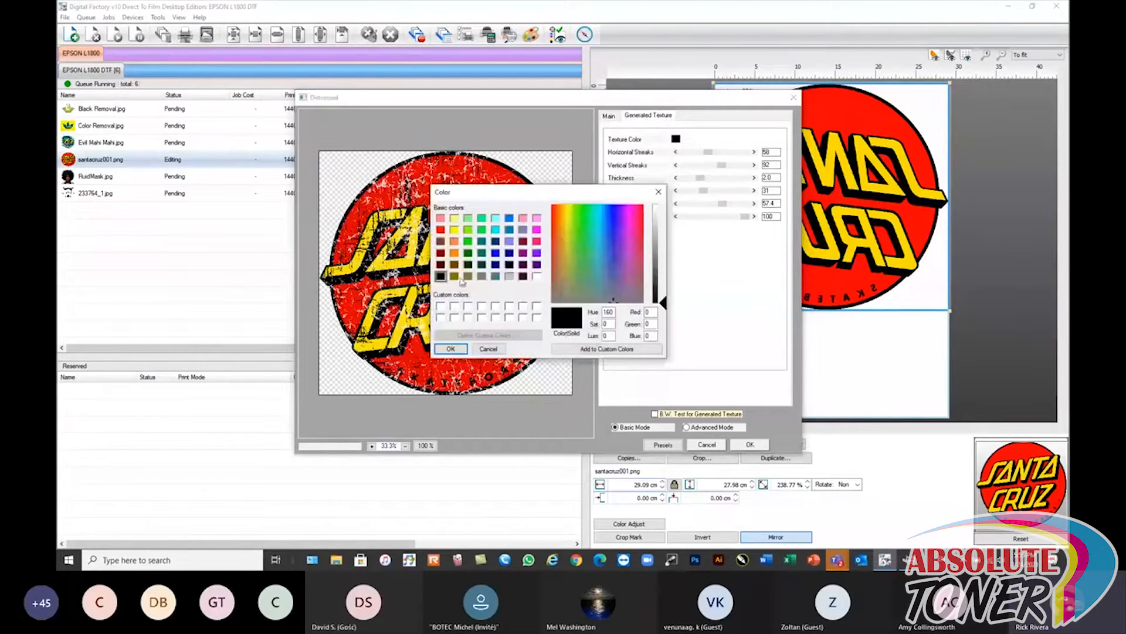
pyautogui.click(482, 275)
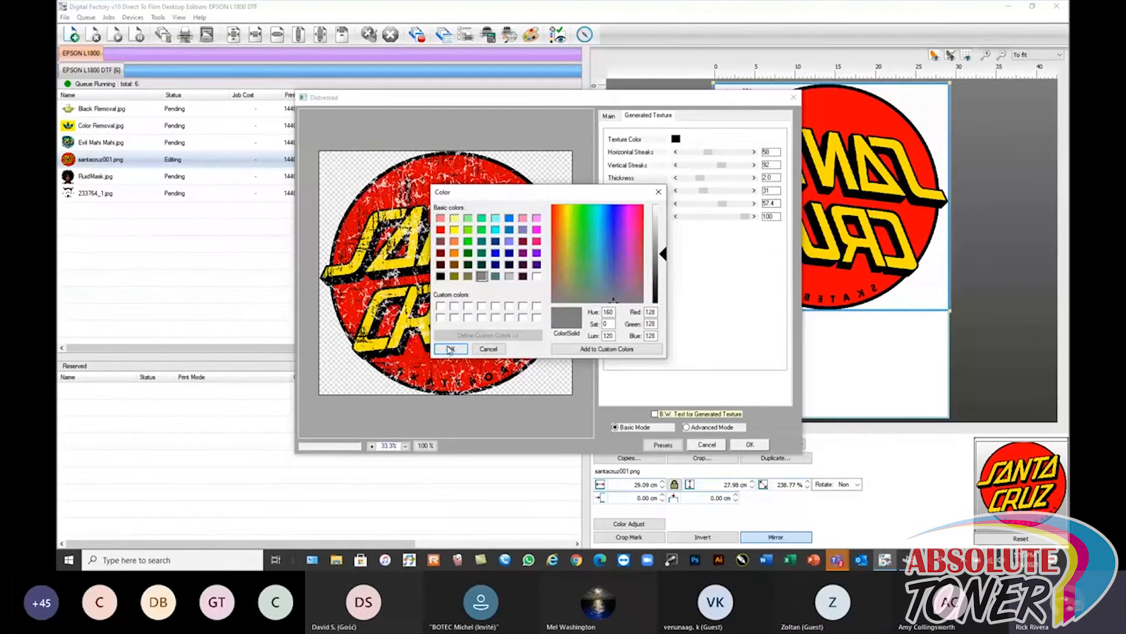
pyautogui.click(450, 348)
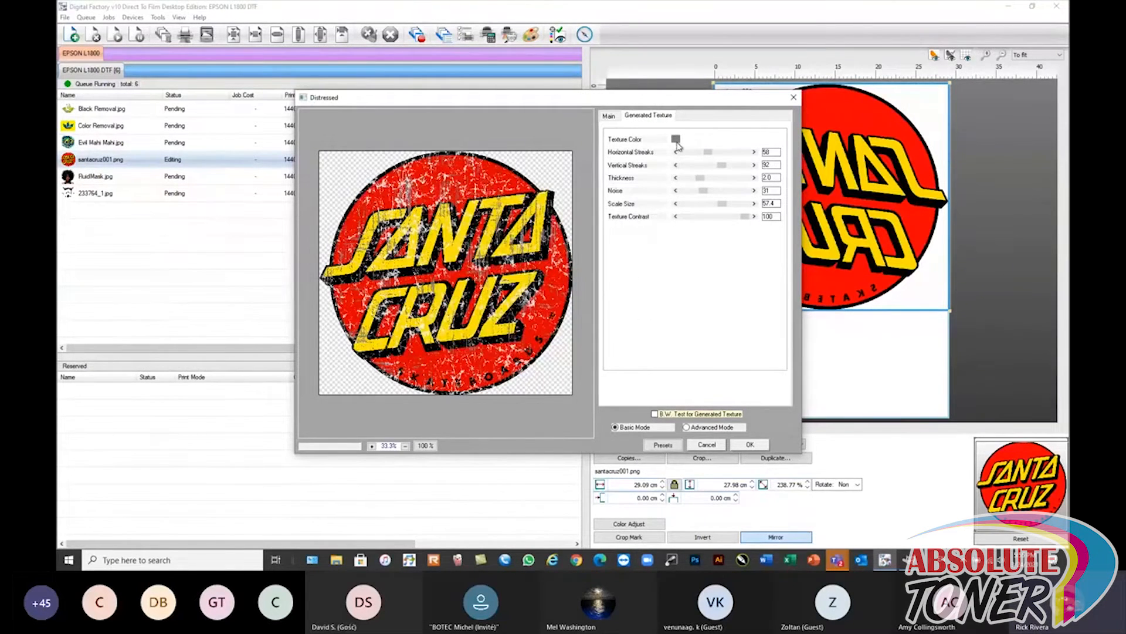
pyautogui.click(440, 229)
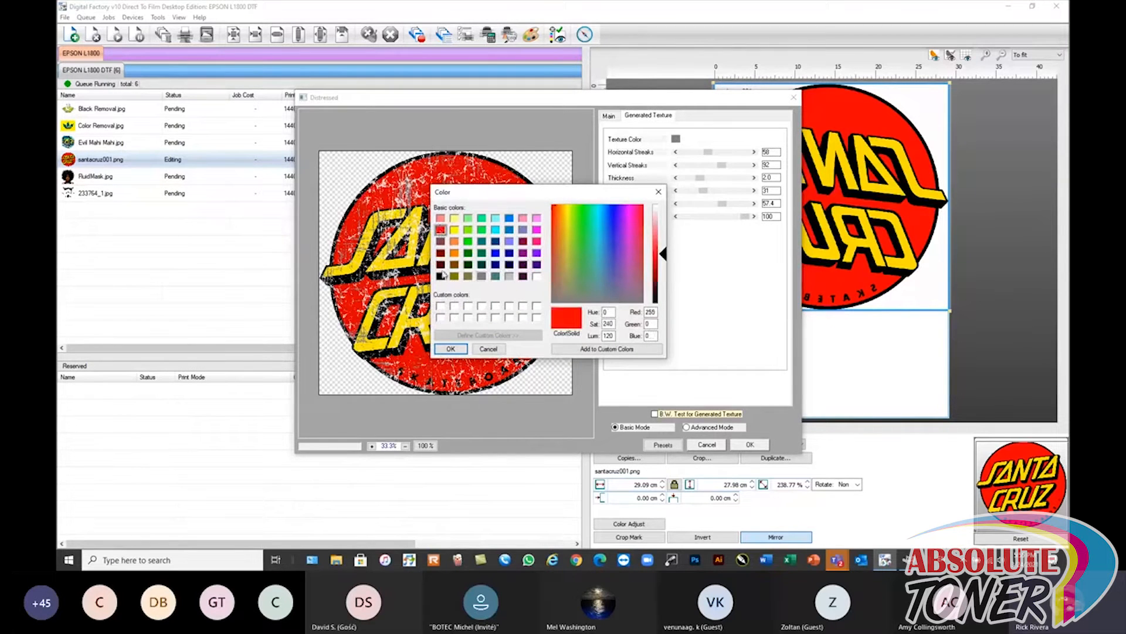
pyautogui.click(451, 349)
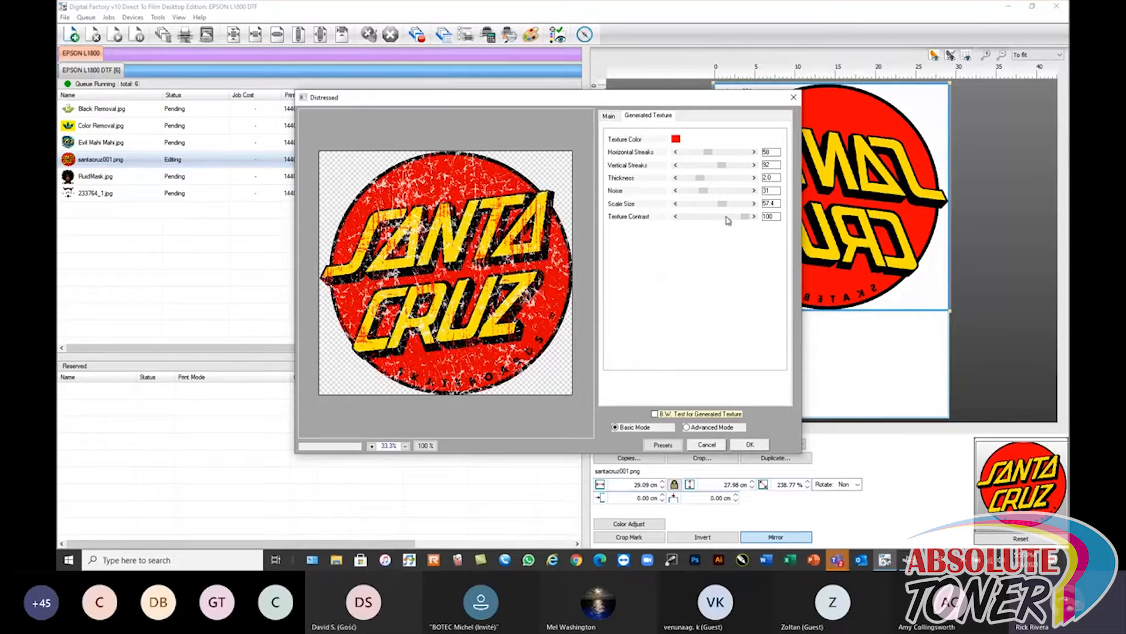
# - Set Texture Contrast to 97, Scale Size to 51.1, Noise to 54 and Vertical Streaks to 107, and apply the Distressed effect
pyautogui.moveTo(748, 218); pyautogui.dragTo(716, 205)
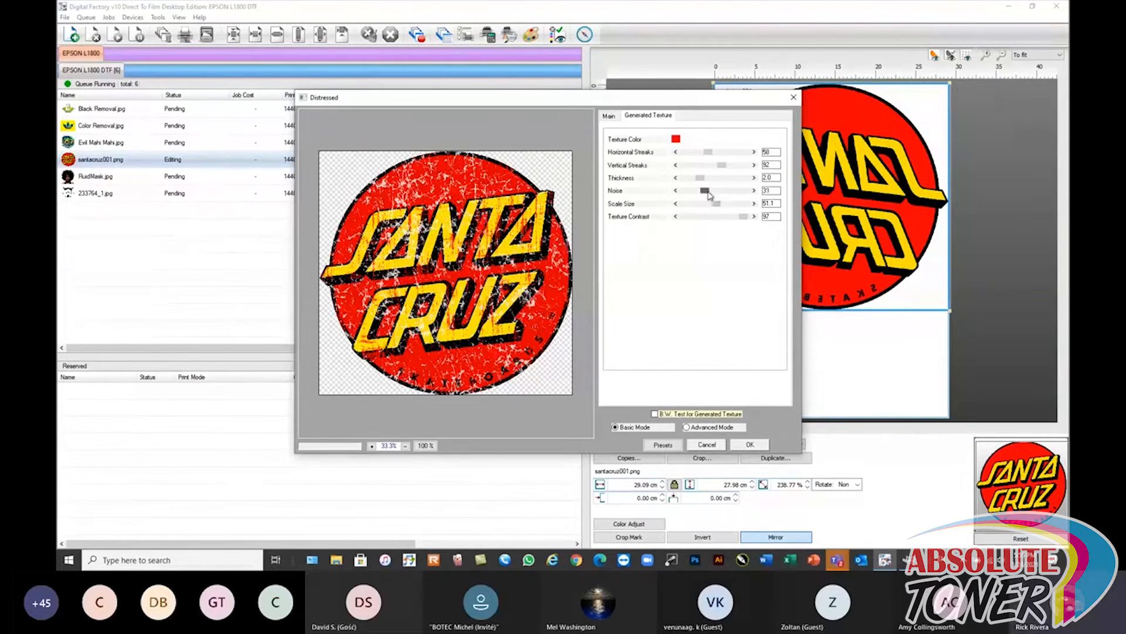
pyautogui.moveTo(707, 191); pyautogui.dragTo(722, 195)
pyautogui.moveTo(722, 165)
pyautogui.mouseDown()
pyautogui.moveTo(711, 166)
pyautogui.moveTo(728, 166)
pyautogui.mouseUp()
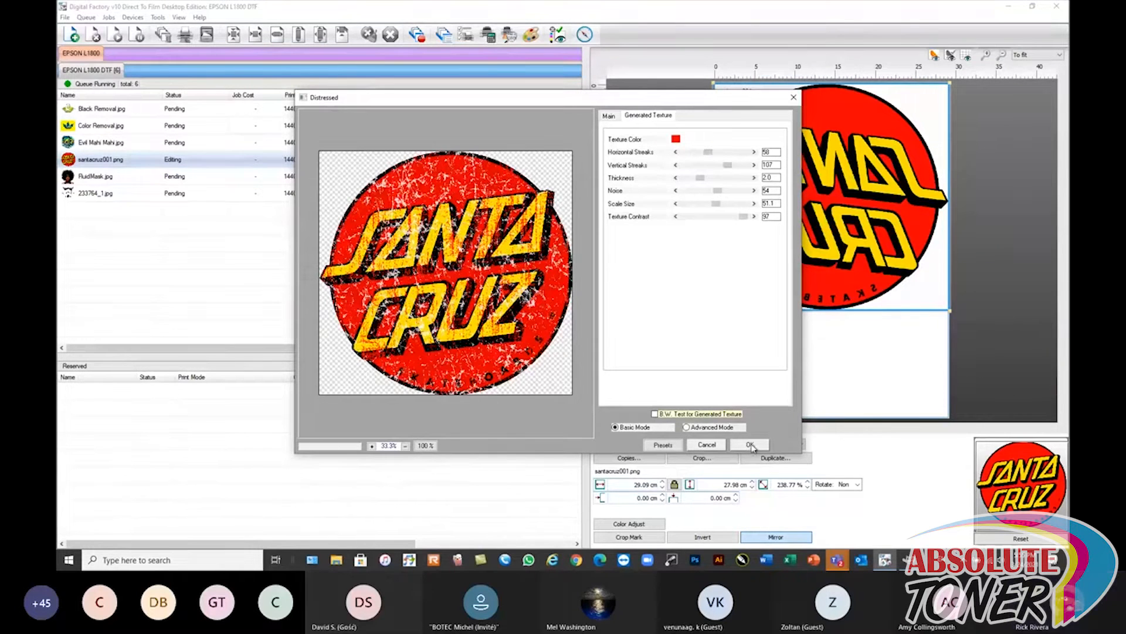
pyautogui.click(751, 445)
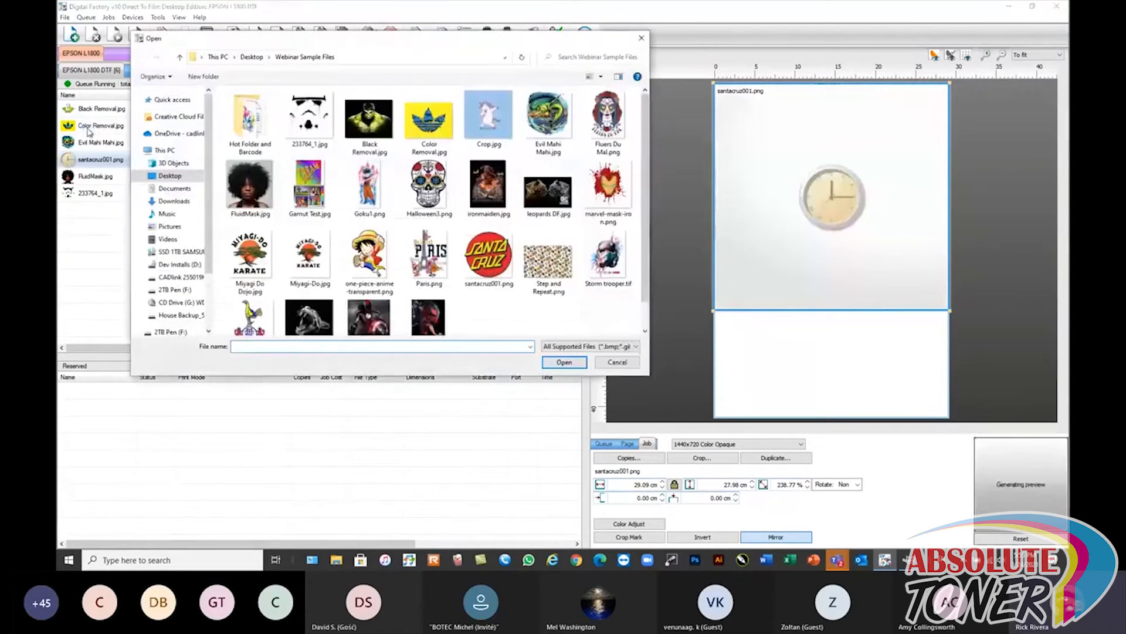
pyautogui.click(617, 362)
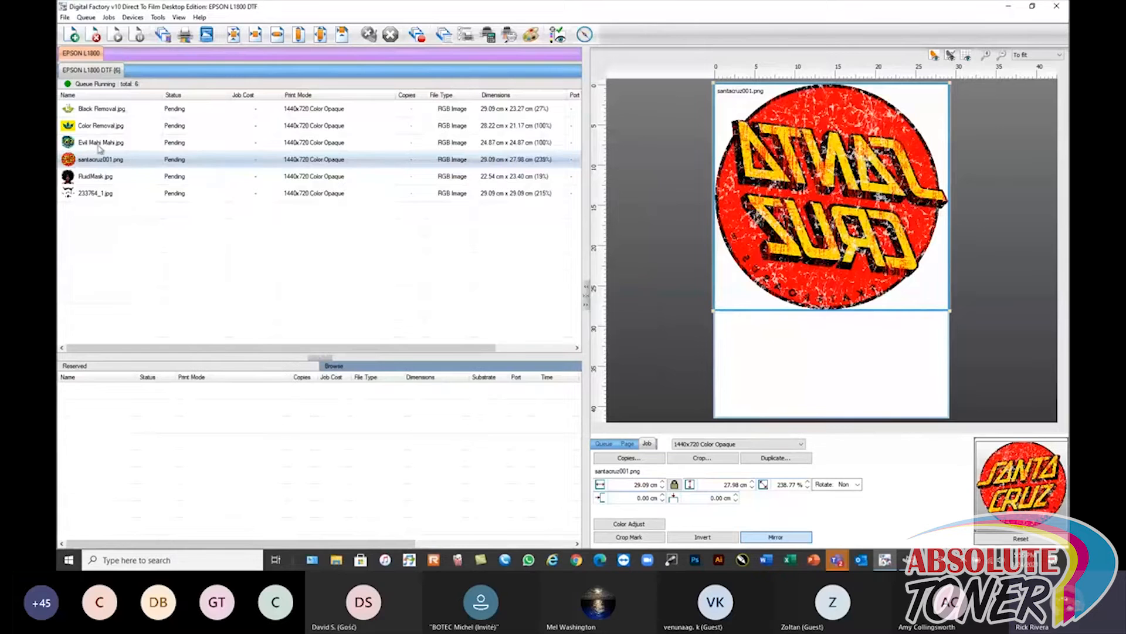
# - Start the Distressed Frames effect on the Color Removal.jpg job, preview it at 50% and set the border color to white
pyautogui.click(99, 125)
pyautogui.rightClick(101, 126)
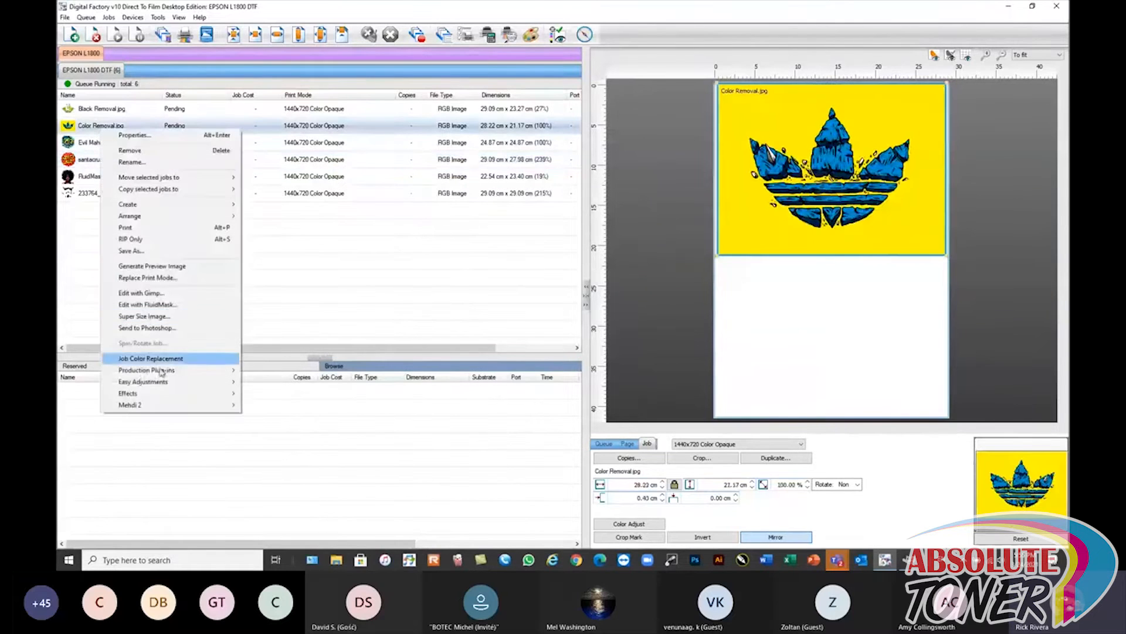
pyautogui.moveTo(160, 393)
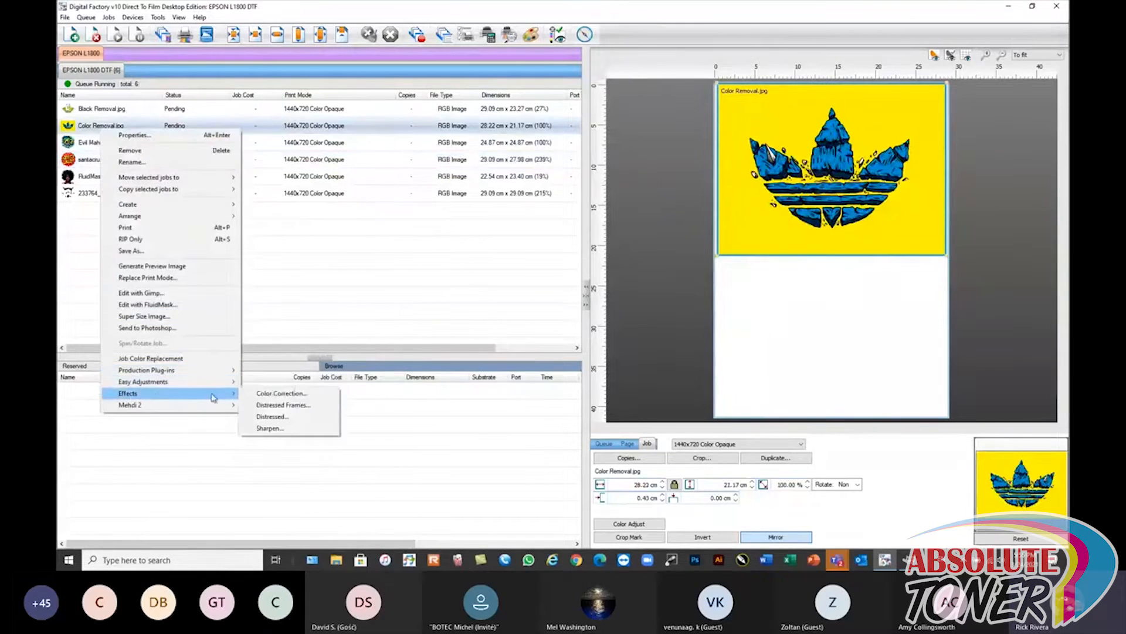
pyautogui.click(285, 409)
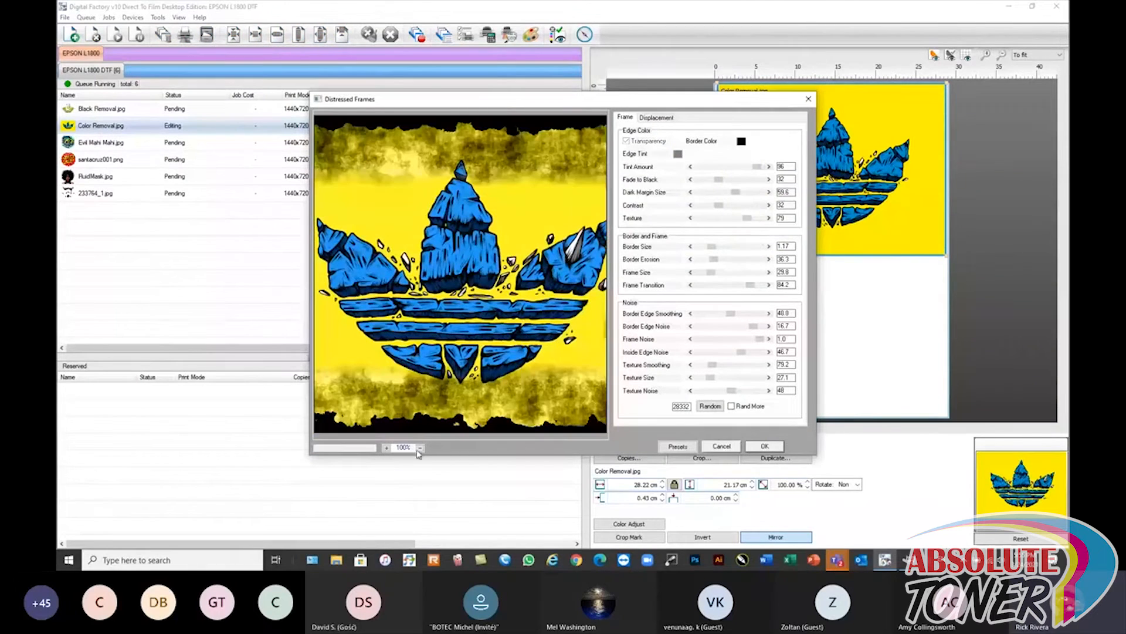
pyautogui.click(420, 448)
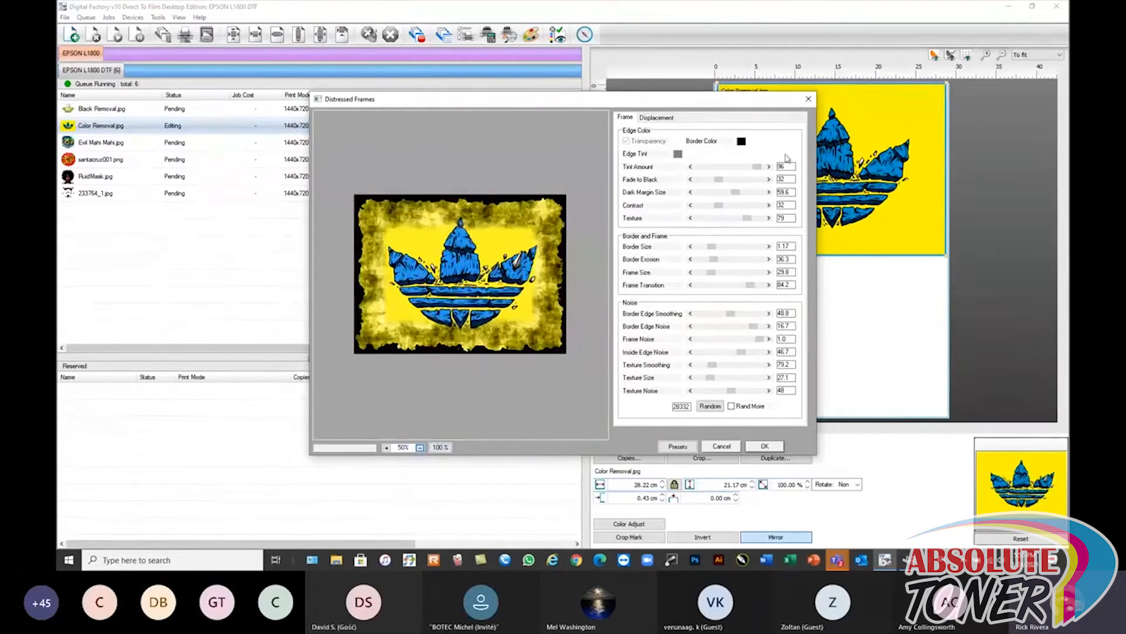
pyautogui.click(742, 142)
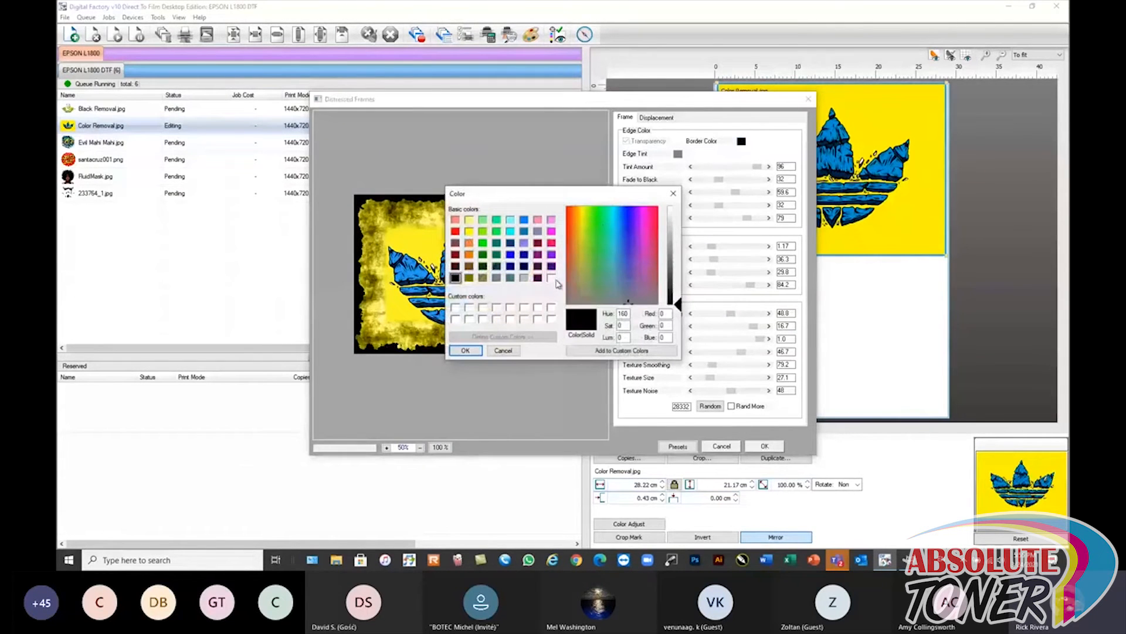
pyautogui.click(552, 278)
pyautogui.click(466, 350)
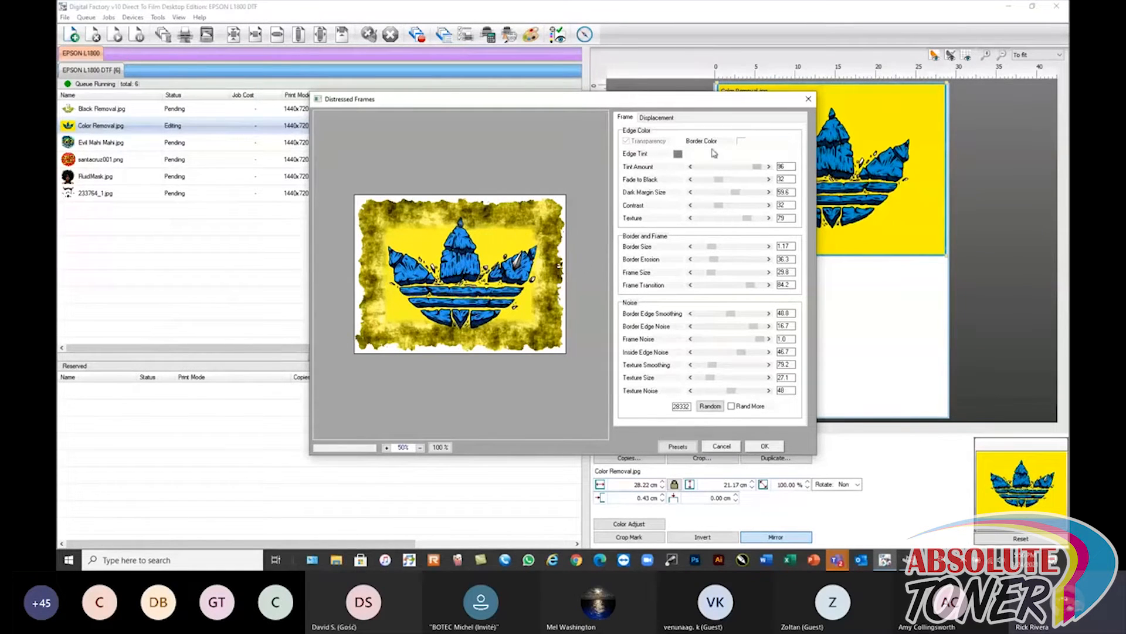
# - Try Tint Amount 93, Dark Margin Size 14.9, Contrast 13, Frame Size 35.0 and Frame Transition 38.6, and cancel the Distressed Frames effect
pyautogui.moveTo(758, 167); pyautogui.dragTo(719, 274)
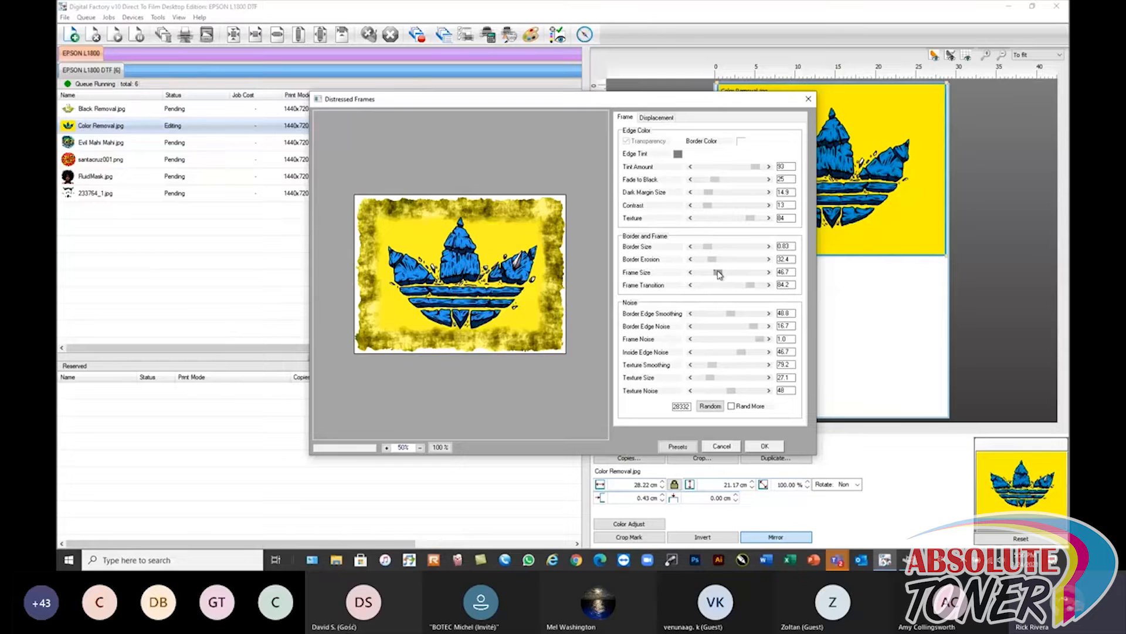
pyautogui.moveTo(719, 274)
pyautogui.mouseDown()
pyautogui.moveTo(700, 274)
pyautogui.moveTo(748, 287)
pyautogui.moveTo(725, 288)
pyautogui.mouseUp()
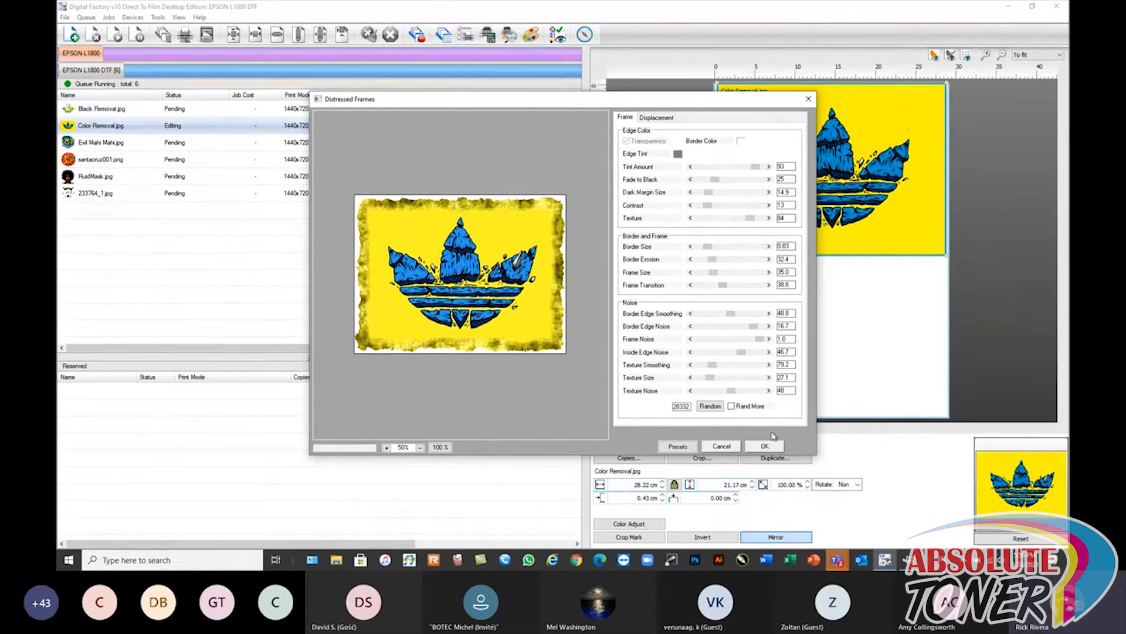
pyautogui.click(722, 446)
# - Undo the plug-in effect applied to the santacruz001.png job
pyautogui.click(104, 210)
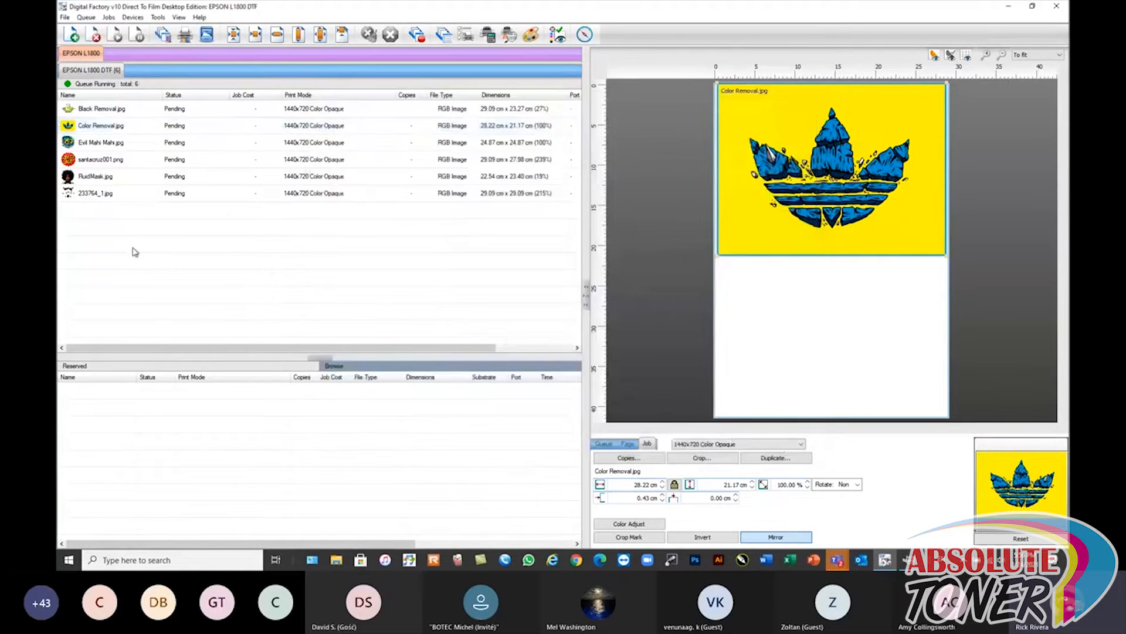
pyautogui.click(109, 18)
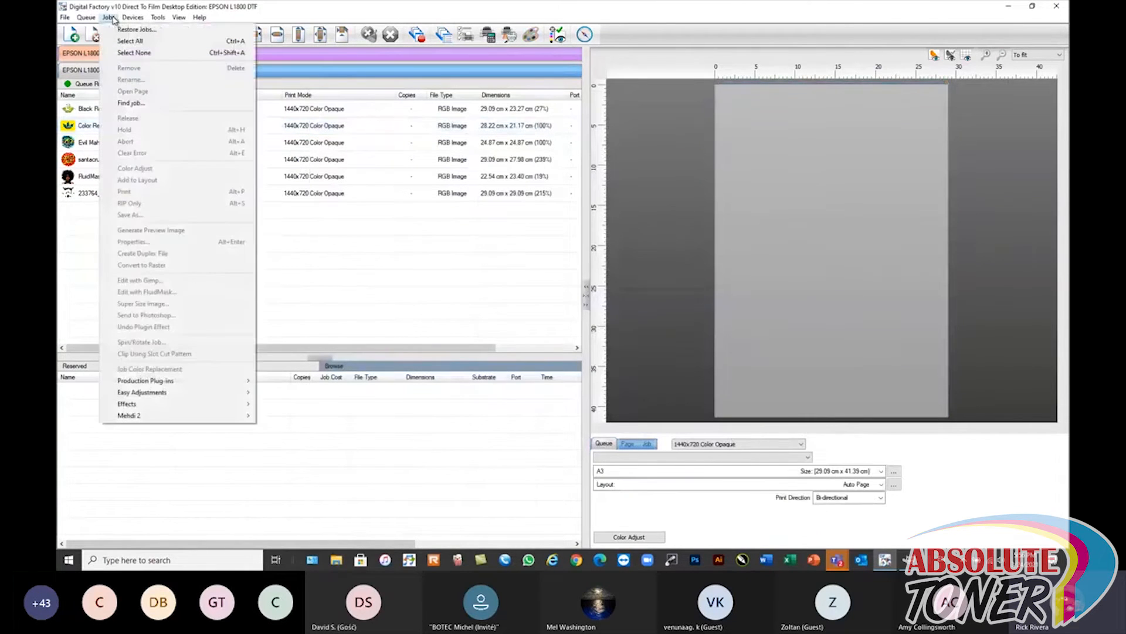
pyautogui.click(111, 19)
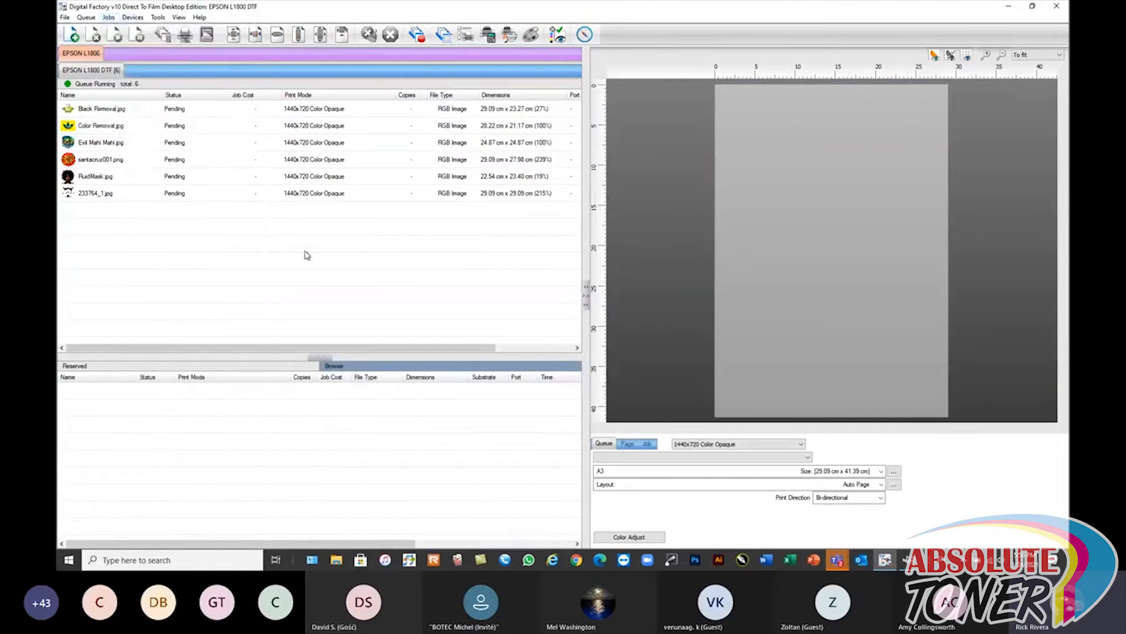
pyautogui.click(102, 162)
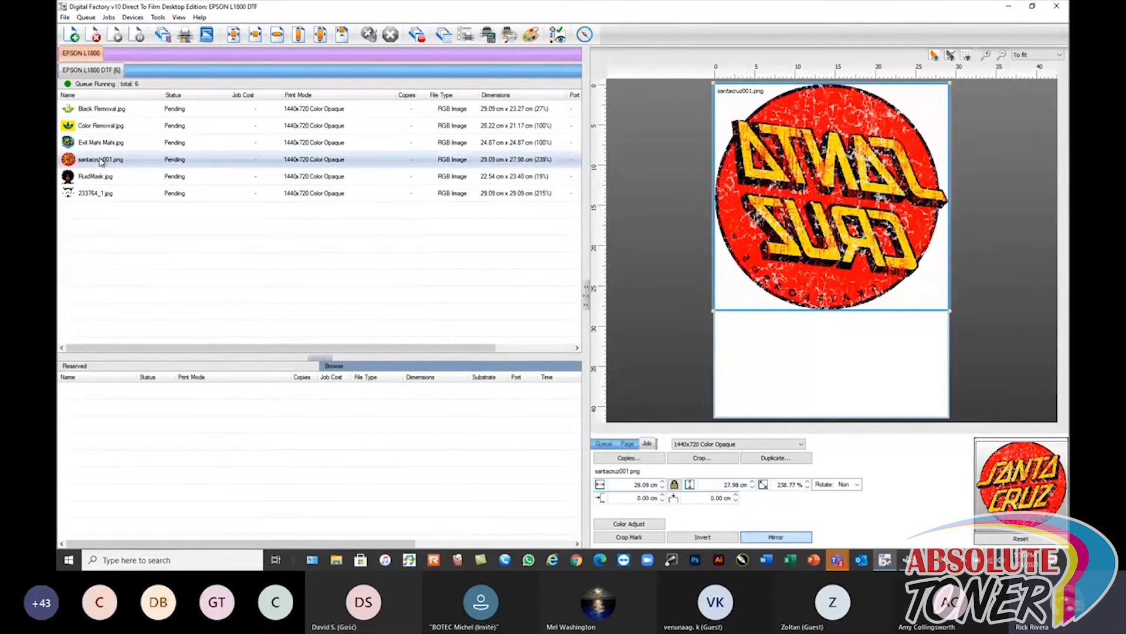
pyautogui.rightClick(96, 158)
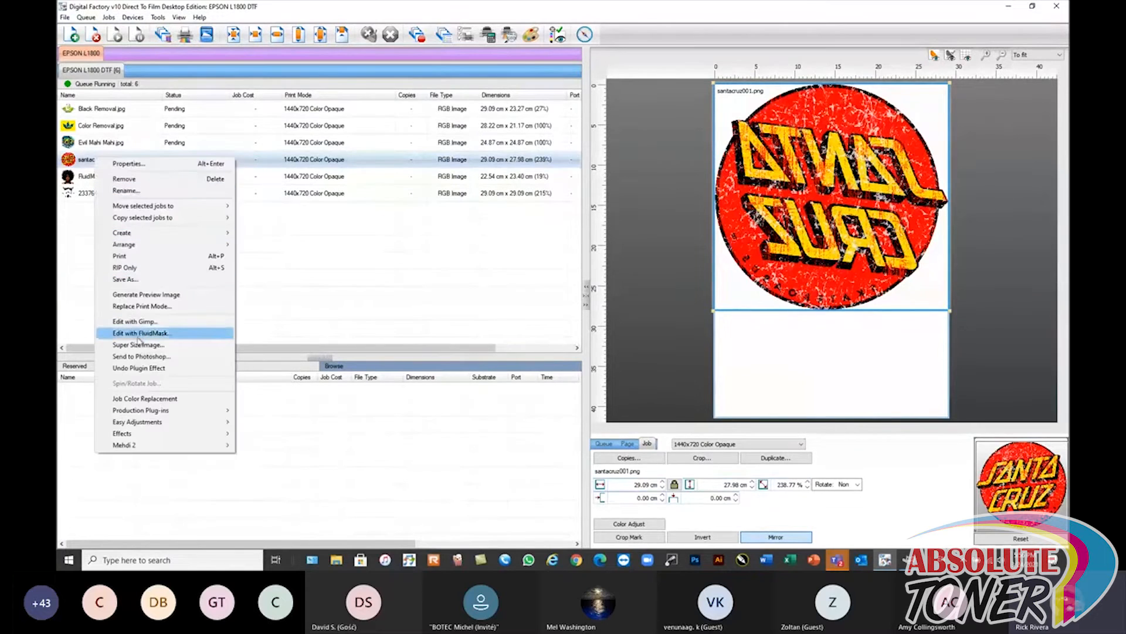
pyautogui.click(139, 368)
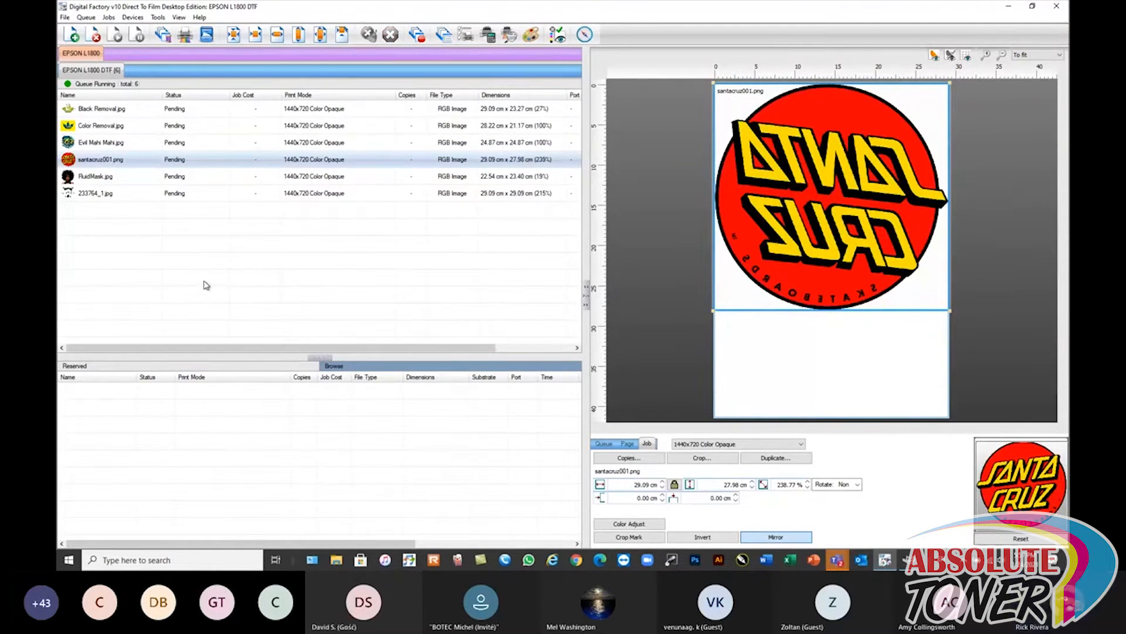
# - Select all jobs in the EPSON L1800 DTF queue and remove them
pyautogui.click(136, 18)
pyautogui.moveTo(221, 222); pyautogui.dragTo(104, 101)
pyautogui.click(94, 35)
# - Add ironmaiden.jpg from the Webinar Sample Files folder to the print queue
pyautogui.click(72, 35)
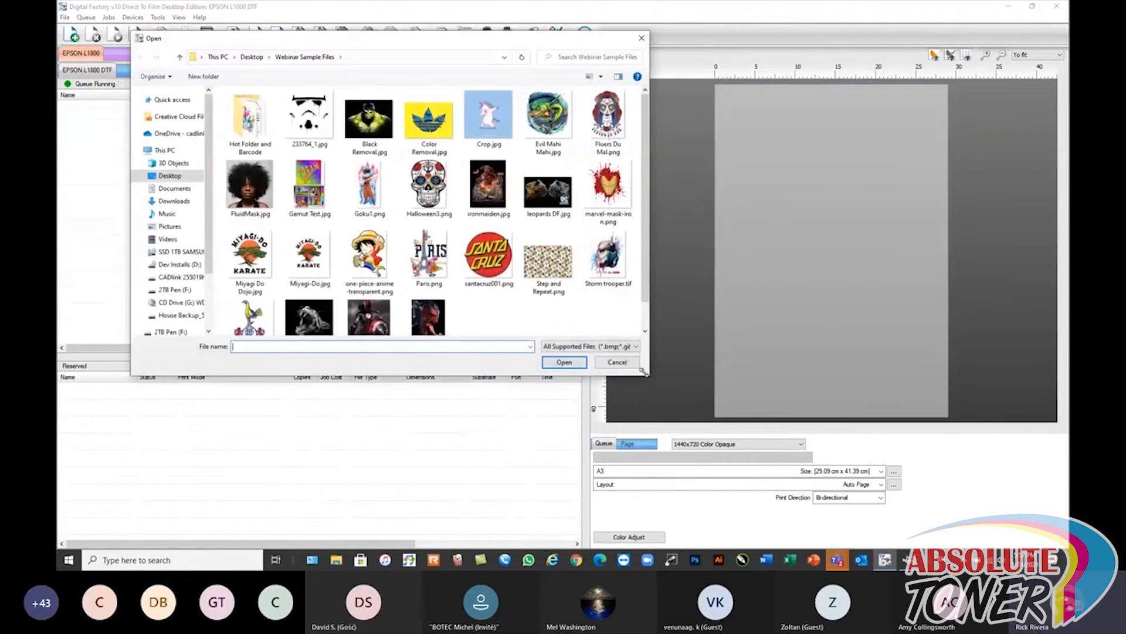
pyautogui.moveTo(644, 371); pyautogui.dragTo(741, 416)
pyautogui.click(367, 188)
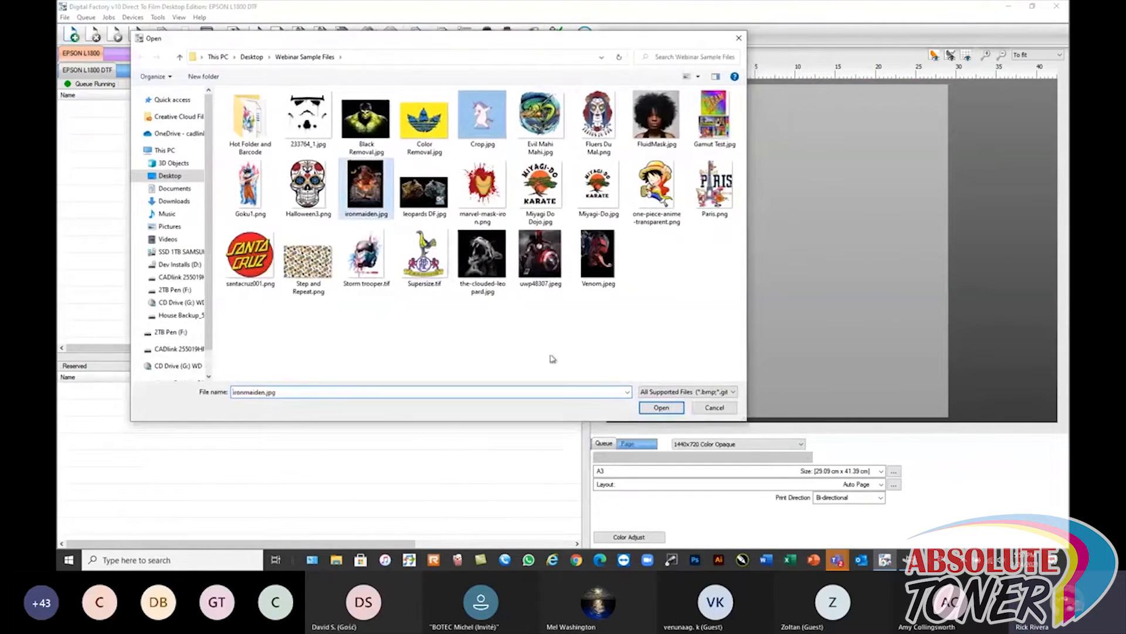
pyautogui.click(663, 408)
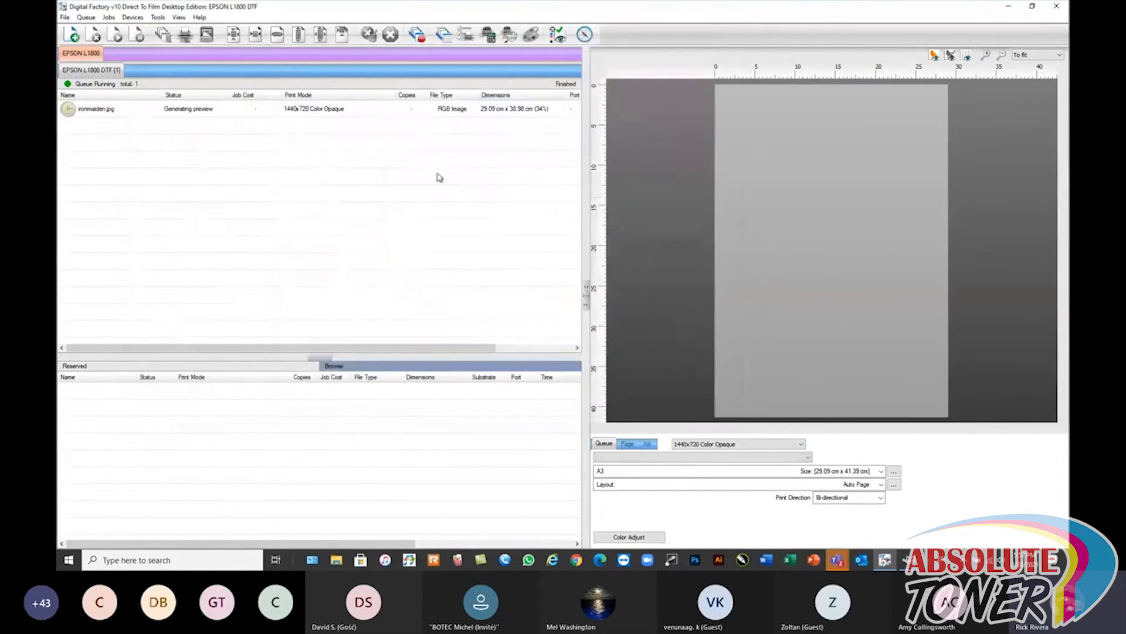
# - Create three duplicates of the ironmaiden.jpg job
pyautogui.click(115, 112)
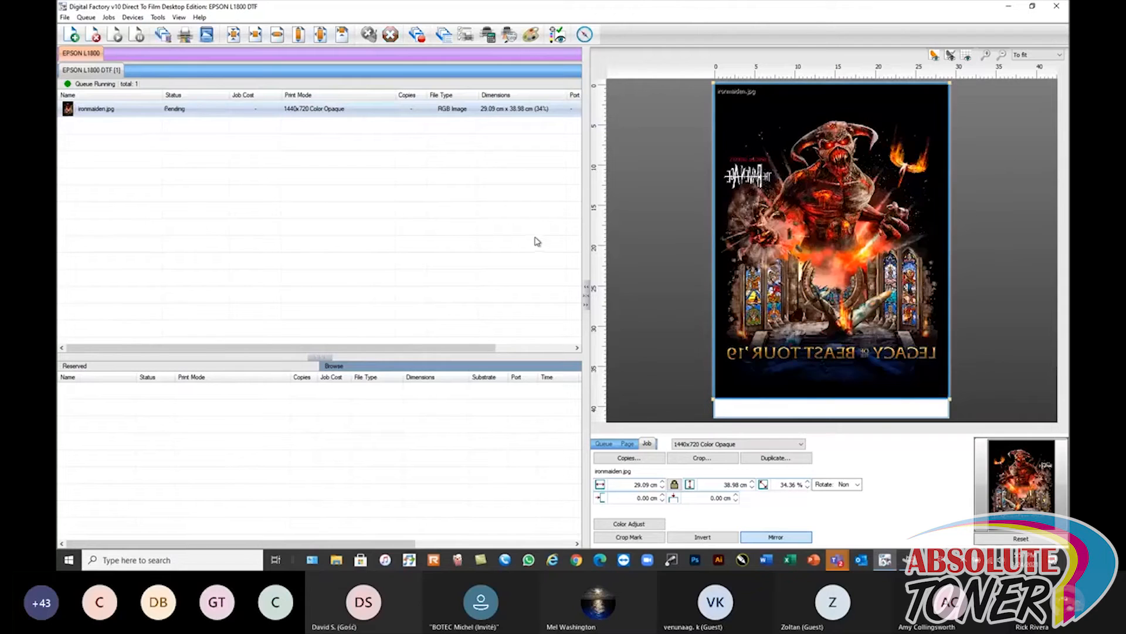
pyautogui.click(788, 462)
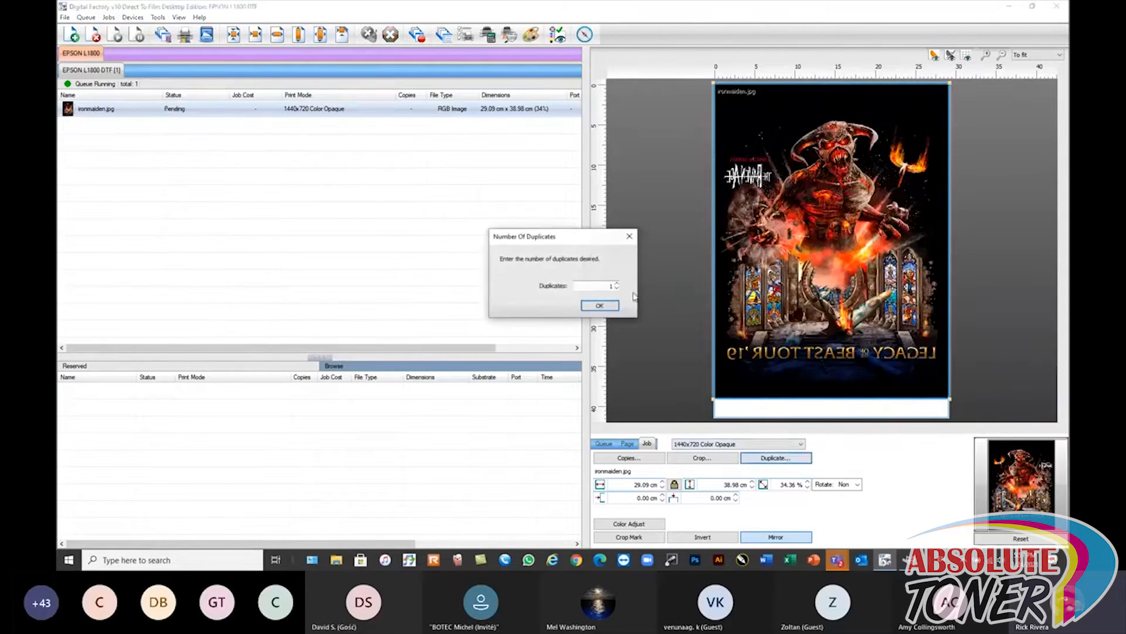
pyautogui.press('Return')
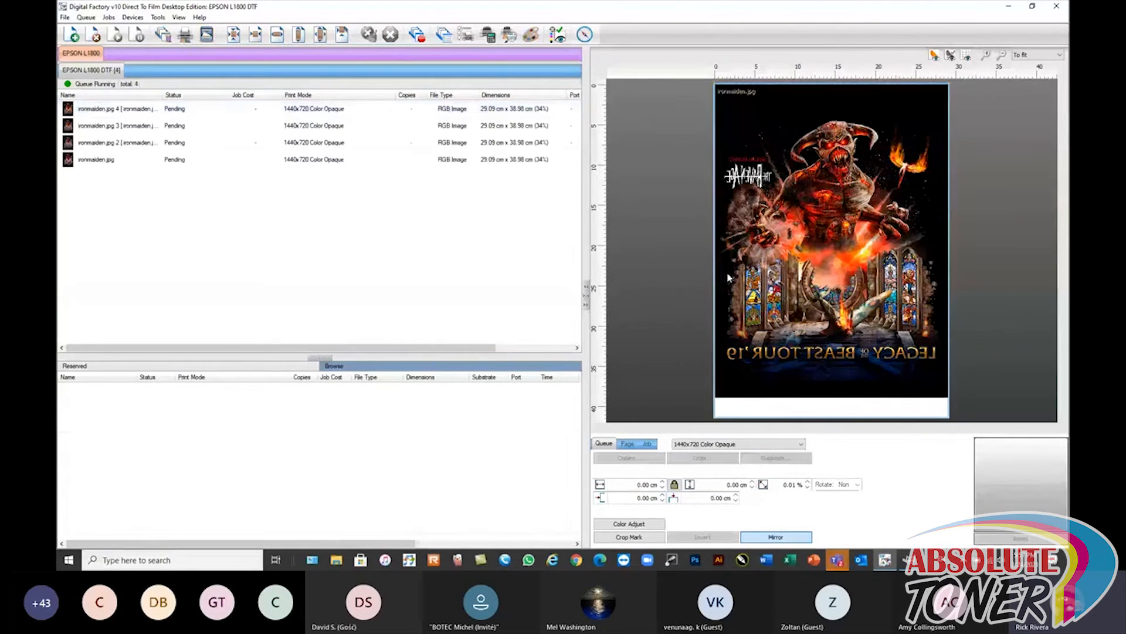
# - Set the print mode of ironmaiden.jpg 4 to 1440x720 Black Opaque and of ironmaiden.jpg 3 to 1440x720 Black Rasterized
pyautogui.click(175, 110)
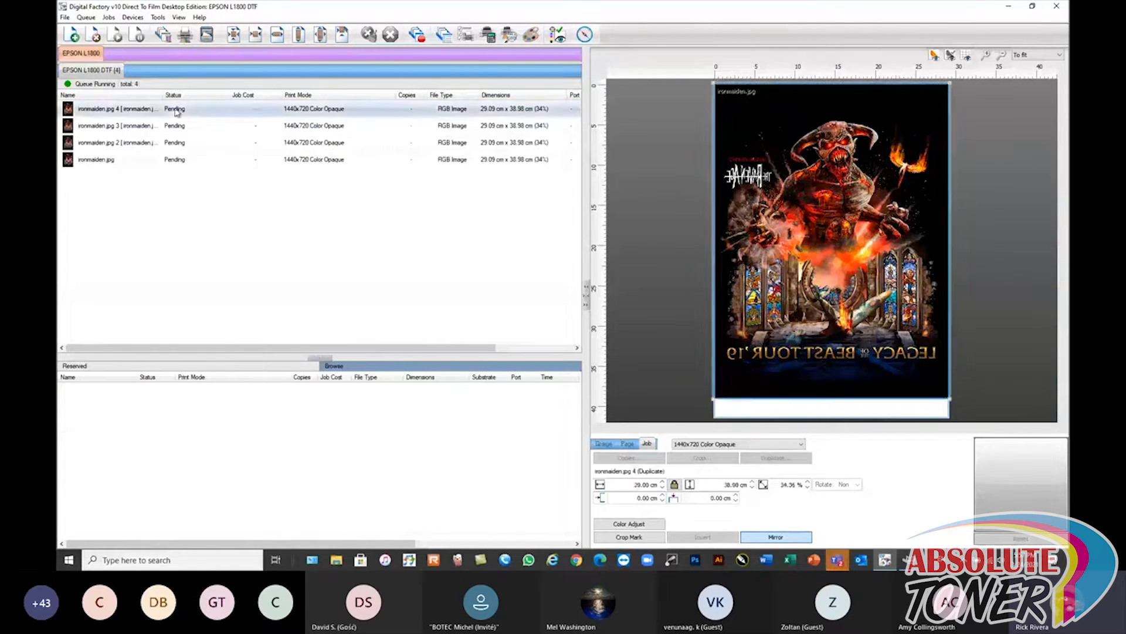
pyautogui.click(713, 445)
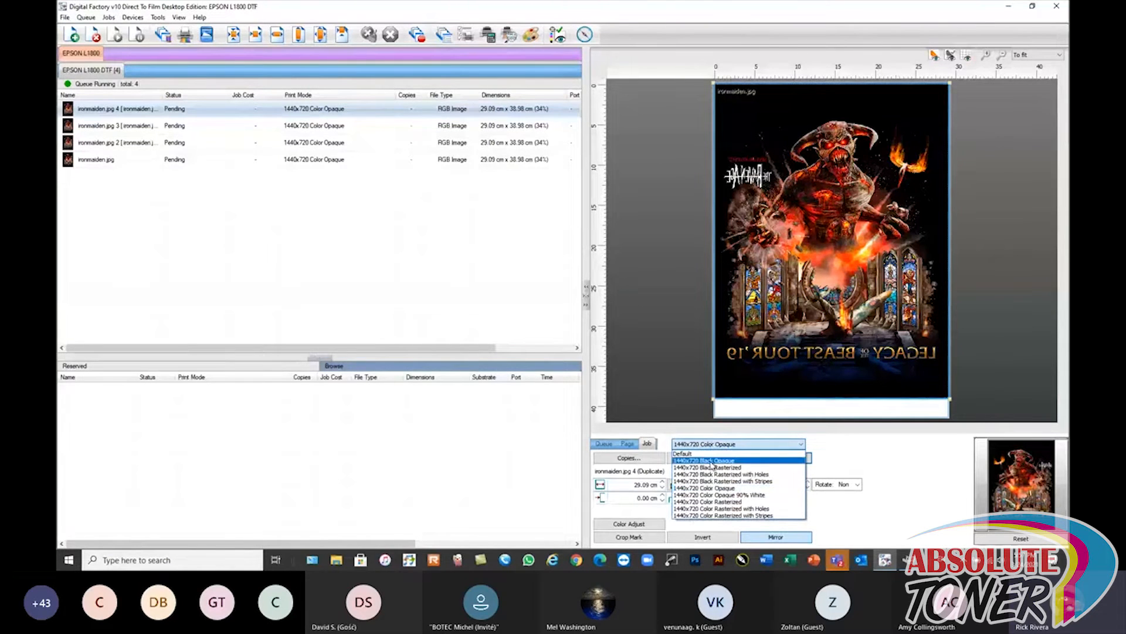
pyautogui.click(712, 461)
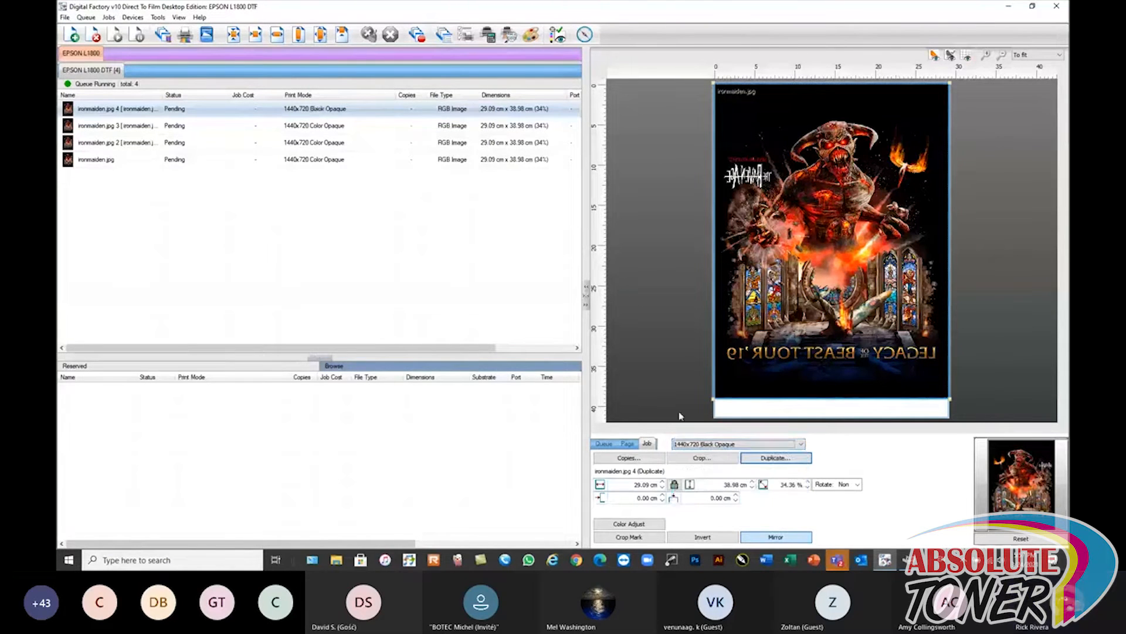
pyautogui.click(338, 126)
pyautogui.click(719, 446)
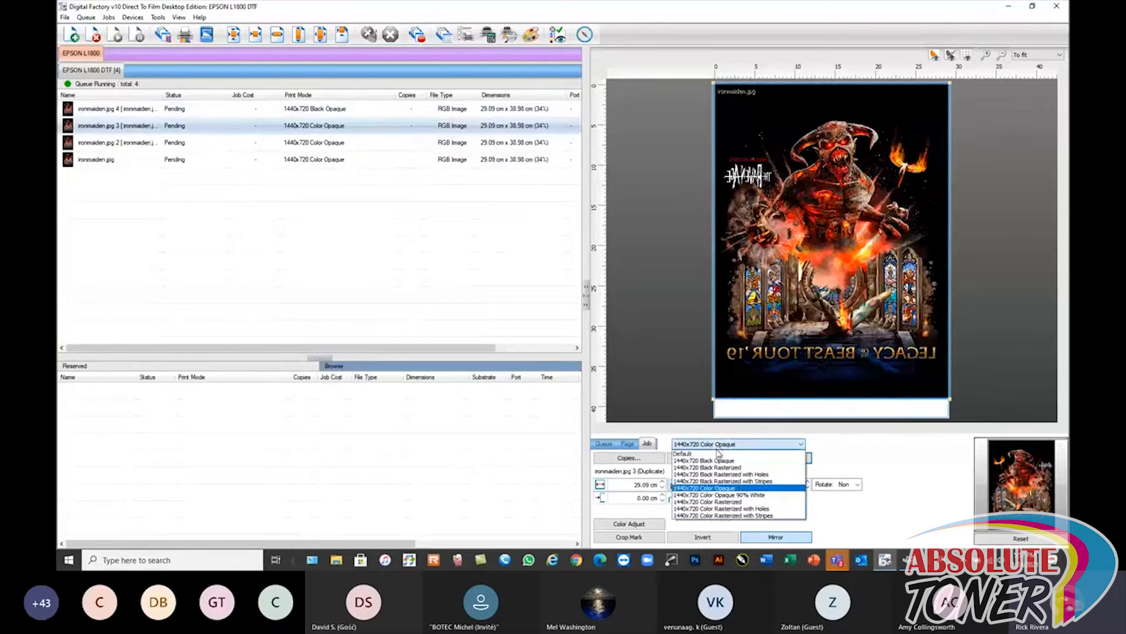
pyautogui.click(715, 467)
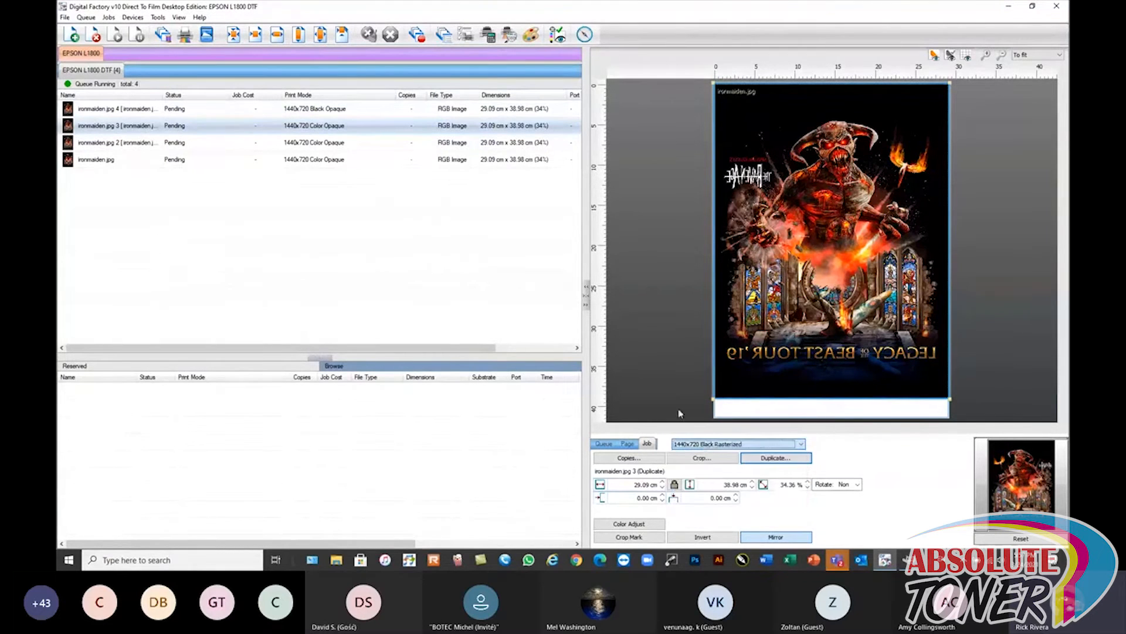
# - Set the print mode of ironmaiden.jpg 2 to 1440x720 Black Rasterized with Holes and of ironmaiden.jpg to 1440x720 Black Rasterized with Stripes
pyautogui.click(313, 146)
pyautogui.click(719, 444)
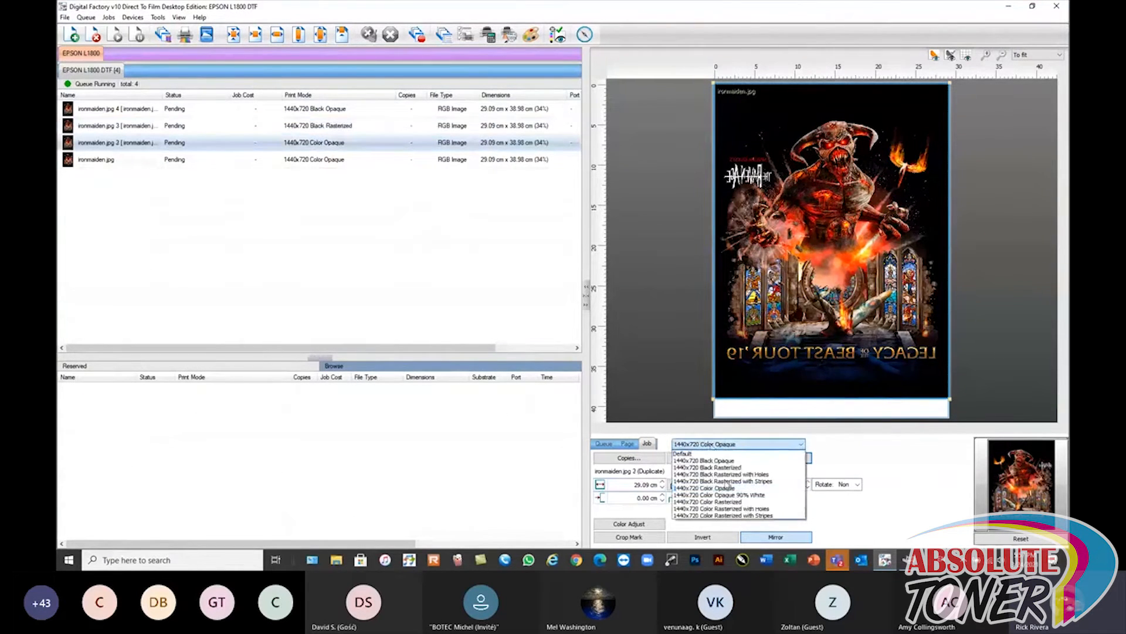
pyautogui.click(734, 474)
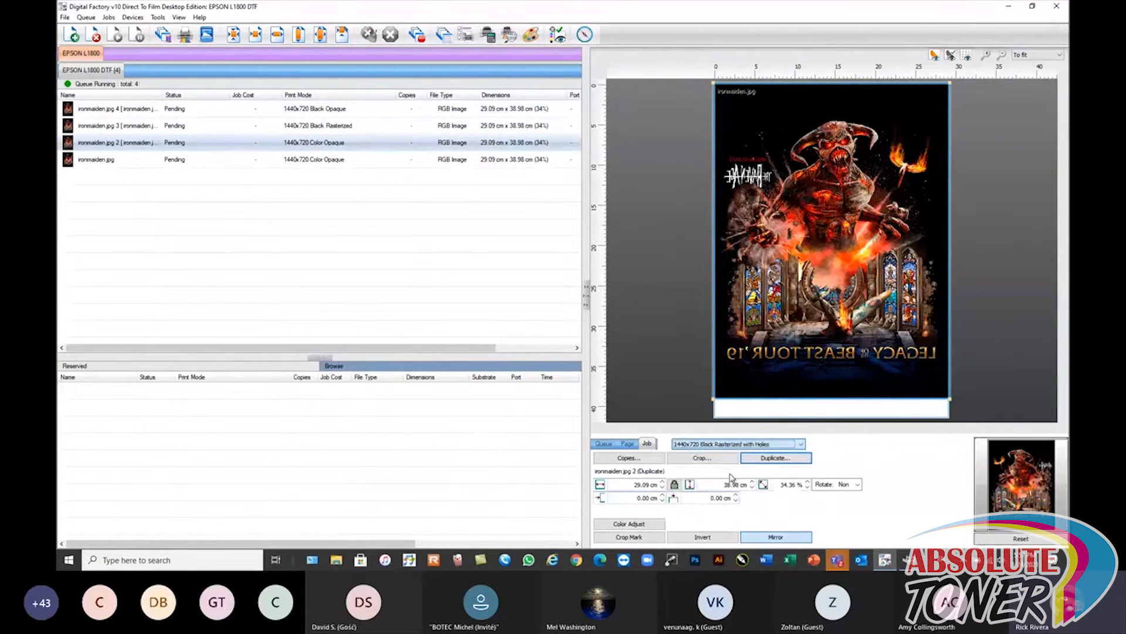
pyautogui.click(333, 162)
pyautogui.click(706, 445)
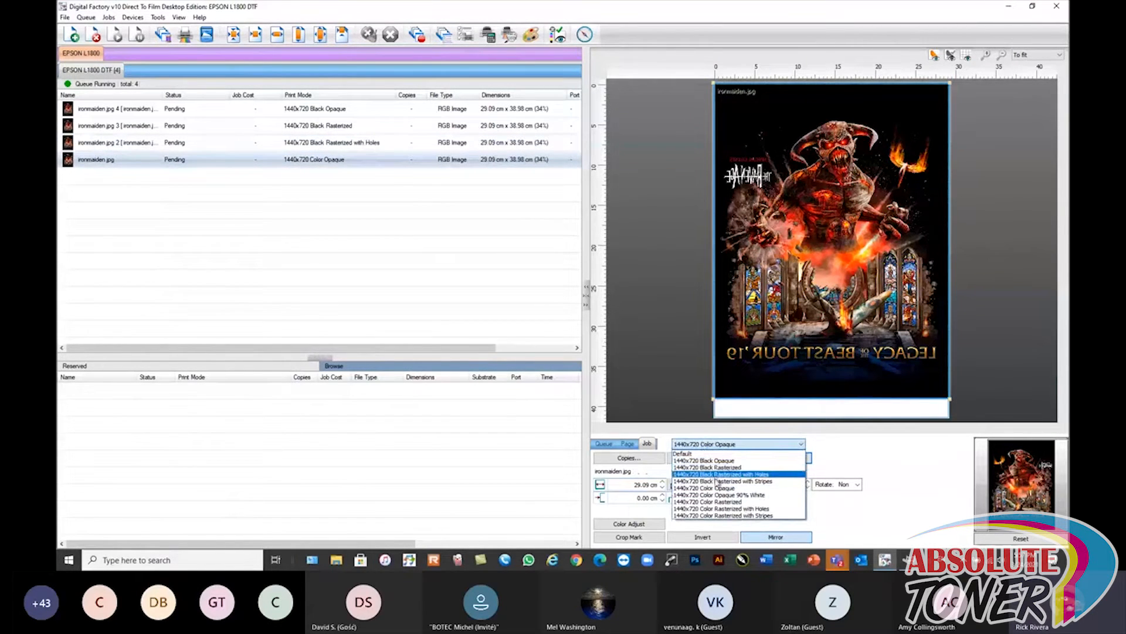
pyautogui.click(716, 484)
# - Generate preview images for all four ironmaiden.jpg jobs in the queue
pyautogui.moveTo(435, 228); pyautogui.dragTo(190, 110)
pyautogui.rightClick(191, 109)
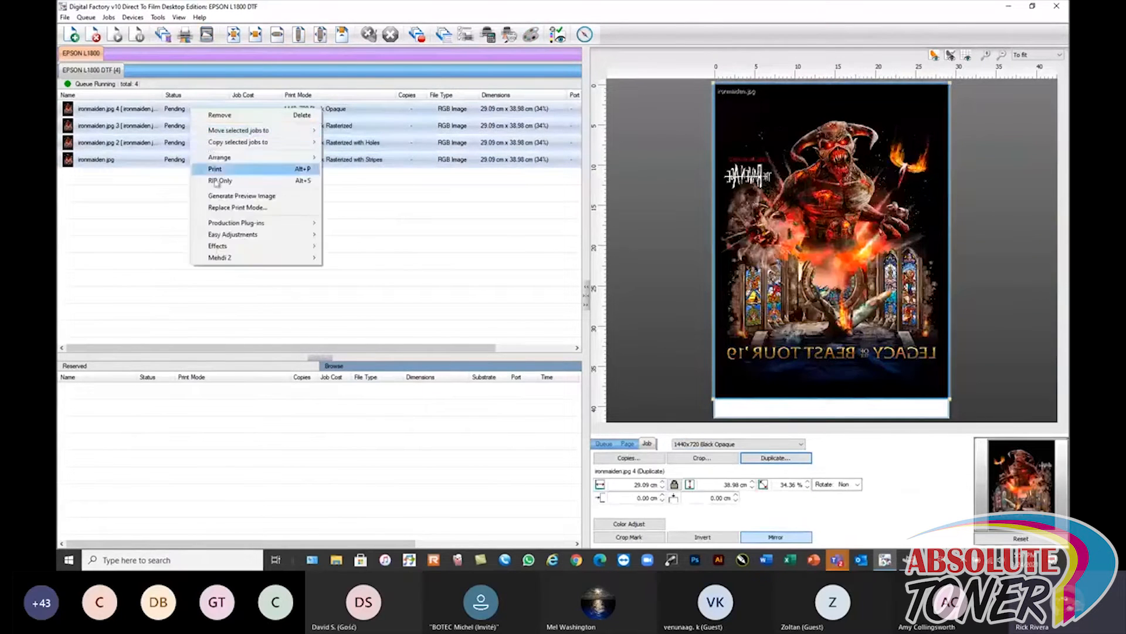
pyautogui.click(233, 197)
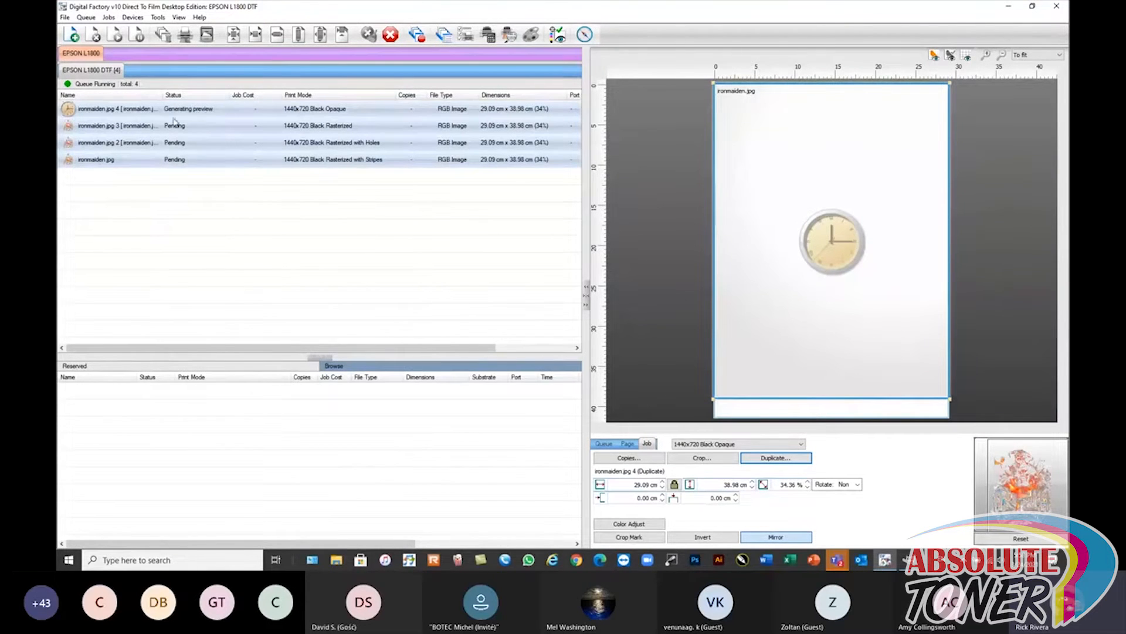
pyautogui.rightClick(340, 111)
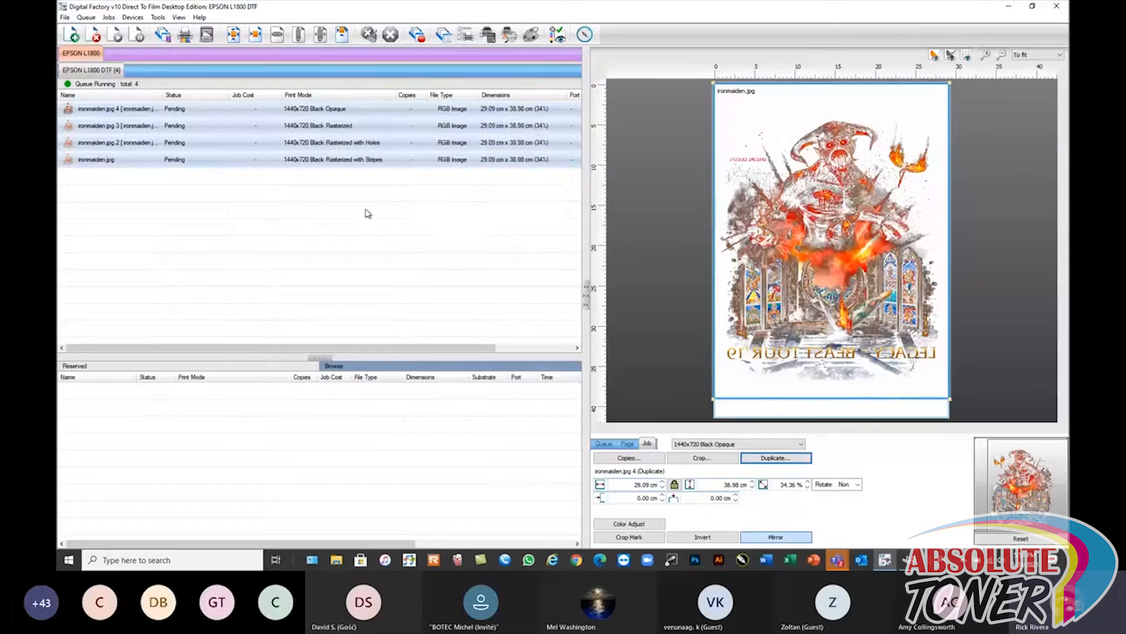
pyautogui.click(808, 232)
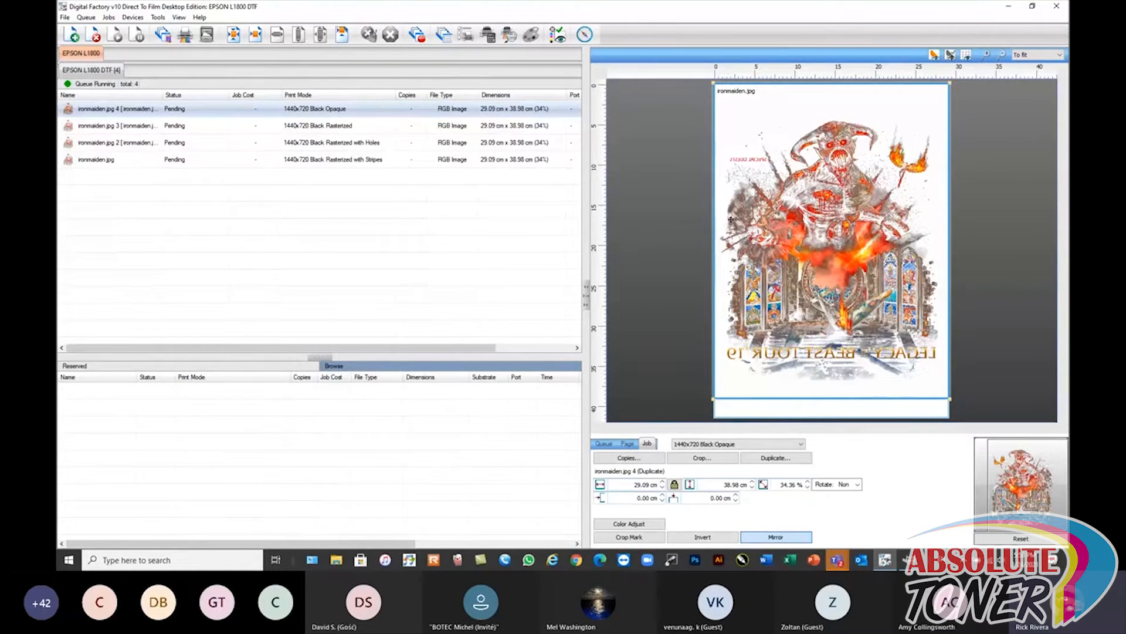
# - RIP all four ironmaiden.jpg jobs without printing them
pyautogui.moveTo(183, 111)
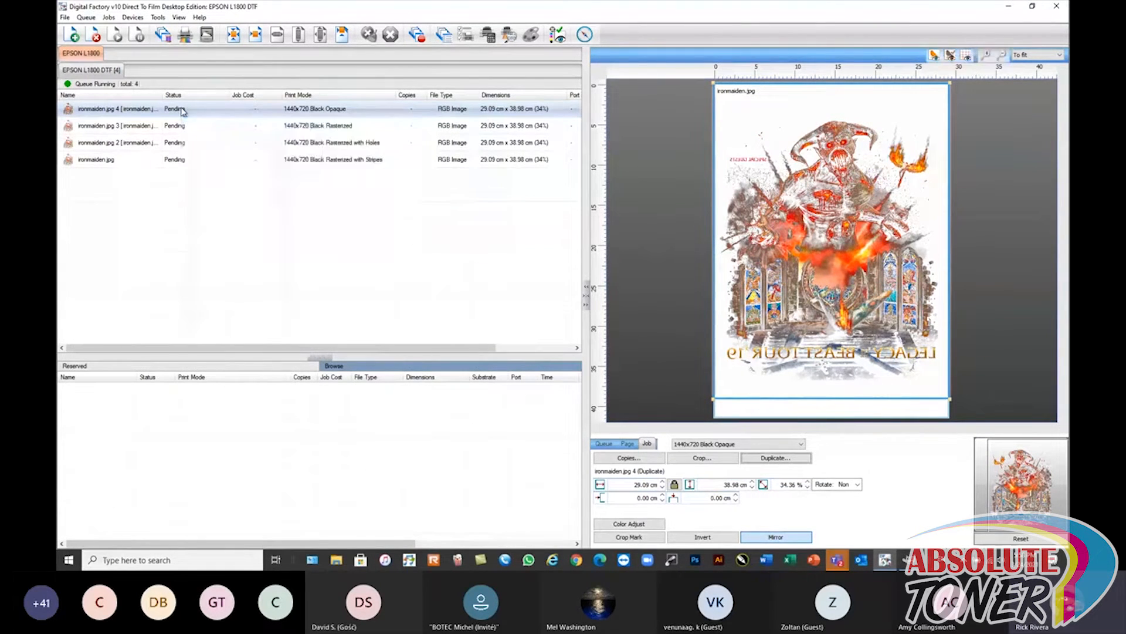
pyautogui.rightClick(183, 110)
pyautogui.moveTo(423, 247); pyautogui.dragTo(143, 110)
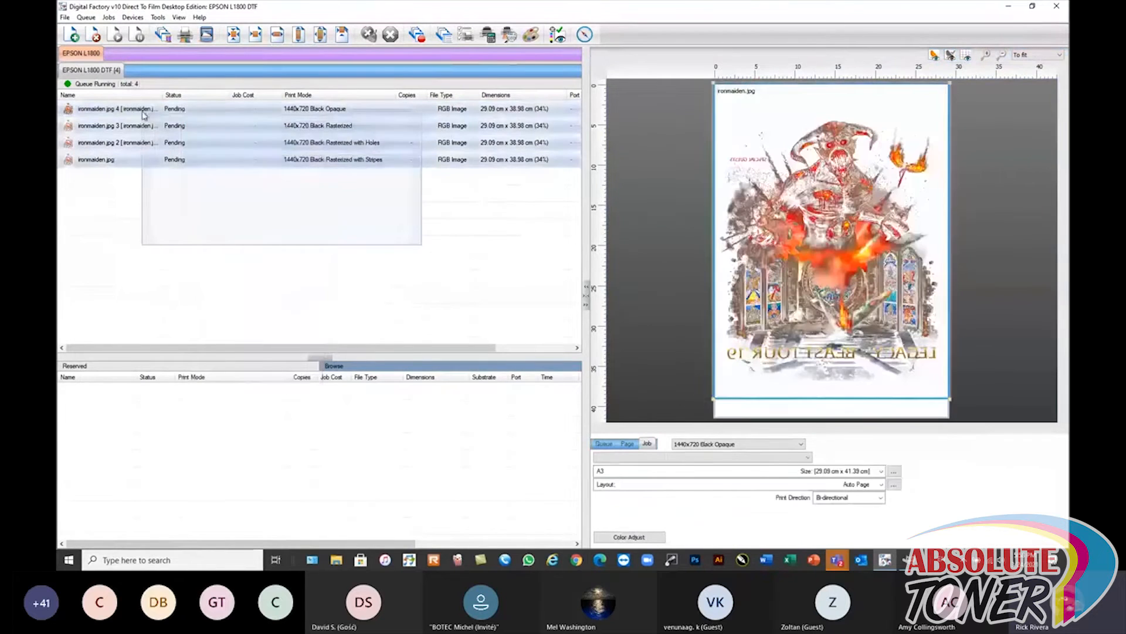
pyautogui.rightClick(142, 111)
pyautogui.click(168, 184)
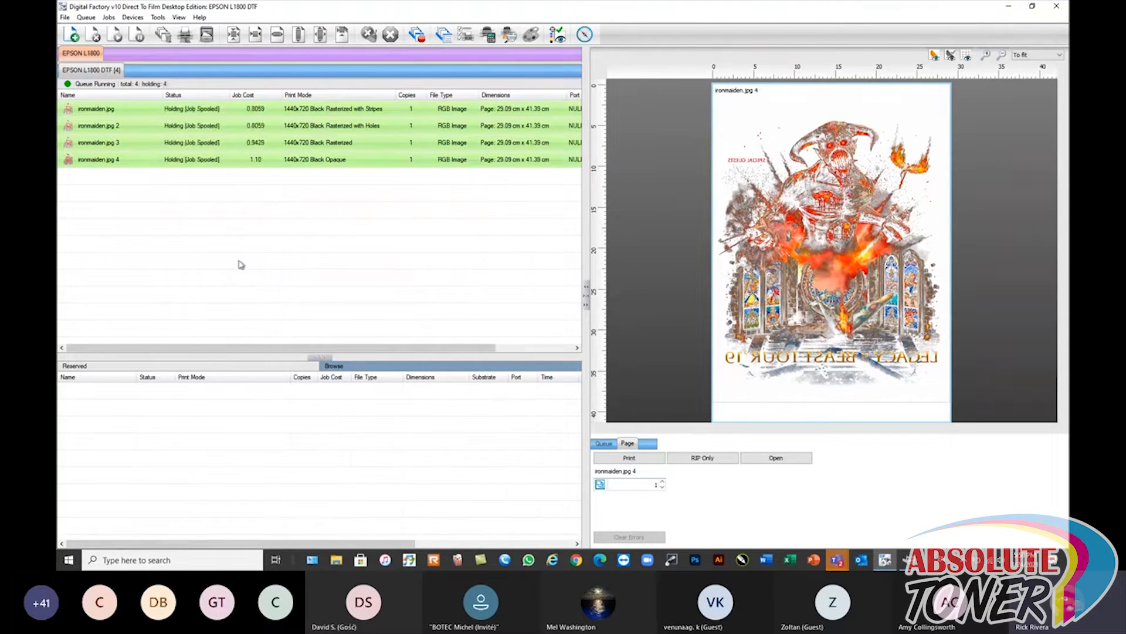
# - Examine the raw data of ironmaiden.jpg 4 with the ink films in the dark contrast view at 6.25%, and close the viewer
pyautogui.click(240, 237)
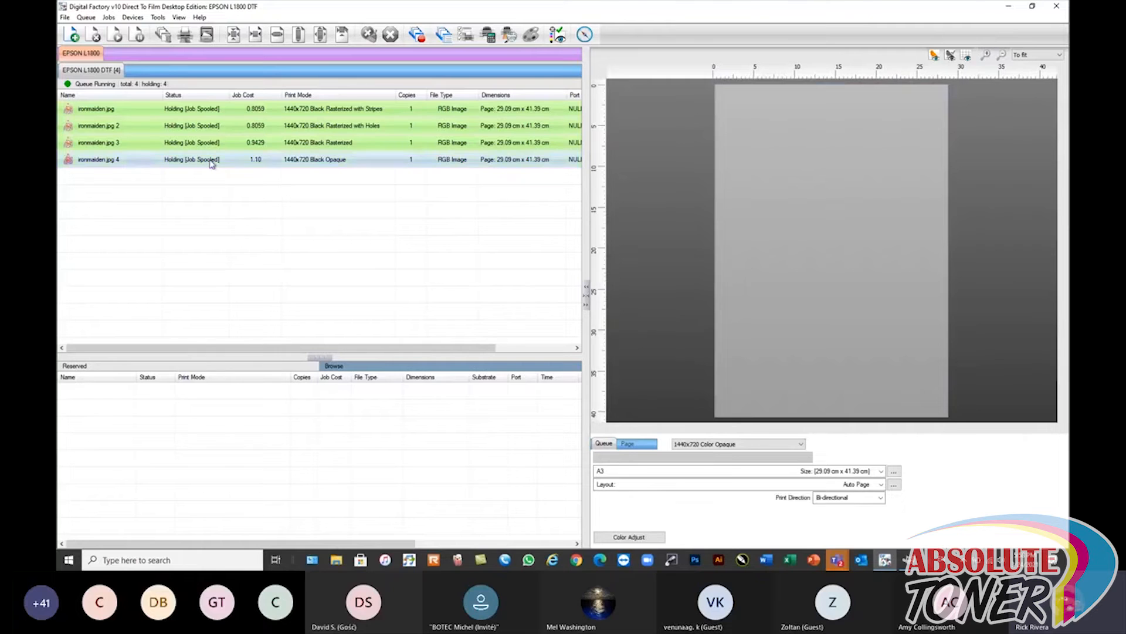
pyautogui.rightClick(212, 164)
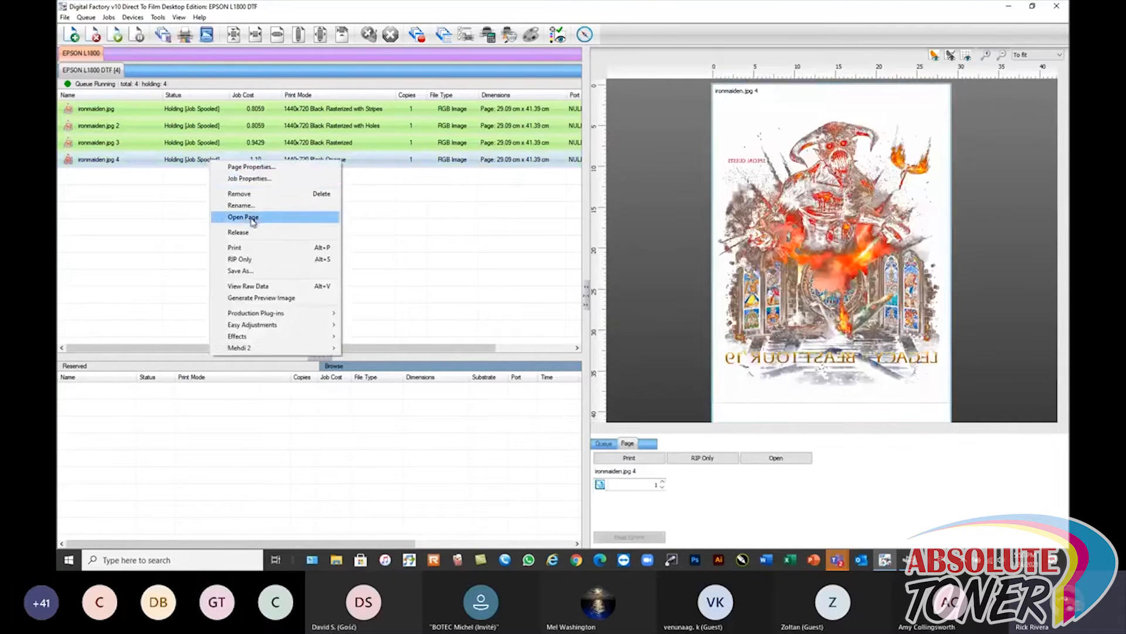
pyautogui.click(260, 287)
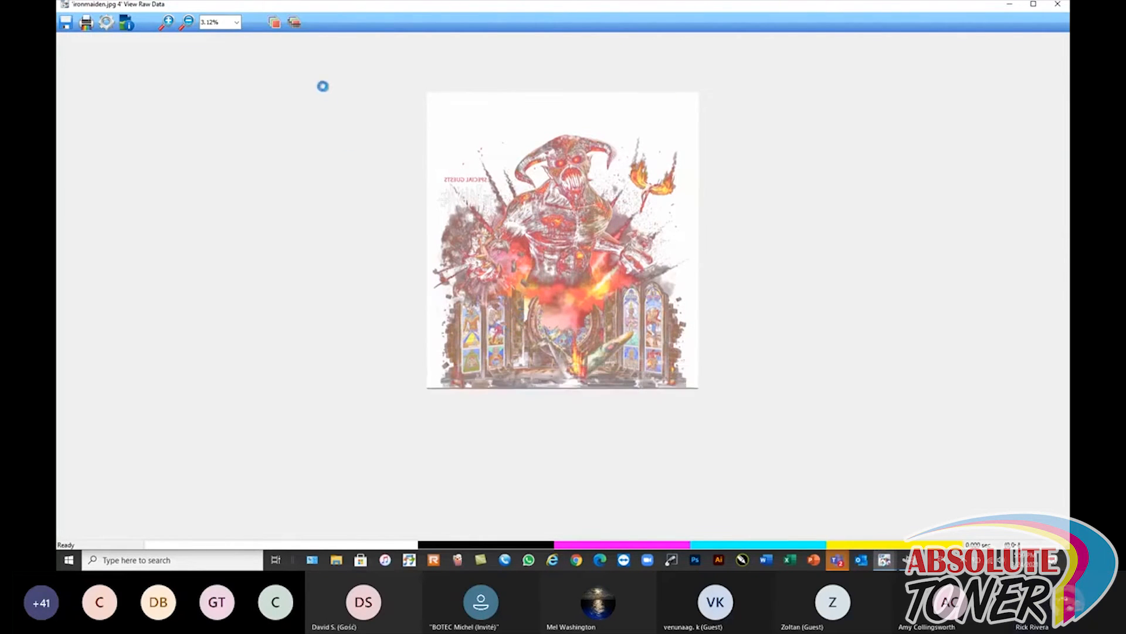
pyautogui.click(294, 22)
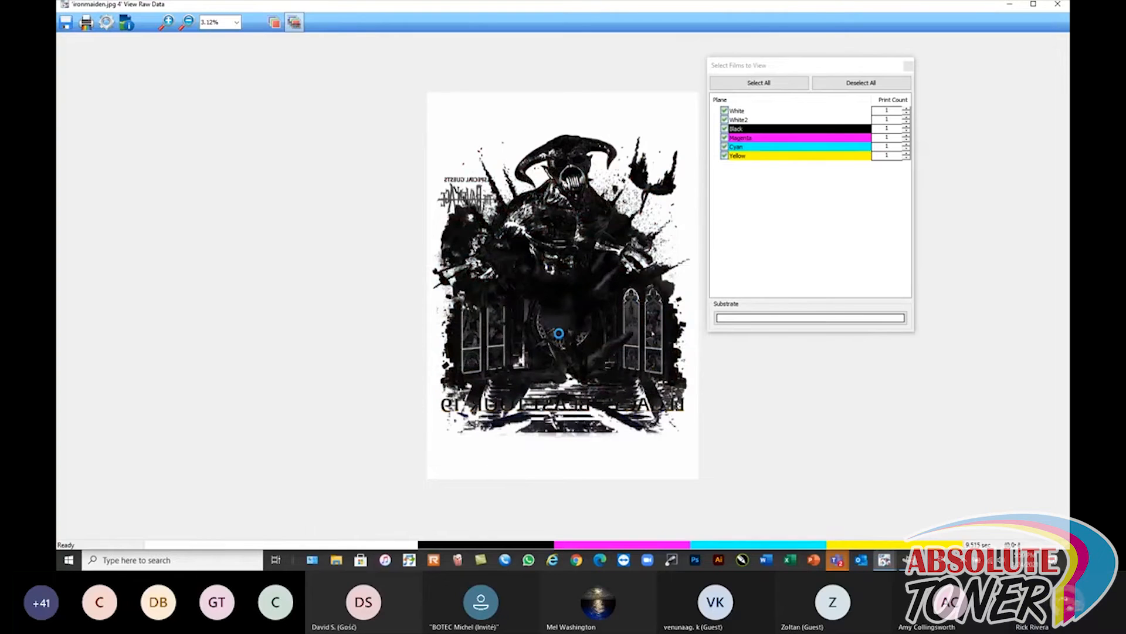
pyautogui.click(237, 23)
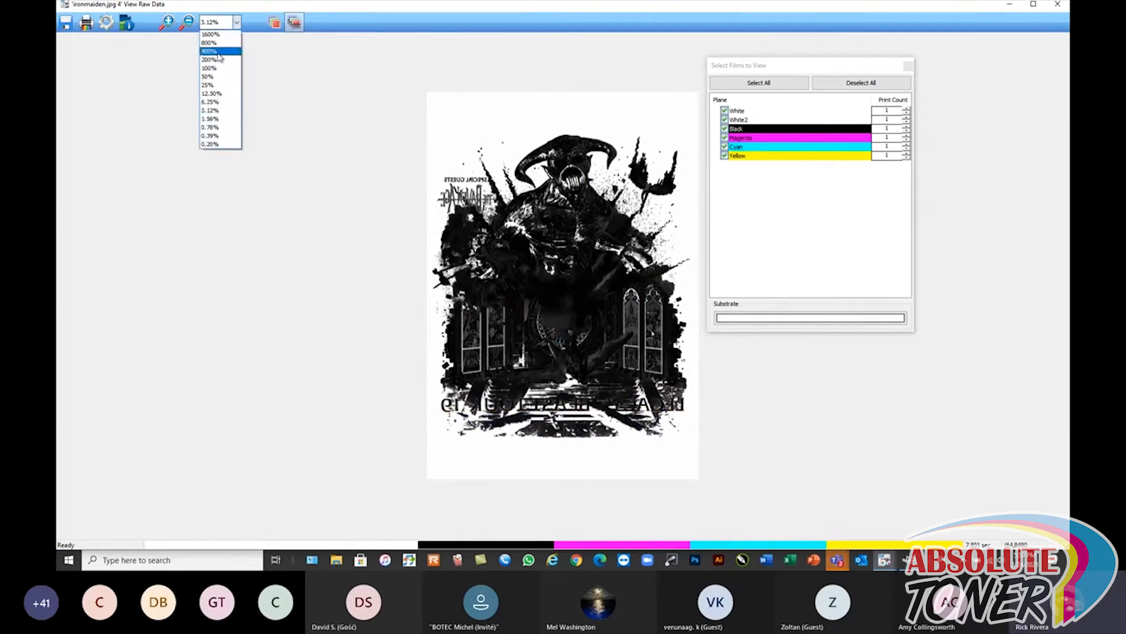
pyautogui.click(219, 112)
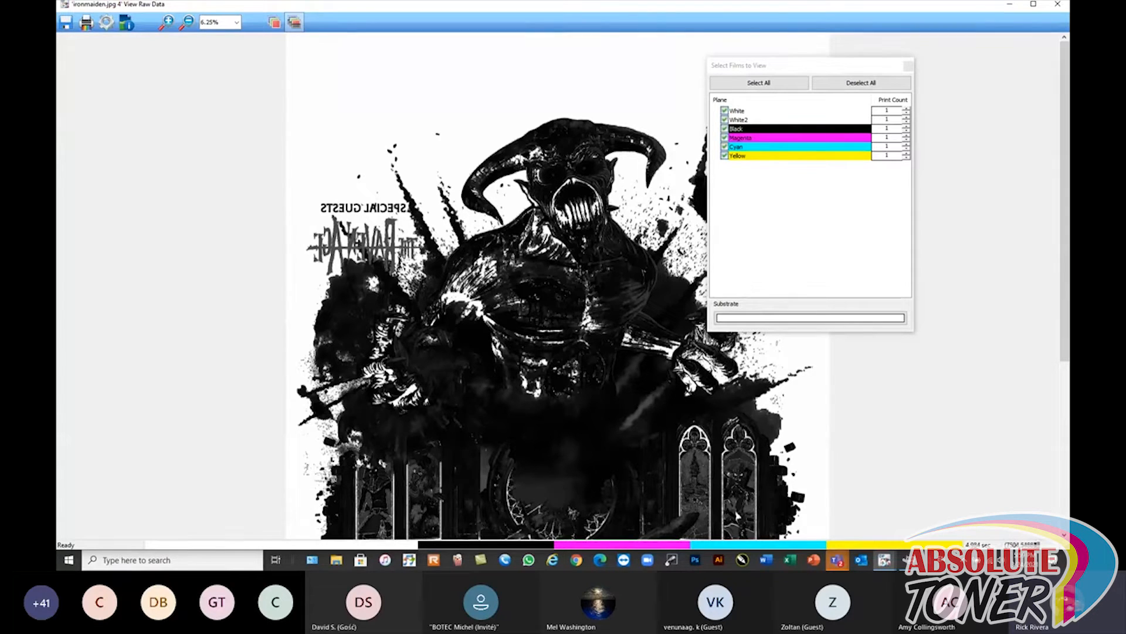
pyautogui.click(1058, 5)
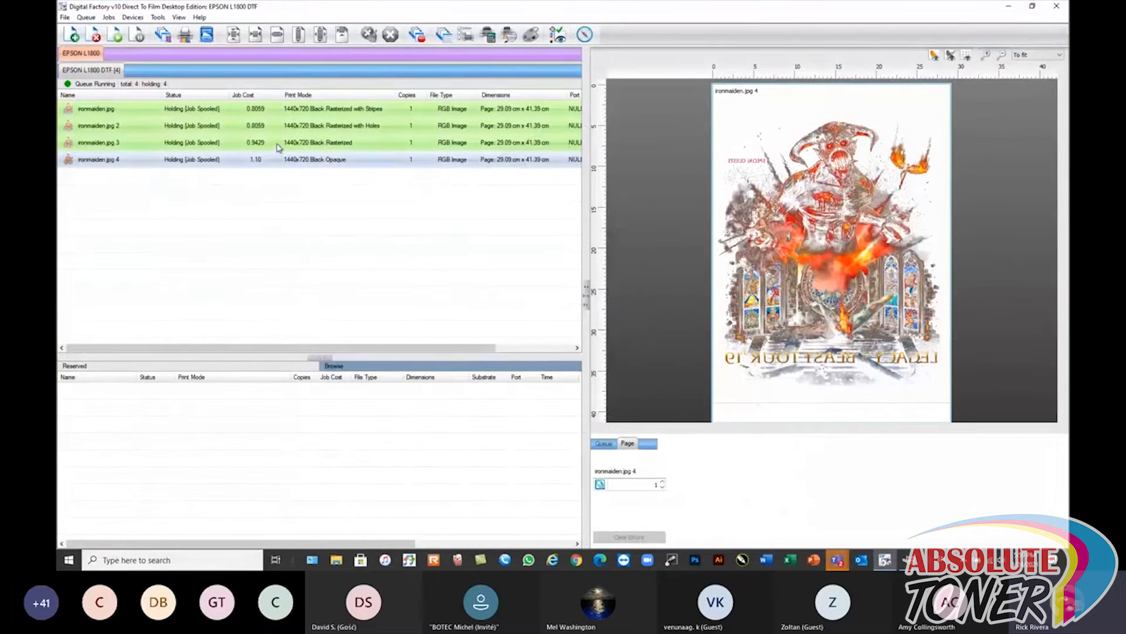
# - Compare the enlarged previews of ironmaiden.jpg 3 (Black Rasterized) and ironmaiden.jpg 4 (Black Opaque)
pyautogui.click(279, 146)
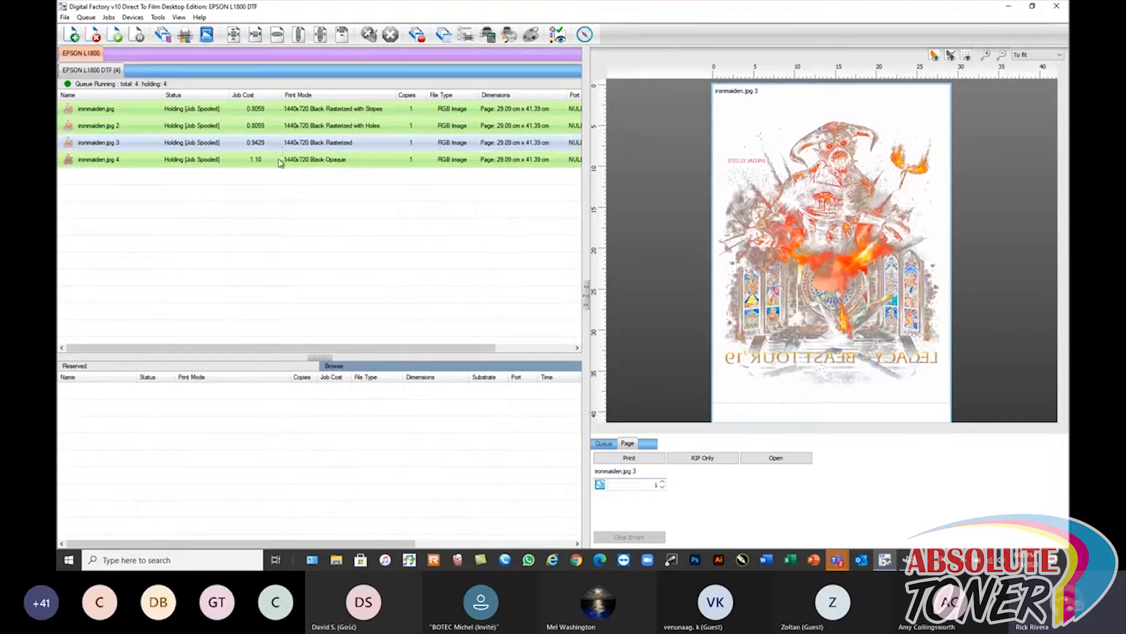
pyautogui.click(282, 159)
pyautogui.scroll(-1, 855, 268)
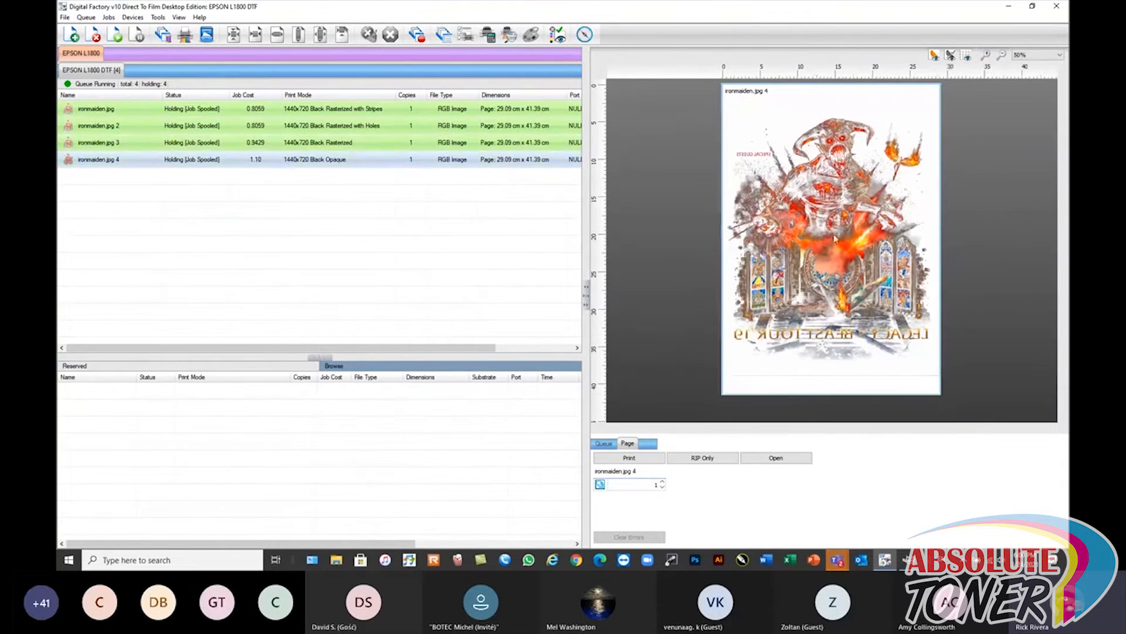
pyautogui.scroll(3, 857, 240)
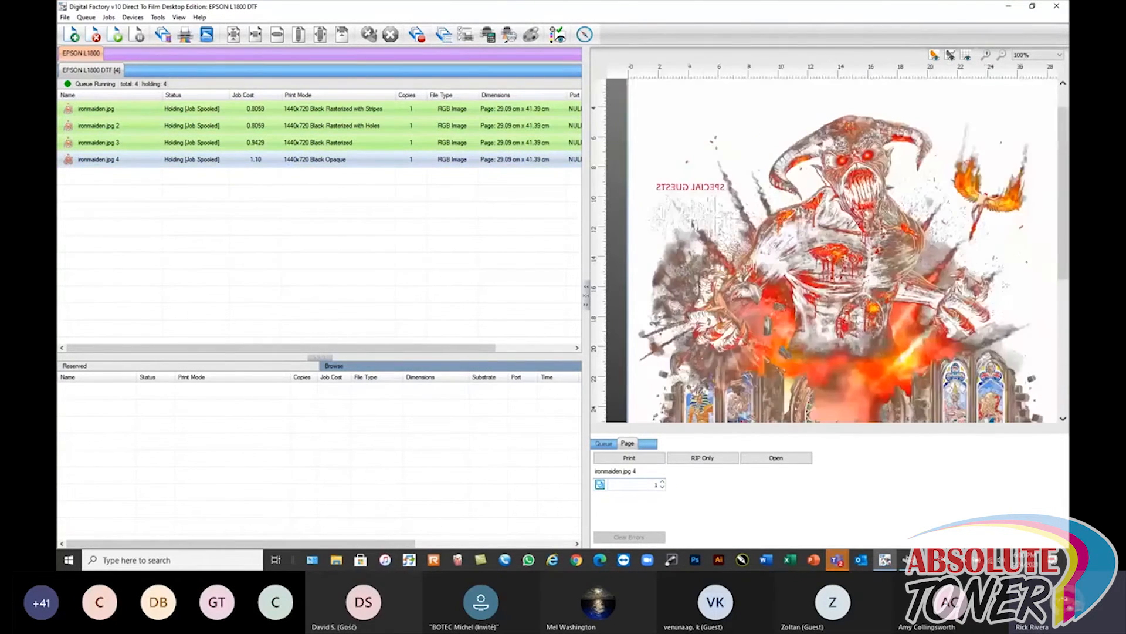
pyautogui.click(358, 147)
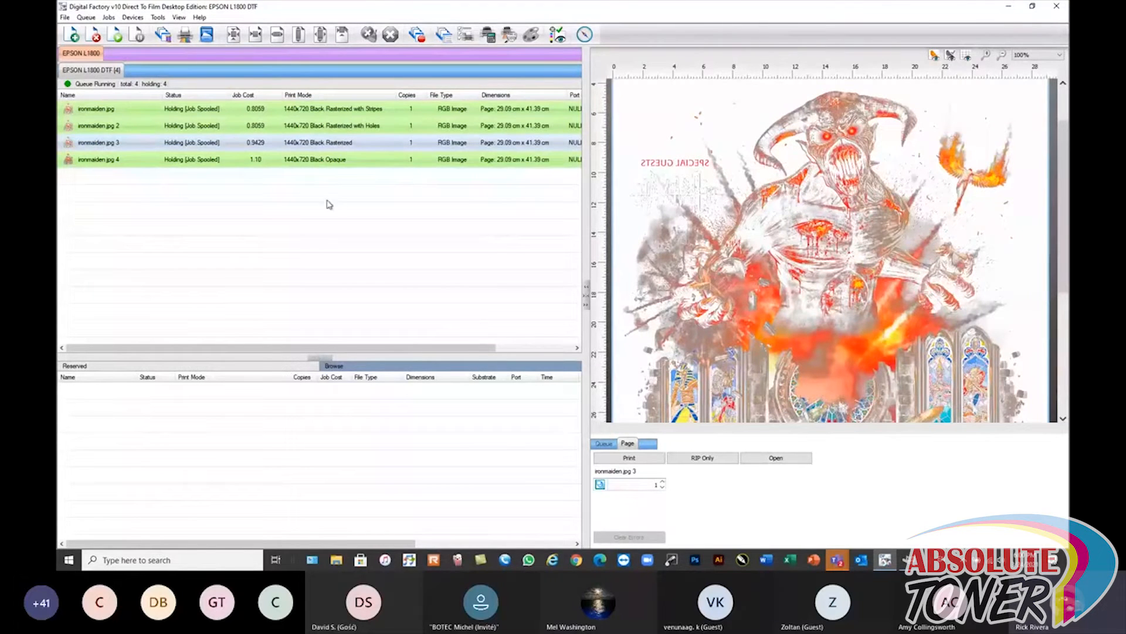
pyautogui.click(332, 160)
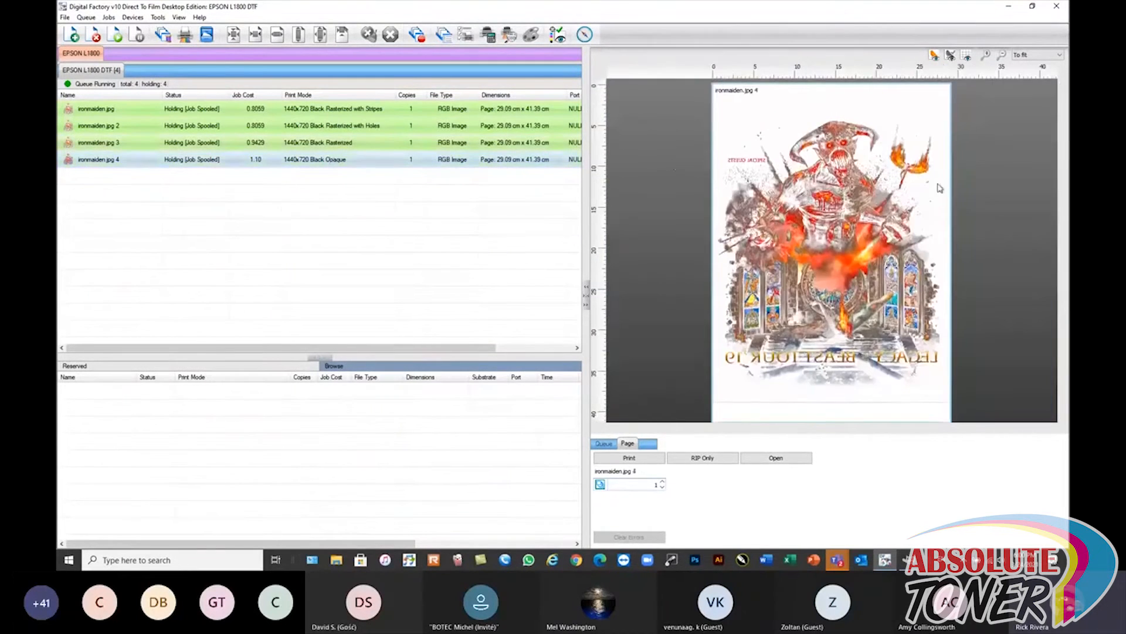
pyautogui.scroll(2, 857, 176)
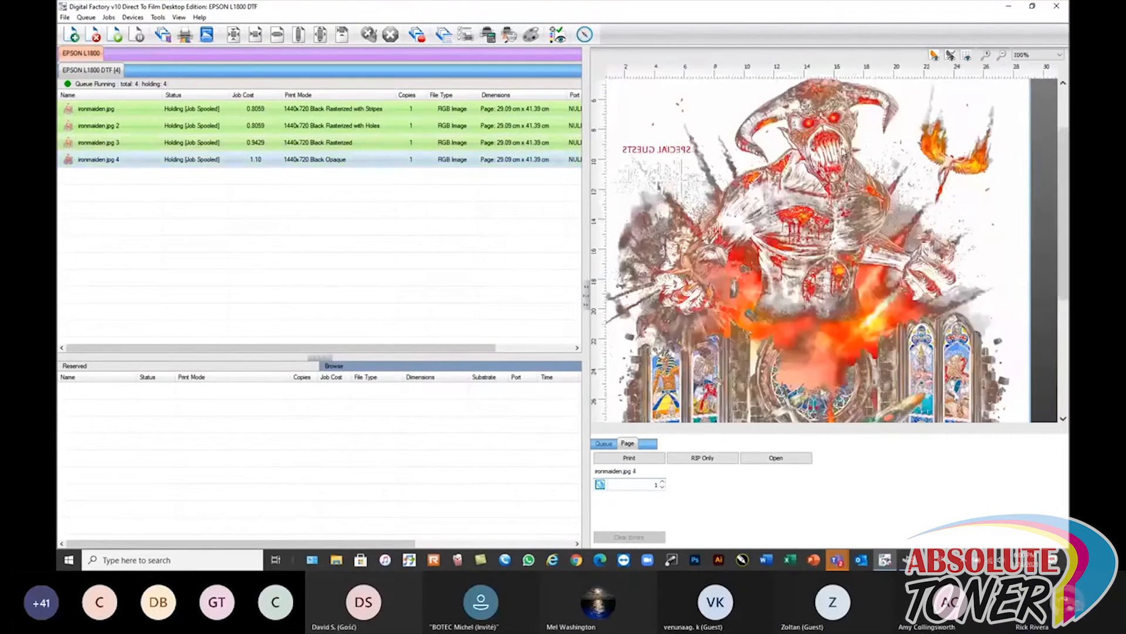
pyautogui.click(294, 143)
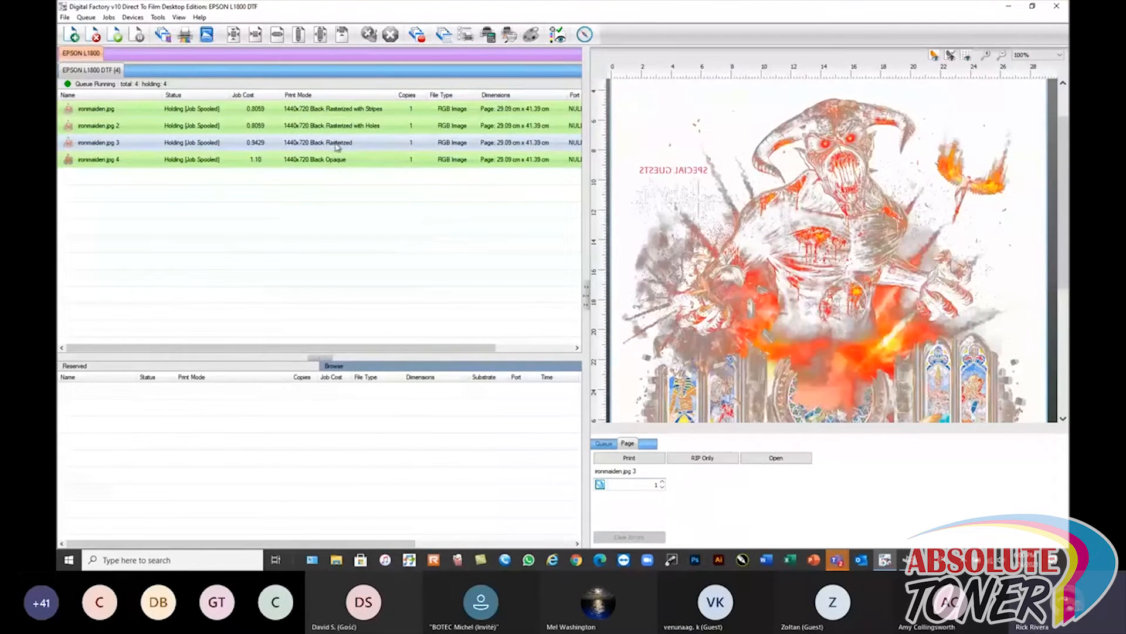
# - View the raw data of ironmaiden.jpg 3 in the dark contrast view at 12.50%
pyautogui.moveTo(346, 147)
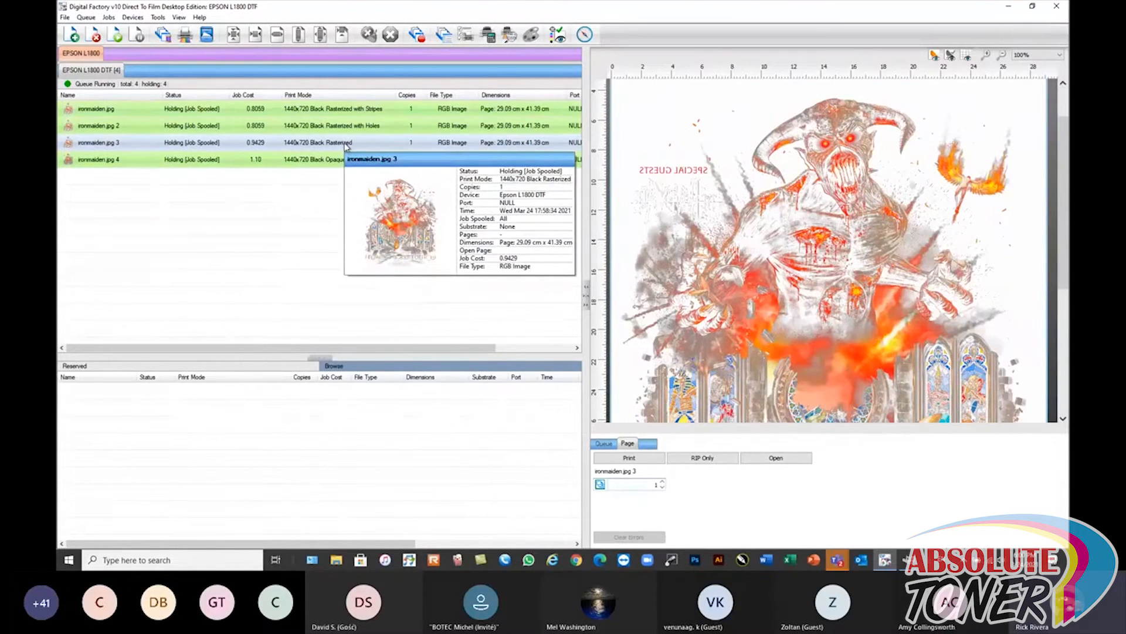
pyautogui.rightClick(346, 146)
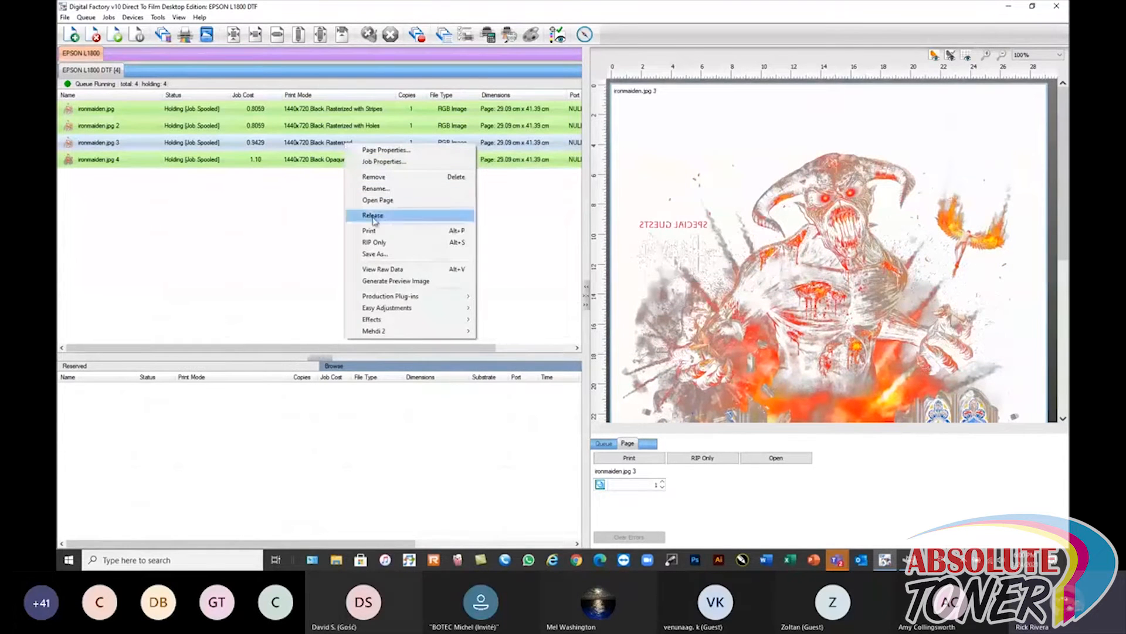
pyautogui.click(381, 271)
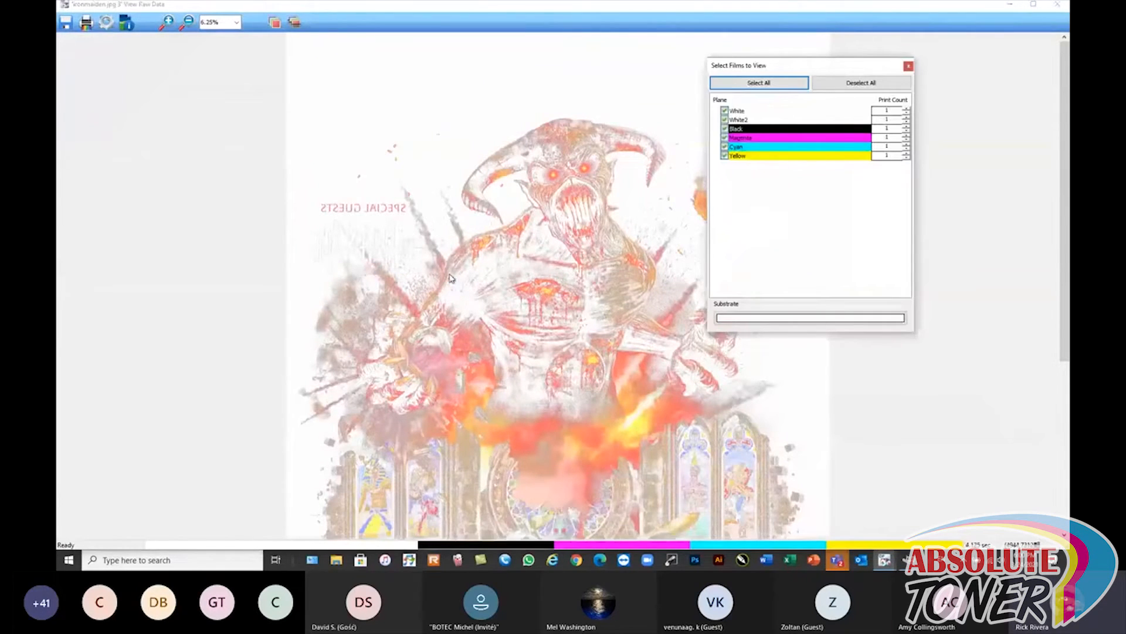
pyautogui.click(294, 22)
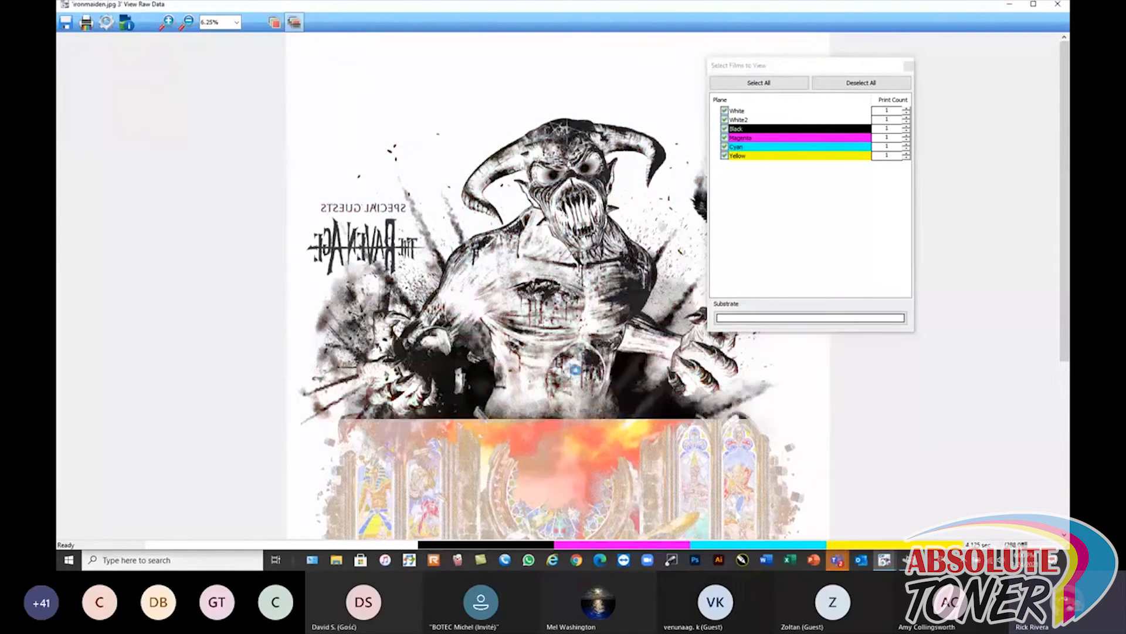
pyautogui.click(170, 26)
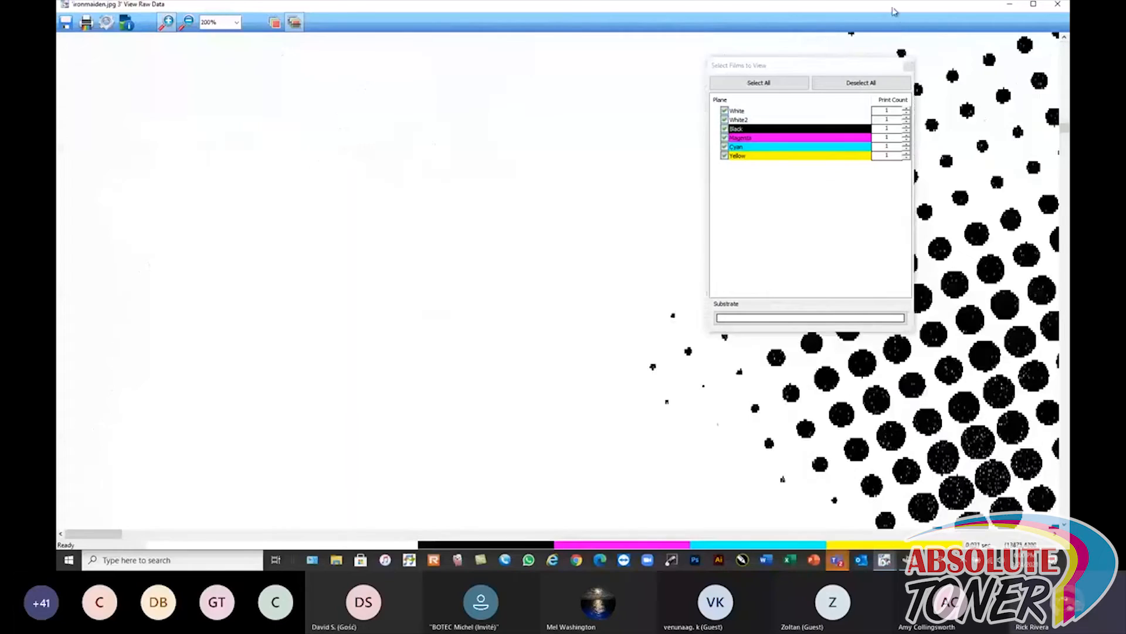
pyautogui.click(234, 22)
pyautogui.click(211, 93)
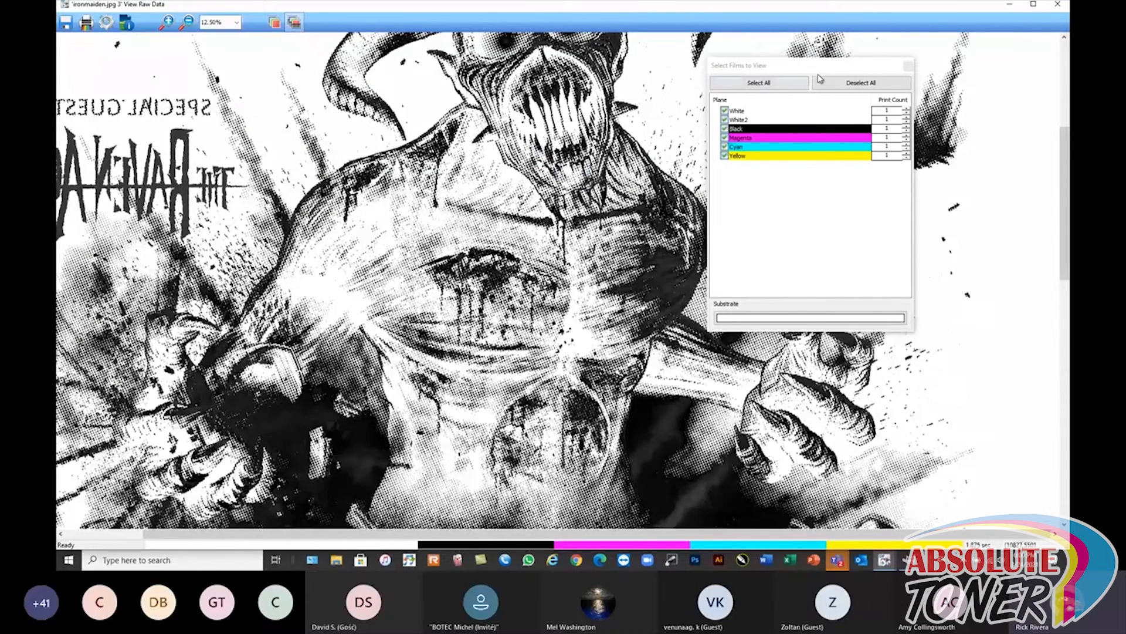
# - Move the film selection window off the artwork, inspect the halftone dots around the figure's shoulder at 25%, and close the raw data viewer
pyautogui.moveTo(817, 66); pyautogui.dragTo(973, 43)
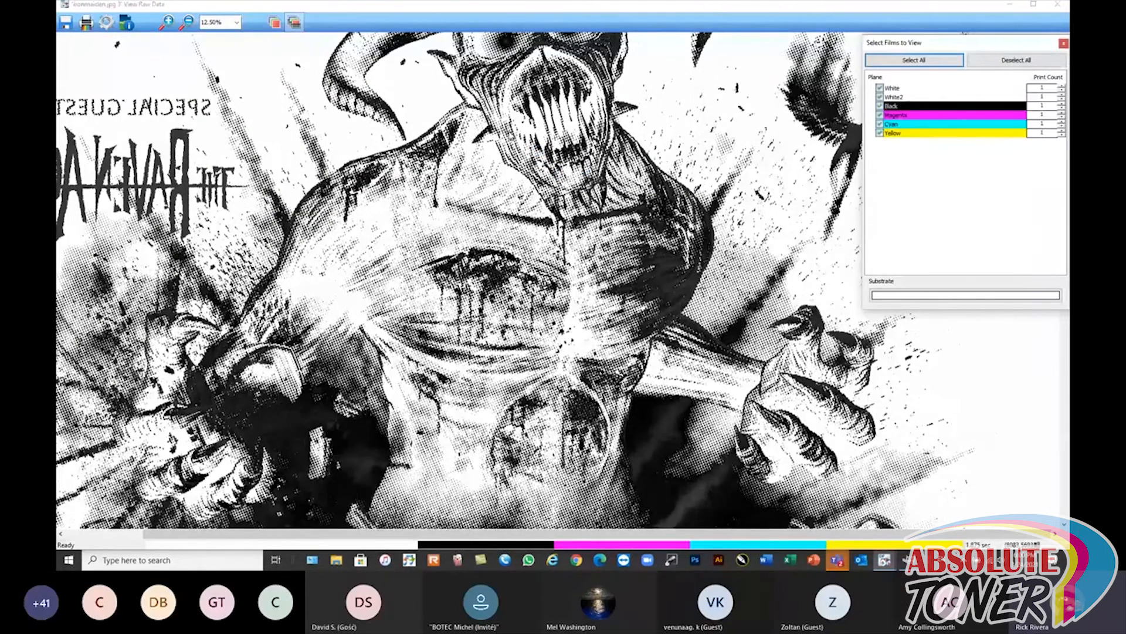
pyautogui.click(166, 22)
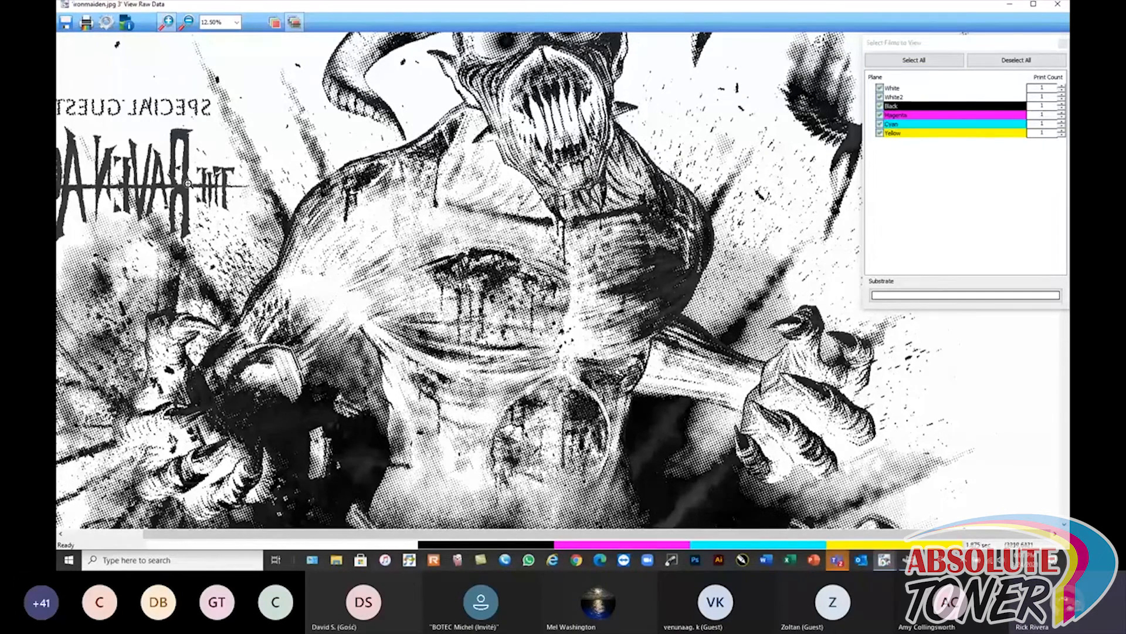
pyautogui.moveTo(193, 105); pyautogui.dragTo(563, 338)
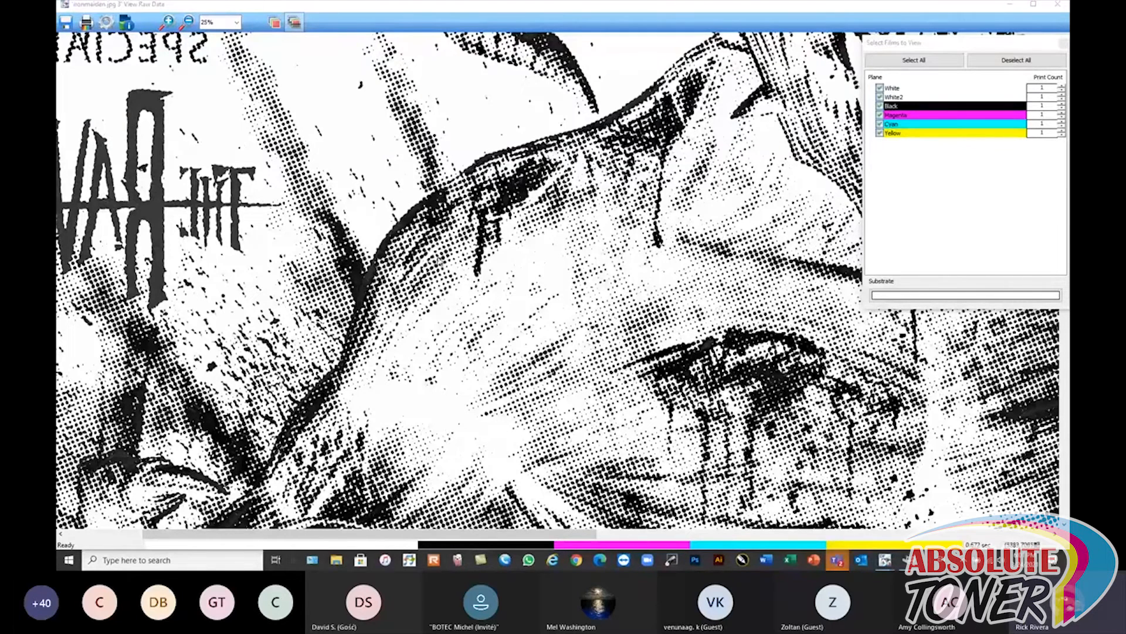
pyautogui.click(1057, 4)
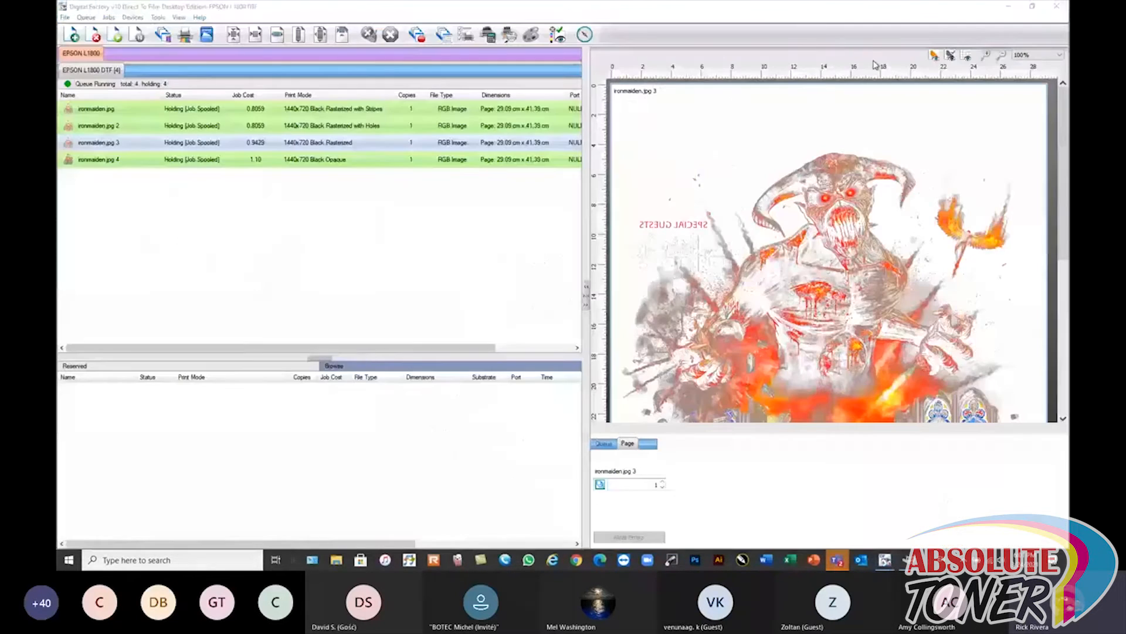
pyautogui.moveTo(378, 151)
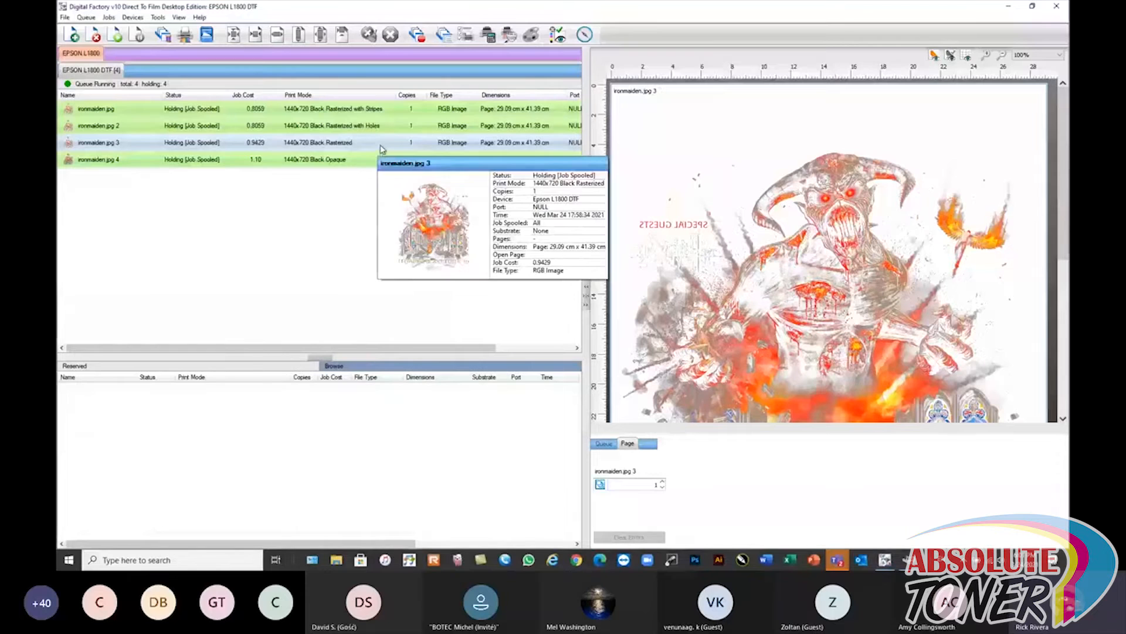
# - View the raw data of ironmaiden.jpg 2 (Black Rasterized with Holes) in the dark contrast view
pyautogui.click(335, 131)
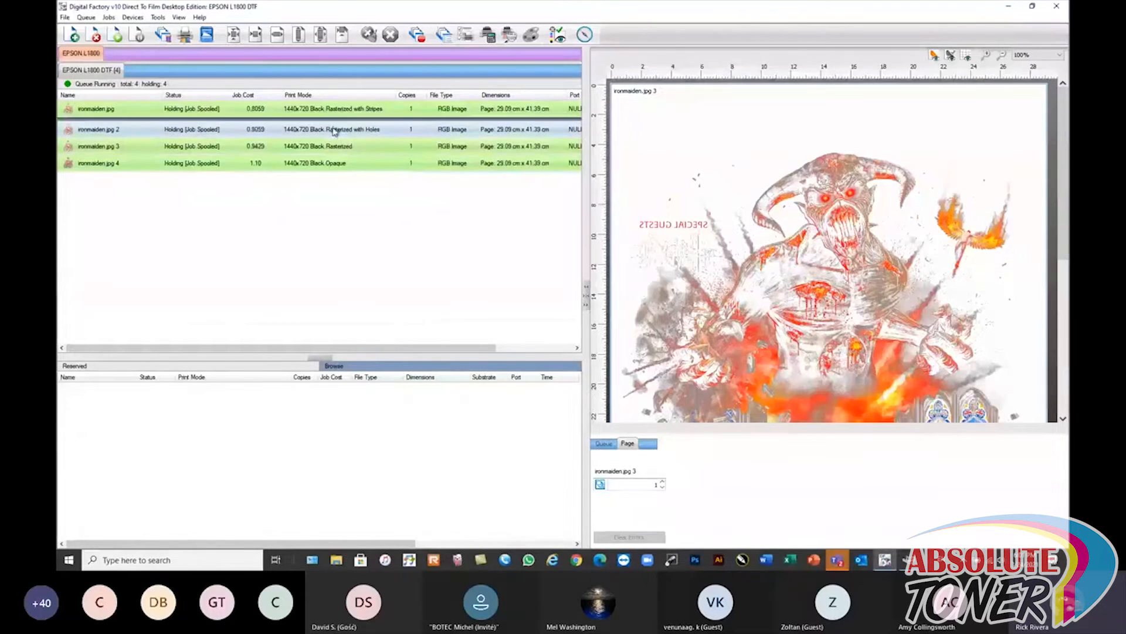
pyautogui.moveTo(333, 129); pyautogui.dragTo(337, 129)
pyautogui.moveTo(342, 129)
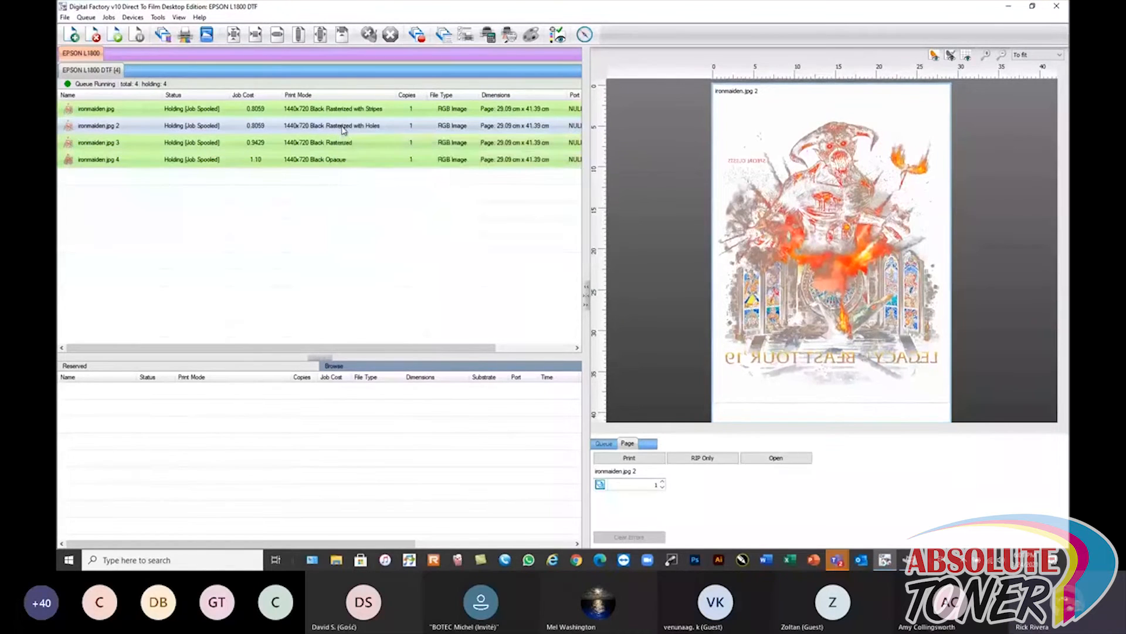
pyautogui.rightClick(343, 128)
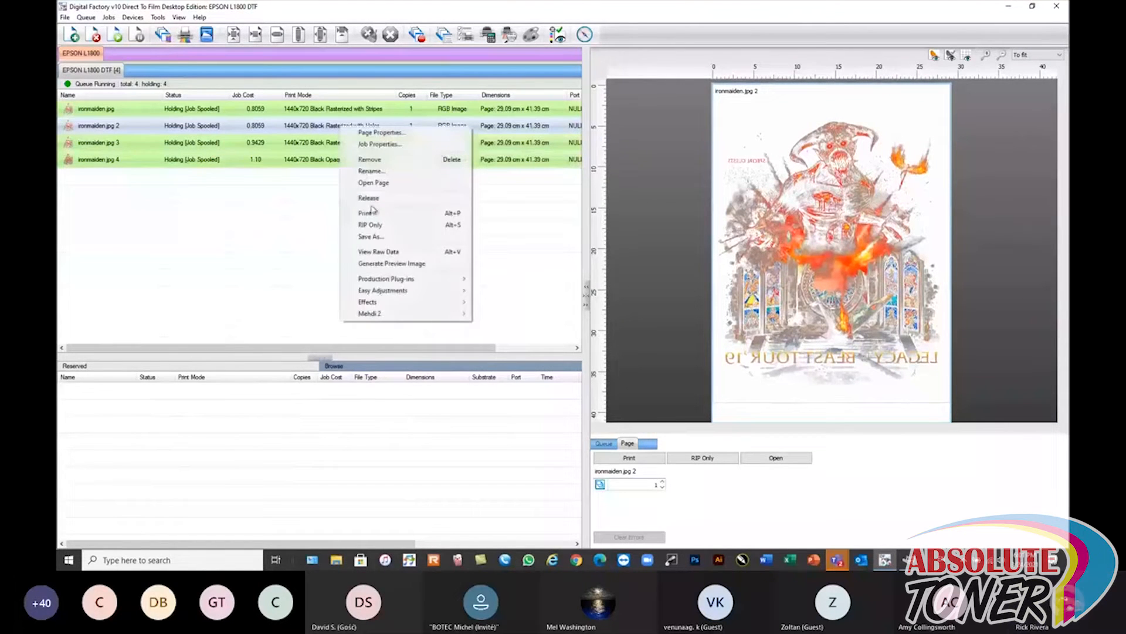
pyautogui.click(379, 251)
pyautogui.scroll(-5, 938, 446)
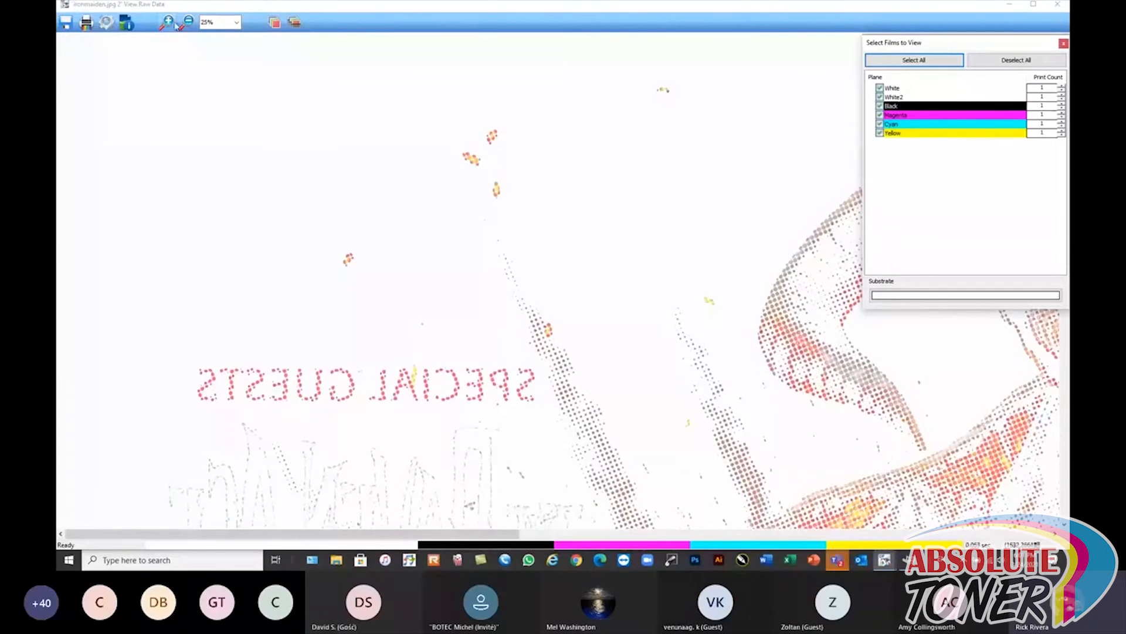
pyautogui.click(294, 23)
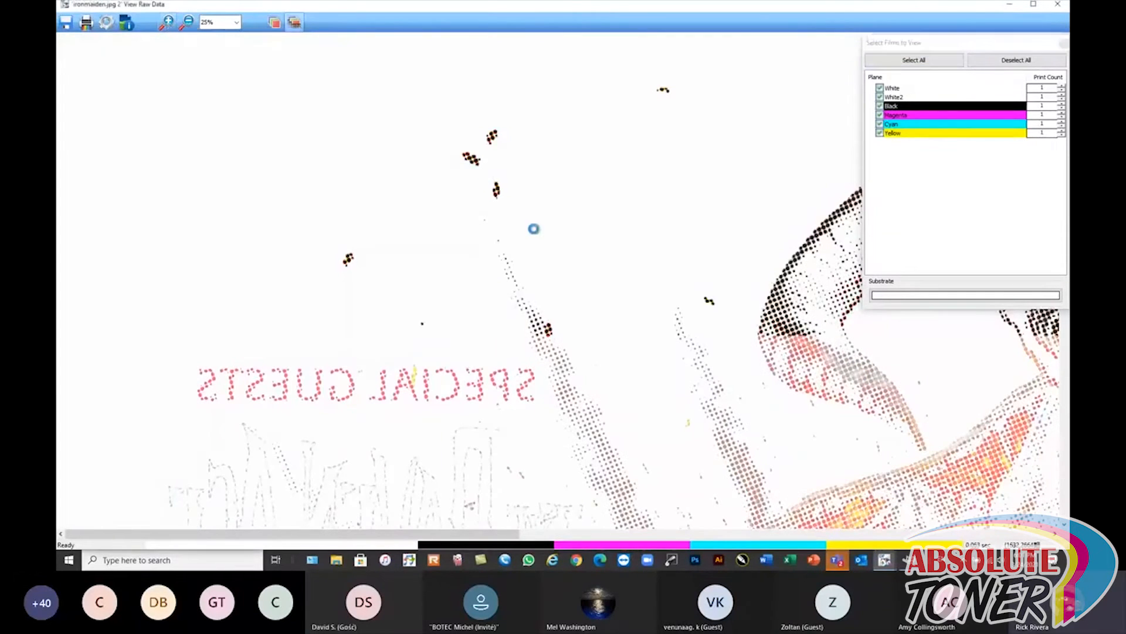
# - Inspect the halftone dots beside the figure's shoulder at 50%, view the whole artwork at 6.25%, and close the raw data viewer
pyautogui.click(187, 22)
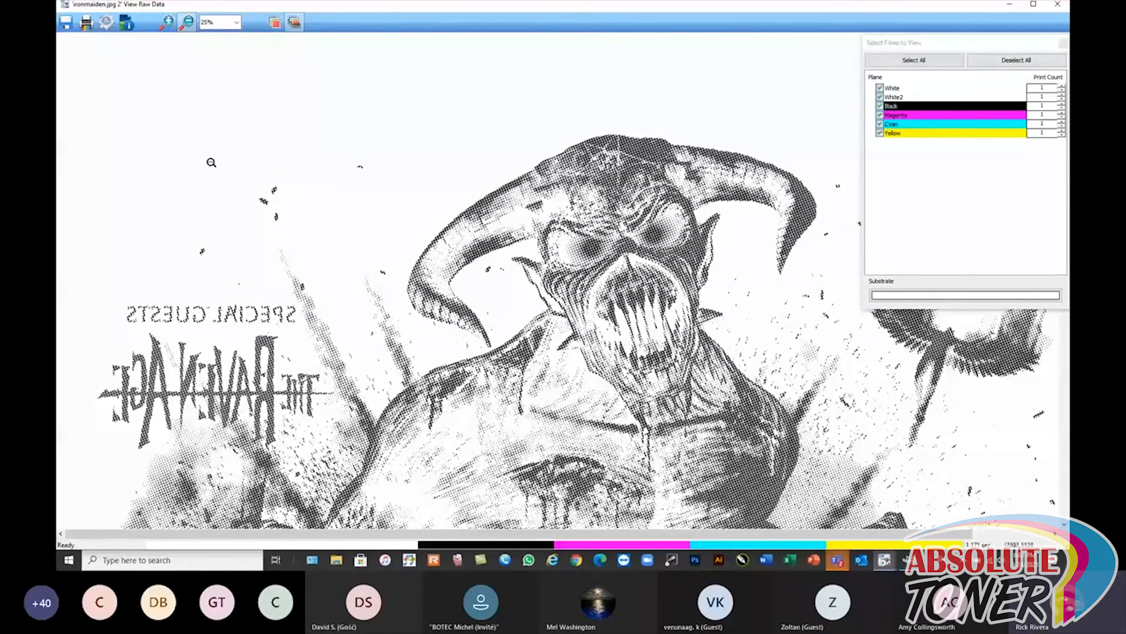
pyautogui.click(165, 26)
pyautogui.moveTo(804, 414); pyautogui.dragTo(932, 524)
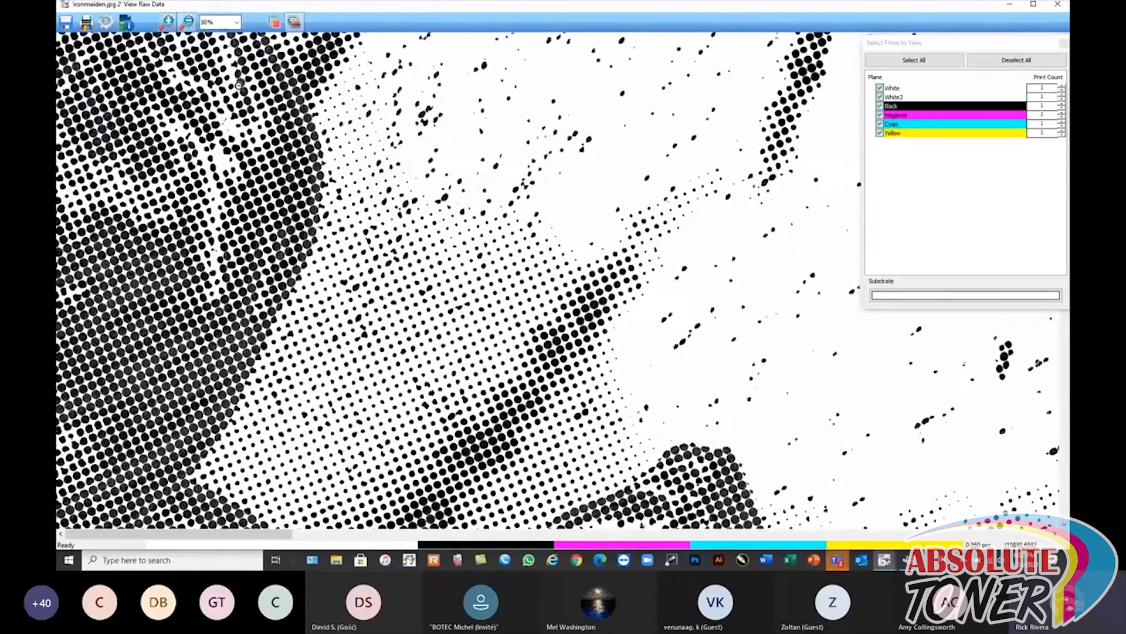
pyautogui.click(187, 22)
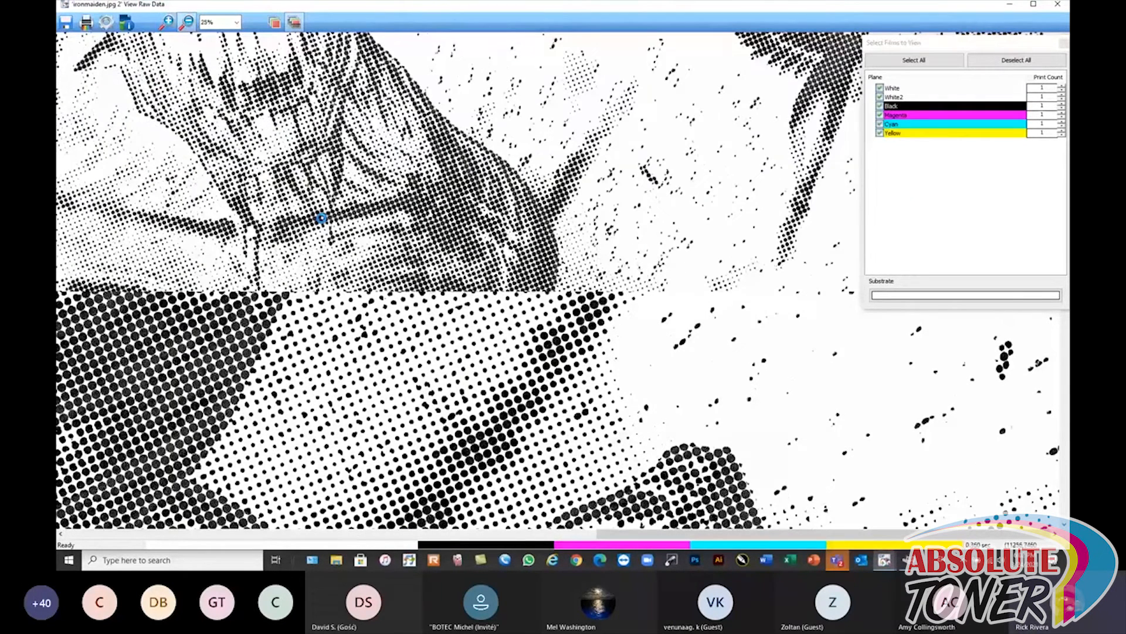
pyautogui.click(321, 219)
pyautogui.click(321, 218)
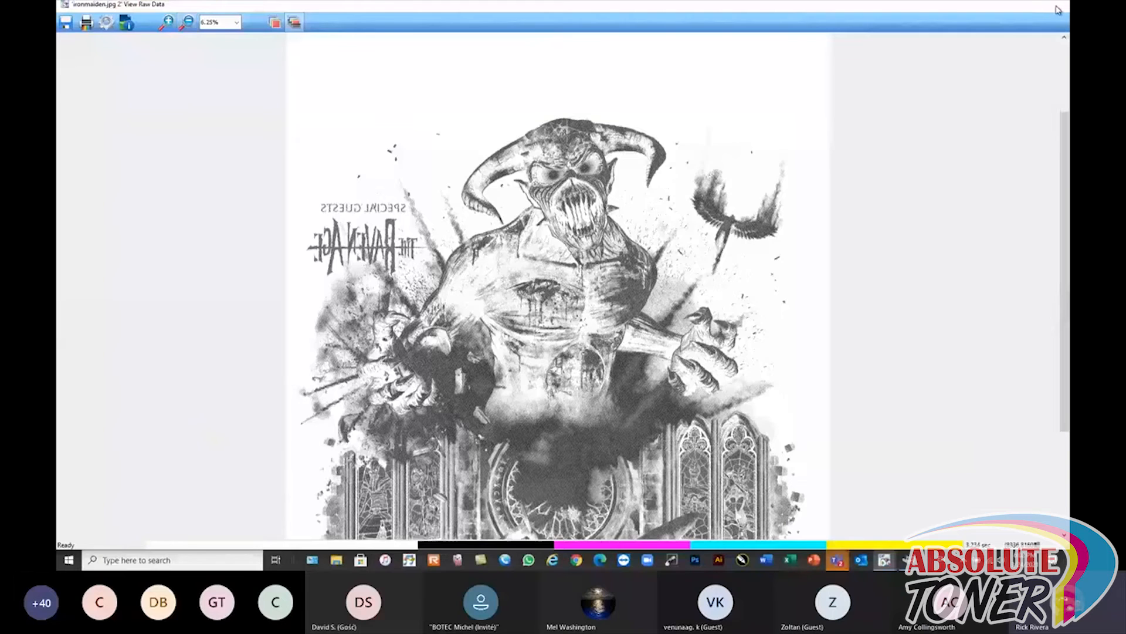
pyautogui.click(1058, 8)
# - Examine the raw data of ironmaiden.jpg (Black Rasterized with Stripes) in the dark contrast view at 12.50%, and close the viewer
pyautogui.rightClick(279, 109)
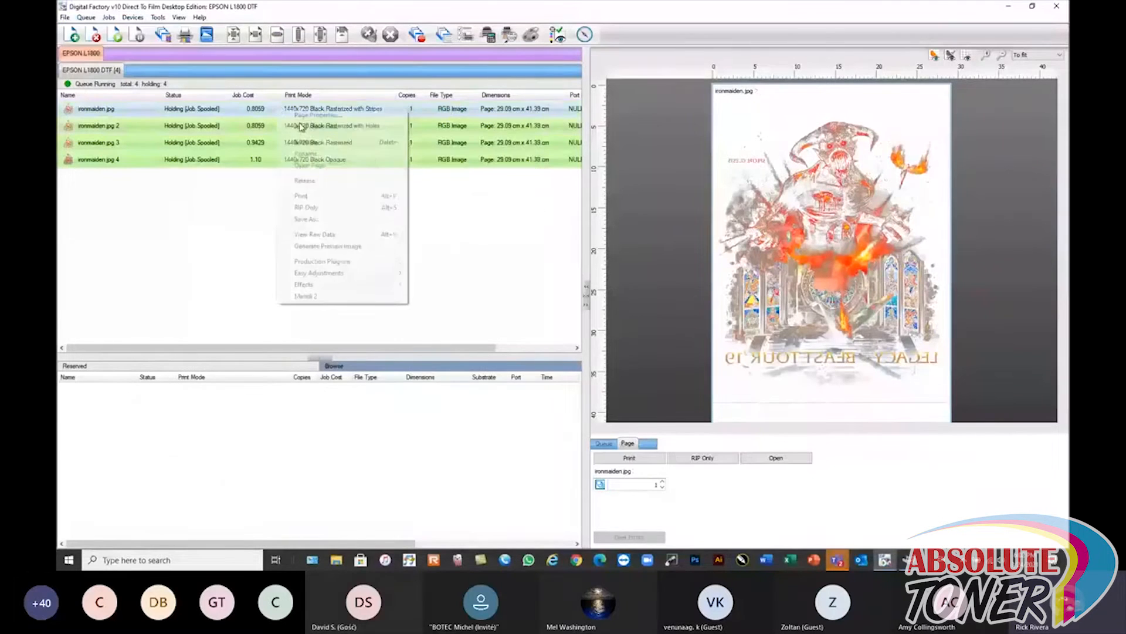
pyautogui.click(329, 235)
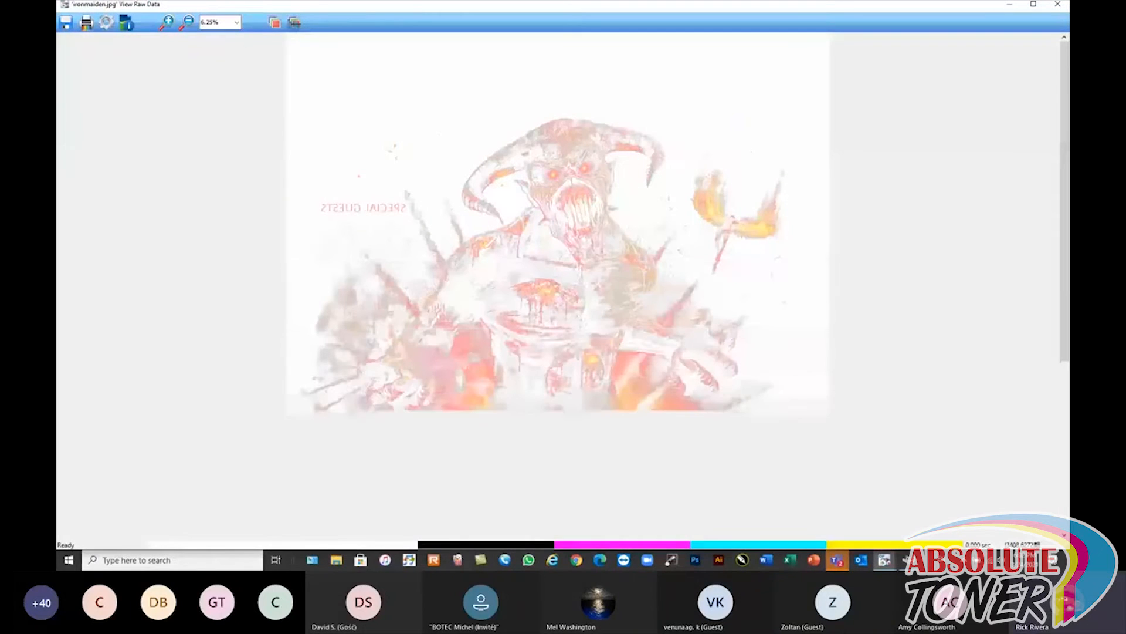
pyautogui.click(295, 23)
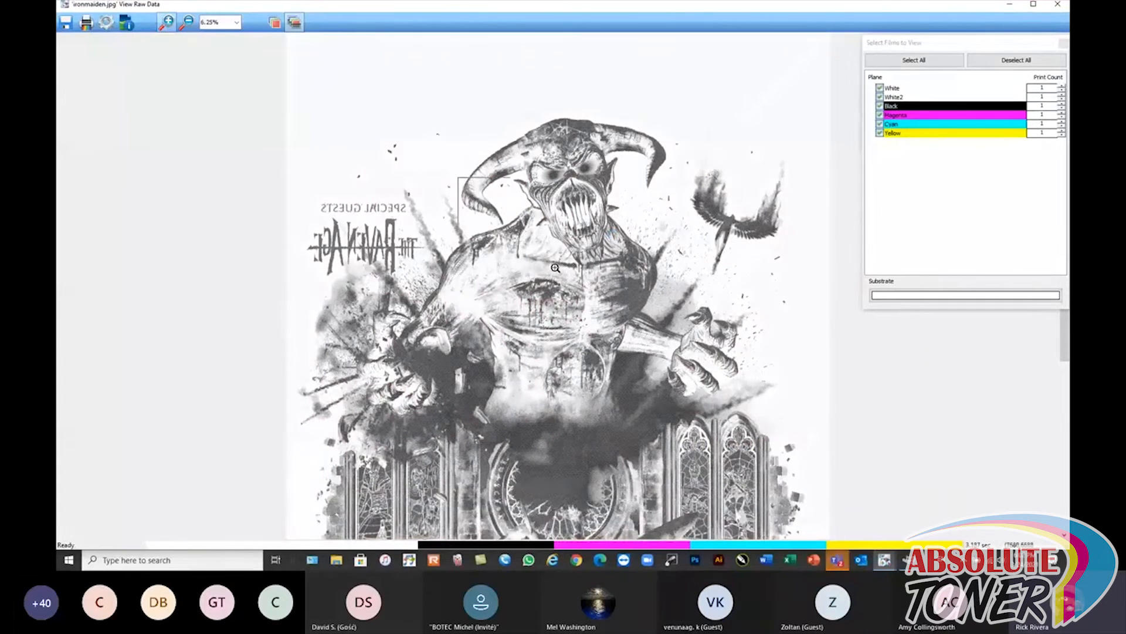
pyautogui.click(166, 23)
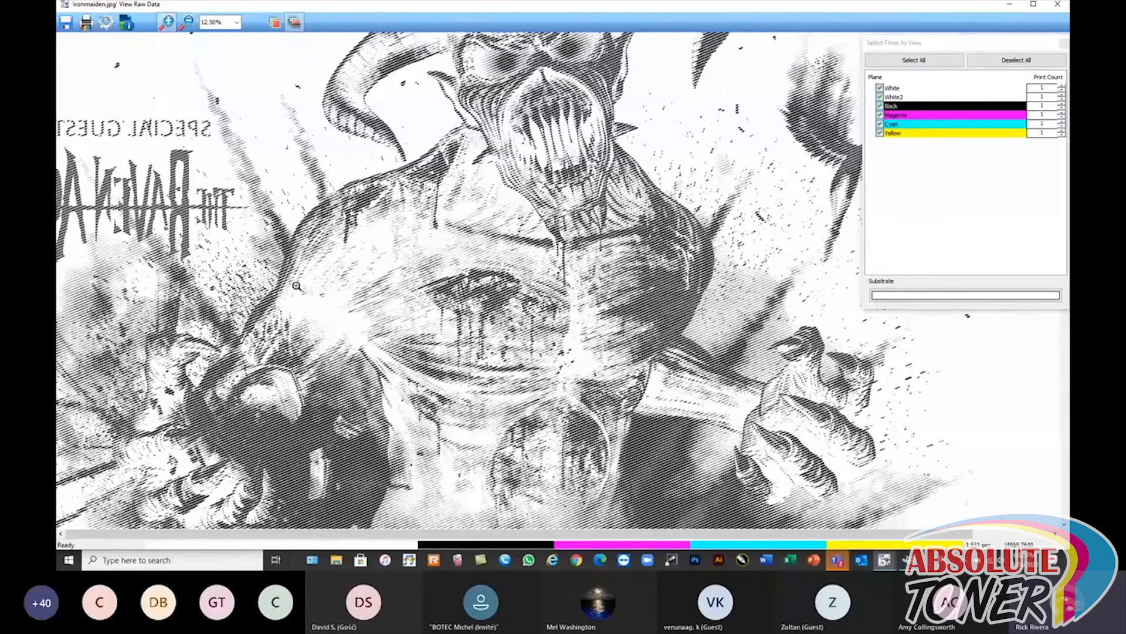
pyautogui.click(1058, 7)
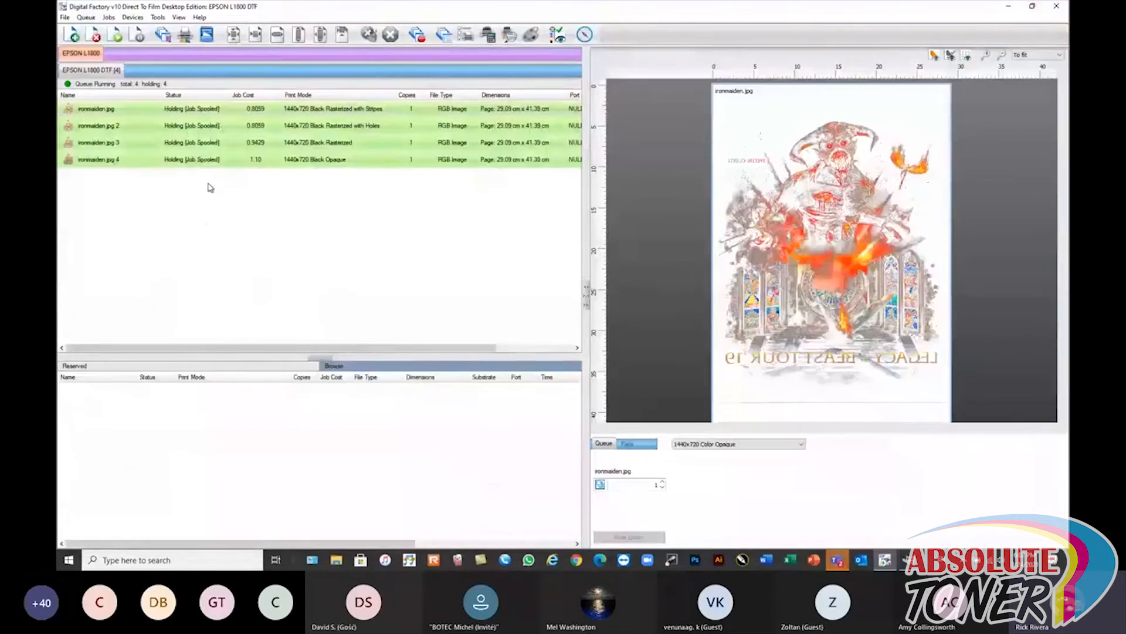
# - Reopen the spooled pages of all four ironmaiden.jpg jobs so their settings can be edited again
pyautogui.moveTo(245, 187); pyautogui.dragTo(128, 109)
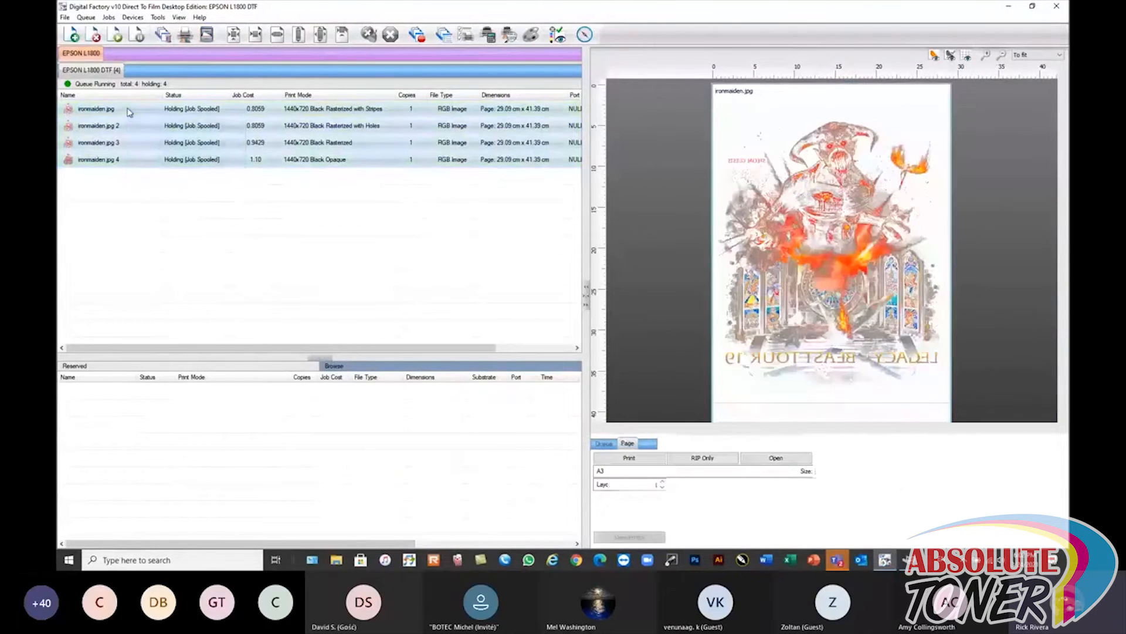
pyautogui.rightClick(145, 142)
pyautogui.click(170, 157)
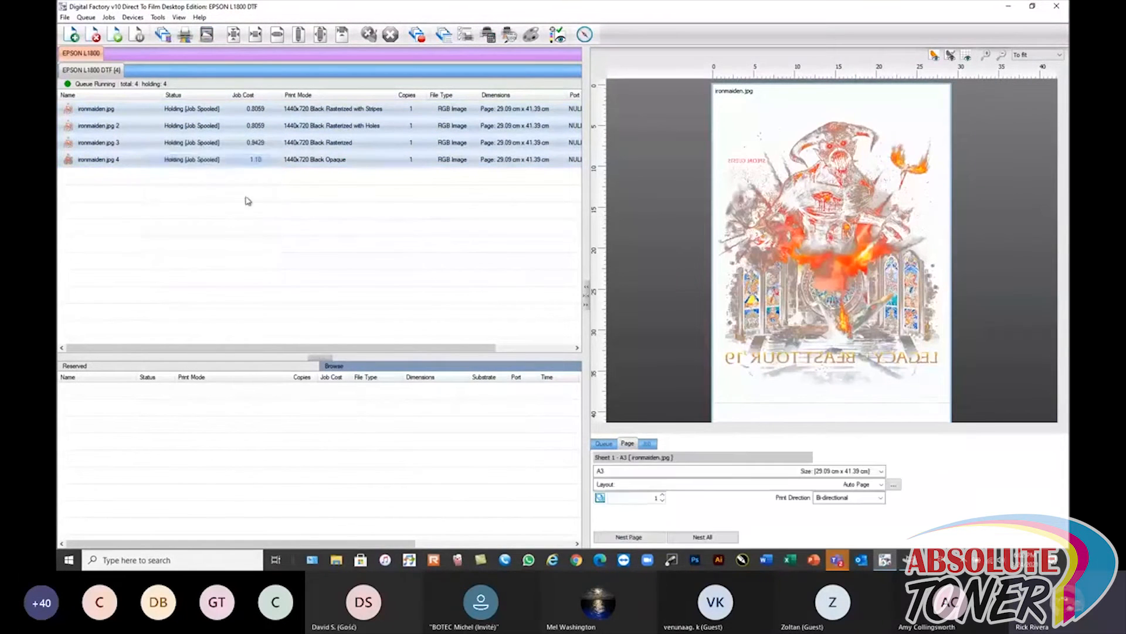
pyautogui.click(211, 113)
pyautogui.rightClick(212, 114)
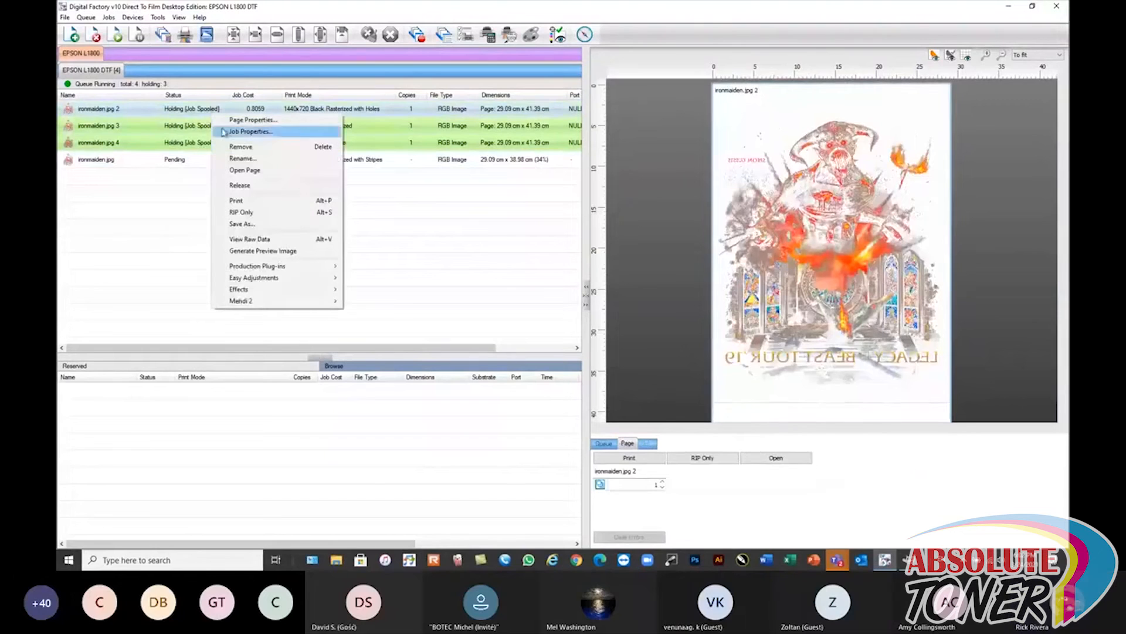
pyautogui.click(229, 165)
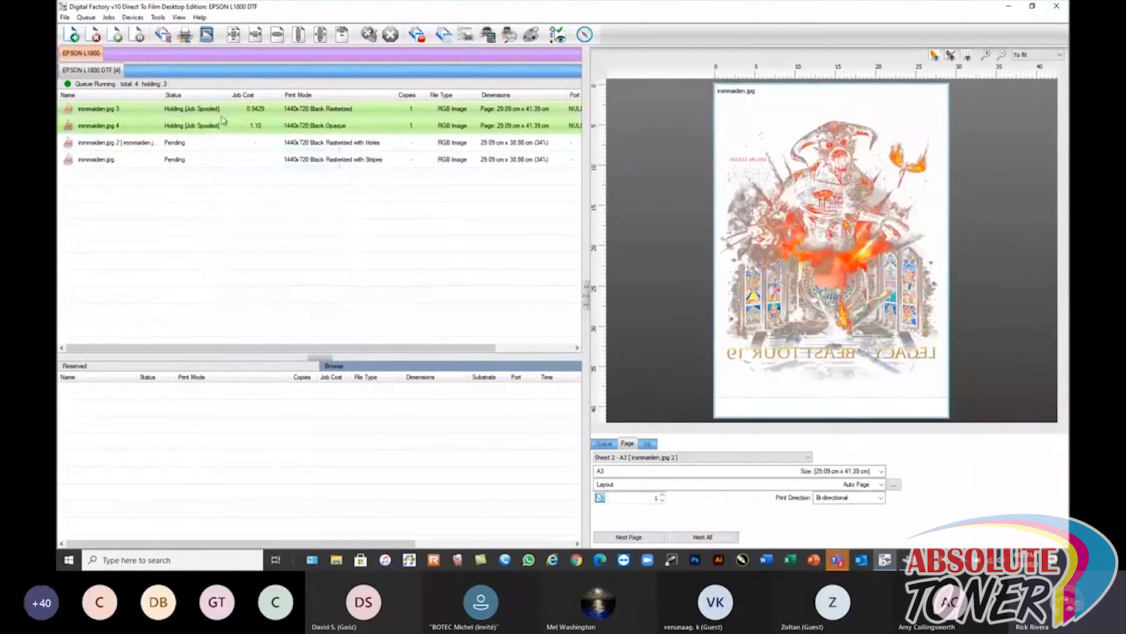
pyautogui.rightClick(223, 113)
pyautogui.click(230, 166)
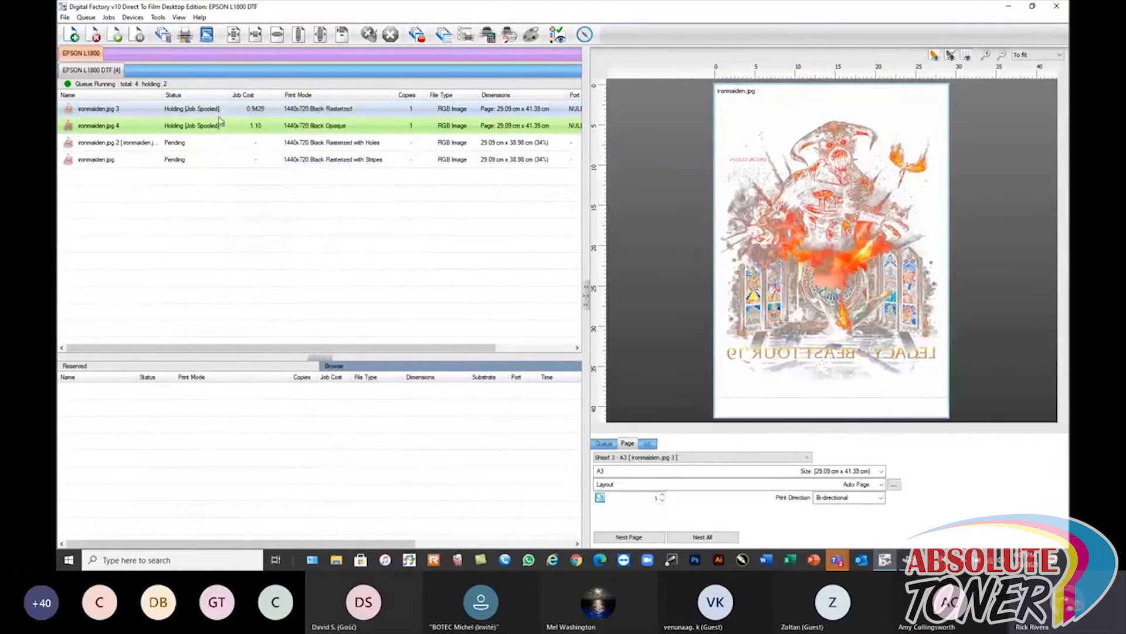
pyautogui.rightClick(216, 147)
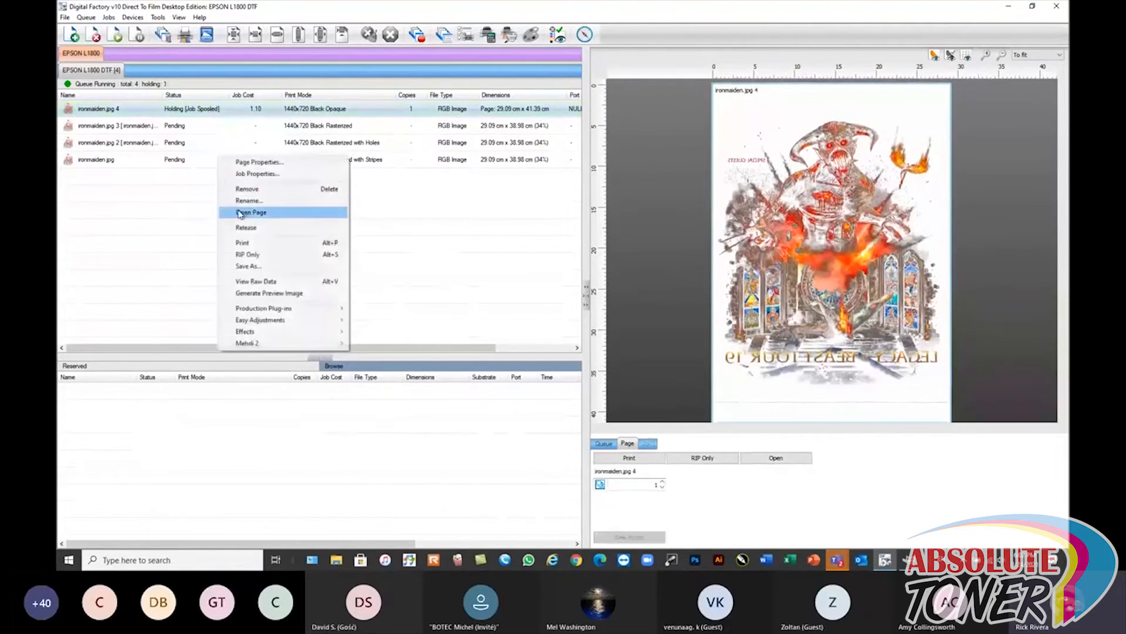
pyautogui.click(285, 214)
# - Open the job properties of ironmaiden.jpg 3 and review the color layer's white underbase and Knock Me Black Out processing options
pyautogui.click(182, 126)
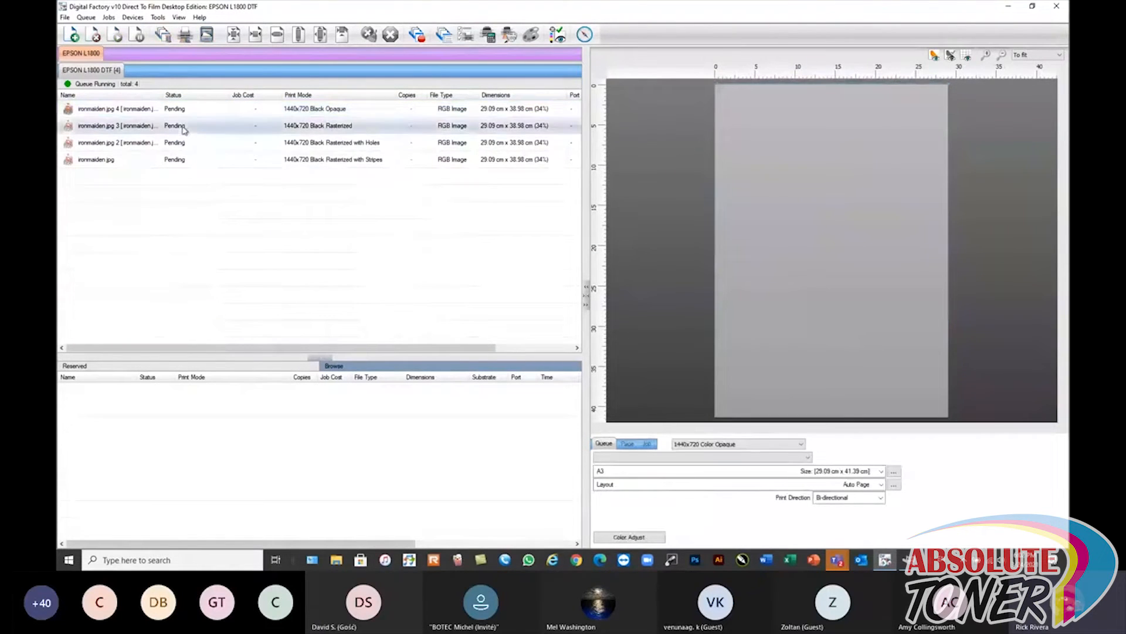
pyautogui.doubleClick(182, 125)
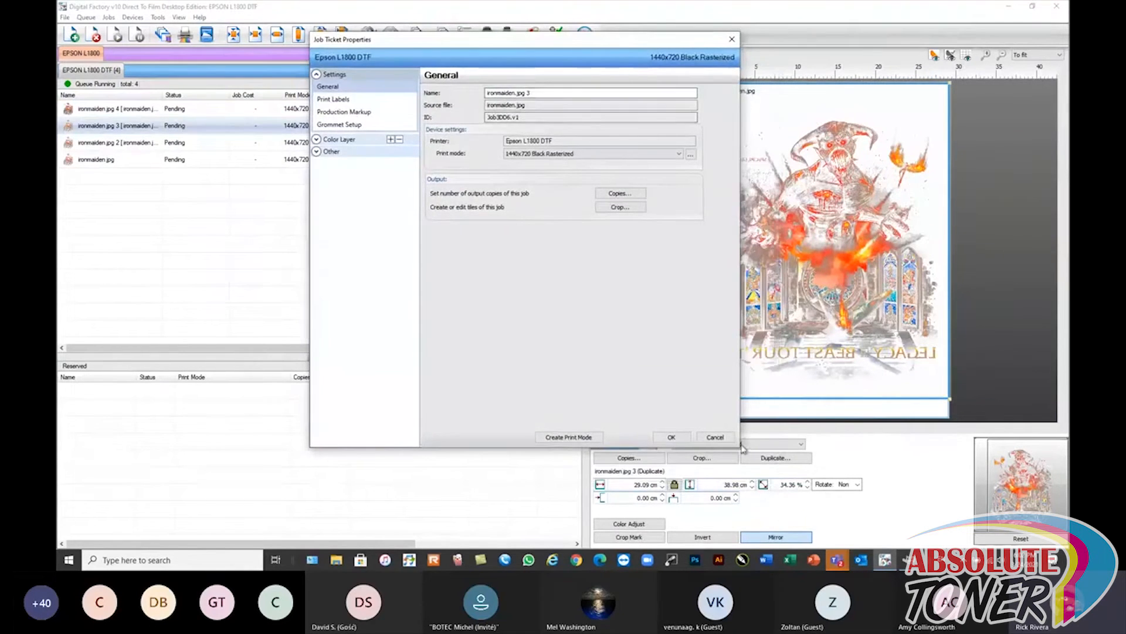
pyautogui.click(329, 141)
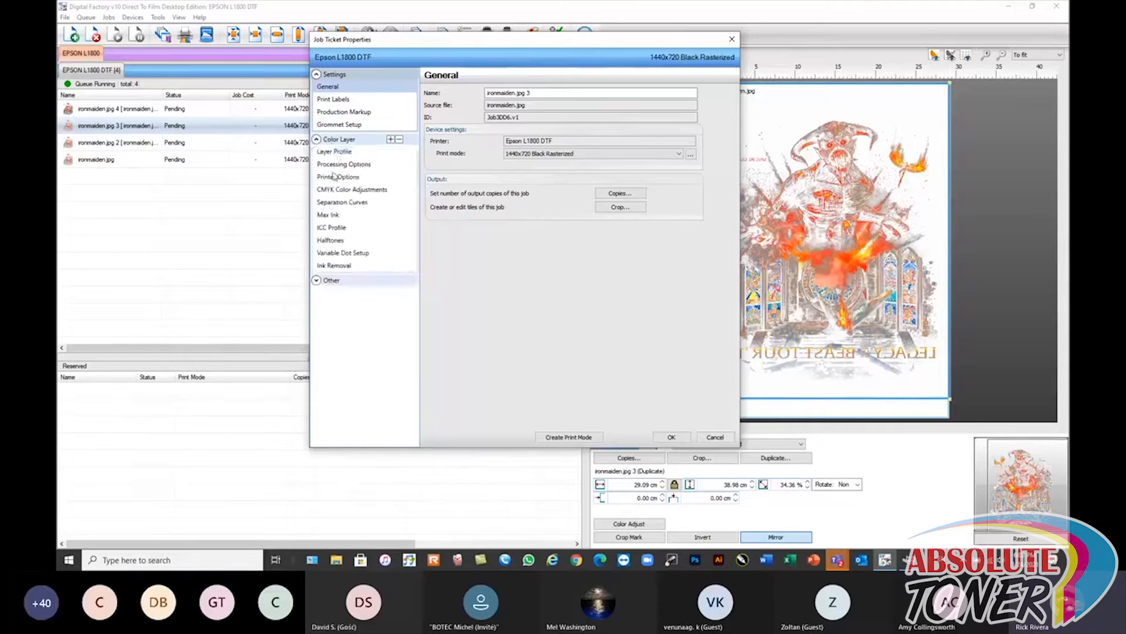
pyautogui.click(338, 169)
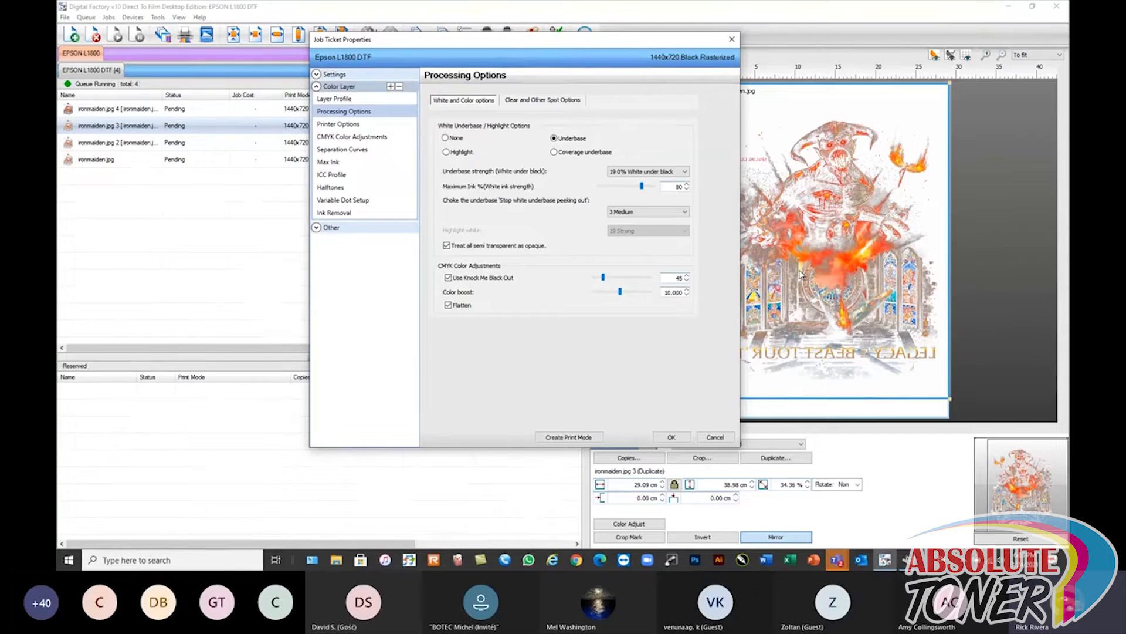
# - Turn High Speed off in the color layer's printer options for ironmaiden.jpg 3
pyautogui.click(339, 125)
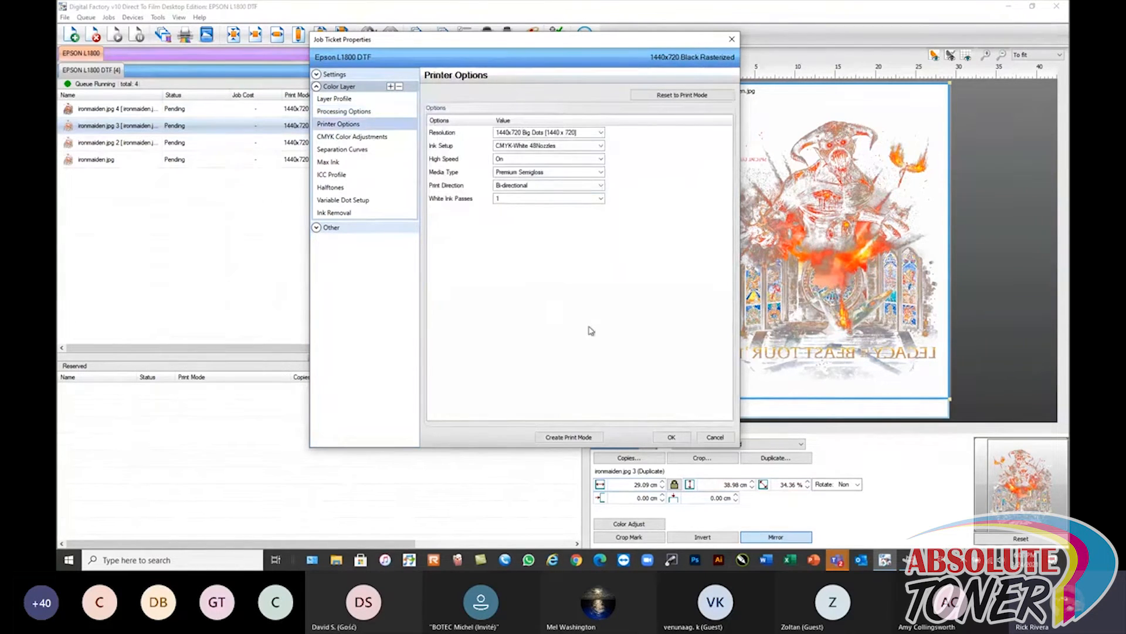
pyautogui.click(545, 159)
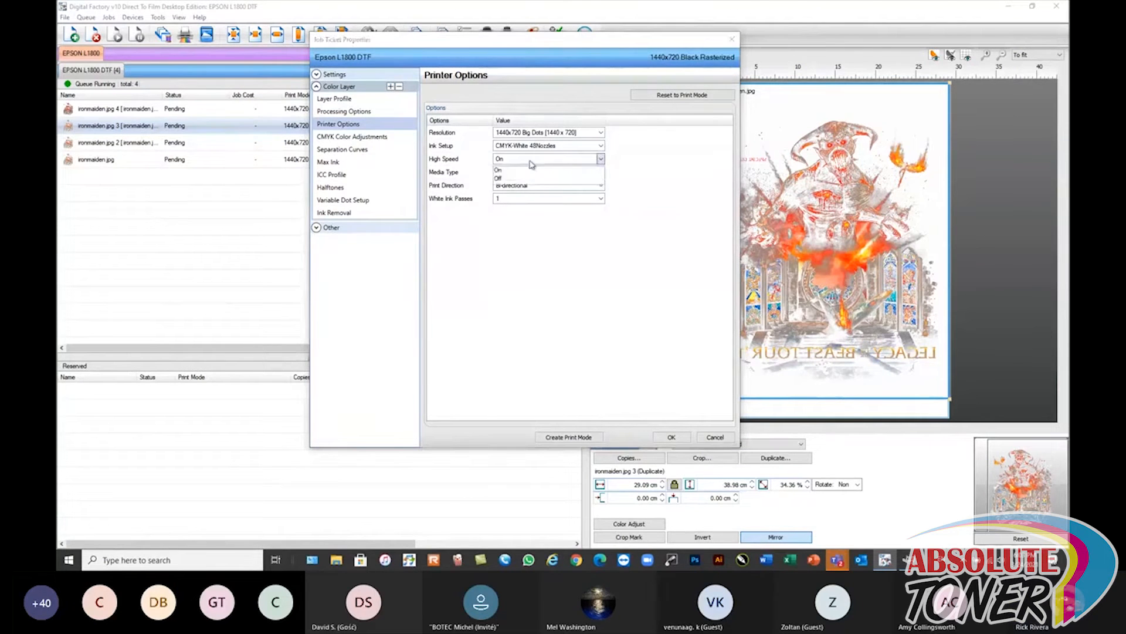
pyautogui.click(507, 180)
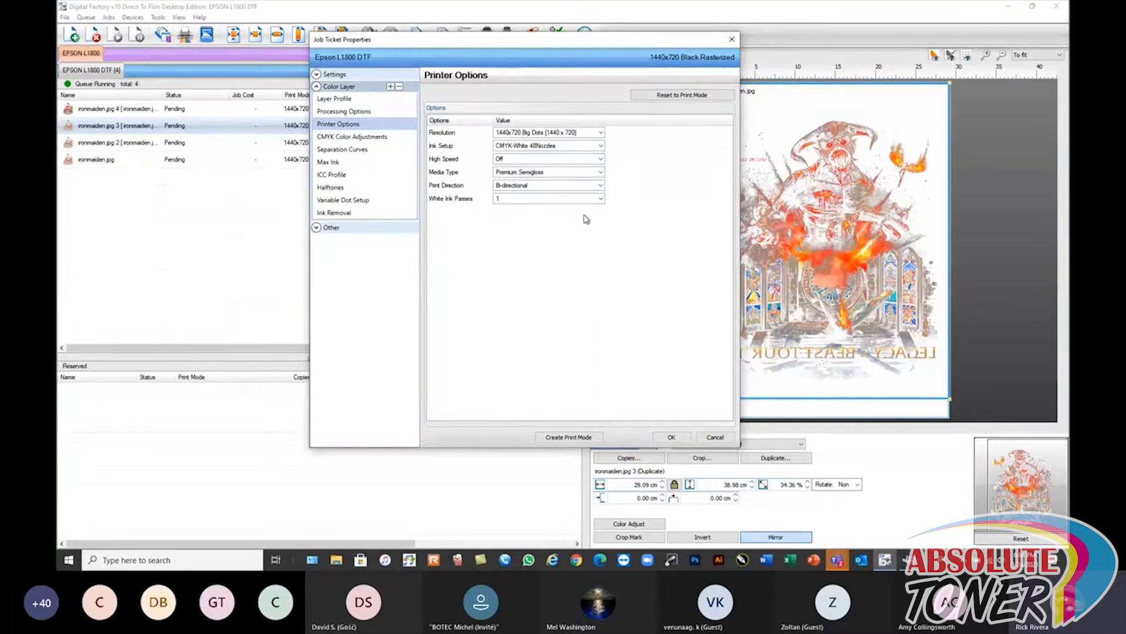
# - Review the CMYK color adjustment curves, the halftone settings and the ink removal settings of ironmaiden.jpg 3
pyautogui.click(345, 139)
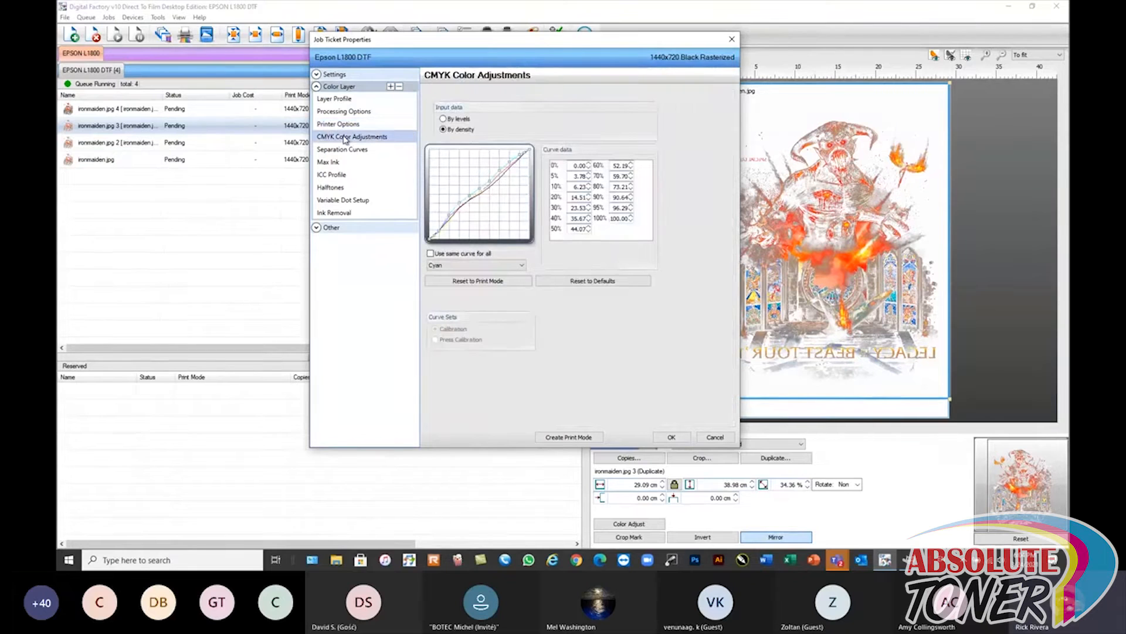
pyautogui.click(332, 188)
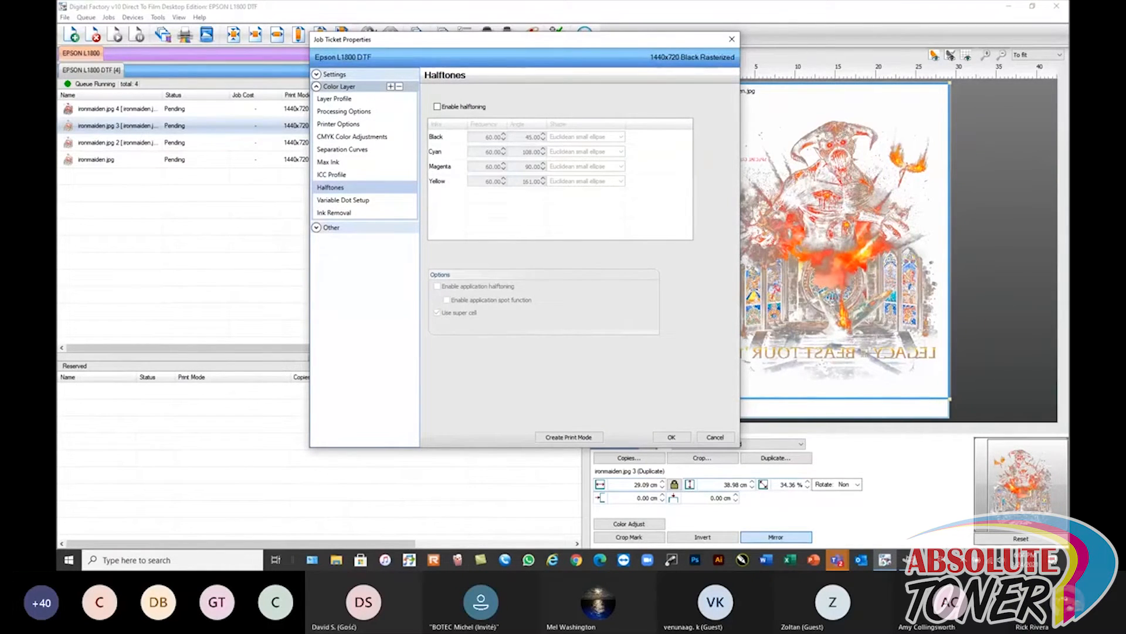
pyautogui.click(344, 214)
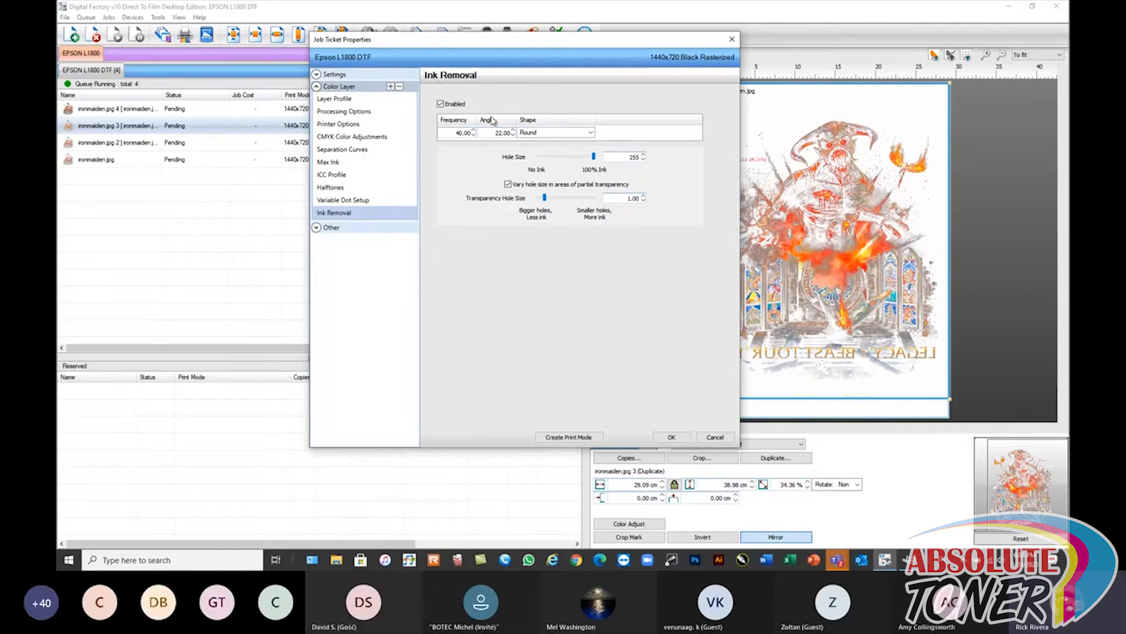
# - Move the job properties window off the queue and look through the hole shapes offered for ink removal
pyautogui.moveTo(562, 44); pyautogui.dragTo(594, 58)
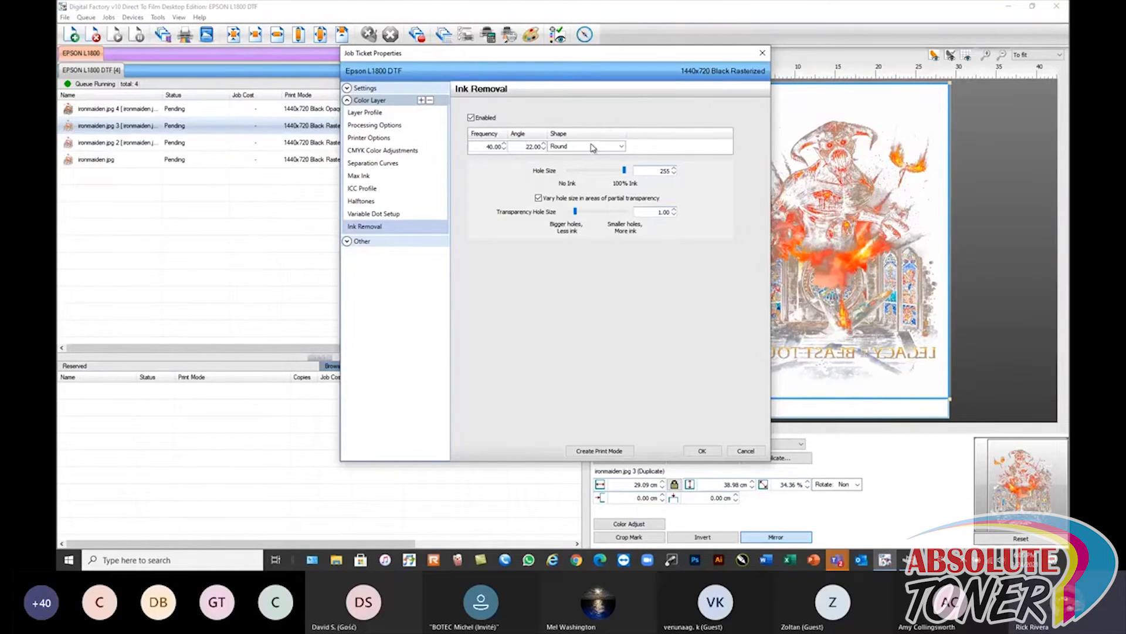
pyautogui.click(619, 148)
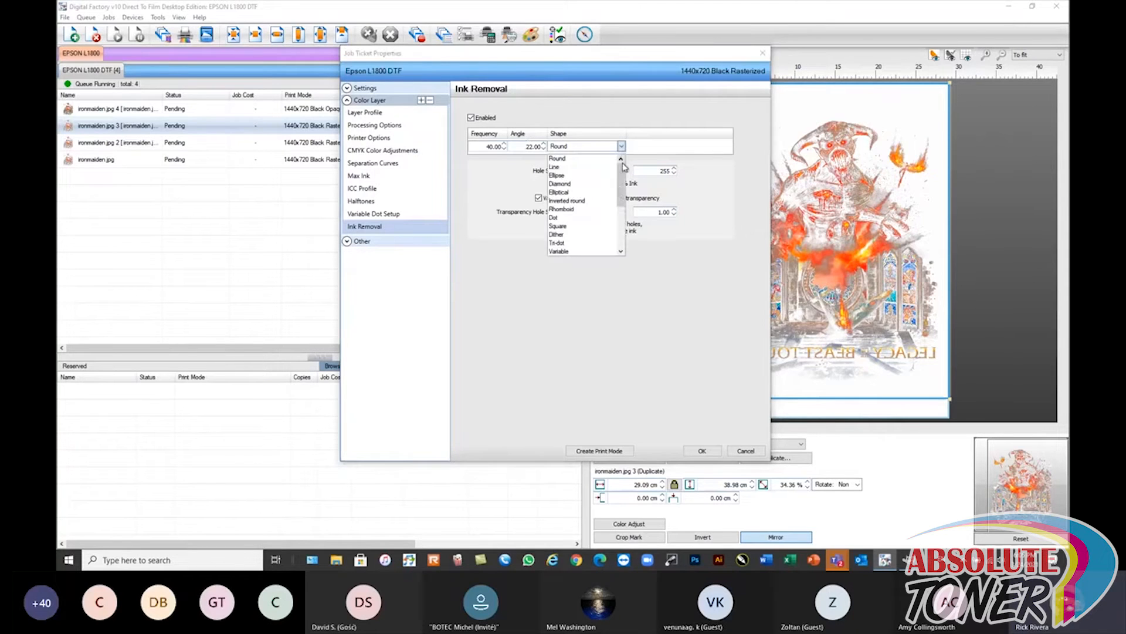
pyautogui.moveTo(620, 176)
pyautogui.mouseDown()
pyautogui.moveTo(620, 224)
pyautogui.moveTo(628, 175)
pyautogui.mouseUp()
pyautogui.moveTo(621, 189); pyautogui.dragTo(622, 217)
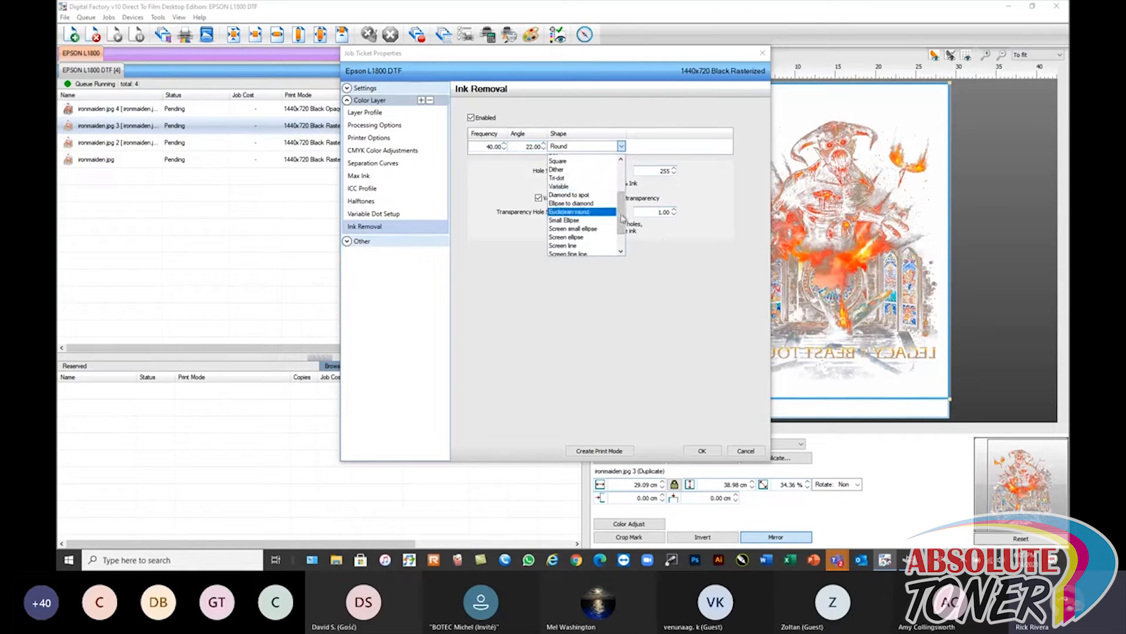
# - Look through the available Ink Removal shapes for the Black Rasterized job, keep Round, and leave its properties without saving
pyautogui.scroll(-1, 620, 210)
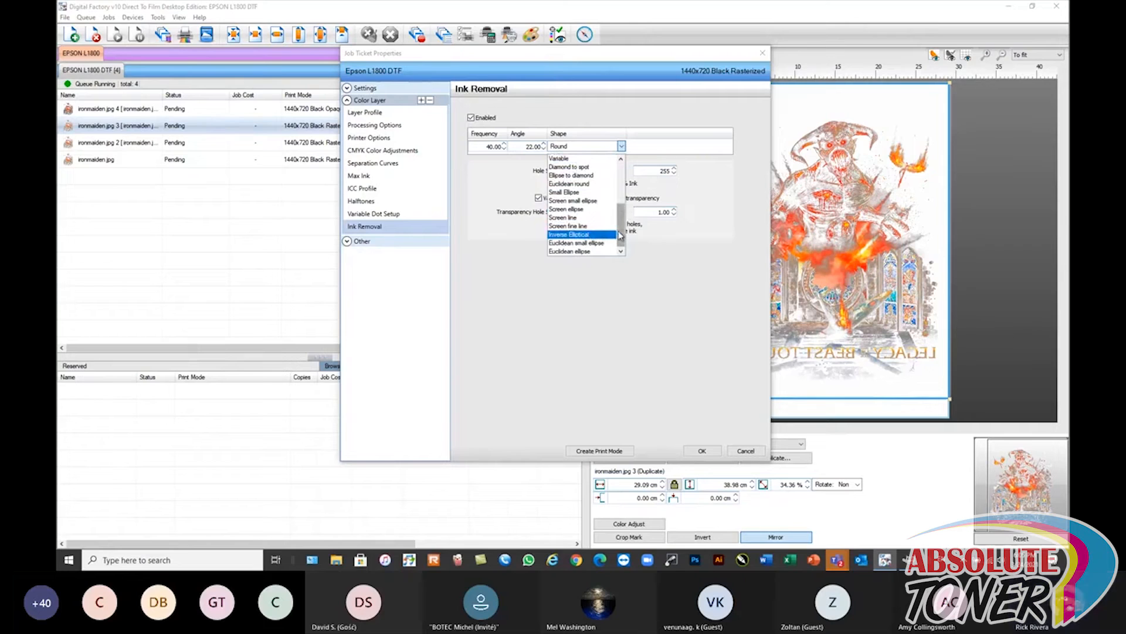
pyautogui.moveTo(621, 238); pyautogui.dragTo(625, 210)
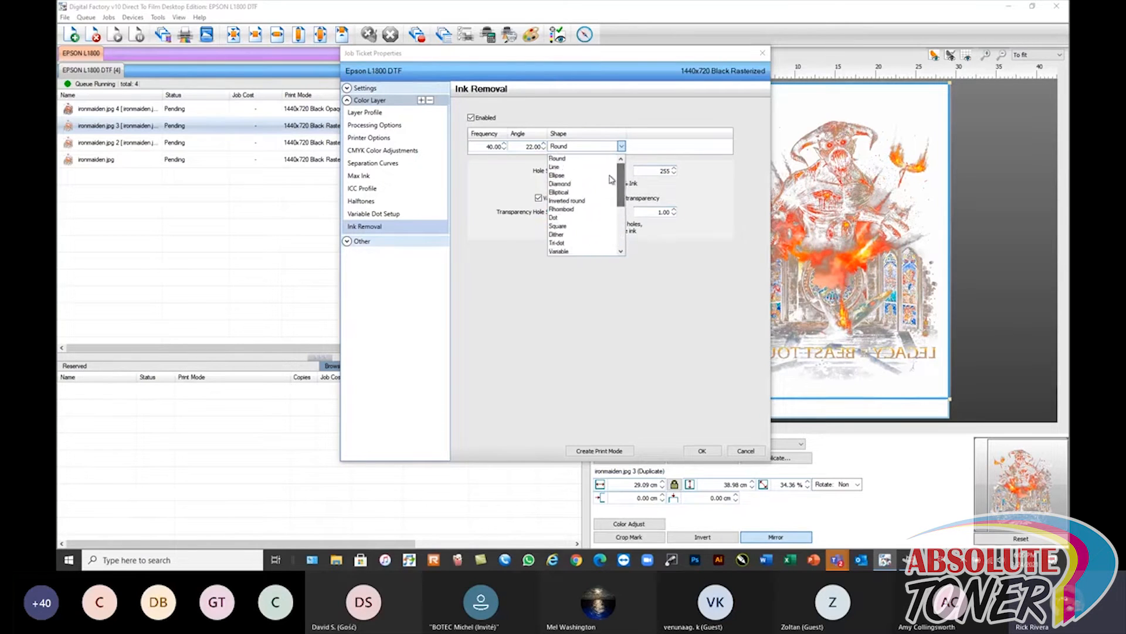
pyautogui.click(579, 161)
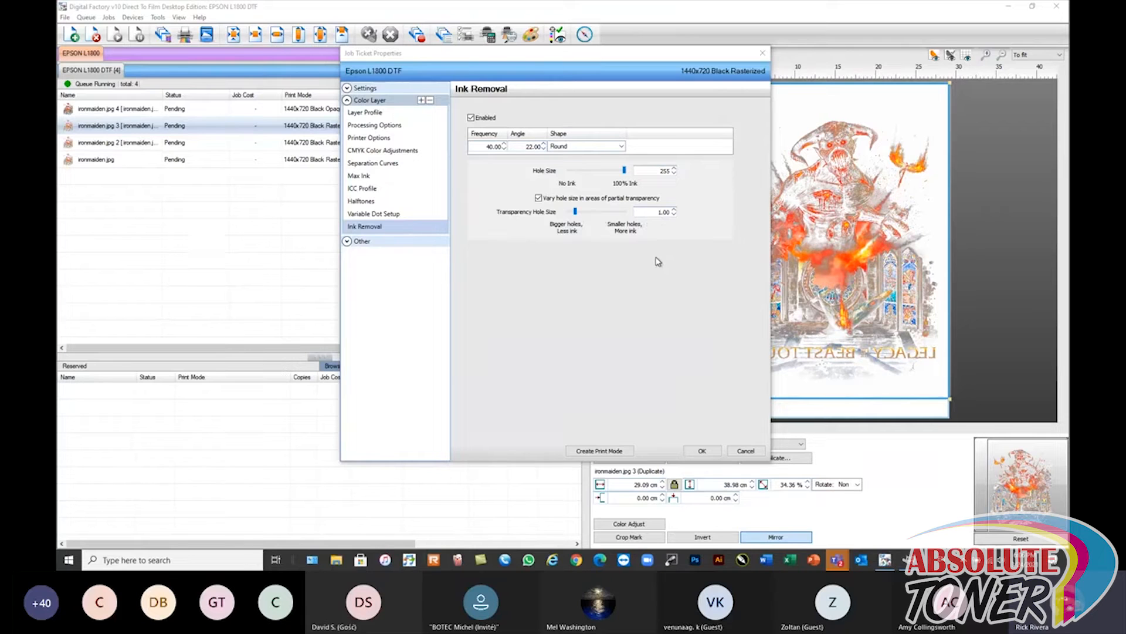
pyautogui.click(746, 451)
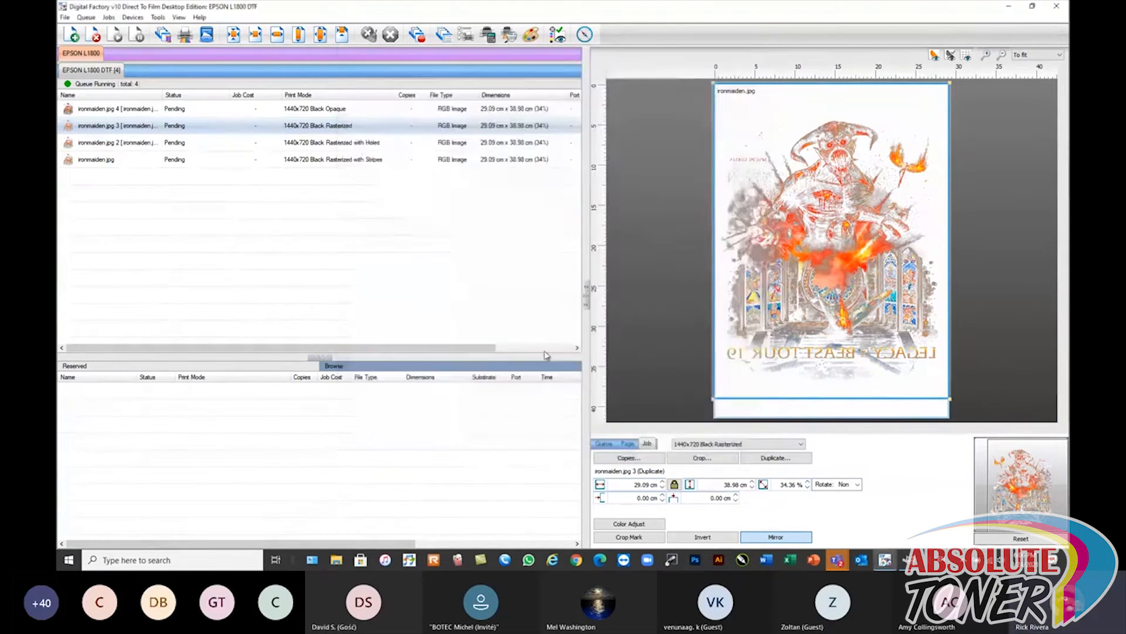
# - Inspect the color layer's Ink Removal settings of the Black Rasterized with Holes job and leave its properties without saving
pyautogui.click(169, 148)
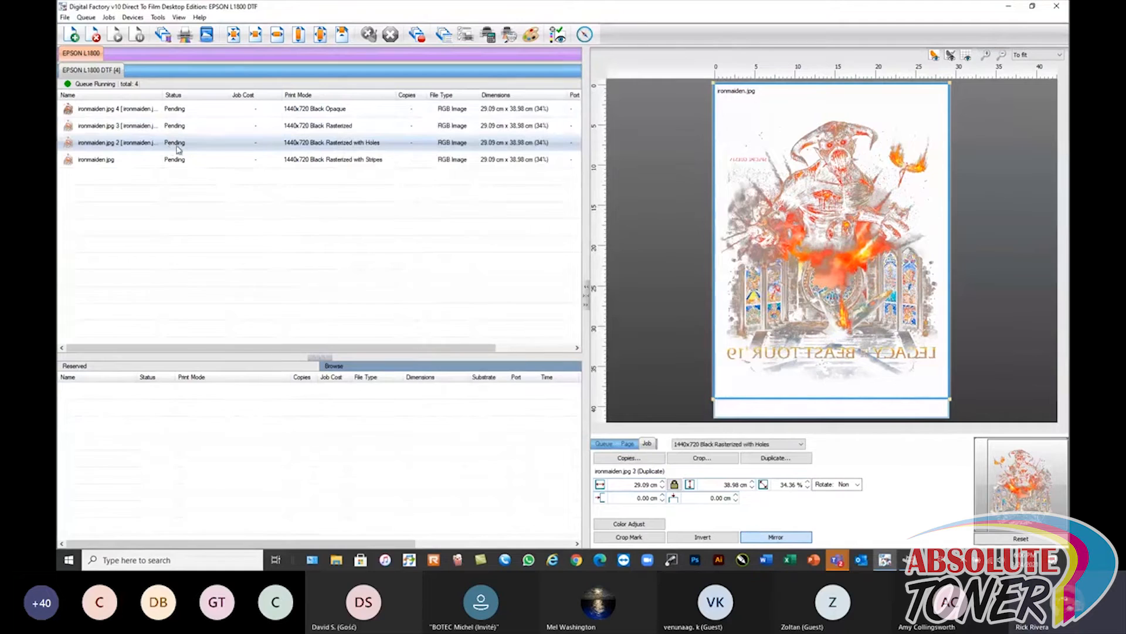
pyautogui.doubleClick(246, 144)
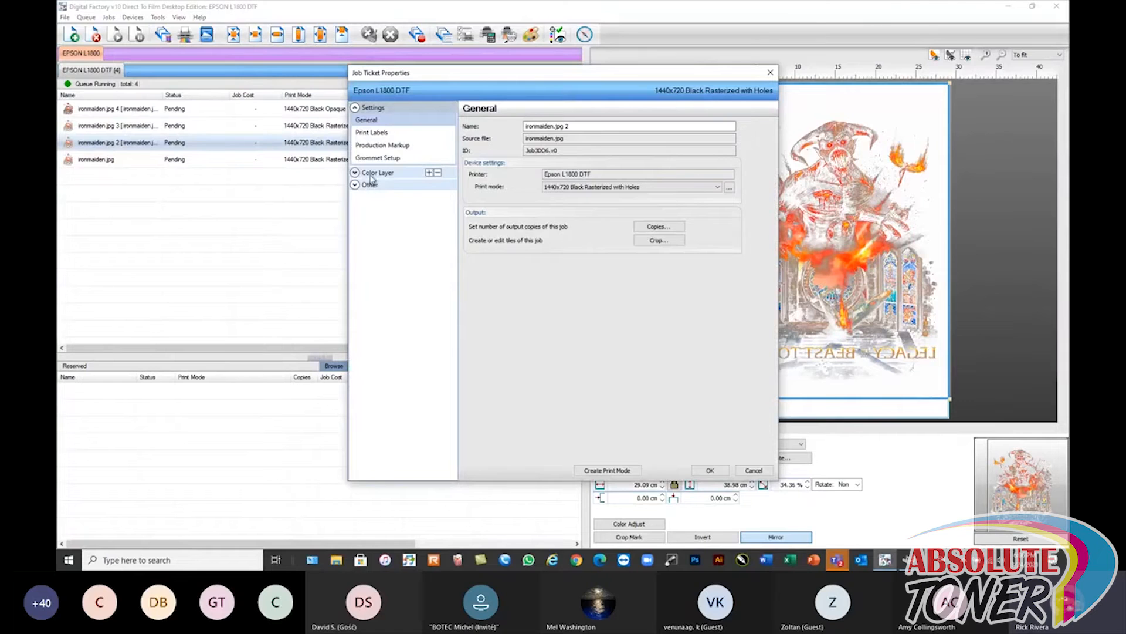
pyautogui.click(371, 173)
pyautogui.click(371, 300)
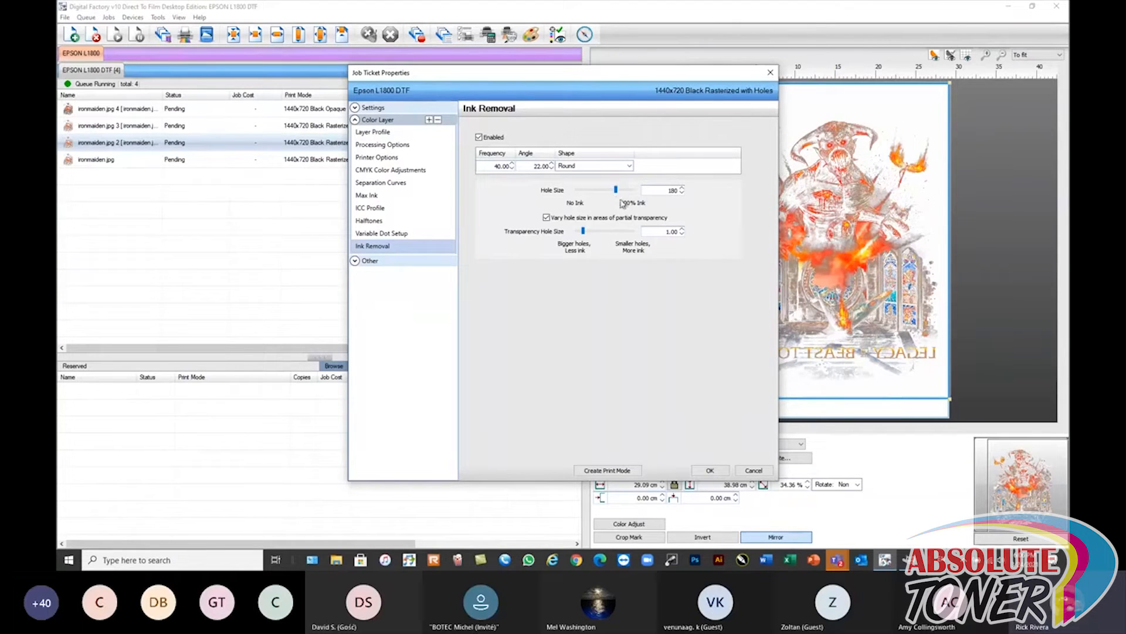
pyautogui.click(754, 471)
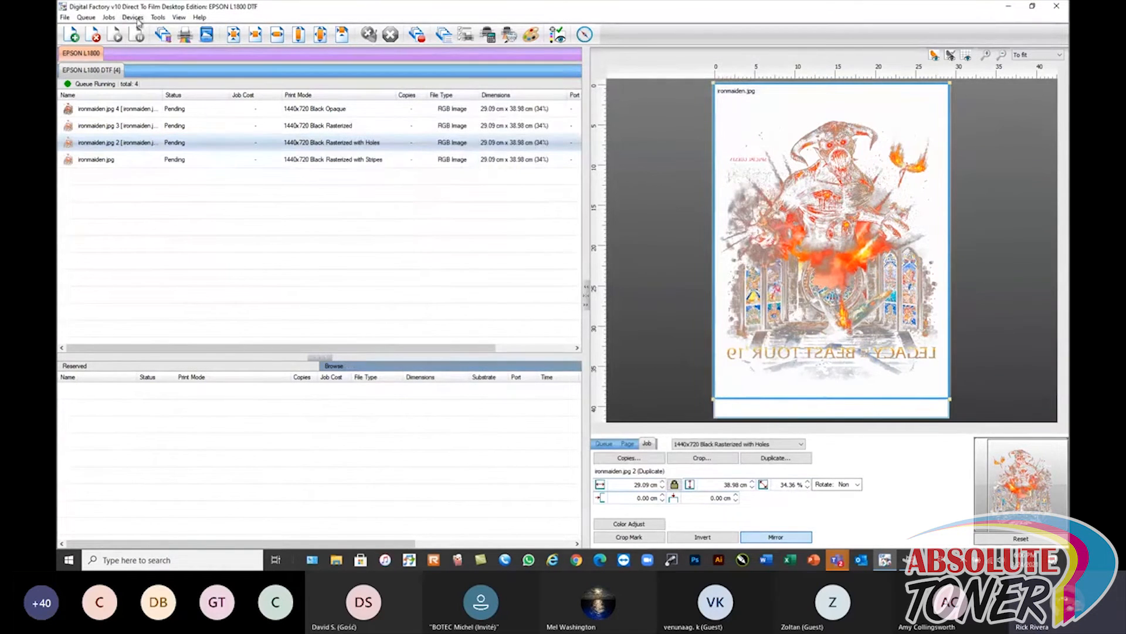
# - Remove the Stripes, Black Rasterized and Black Opaque jobs from the queue, keeping only the Black Rasterized with Holes job
pyautogui.moveTo(134, 144)
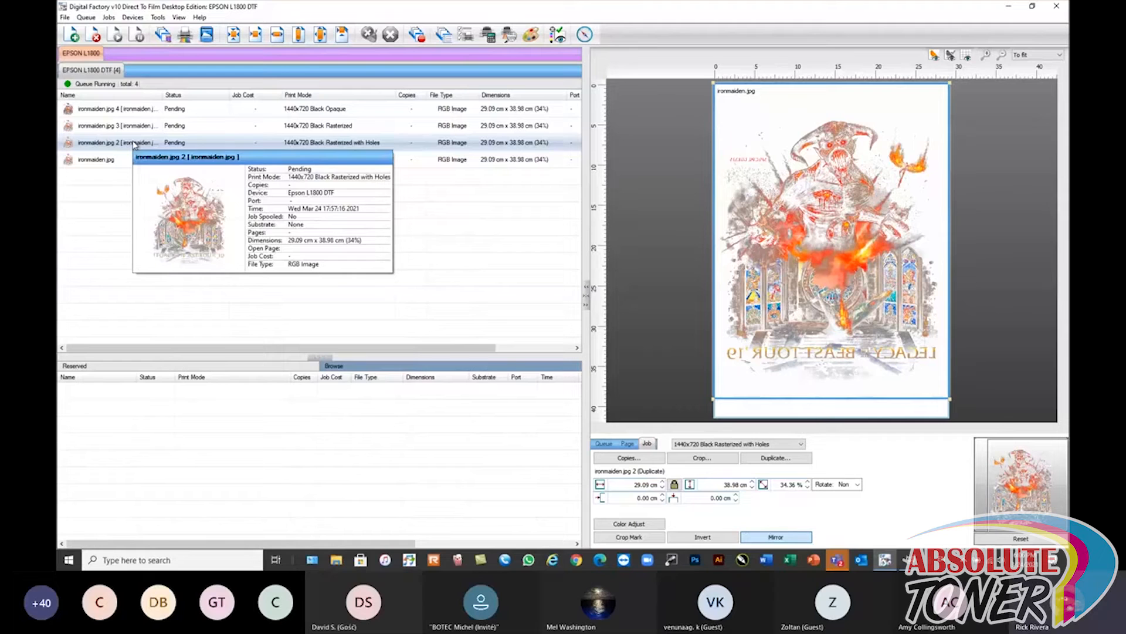
pyautogui.click(131, 157)
pyautogui.click(100, 40)
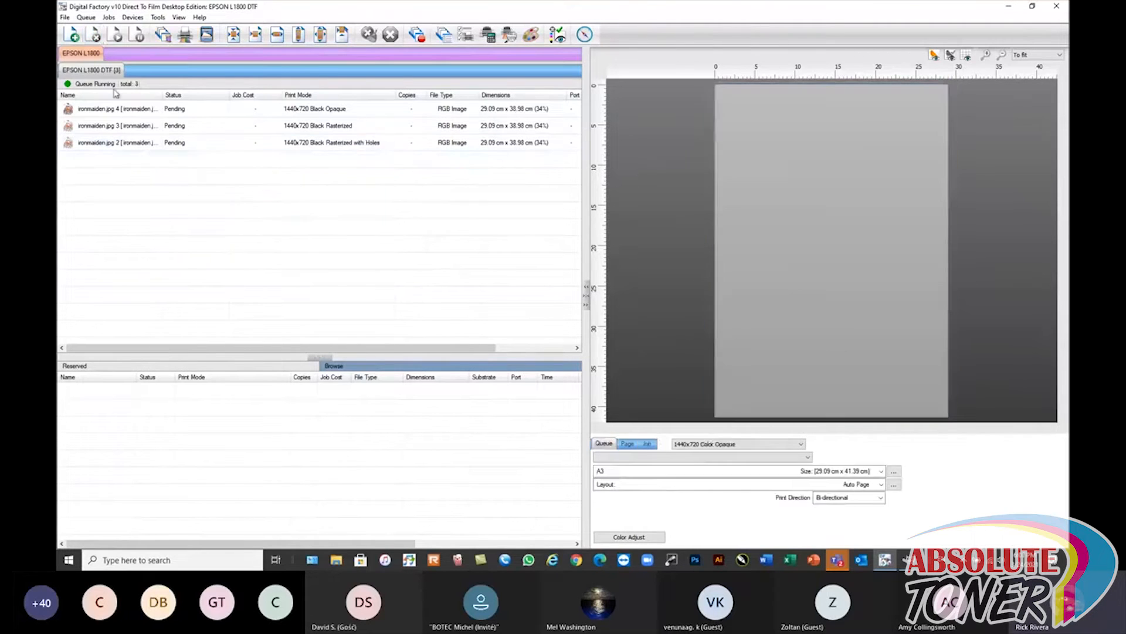
pyautogui.click(139, 131)
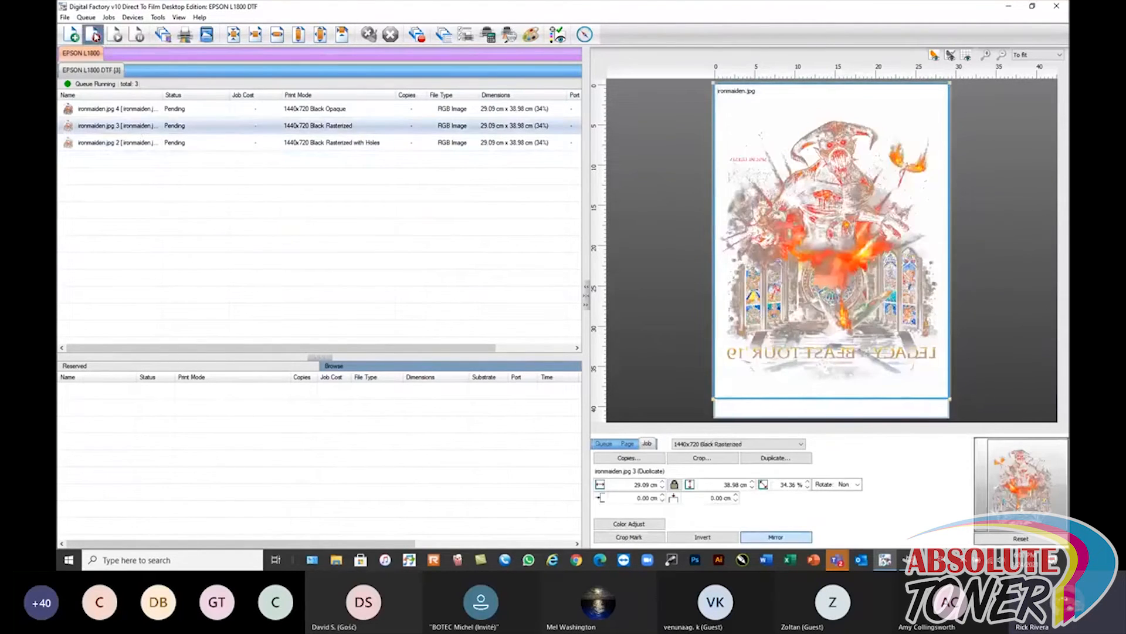
pyautogui.click(95, 36)
pyautogui.click(131, 111)
pyautogui.press('Delete')
pyautogui.click(324, 112)
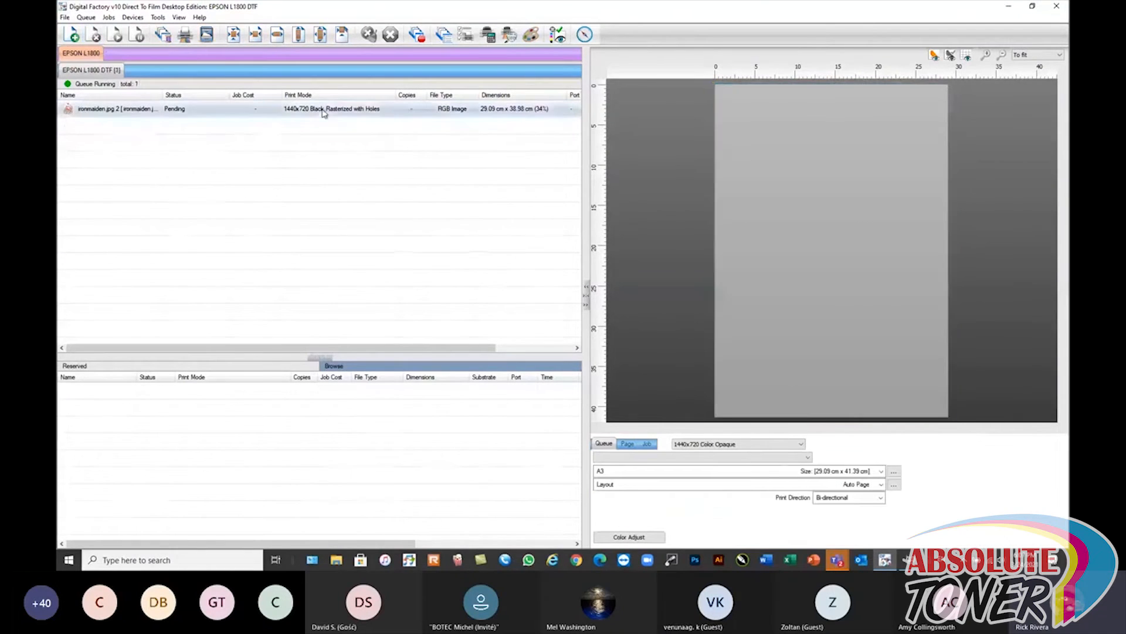
pyautogui.click(766, 458)
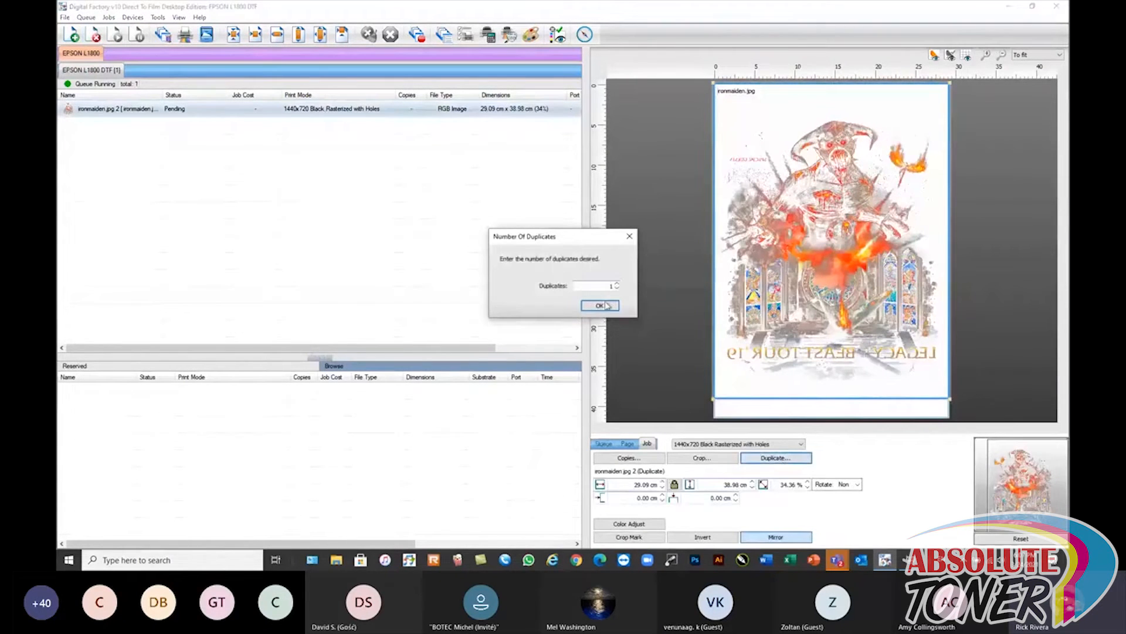
pyautogui.click(600, 305)
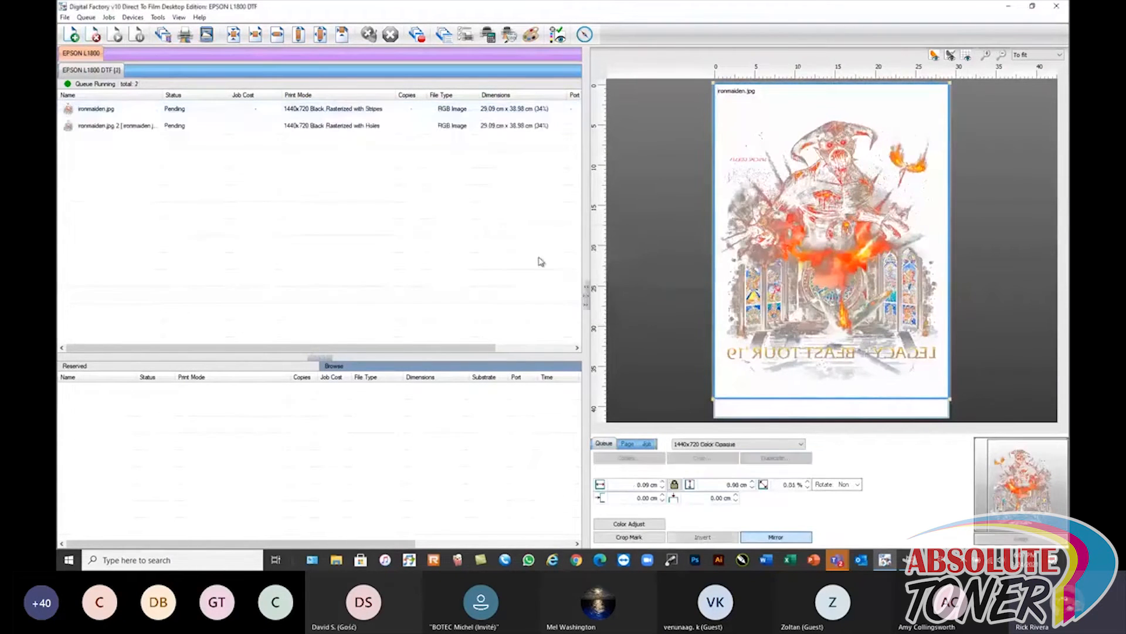
pyautogui.click(356, 113)
pyautogui.click(354, 127)
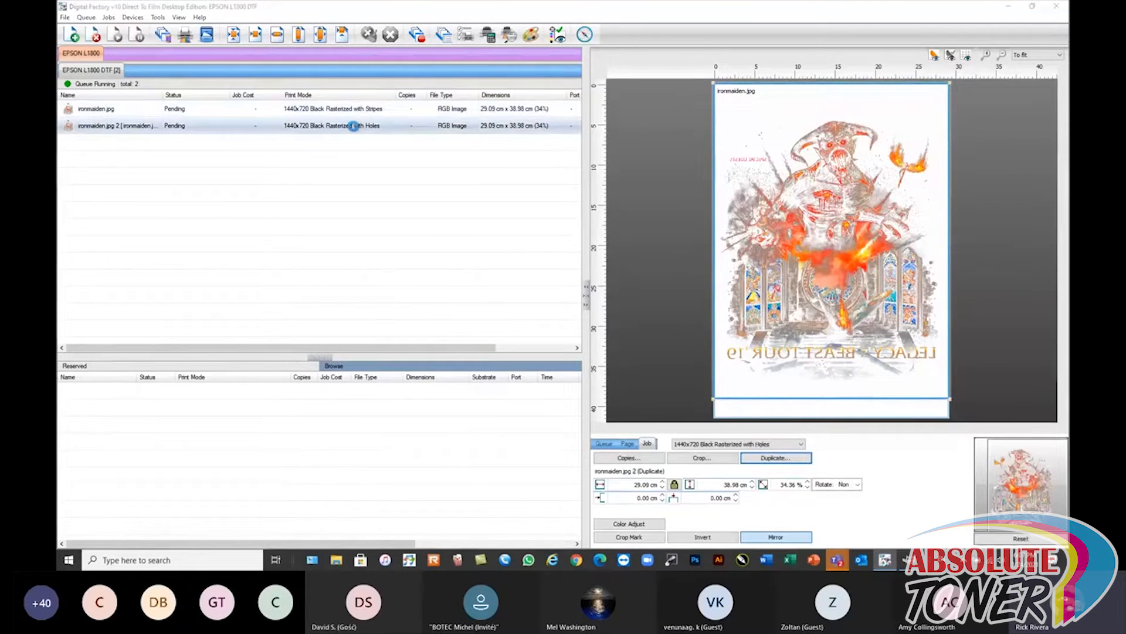
pyautogui.doubleClick(354, 126)
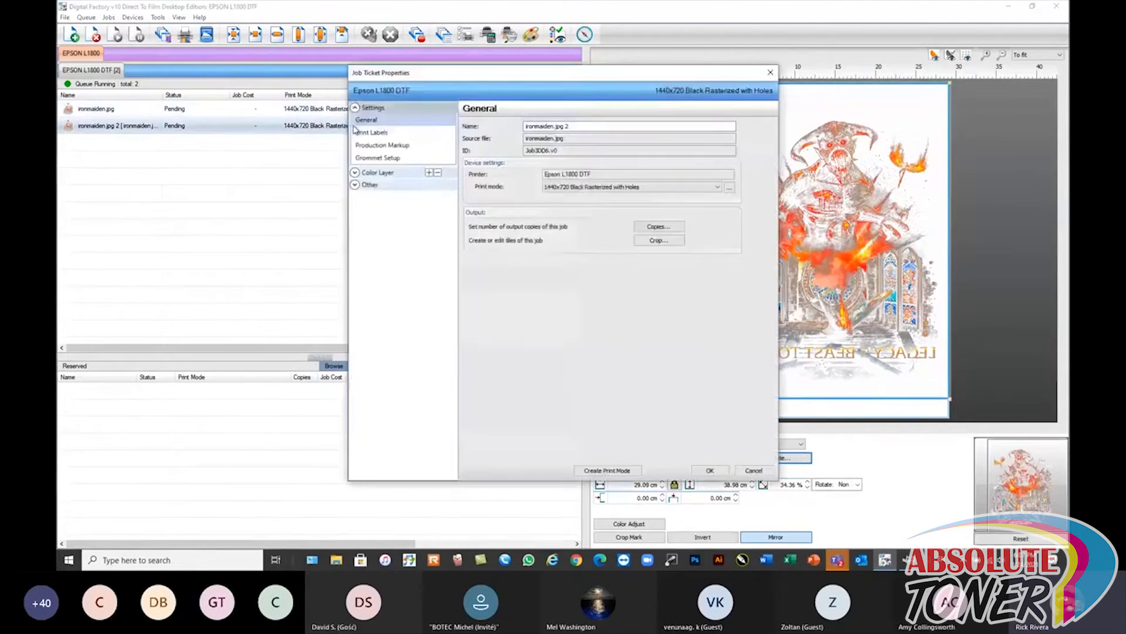
pyautogui.click(752, 470)
pyautogui.click(343, 112)
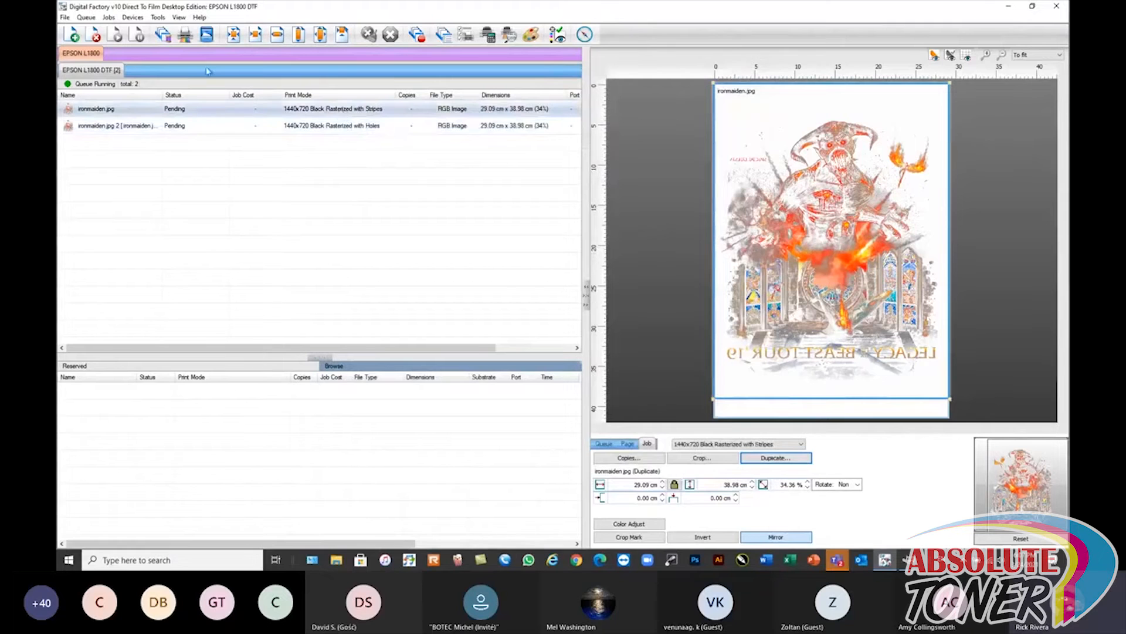
pyautogui.click(93, 35)
# - Duplicate the remaining job once and set the duplicate's print mode to 1440x720 Black Rasterized with Holes
pyautogui.click(359, 111)
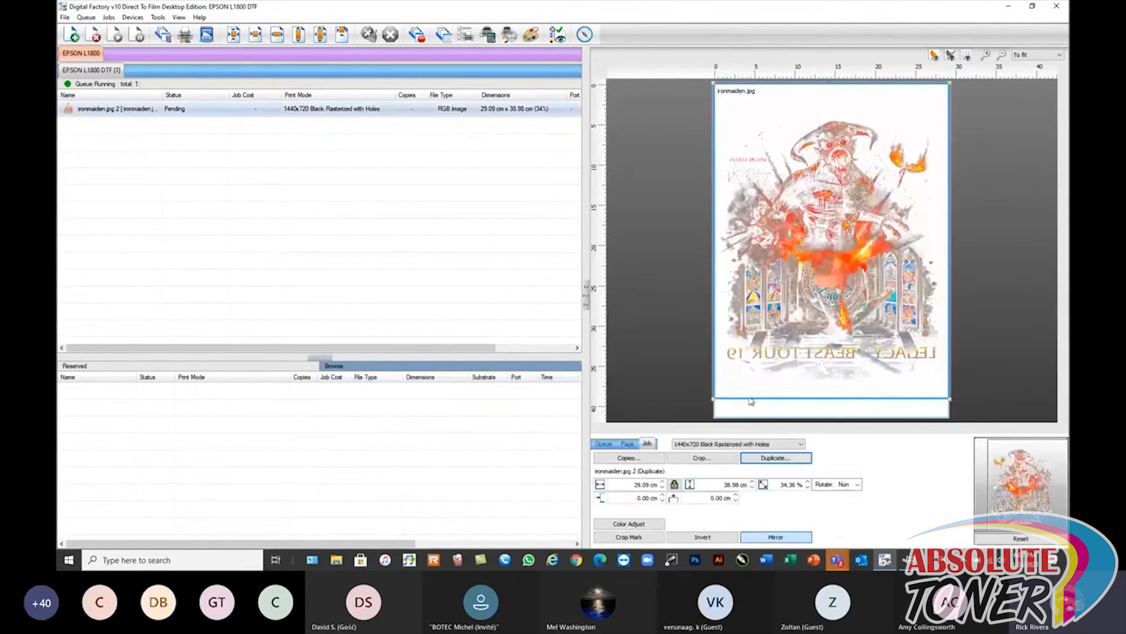
pyautogui.click(775, 457)
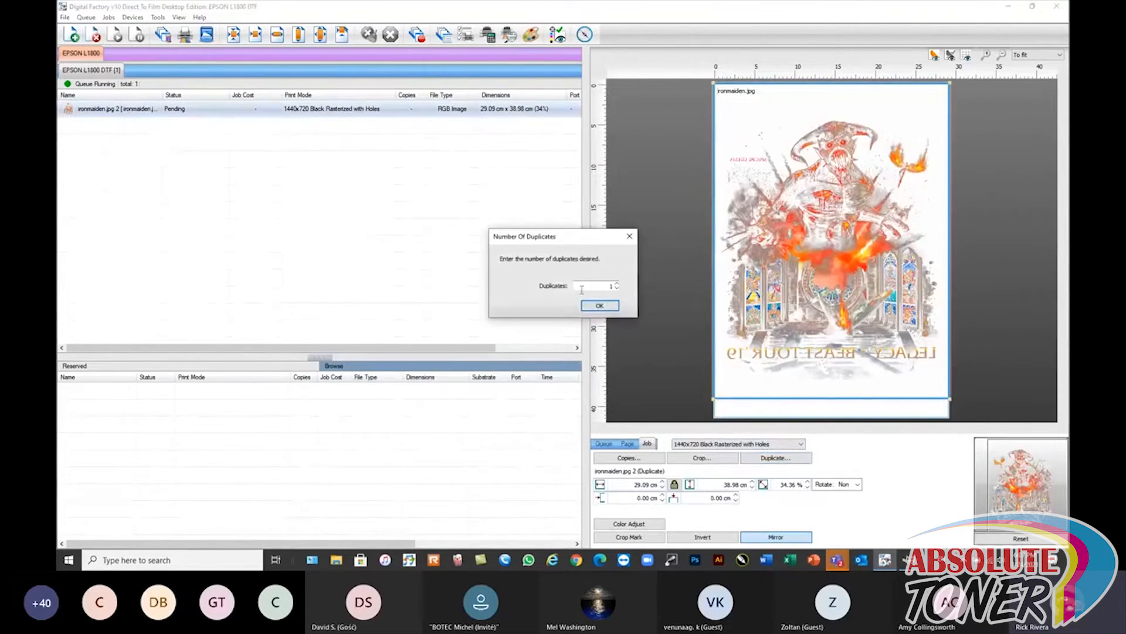
pyautogui.click(599, 305)
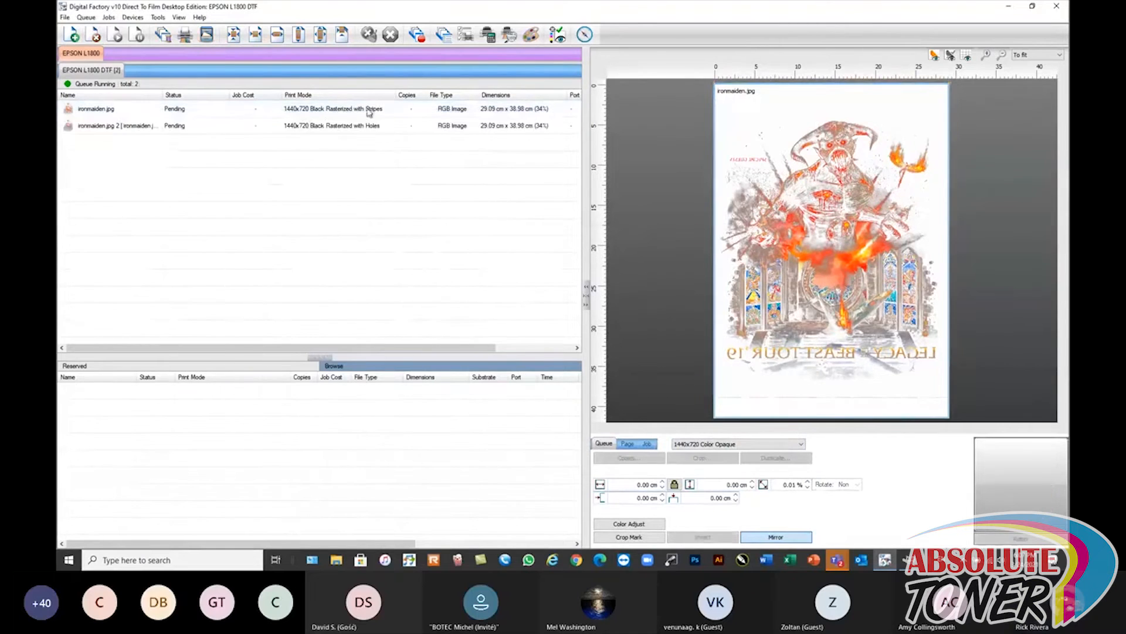
pyautogui.click(369, 112)
pyautogui.click(753, 444)
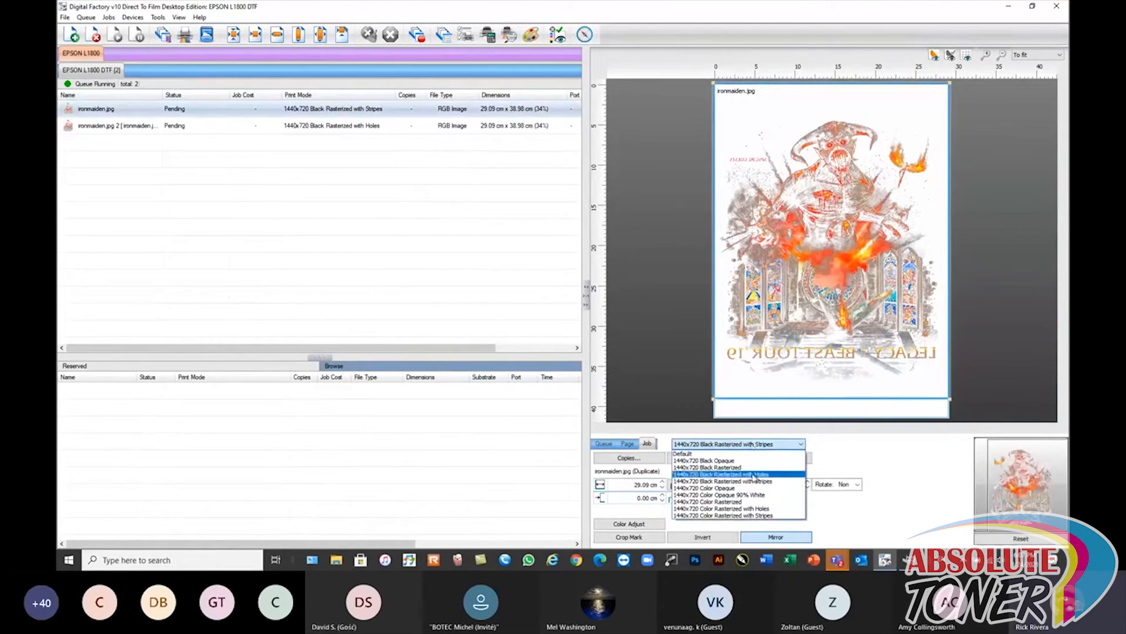
pyautogui.click(754, 474)
pyautogui.click(300, 127)
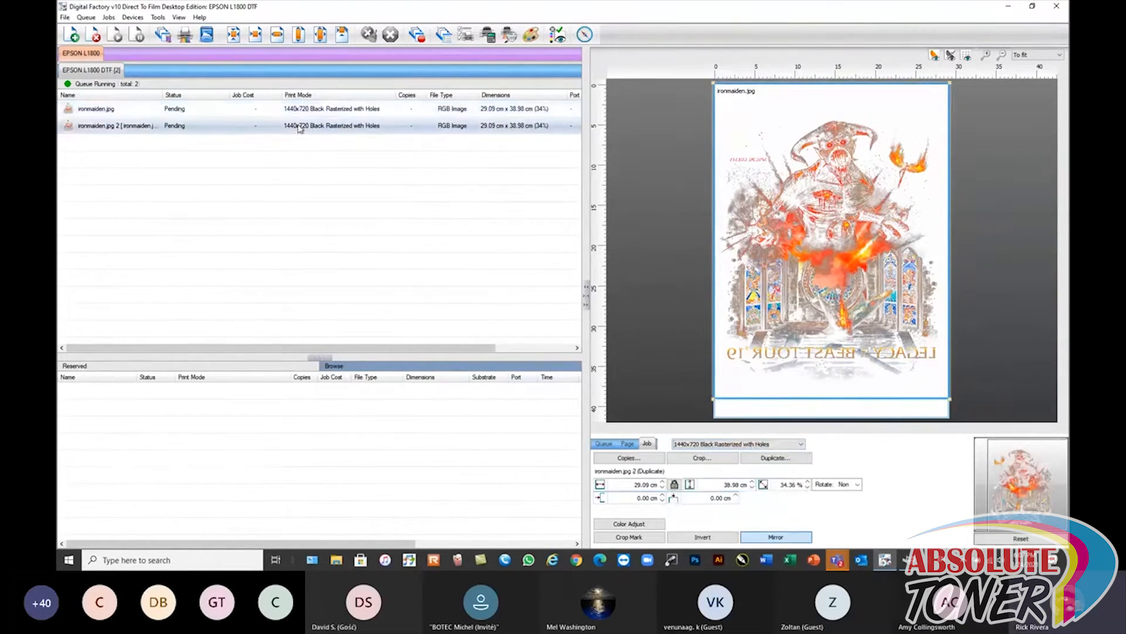
pyautogui.click(332, 114)
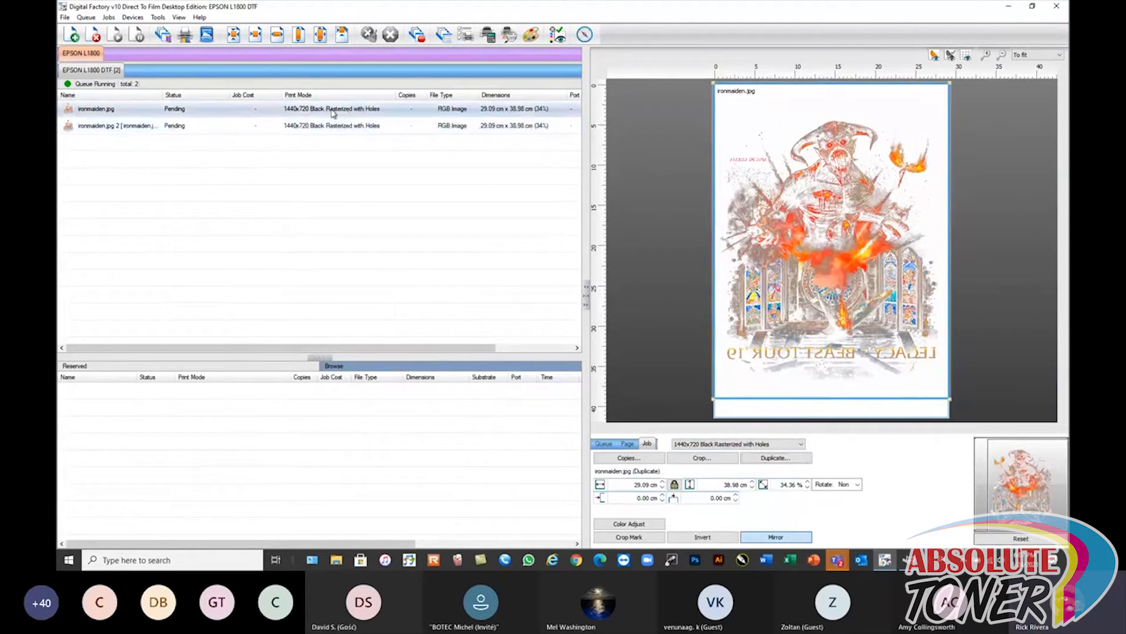
# - Show both jobs together in the preview and set the duplicate's Ink Removal hole size to 220
pyautogui.scroll(-1, 888, 246)
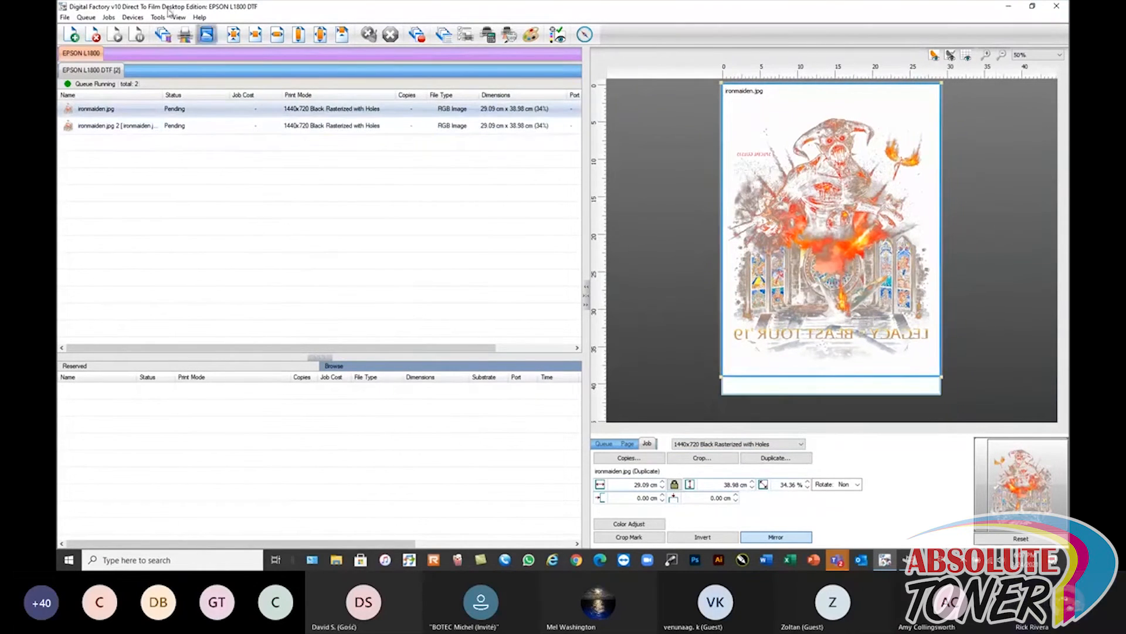
pyautogui.click(187, 18)
pyautogui.click(202, 41)
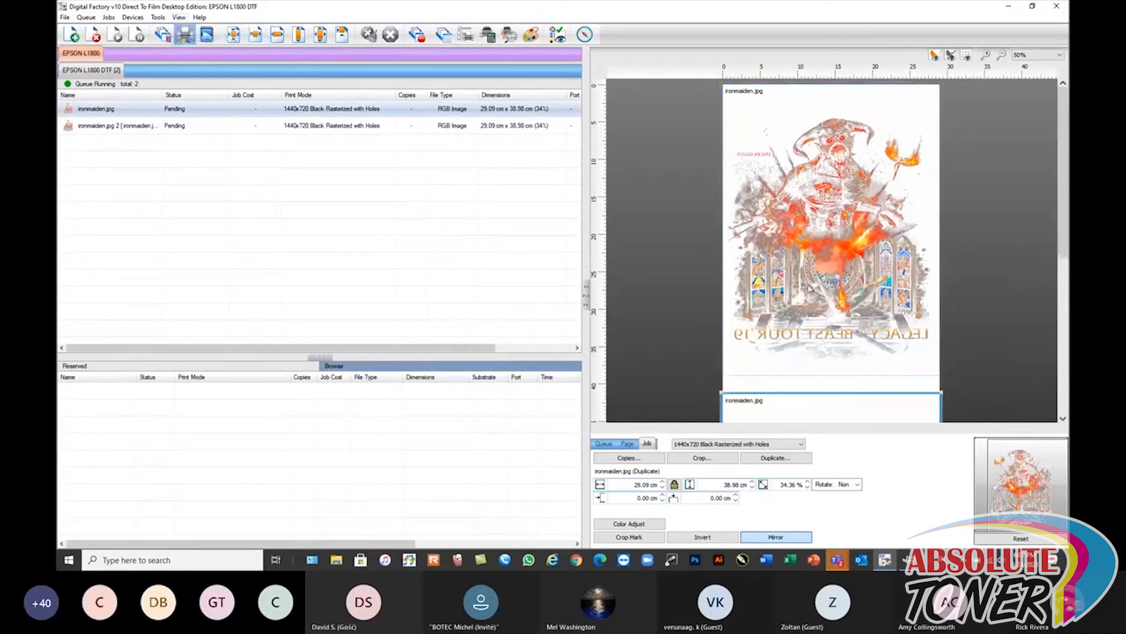
pyautogui.scroll(-1, 810, 287)
pyautogui.click(828, 355)
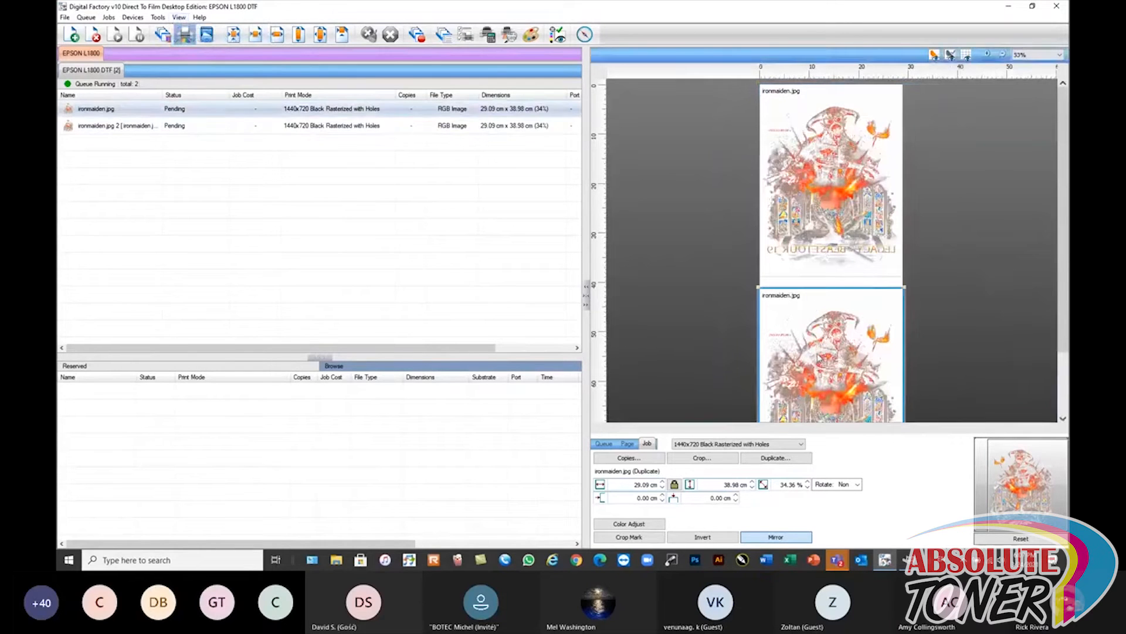
pyautogui.doubleClick(818, 355)
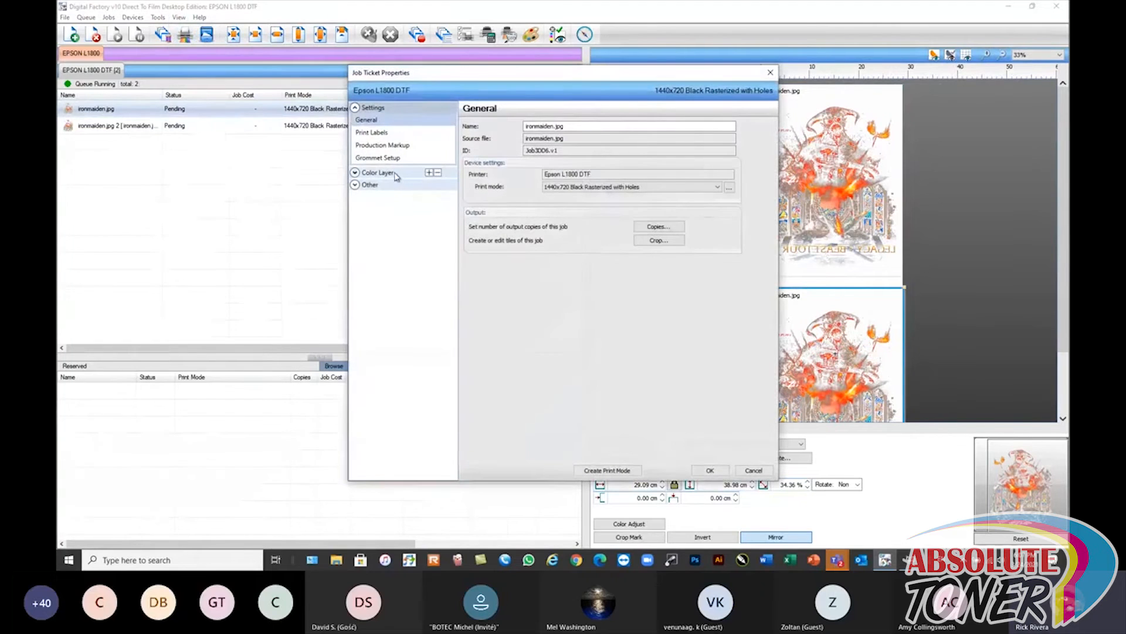
pyautogui.click(397, 174)
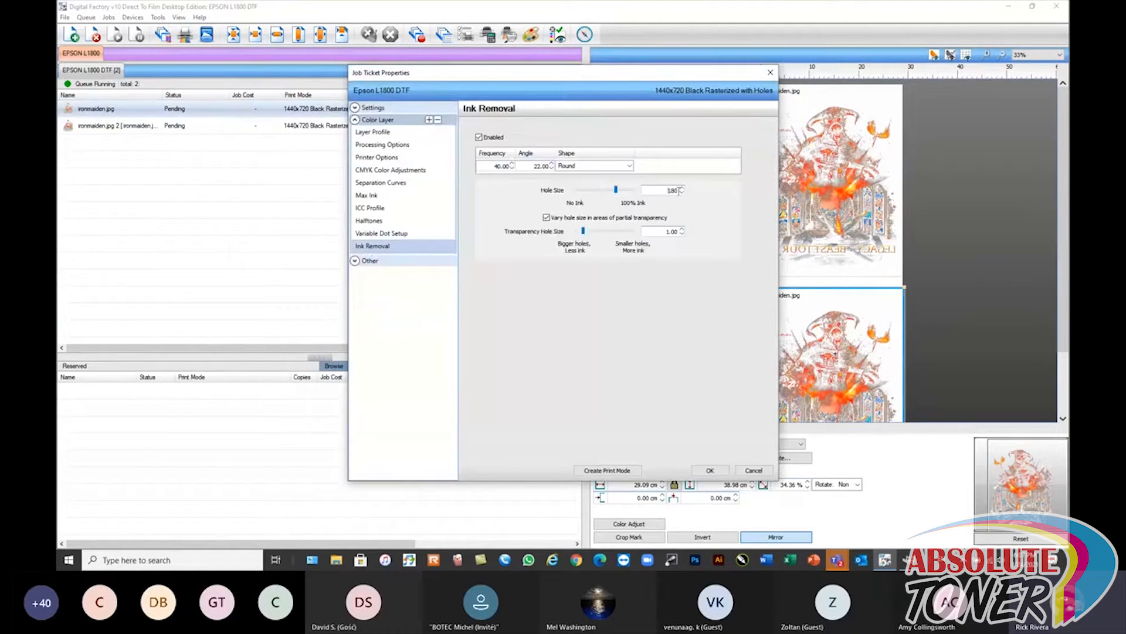
pyautogui.write('220')
pyautogui.click(705, 470)
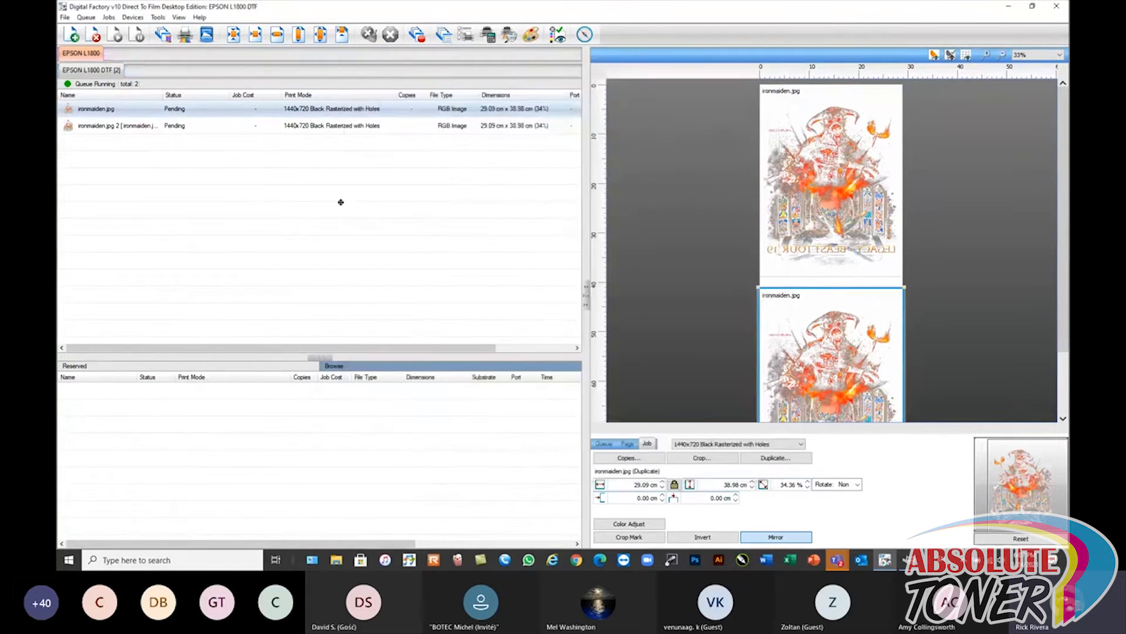
# - Process both queued ironmaiden jobs with RIP Only
pyautogui.keyDown('shift'); pyautogui.click(210, 111); pyautogui.keyUp('shift')
pyautogui.rightClick(210, 109)
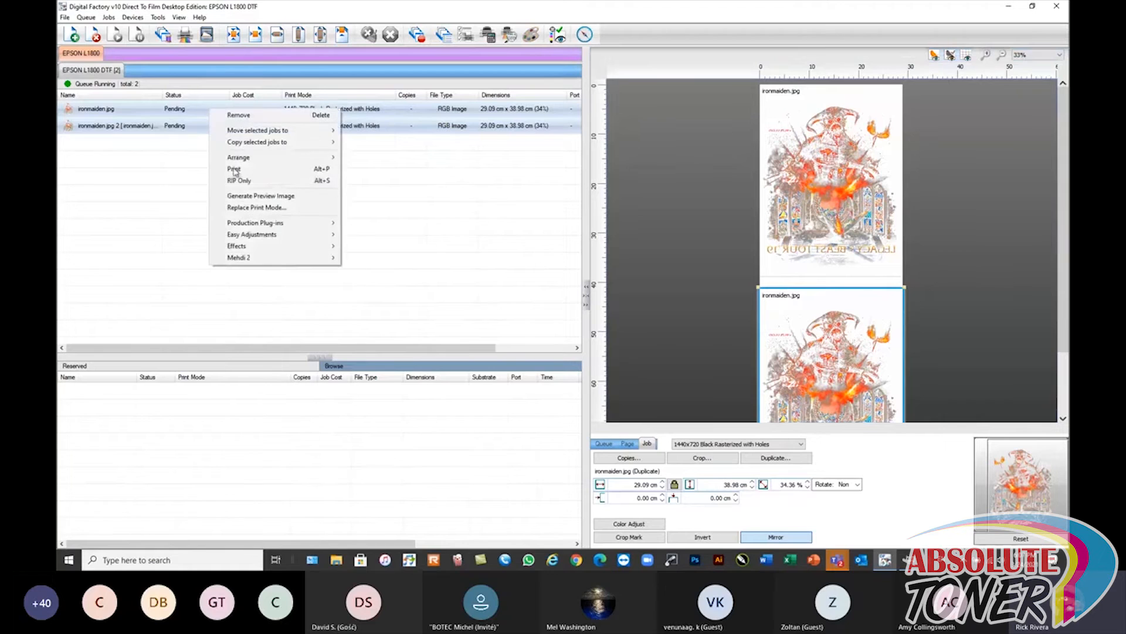
pyautogui.click(245, 183)
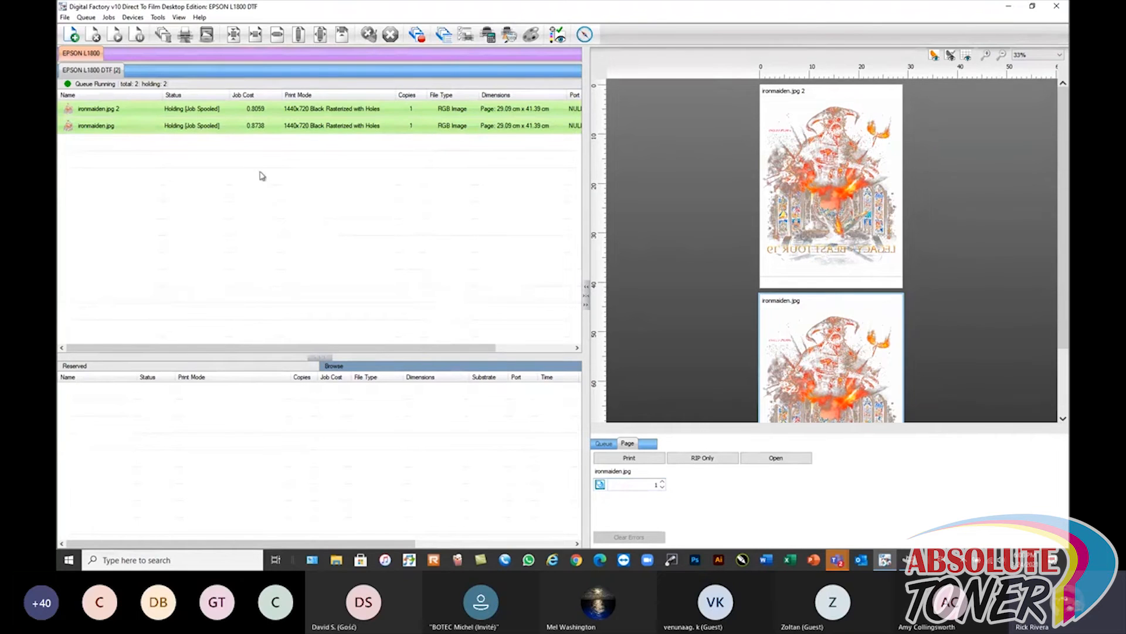
# - Open the raw data view of the ripped ironmaiden.jpg 2 job
pyautogui.click(206, 115)
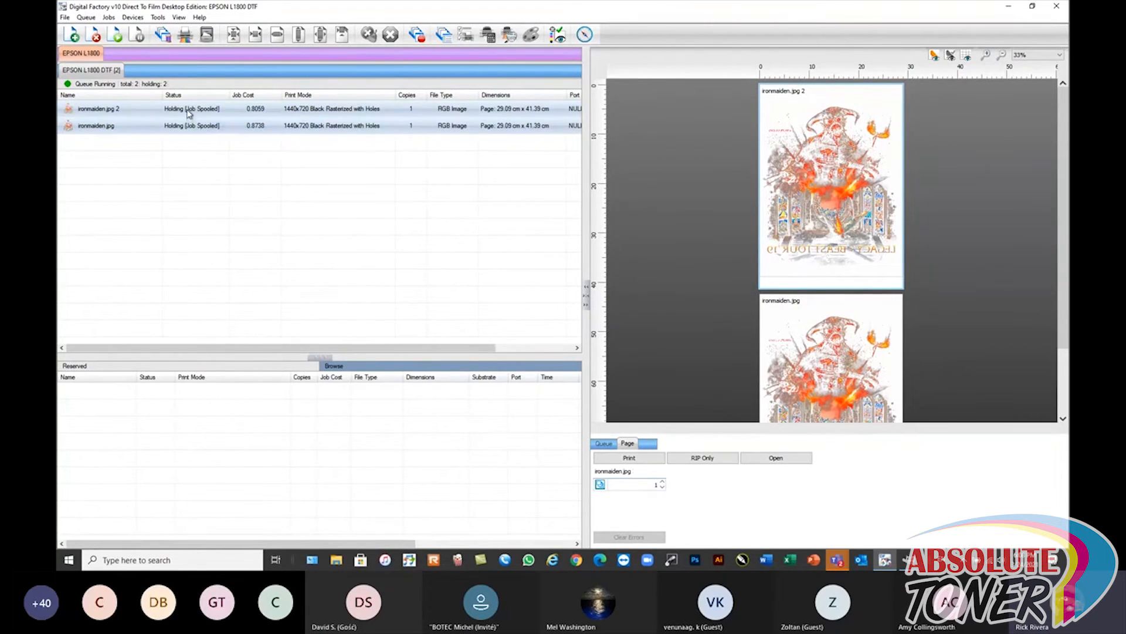
pyautogui.rightClick(193, 126)
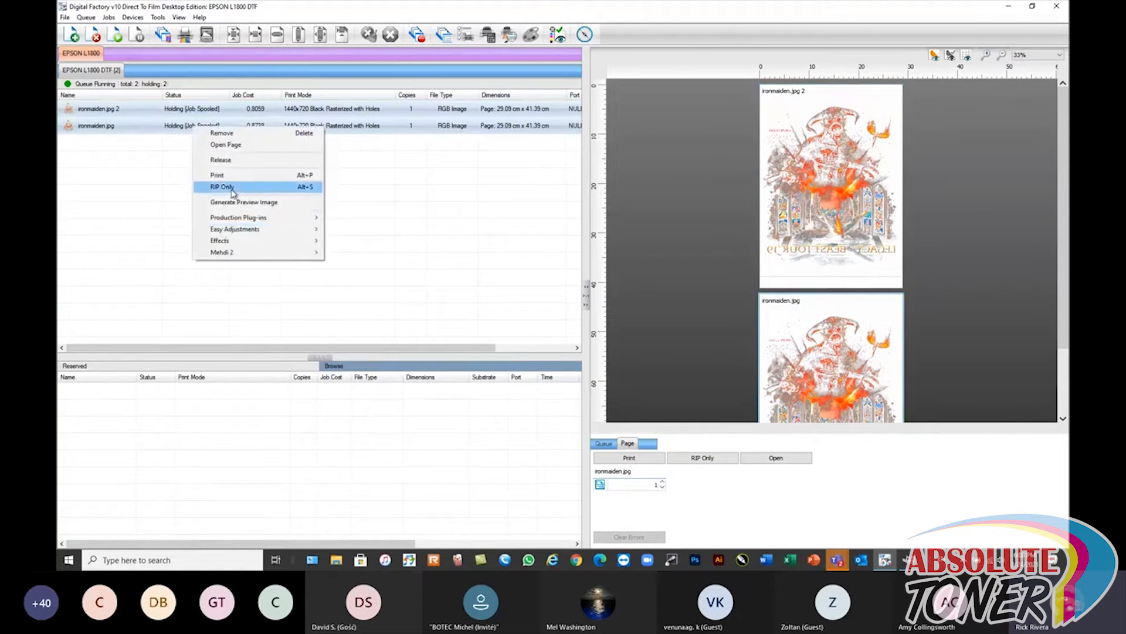
pyautogui.click(222, 186)
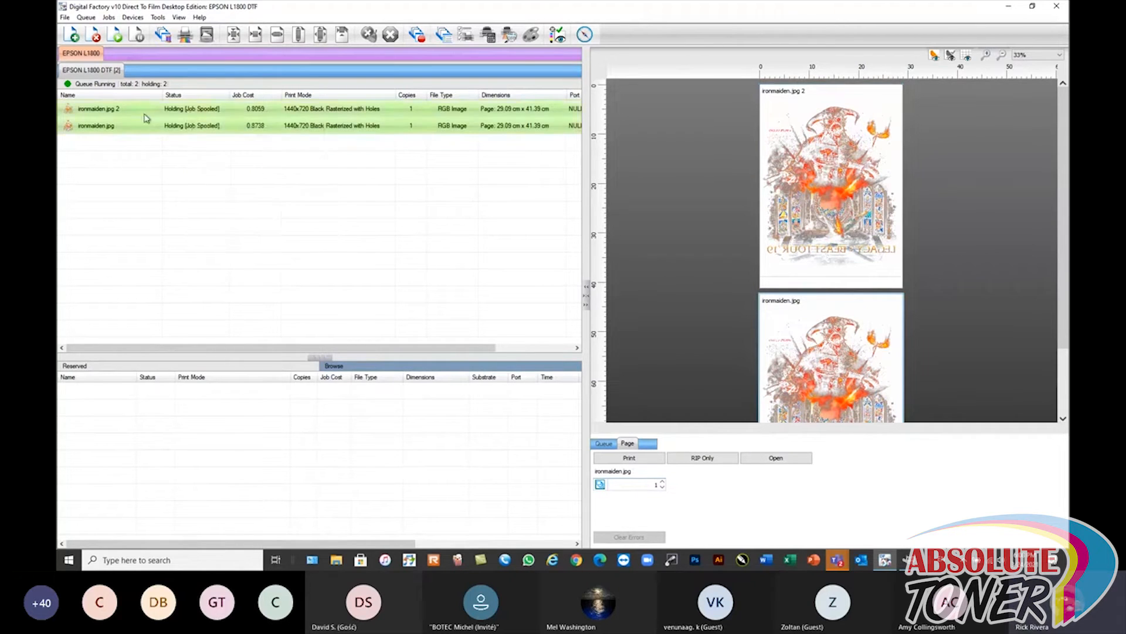
pyautogui.rightClick(152, 110)
pyautogui.click(207, 237)
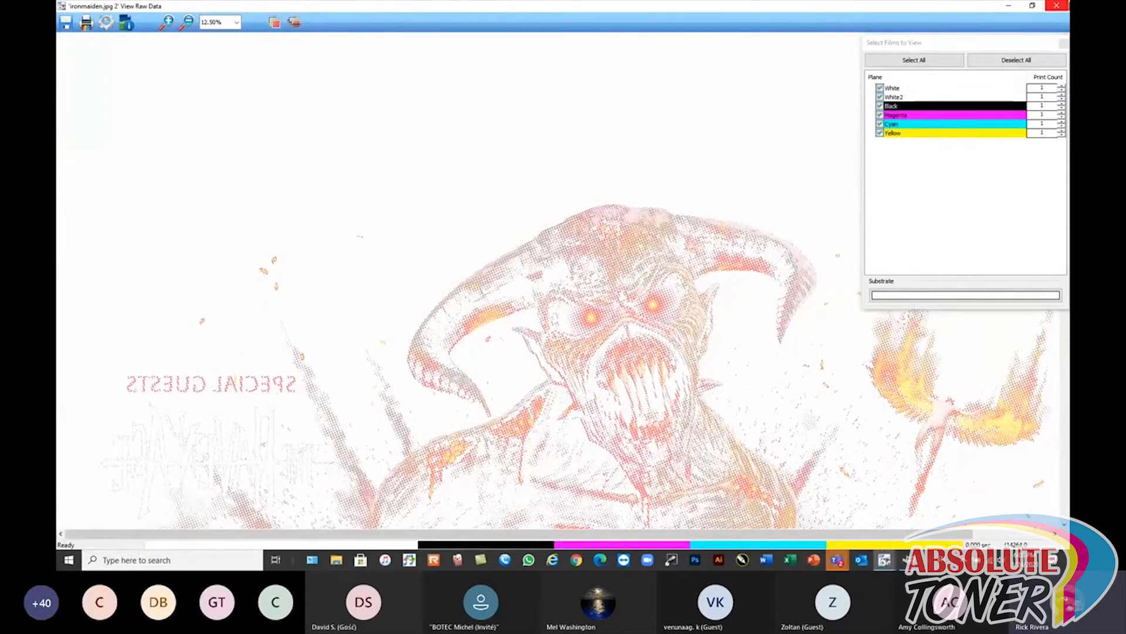
# - Shrink the ironmaiden.jpg 2 raw data window to the left half of the screen and bring the demon's head into view
pyautogui.click(1033, 5)
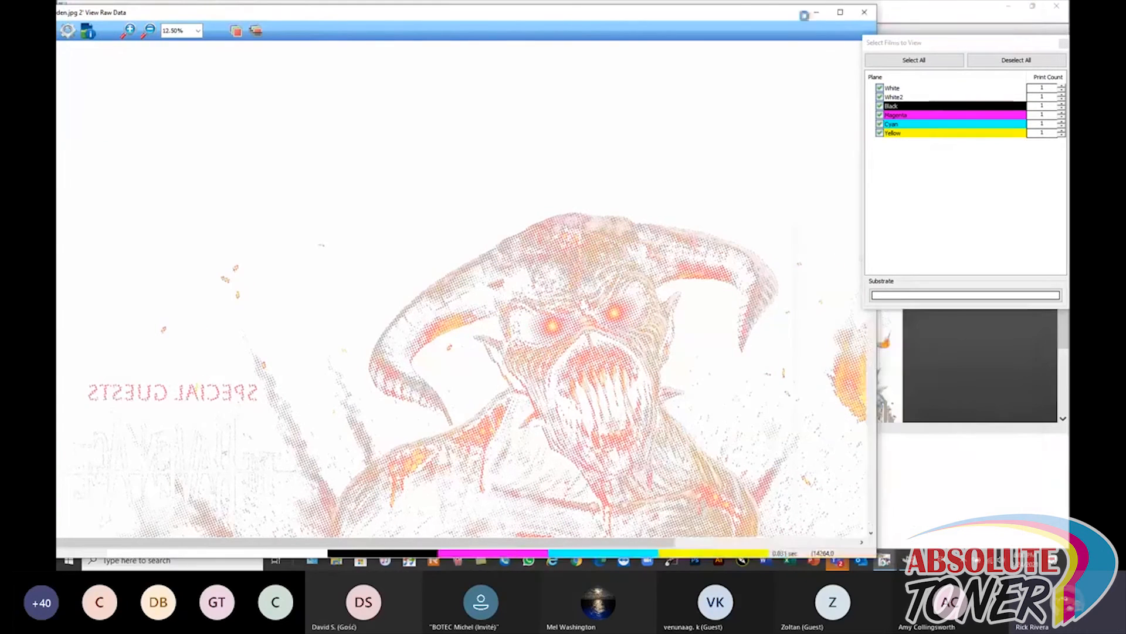
pyautogui.moveTo(805, 16); pyautogui.dragTo(427, 20)
pyautogui.moveTo(287, 14); pyautogui.dragTo(326, 12)
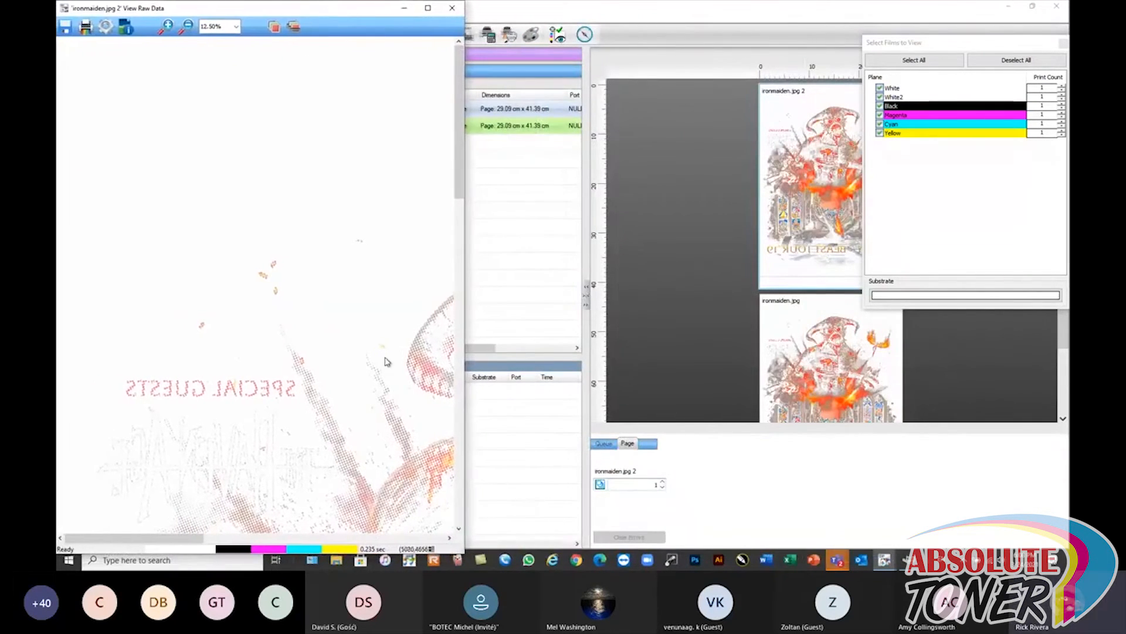
pyautogui.moveTo(180, 538); pyautogui.dragTo(274, 536)
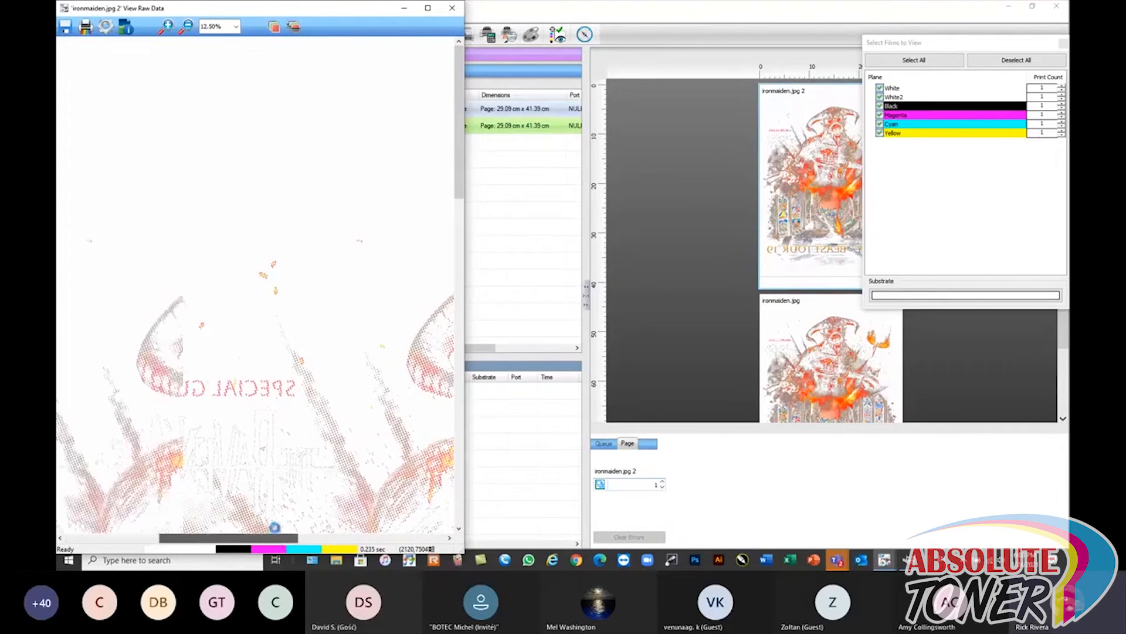
# - Open the raw data view of the ripped ironmaiden.jpg job
pyautogui.click(584, 15)
pyautogui.click(246, 126)
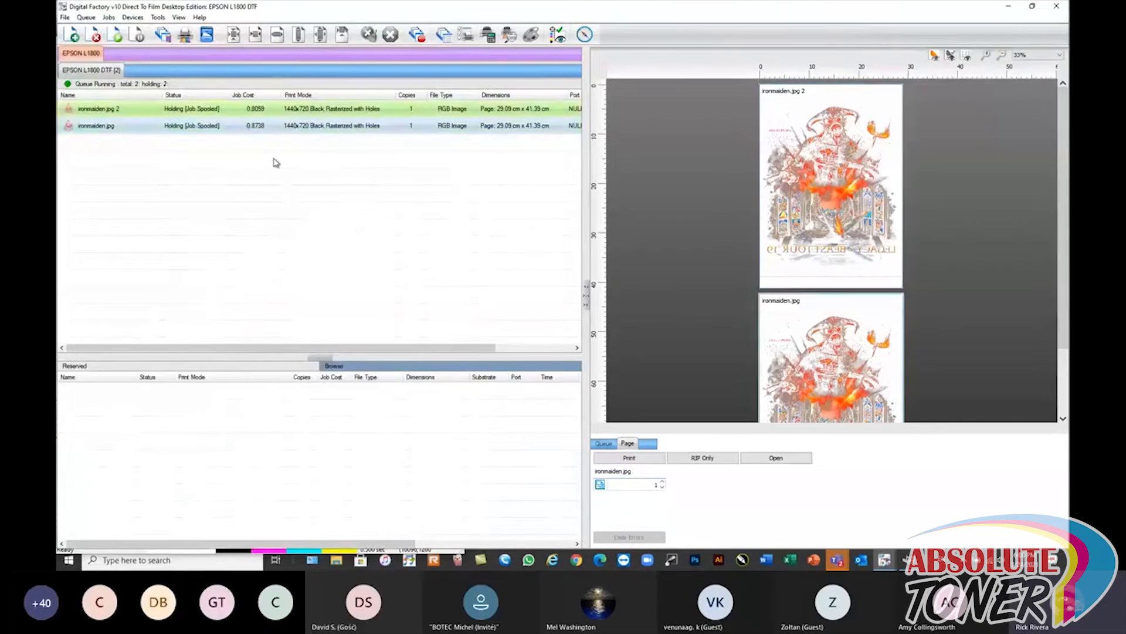
pyautogui.rightClick(278, 186)
pyautogui.click(315, 312)
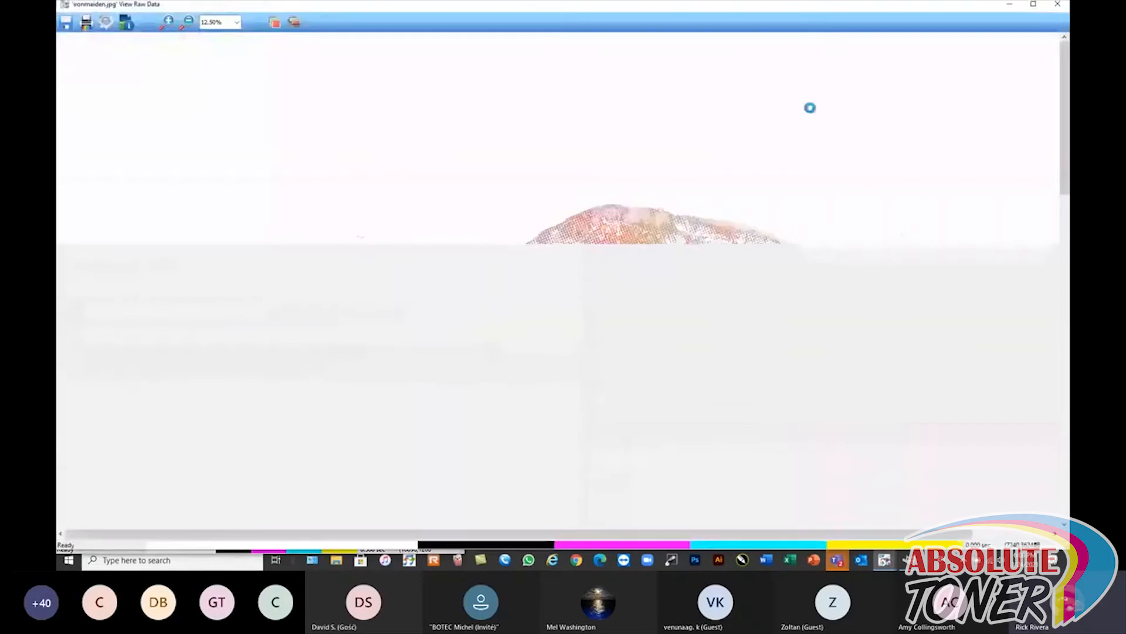
# - Resize the ironmaiden.jpg raw data window to fill the right half of the screen and dismiss the film selection panel
pyautogui.moveTo(980, 7); pyautogui.dragTo(928, 23)
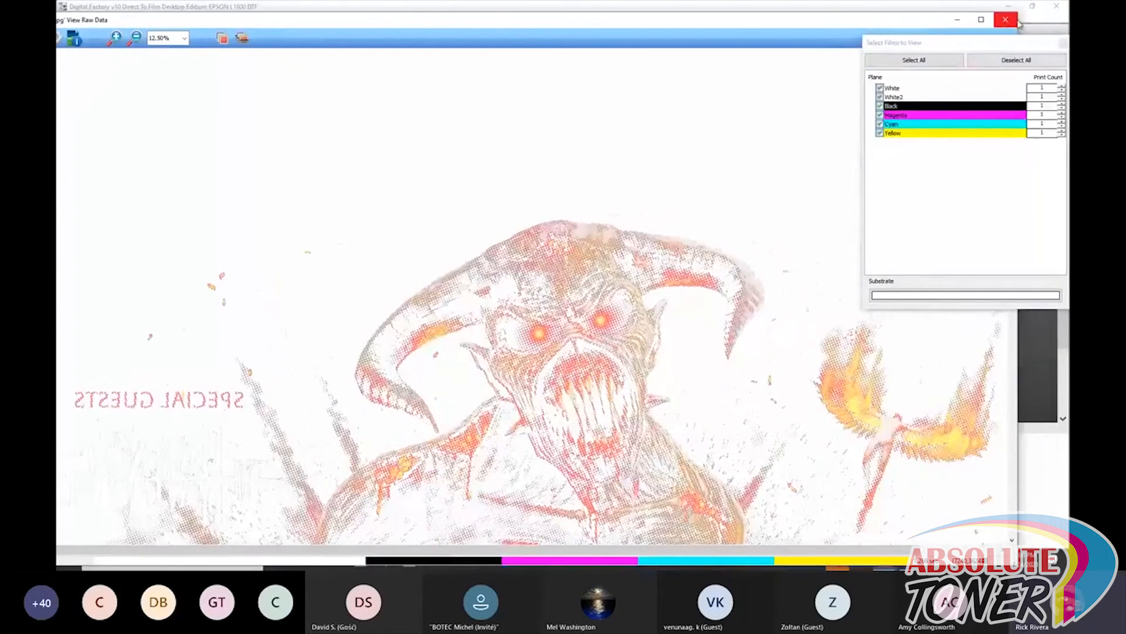
pyautogui.moveTo(1019, 23); pyautogui.dragTo(500, 155)
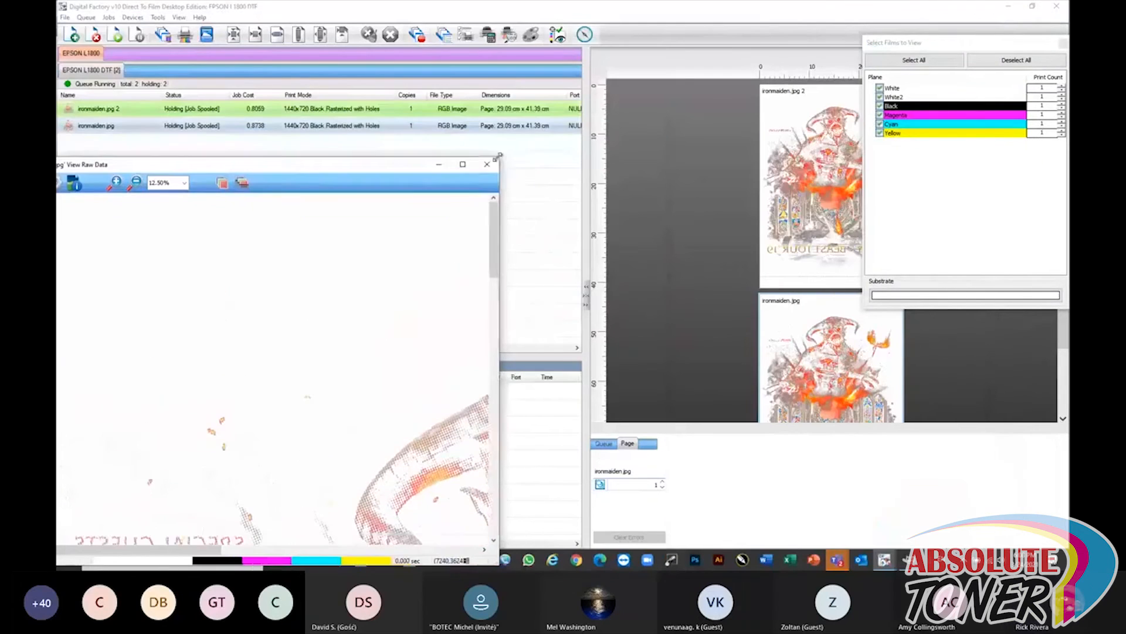
pyautogui.moveTo(360, 167); pyautogui.dragTo(924, 11)
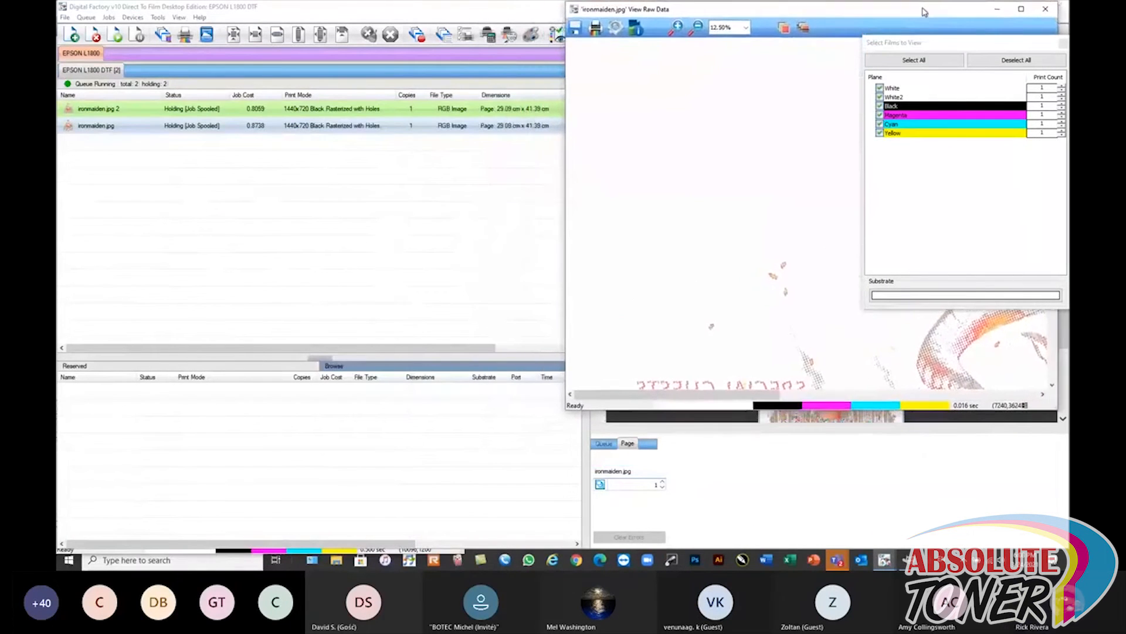
pyautogui.click(1063, 44)
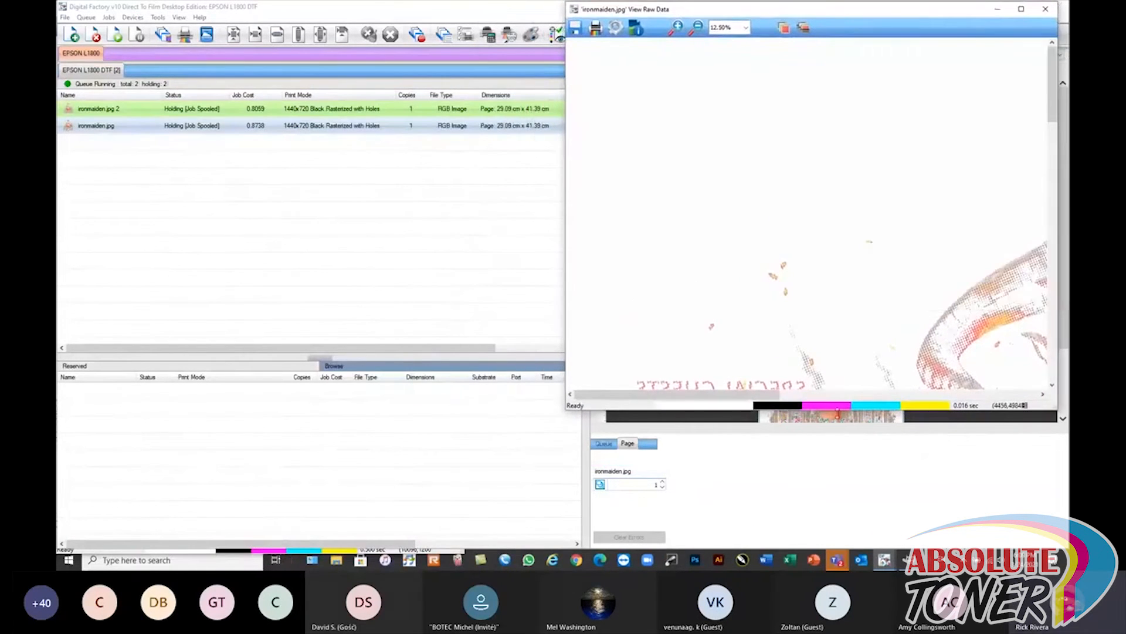
pyautogui.moveTo(838, 414); pyautogui.dragTo(837, 567)
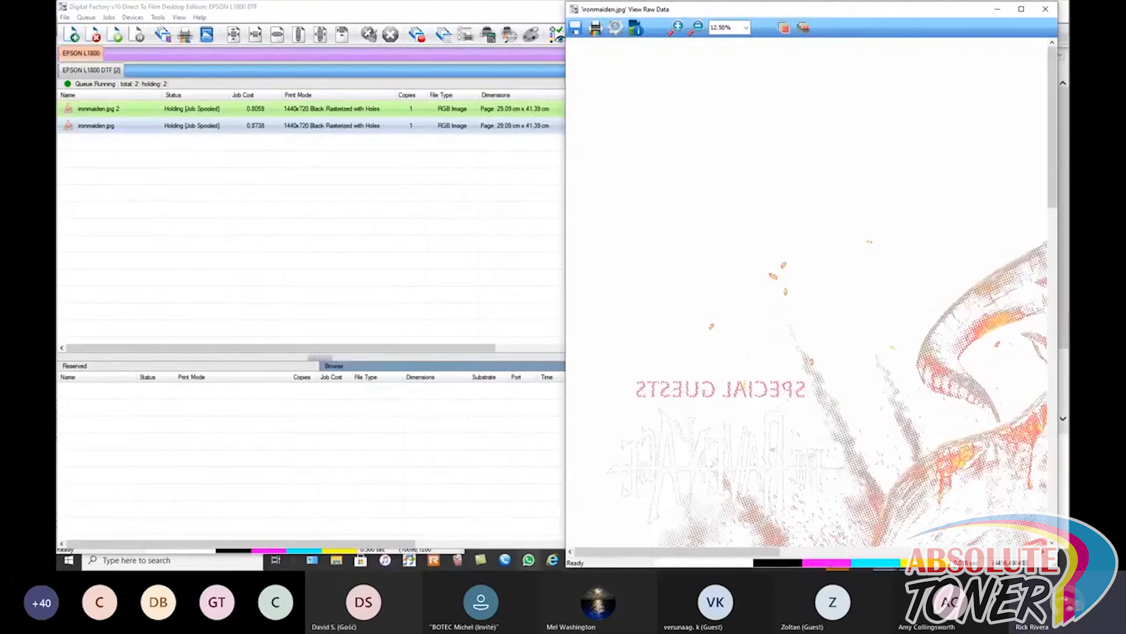
# - Minimize the main Digital Factory window and align both raw data windows side by side, each showing the demon's head
pyautogui.click(447, 441)
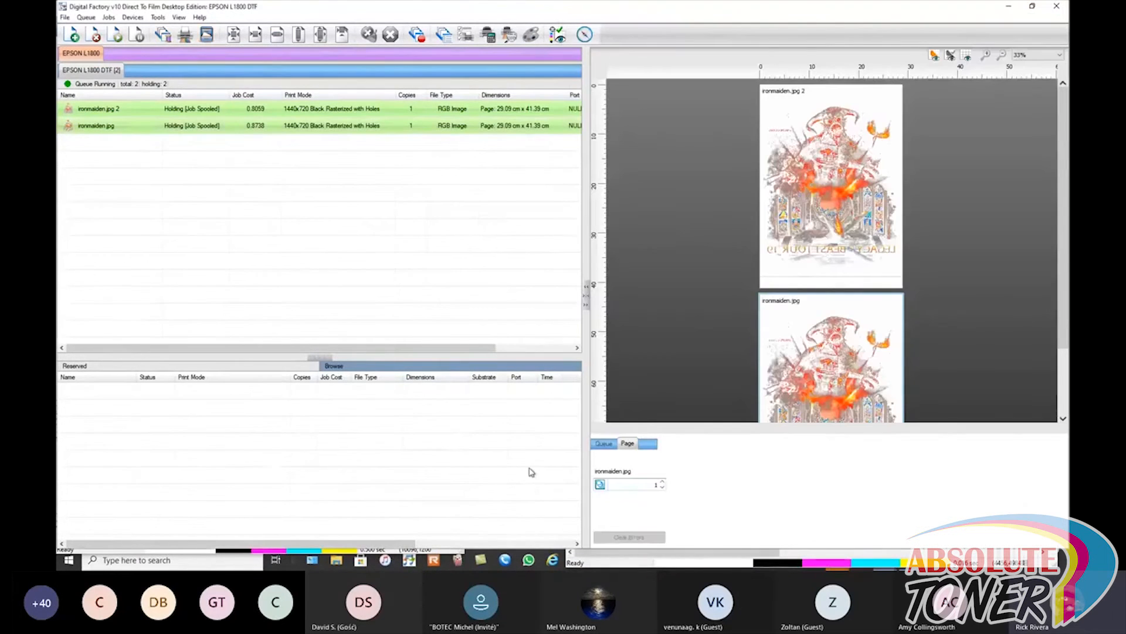
pyautogui.click(1008, 6)
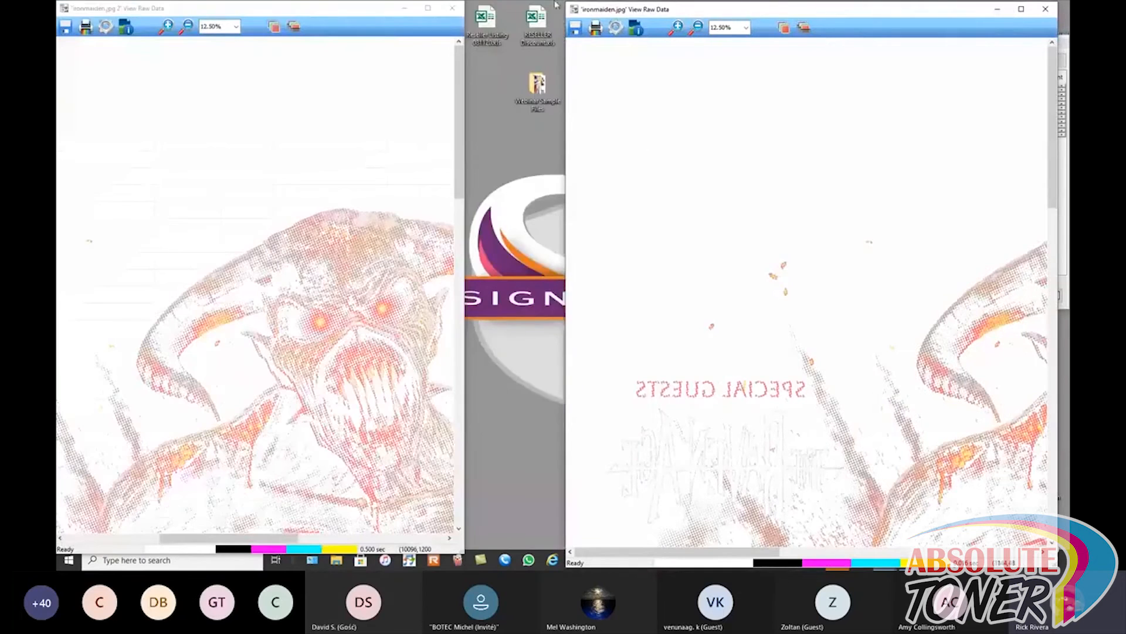
pyautogui.moveTo(464, 46); pyautogui.dragTo(547, 47)
pyautogui.moveTo(719, 13); pyautogui.dragTo(708, 13)
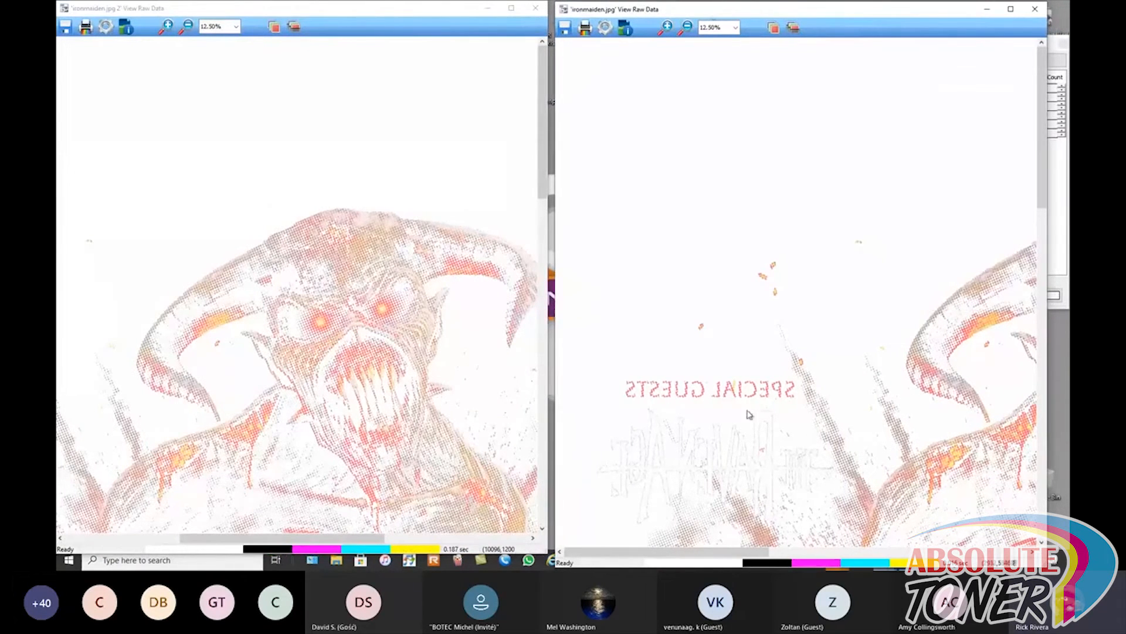
pyautogui.moveTo(663, 553); pyautogui.dragTo(740, 556)
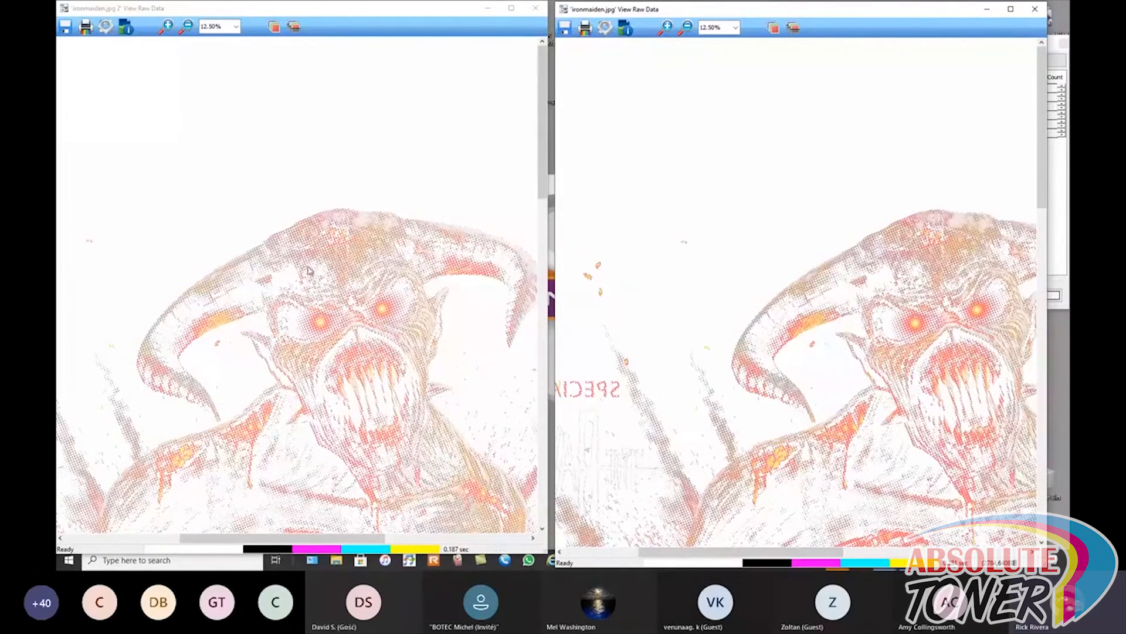
# - Zoom the ironmaiden.jpg 2 raw data in to 50% on the demon's forehead and eye, and dismiss the film selection panel
pyautogui.click(167, 27)
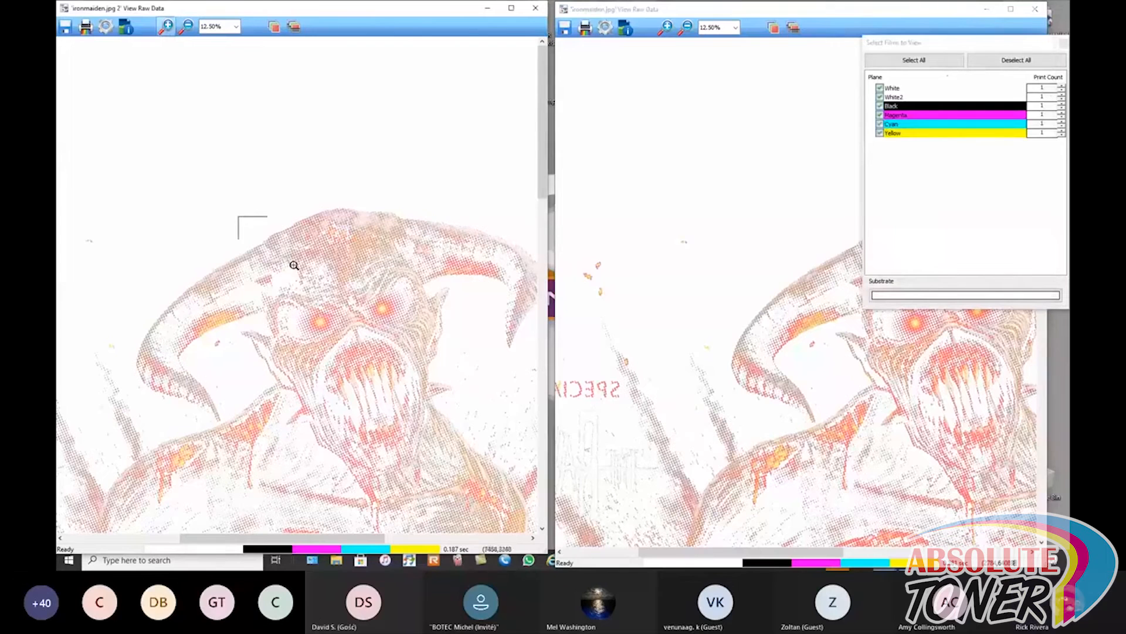
pyautogui.moveTo(238, 216); pyautogui.dragTo(380, 347)
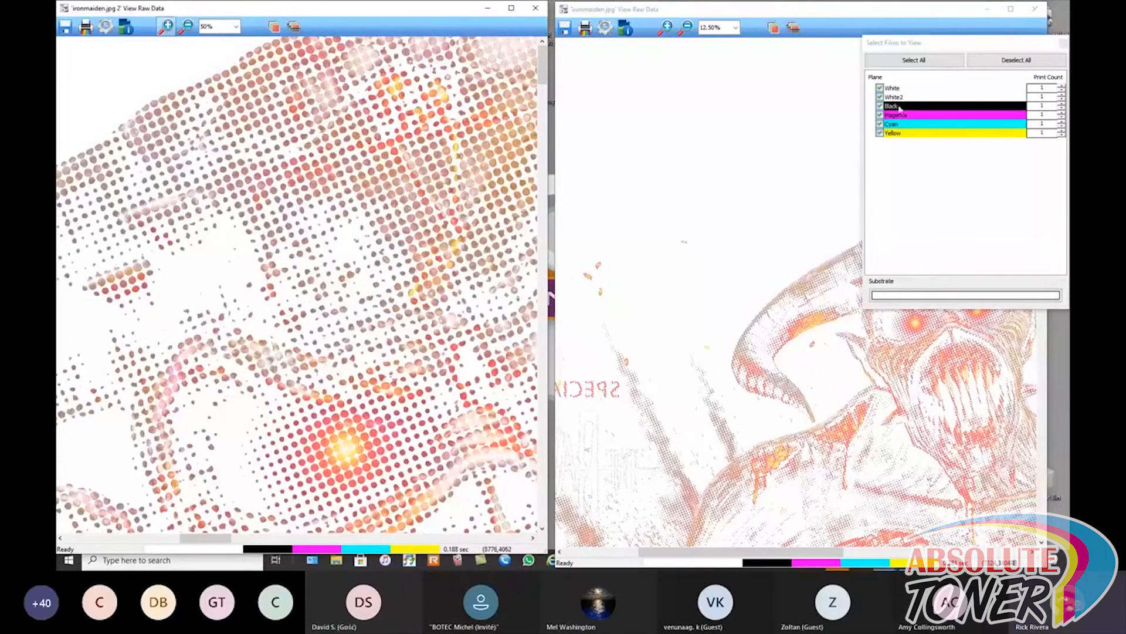
pyautogui.click(1057, 45)
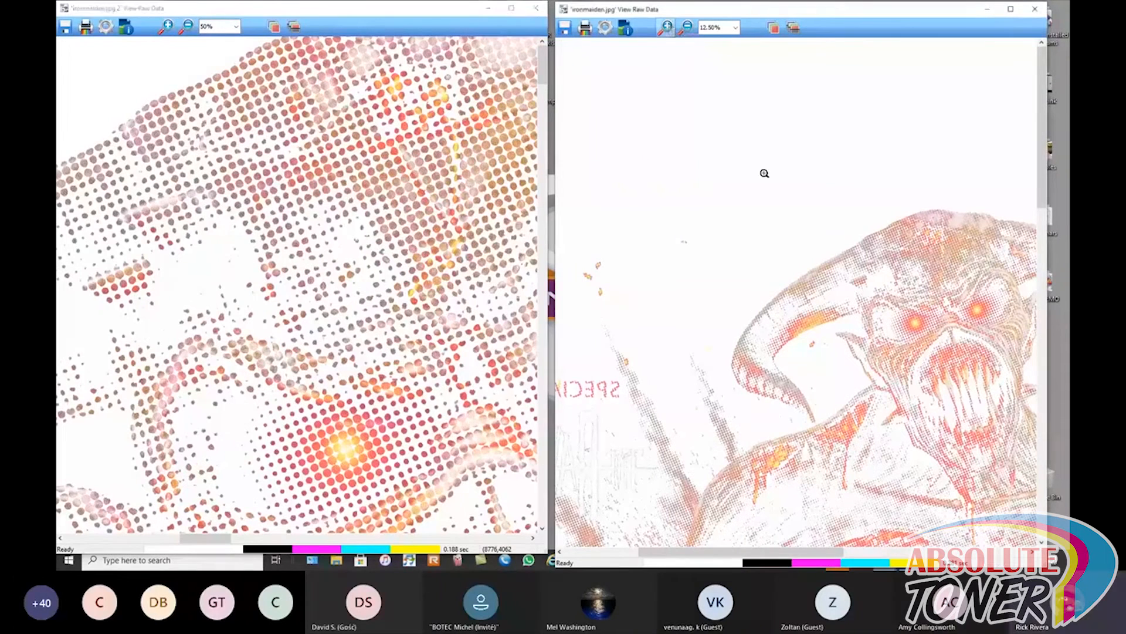
# - Set the ironmaiden.jpg raw data zoom to 50% and match its view to the same eye area to compare the holes
pyautogui.click(735, 28)
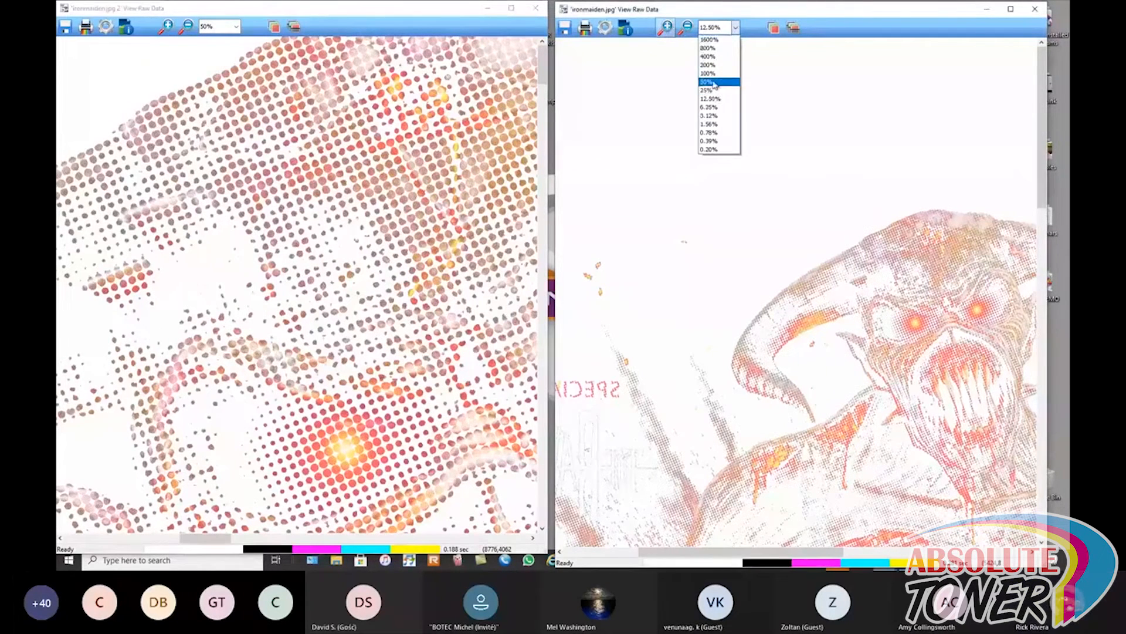
pyautogui.click(720, 83)
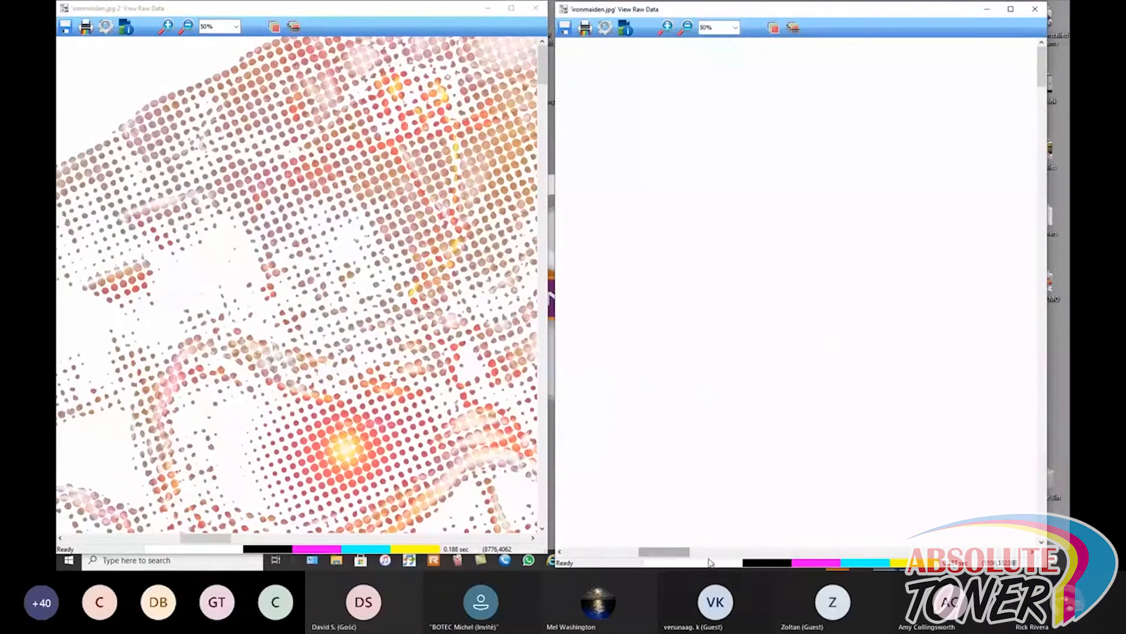
pyautogui.moveTo(664, 551); pyautogui.dragTo(783, 557)
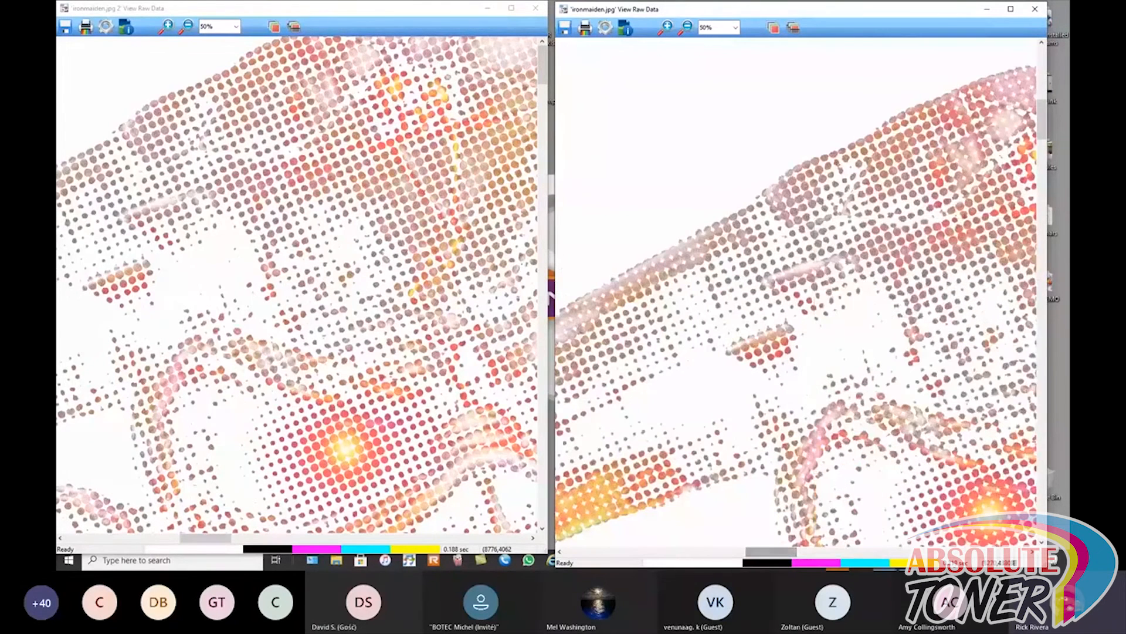
pyautogui.click(1041, 542)
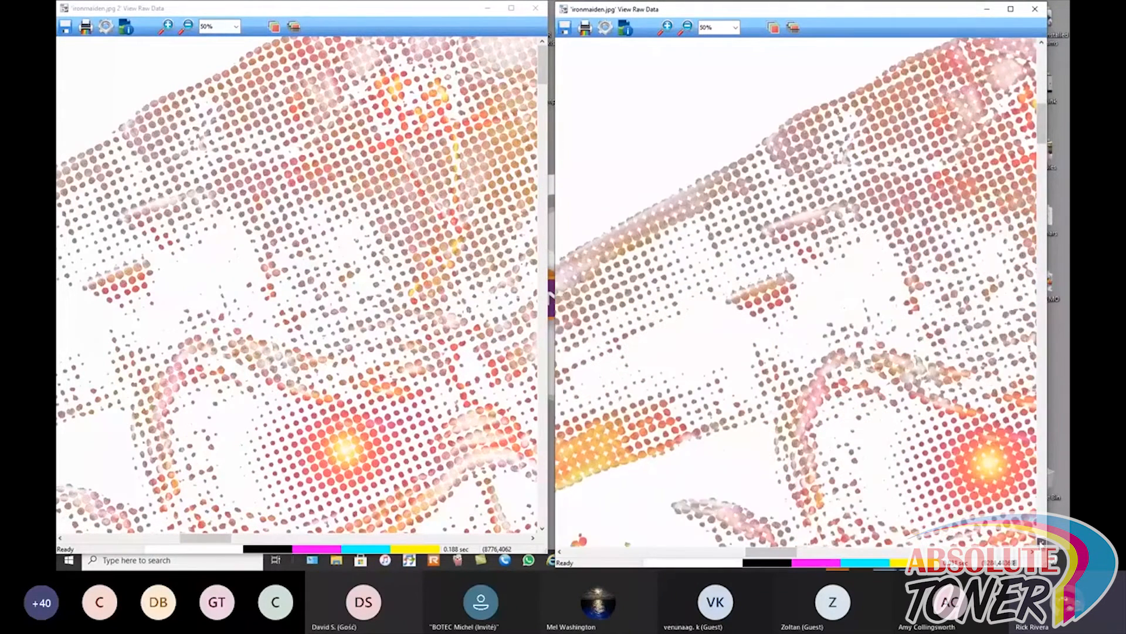
pyautogui.click(1042, 542)
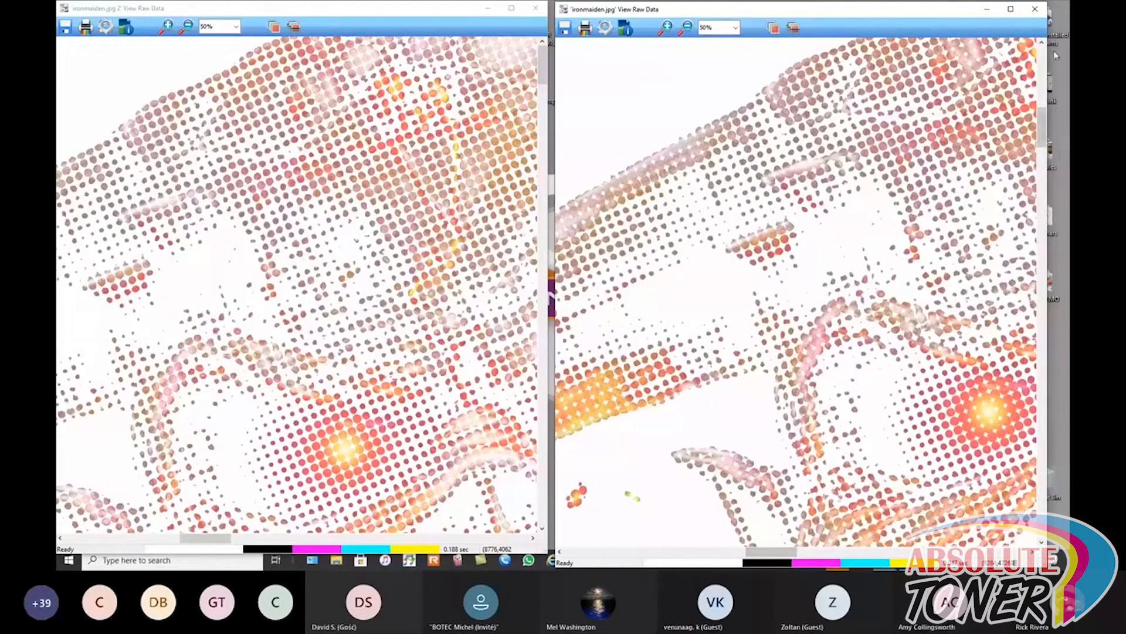
pyautogui.scroll(1, 1005, 129)
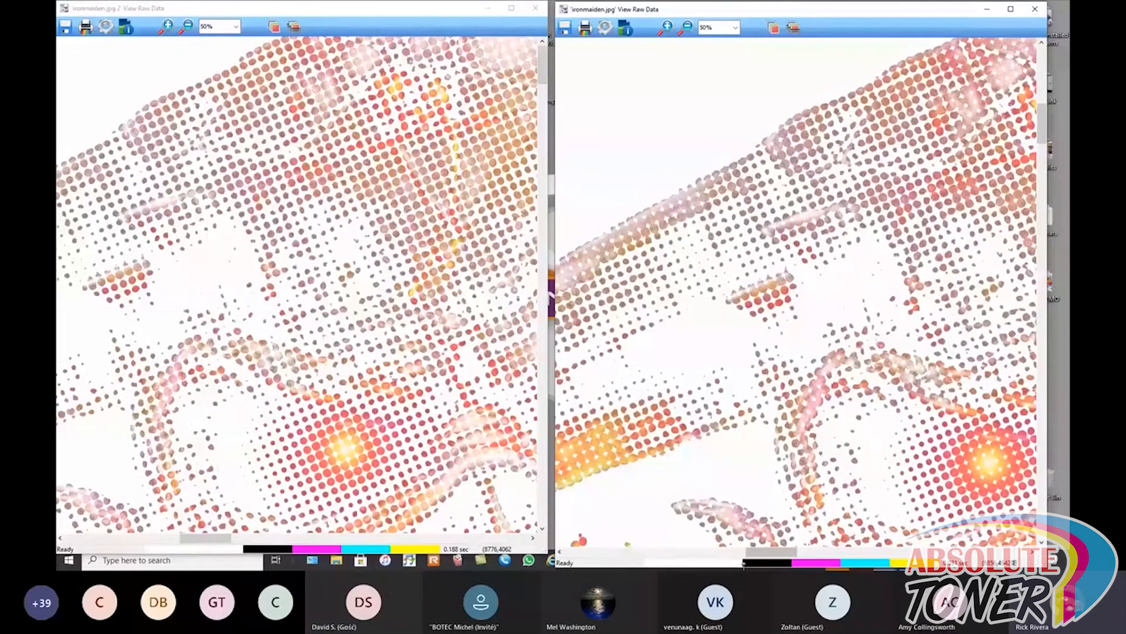
pyautogui.moveTo(744, 555); pyautogui.dragTo(798, 556)
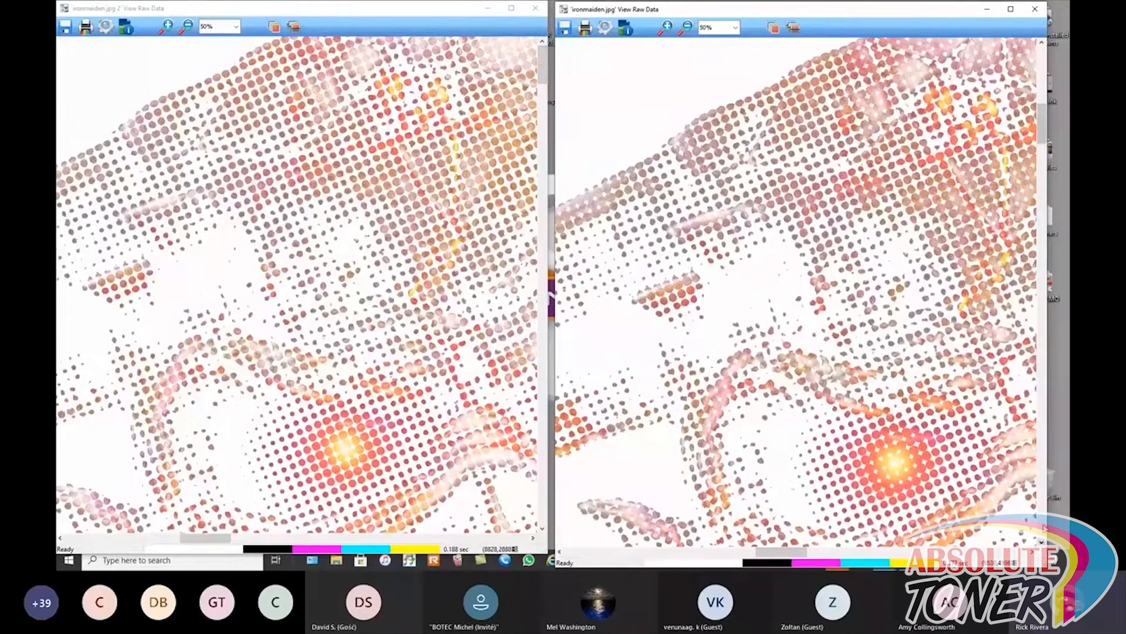
pyautogui.click(1042, 43)
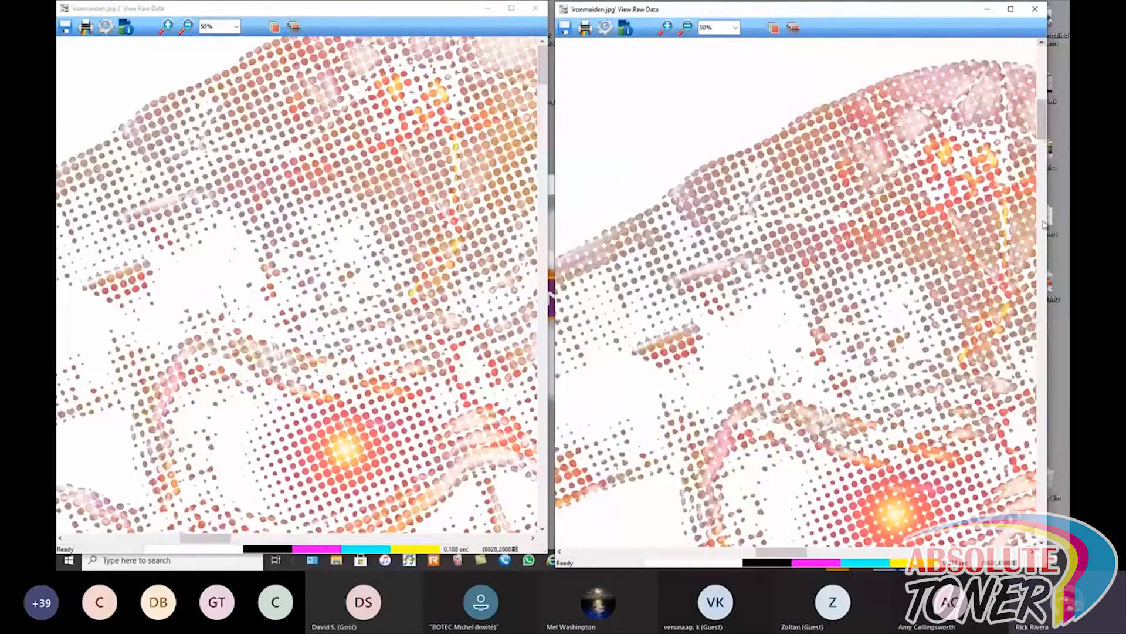
pyautogui.click(1042, 542)
pyautogui.click(1043, 542)
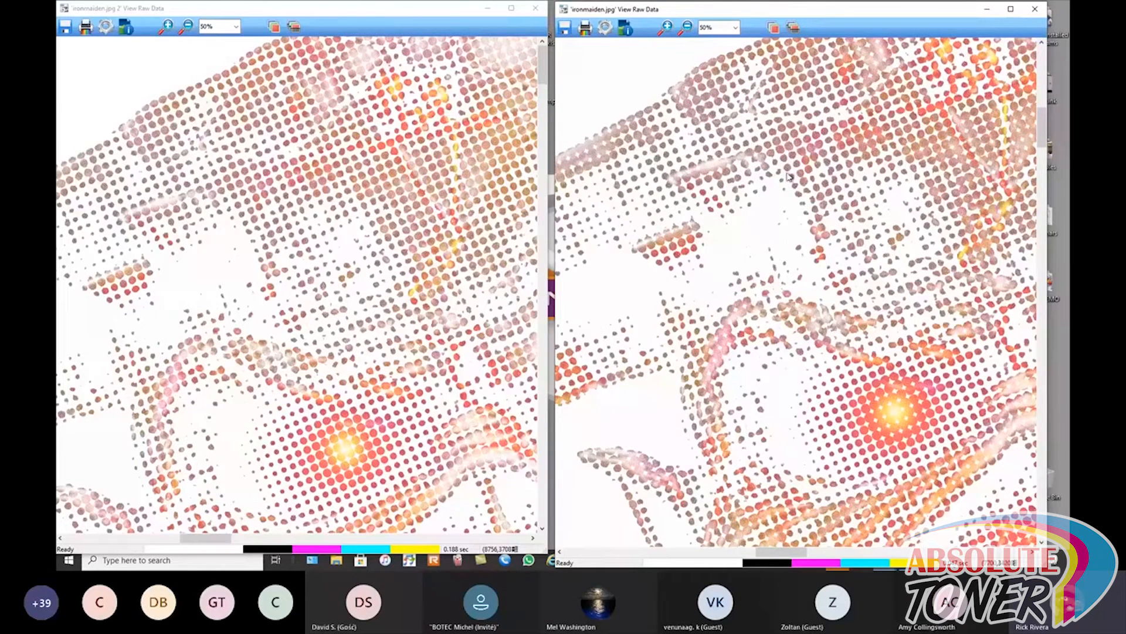
# - Zoom both raw data views back out to 12.50% to compare the overall images
pyautogui.click(186, 26)
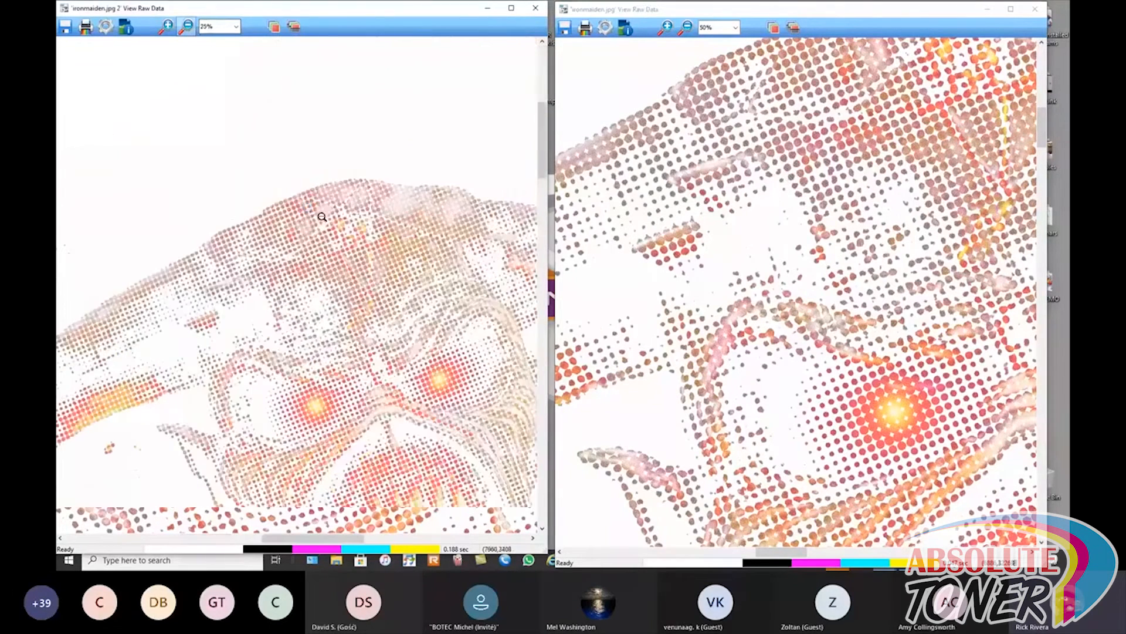
pyautogui.click(380, 441)
pyautogui.click(746, 76)
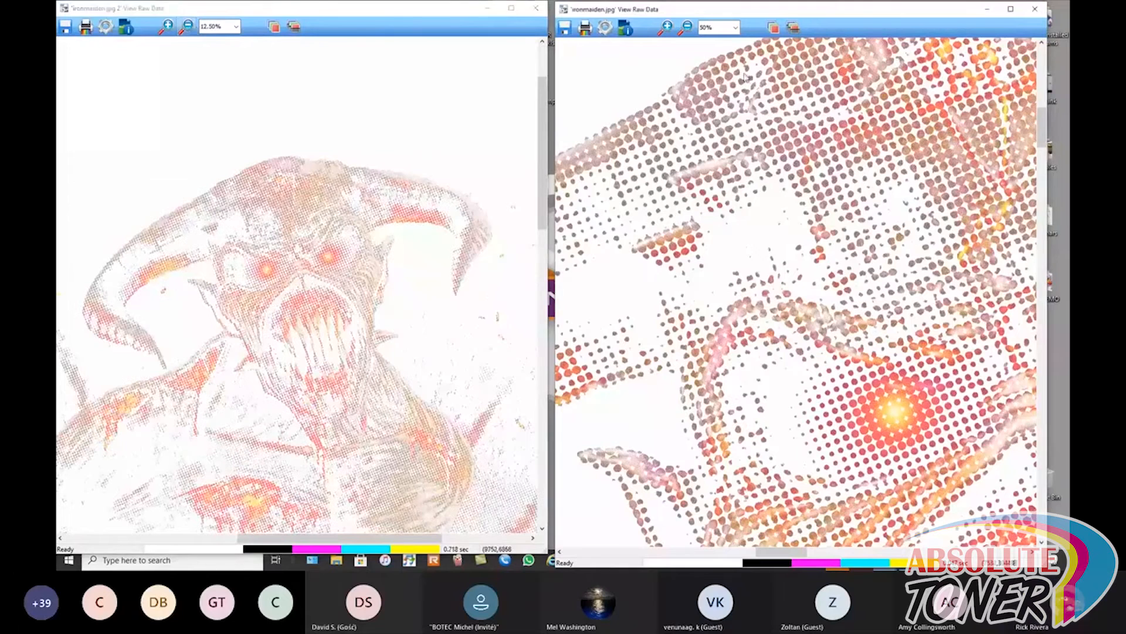
pyautogui.click(685, 27)
pyautogui.click(685, 27)
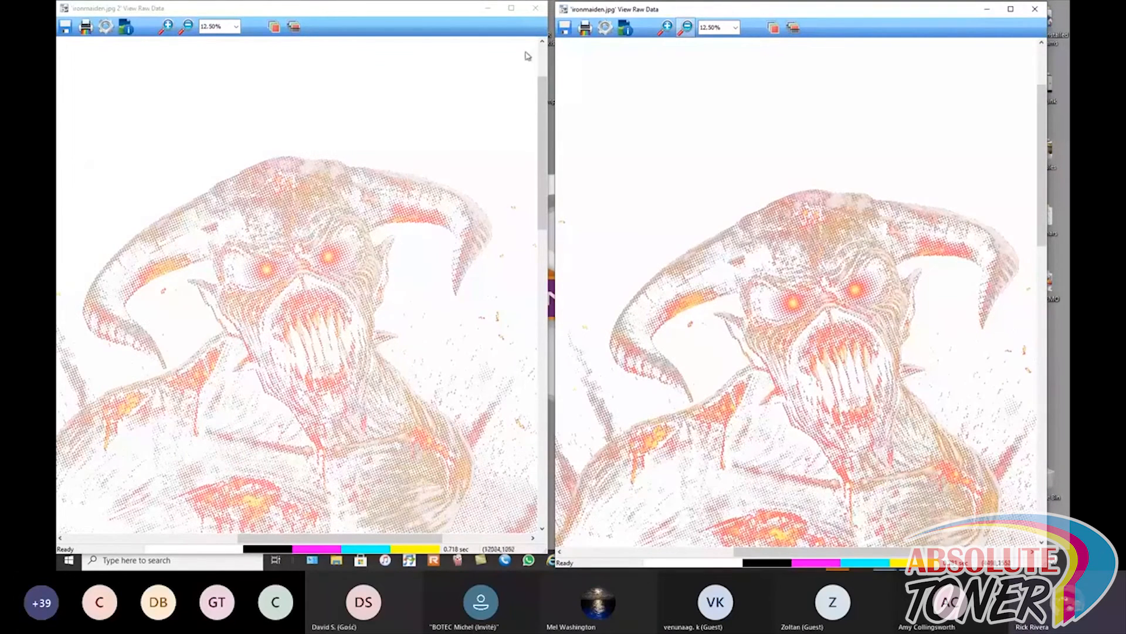
# - Close both raw data windows and restore the Digital Factory job queue
pyautogui.click(535, 9)
pyautogui.click(1035, 9)
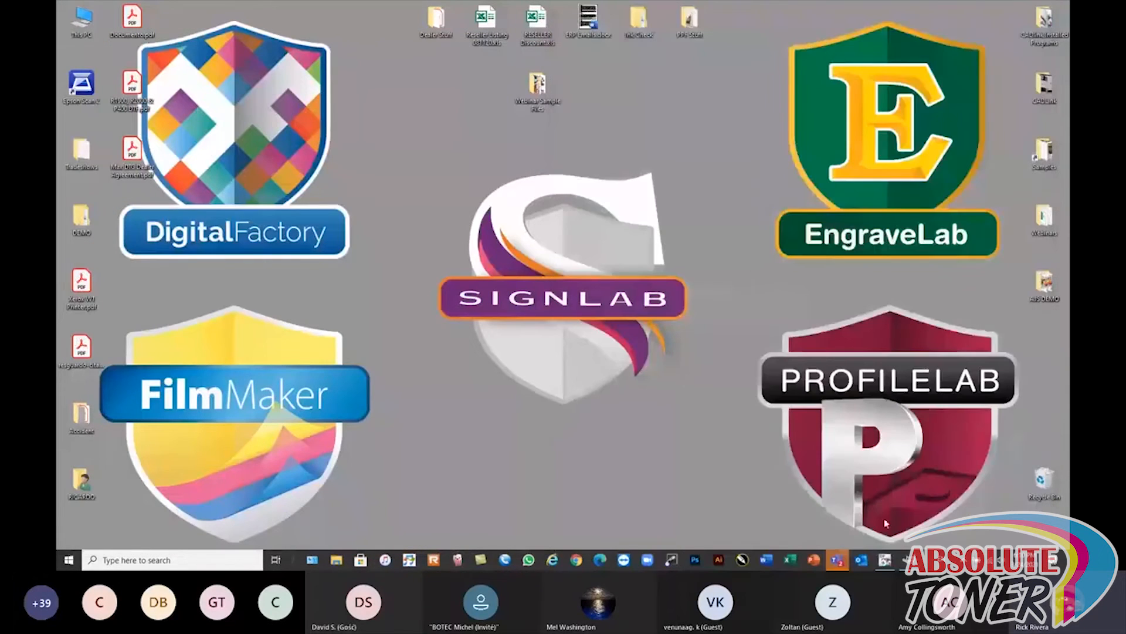
pyautogui.click(884, 562)
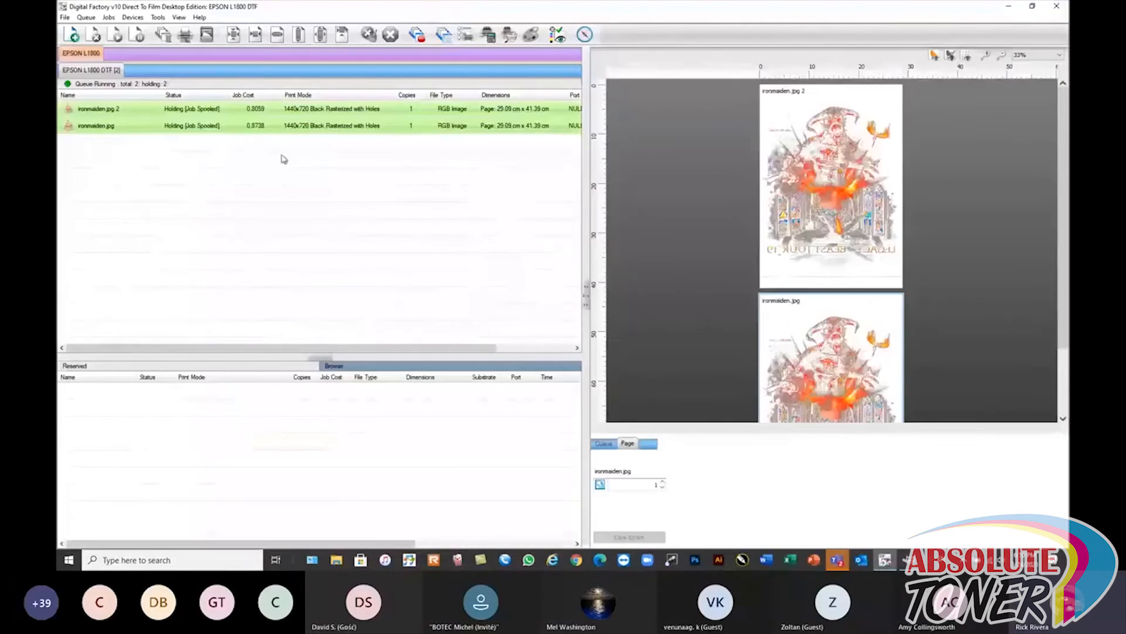
# - Duplicate the 1440x720 Black Rasterized print mode of the Epson L1800 DTF
pyautogui.click(132, 17)
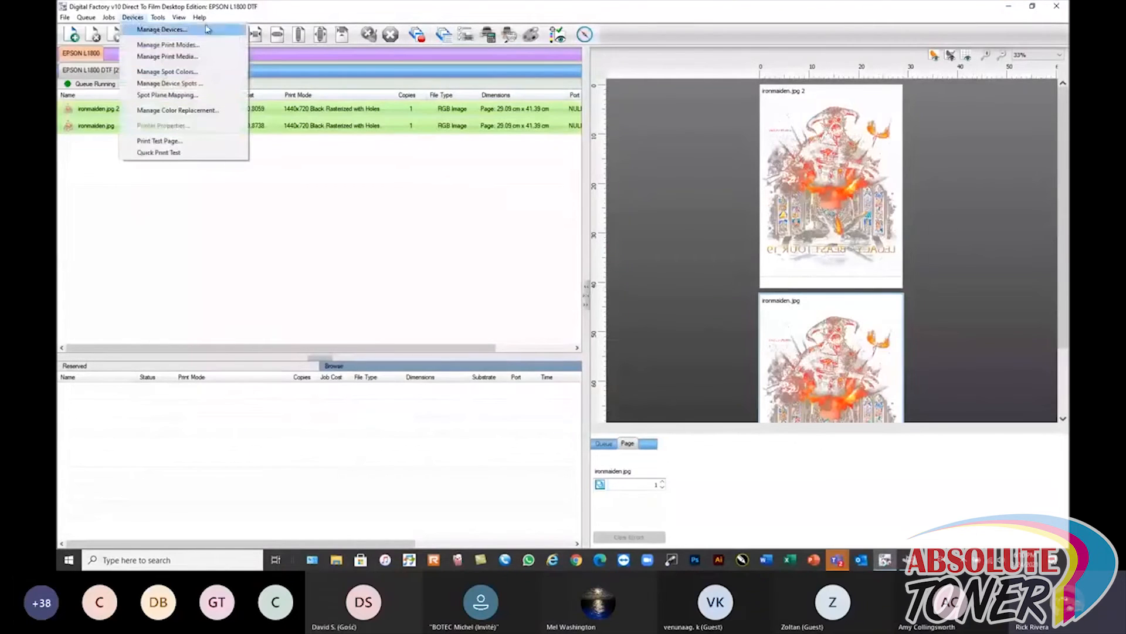
pyautogui.click(182, 46)
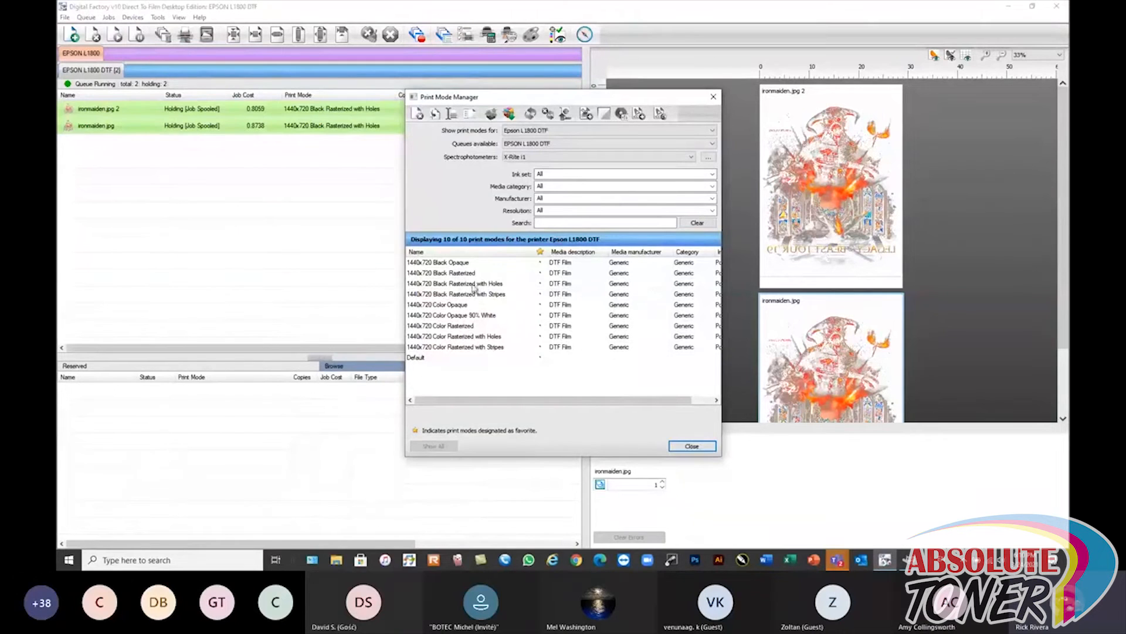
pyautogui.click(459, 274)
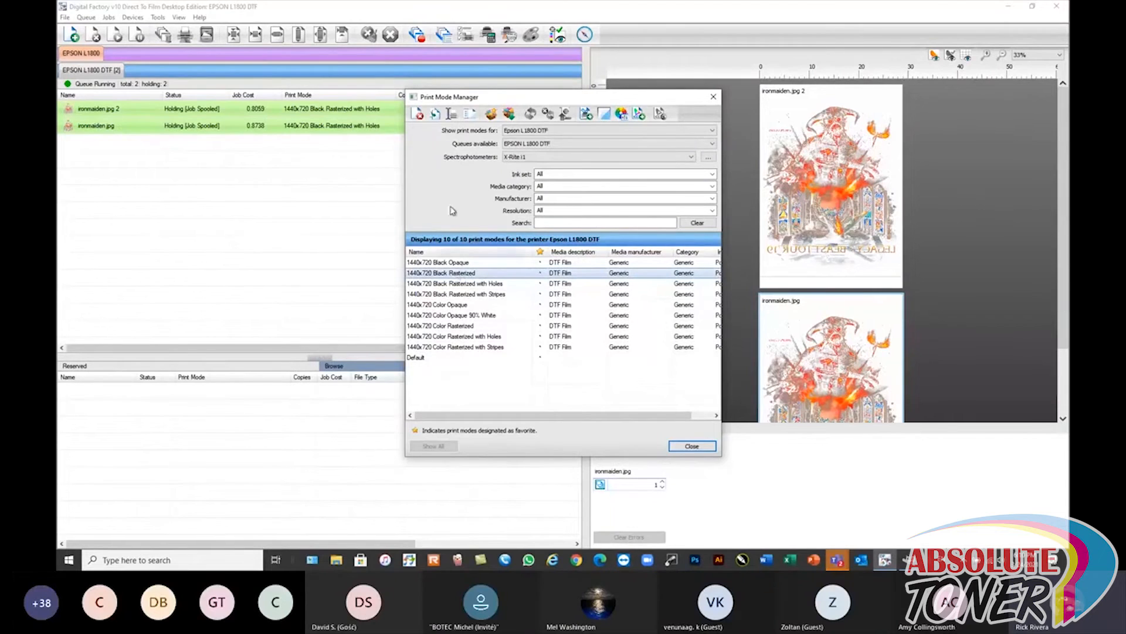
pyautogui.click(436, 115)
pyautogui.click(482, 282)
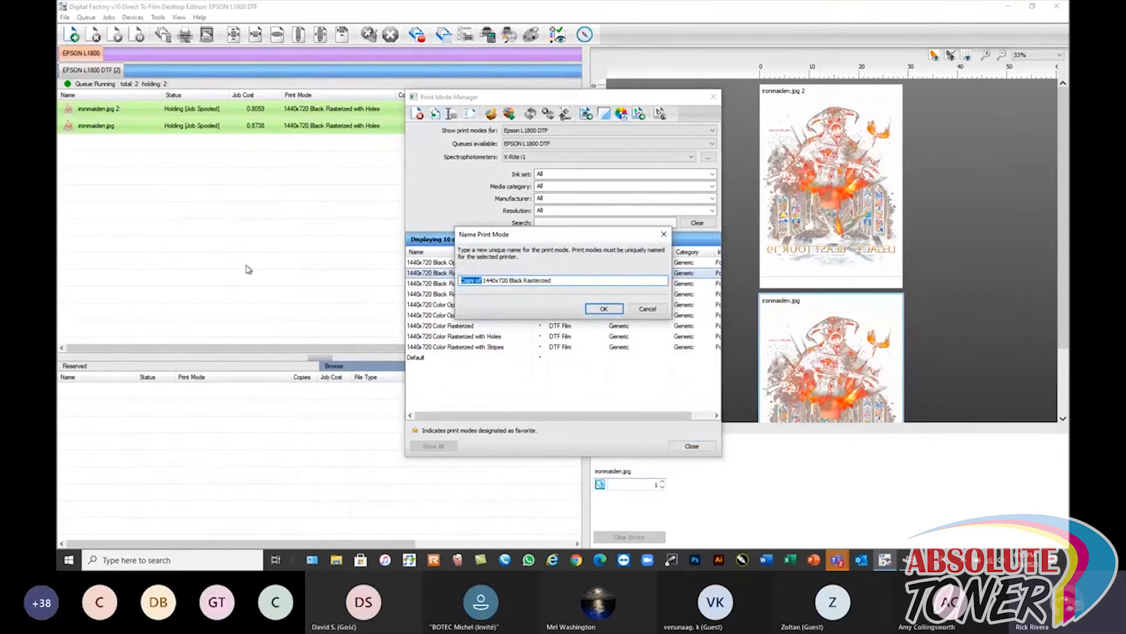
# - Name the copied print mode "1440x720 Black Rasterized Freq 30 Angle 52"
pyautogui.press('BackSpace')
pyautogui.press('BackSpace')
pyautogui.press('BackSpace')
pyautogui.press('BackSpace')
pyautogui.press('BackSpace')
pyautogui.press('BackSpace')
pyautogui.press('BackSpace')
pyautogui.press('BackSpace')
pyautogui.write('Freq 30 Angle 52')
pyautogui.click(606, 311)
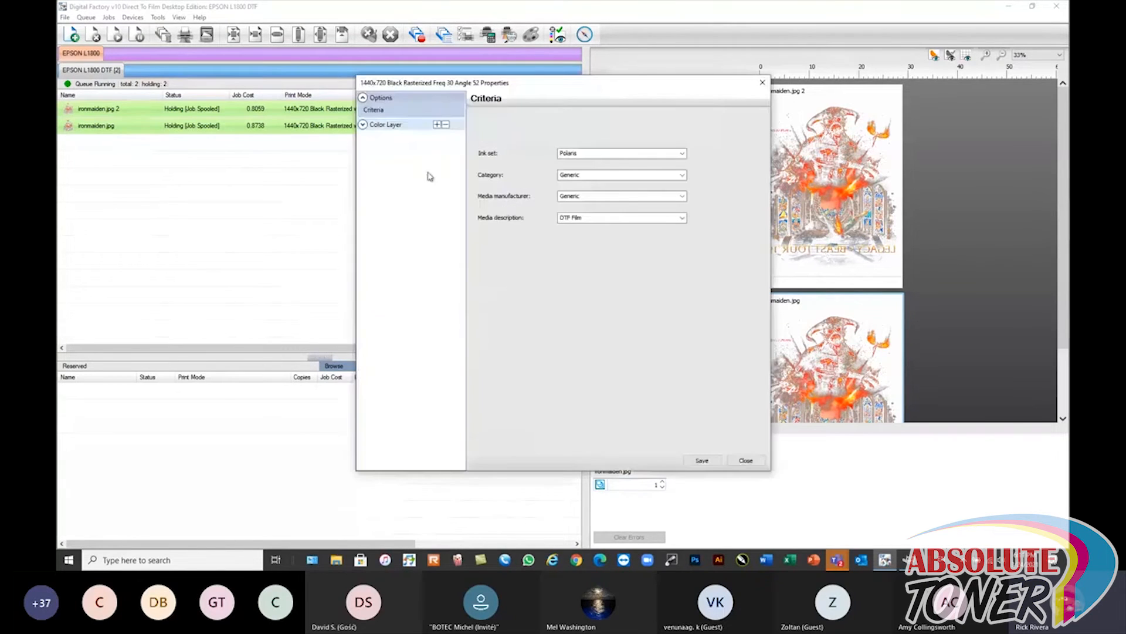
# - Set the color layer's ink removal frequency to 30 and its angle to 52
pyautogui.doubleClick(388, 111)
pyautogui.click(414, 238)
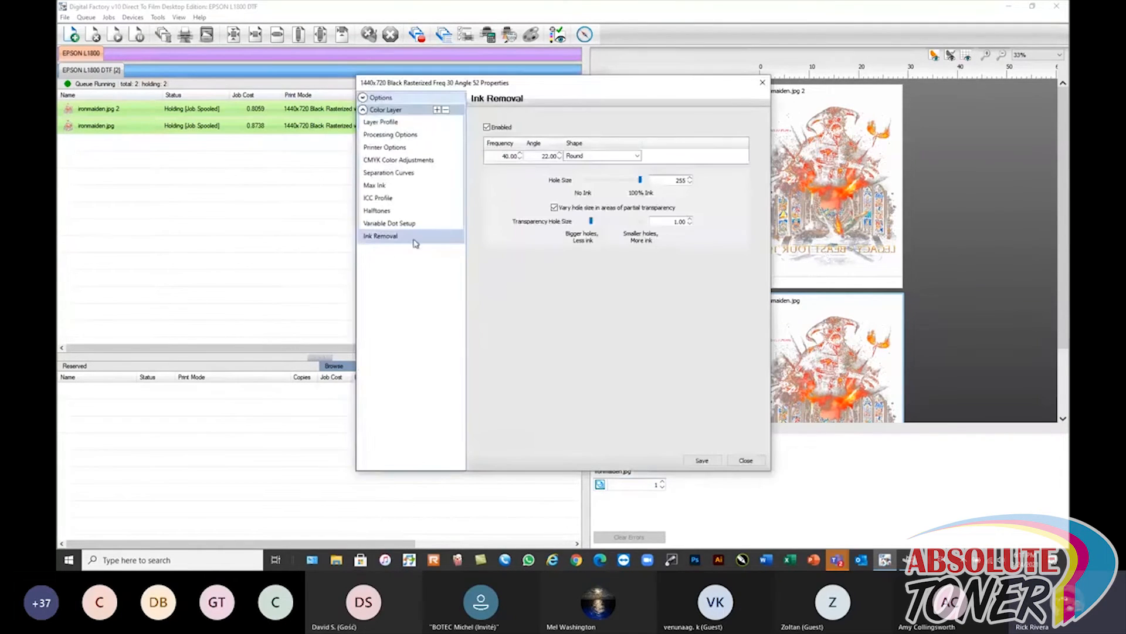
pyautogui.doubleClick(501, 157)
pyautogui.write('30')
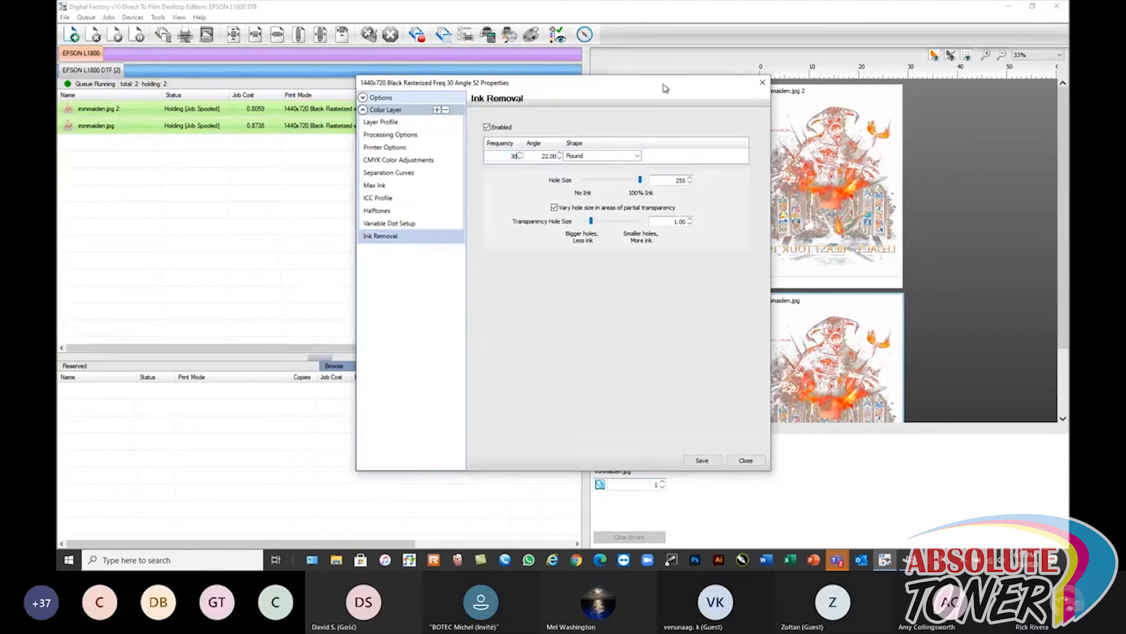
pyautogui.moveTo(646, 85); pyautogui.dragTo(617, 102)
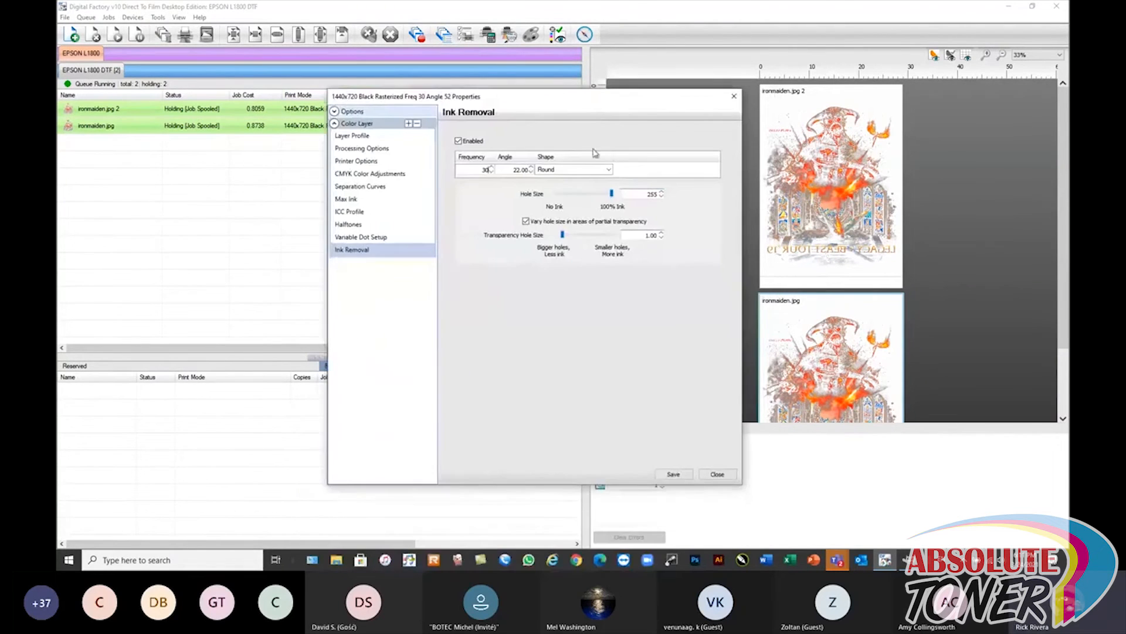
pyautogui.press('Tab')
pyautogui.write('52')
pyautogui.press('Return')
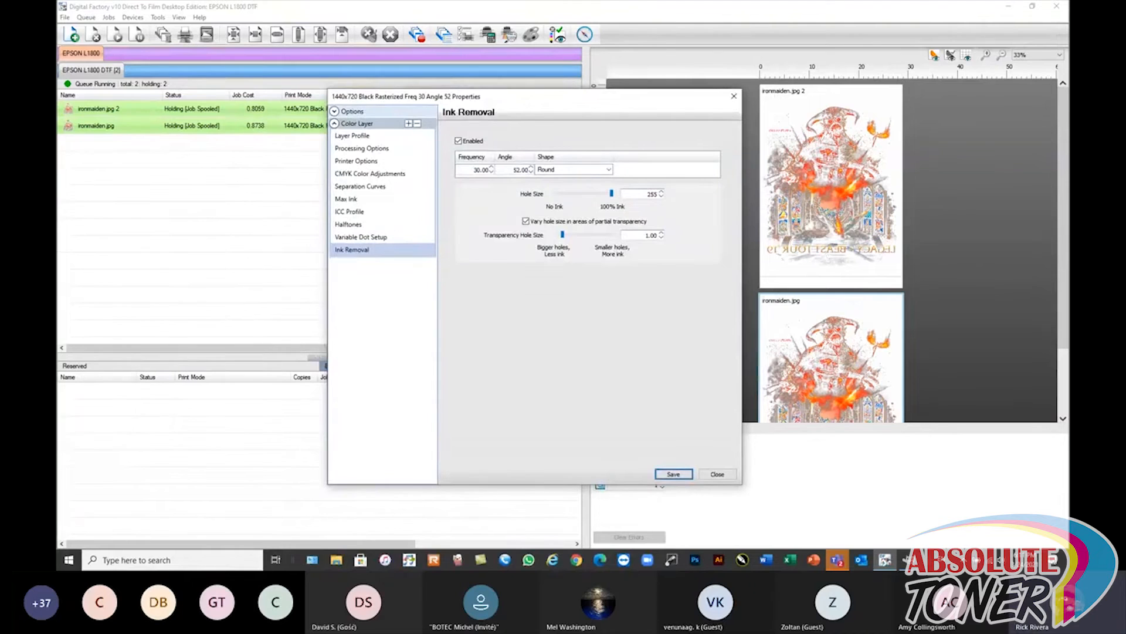
# - Set the ink removal shape to Euclidean round, save the new print mode and leave the print mode manager
pyautogui.click(609, 169)
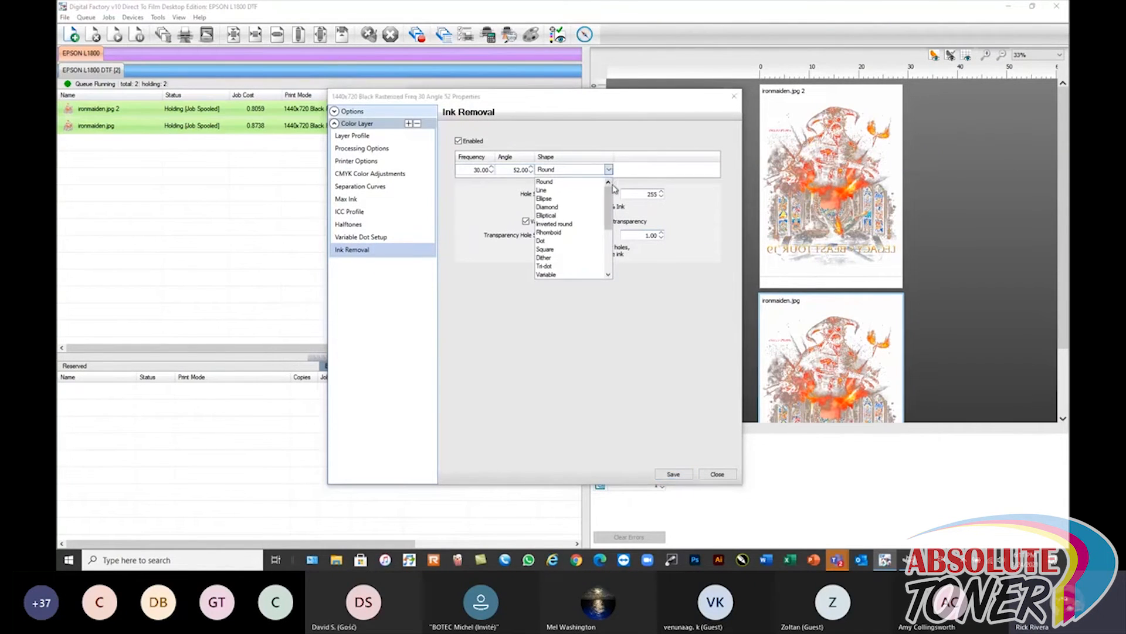
pyautogui.moveTo(609, 196); pyautogui.dragTo(610, 226)
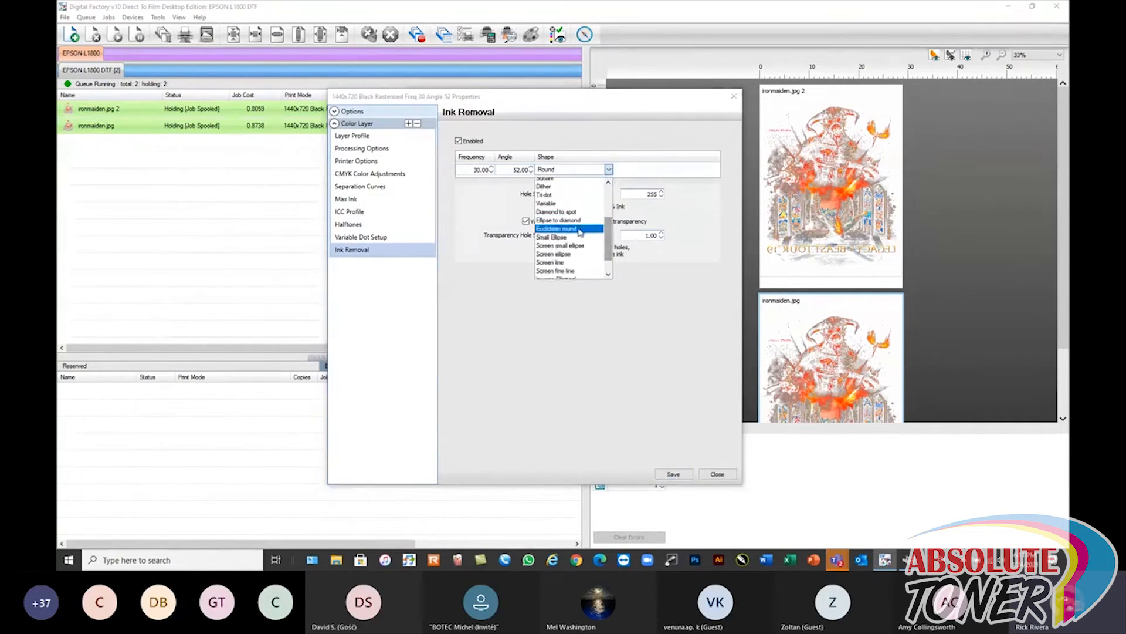
pyautogui.click(556, 228)
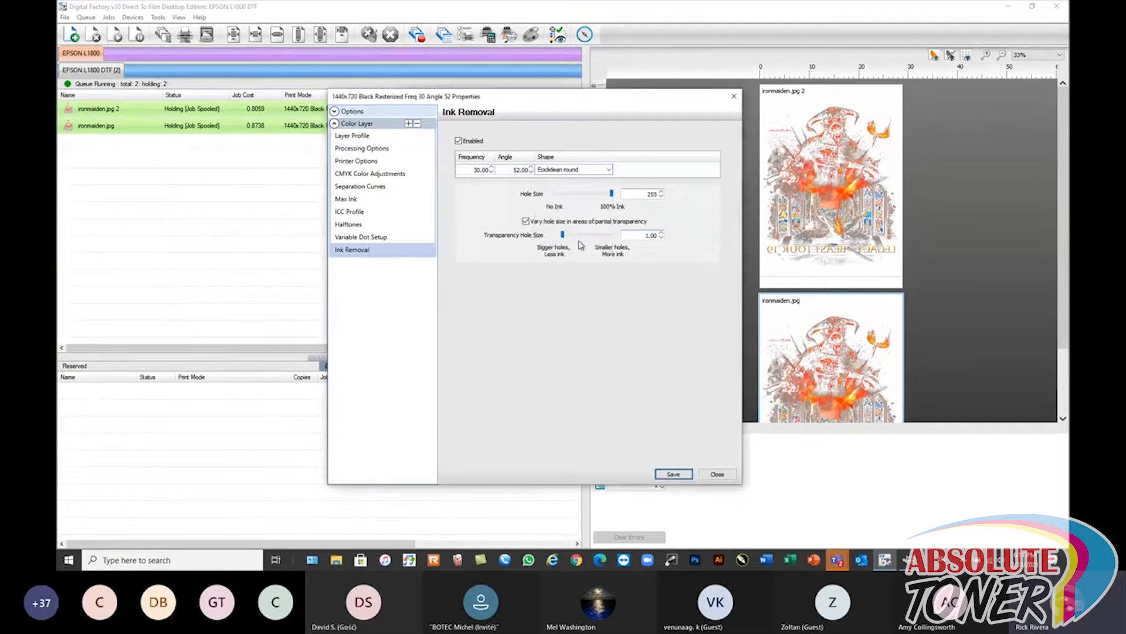
pyautogui.click(674, 475)
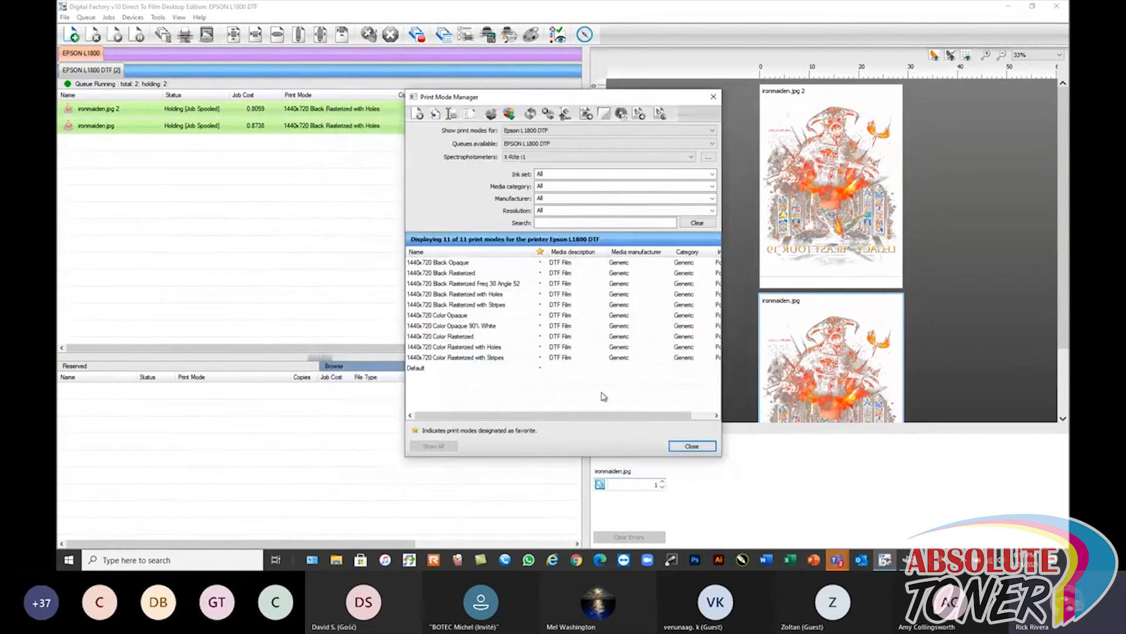
pyautogui.click(693, 447)
# - Reopen the held ironmaiden.jpg page and assign the 1440x720 Black Rasterized Freq 30 Angle 52 print mode to its job
pyautogui.click(230, 135)
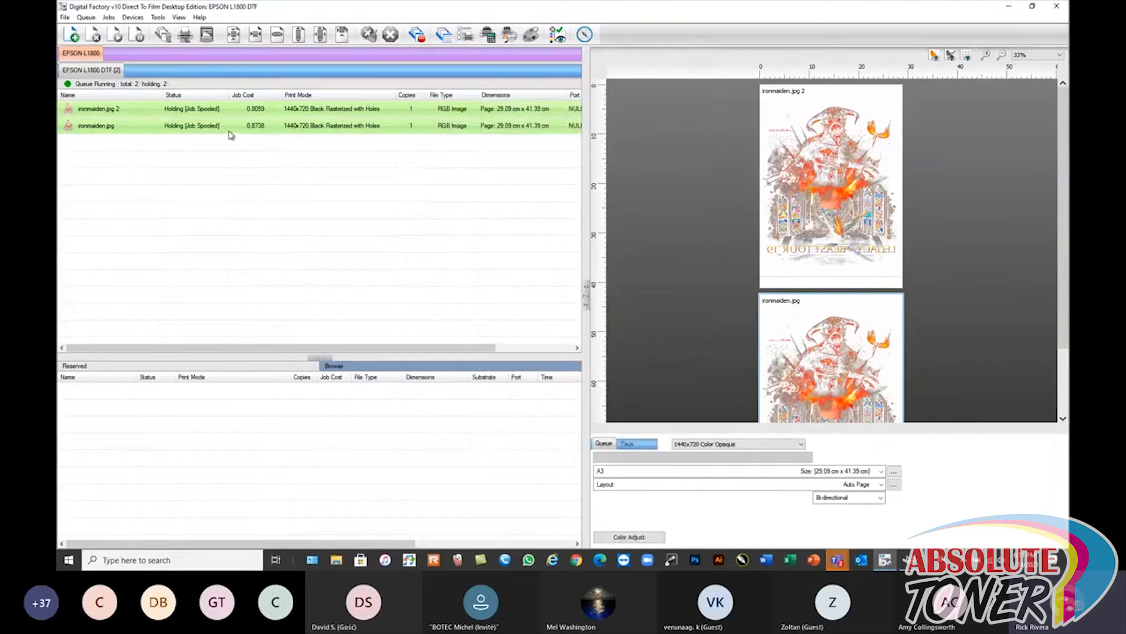
pyautogui.rightClick(246, 138)
pyautogui.click(181, 126)
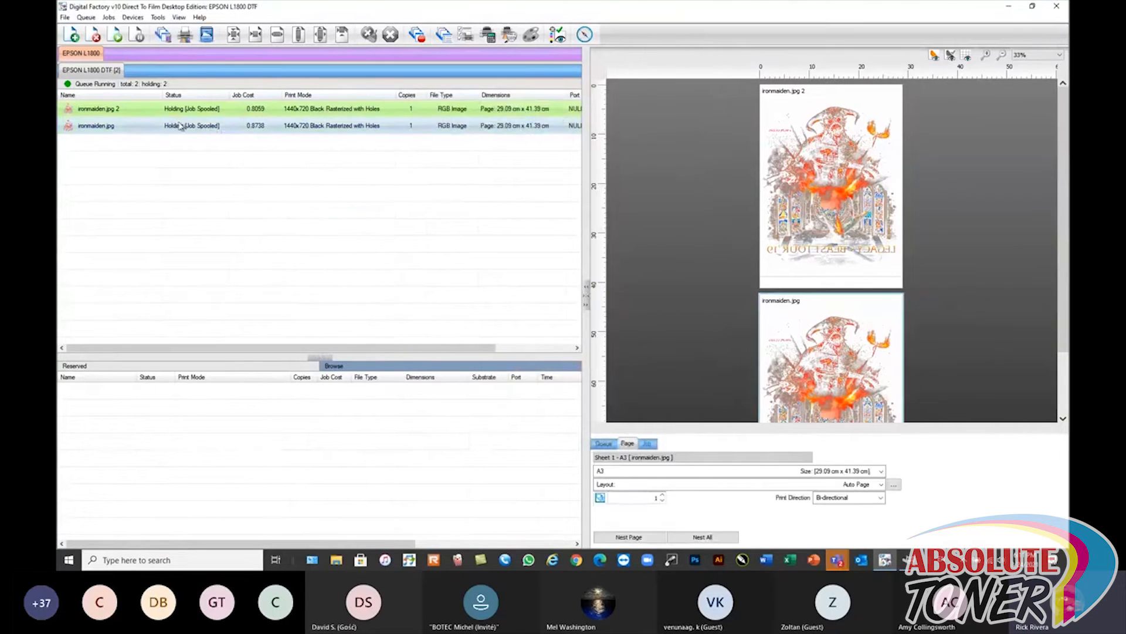
pyautogui.click(198, 126)
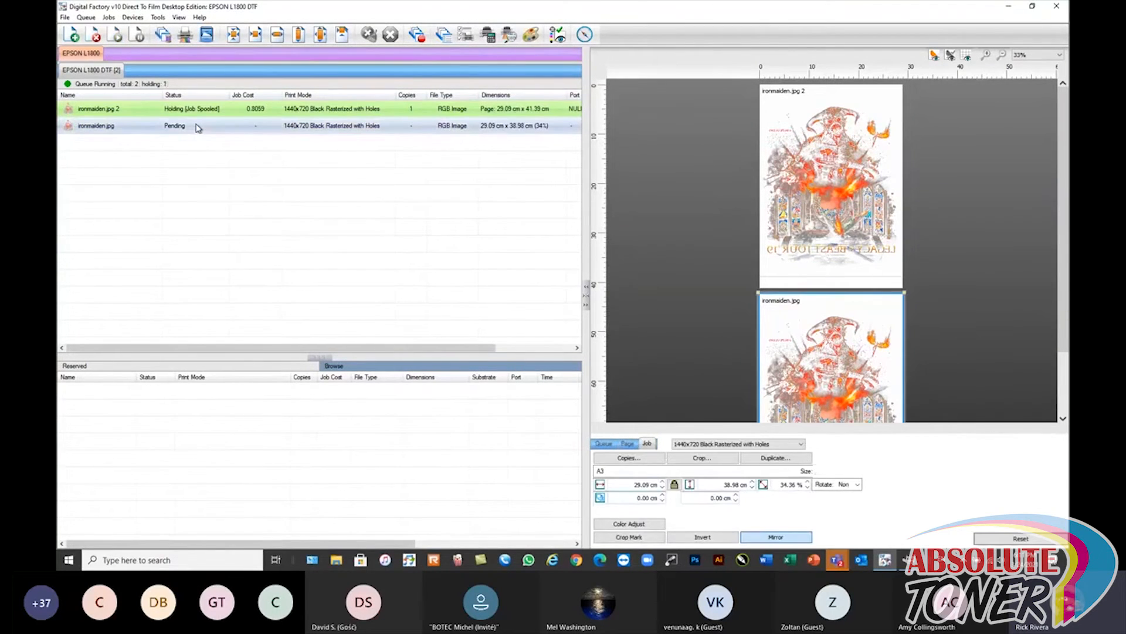
pyautogui.click(762, 445)
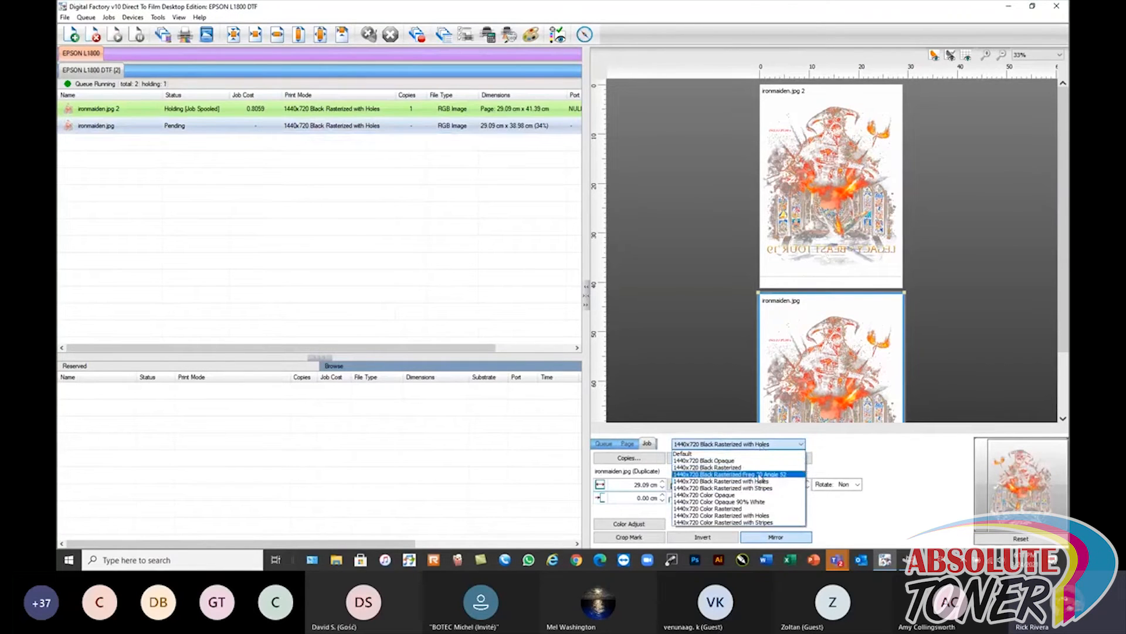
pyautogui.click(757, 474)
# - RIP the ironmaiden.jpg job without printing it
pyautogui.rightClick(331, 142)
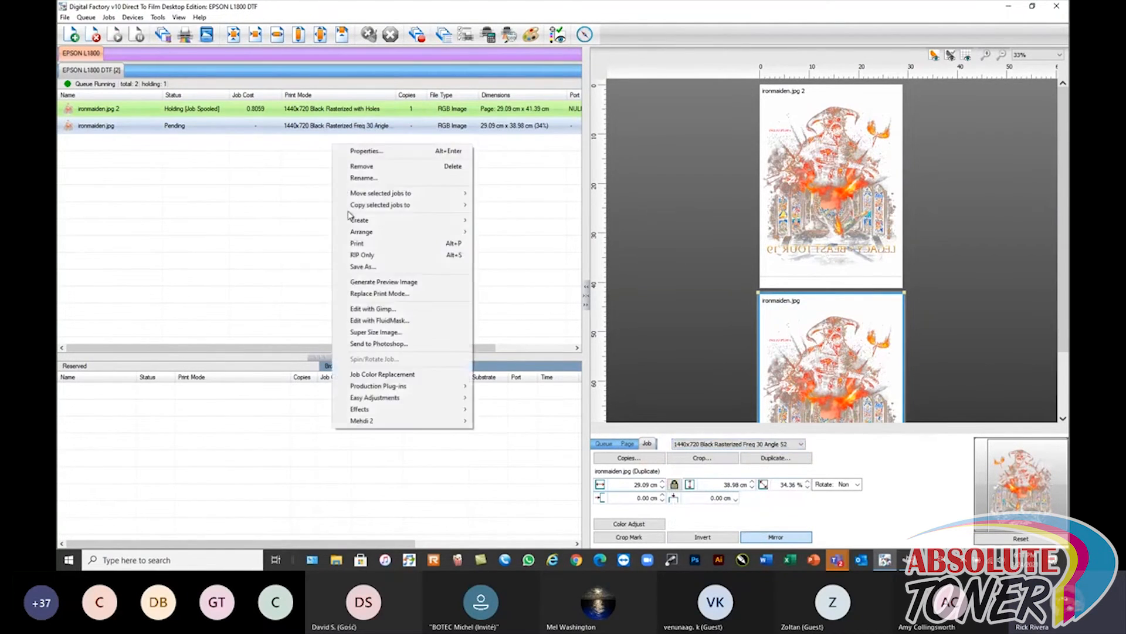
pyautogui.click(359, 256)
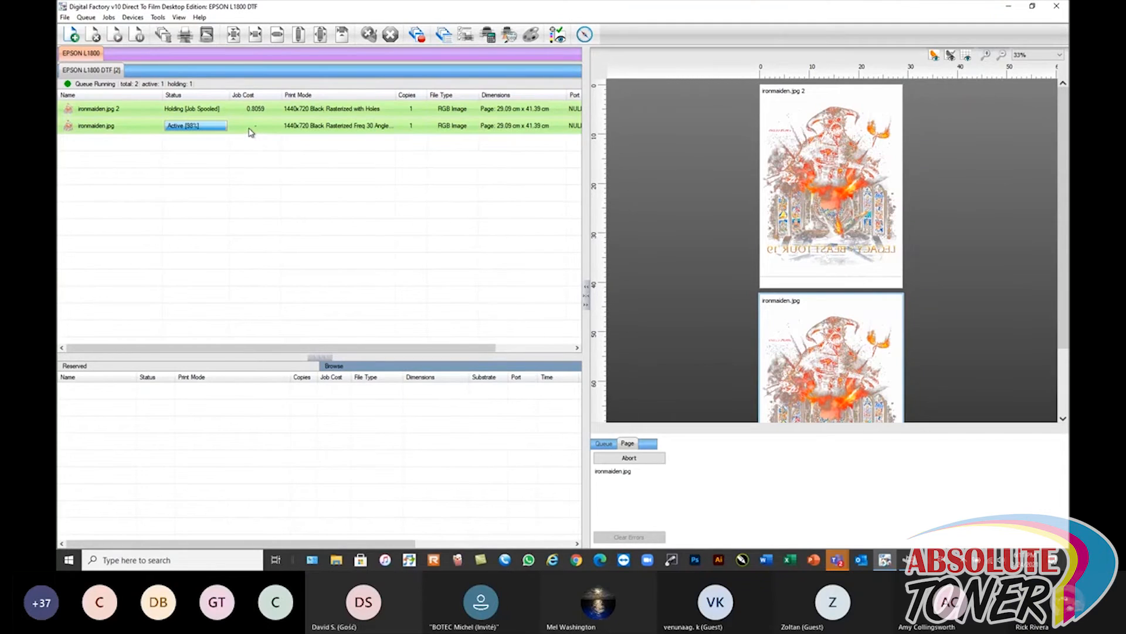
pyautogui.moveTo(250, 131)
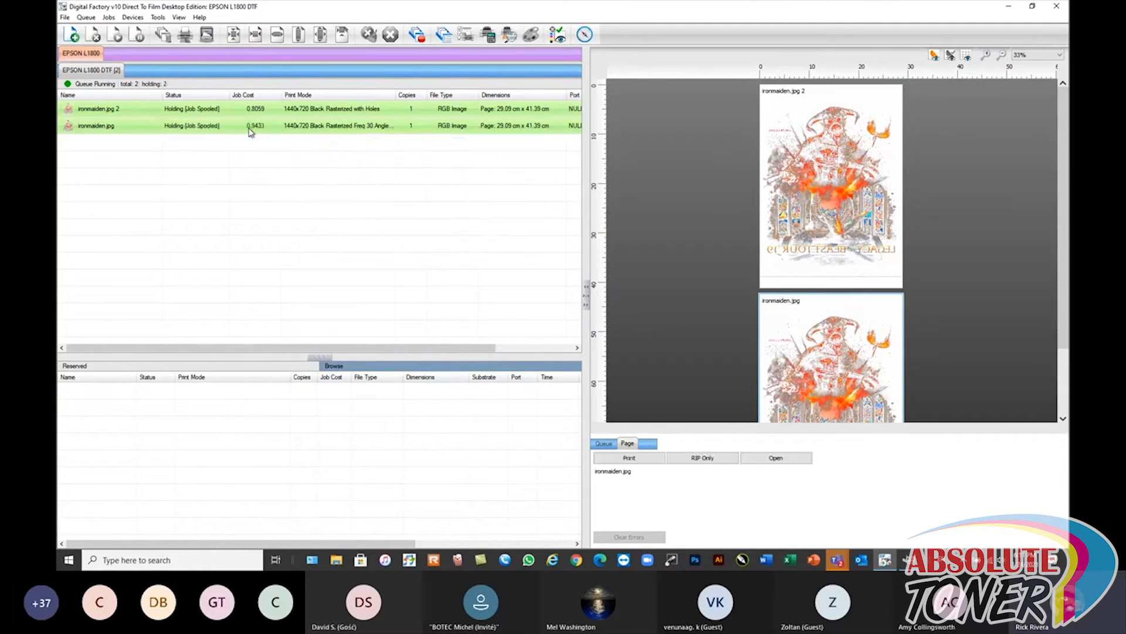
# - Open the raw data of ironmaiden.jpg in an enlarged window and examine the hole pattern around the demon at 12.50%
pyautogui.rightClick(241, 129)
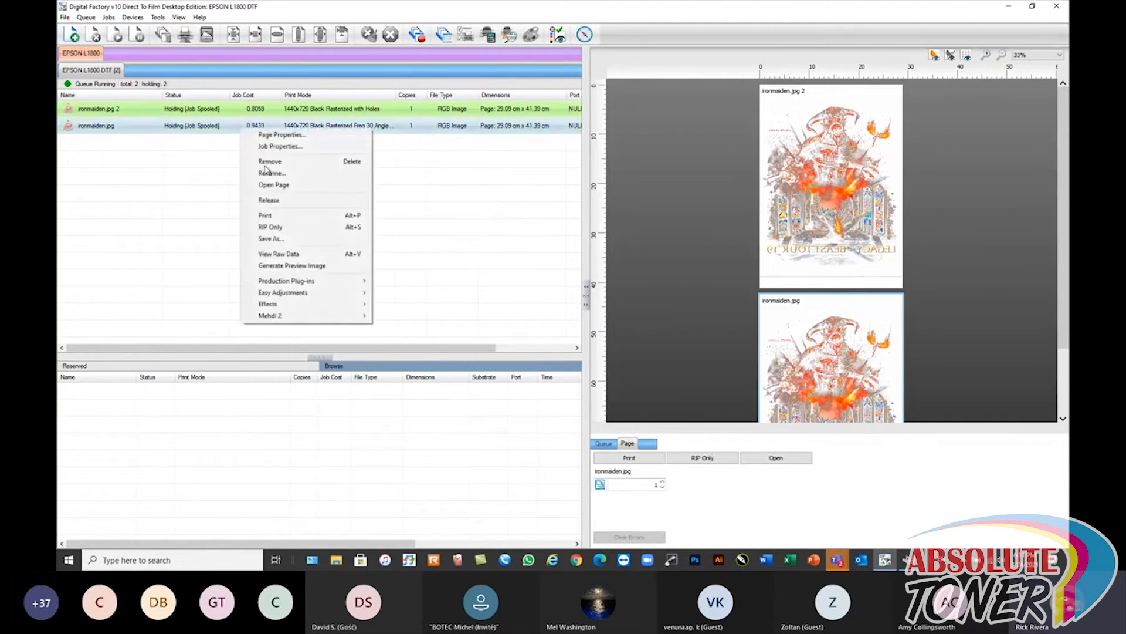
pyautogui.click(278, 255)
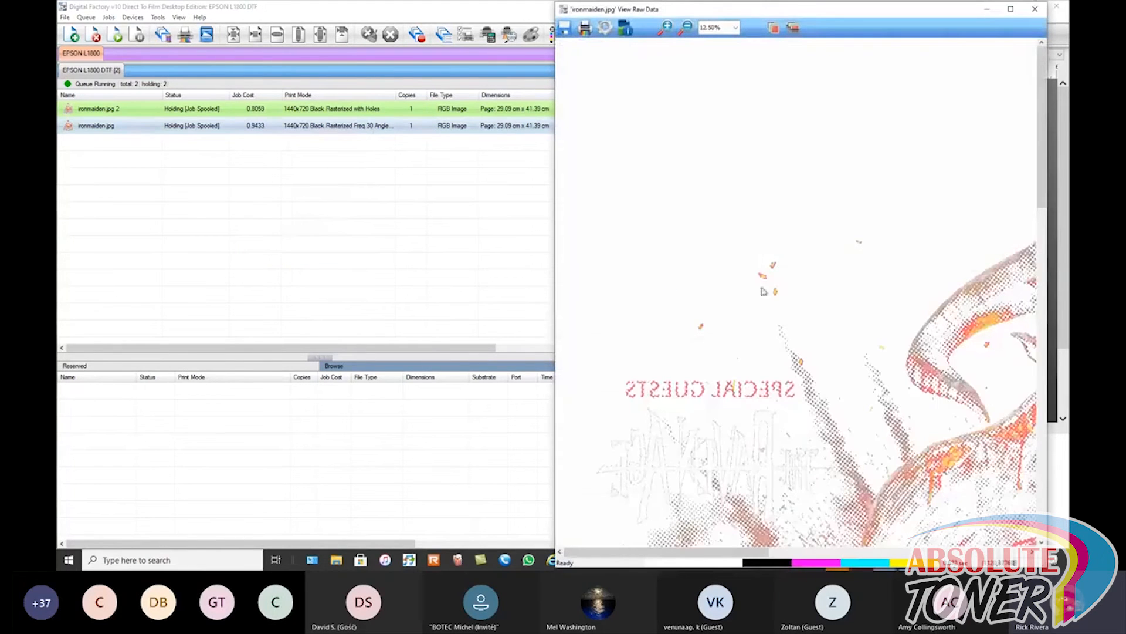
pyautogui.moveTo(876, 13); pyautogui.dragTo(588, 15)
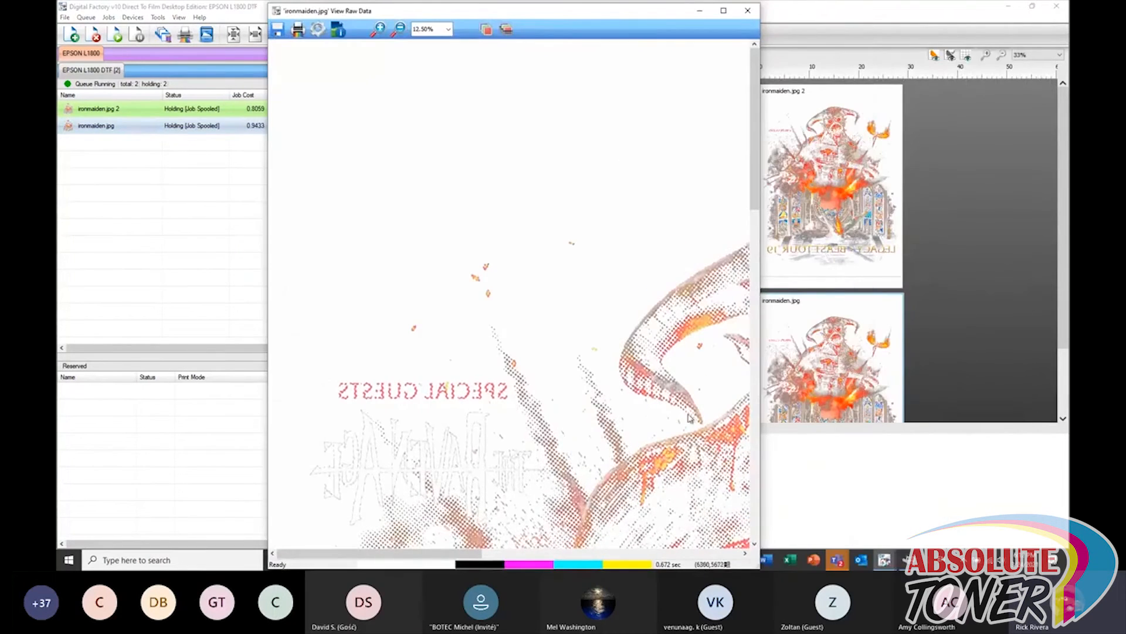
pyautogui.moveTo(760, 516); pyautogui.dragTo(929, 512)
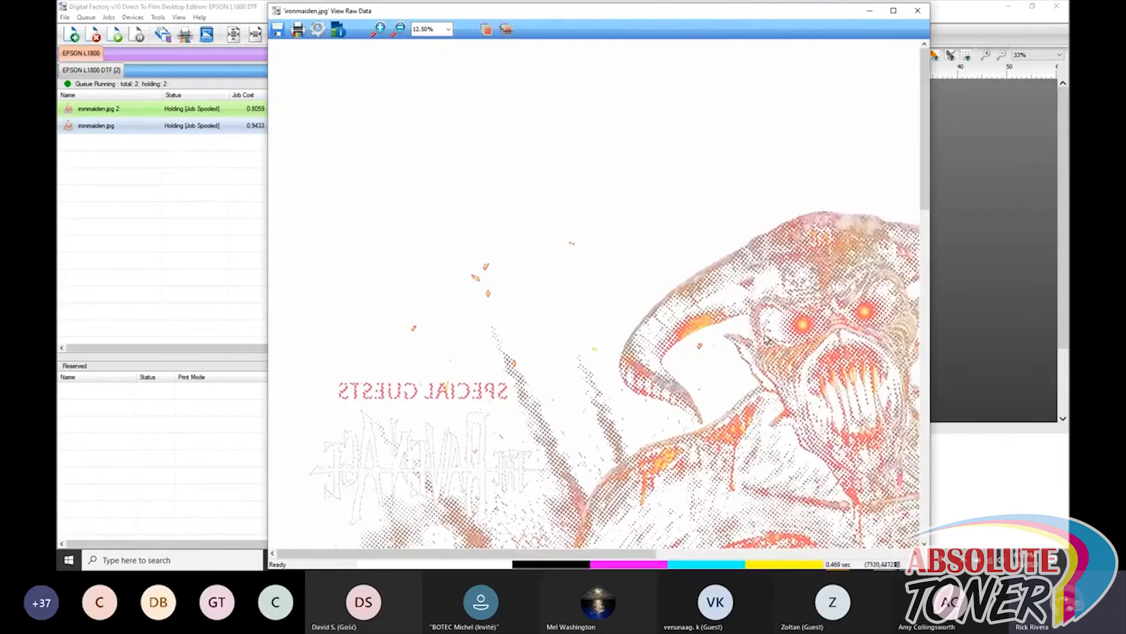
pyautogui.scroll(-2, 758, 298)
pyautogui.scroll(-2, 757, 297)
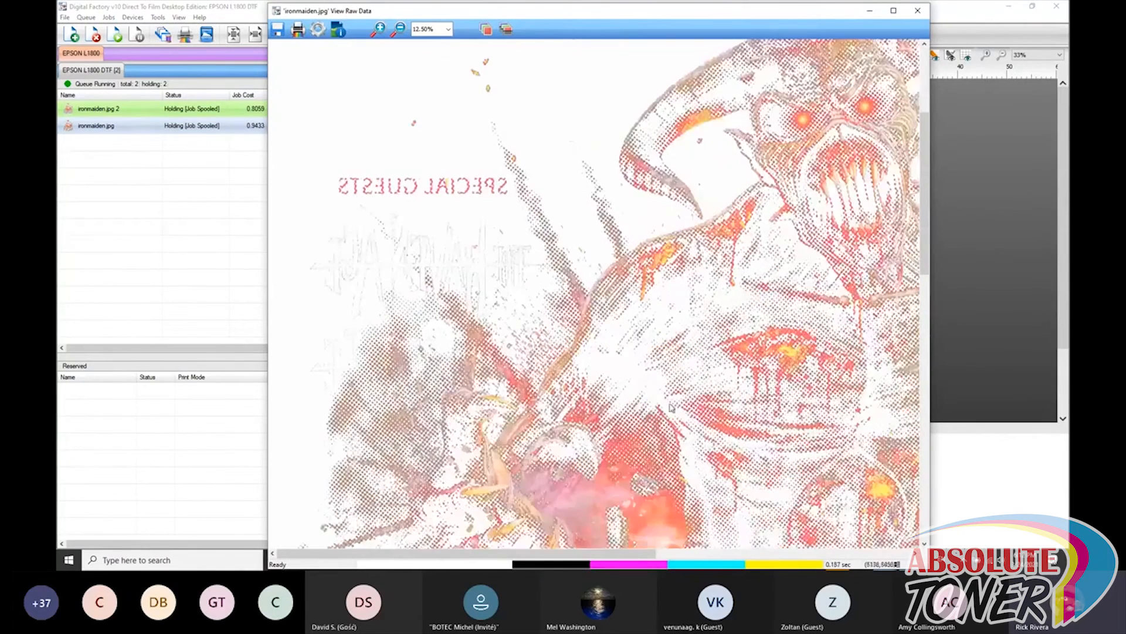
pyautogui.moveTo(610, 551); pyautogui.dragTo(670, 546)
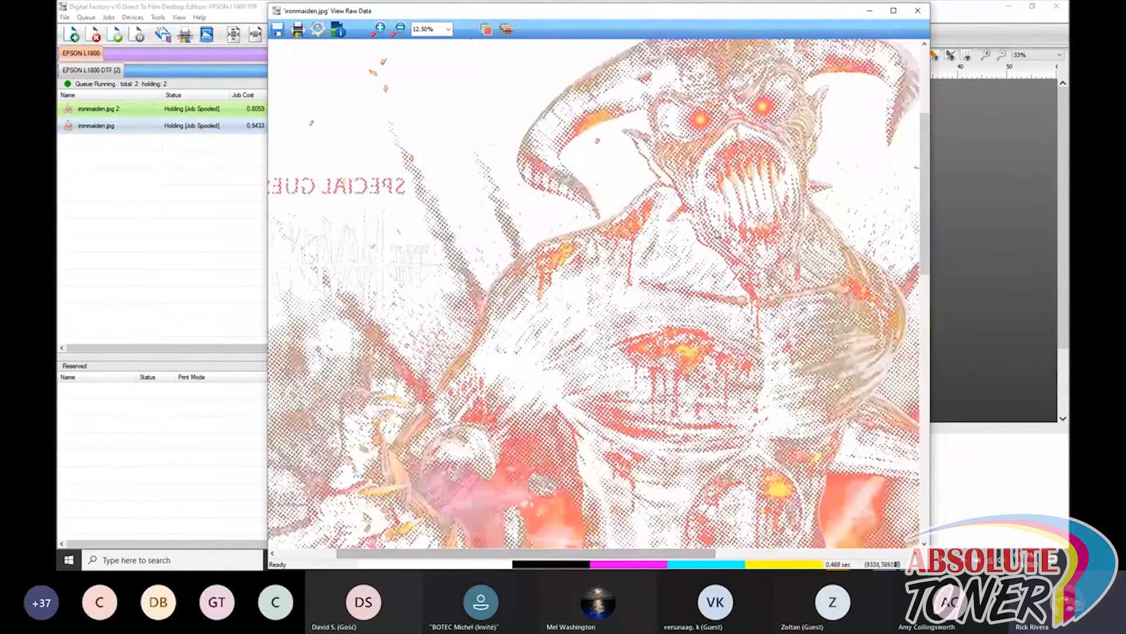
pyautogui.scroll(1, 713, 218)
pyautogui.scroll(1, 697, 185)
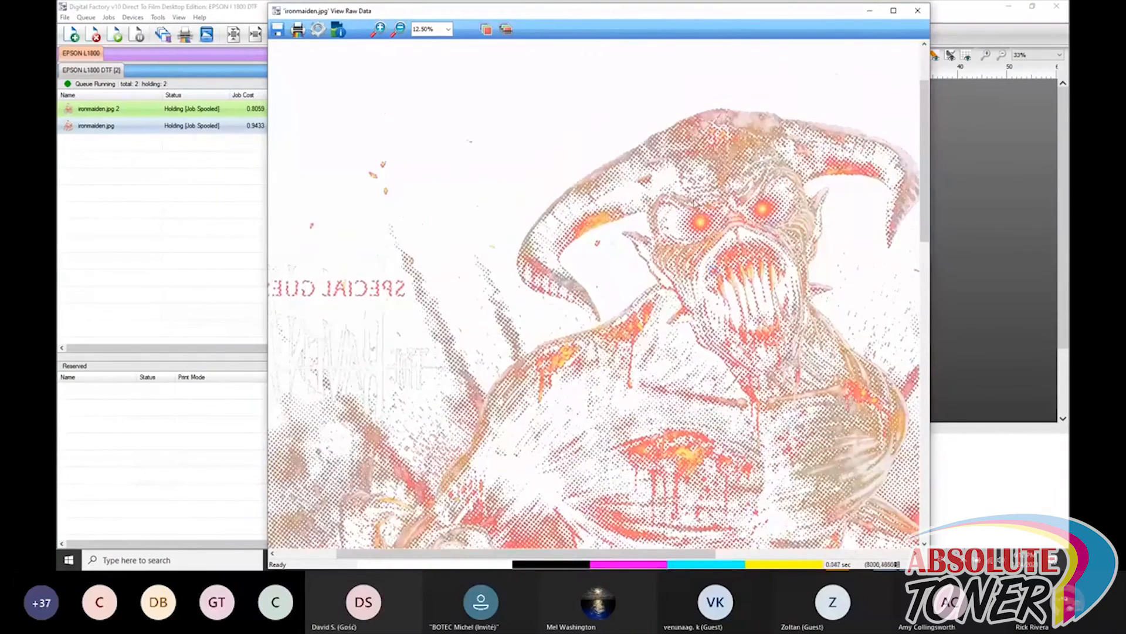
# - Switch the ironmaiden.jpg raw data to the black-and-white display, inspect the holes down to the stained-glass windows, and close the view
pyautogui.click(506, 29)
pyautogui.scroll(-1, 632, 433)
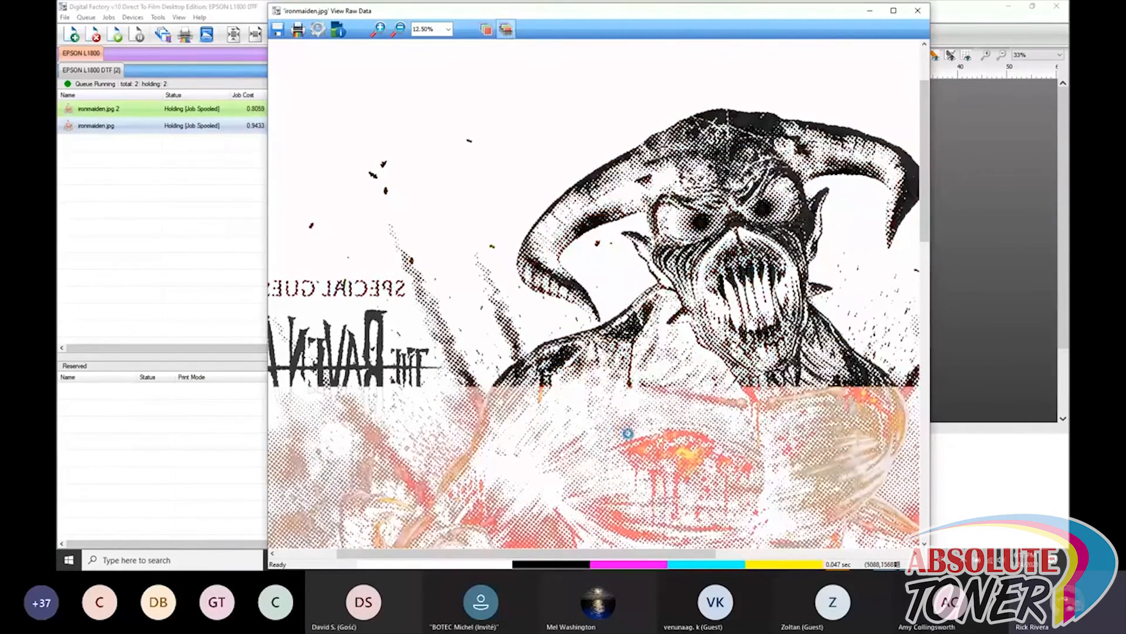
pyautogui.scroll(-5, 633, 433)
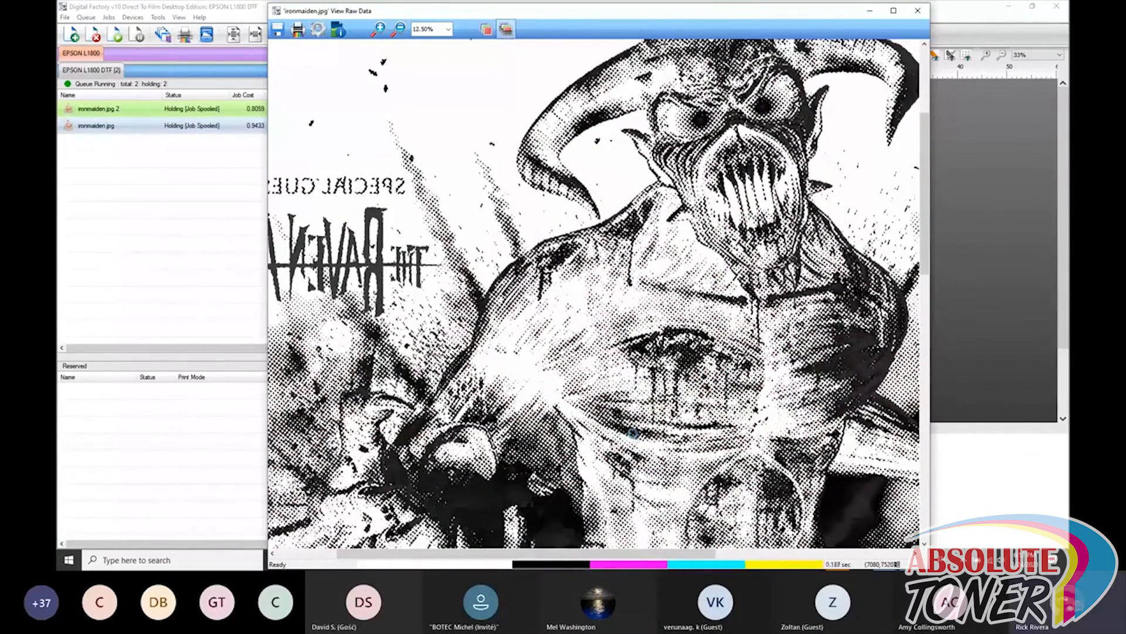
pyautogui.scroll(-6, 633, 433)
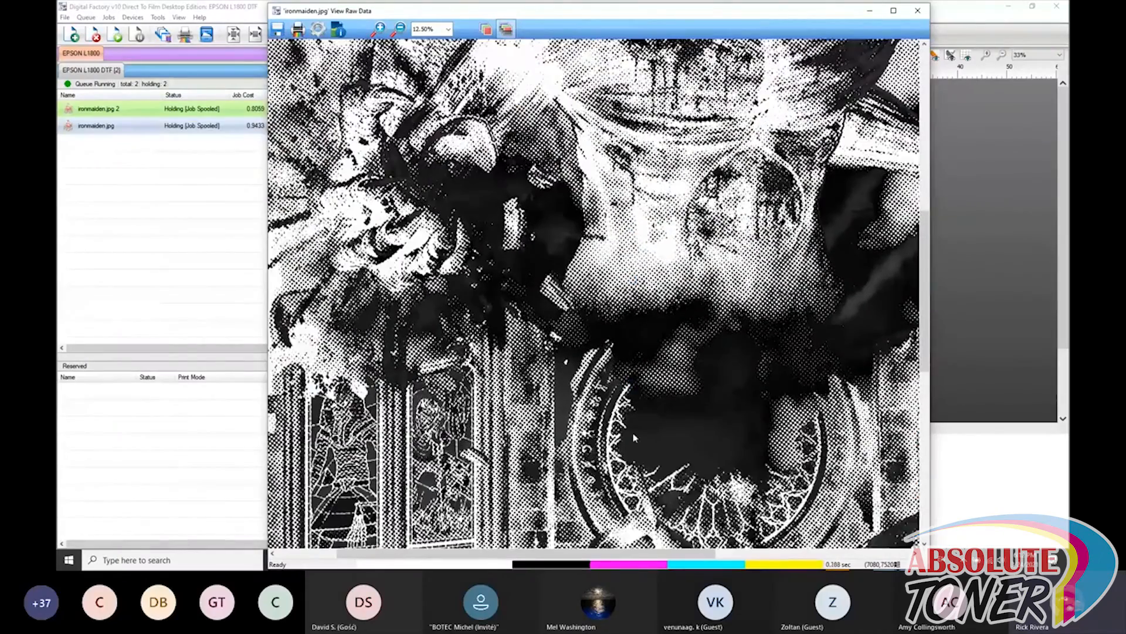
pyautogui.scroll(-2, 627, 432)
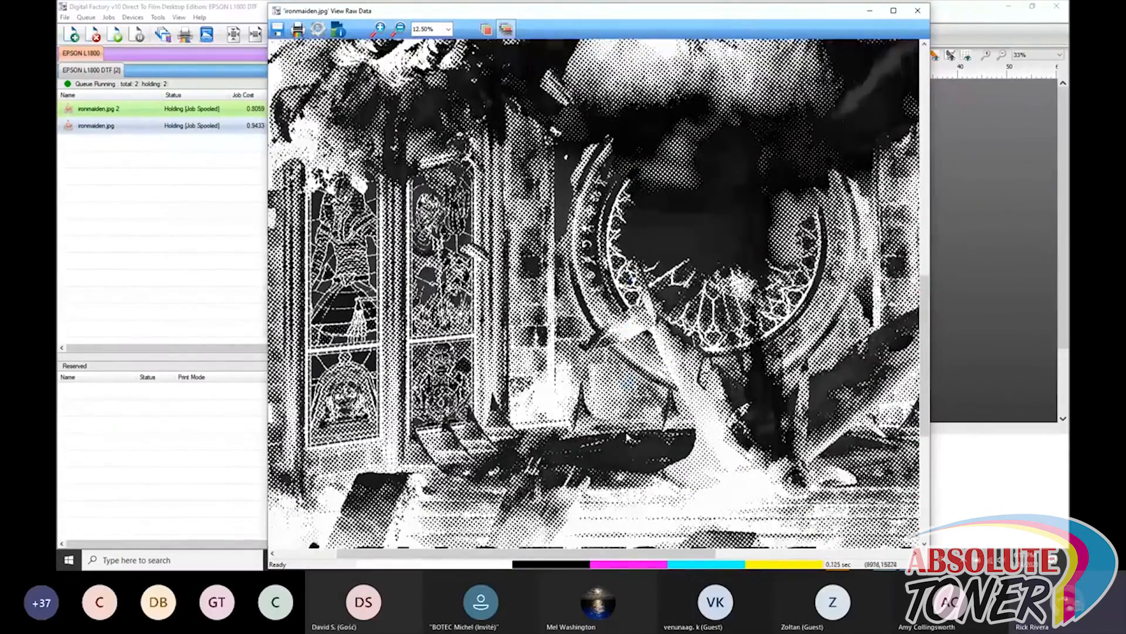
pyautogui.click(918, 11)
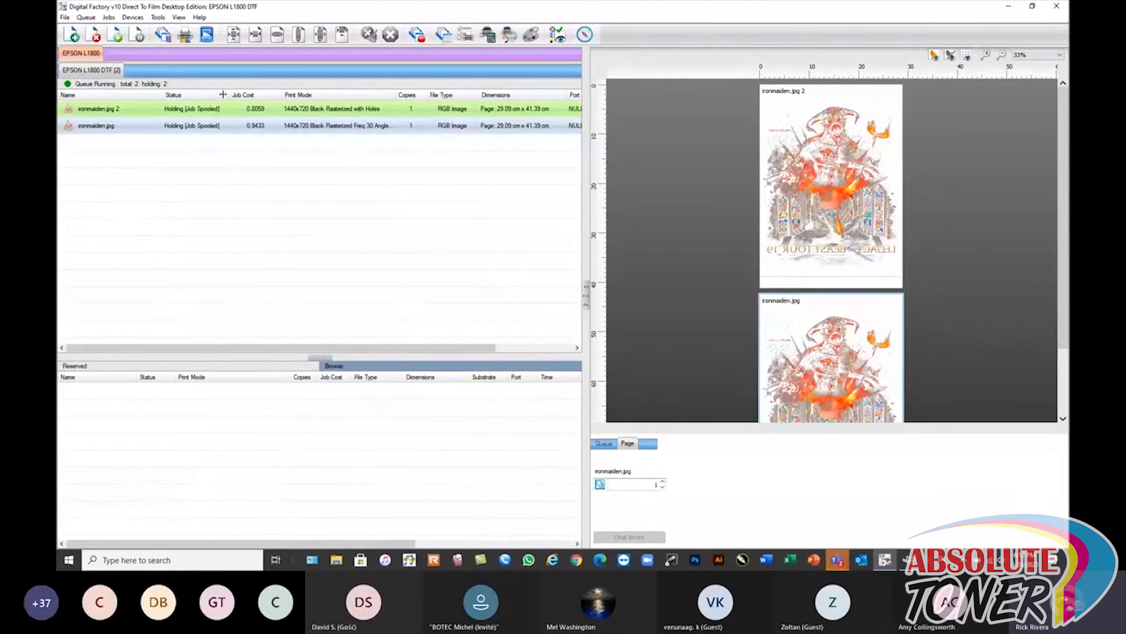
# - Open the print mode manager again and enlarge its window to show the print mode list with the ink set column
pyautogui.click(132, 17)
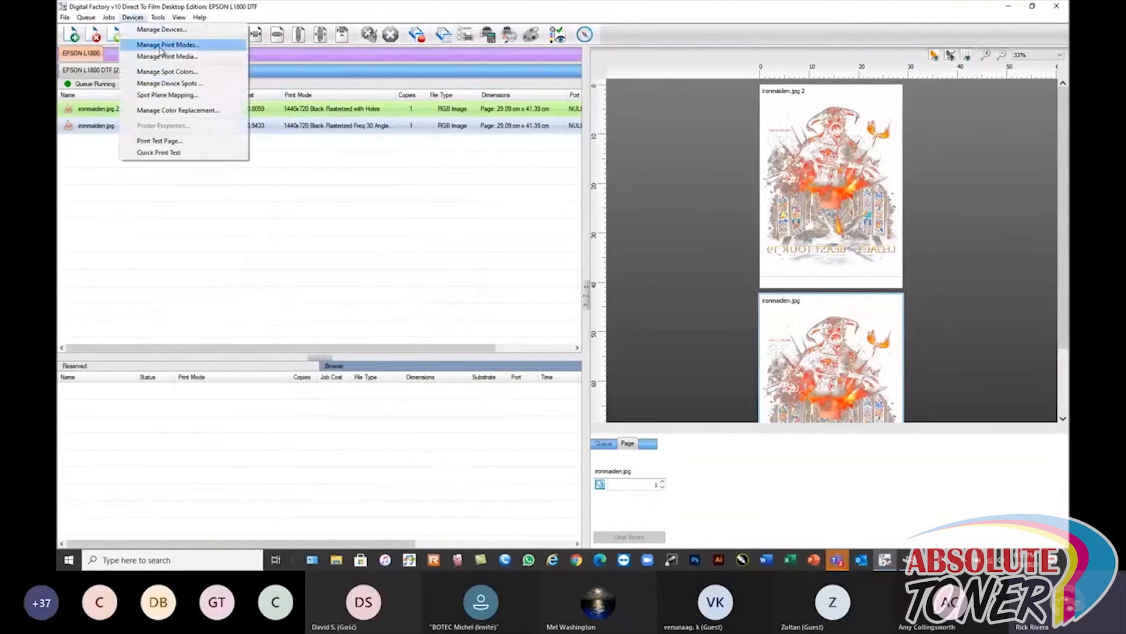
pyautogui.click(166, 45)
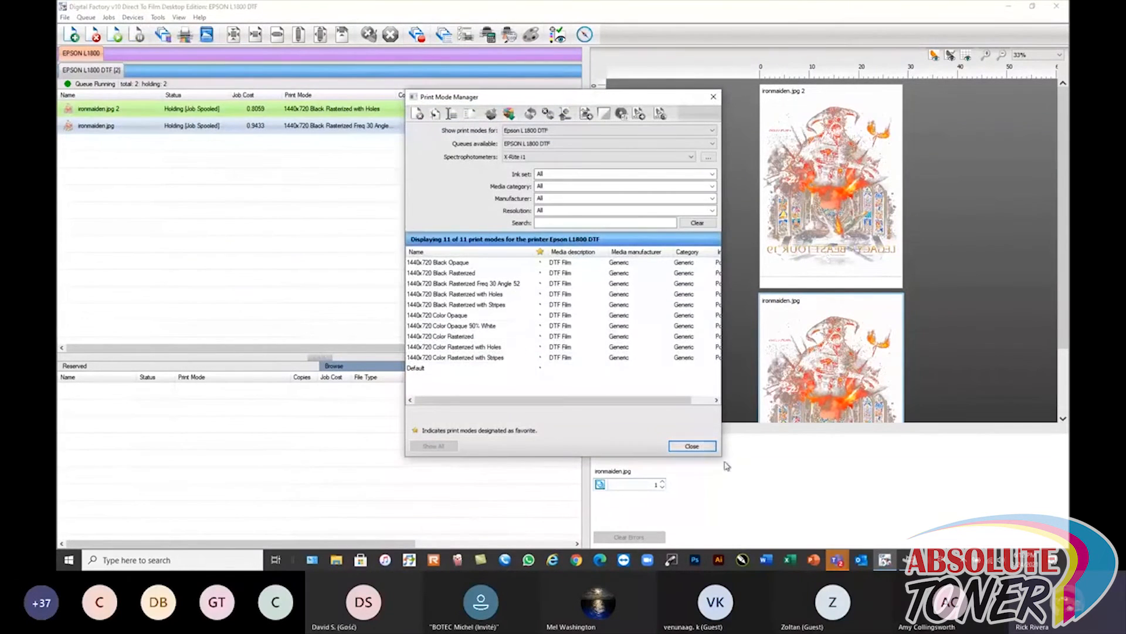
pyautogui.moveTo(725, 459); pyautogui.dragTo(863, 563)
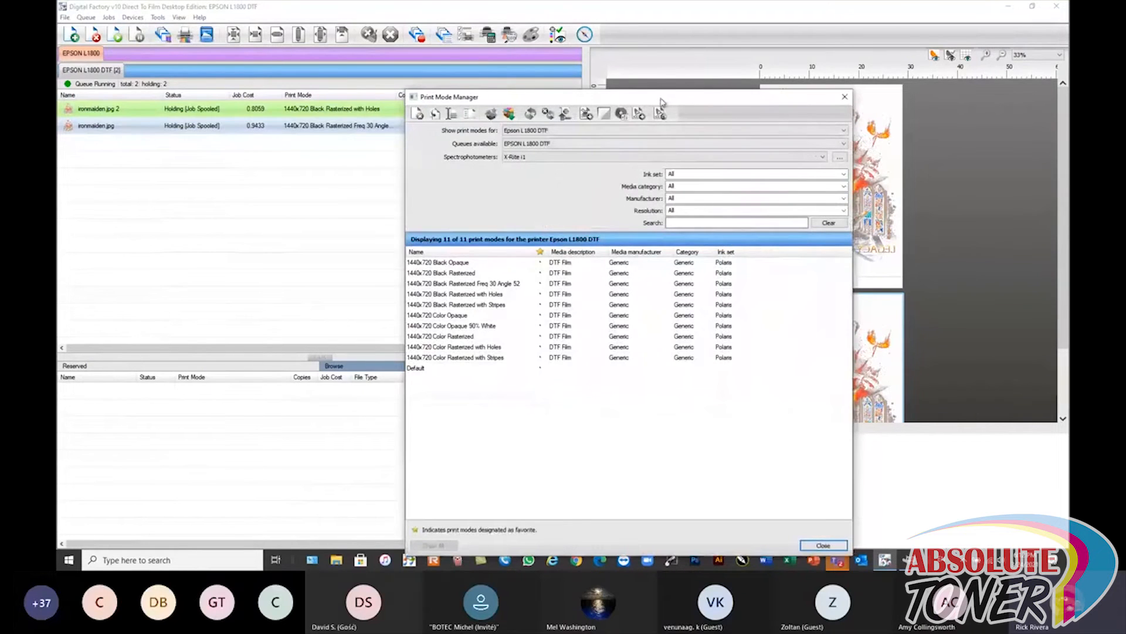
# - Export the 1440x720 Black Rasterized Freq 30 Angle 52 and 1440x720 Color Opaque 90% White print modes to the Desktop as L1800 Raster
pyautogui.moveTo(796, 491); pyautogui.dragTo(795, 542)
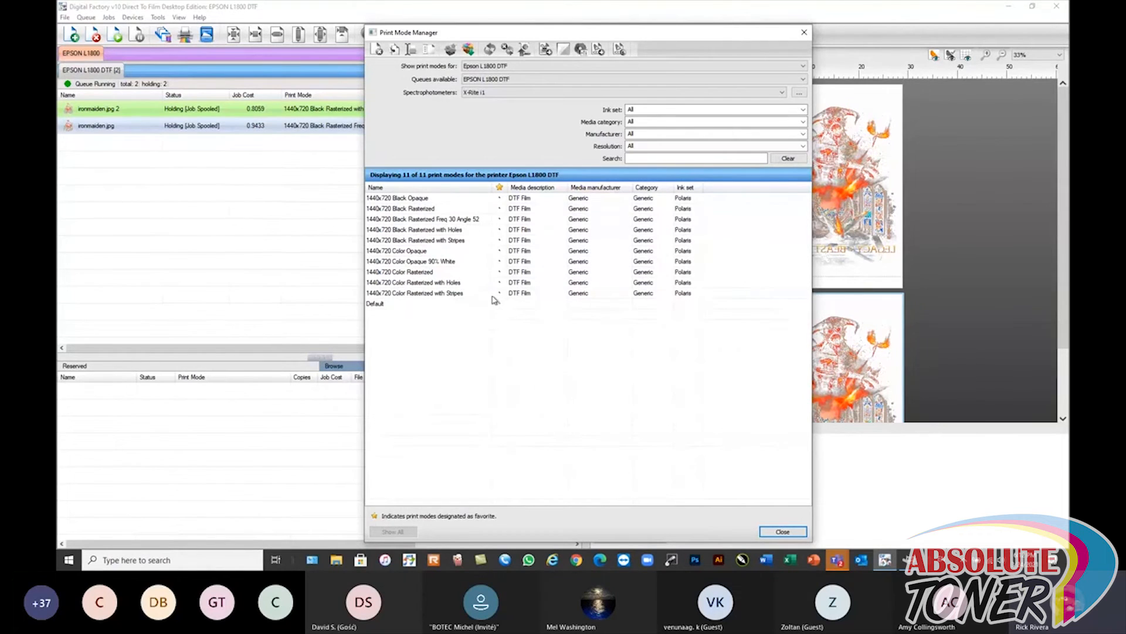
pyautogui.click(420, 221)
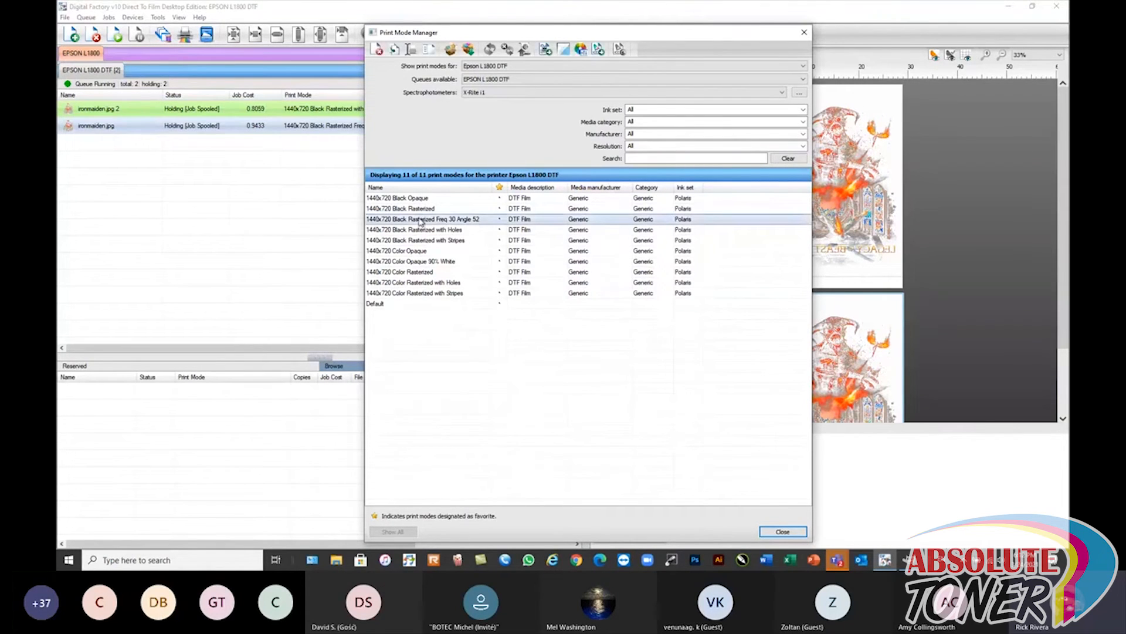
pyautogui.keyDown('shift'); pyautogui.click(421, 263); pyautogui.keyUp('shift')
pyautogui.click(425, 263)
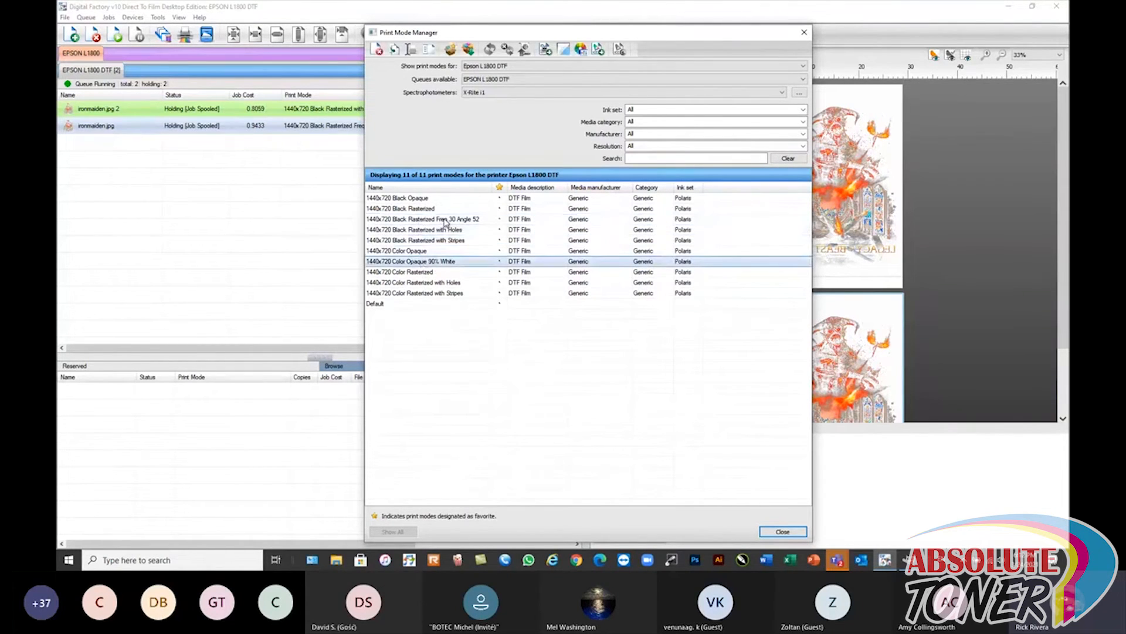
pyautogui.keyDown('ctrl'); pyautogui.click(444, 221); pyautogui.keyUp('ctrl')
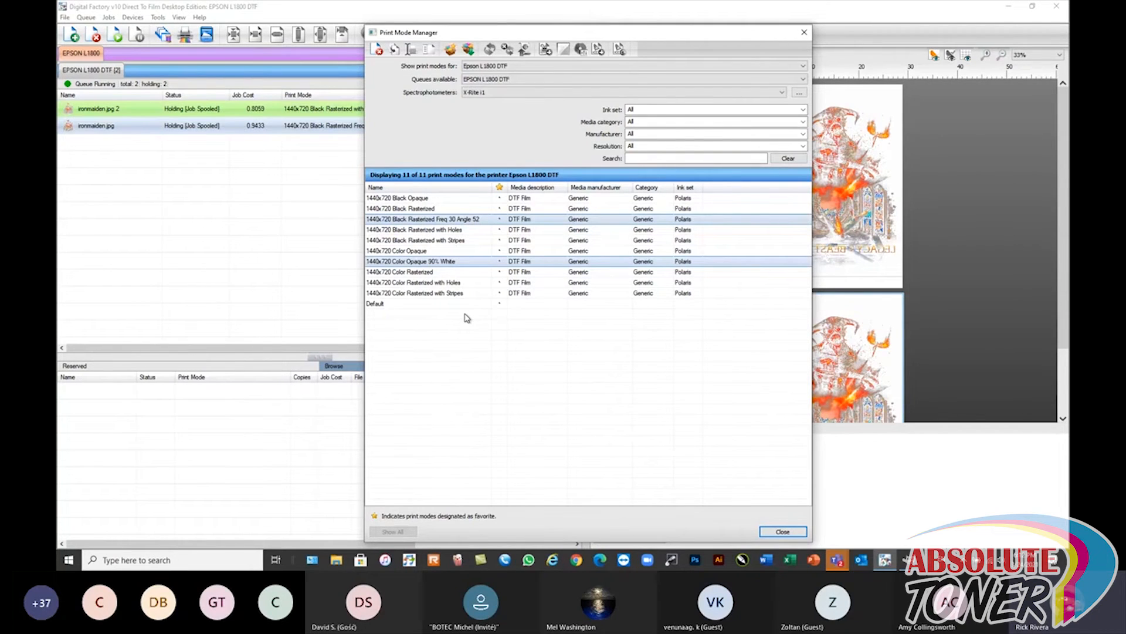
pyautogui.click(451, 52)
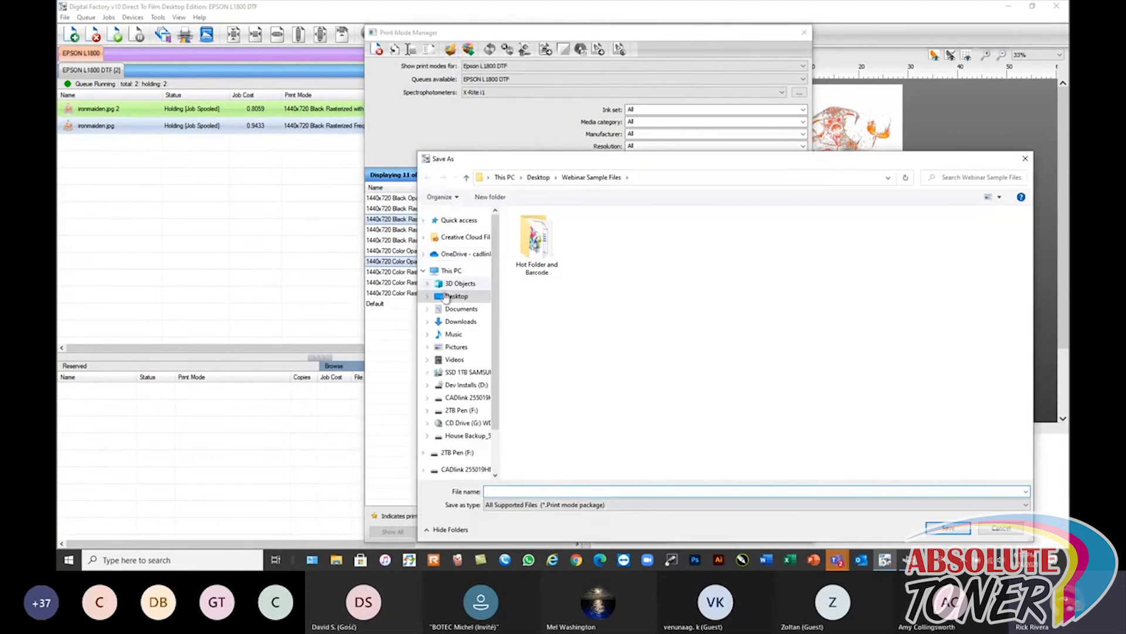
pyautogui.click(448, 297)
pyautogui.click(504, 492)
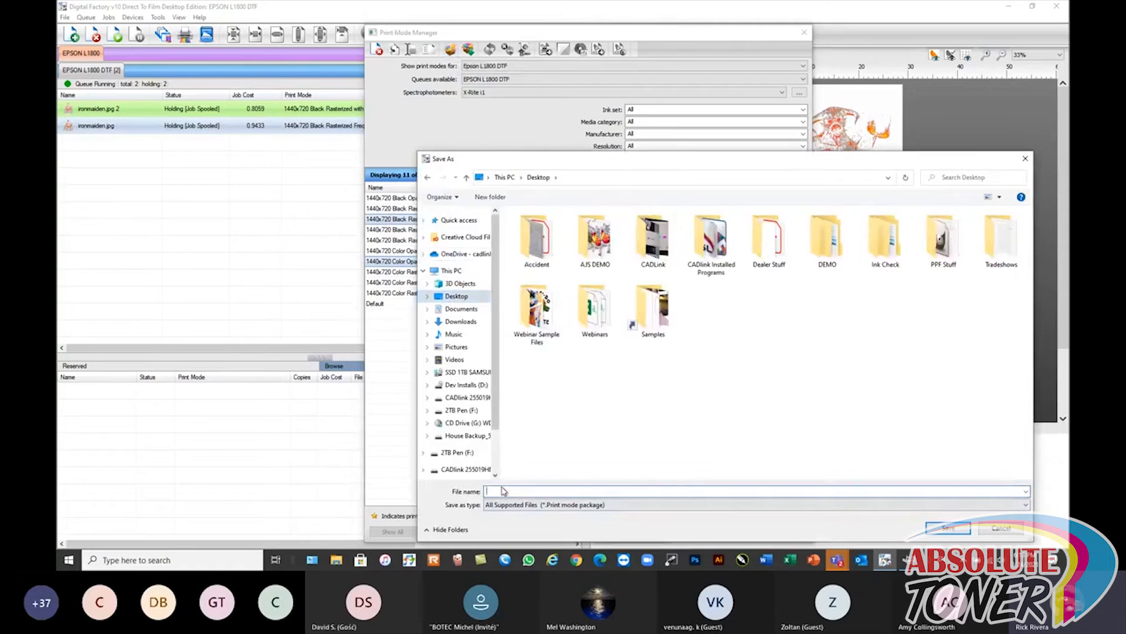
pyautogui.write('L1800 Ras')
pyautogui.write('ter')
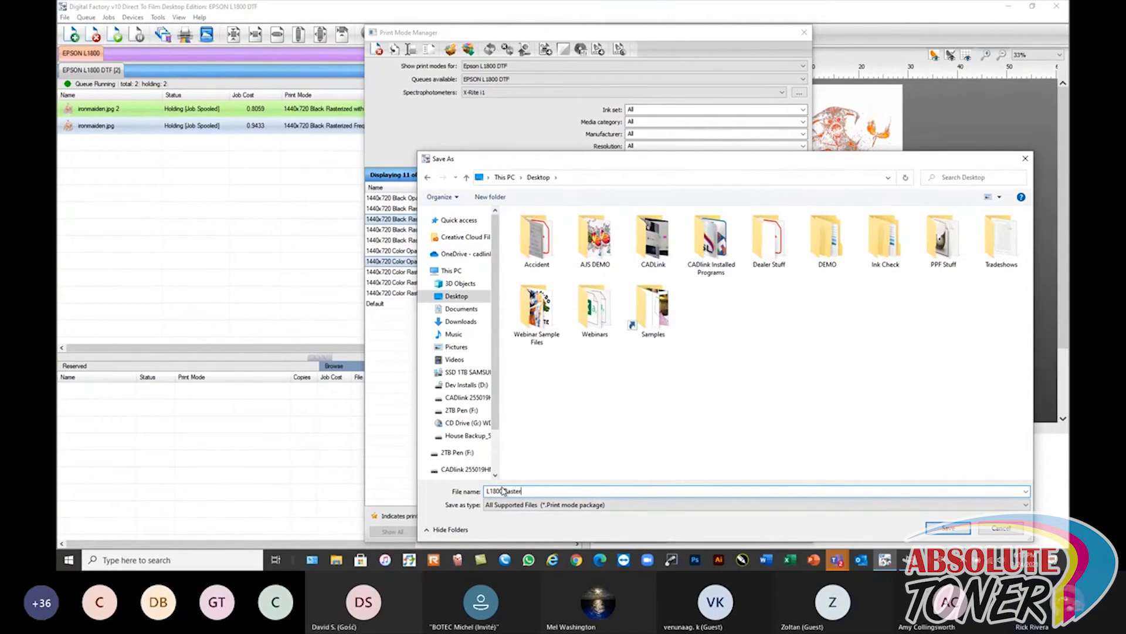
pyautogui.click(941, 531)
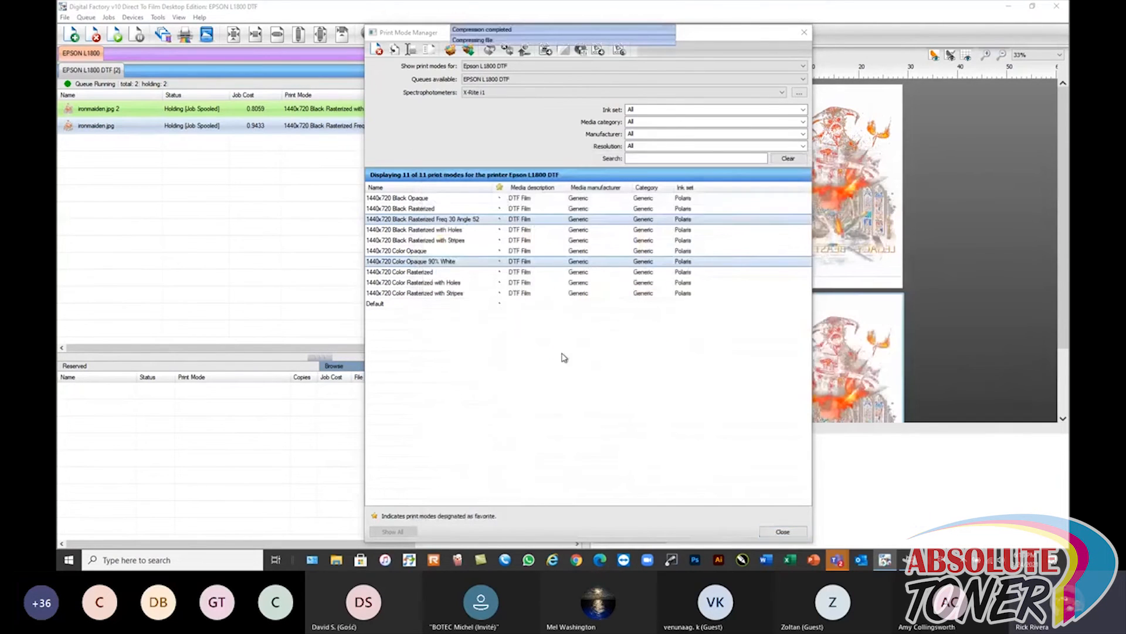
pyautogui.click(645, 48)
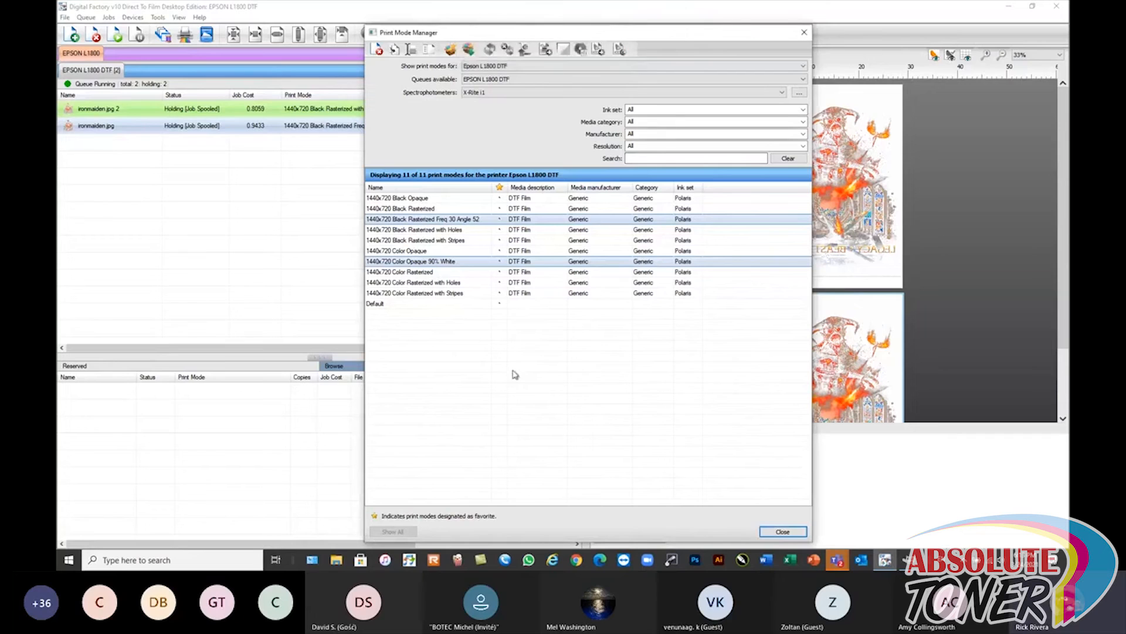
# - Delete the two exported print modes from the list and close the print mode manager
pyautogui.click(377, 50)
pyautogui.click(633, 299)
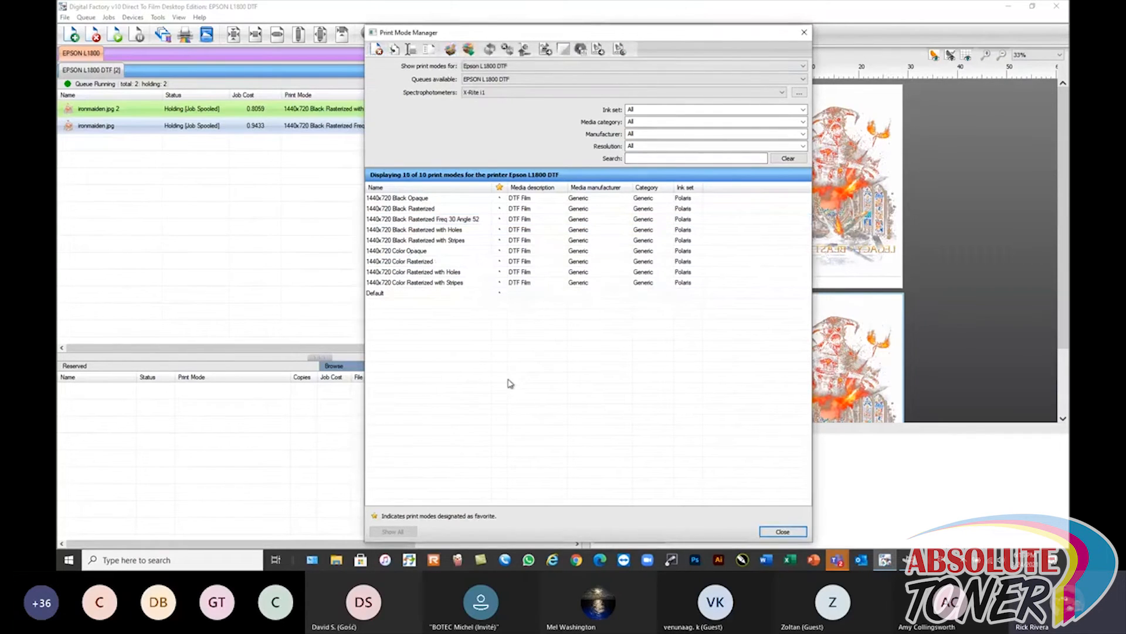
pyautogui.click(786, 538)
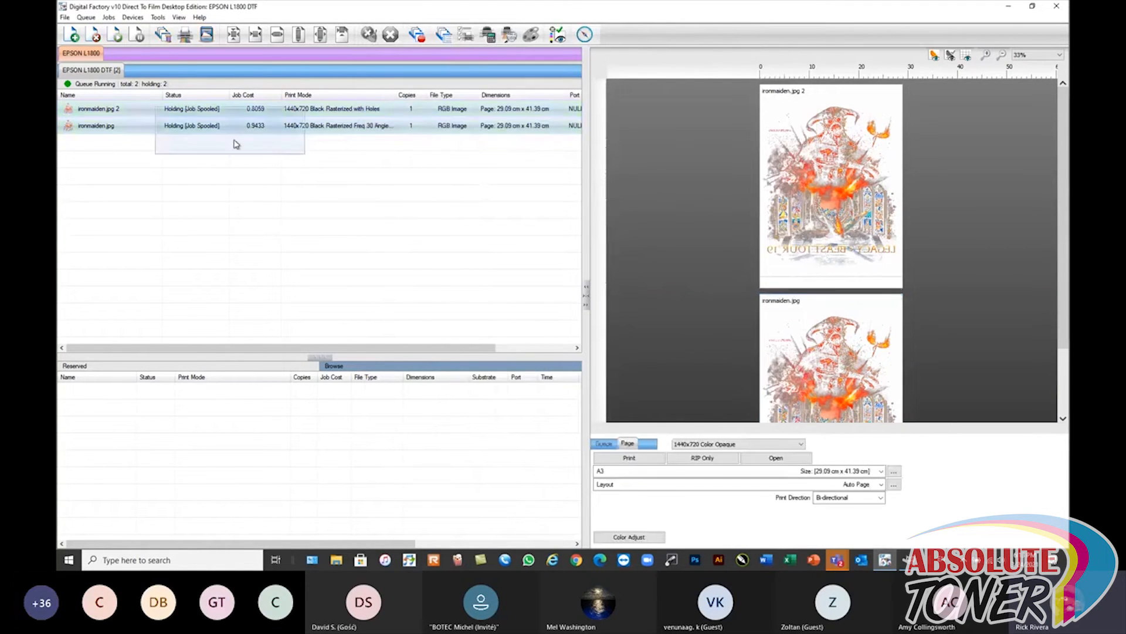
# - Delete the ironmaiden.jpg and ironmaiden.jpg 2 jobs from the EPSON L1800 DTF queue
pyautogui.click(94, 35)
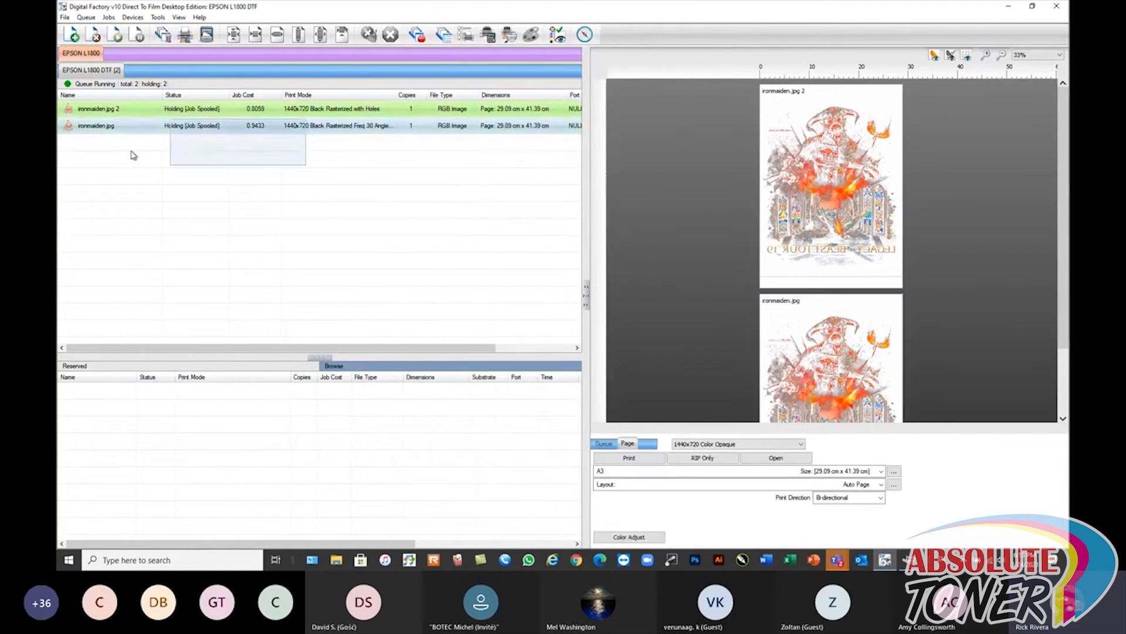
pyautogui.click(146, 110)
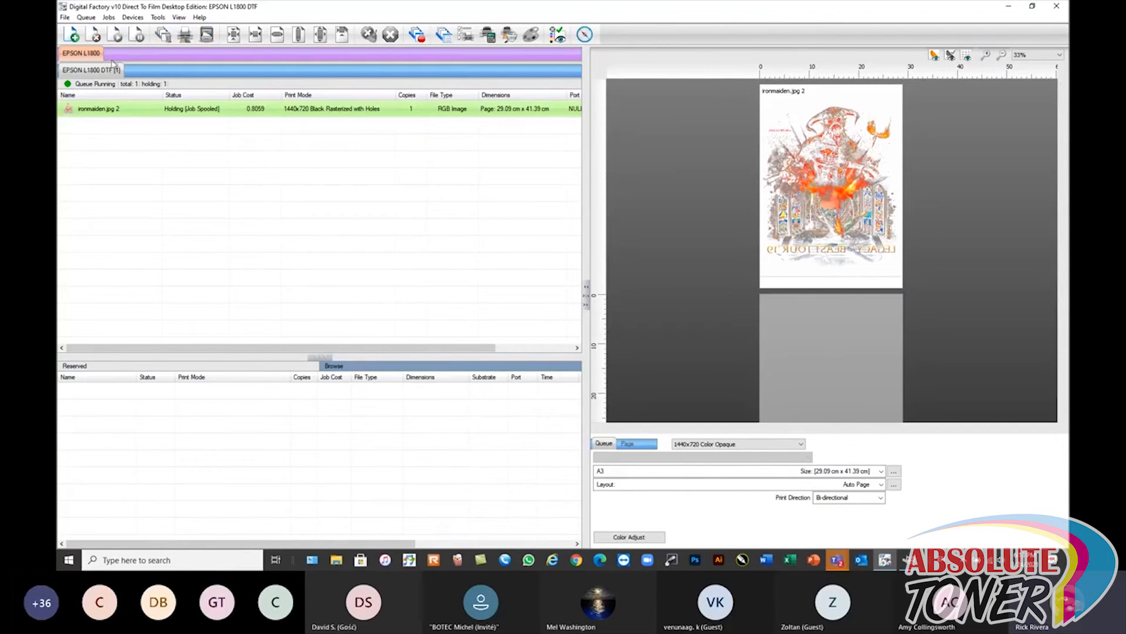
pyautogui.click(95, 35)
# - Reopen the print mode manager and delete the 1440x720 Black Rasterized Freq 30 Angle 52 print mode
pyautogui.click(134, 18)
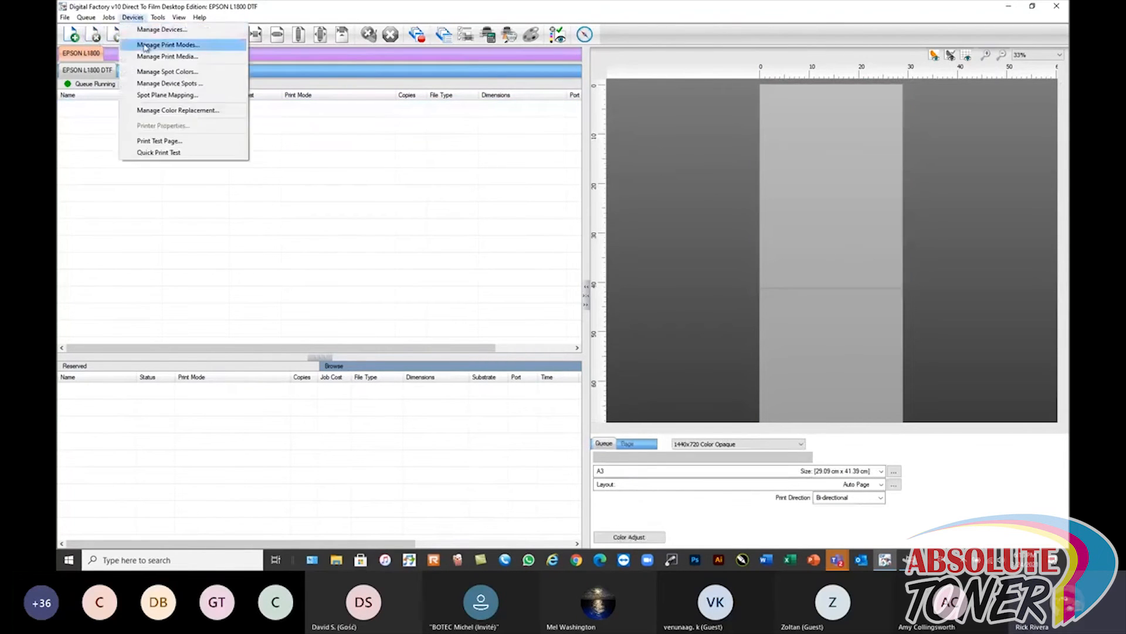
pyautogui.click(156, 44)
pyautogui.click(495, 286)
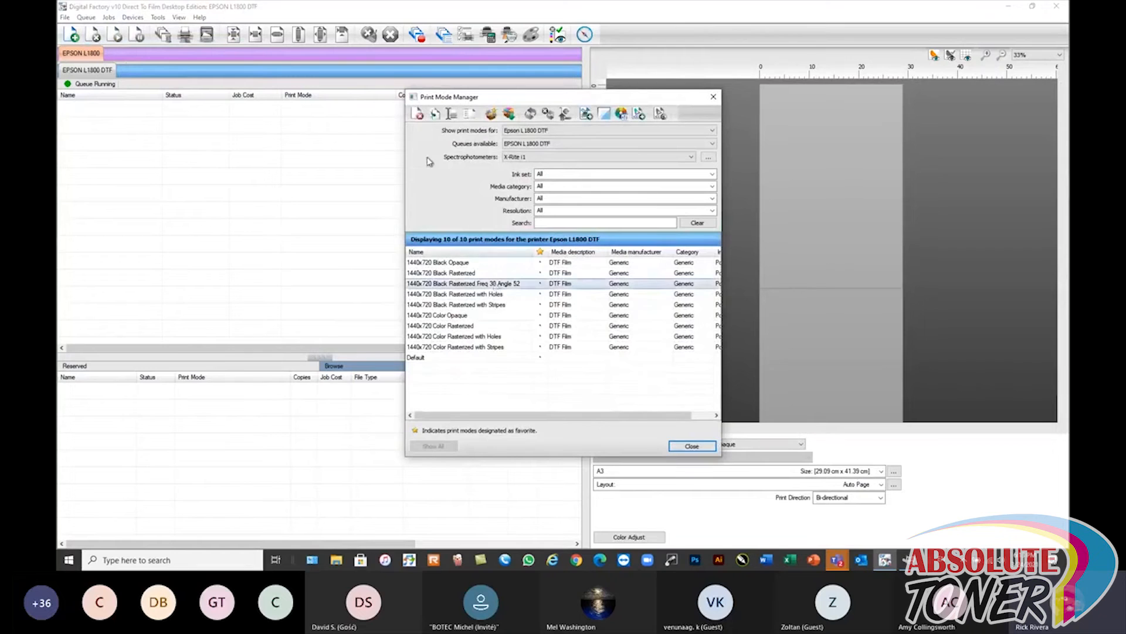
pyautogui.click(417, 113)
pyautogui.click(601, 285)
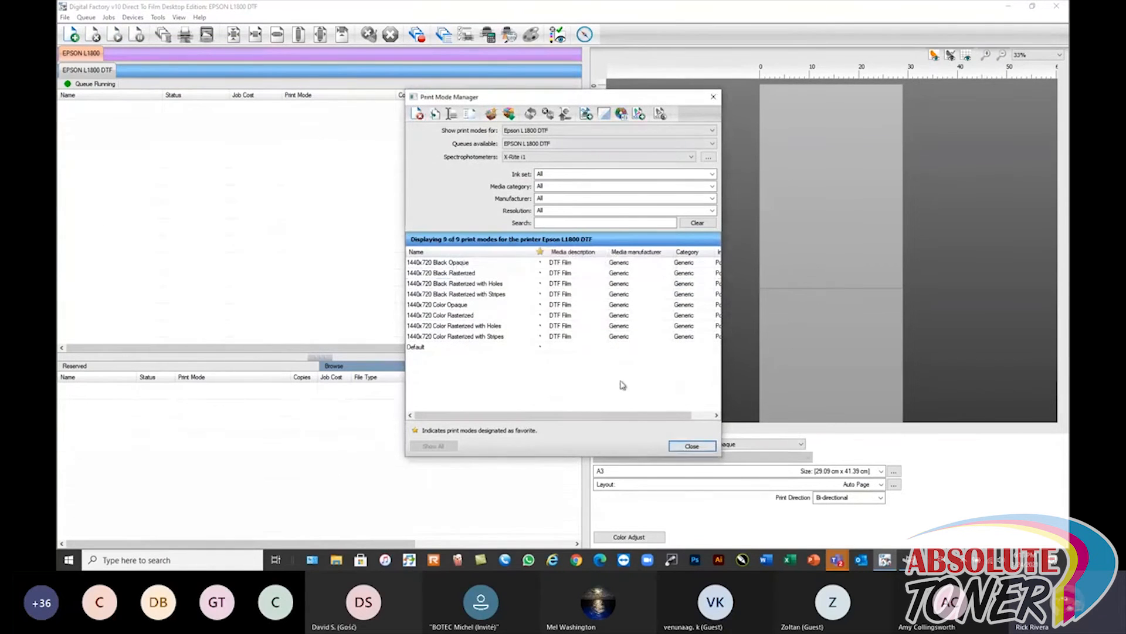
# - Import all missing print modes from the L1800 Raster package on the Desktop and close the print mode manager
pyautogui.moveTo(577, 99); pyautogui.dragTo(633, 111)
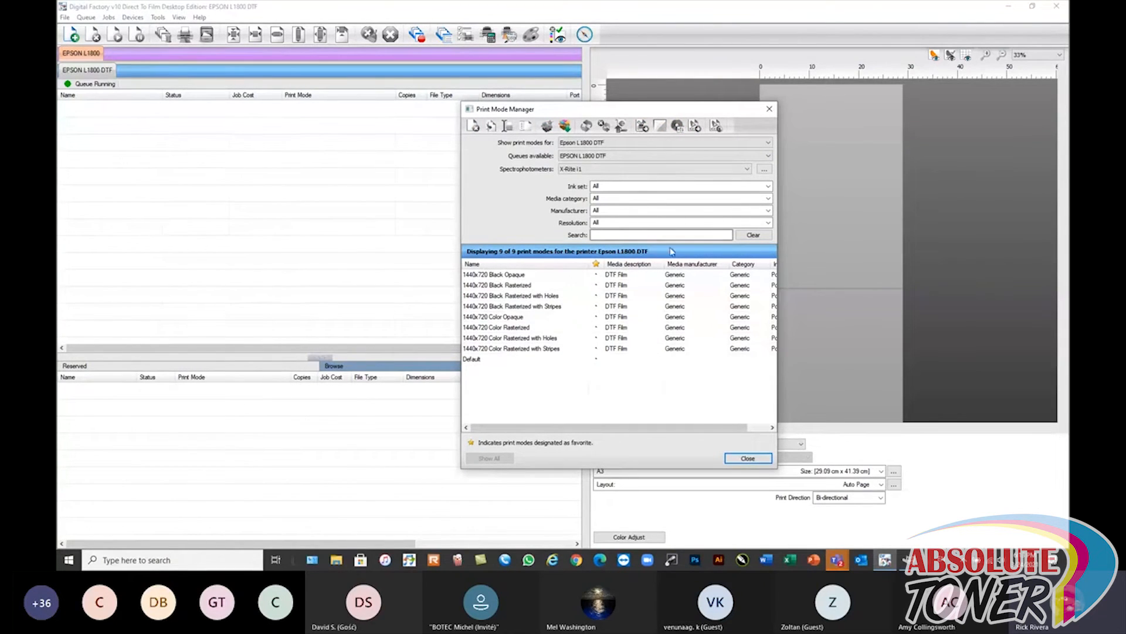
pyautogui.click(566, 129)
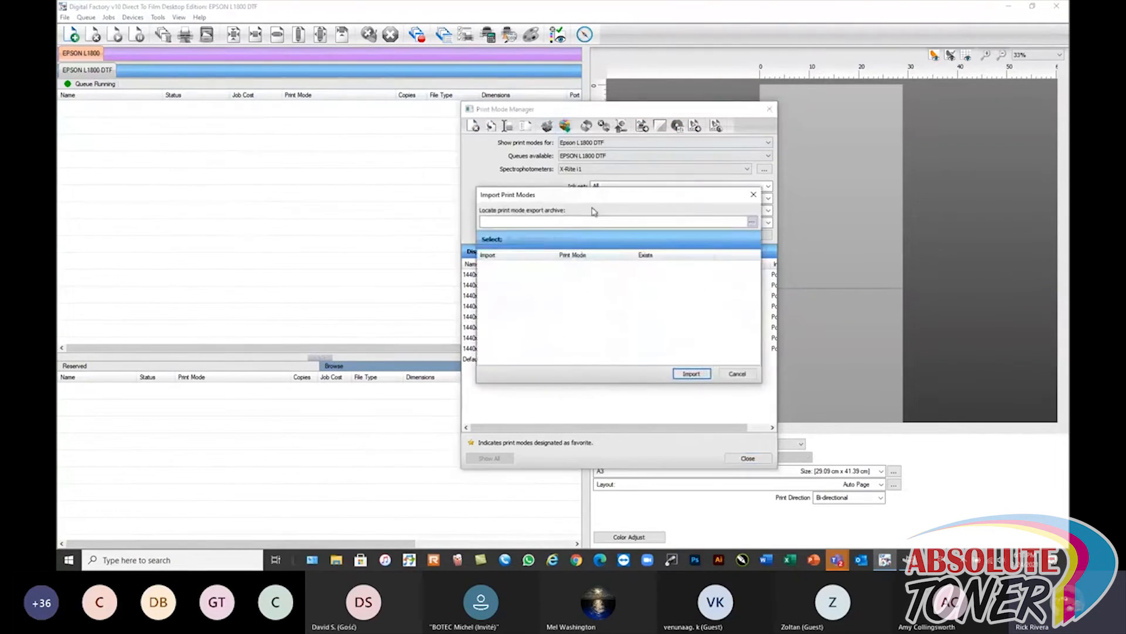
pyautogui.click(752, 223)
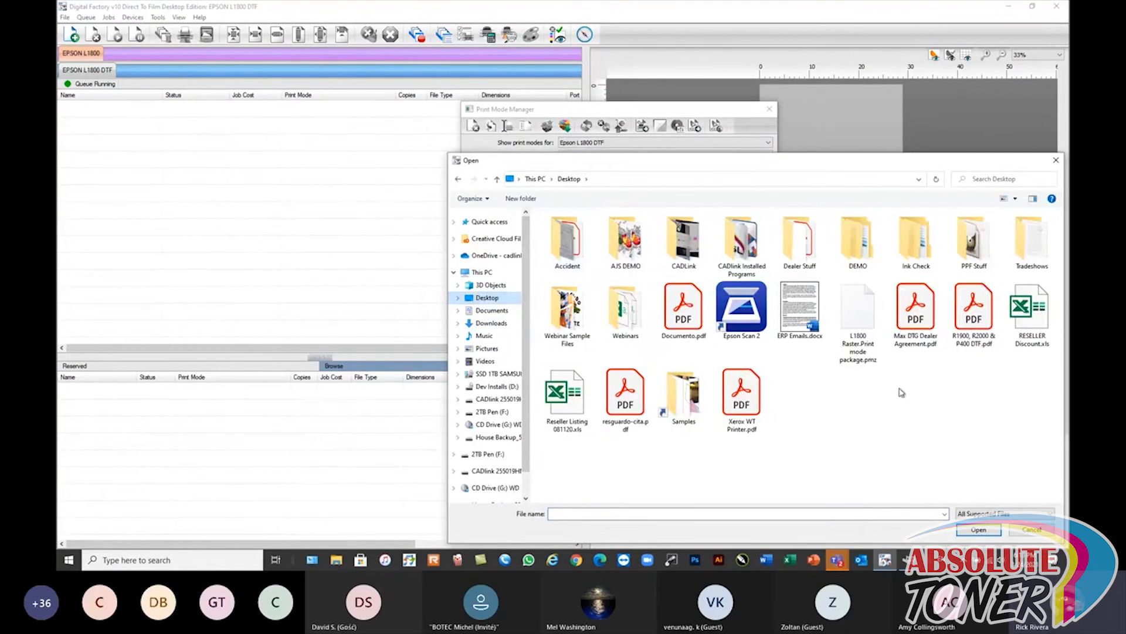
pyautogui.click(860, 339)
pyautogui.click(974, 534)
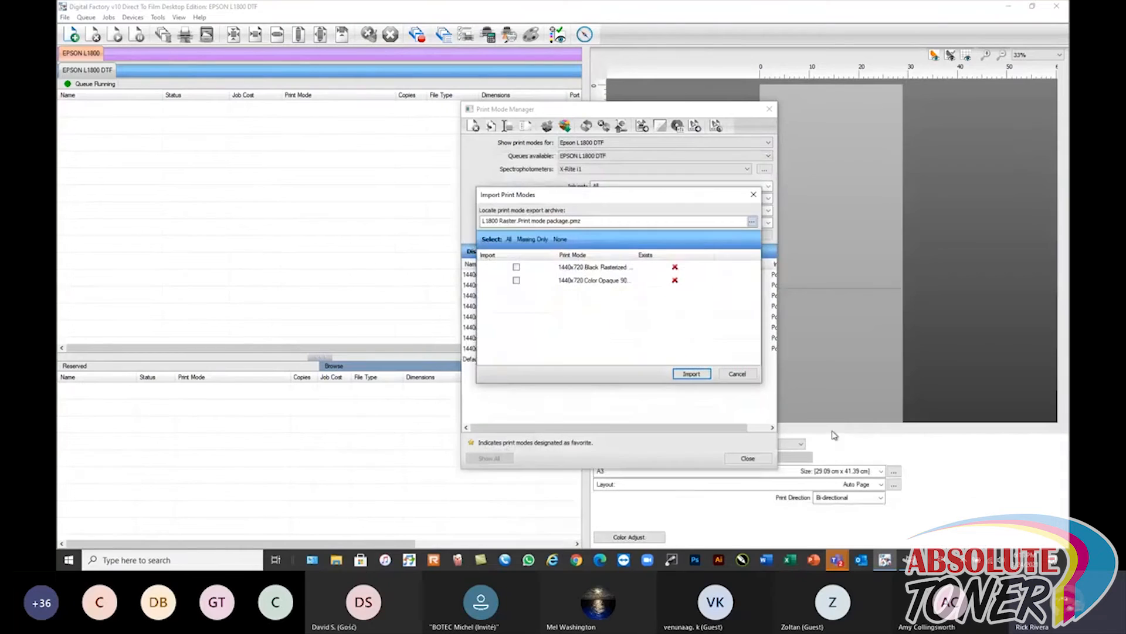
pyautogui.click(521, 242)
pyautogui.click(691, 376)
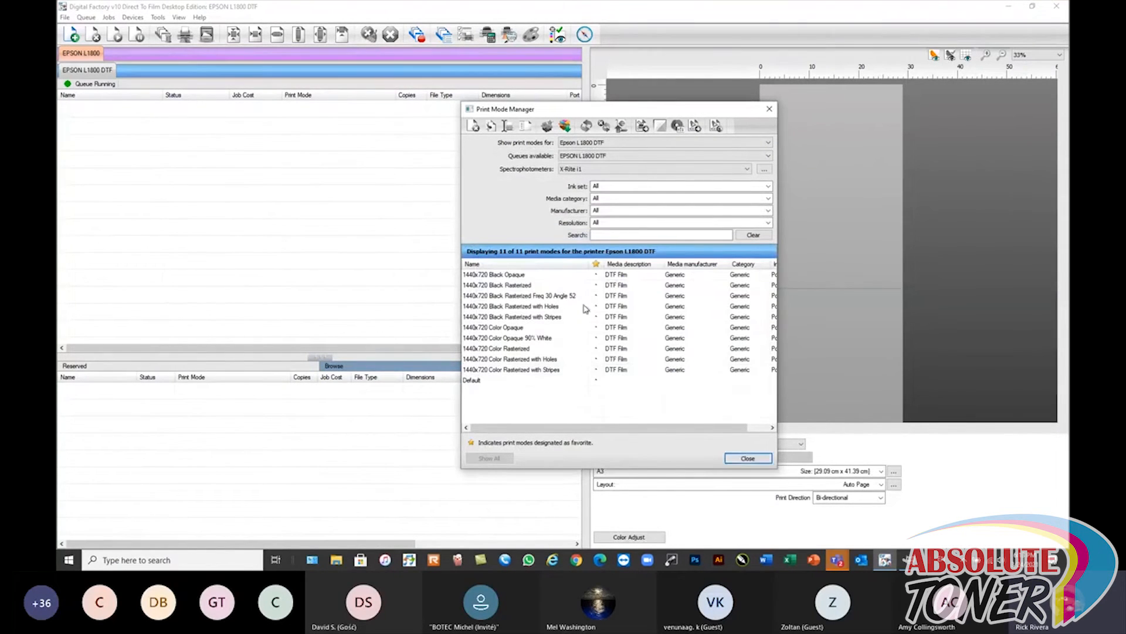
pyautogui.click(749, 458)
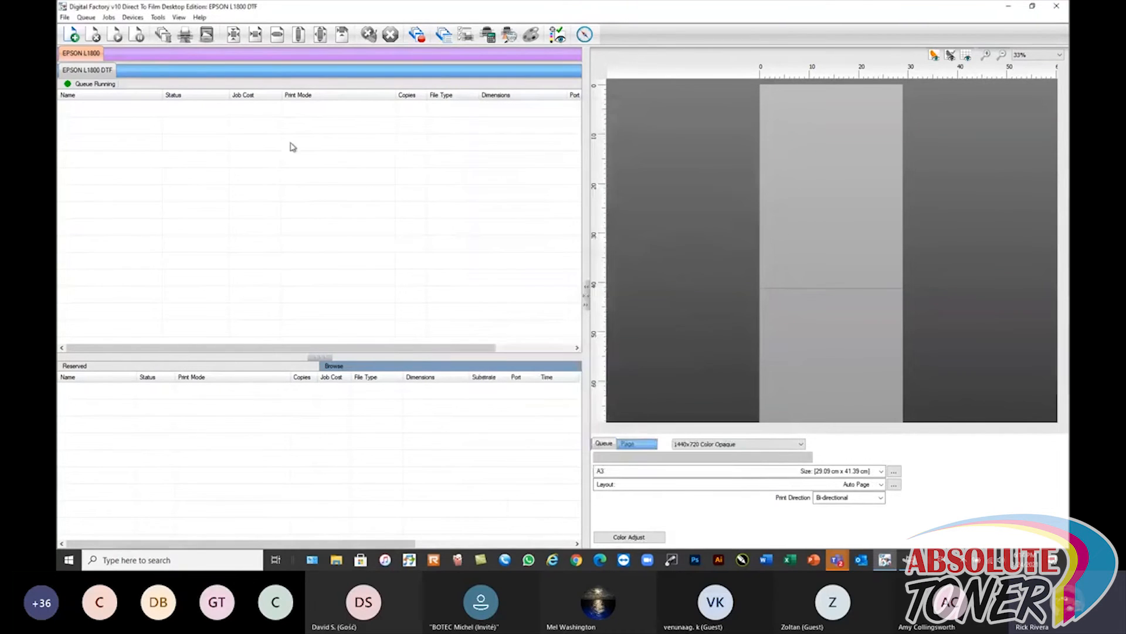
# - Open the printer status settings of the EPSON L1800 DTF queue and enable scheduled head cleaning
pyautogui.doubleClick(98, 72)
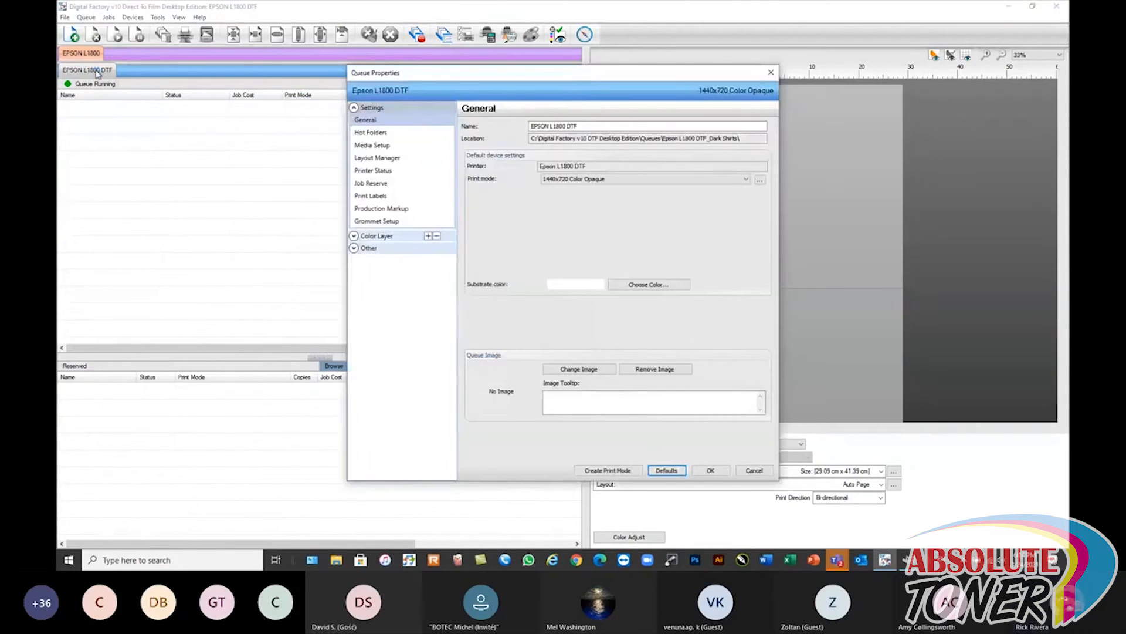
pyautogui.click(372, 171)
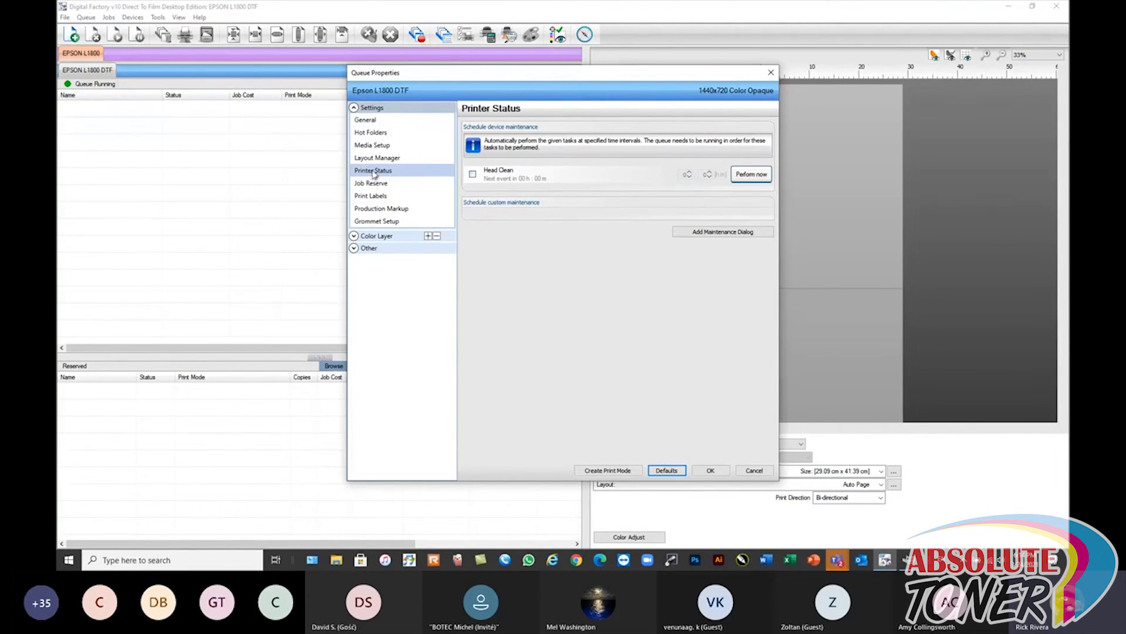
pyautogui.click(473, 174)
pyautogui.click(746, 175)
# - Draft a maintenance notice repeating every 8 hours with the caption "Shake Tank" and the prompt "Shake ink tank"
pyautogui.click(693, 233)
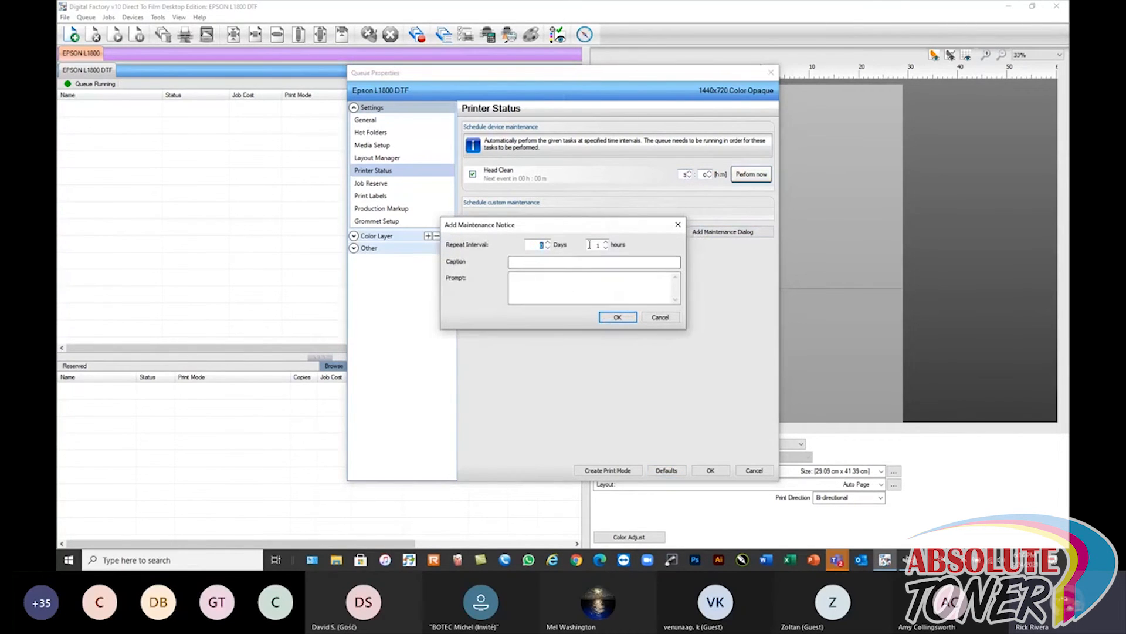
pyautogui.press('Tab')
pyautogui.write('4')
pyautogui.moveTo(594, 245); pyautogui.dragTo(675, 248)
pyautogui.click(549, 264)
pyautogui.press('Tab')
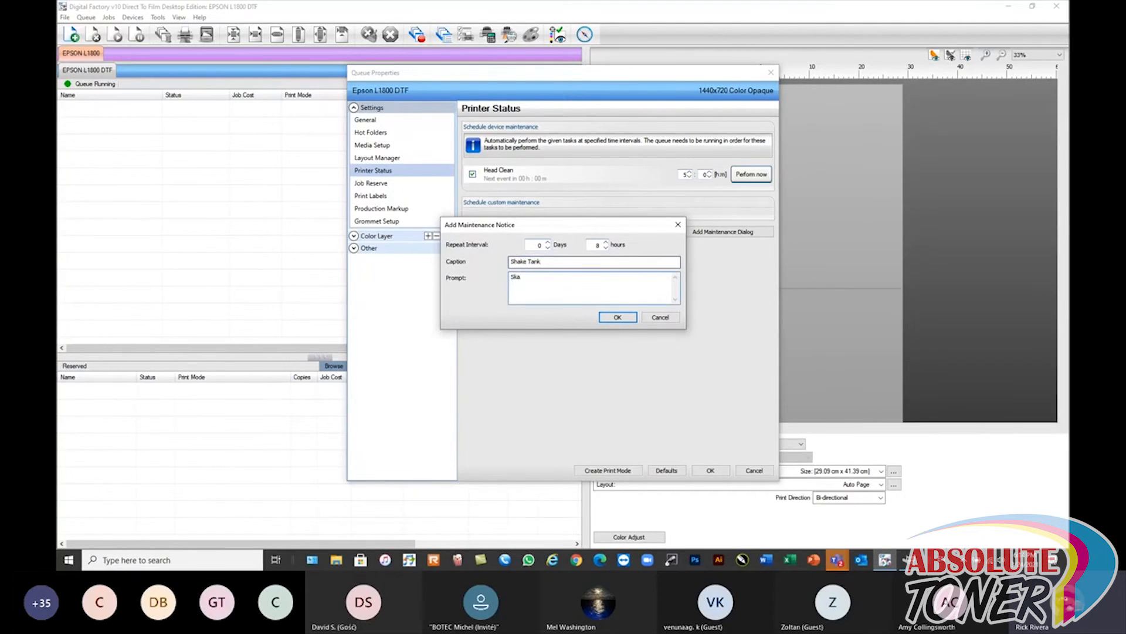
pyautogui.write('Shake ')
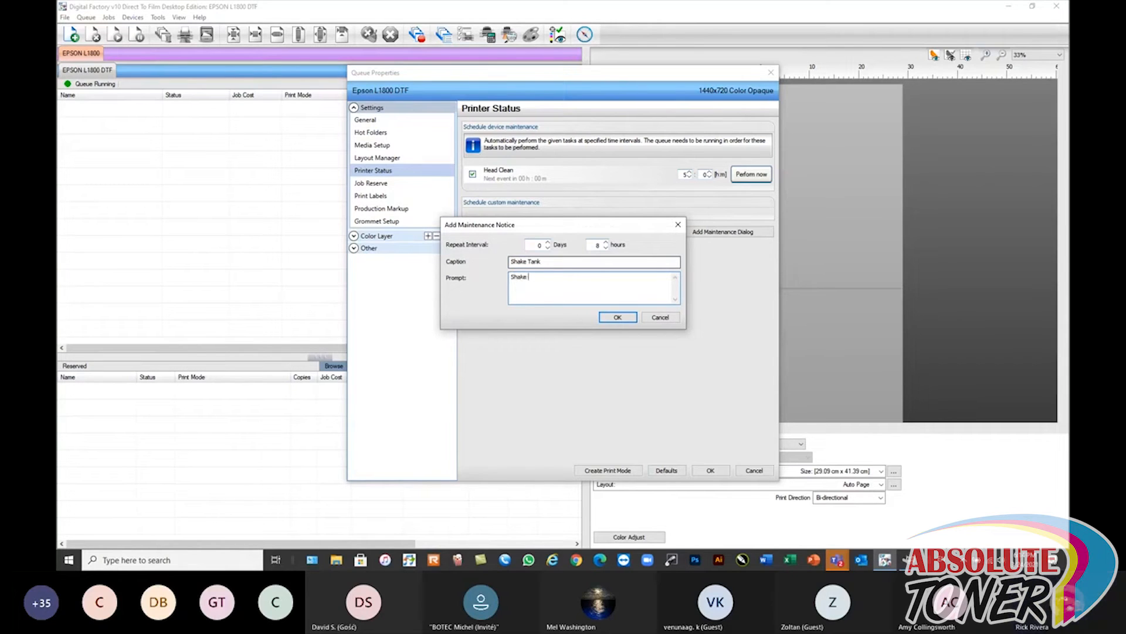
pyautogui.write('ink ta')
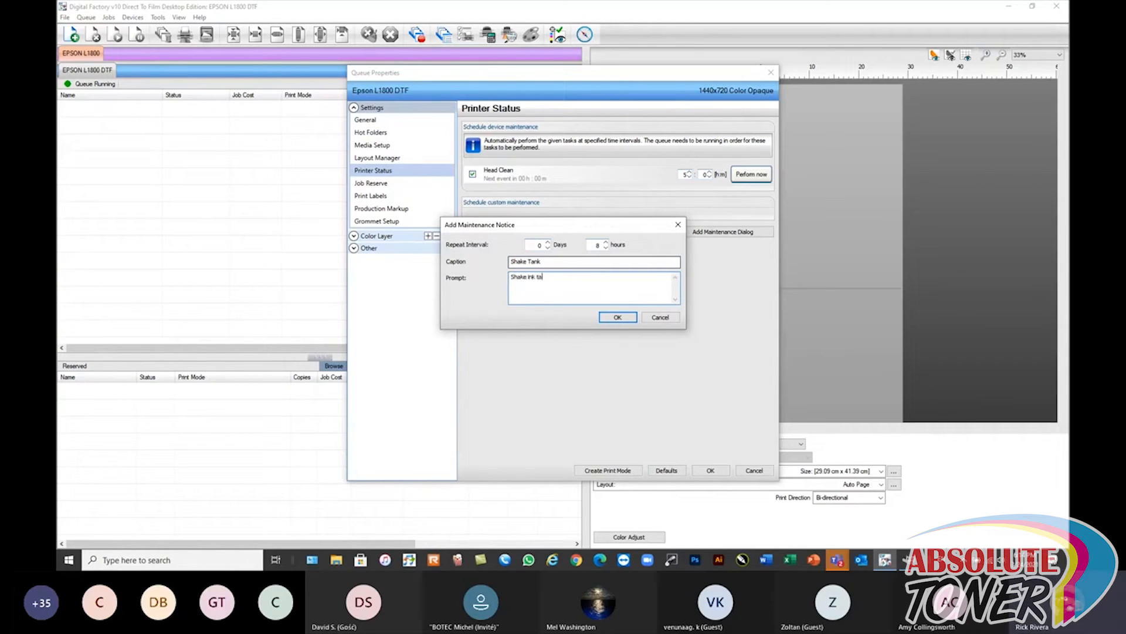
pyautogui.write('nk')
# - Discard the maintenance notice, disable scheduled head cleaning, and close the queue properties without saving
pyautogui.click(665, 320)
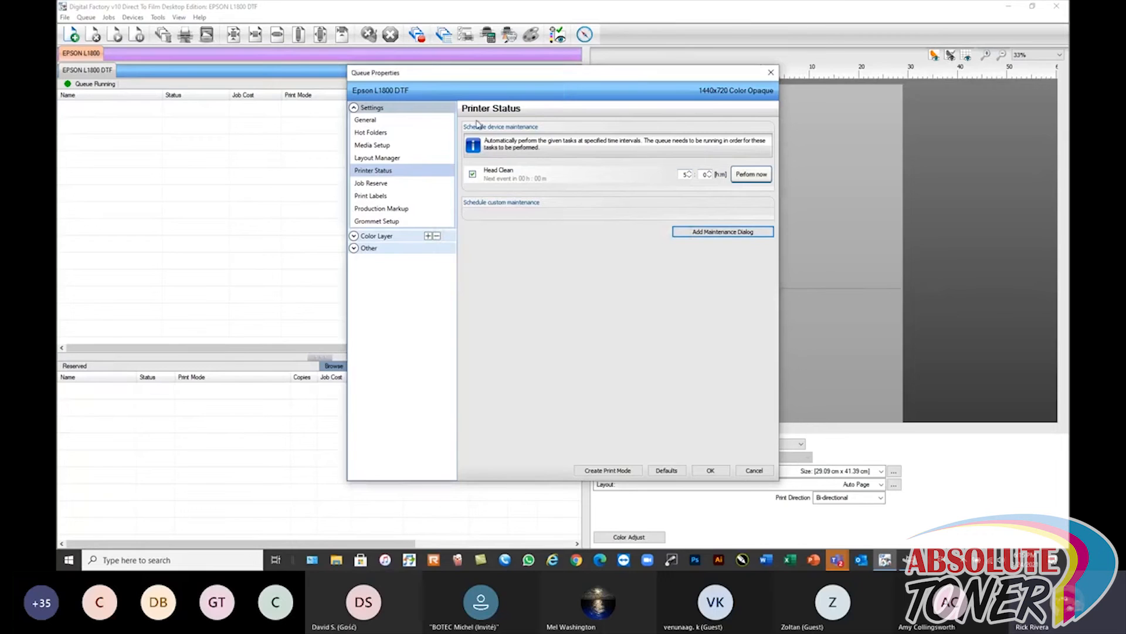
pyautogui.click(472, 174)
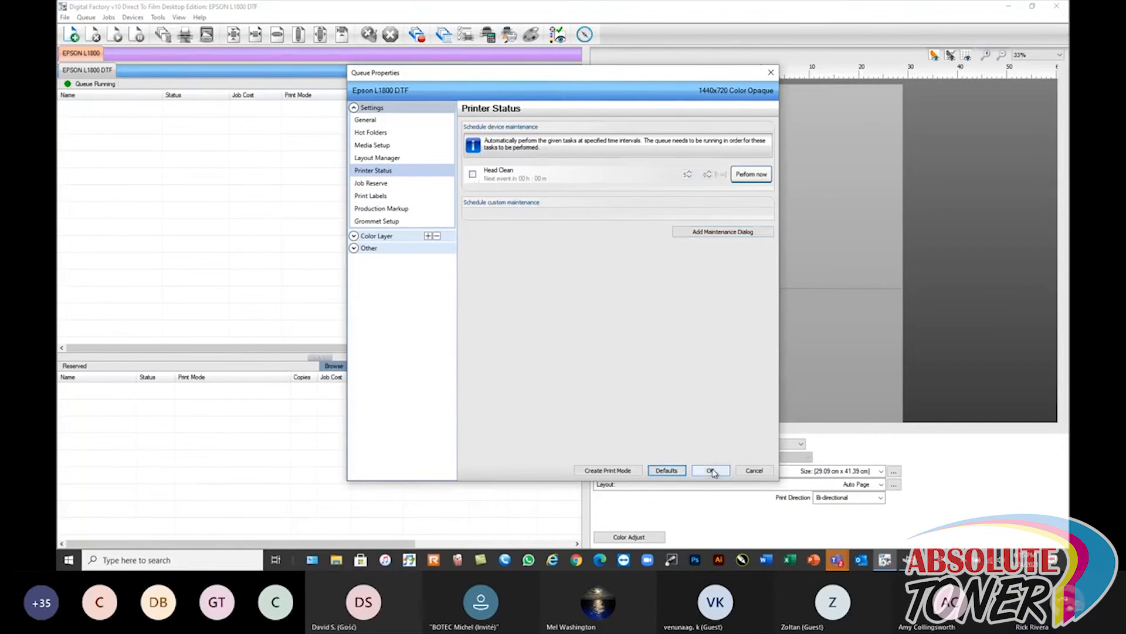
pyautogui.click(754, 470)
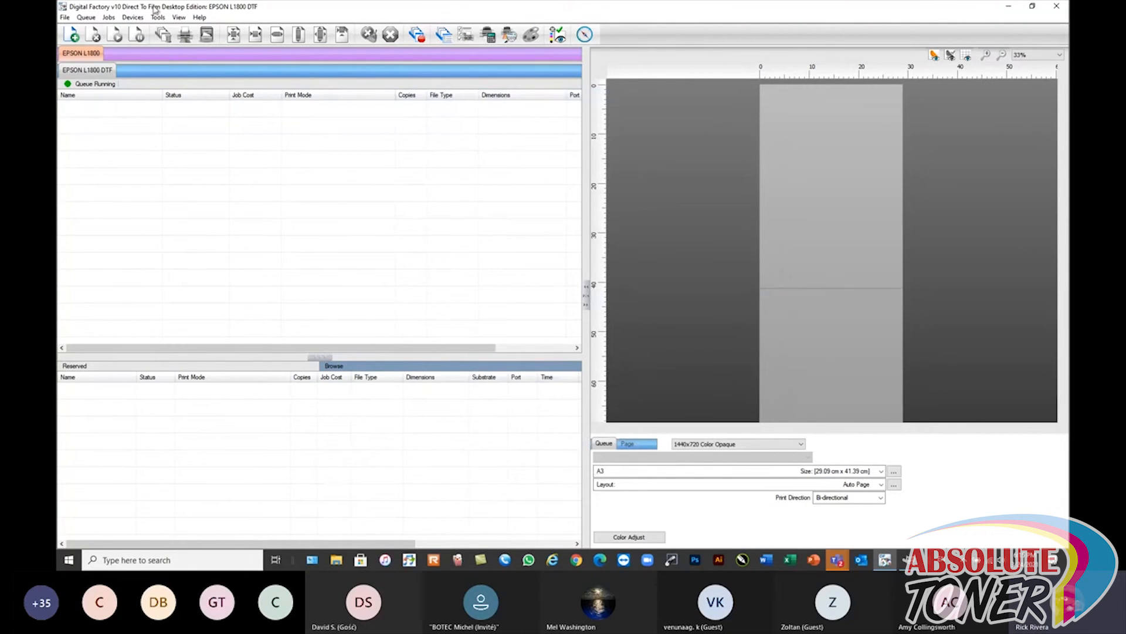
# - Set the port of the EPSON L1800 DTF queue to EPSONL1800 Series_USB001+ in the queue manager and close it
pyautogui.click(86, 17)
pyautogui.click(102, 30)
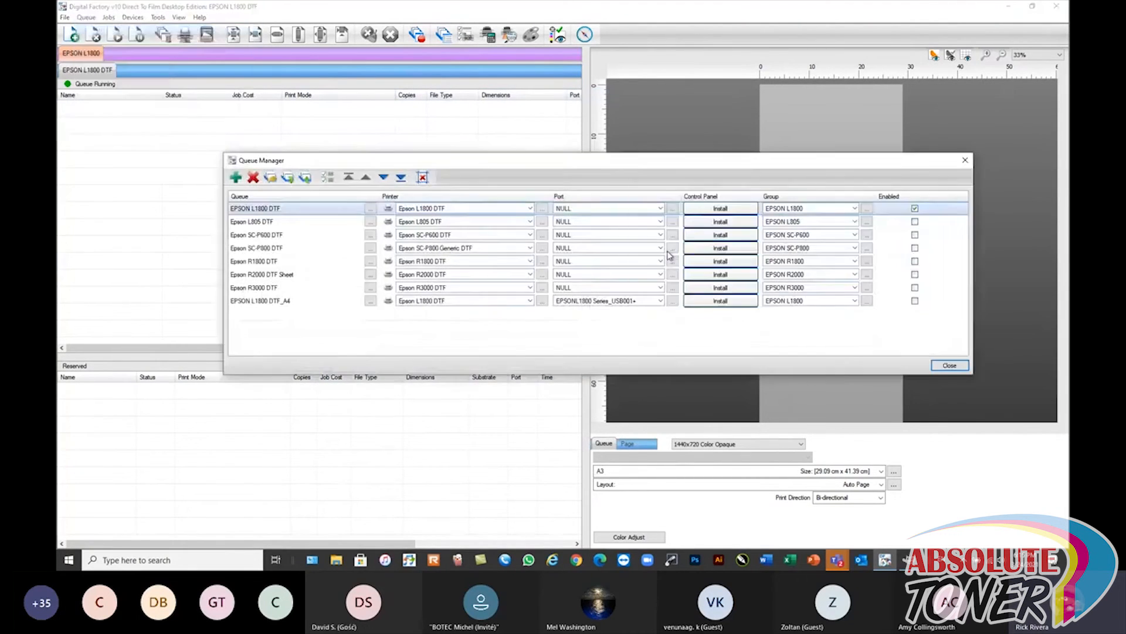
pyautogui.click(660, 208)
pyautogui.click(633, 247)
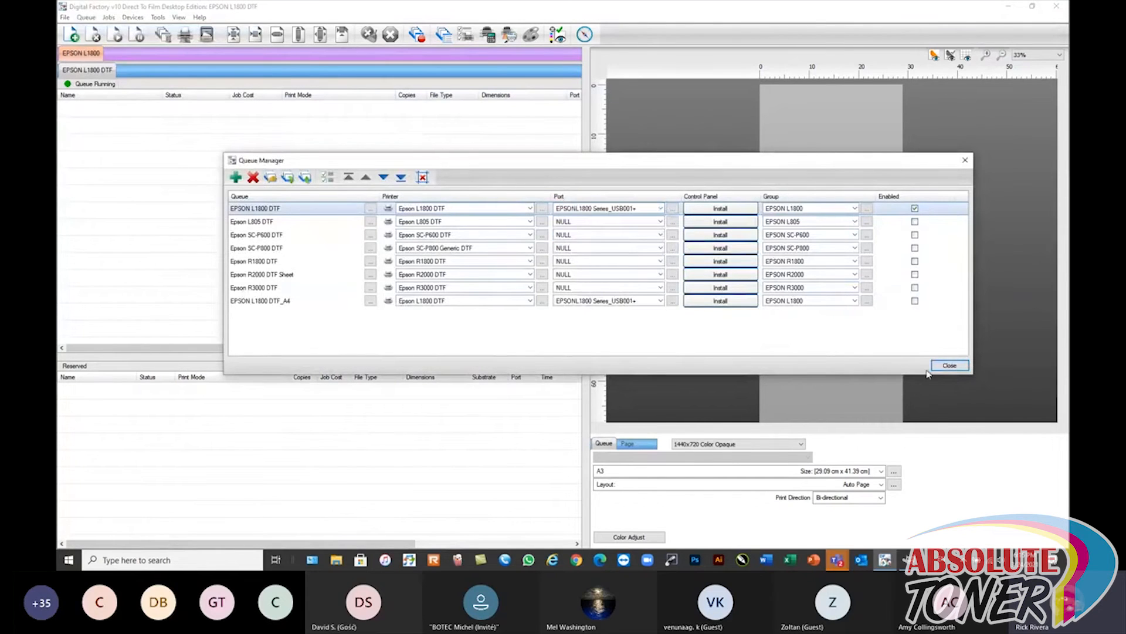
pyautogui.click(944, 366)
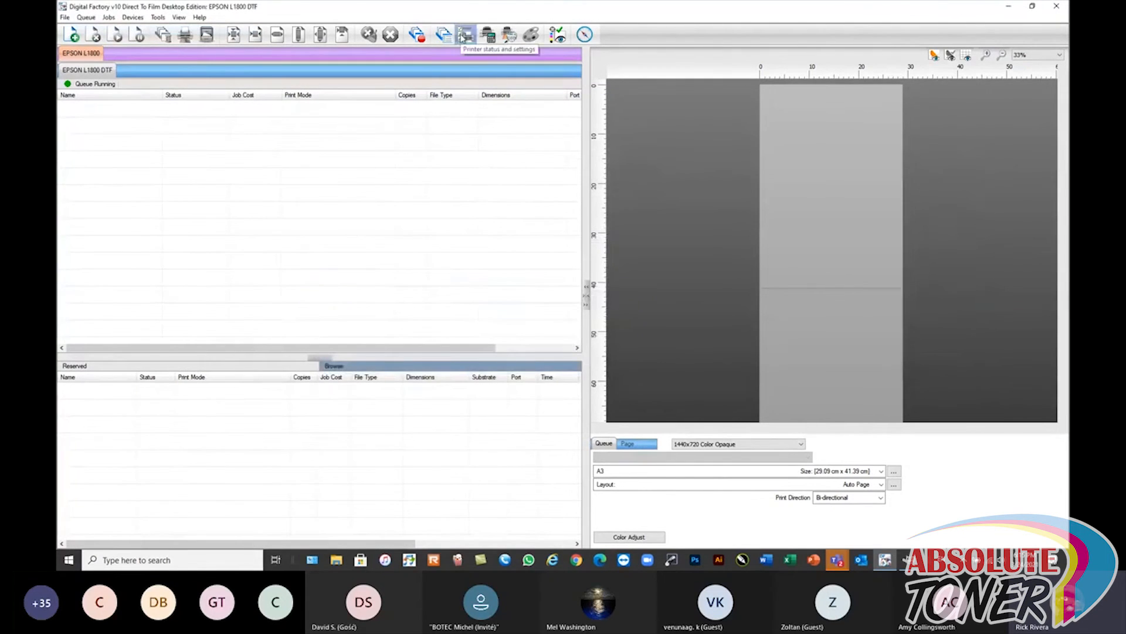
# - Check the L1800 printer's status and ink levels, and review the costing values of the EPSON L1800 DTF queue
pyautogui.click(464, 35)
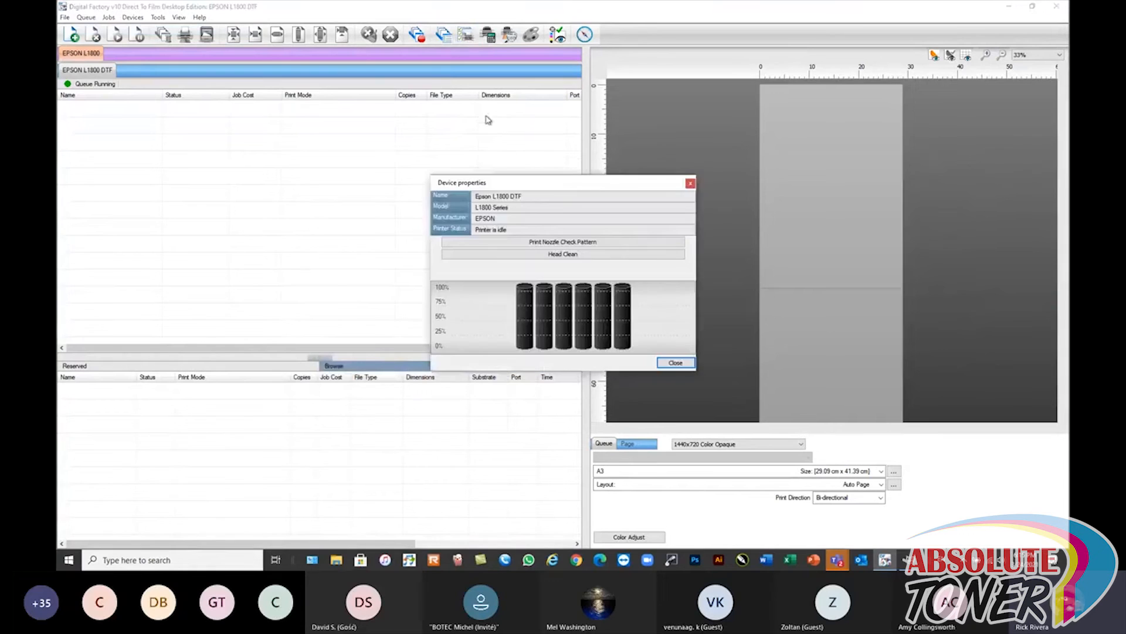
pyautogui.moveTo(551, 185); pyautogui.dragTo(557, 156)
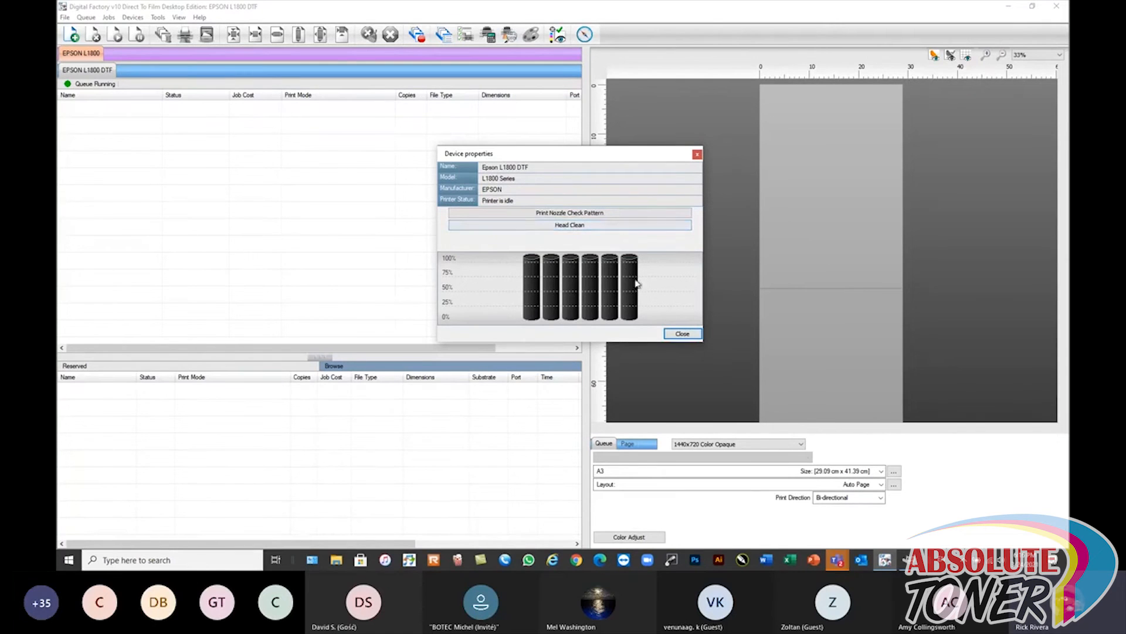
pyautogui.click(680, 334)
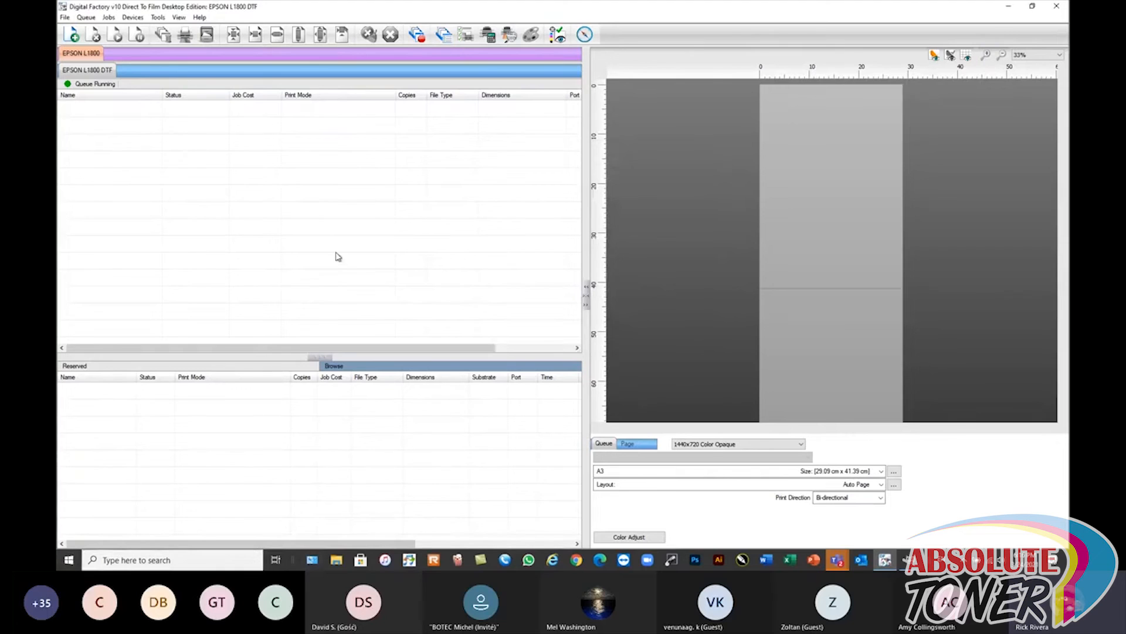
pyautogui.click(487, 34)
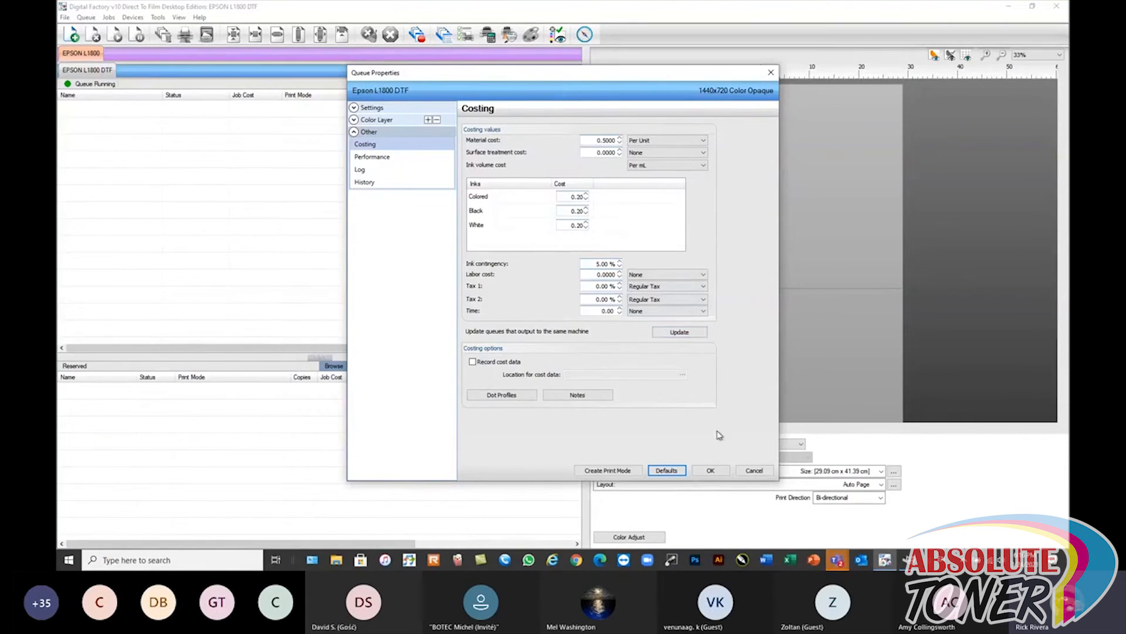
pyautogui.click(710, 470)
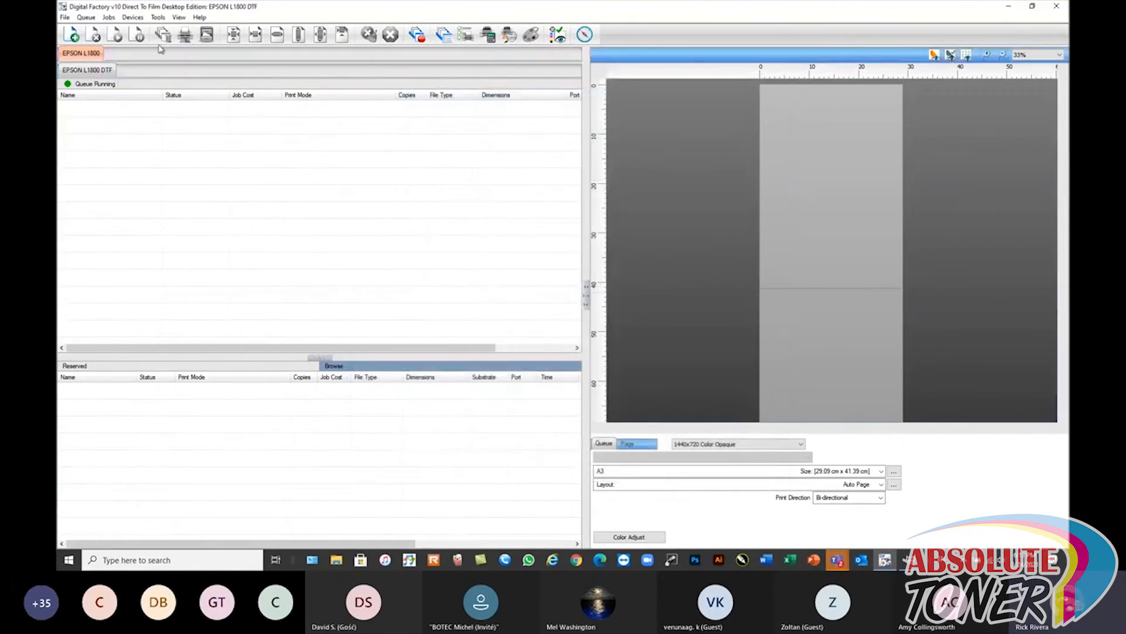
# - Import ironmaiden.jpg from the Webinar Sample Files folder into the queue and set its print mode to 1440x720 Black Rasterized
pyautogui.click(71, 34)
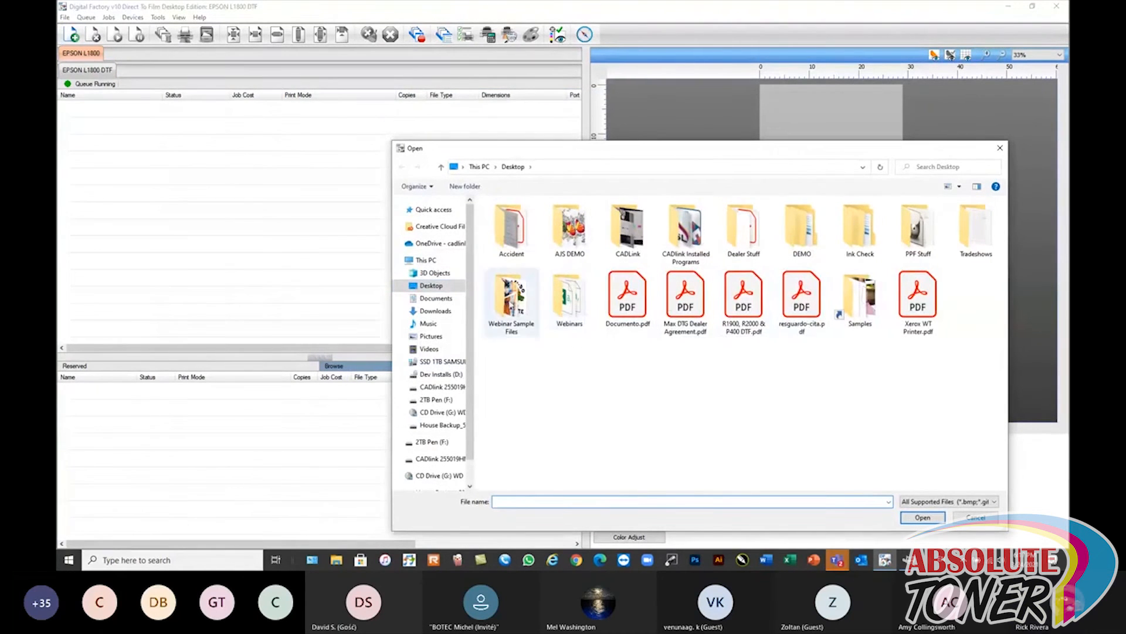
pyautogui.doubleClick(511, 296)
pyautogui.doubleClick(641, 311)
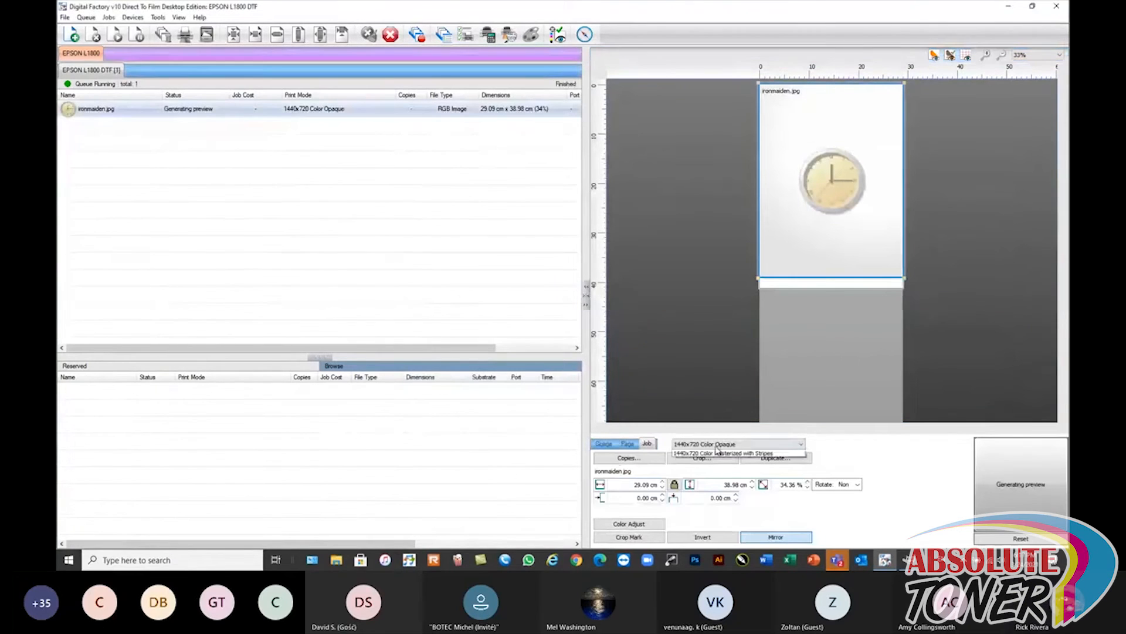
pyautogui.click(737, 444)
pyautogui.click(733, 472)
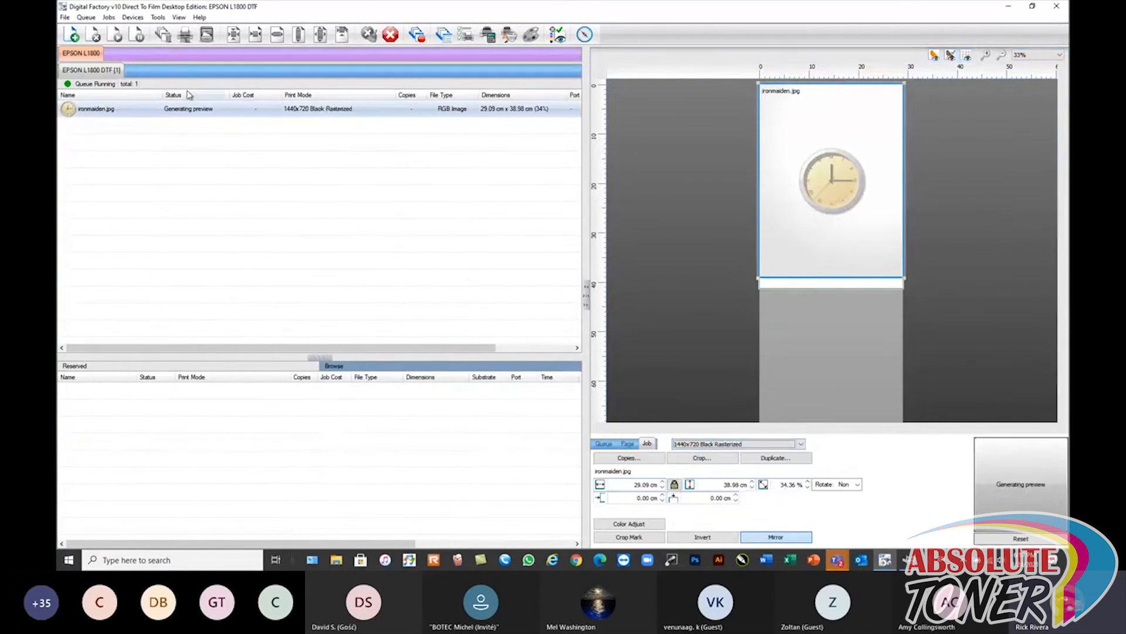
# - Generate the preview image of the ironmaiden.jpg job and RIP the job
pyautogui.click(172, 153)
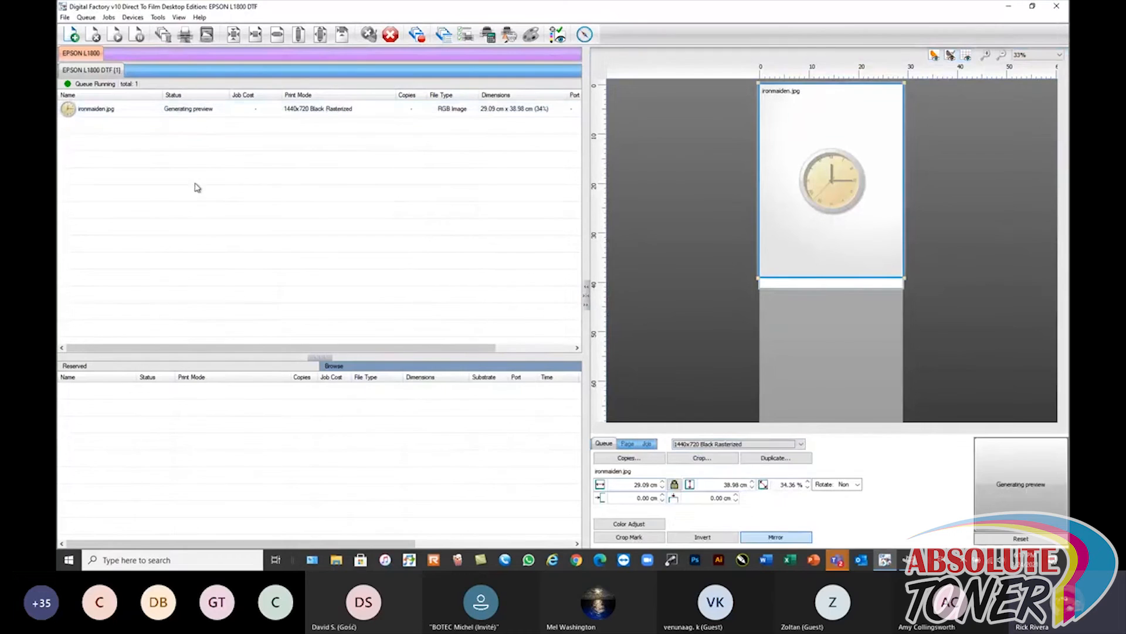
pyautogui.click(188, 112)
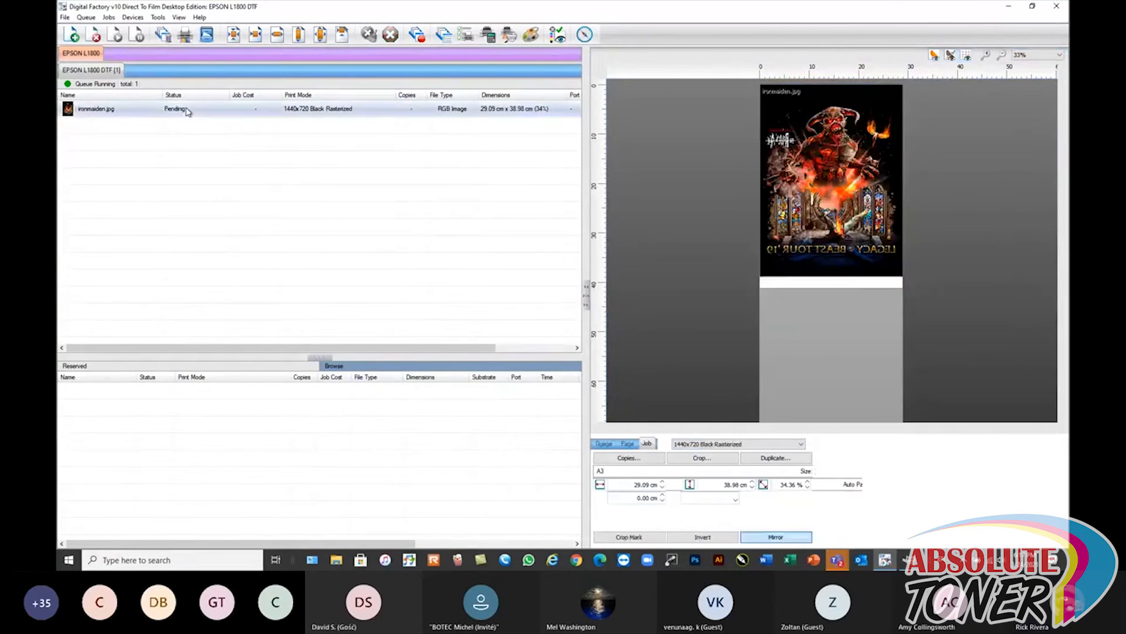
pyautogui.rightClick(225, 112)
pyautogui.click(270, 248)
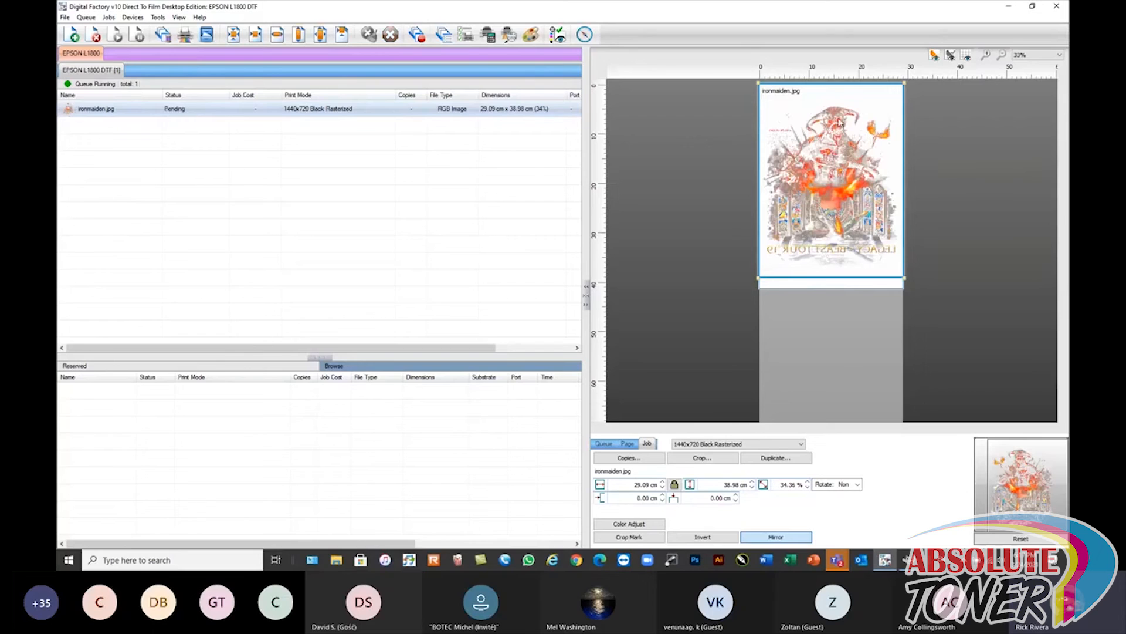
pyautogui.rightClick(228, 110)
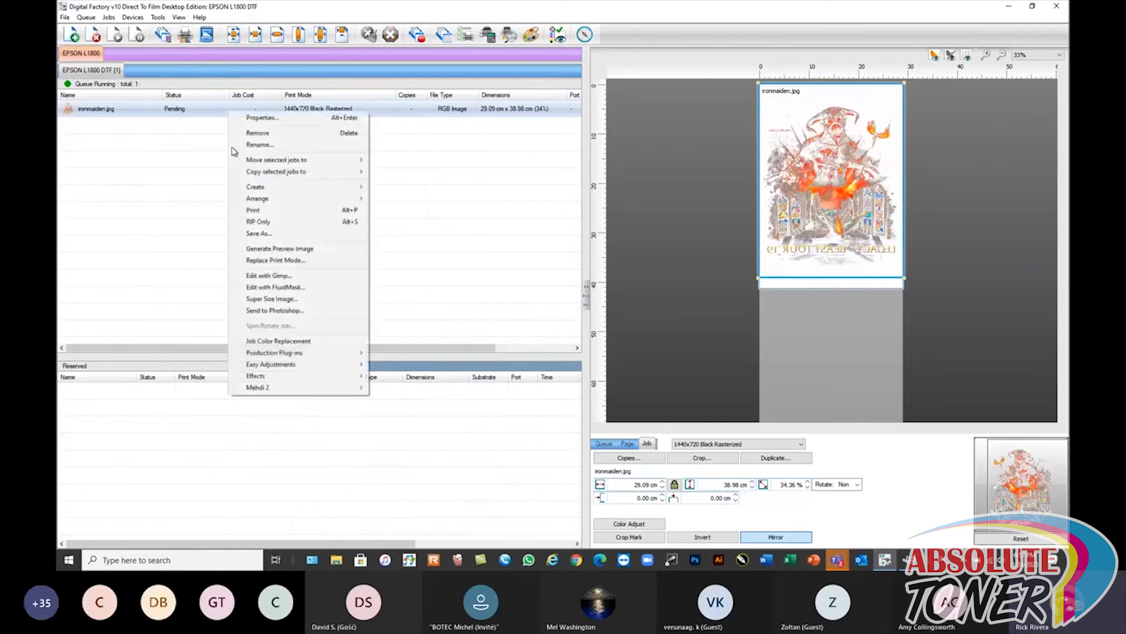
pyautogui.click(253, 214)
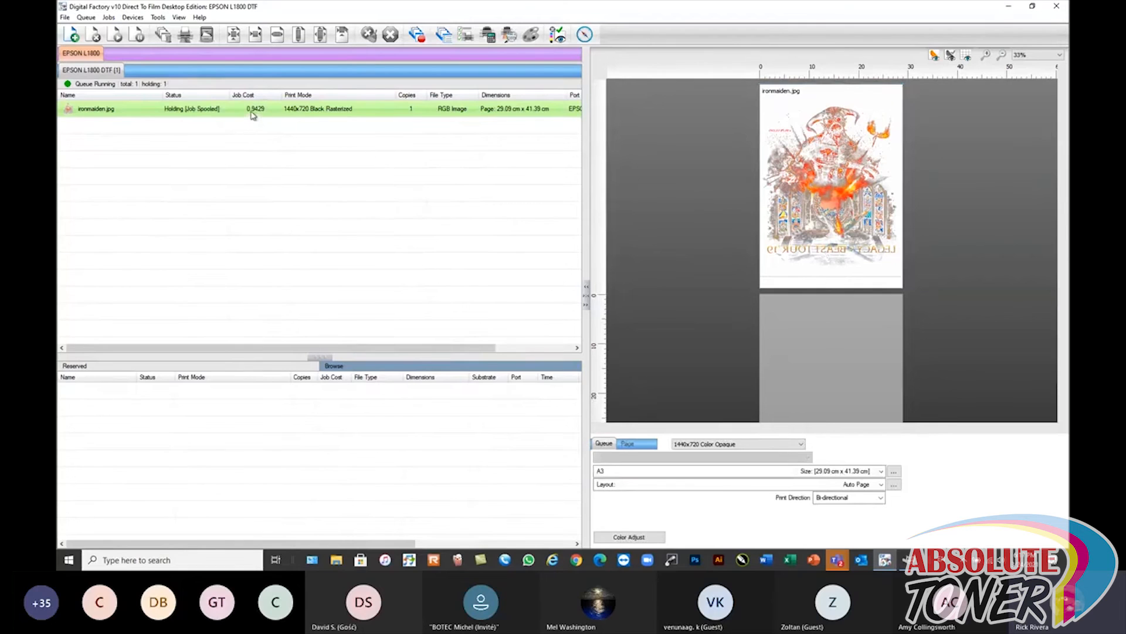
# - Examine the material and ink cost breakdown of the spooled ironmaiden.jpg job and close its properties without saving
pyautogui.moveTo(254, 115)
pyautogui.click(261, 111)
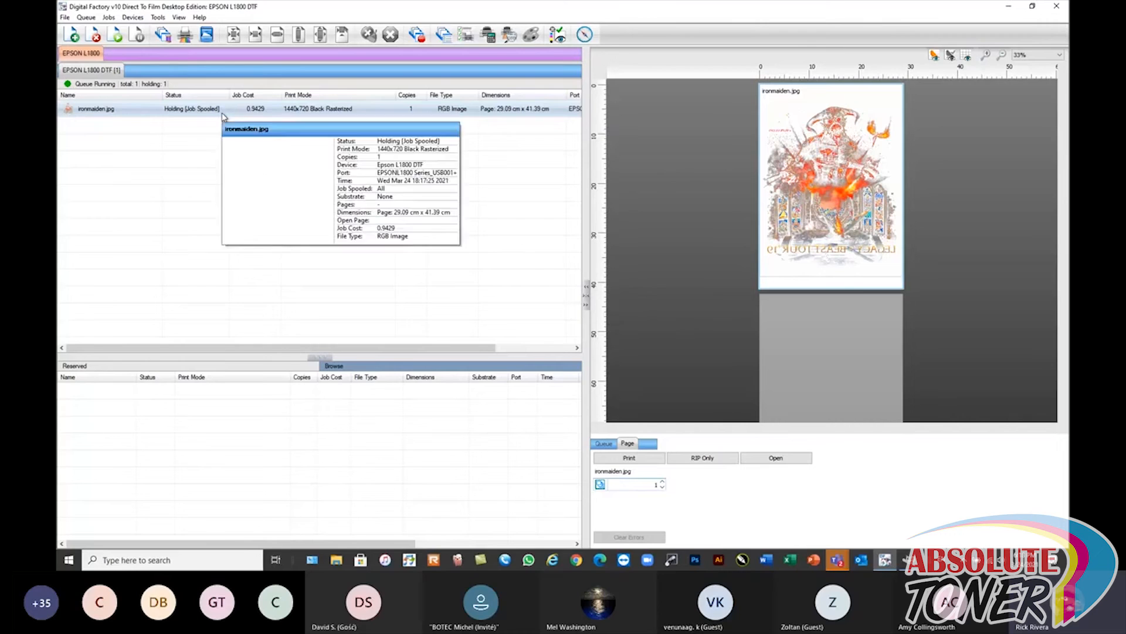
pyautogui.click(134, 132)
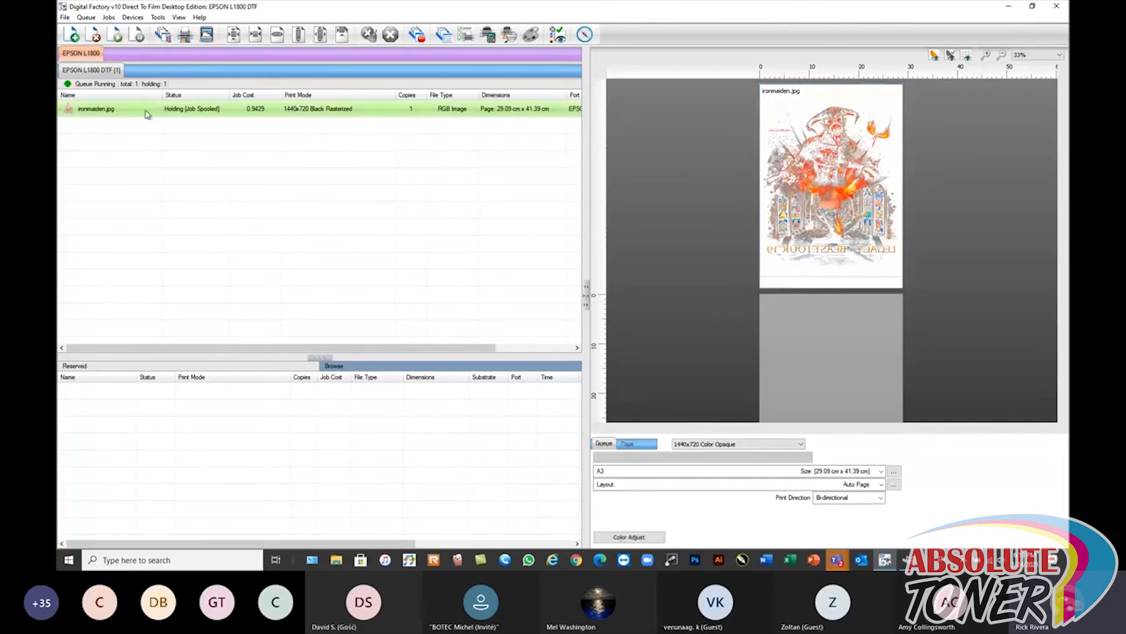
pyautogui.click(148, 112)
pyautogui.click(490, 37)
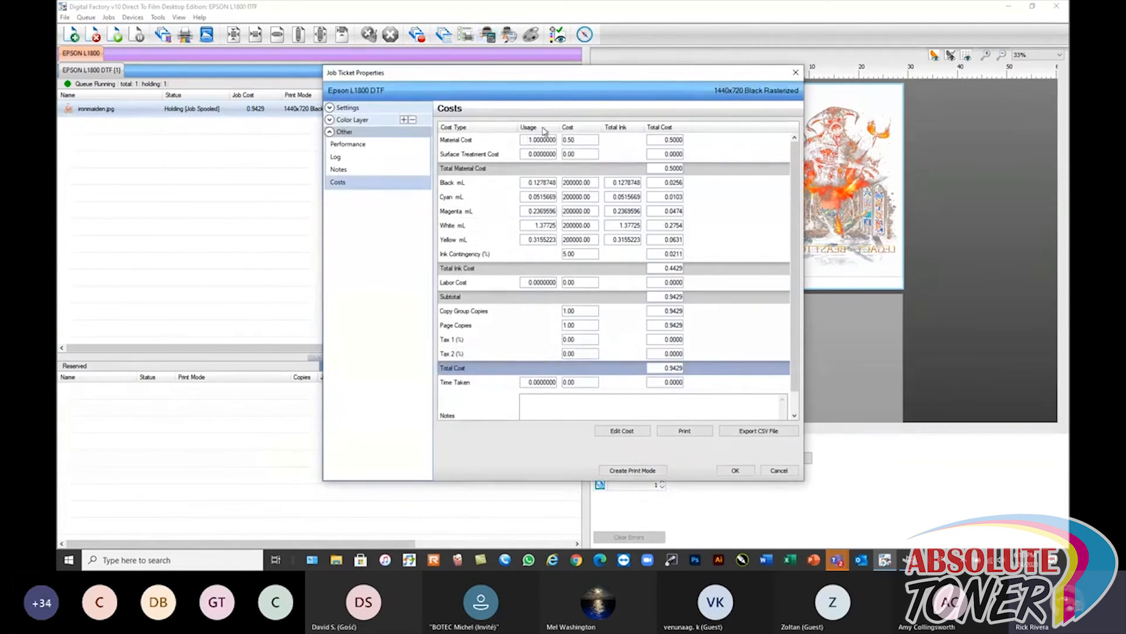
pyautogui.moveTo(568, 80); pyautogui.dragTo(568, 68)
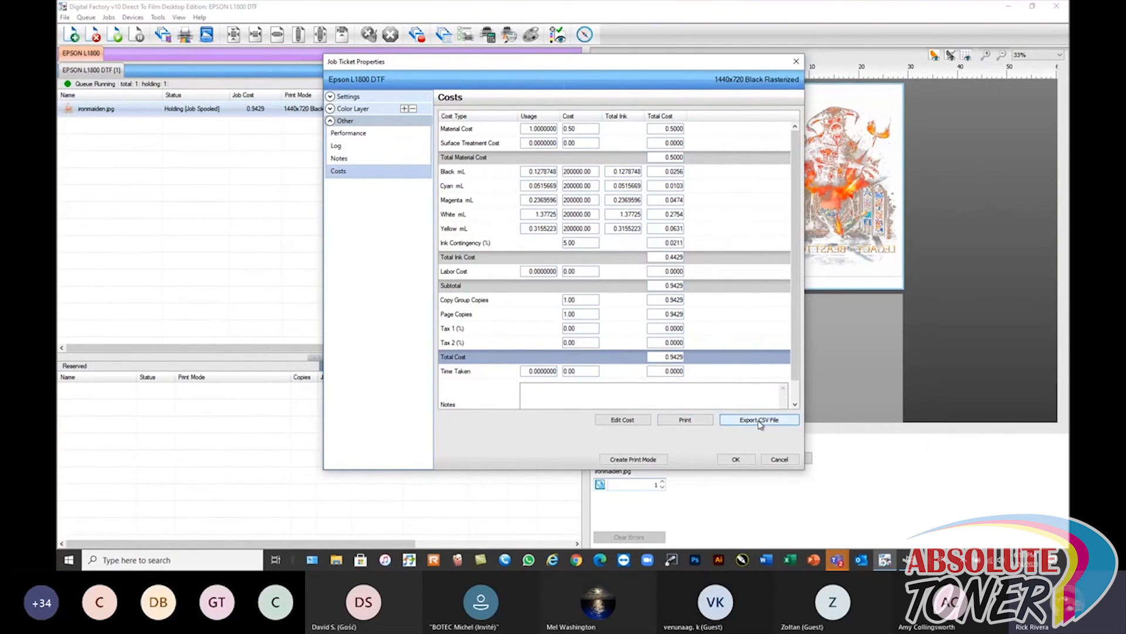
pyautogui.click(779, 459)
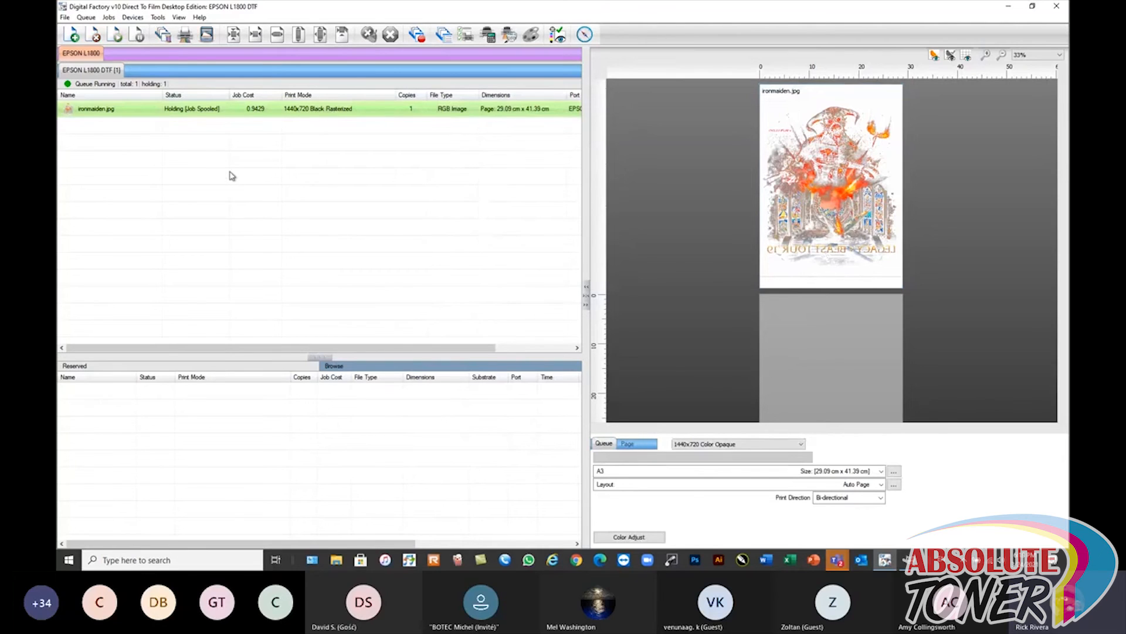
# - Open the properties of the EPSON L1800 DTF queue and review its general, hot folder and media setup settings
pyautogui.doubleClick(96, 71)
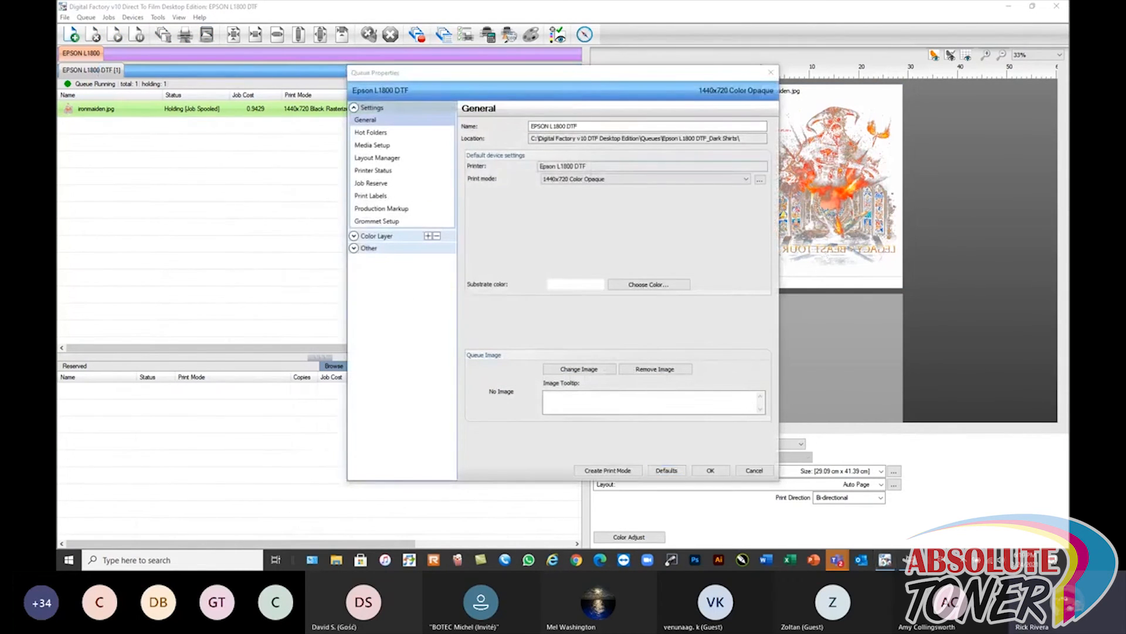
pyautogui.moveTo(588, 78); pyautogui.dragTo(591, 57)
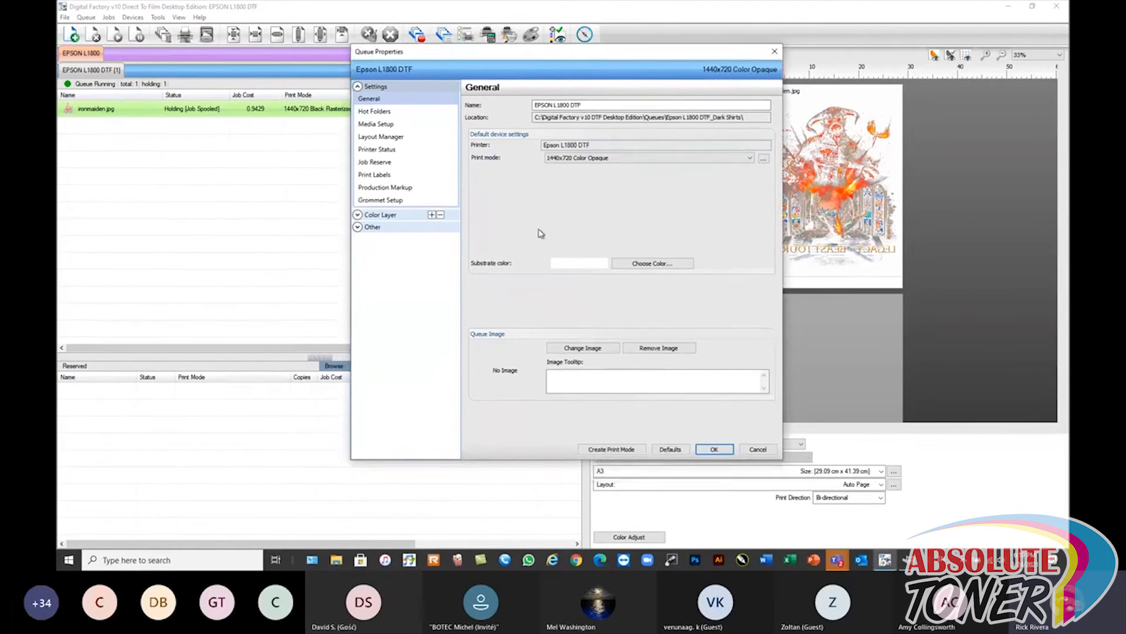
pyautogui.click(377, 112)
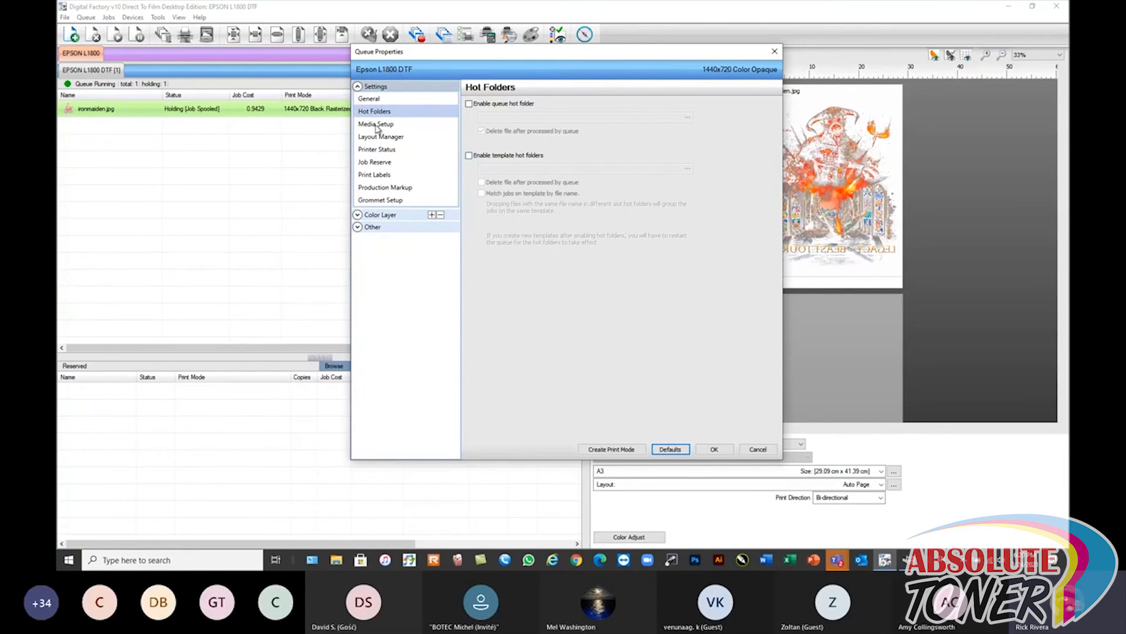
pyautogui.click(376, 125)
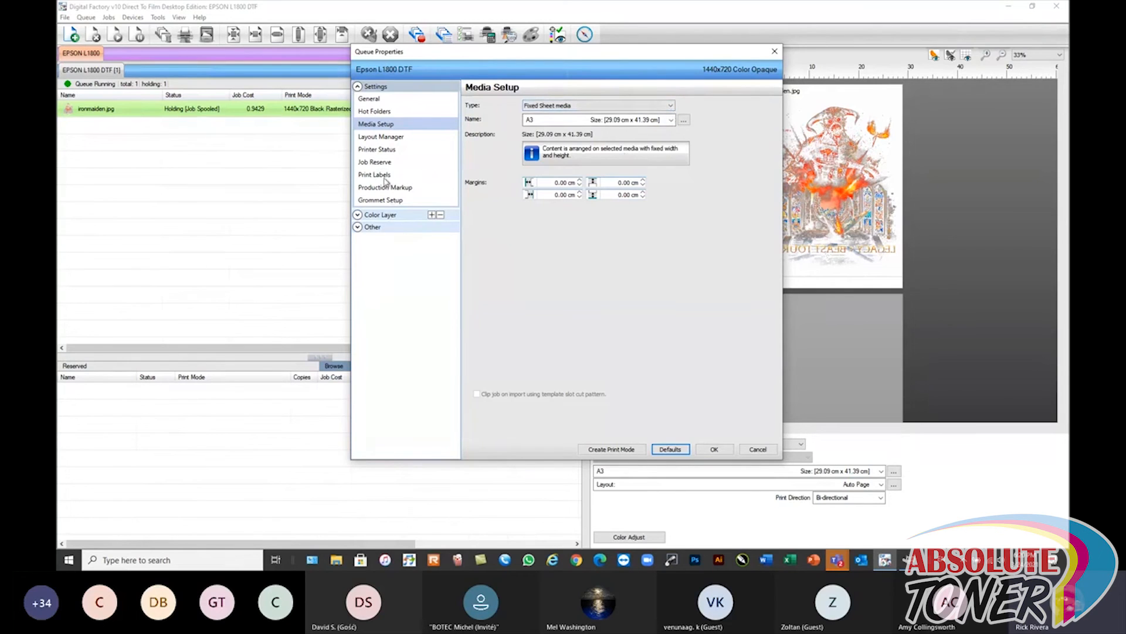
pyautogui.click(358, 215)
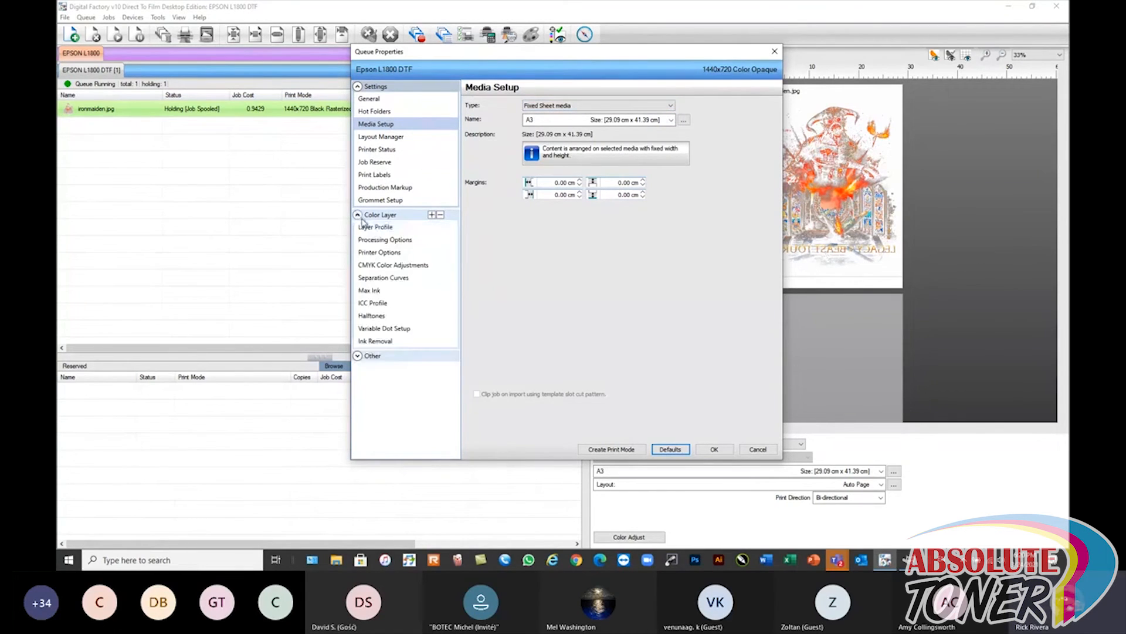
# - Set the queue's layout position to Top Middle and its print job scheduling to Rip and Print (on barcode), and save the properties
pyautogui.click(381, 137)
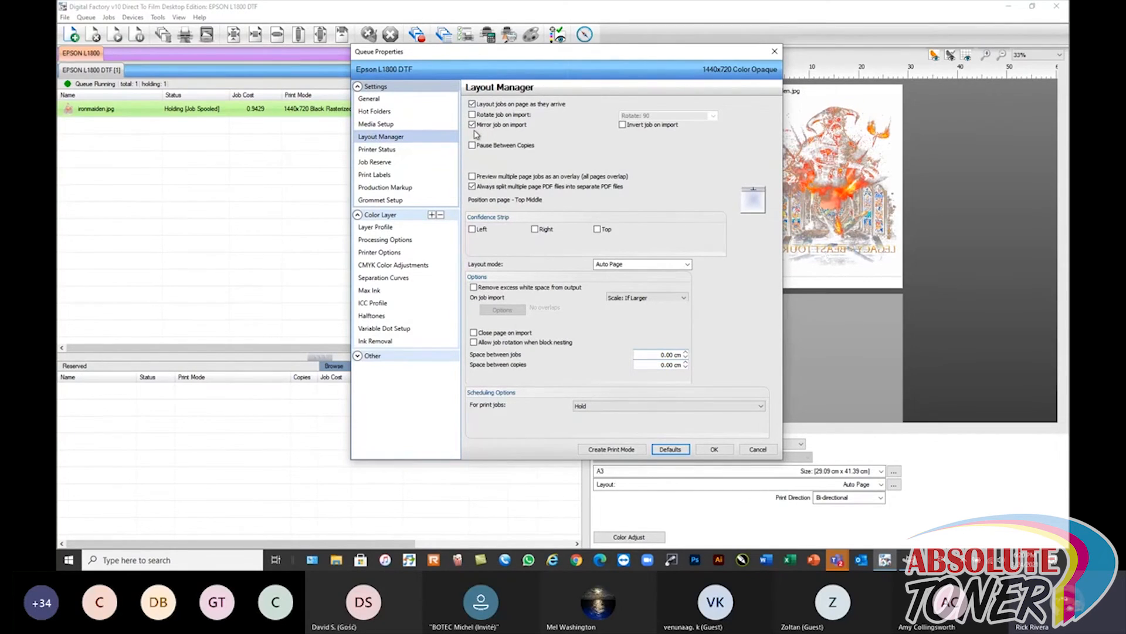
pyautogui.click(754, 201)
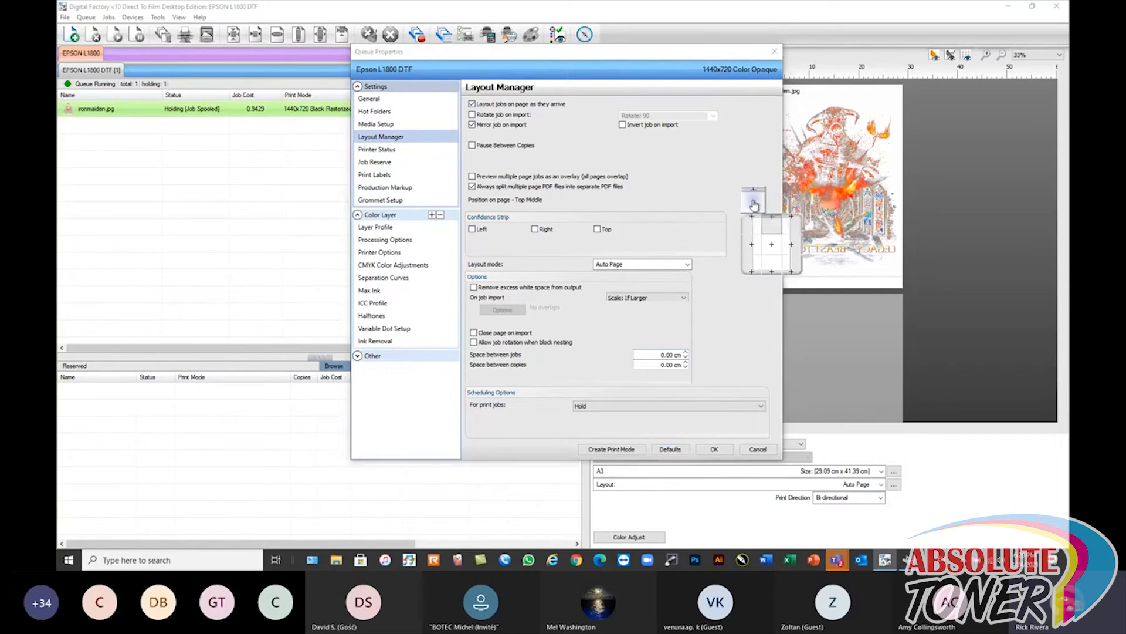
pyautogui.click(772, 226)
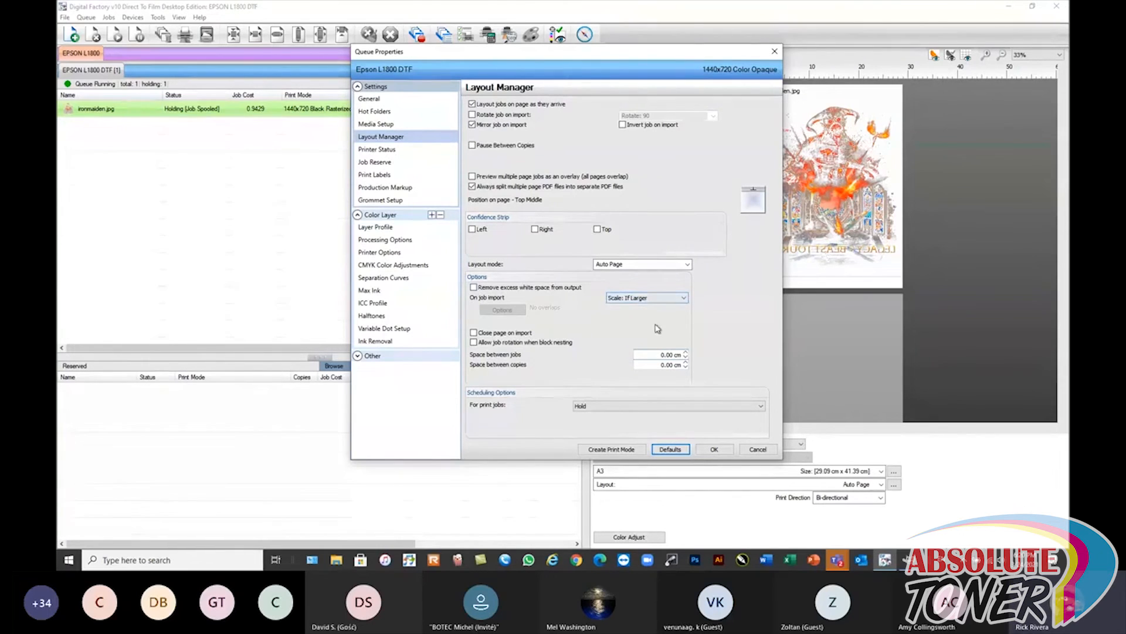
pyautogui.click(611, 406)
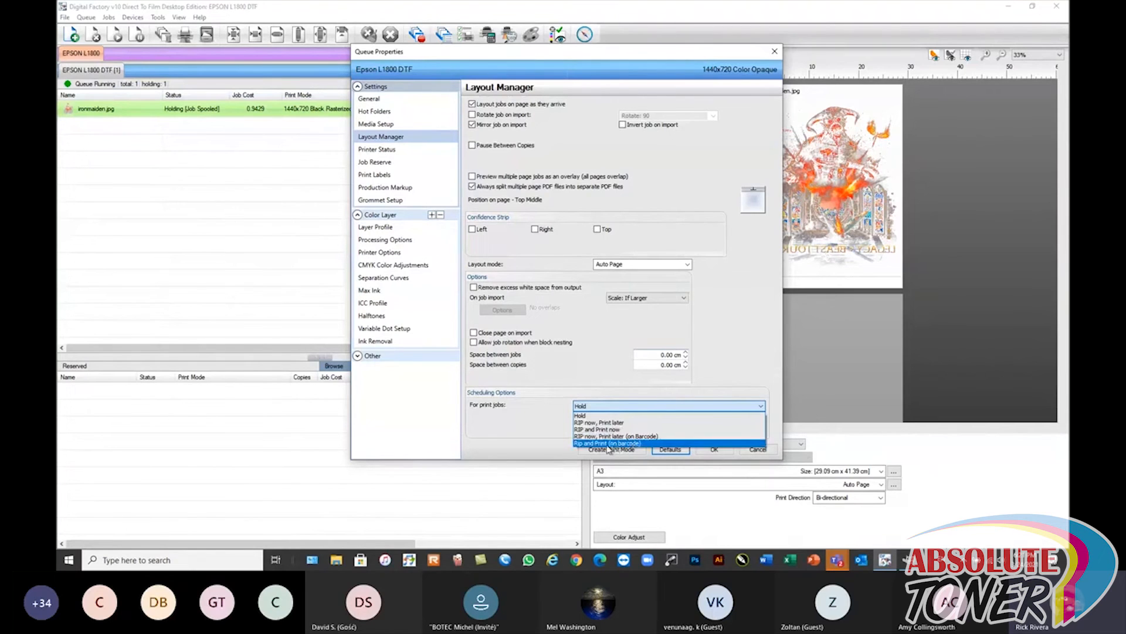
pyautogui.click(744, 358)
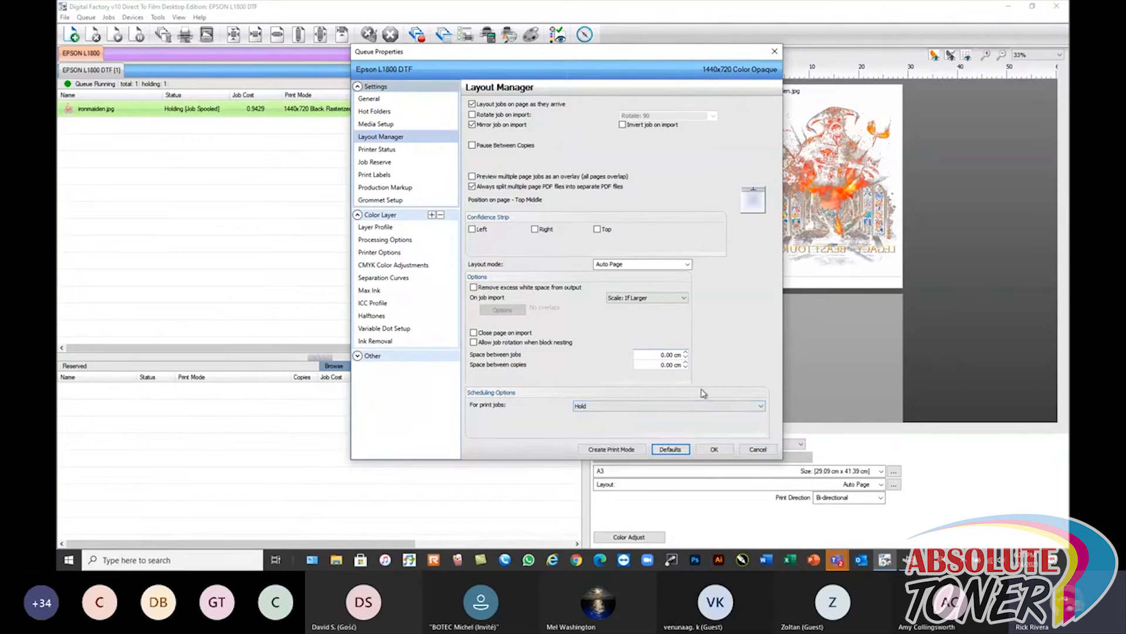
pyautogui.click(649, 407)
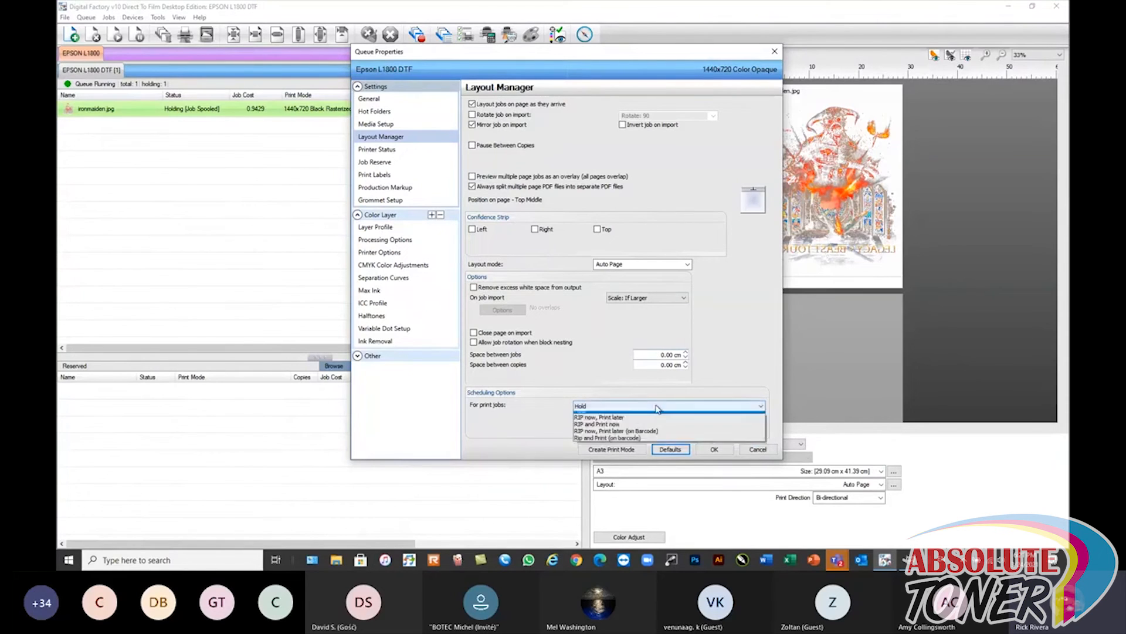
pyautogui.click(626, 444)
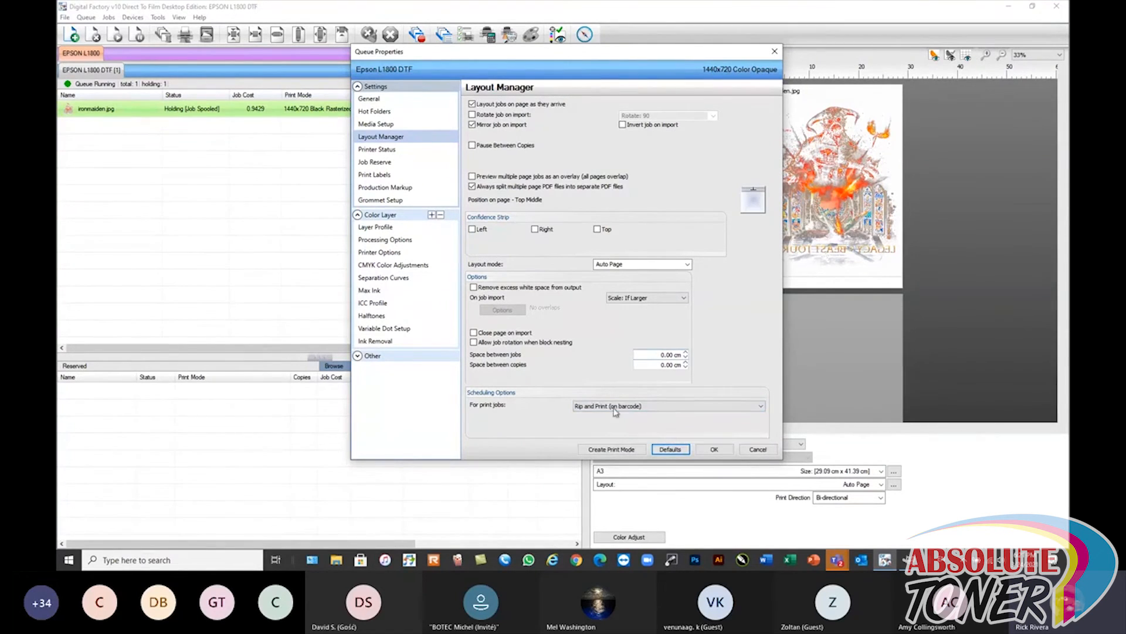
pyautogui.click(715, 450)
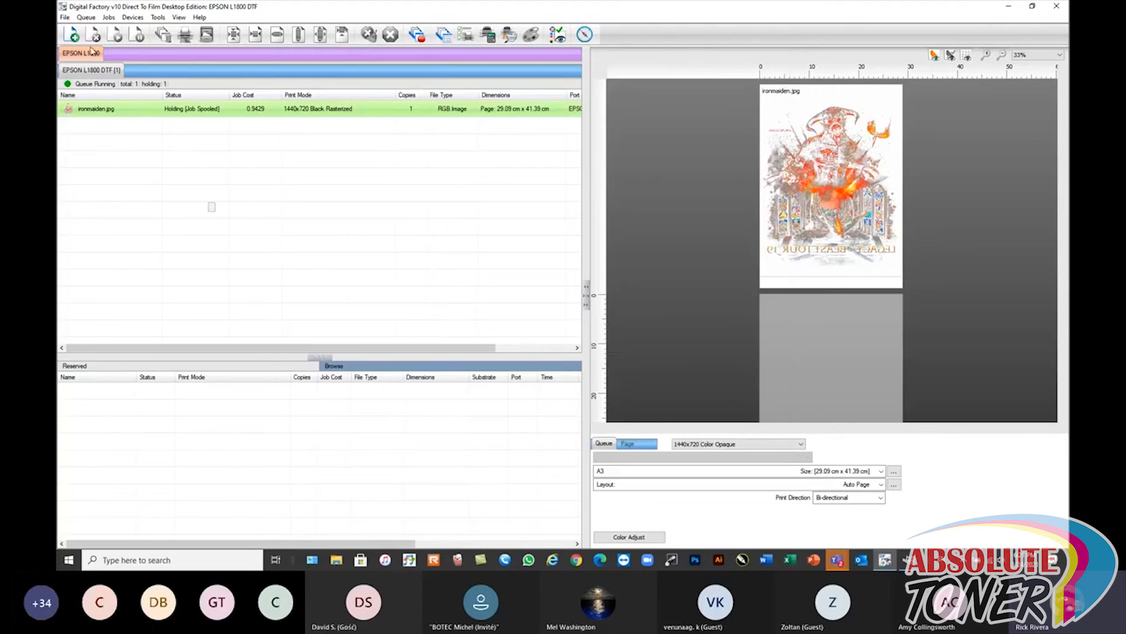
# - Remove the ironmaiden.jpg job from the queue and import all images from the Hot Folder and Barcode folder
pyautogui.click(94, 35)
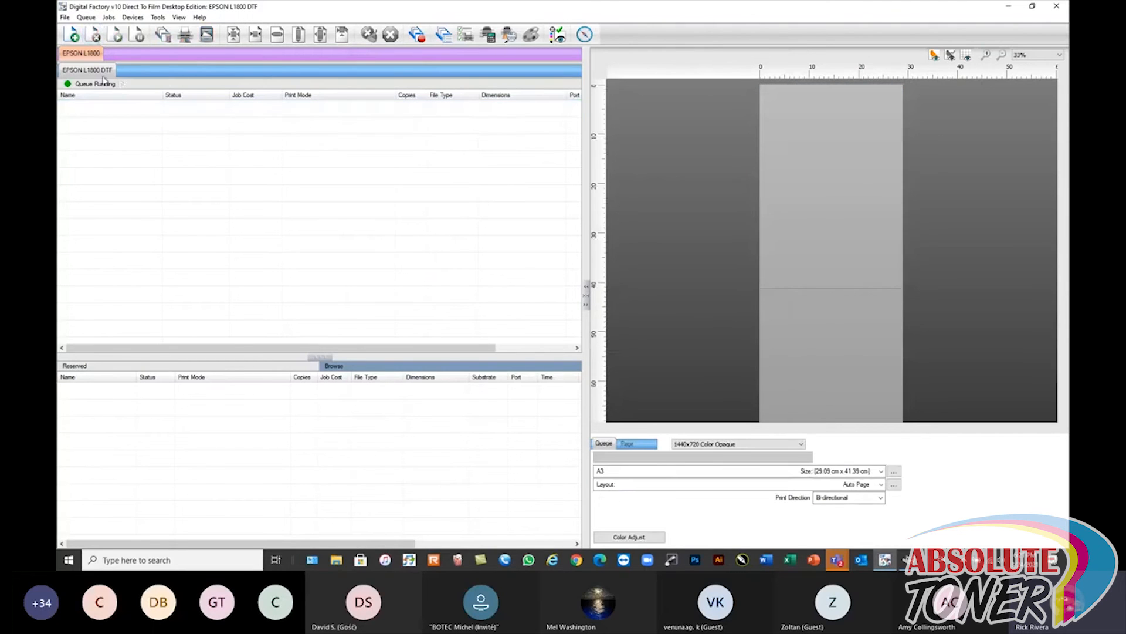
pyautogui.click(71, 34)
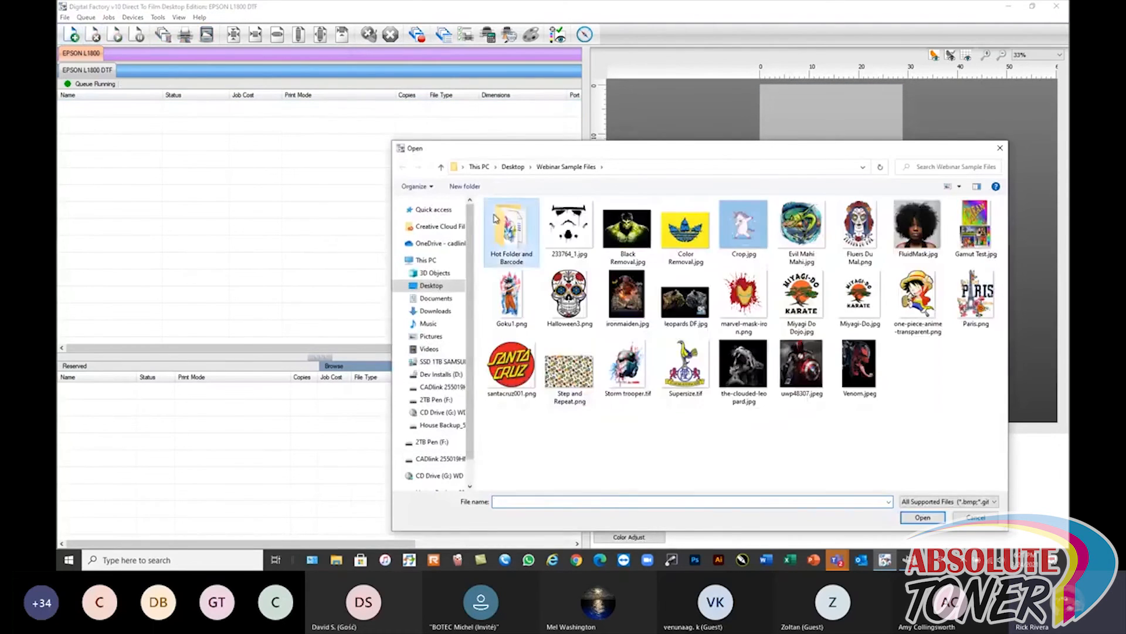
pyautogui.doubleClick(494, 218)
pyautogui.hotkey('ctrl', 'a')
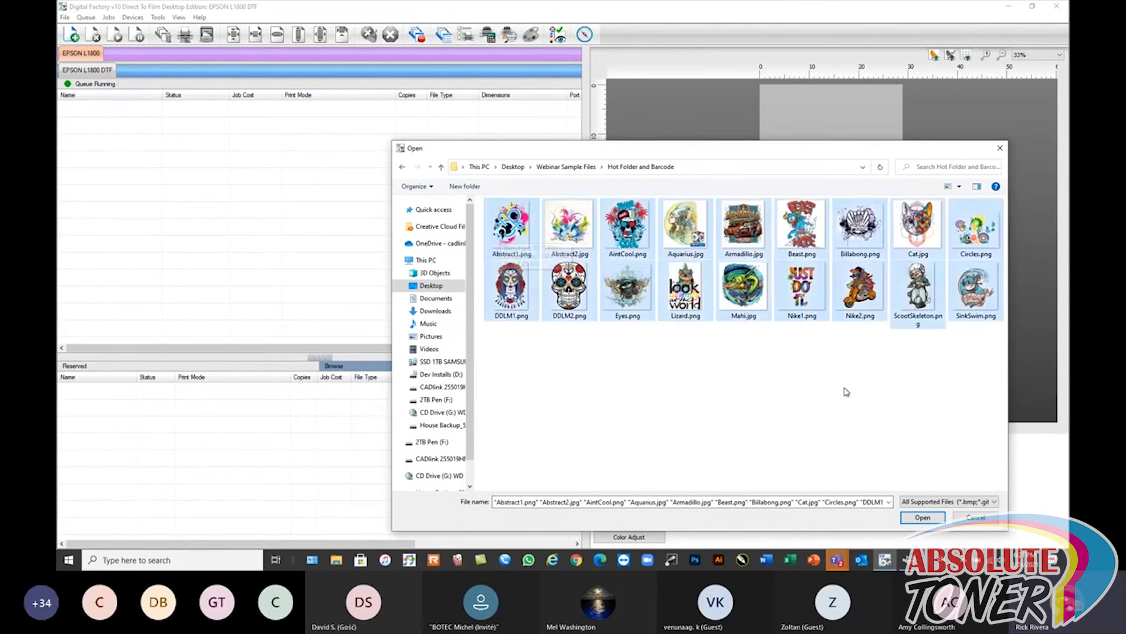
pyautogui.click(925, 517)
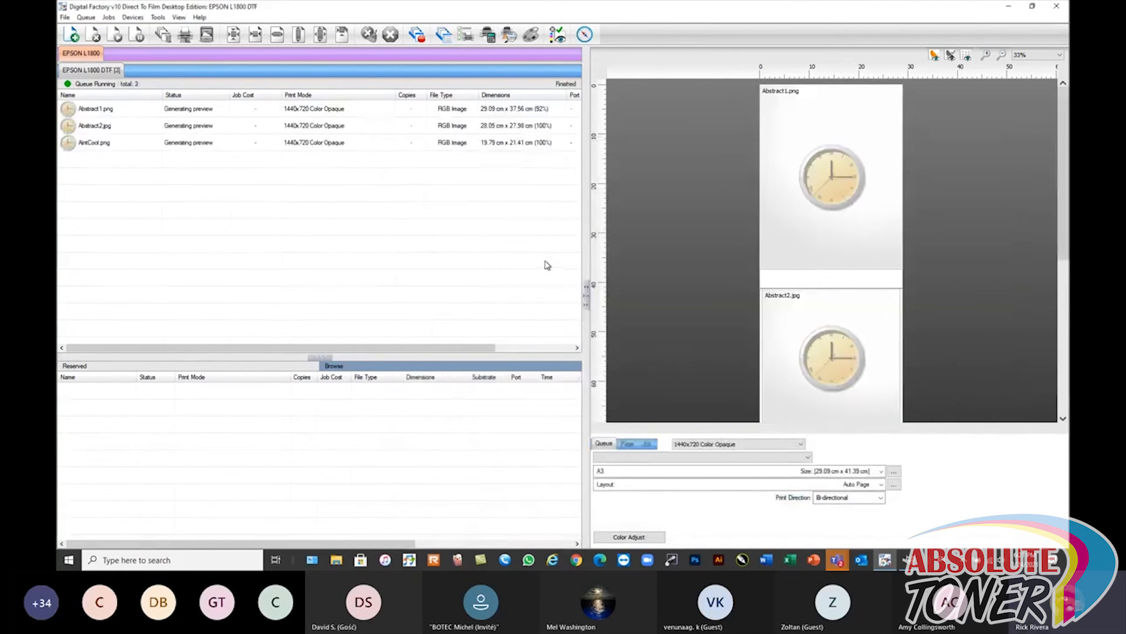
# - Look over the imported jobs in the preview and the matching barcode labels in Barcode Samples.docx in Word, and return to the queue
pyautogui.click(811, 208)
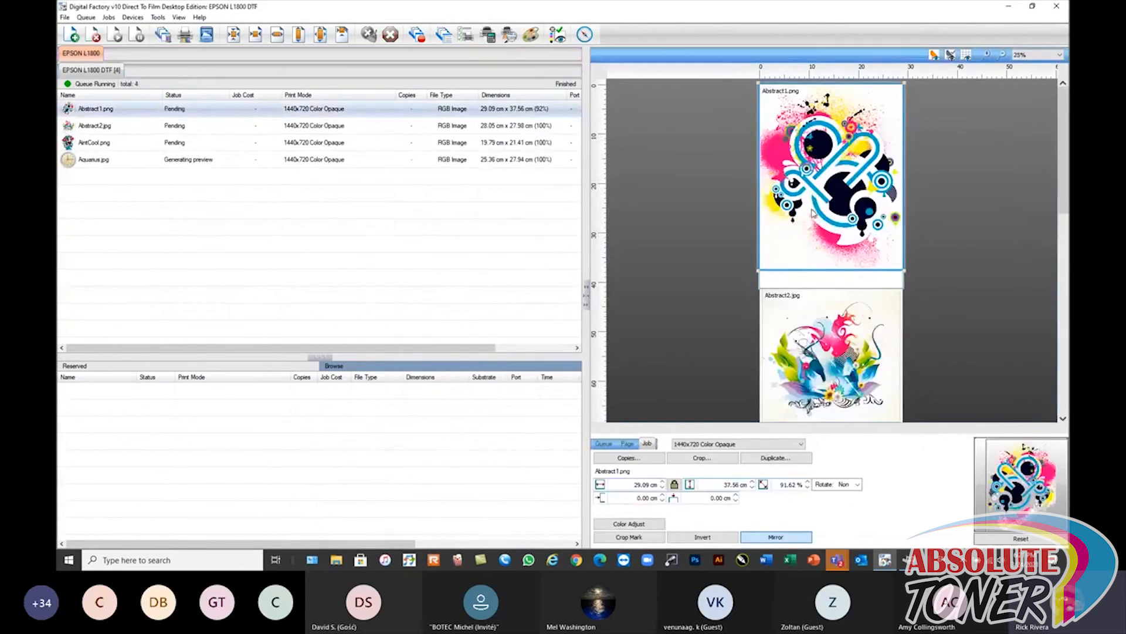
pyautogui.scroll(-2, 811, 209)
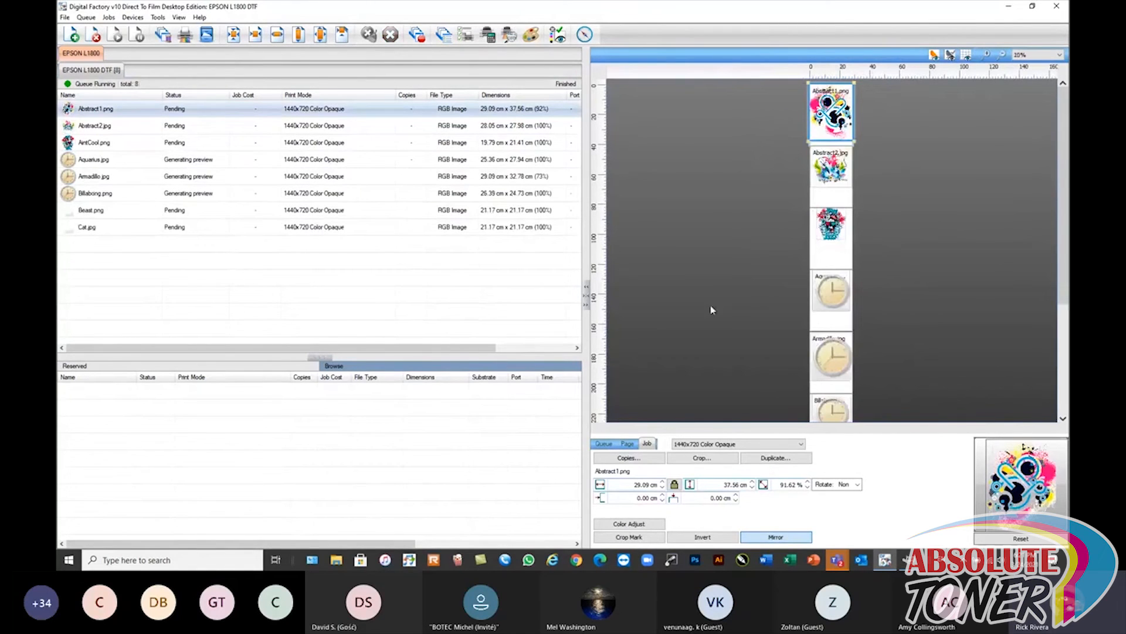
pyautogui.click(766, 560)
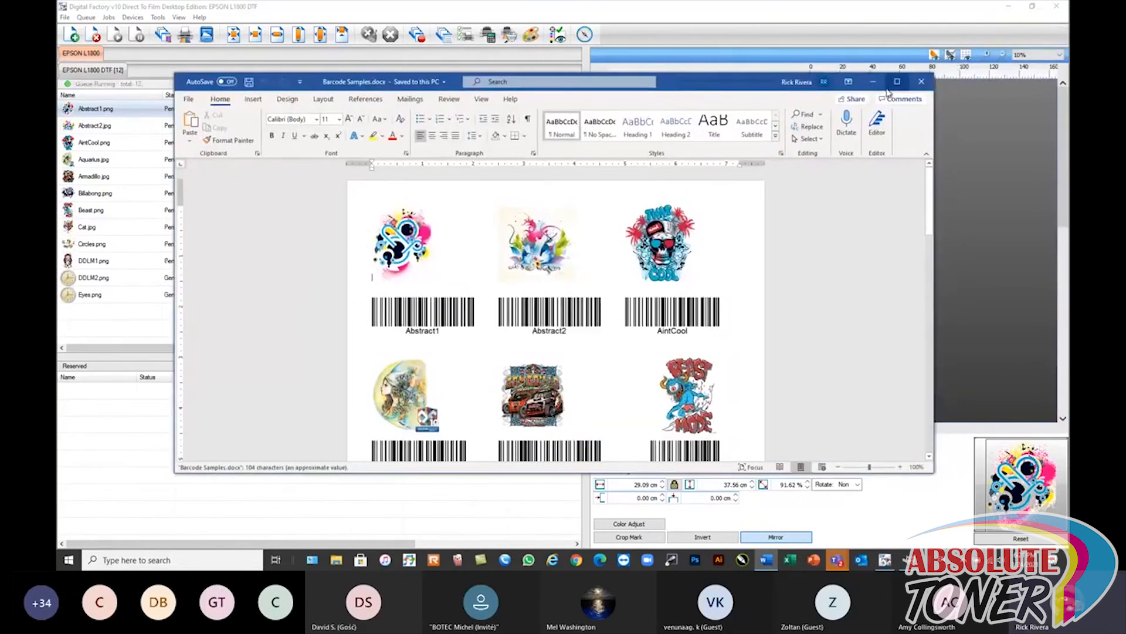
pyautogui.click(897, 81)
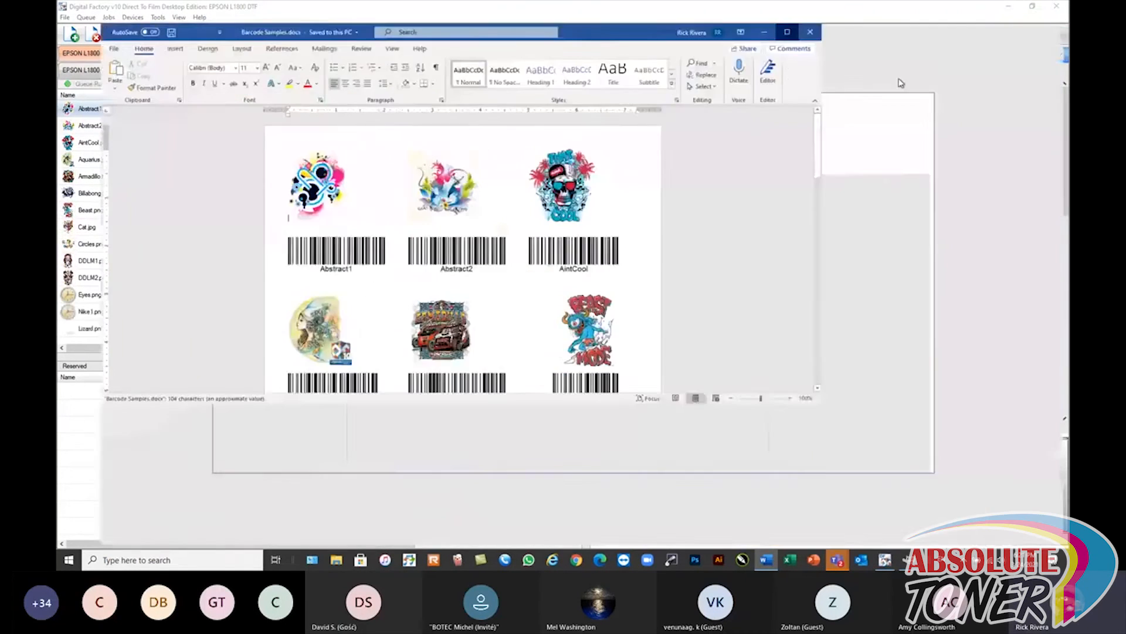
pyautogui.click(1033, 8)
pyautogui.moveTo(725, 55)
pyautogui.mouseDown()
pyautogui.moveTo(731, 348)
pyautogui.moveTo(728, 54)
pyautogui.mouseUp()
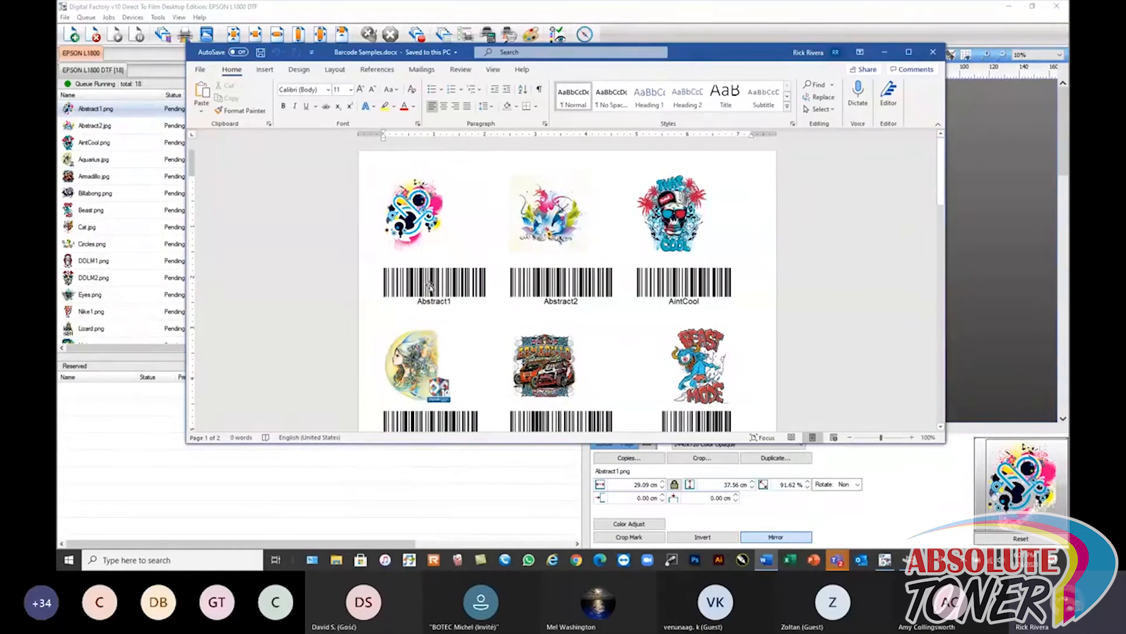
pyautogui.click(908, 51)
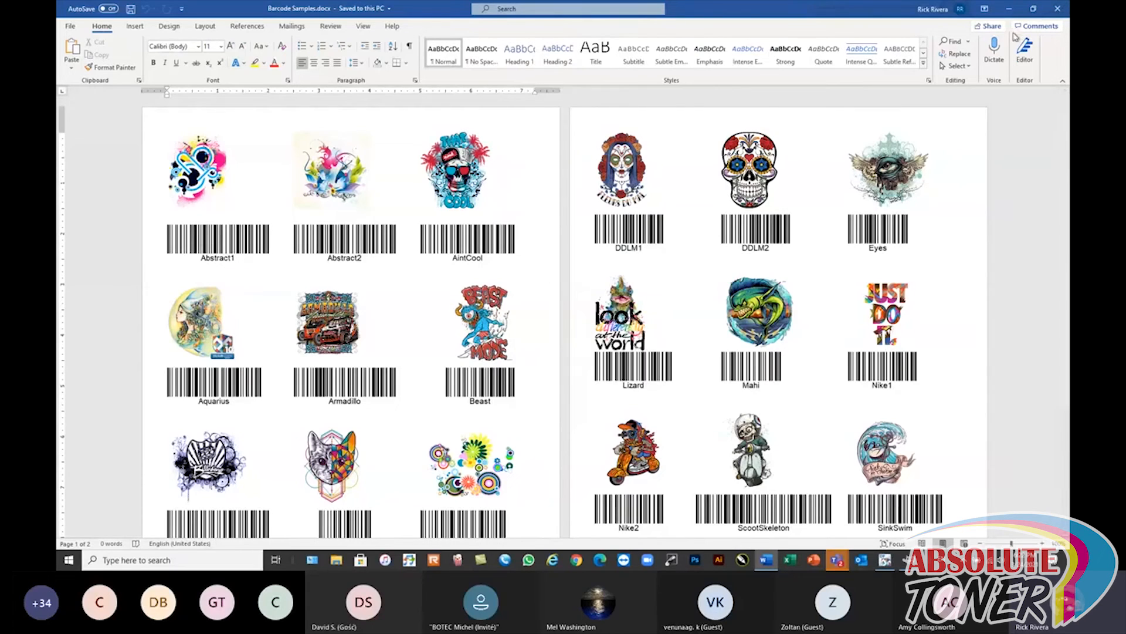
pyautogui.click(1010, 13)
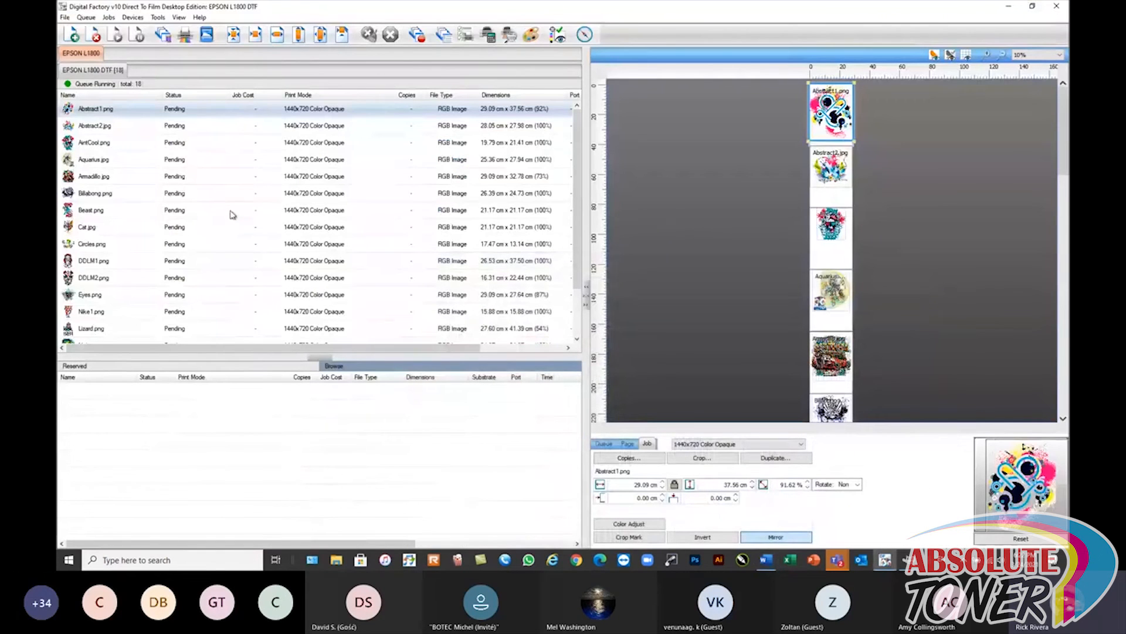
# - Register the barcode scanner and start the Lizard.png job by its barcode
pyautogui.moveTo(232, 214)
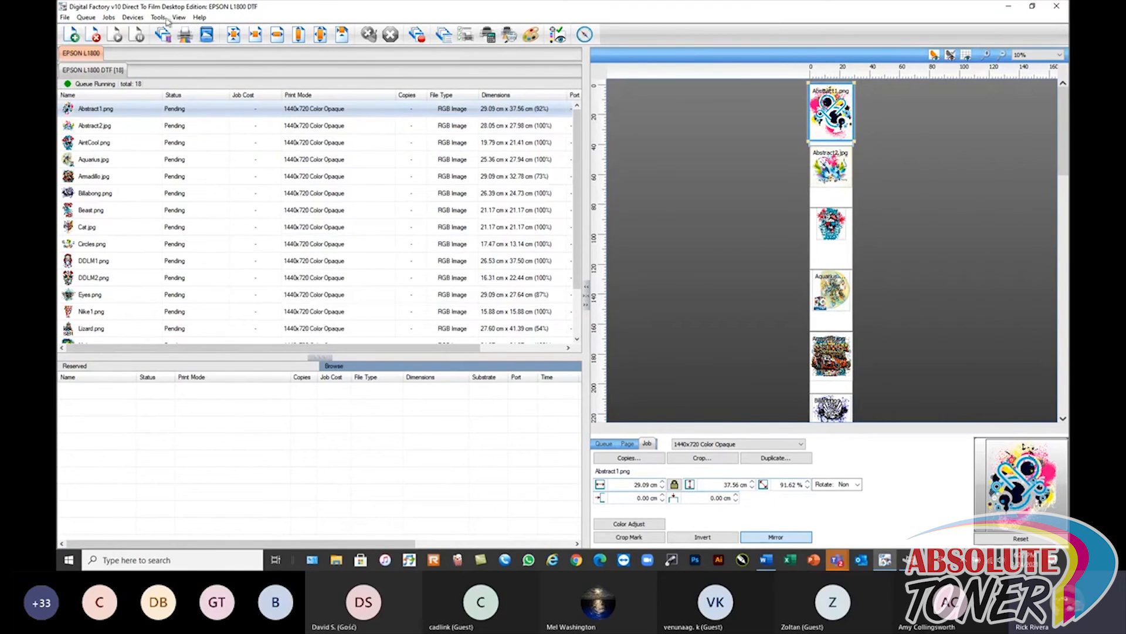
pyautogui.click(146, 19)
pyautogui.click(183, 82)
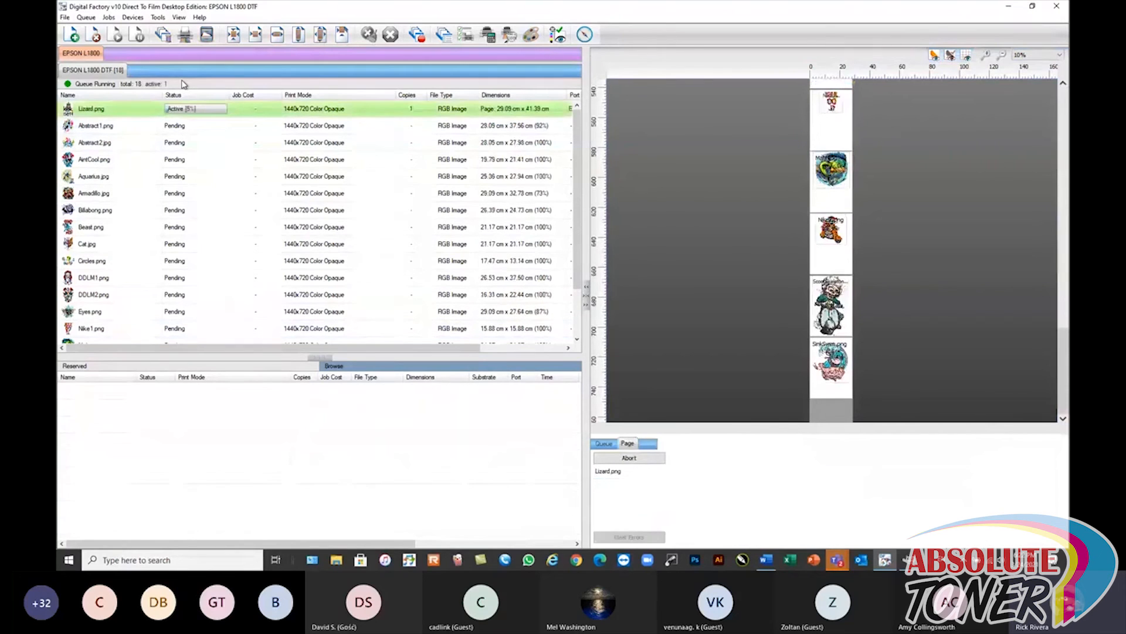
# - Abort the active Lizard.png job and clear its error
pyautogui.rightClick(108, 108)
pyautogui.click(128, 117)
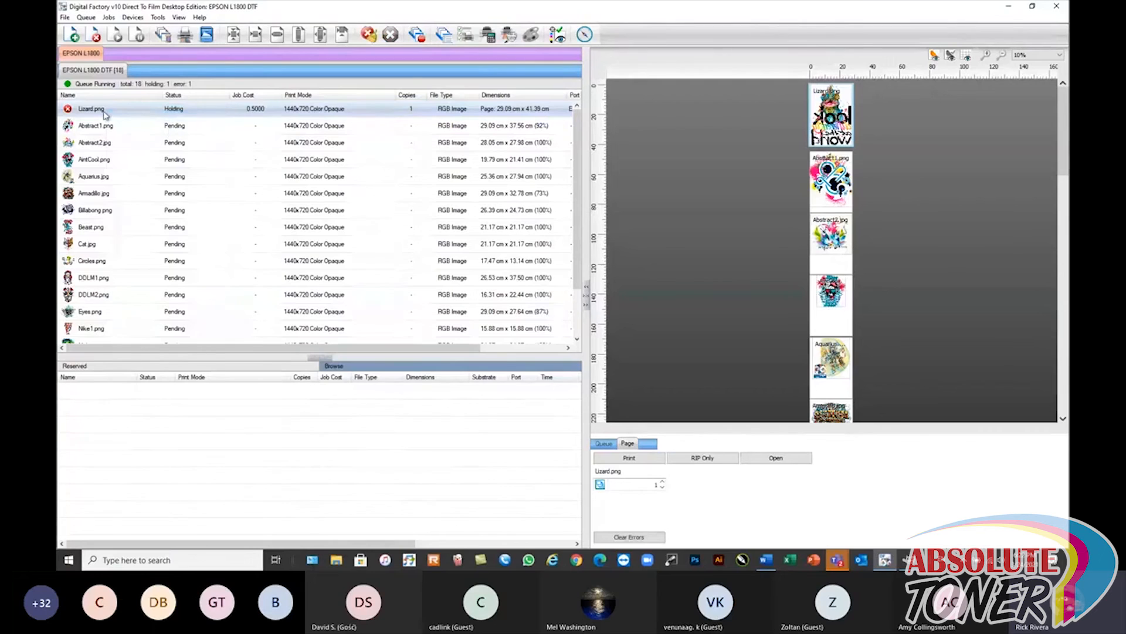
pyautogui.rightClick(104, 113)
pyautogui.click(125, 170)
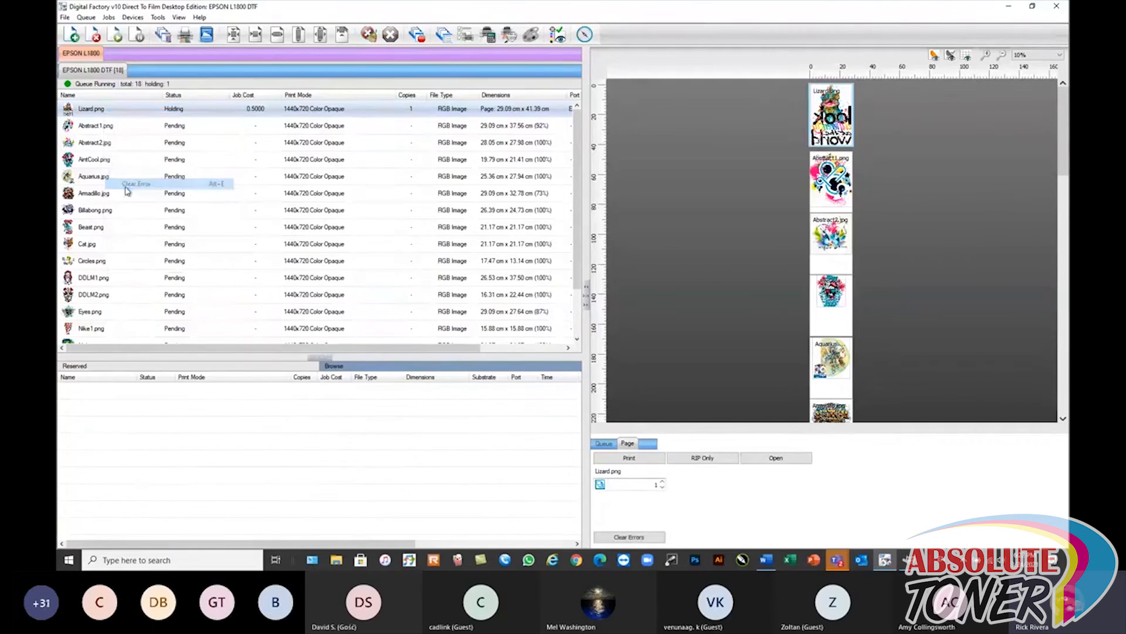
# - Set the output port of the EPSON L1800 DTF queue to NULL and close the Queue Manager
pyautogui.click(87, 19)
pyautogui.click(95, 29)
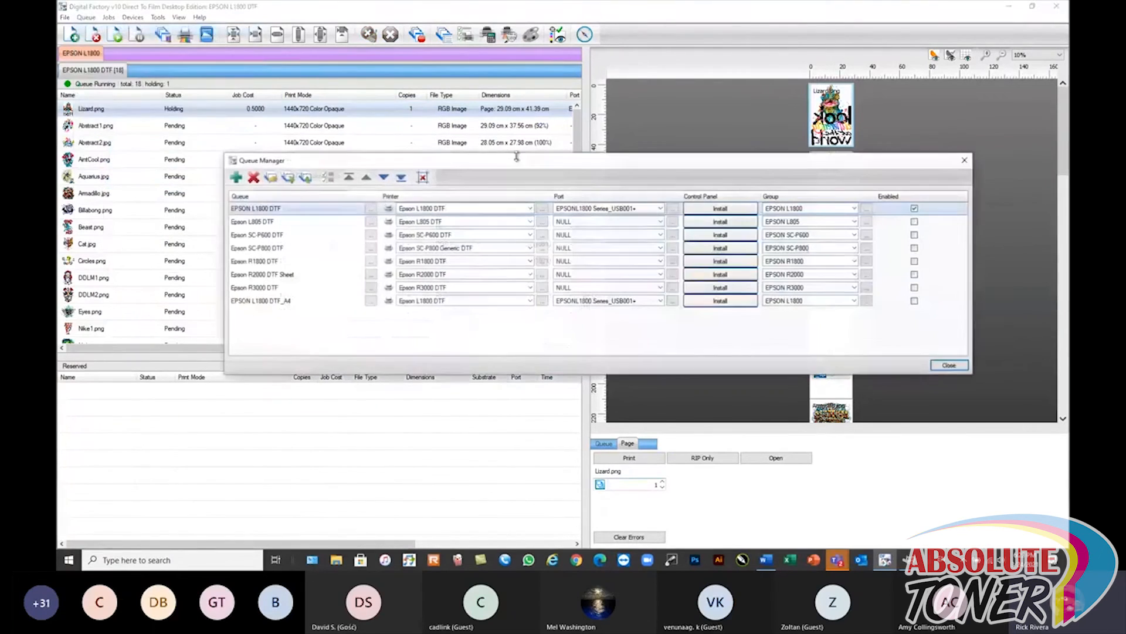
pyautogui.click(661, 209)
pyautogui.scroll(-3, 657, 252)
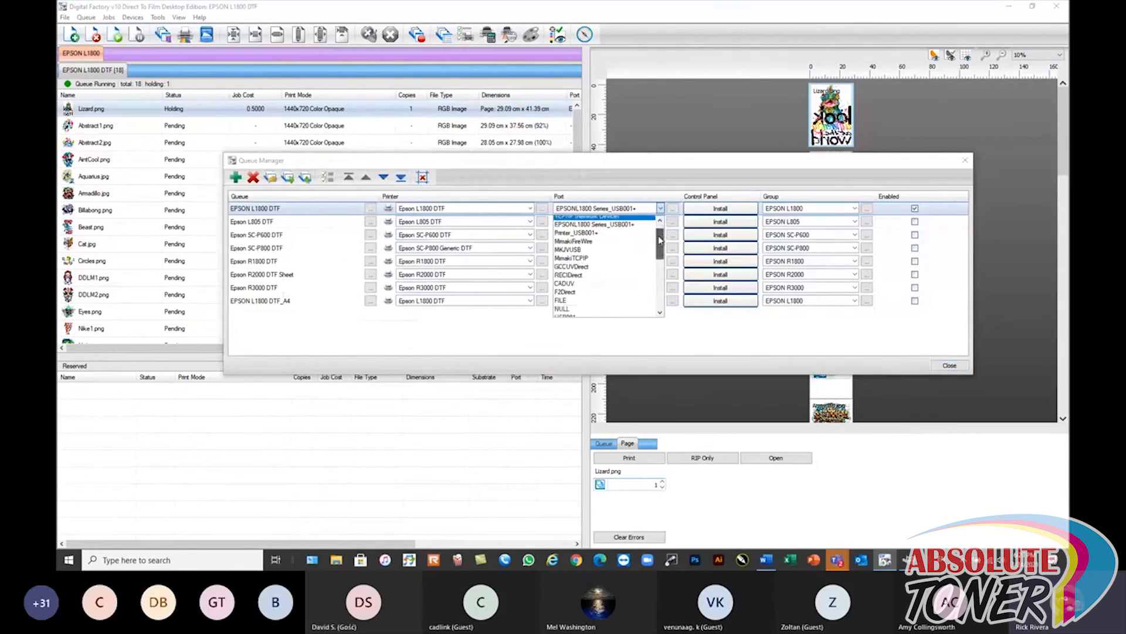
pyautogui.click(581, 251)
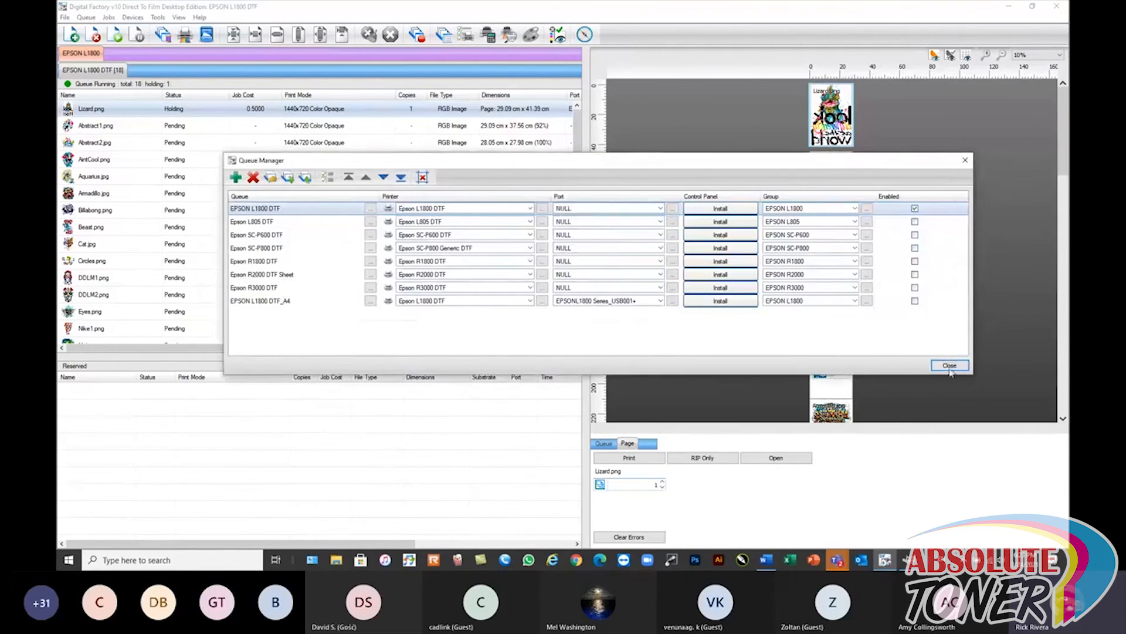
pyautogui.click(949, 365)
pyautogui.moveTo(261, 200)
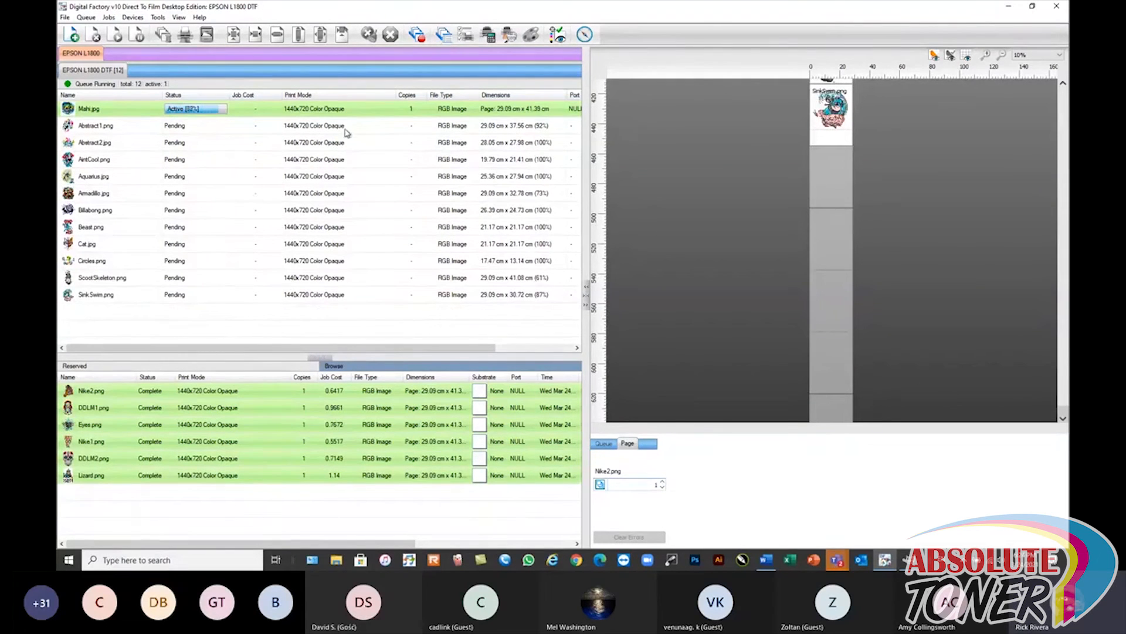
pyautogui.moveTo(291, 231)
pyautogui.moveTo(262, 145)
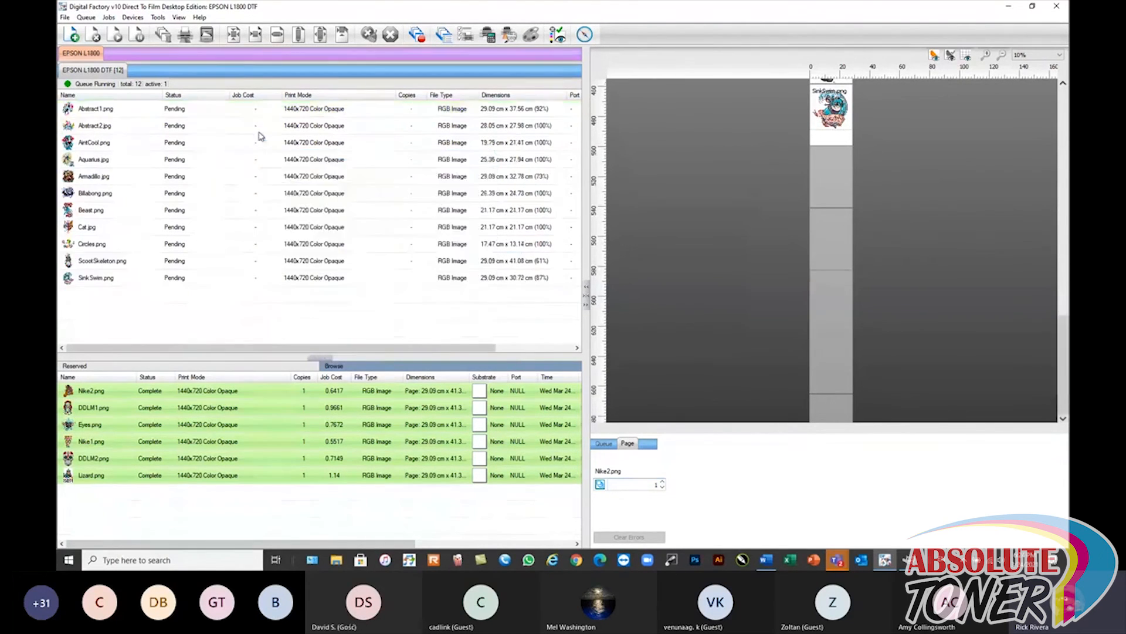
pyautogui.click(159, 17)
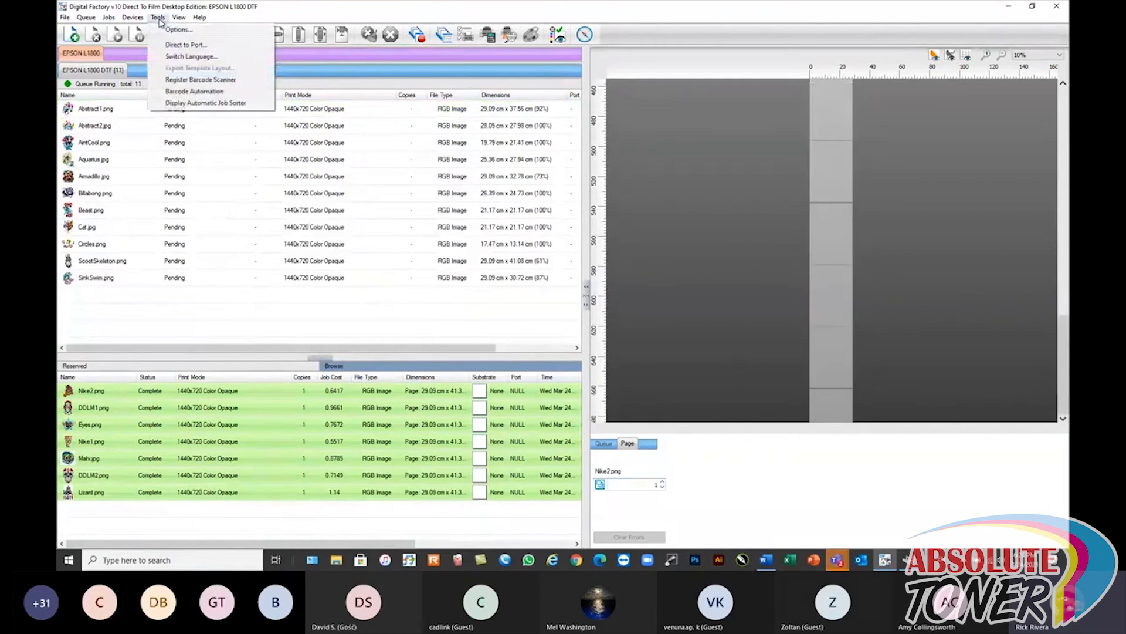
pyautogui.click(109, 18)
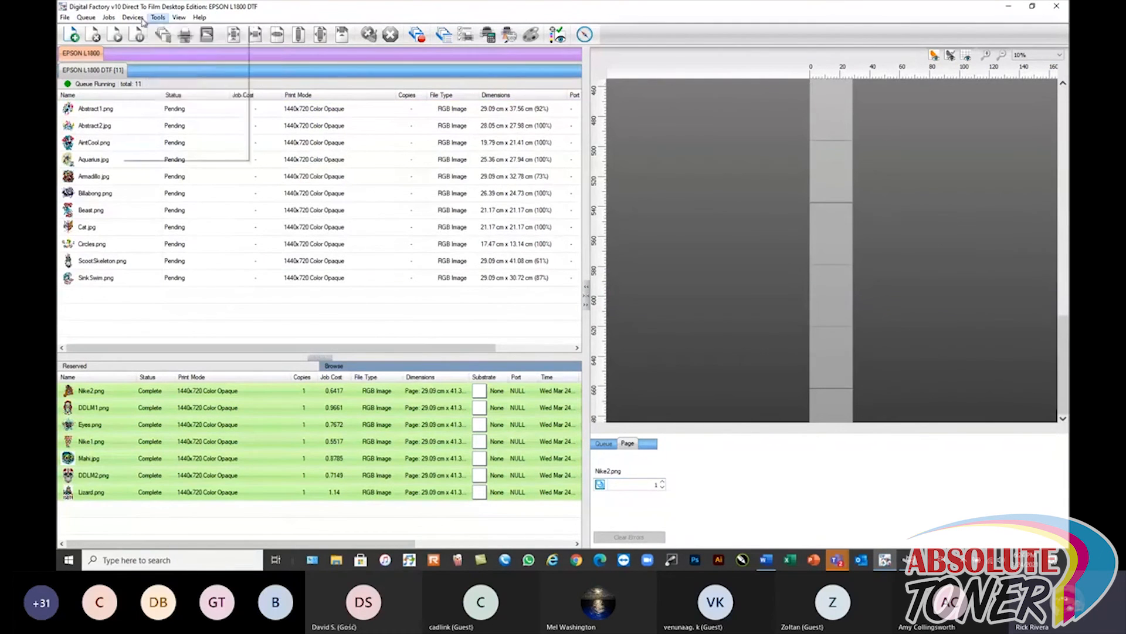
pyautogui.moveTo(129, 19)
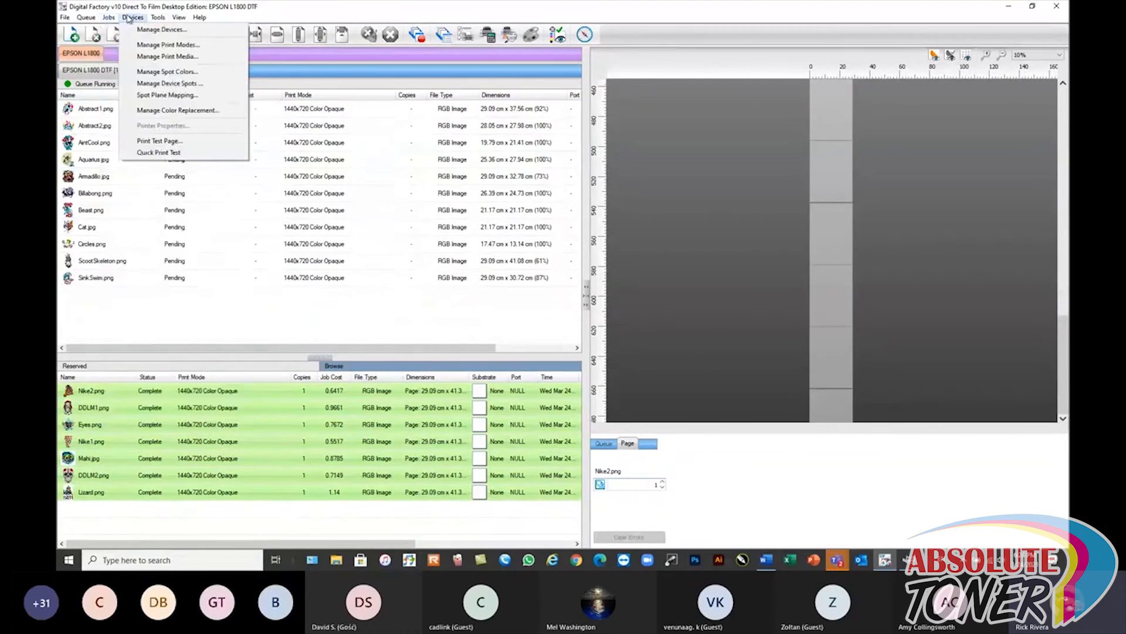
pyautogui.click(167, 56)
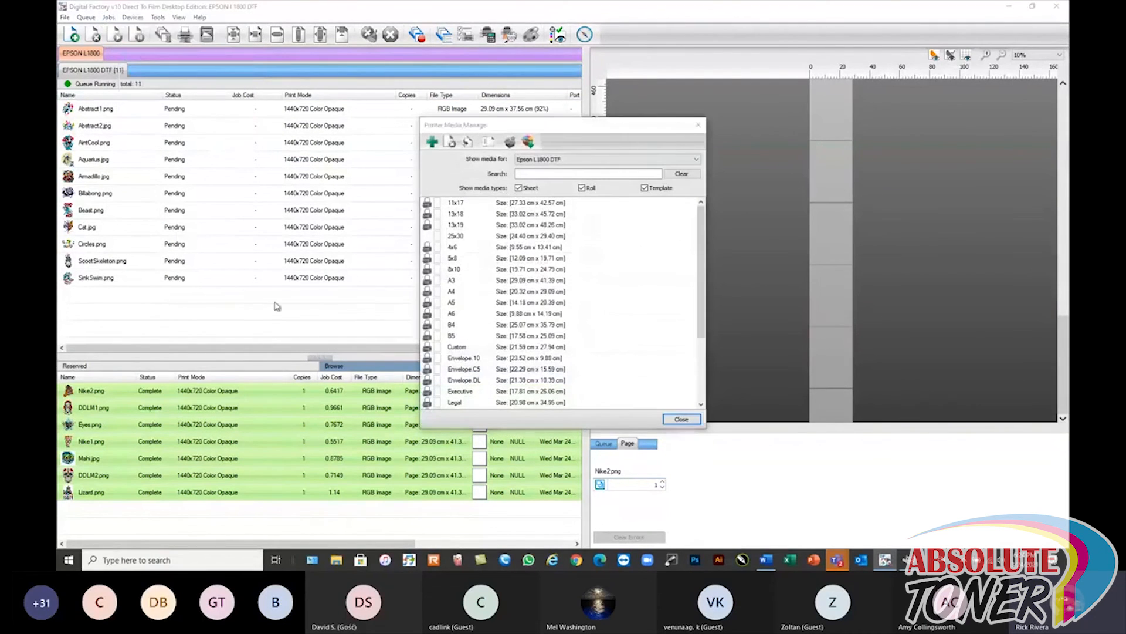
pyautogui.press('Escape')
# - Delete all remaining pending jobs from the queue and all completed jobs from the reserved list
pyautogui.moveTo(238, 302); pyautogui.dragTo(79, 107)
pyautogui.click(95, 35)
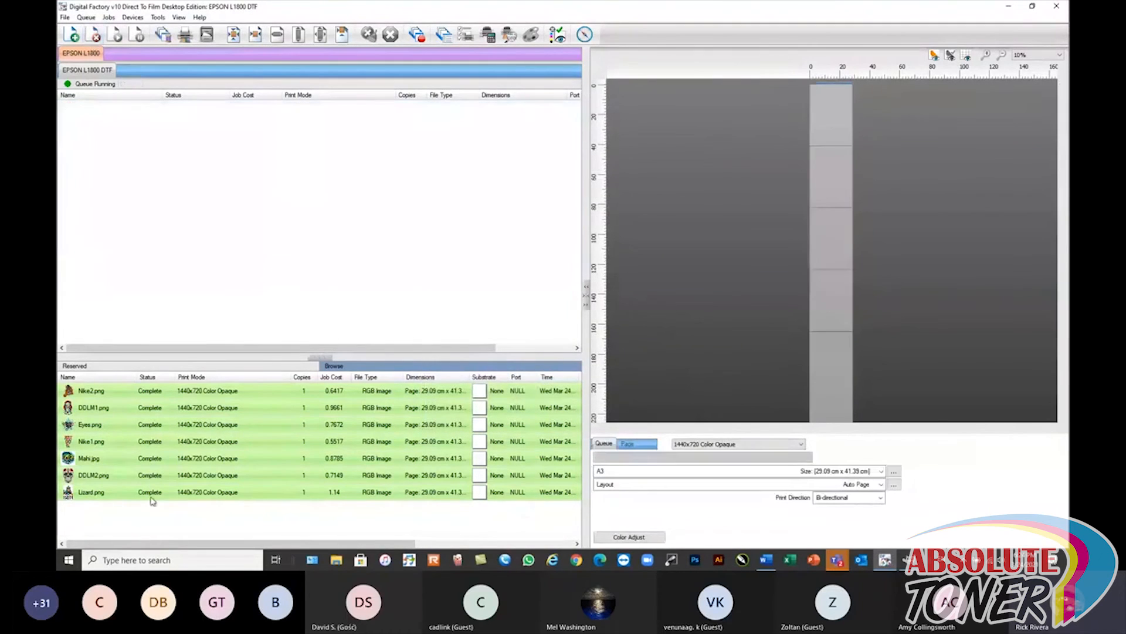
pyautogui.moveTo(176, 510); pyautogui.dragTo(99, 388)
pyautogui.click(94, 36)
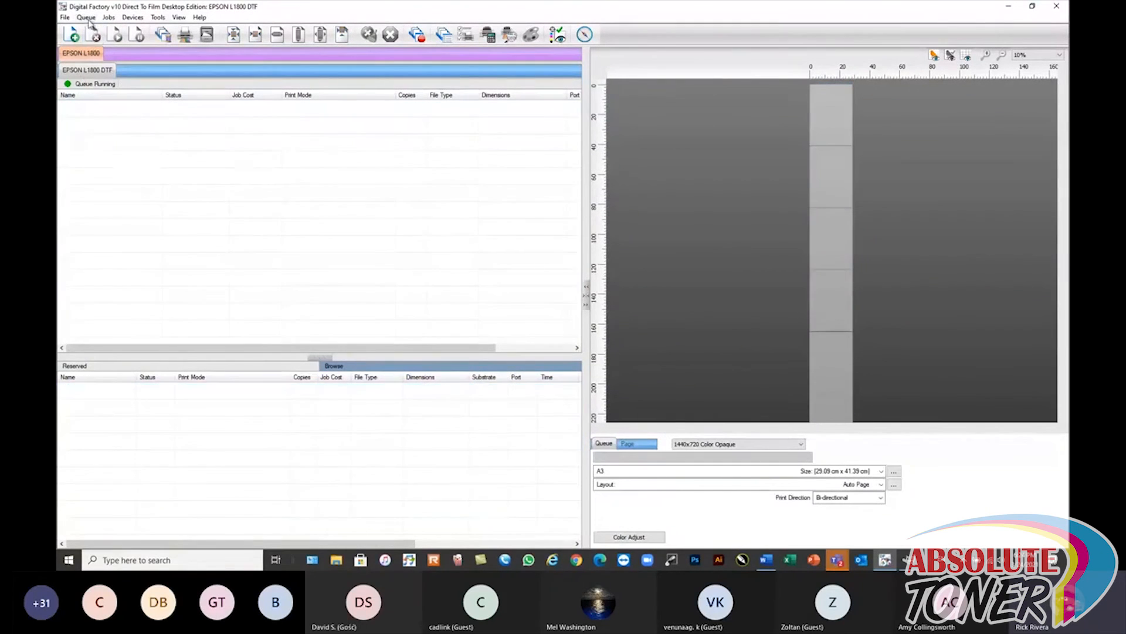
# - Set the queue's print job scheduling to Hold in the Layout Manager settings and save the properties
pyautogui.click(86, 17)
pyautogui.press('Escape')
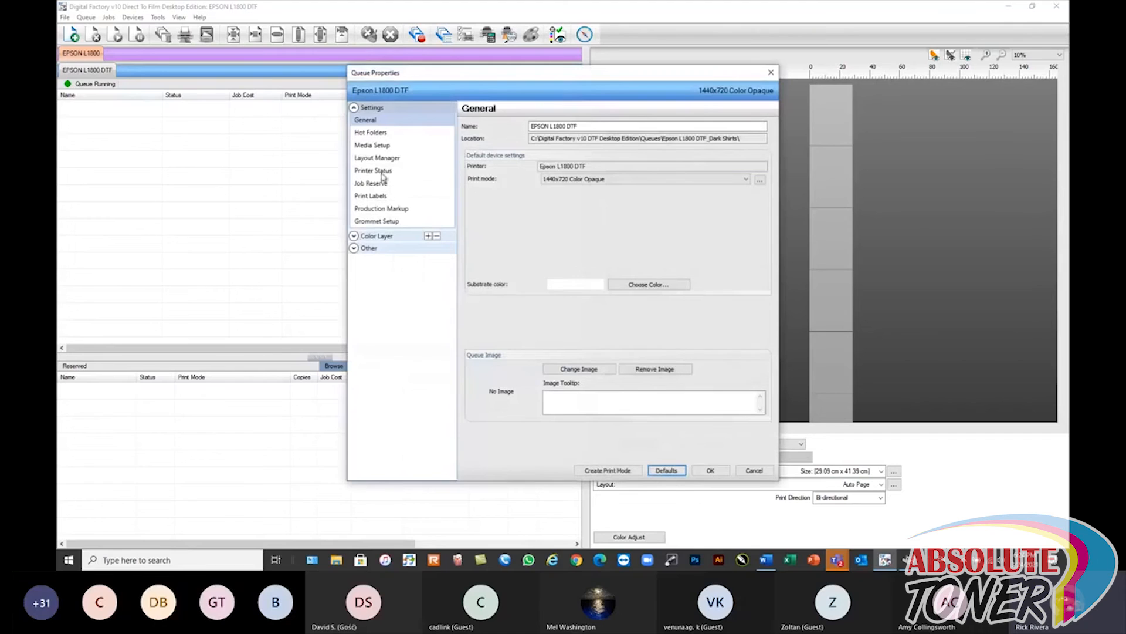
pyautogui.click(380, 159)
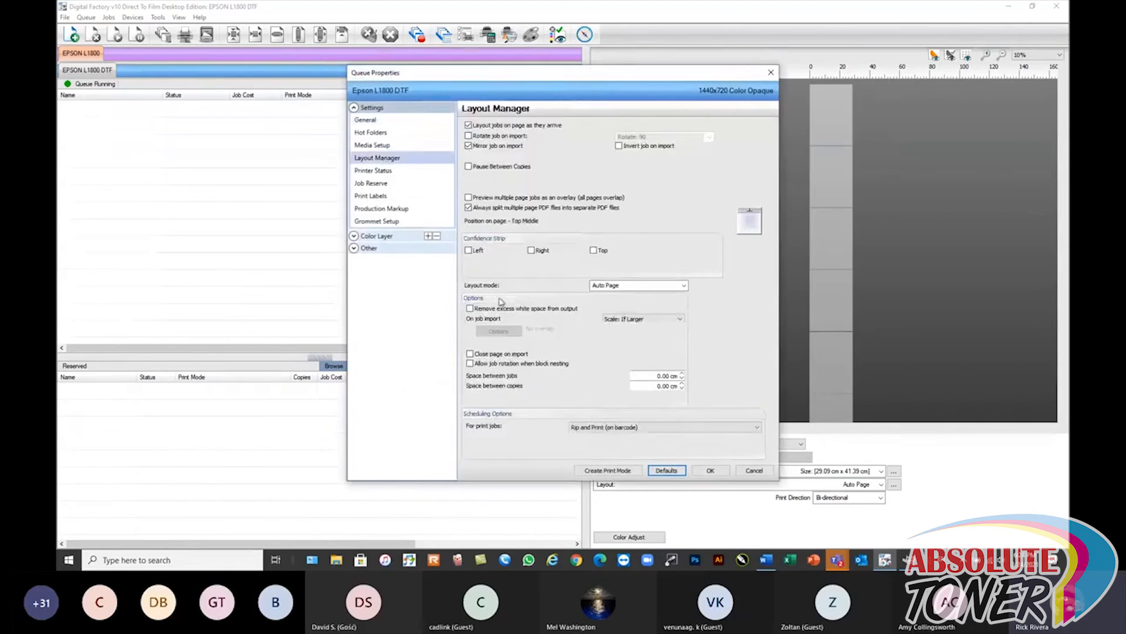
pyautogui.click(595, 429)
pyautogui.click(598, 443)
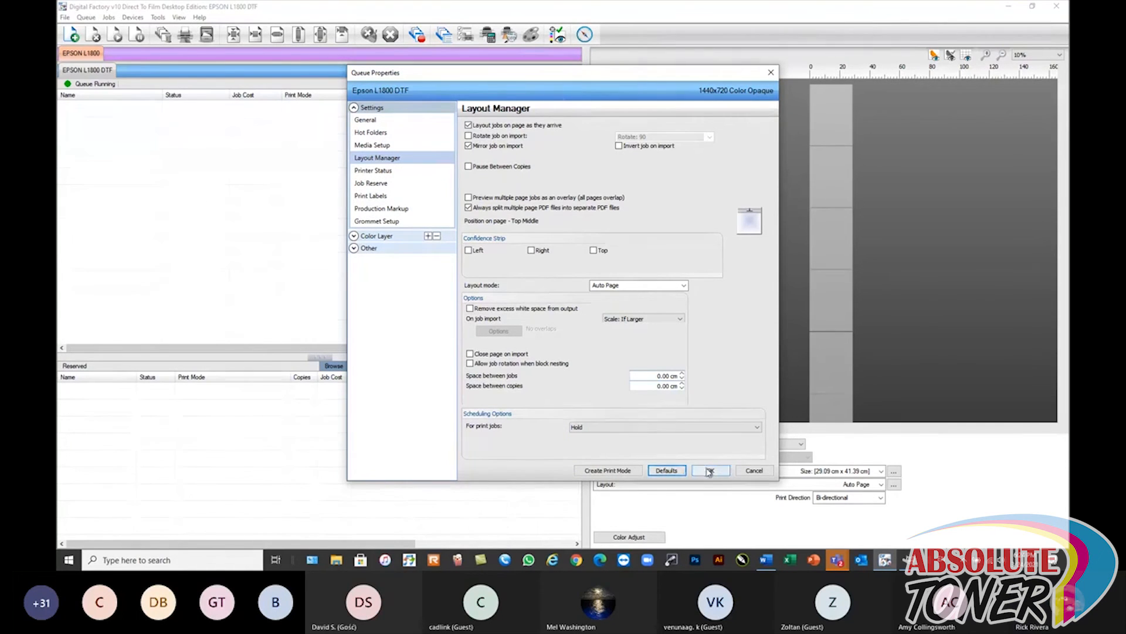
pyautogui.click(711, 471)
# - Create a new print media template named 10x10 based on the 13x19 sheet
pyautogui.click(133, 17)
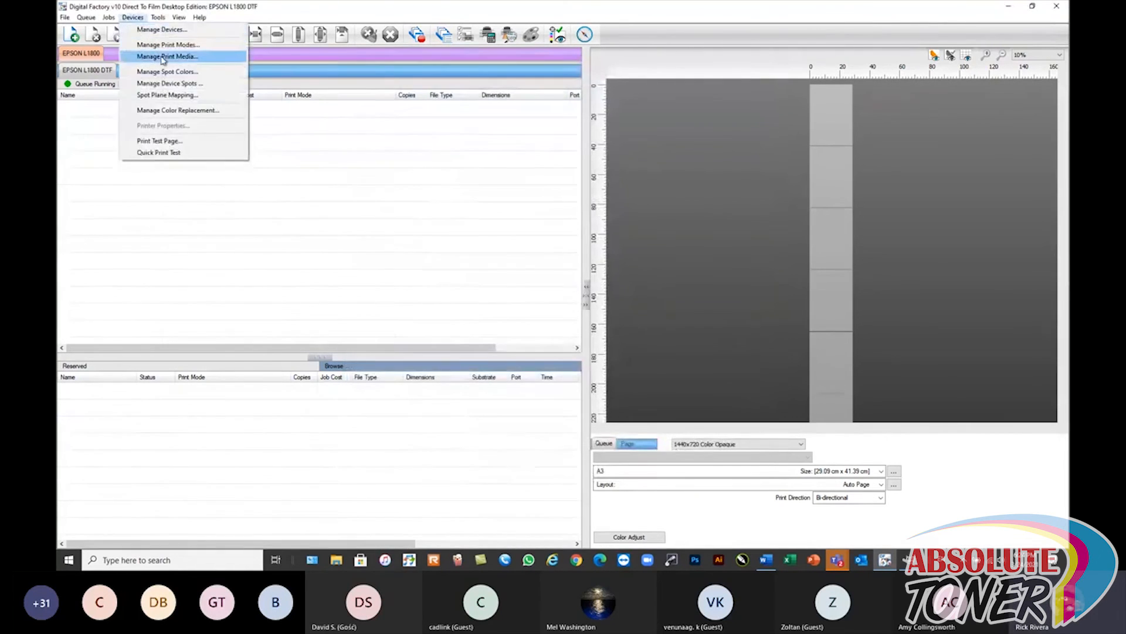
pyautogui.click(163, 57)
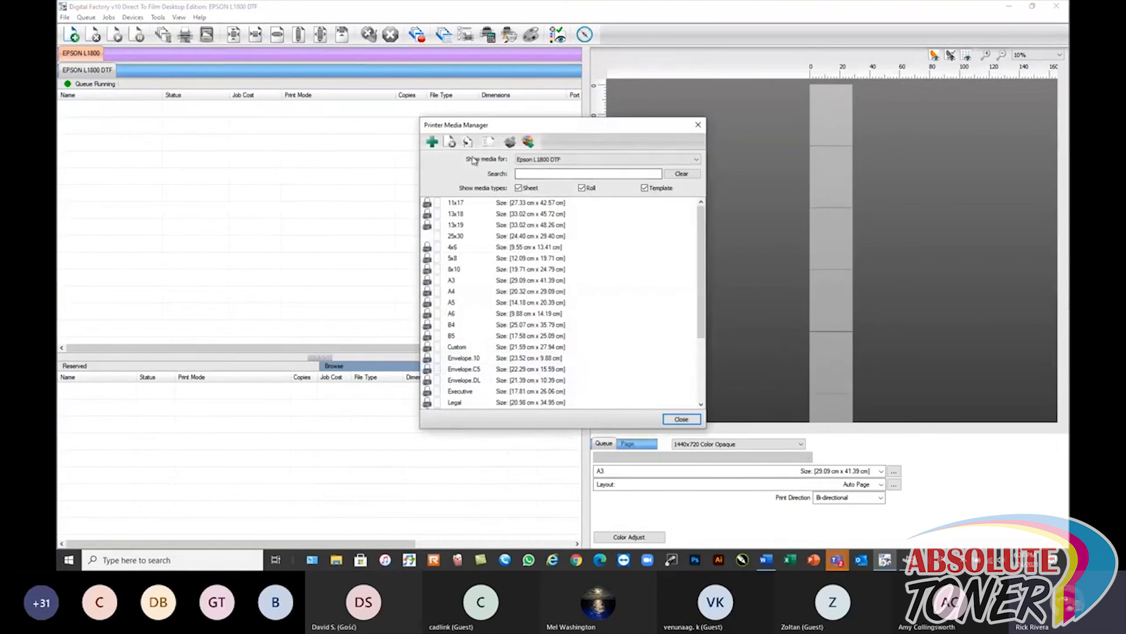
pyautogui.click(431, 141)
pyautogui.click(564, 302)
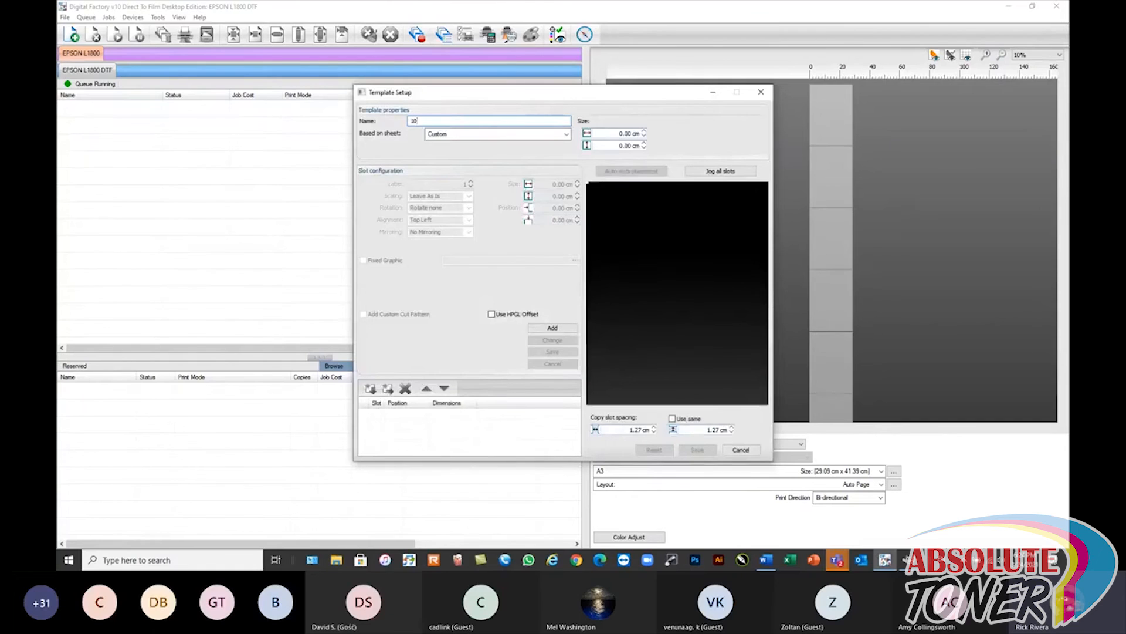
pyautogui.click(566, 136)
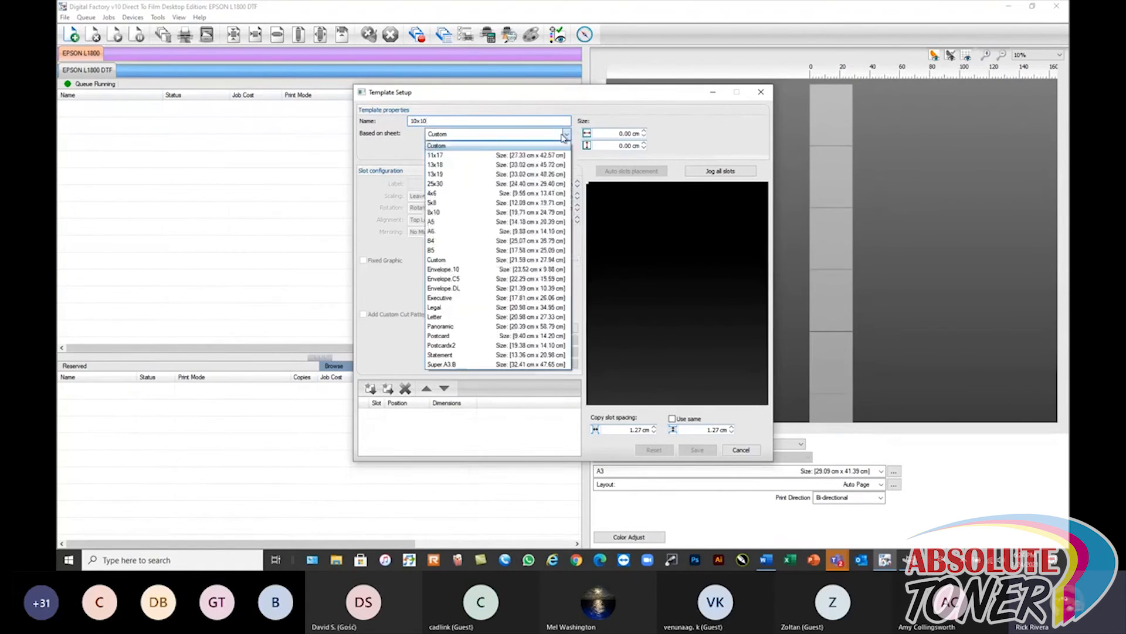
pyautogui.click(451, 175)
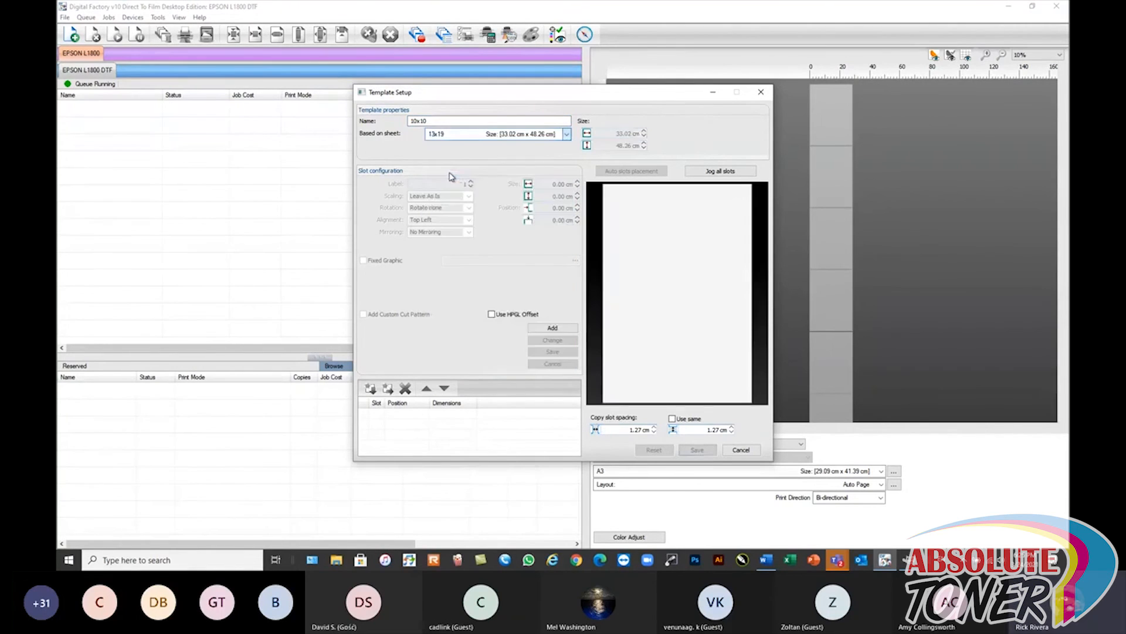
# - Add a 10 x 10 cm slot to the template, positioned at 0.5 cm horizontally and 0.5 cm vertically
pyautogui.click(552, 330)
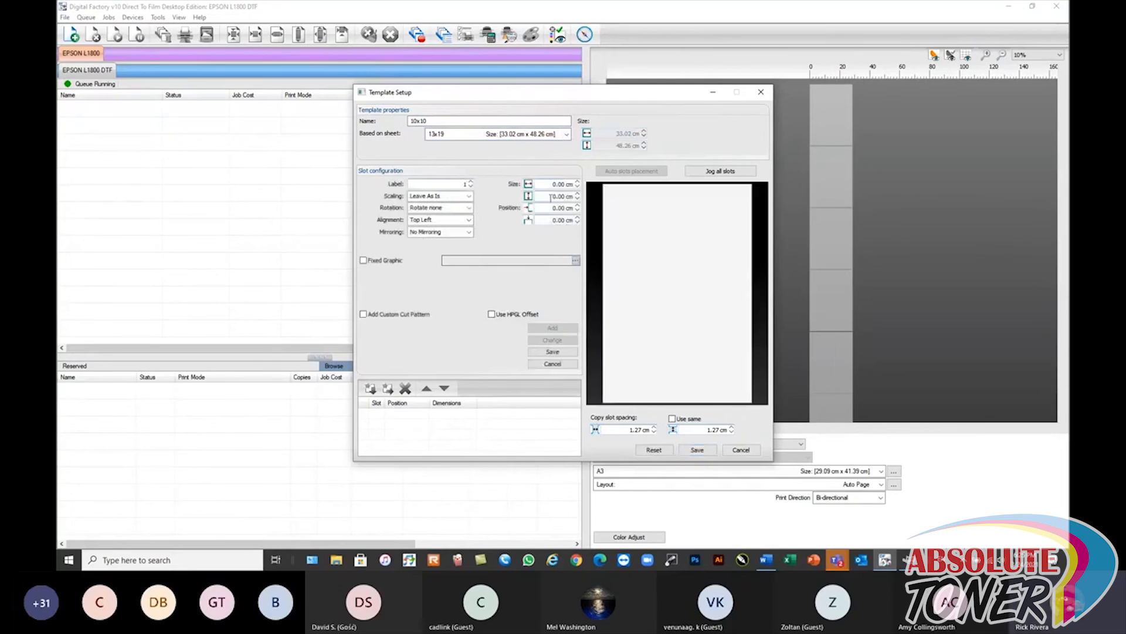
pyautogui.write('10')
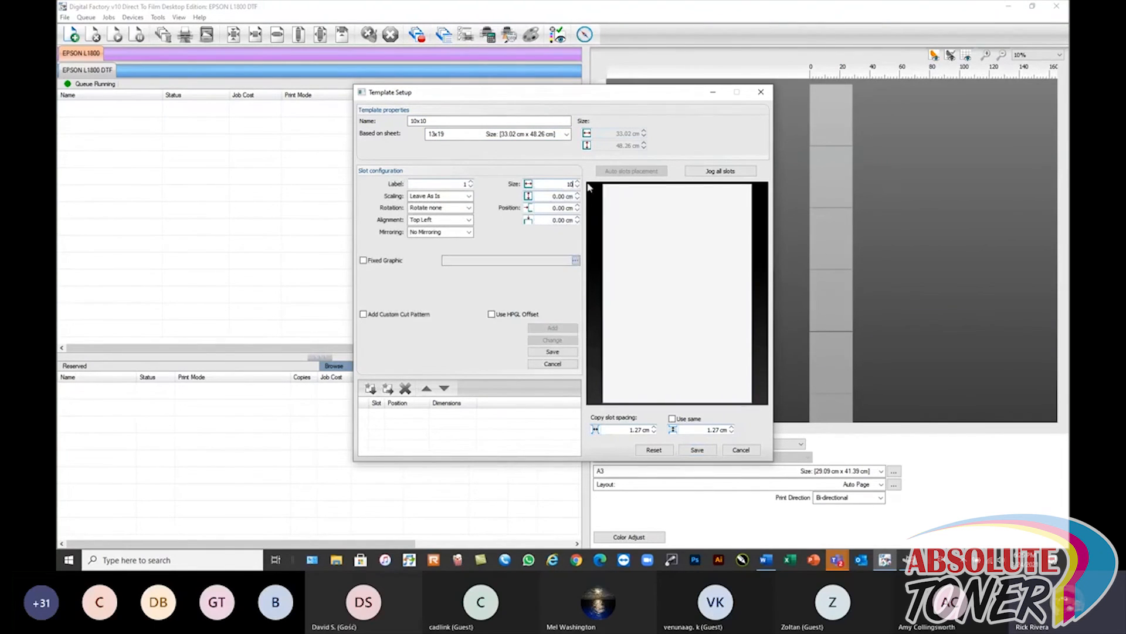
pyautogui.press('Tab')
pyautogui.write('10')
pyautogui.press('Tab')
pyautogui.write('0.5')
pyautogui.press('Tab')
pyautogui.write('0.5')
pyautogui.press('Tab')
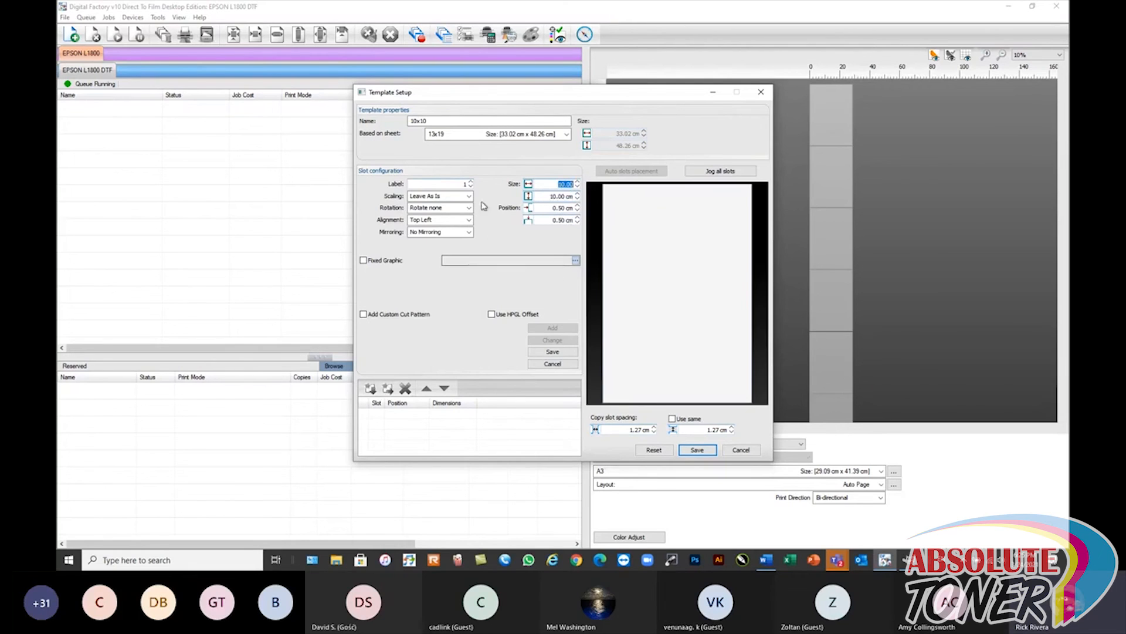
# - Set the slot's scaling to Scale To Fit: Always and its alignment to Center, and save the slot
pyautogui.click(444, 196)
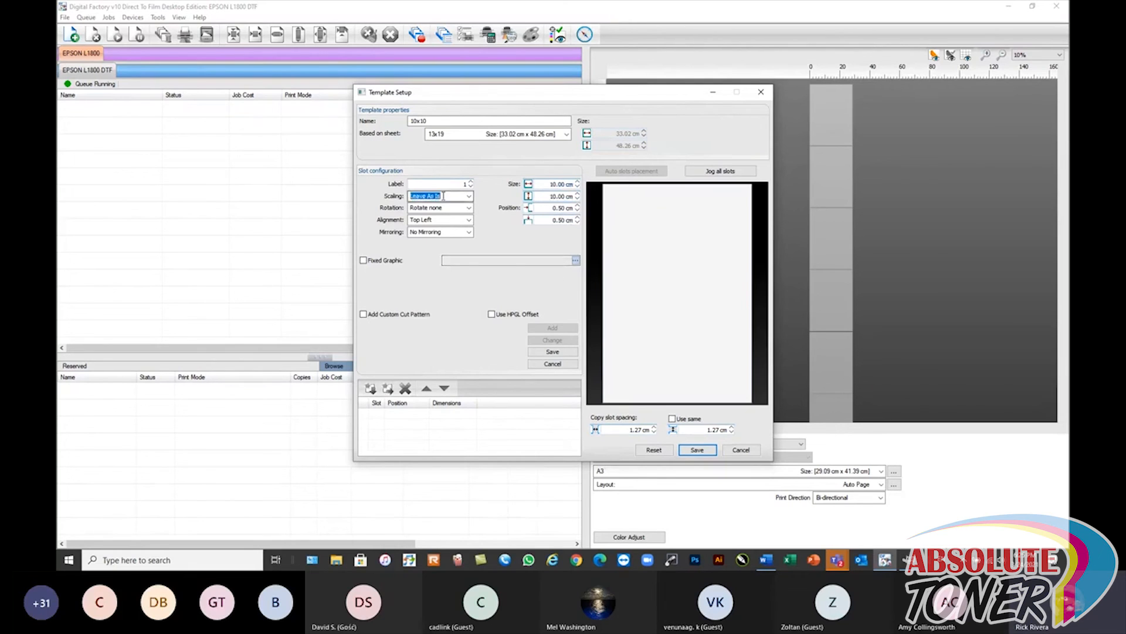
pyautogui.click(444, 197)
pyautogui.click(453, 213)
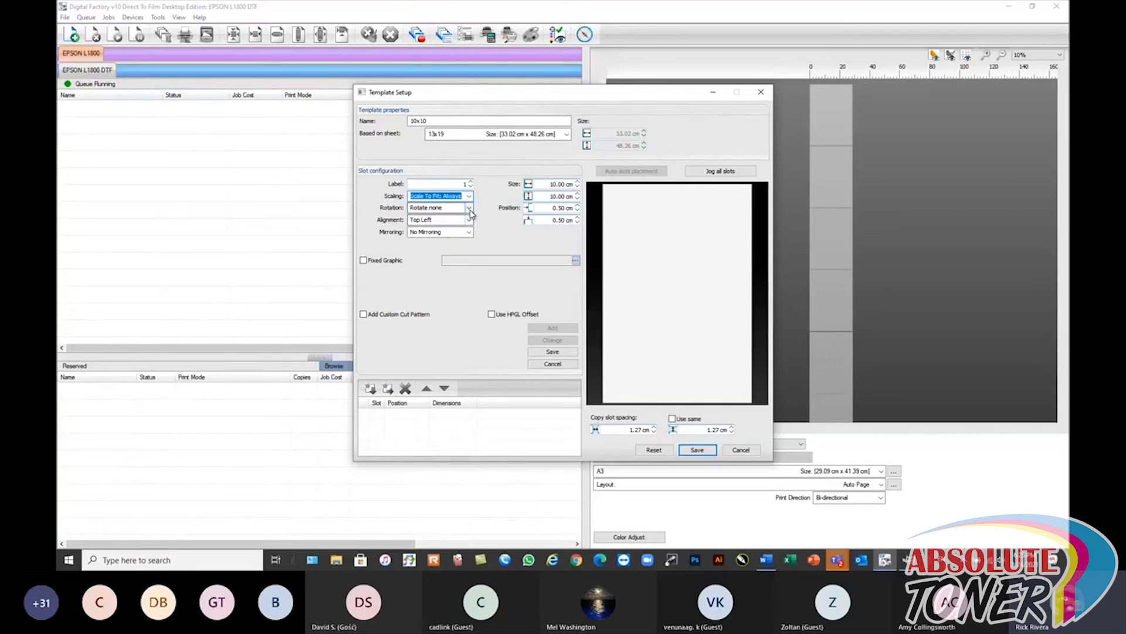
pyautogui.click(467, 220)
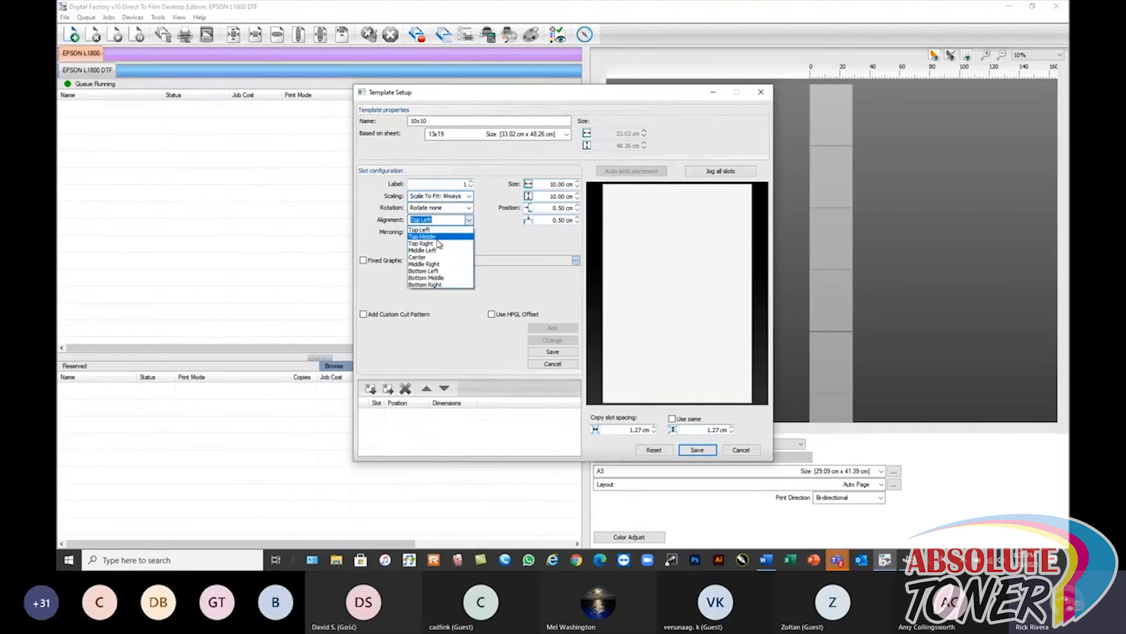
pyautogui.click(428, 261)
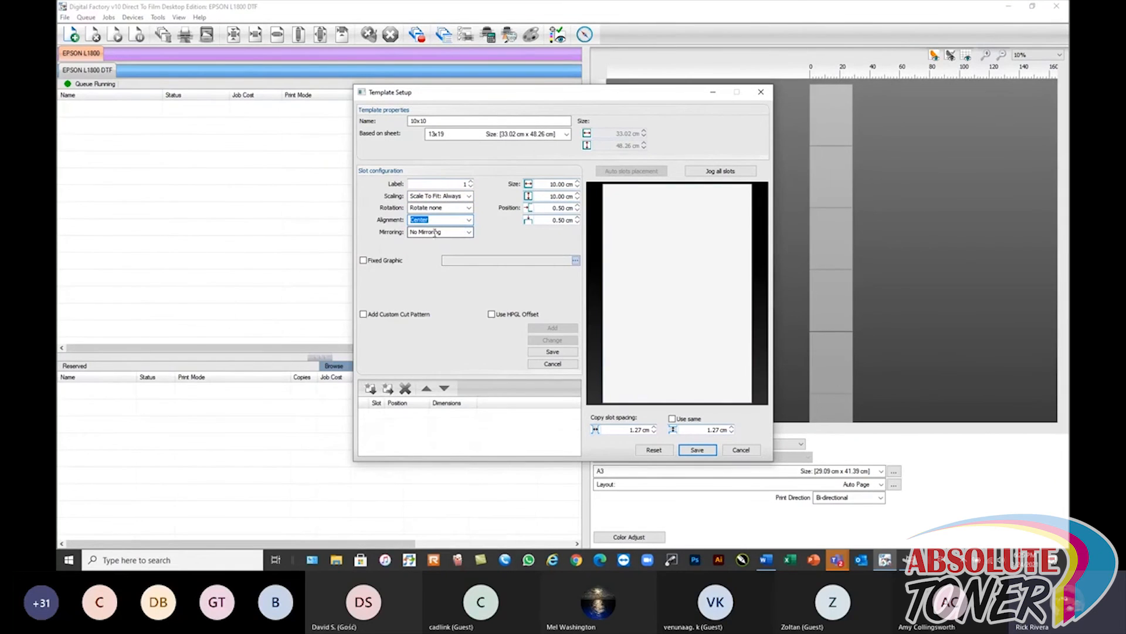
pyautogui.click(564, 353)
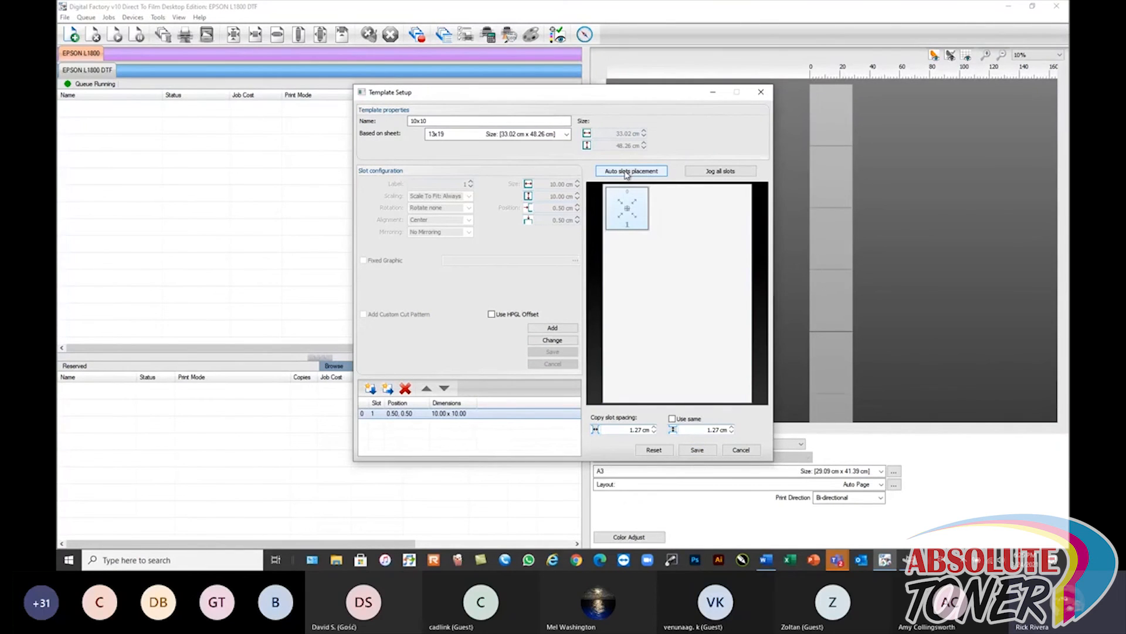
# - Auto-fill the page with copies of the slot, spaced 0.25 cm along width and height, with all slots numbered the same
pyautogui.click(627, 171)
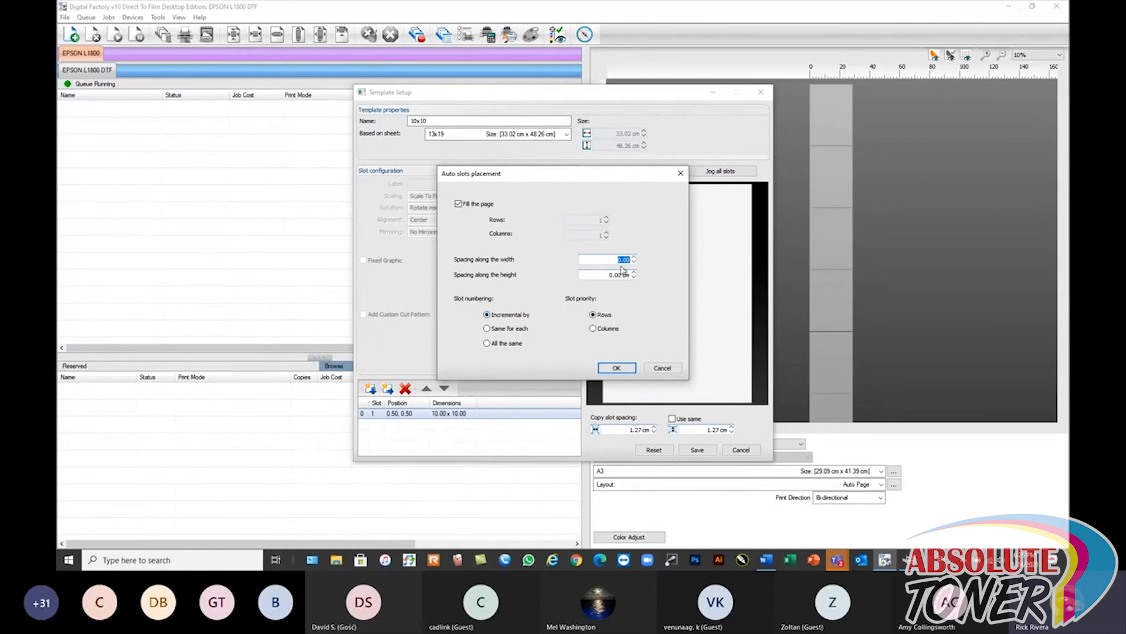
pyautogui.write('.25')
pyautogui.press('Tab')
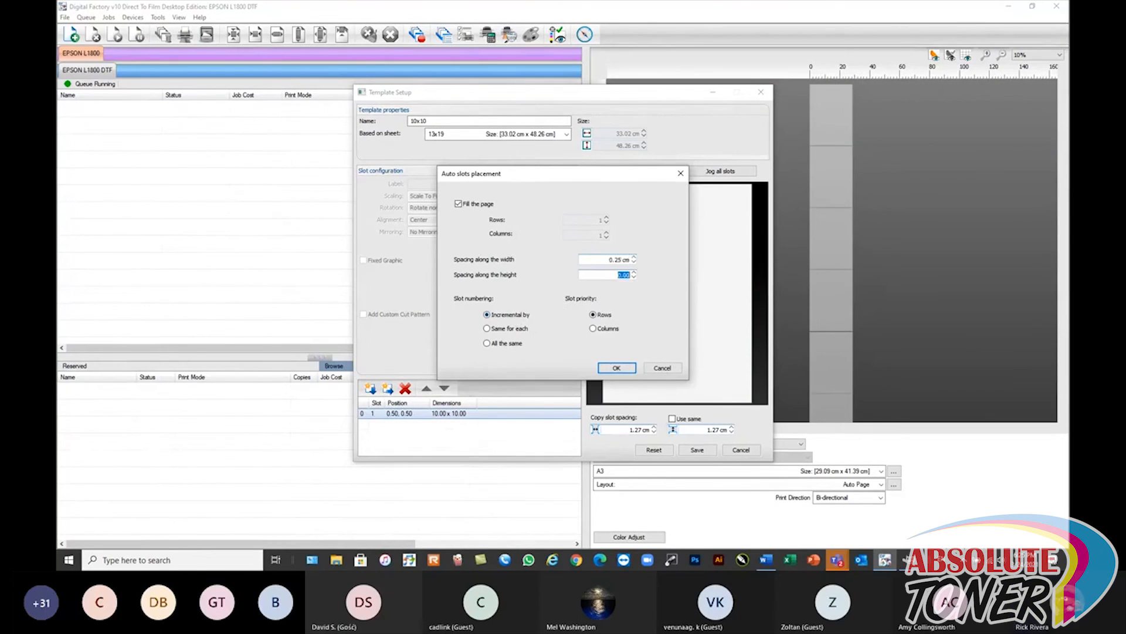
pyautogui.write('.25')
pyautogui.press('Tab')
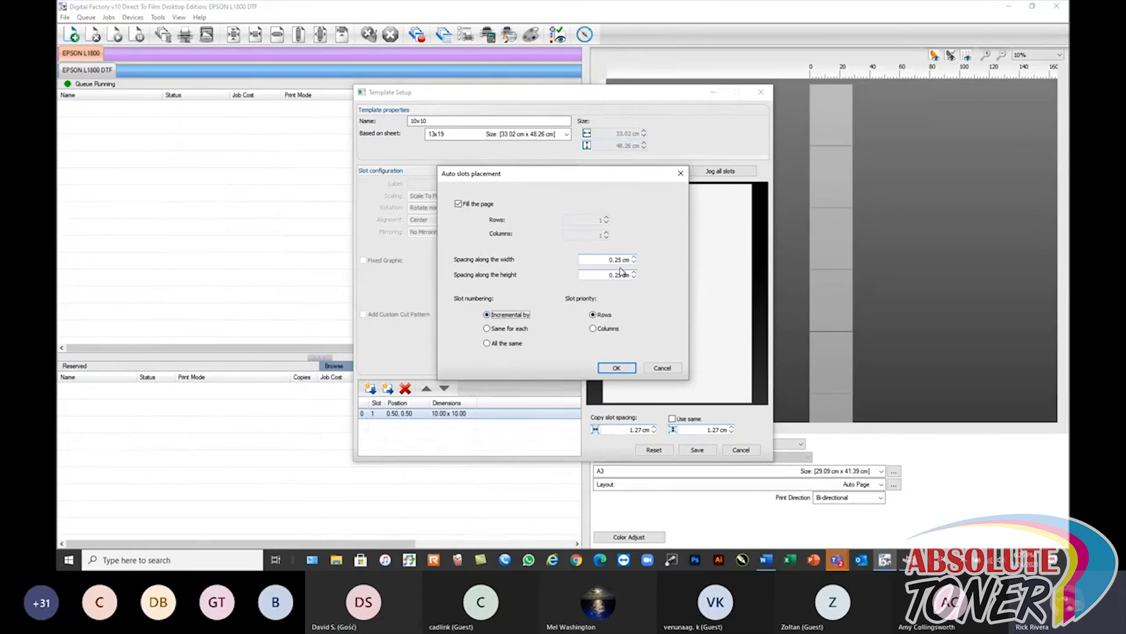
pyautogui.click(487, 343)
pyautogui.click(616, 368)
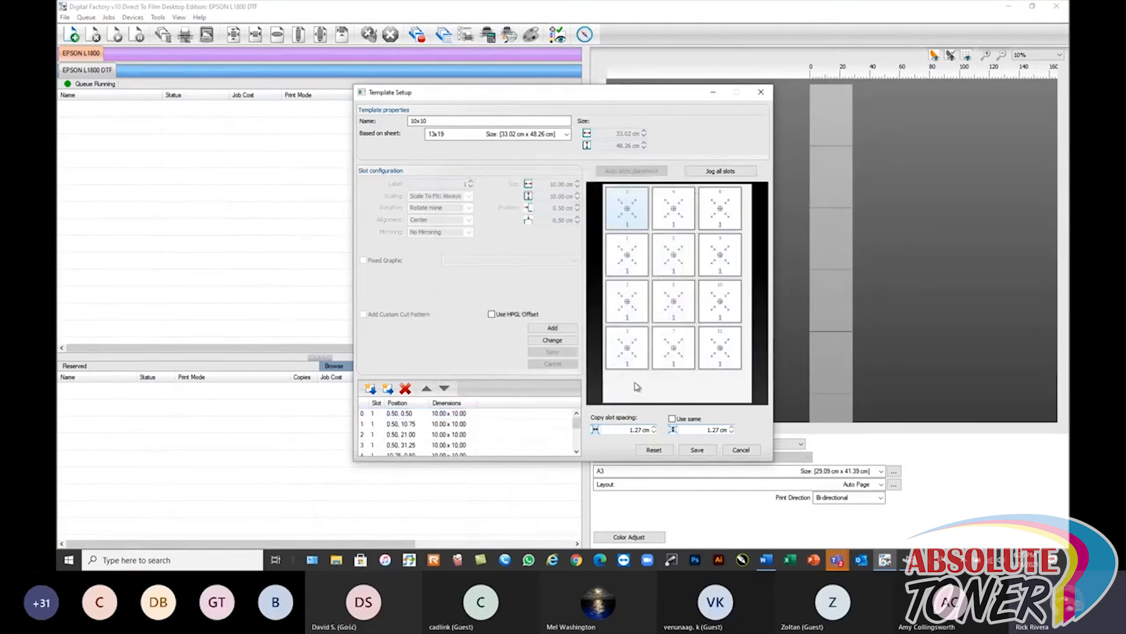
# - Jog all slots 1.00 cm horizontally and 1.50 cm vertically, and readjust them horizontally so the first slot starts at 1.10 cm
pyautogui.click(727, 174)
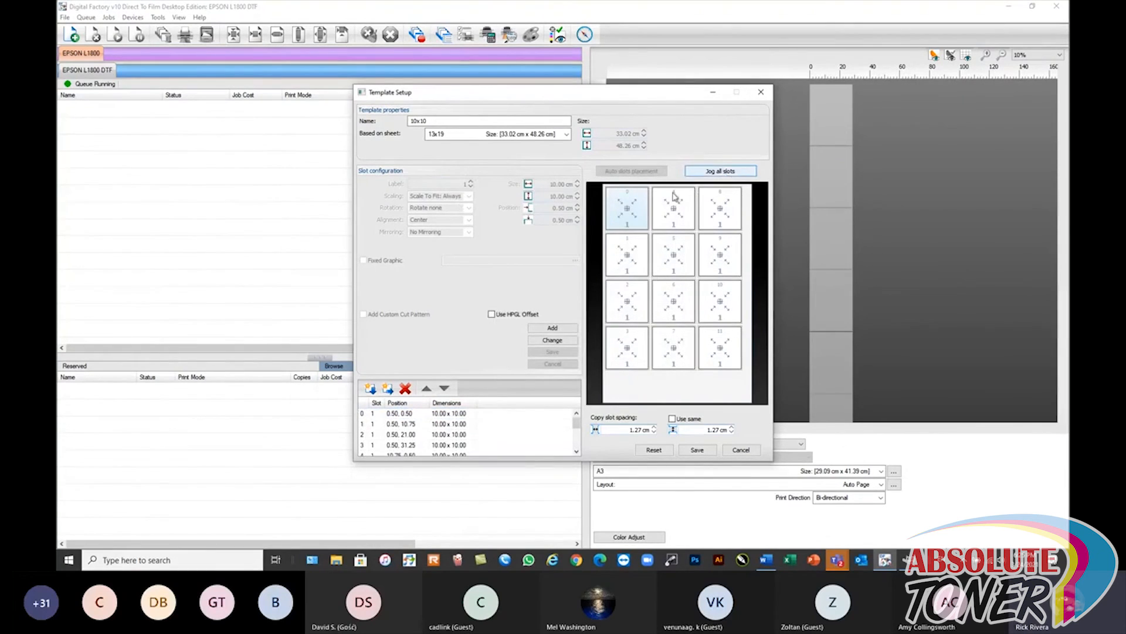
pyautogui.click(721, 171)
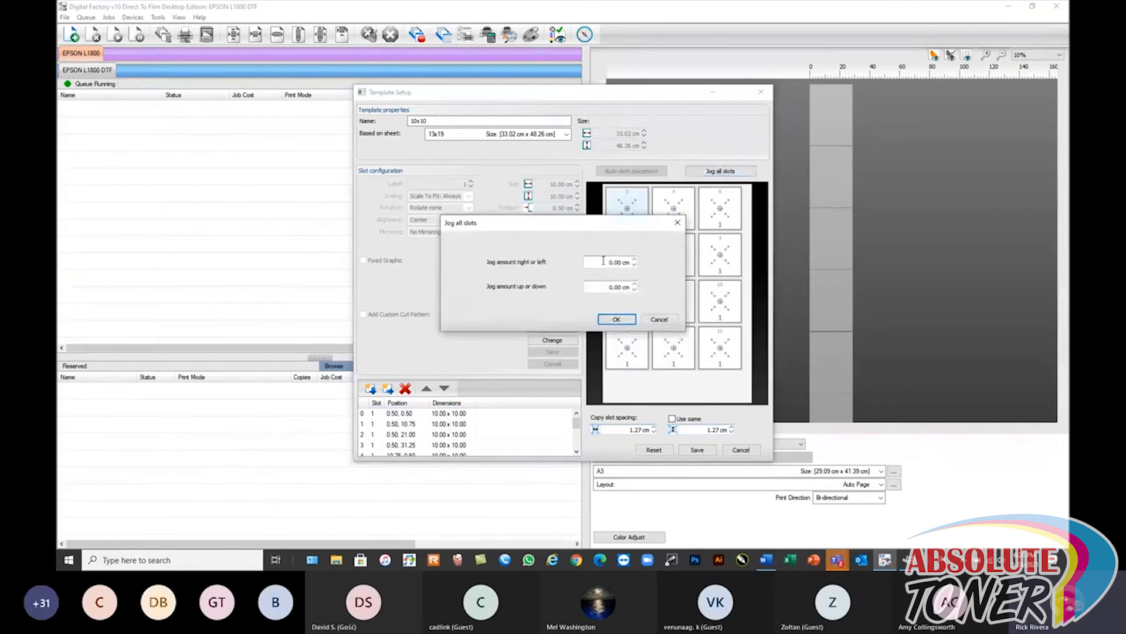
pyautogui.doubleClick(603, 262)
pyautogui.write('1')
pyautogui.press('Tab')
pyautogui.write('1.')
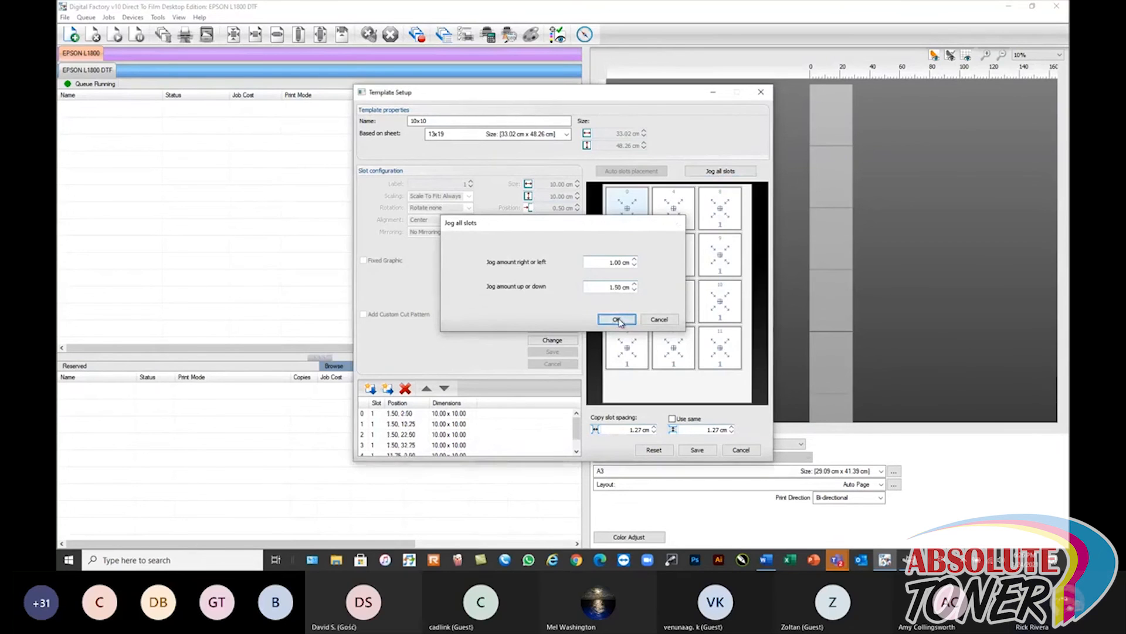
pyautogui.click(616, 319)
pyautogui.click(721, 171)
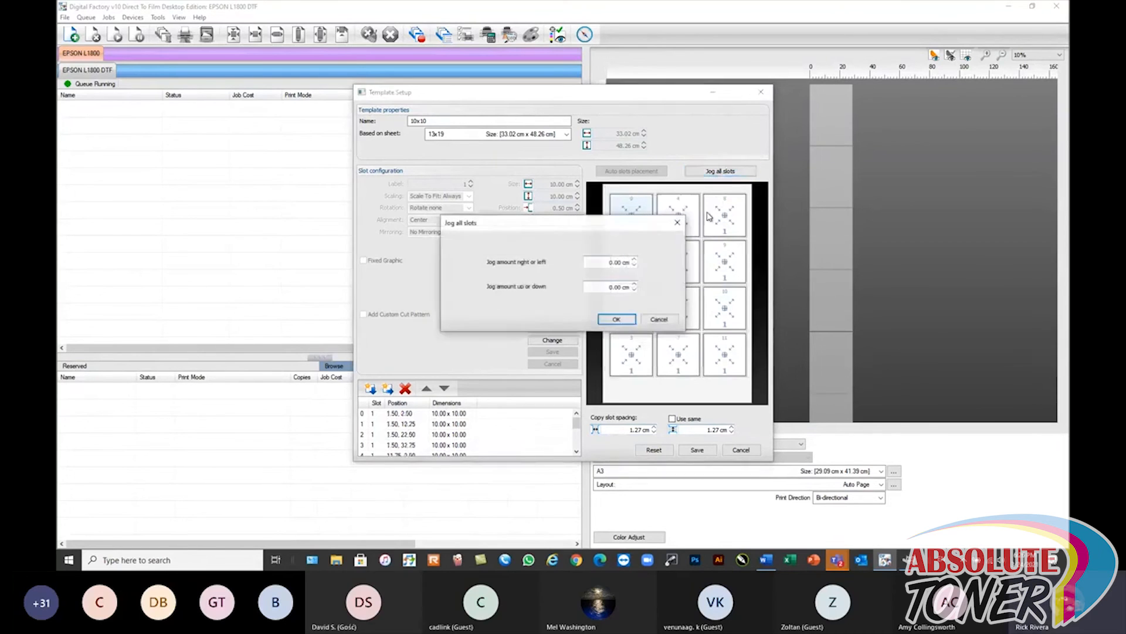
pyautogui.click(619, 319)
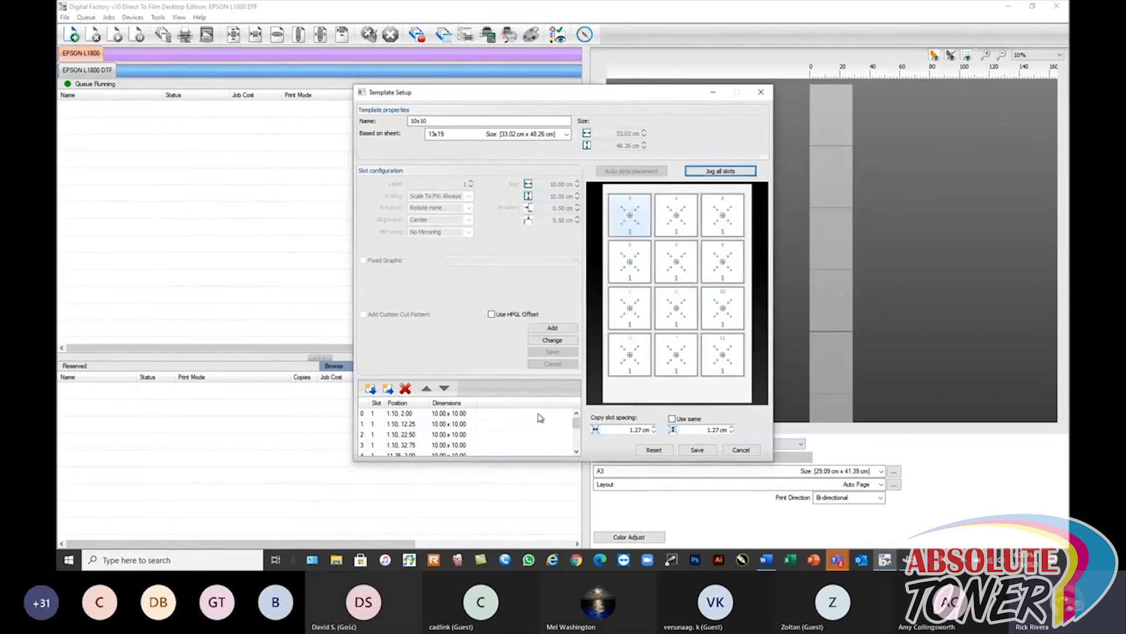
# - Rename the template 10x10 SAME, save it and close the media manager
pyautogui.click(470, 122)
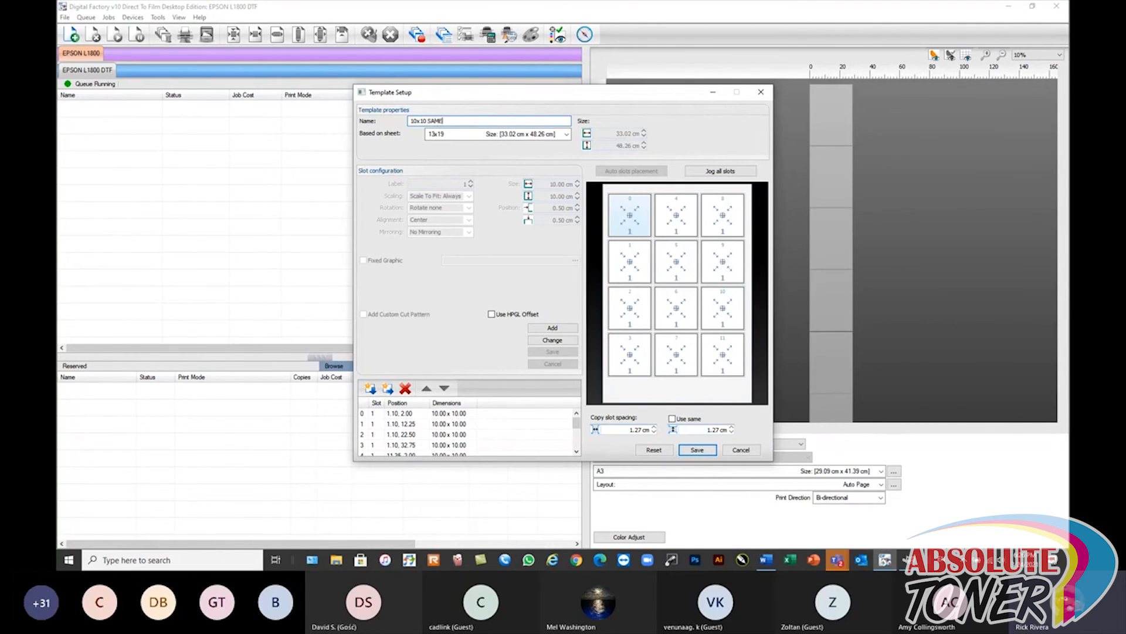
pyautogui.click(697, 449)
pyautogui.scroll(-4, 645, 335)
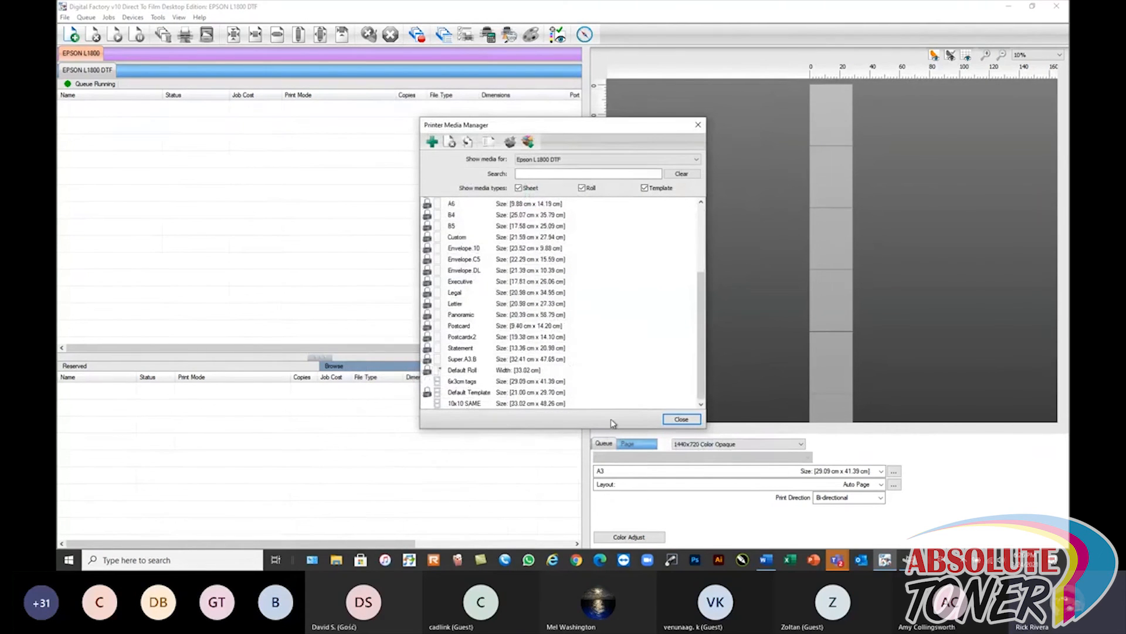
pyautogui.click(682, 419)
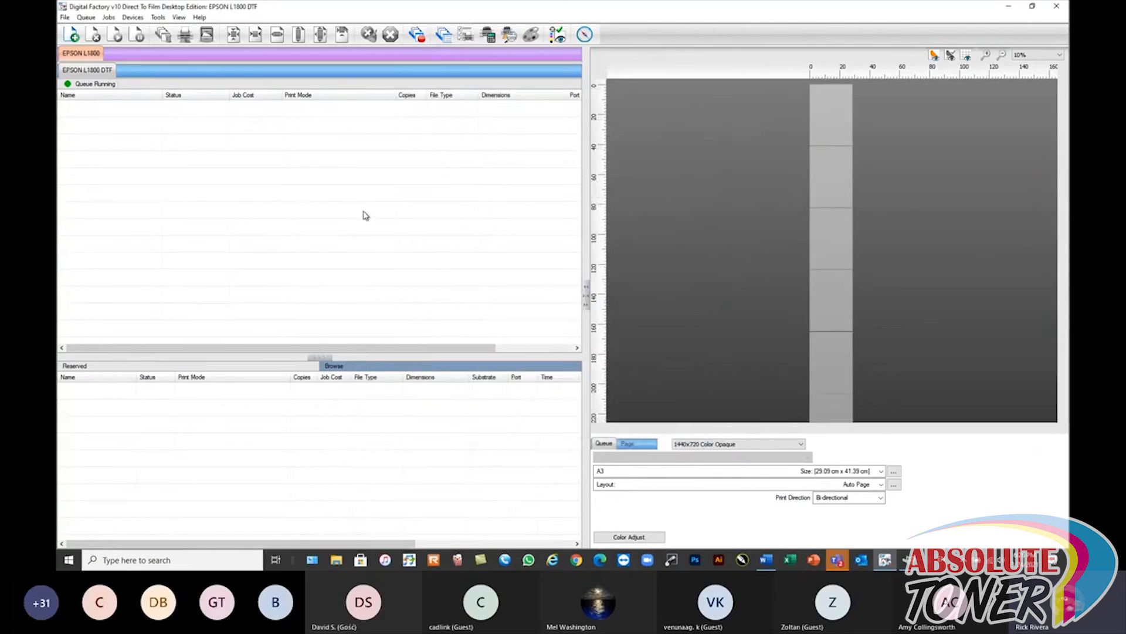
# - Set the EPSON L1800 DTF queue's media type to Template media using 10x10 SAME, and save the queue properties
pyautogui.doubleClick(85, 70)
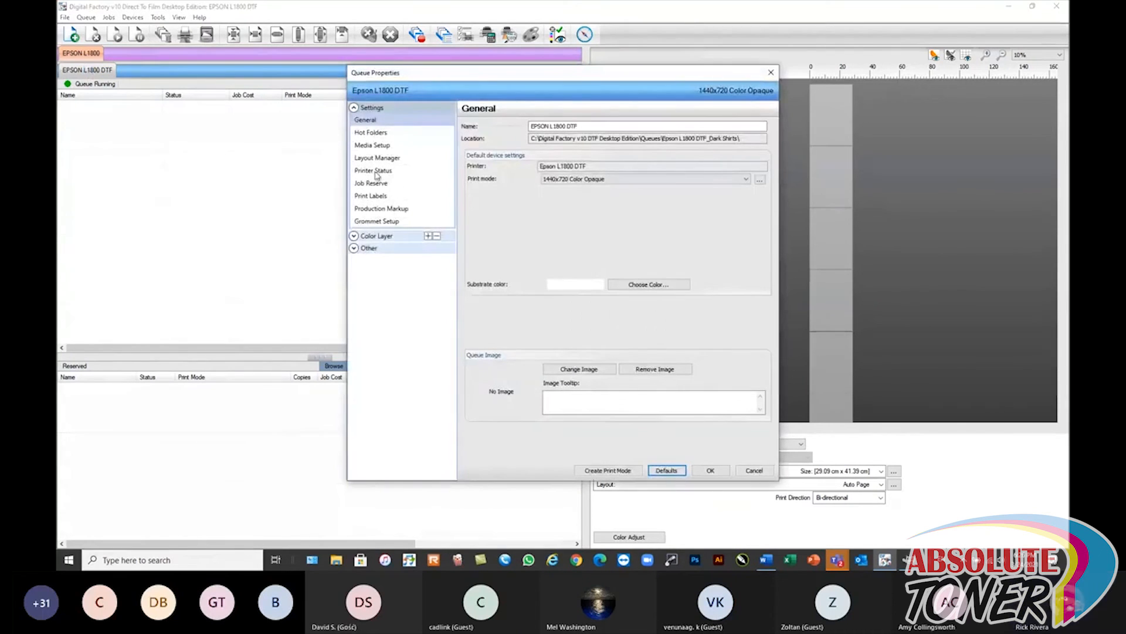
pyautogui.click(373, 147)
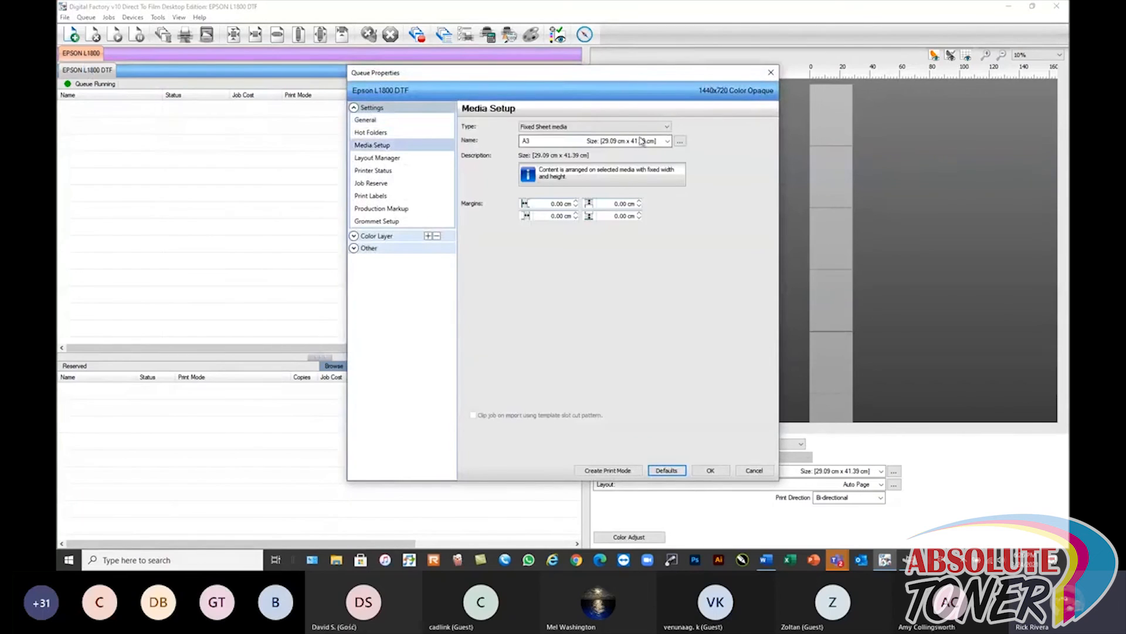
pyautogui.click(660, 128)
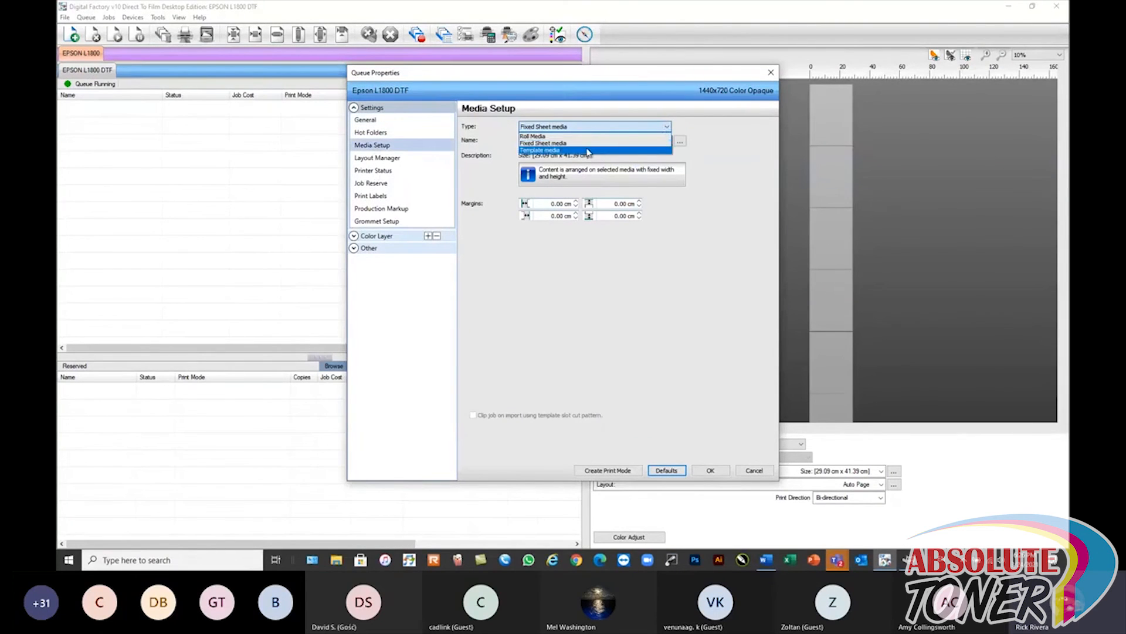
pyautogui.click(589, 150)
pyautogui.click(667, 141)
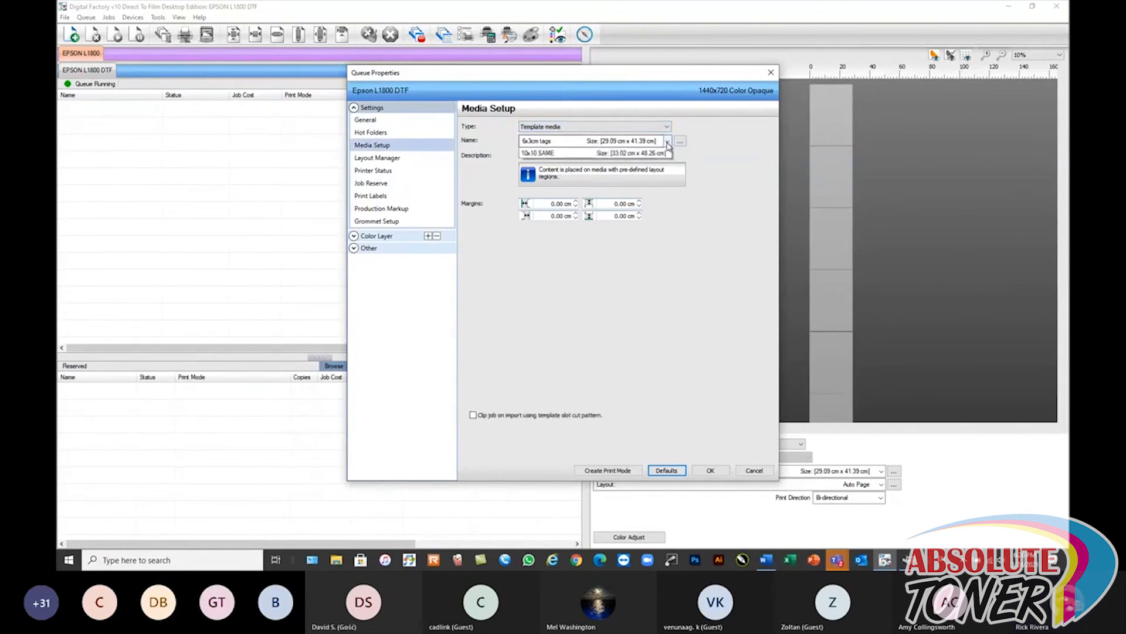
pyautogui.click(595, 182)
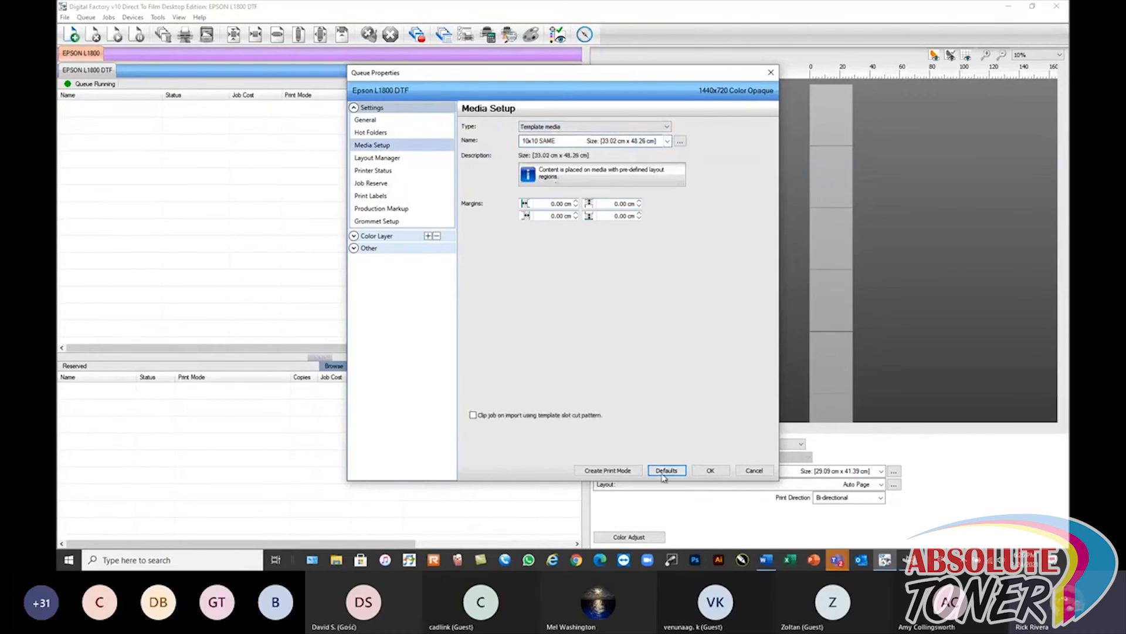
pyautogui.click(710, 471)
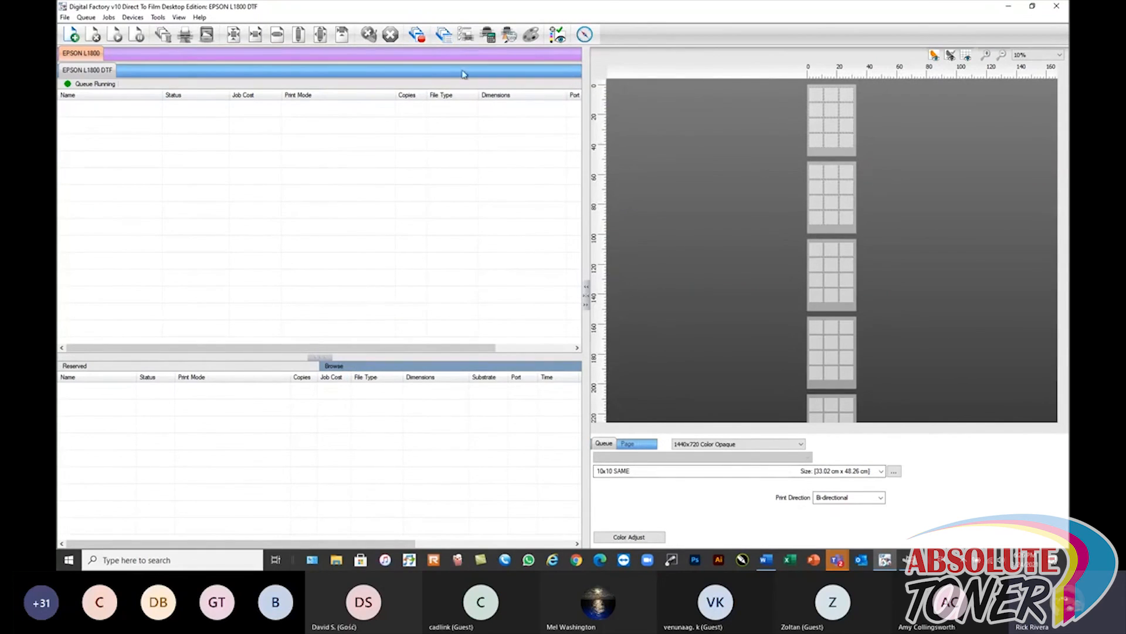
# - Limit the layout preview to a single page and set its zoom to To fit
pyautogui.click(179, 18)
pyautogui.click(187, 50)
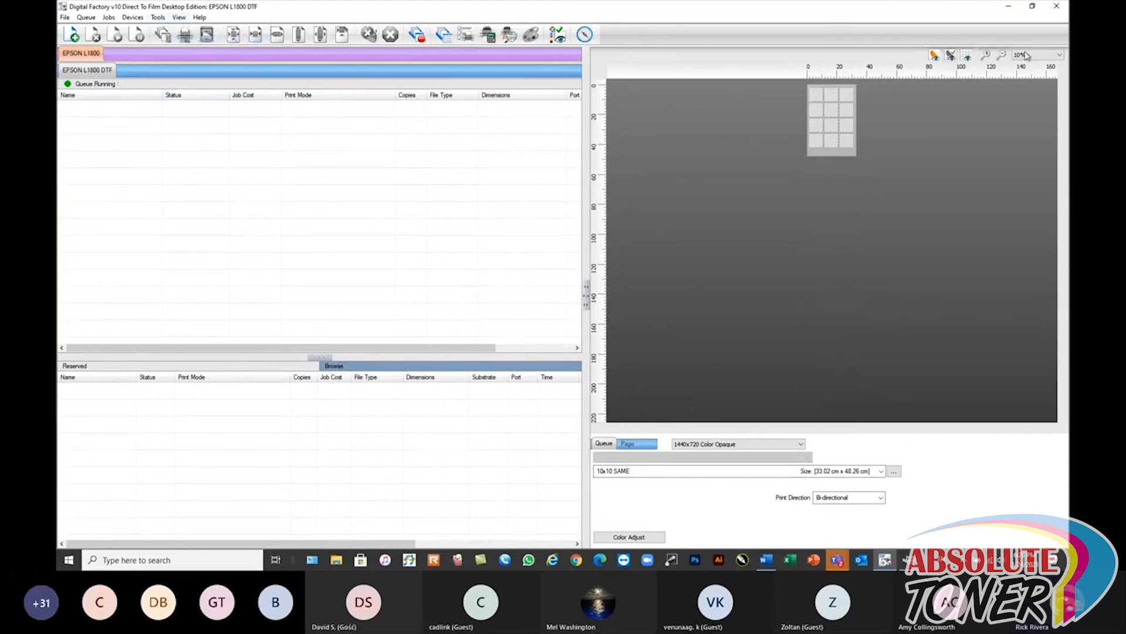
pyautogui.click(1059, 54)
pyautogui.click(1027, 63)
# - Import DDLM2.png into the queue with the Express template option and select the job to preview it in the slots
pyautogui.click(72, 34)
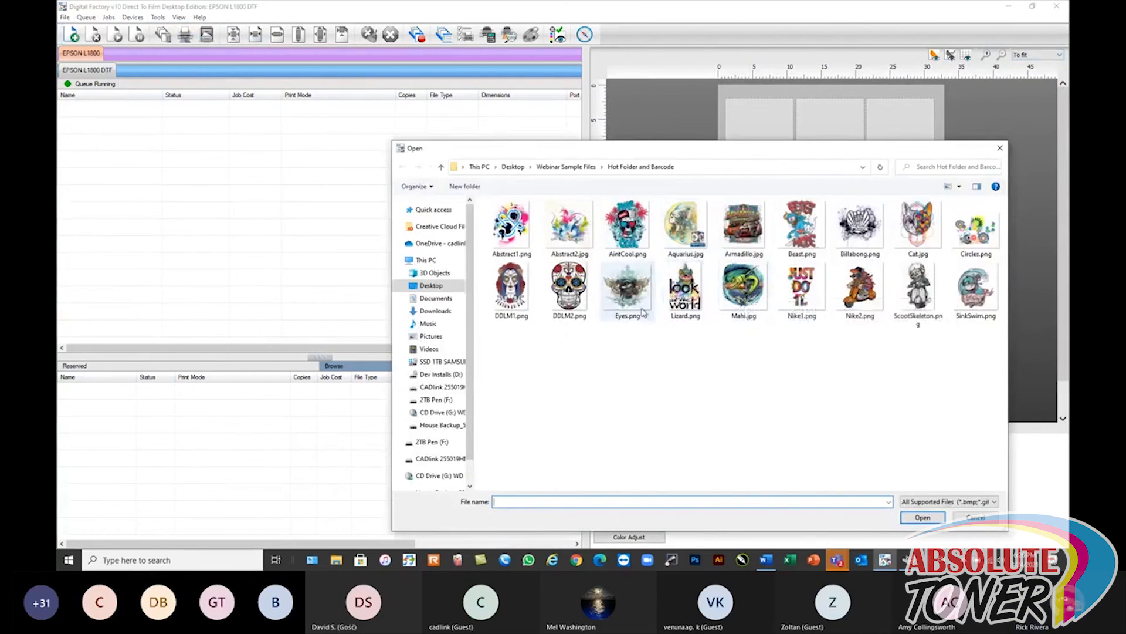
pyautogui.click(593, 304)
pyautogui.doubleClick(567, 286)
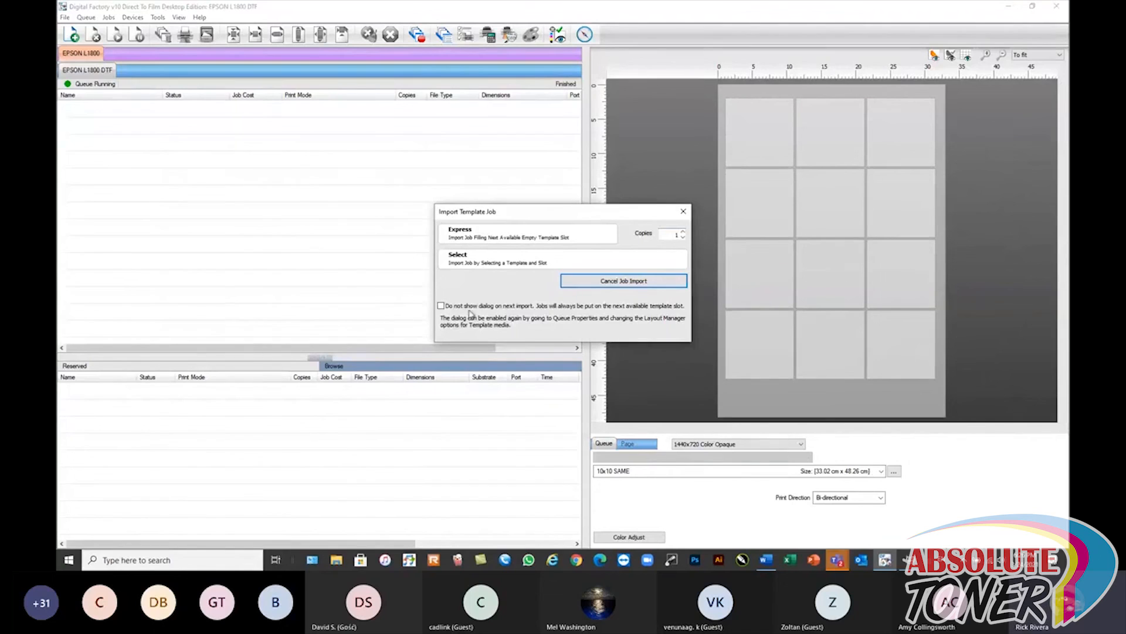
pyautogui.click(546, 234)
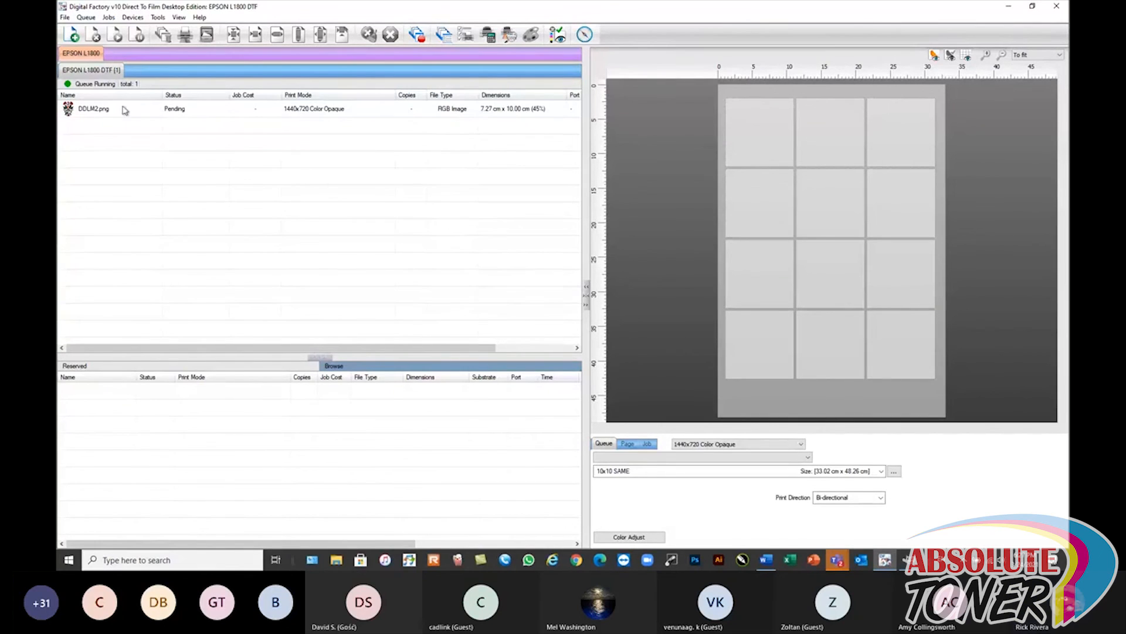
pyautogui.click(144, 110)
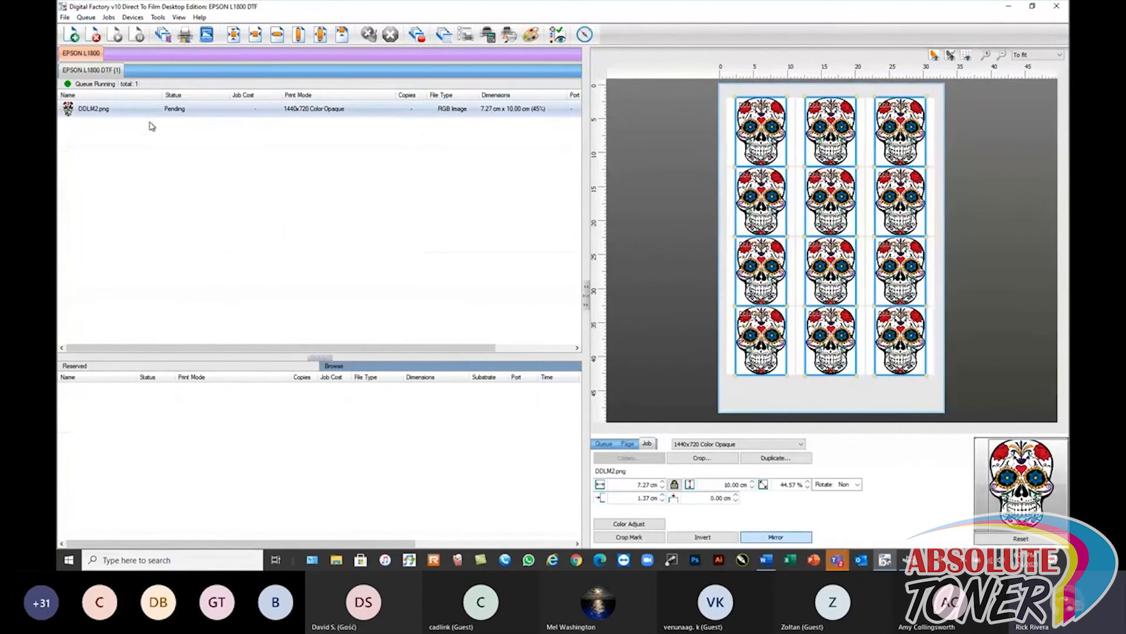
# - Replace the DDLM2.png job with an imported Mahi.jpg and select it to preview it in the template slots
pyautogui.click(96, 36)
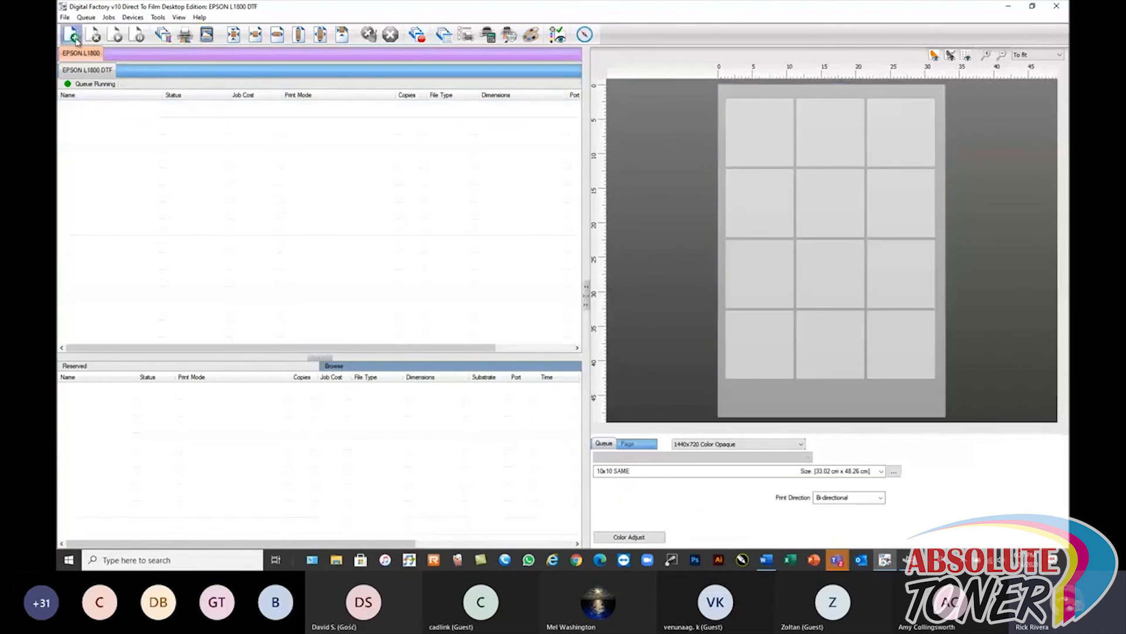
pyautogui.click(72, 35)
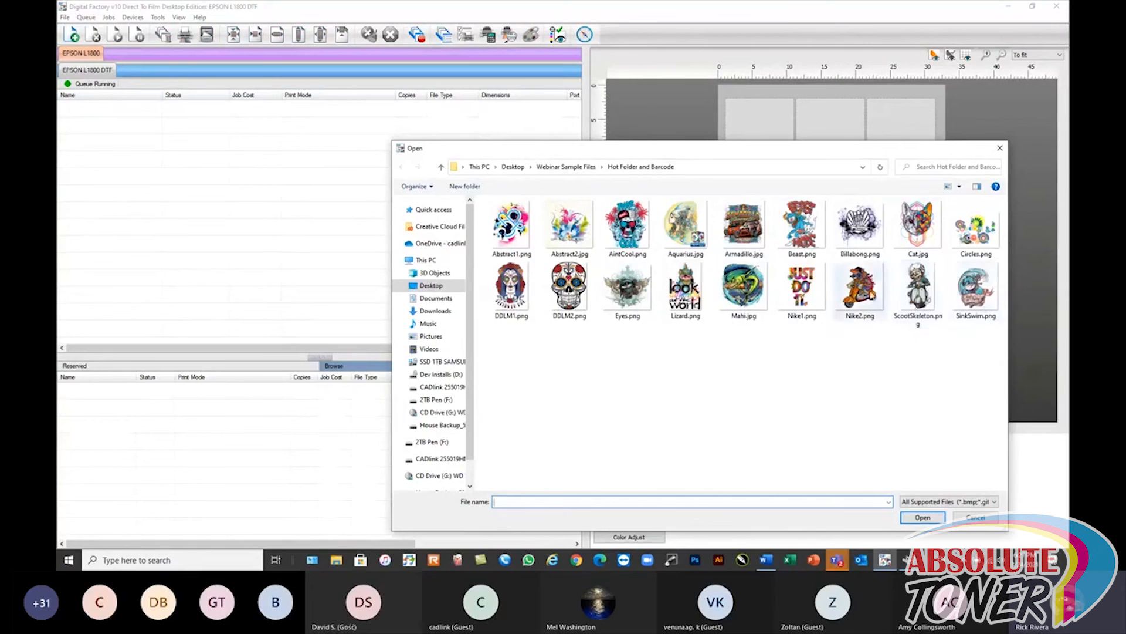
pyautogui.click(744, 288)
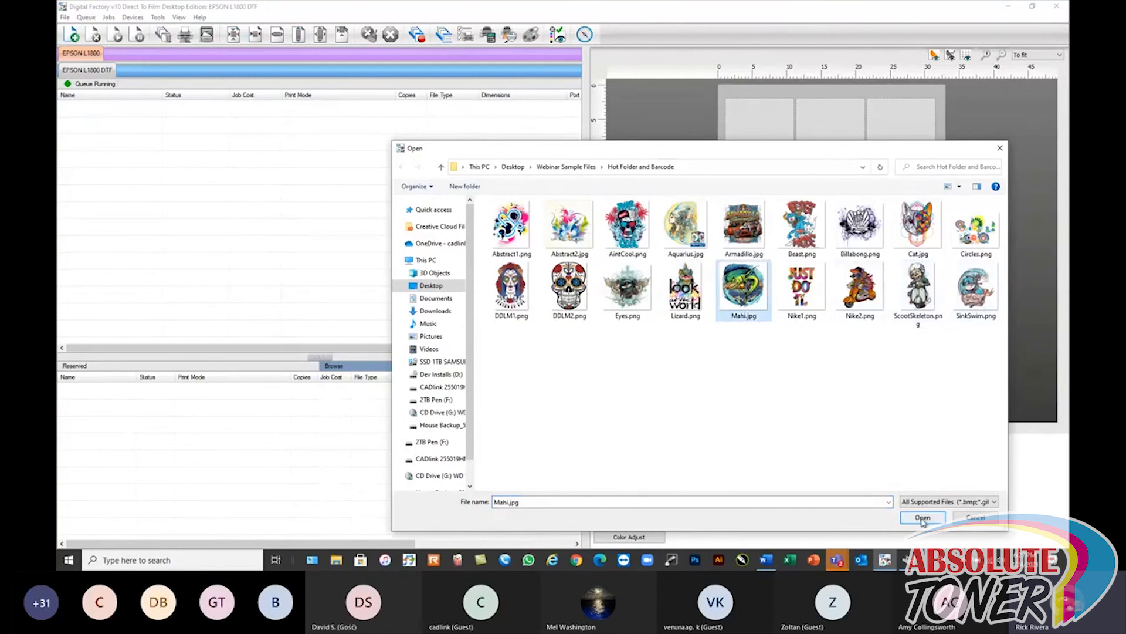
pyautogui.click(923, 517)
pyautogui.click(196, 110)
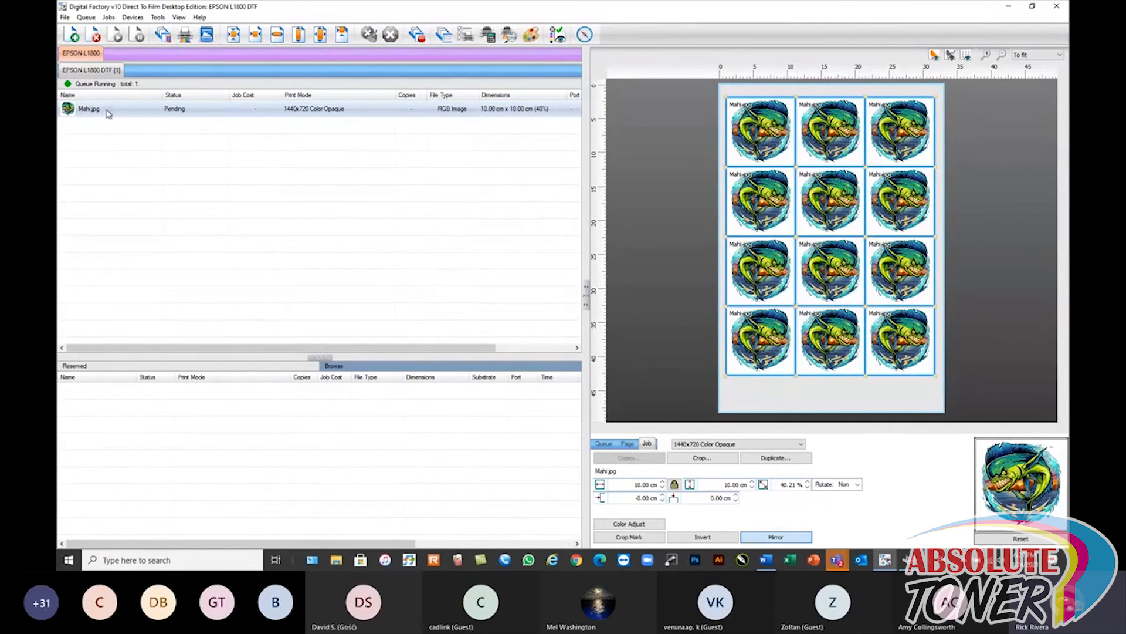
# - Delete the Mahi.jpg job from the queue without importing another file
pyautogui.click(94, 36)
pyautogui.click(71, 34)
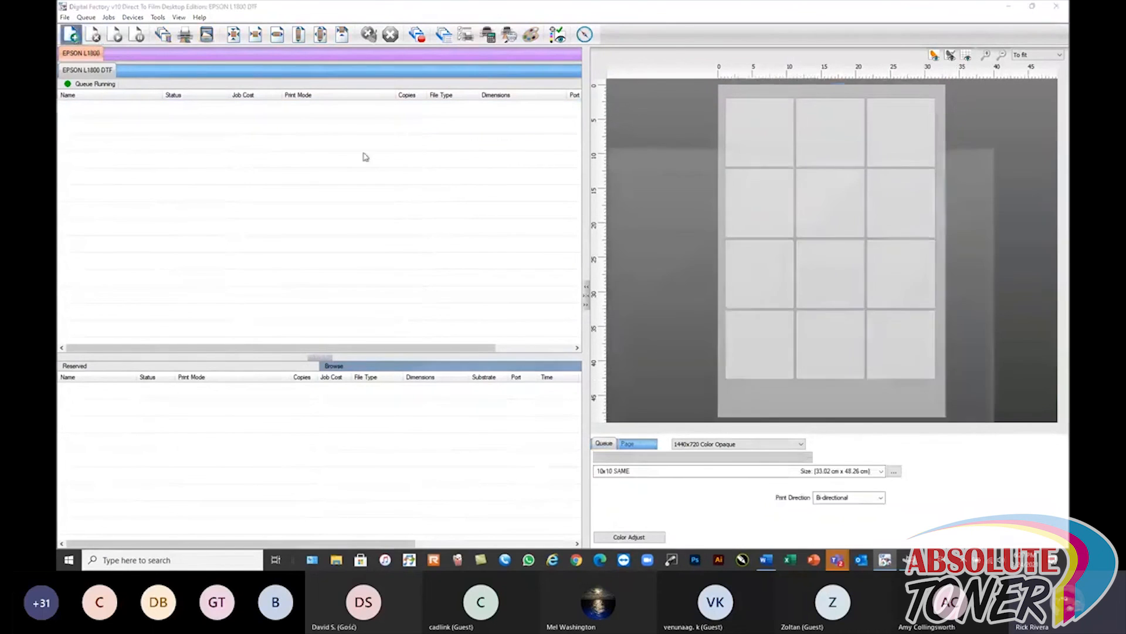
pyautogui.click(980, 519)
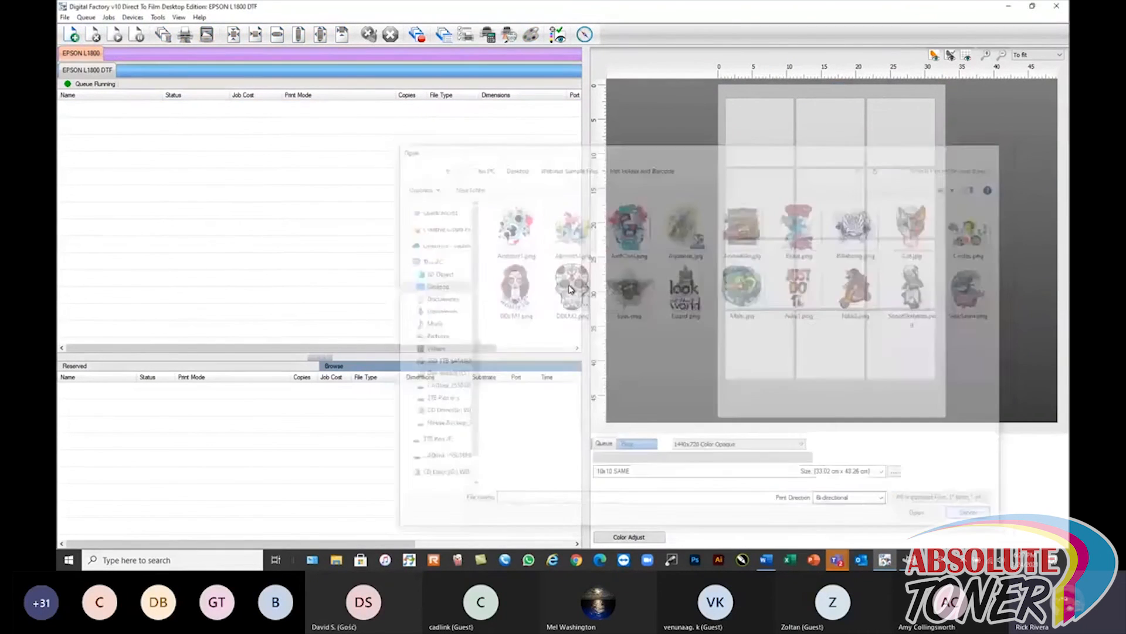
# - Open the printer media manager and examine the setup of the existing 10x10 SAME template
pyautogui.click(132, 17)
pyautogui.click(157, 57)
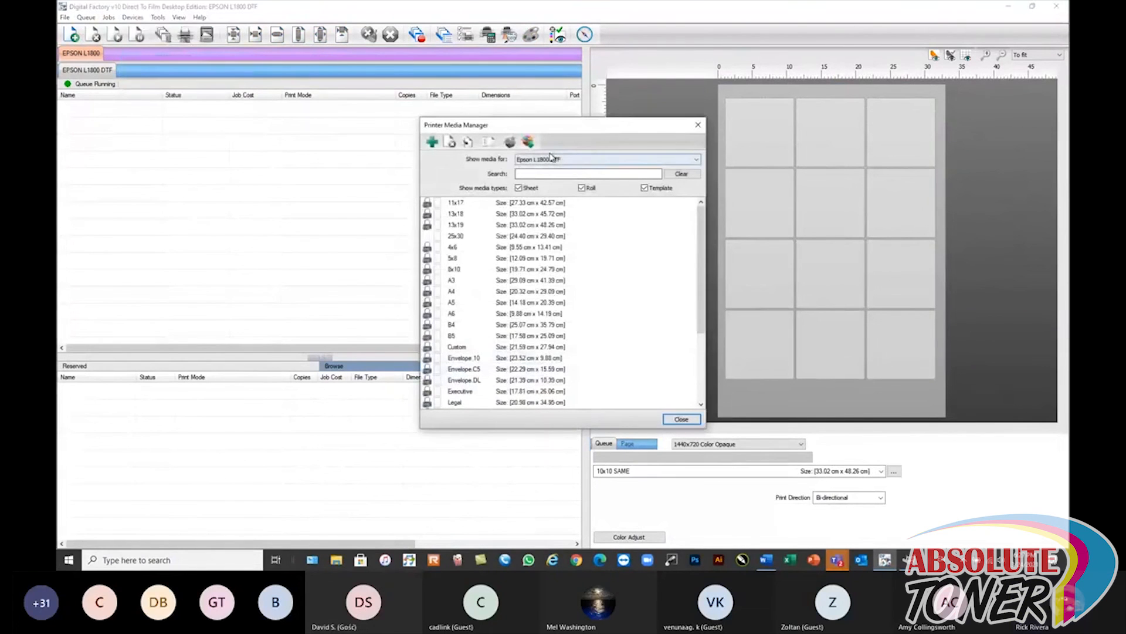
pyautogui.click(432, 142)
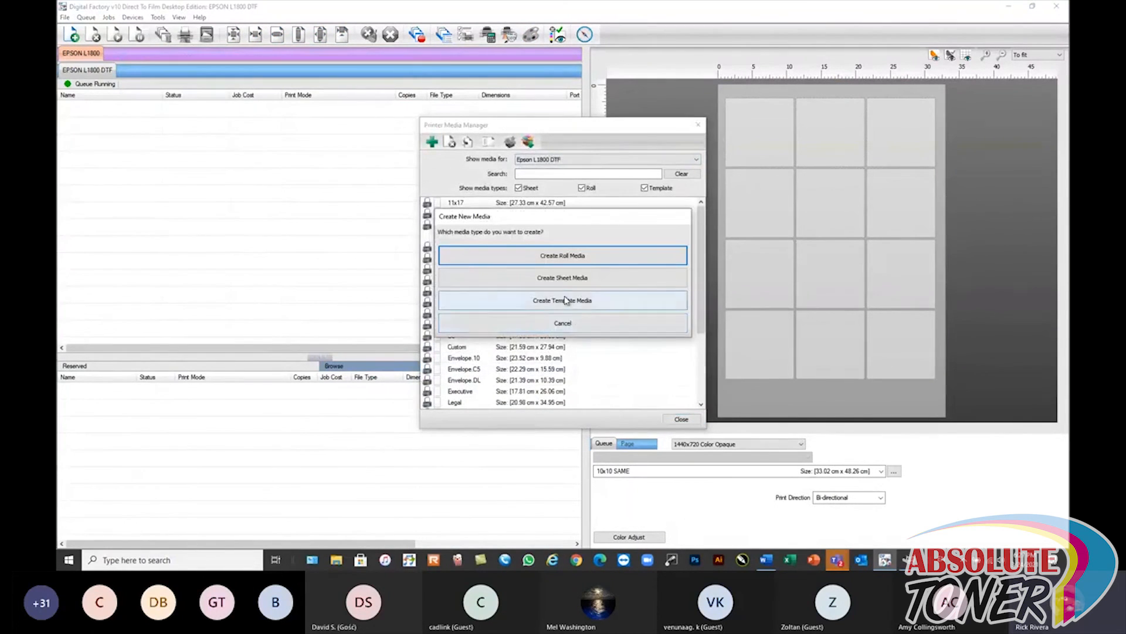
pyautogui.click(630, 329)
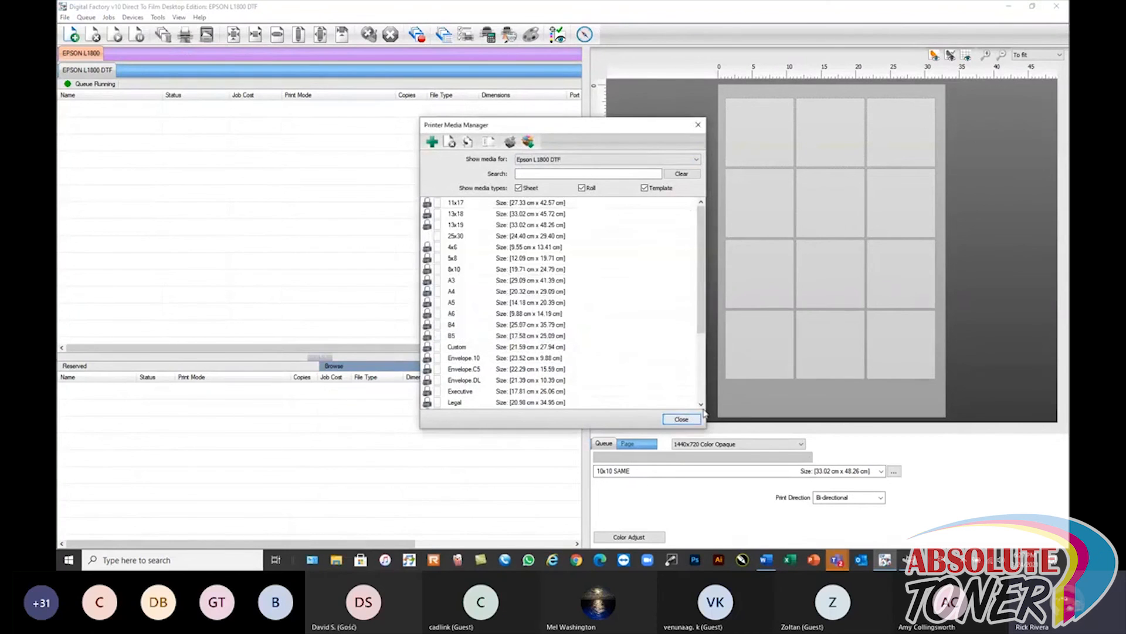
pyautogui.scroll(-4, 689, 405)
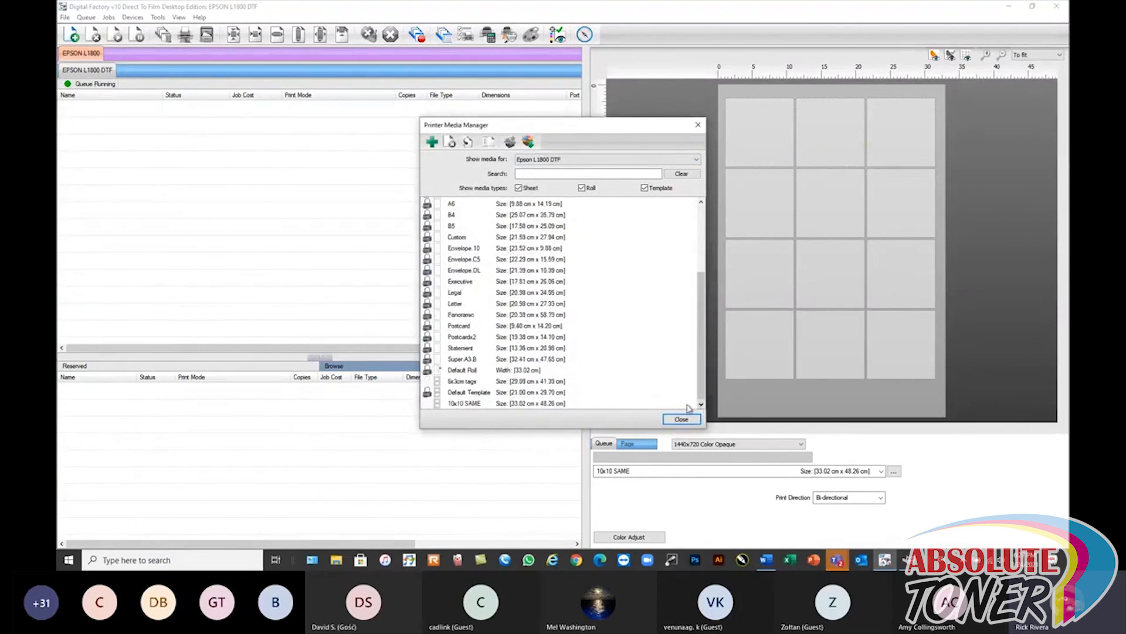
pyautogui.doubleClick(496, 403)
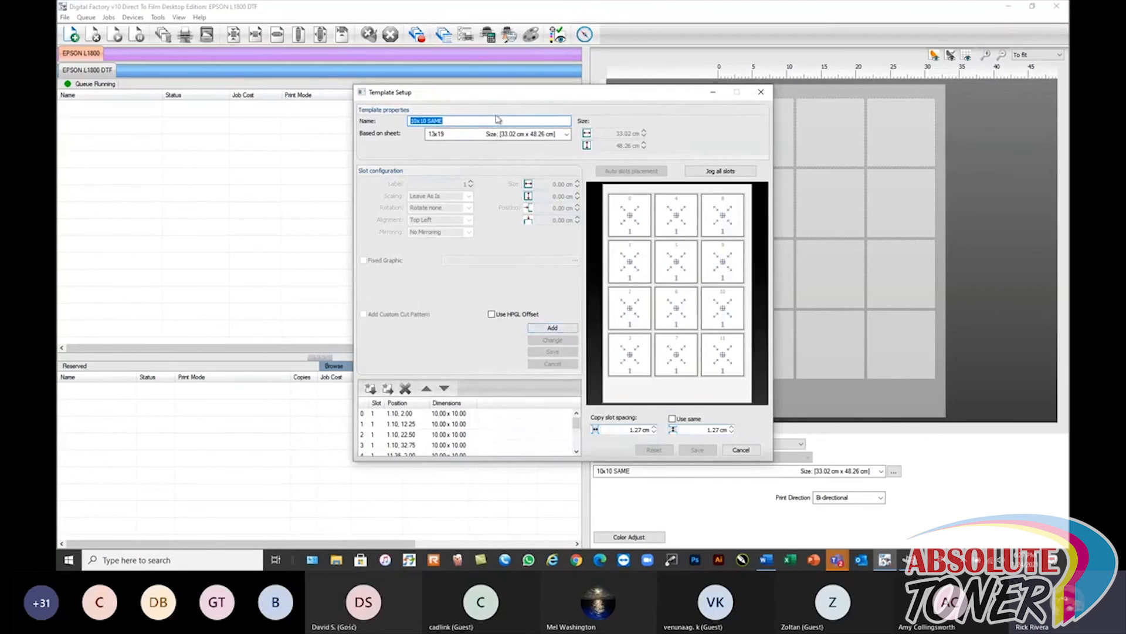
pyautogui.click(741, 450)
# - Create a new template media named 10x10 Multi based on the 13x19 sheet
pyautogui.click(436, 147)
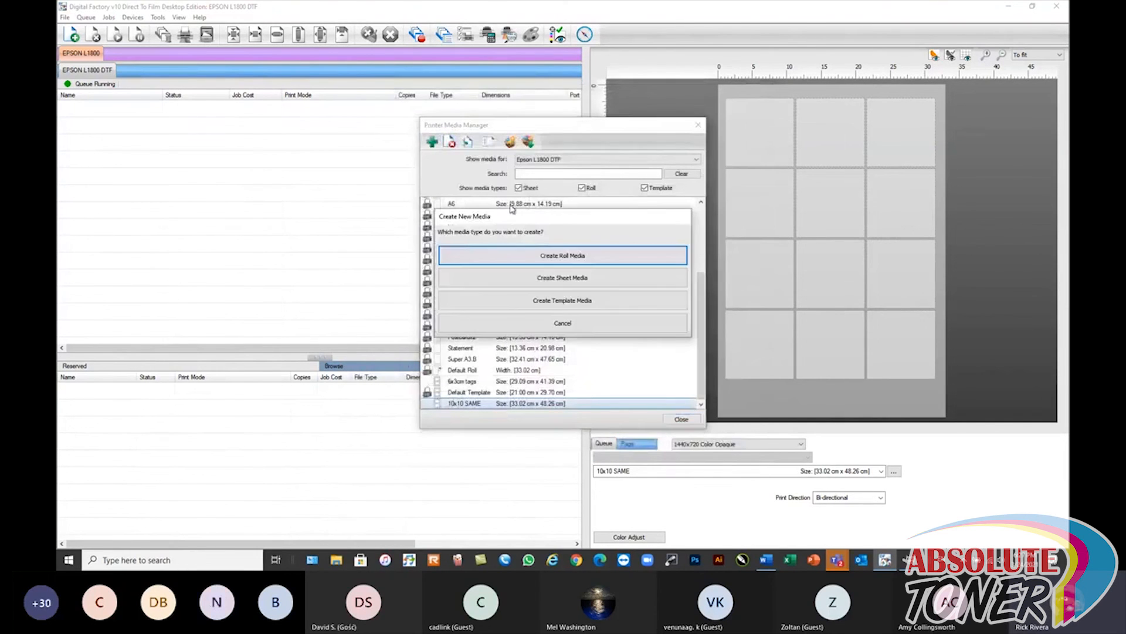
pyautogui.click(561, 302)
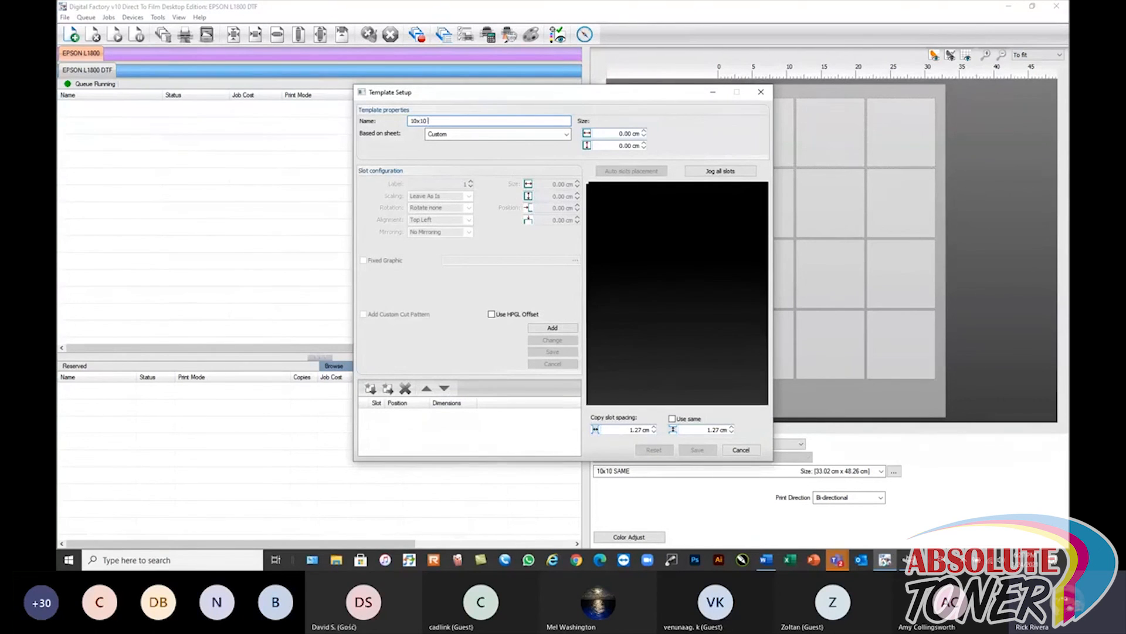
pyautogui.write('10x10 Multi')
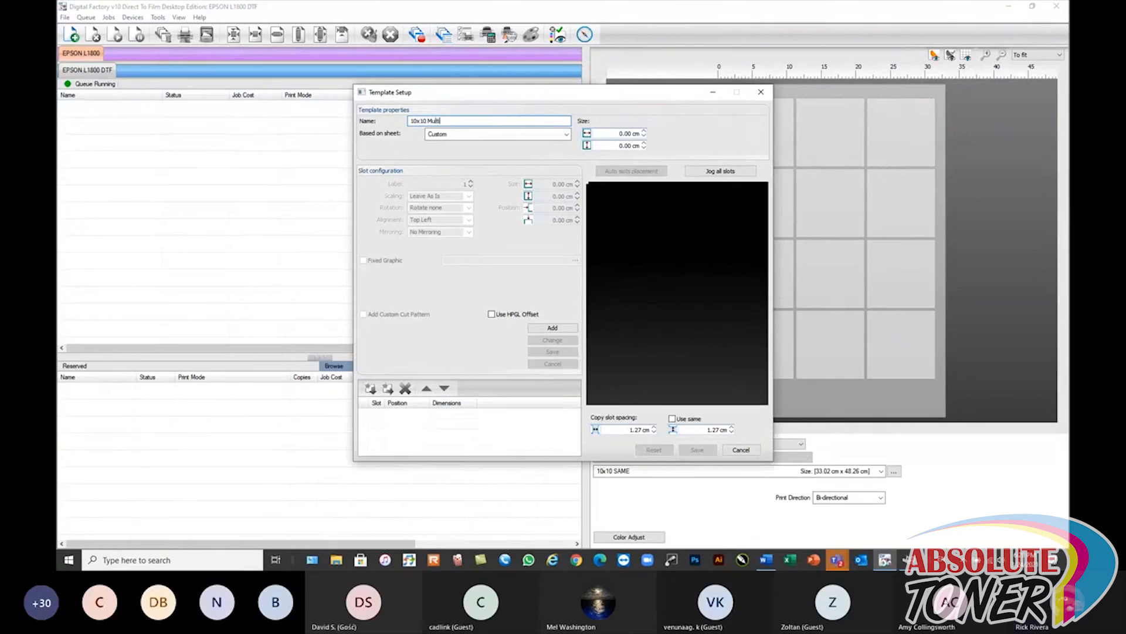
pyautogui.click(566, 133)
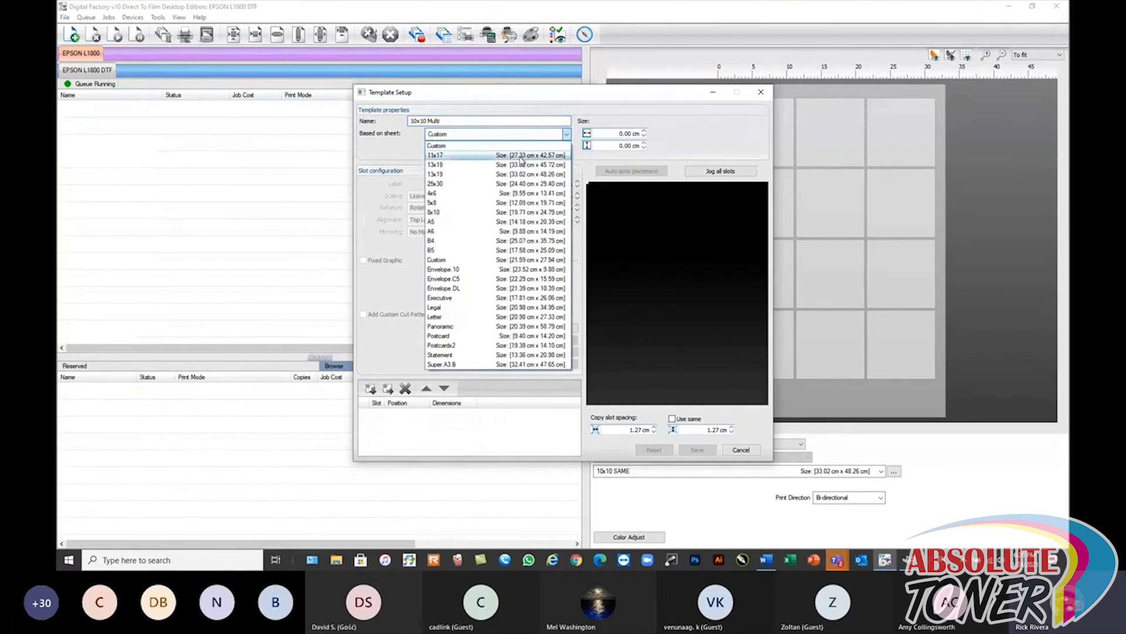
pyautogui.click(512, 175)
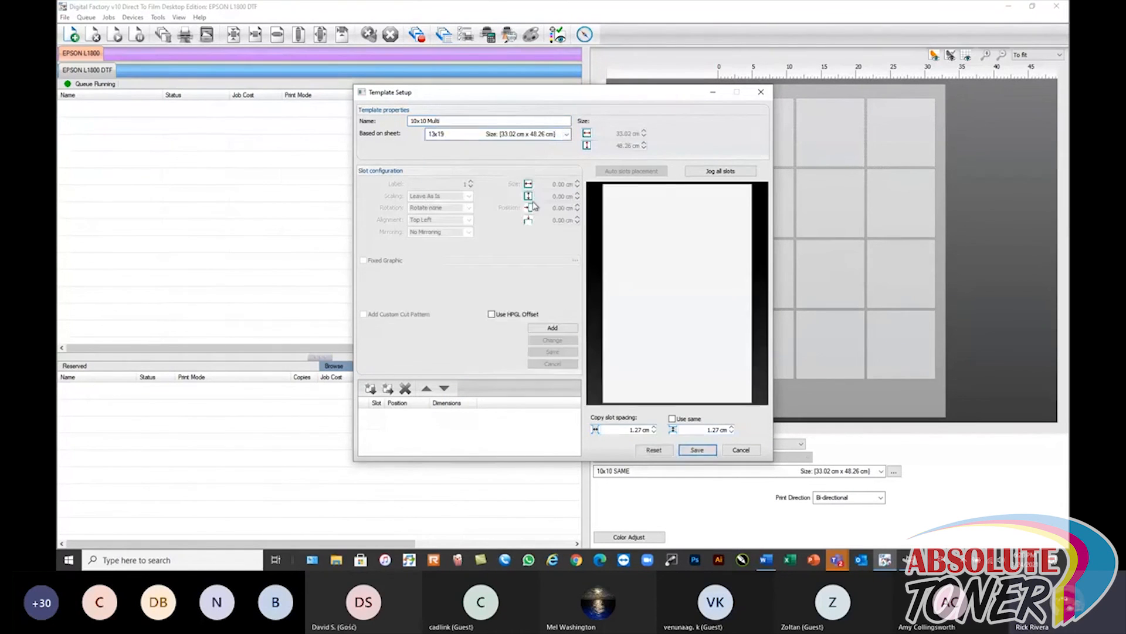
# - Add a 10 x 10 cm slot to the template with scaling Scale To Fit: Always and Center alignment
pyautogui.click(541, 326)
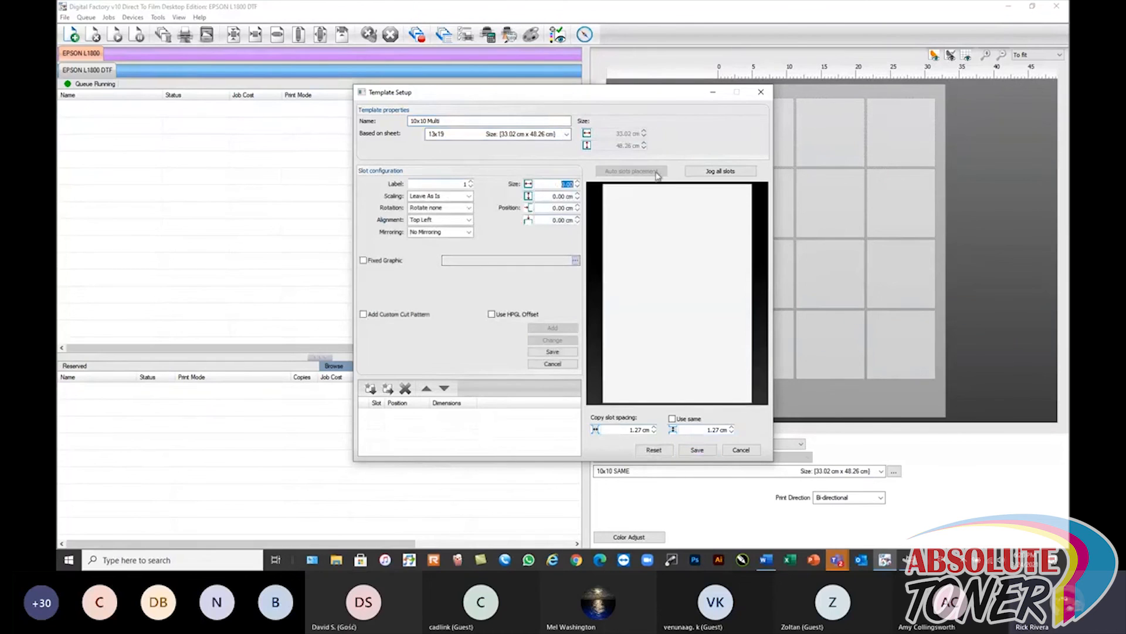
pyautogui.write('10')
pyautogui.press('Tab')
pyautogui.write('10')
pyautogui.press('Tab')
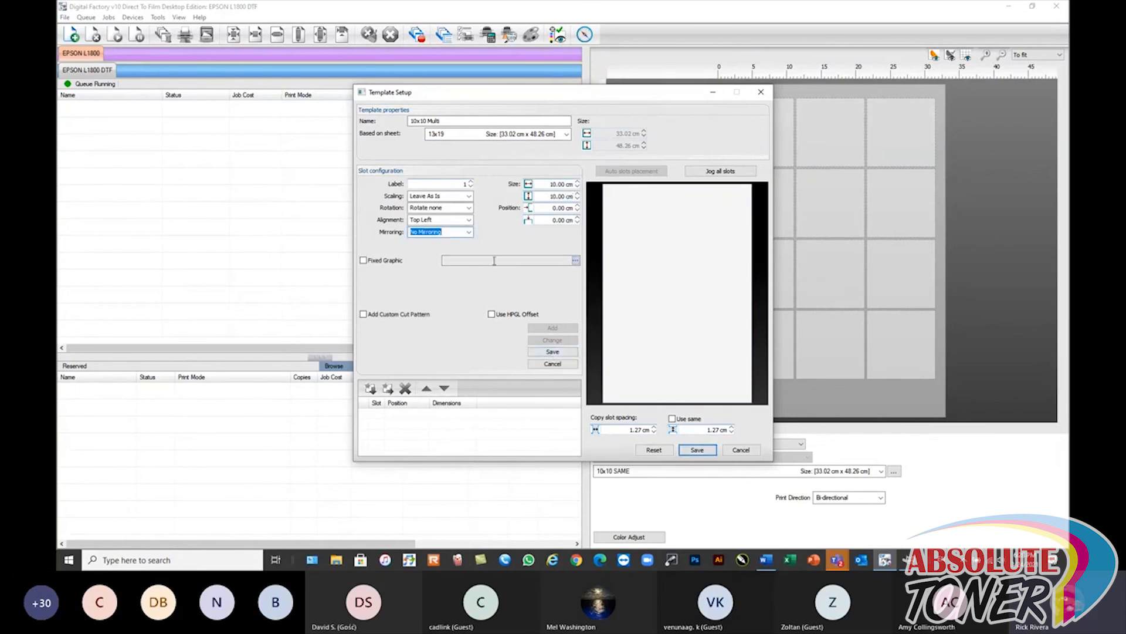
pyautogui.click(451, 196)
pyautogui.click(442, 212)
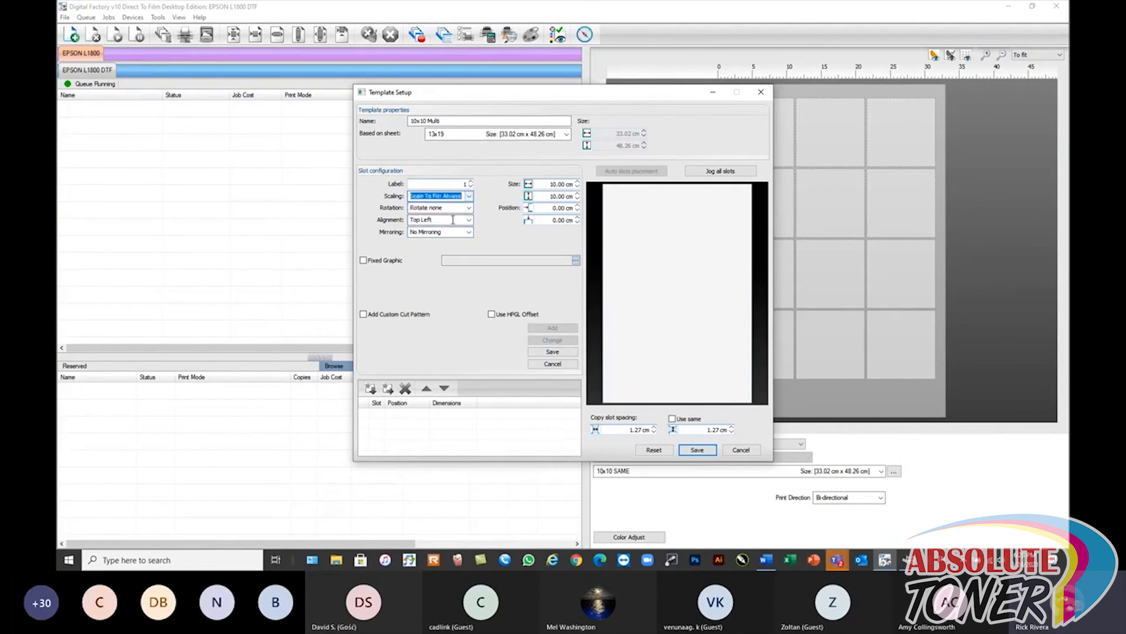
pyautogui.click(469, 220)
pyautogui.click(452, 260)
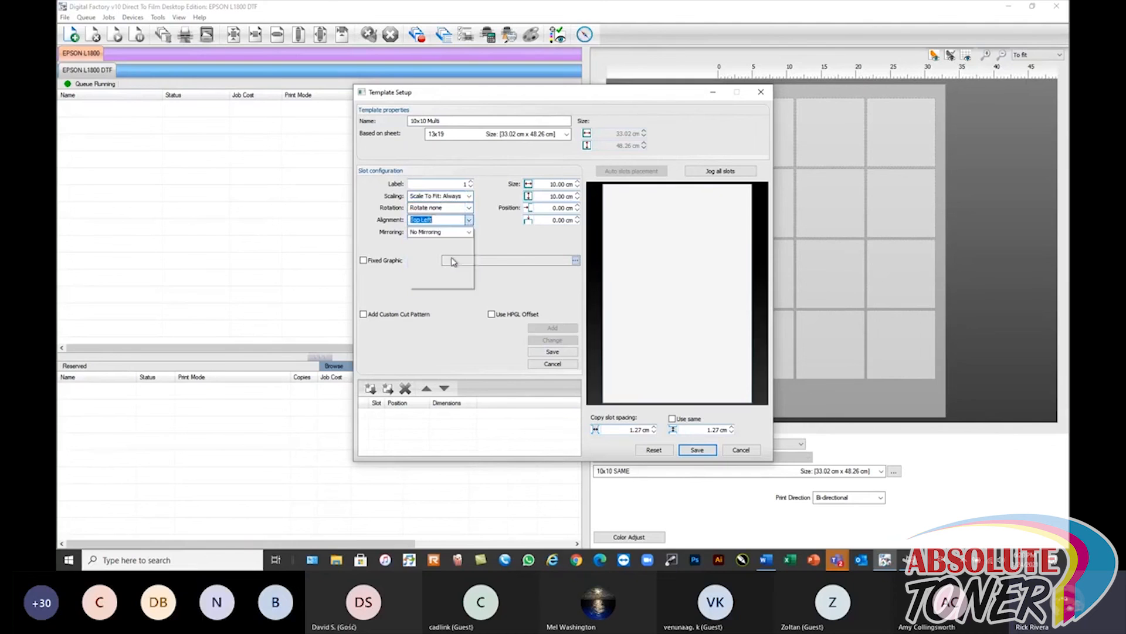
pyautogui.click(549, 353)
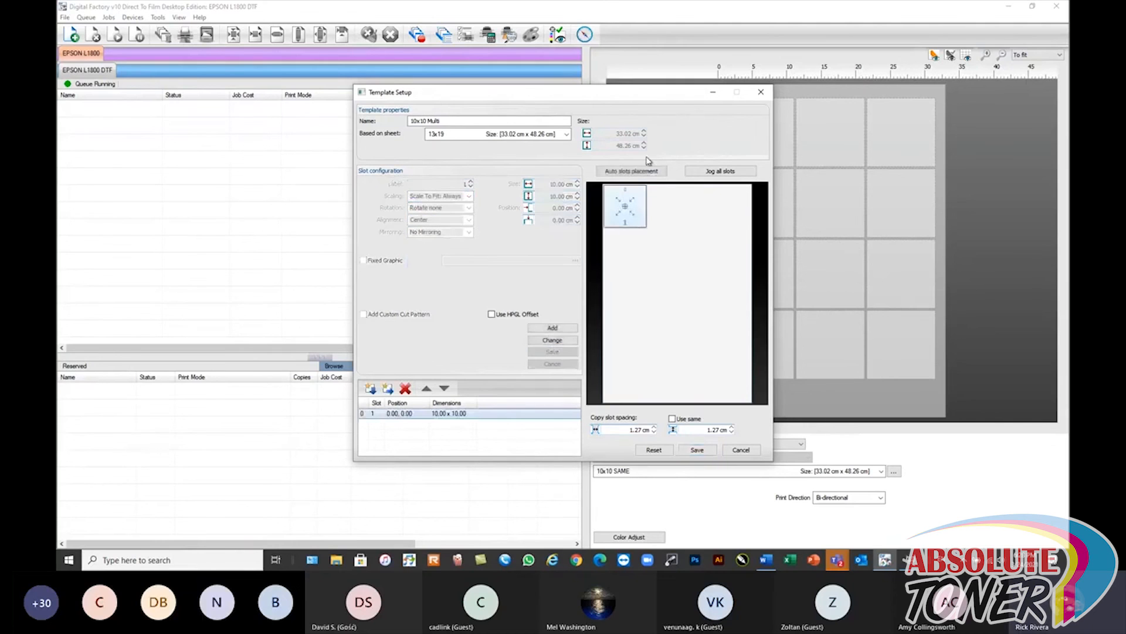
# - Fill the page with incrementally numbered slots prioritised by rows, and jog all slots 1 cm horizontally and 2 cm vertically
pyautogui.click(631, 171)
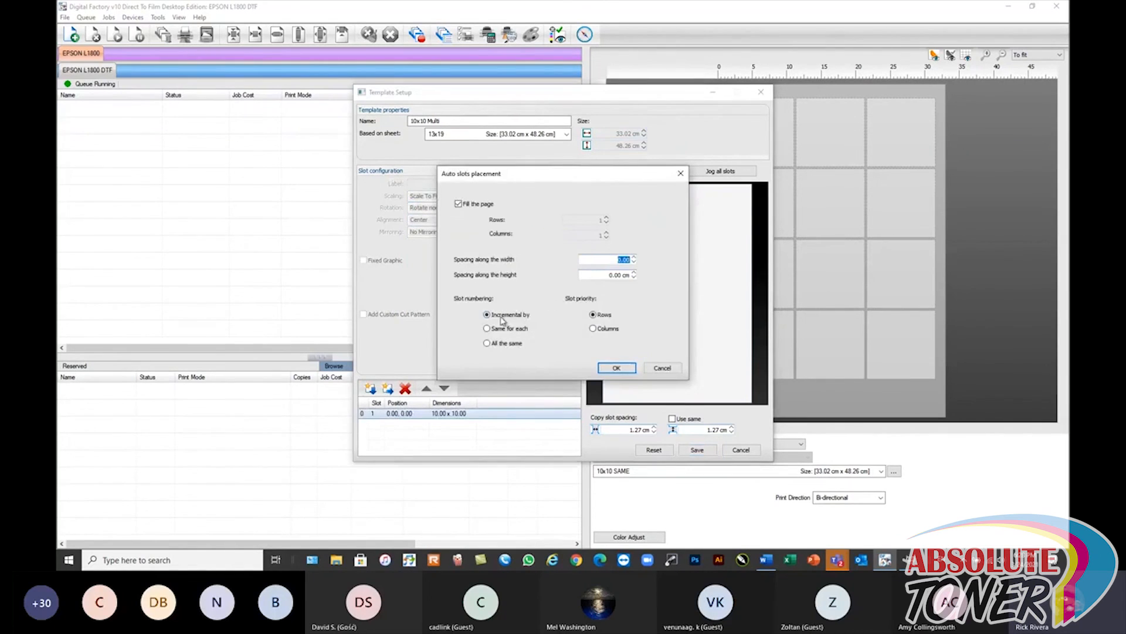
pyautogui.click(616, 367)
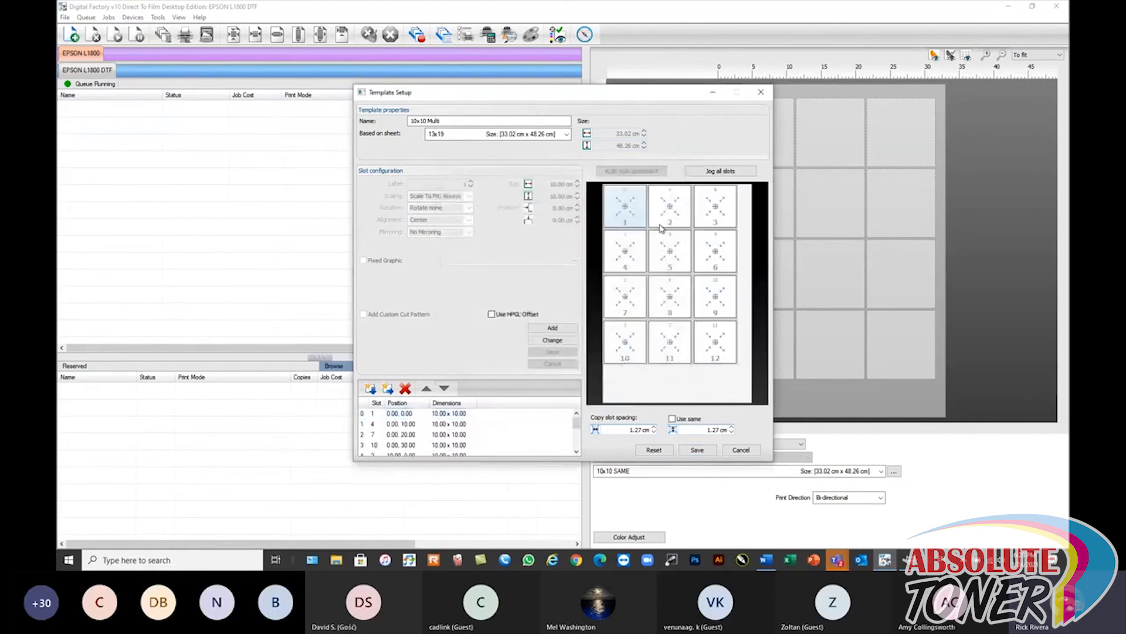
pyautogui.click(723, 172)
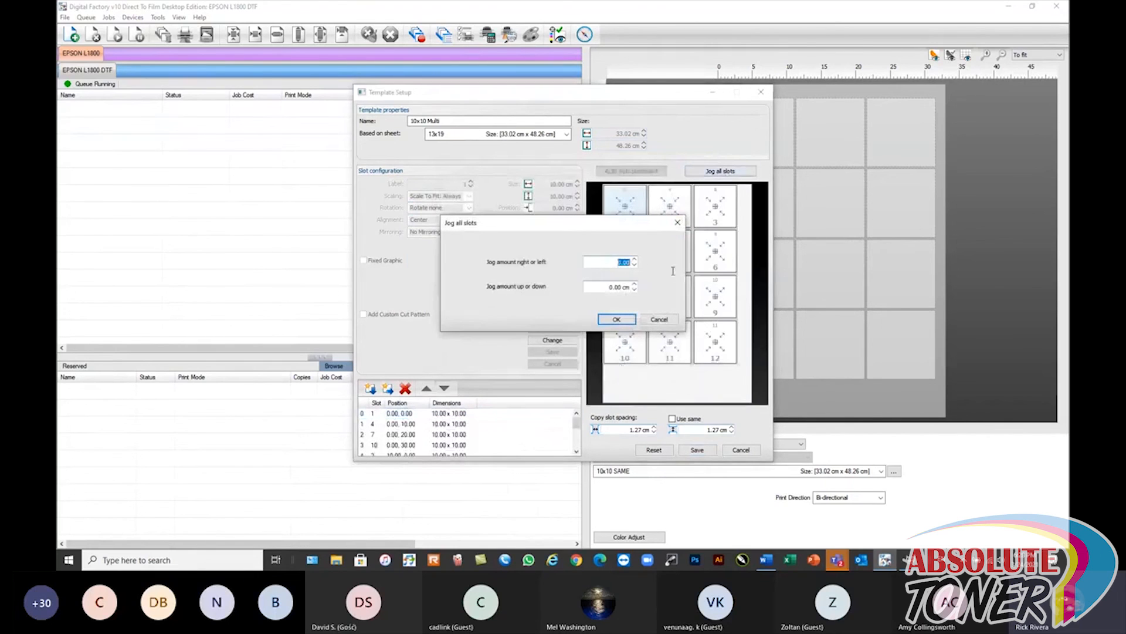
pyautogui.write('1')
pyautogui.press('Tab')
pyautogui.write('2')
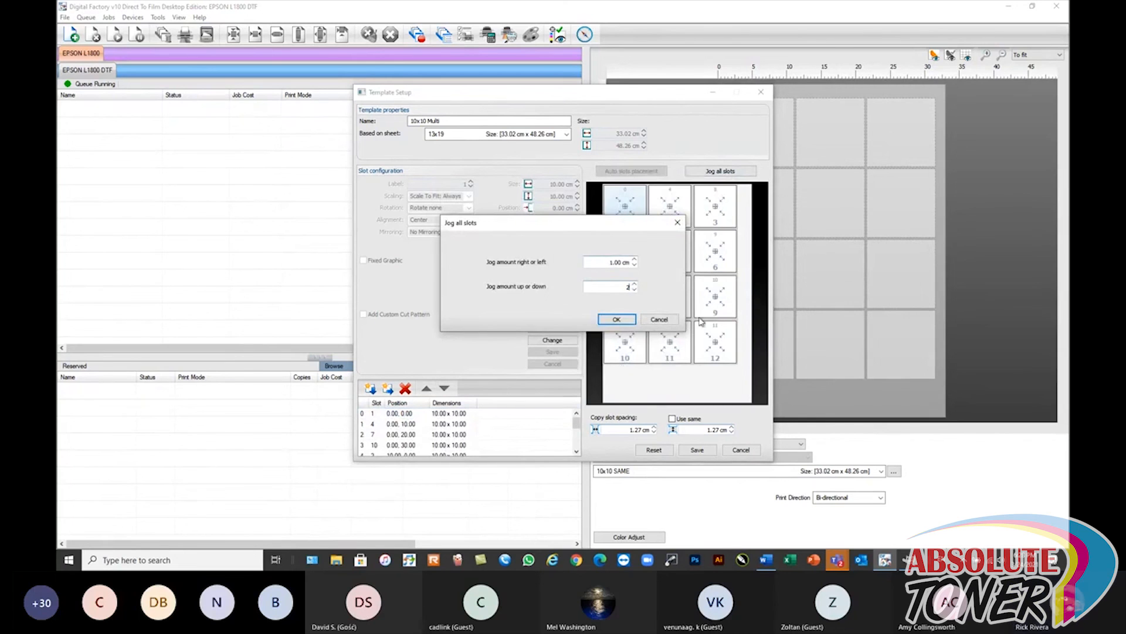
pyautogui.click(617, 320)
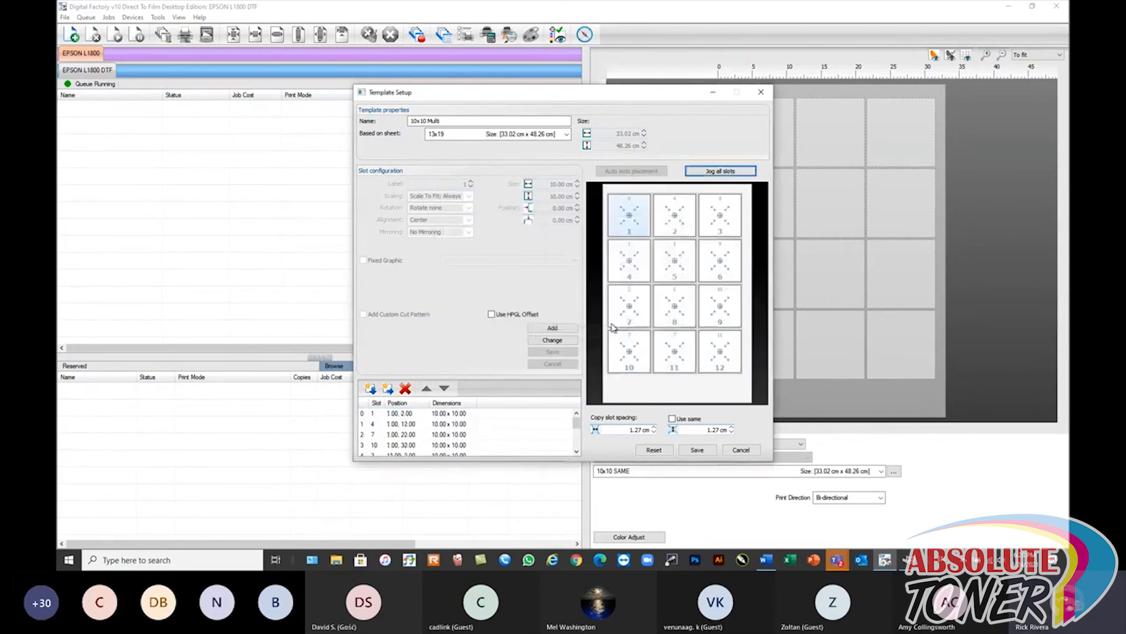
# - Save the template, close the media manager and choose 10x10 Multi as the page media
pyautogui.click(697, 449)
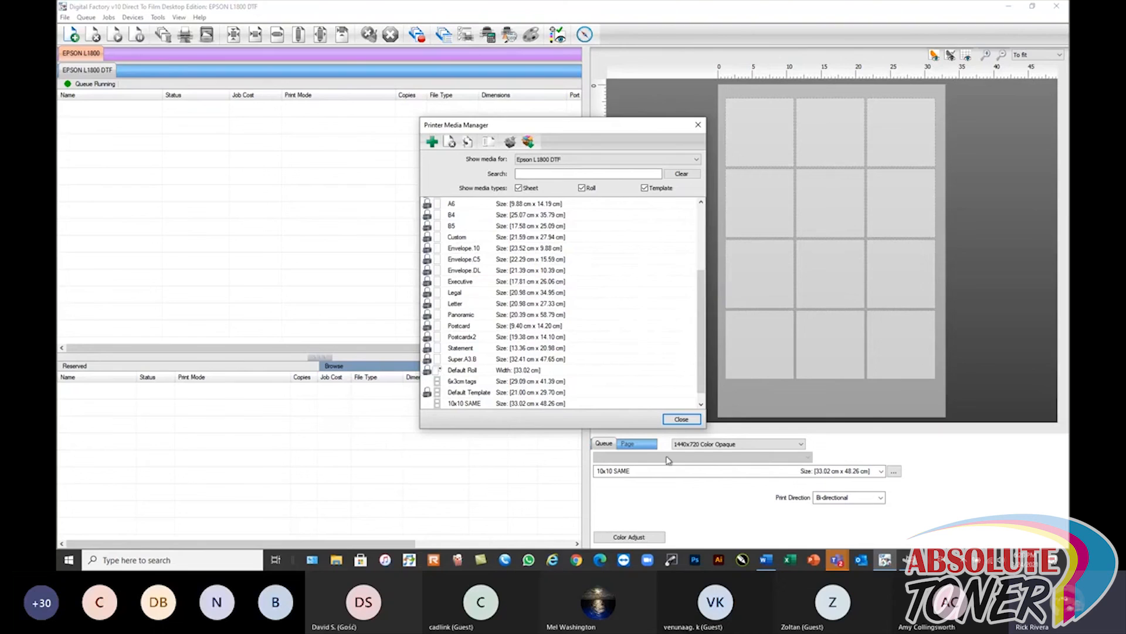
pyautogui.click(681, 418)
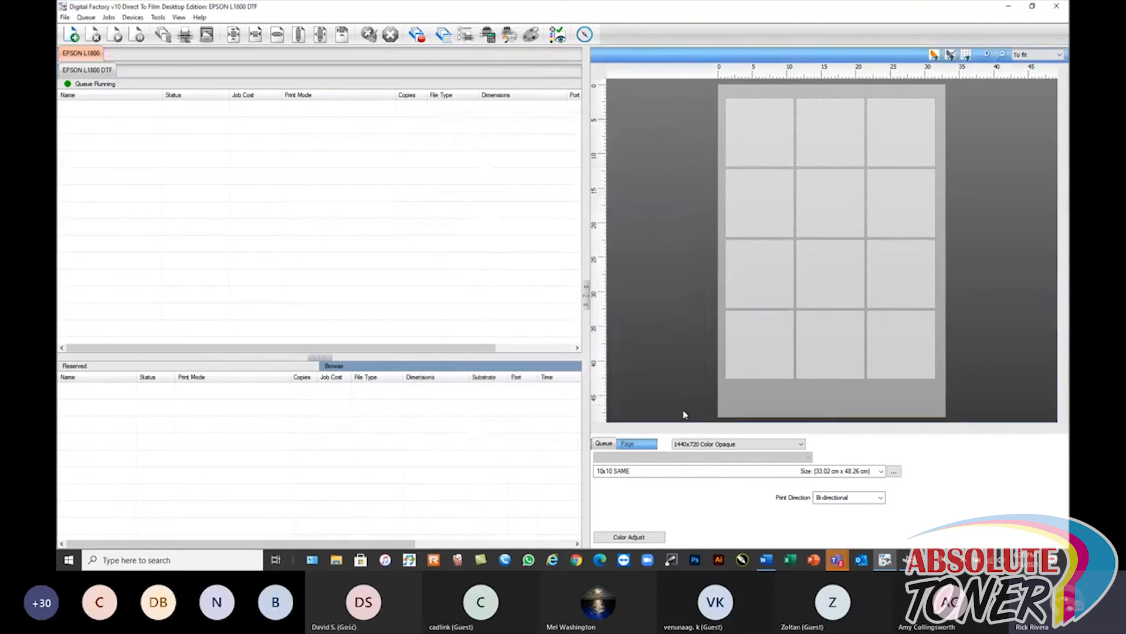
pyautogui.click(672, 469)
pyautogui.click(653, 516)
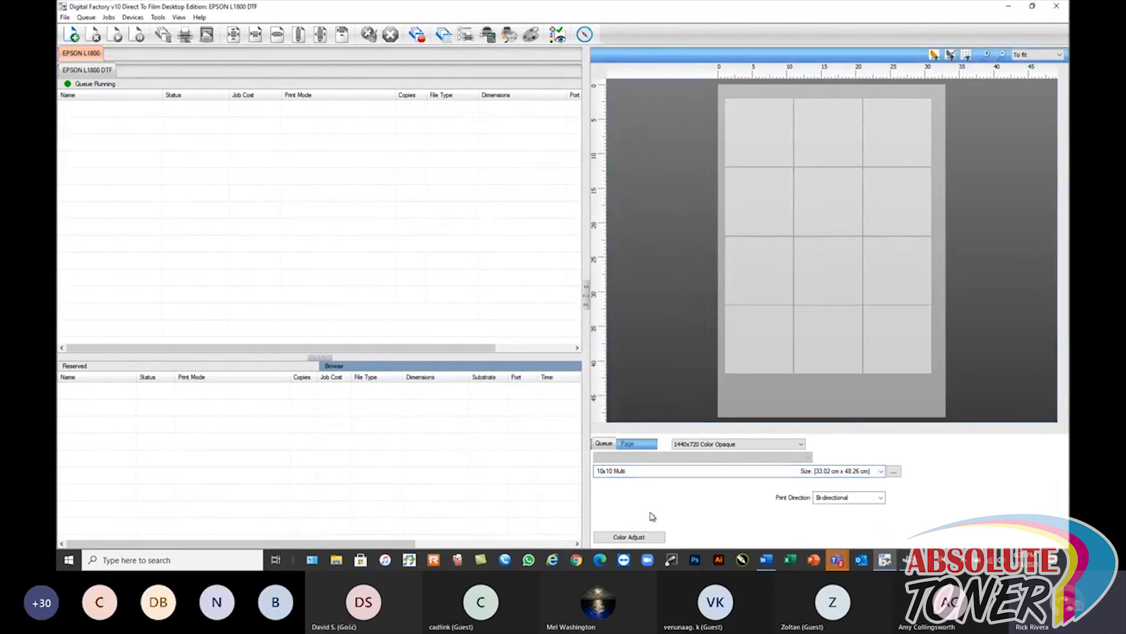
# - Import twelve images from the Hot Folder and Barcode folder: Abstract1 through Beast and DDLM1 through Nike1
pyautogui.click(72, 34)
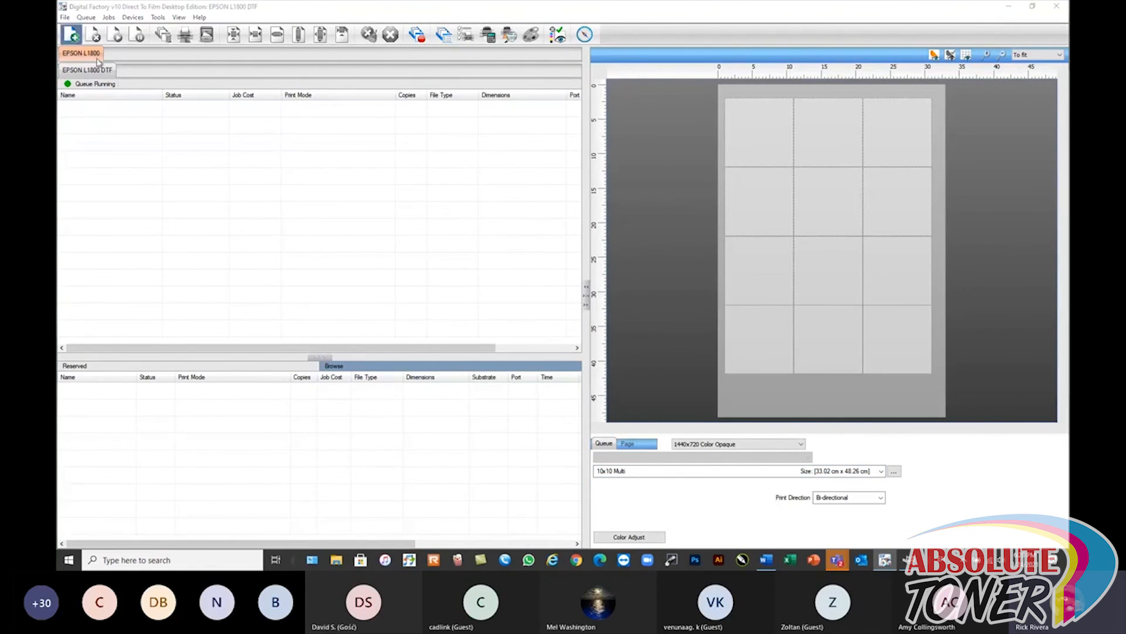
pyautogui.moveTo(498, 342); pyautogui.dragTo(706, 437)
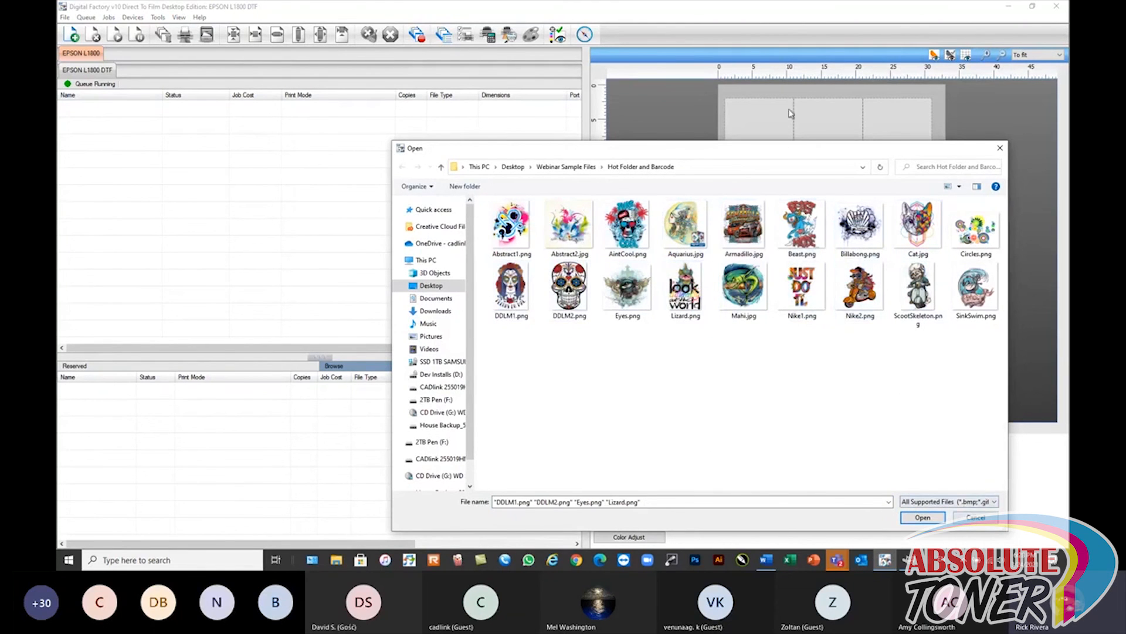
pyautogui.moveTo(792, 147); pyautogui.dragTo(646, 114)
pyautogui.moveTo(355, 311); pyautogui.dragTo(681, 158)
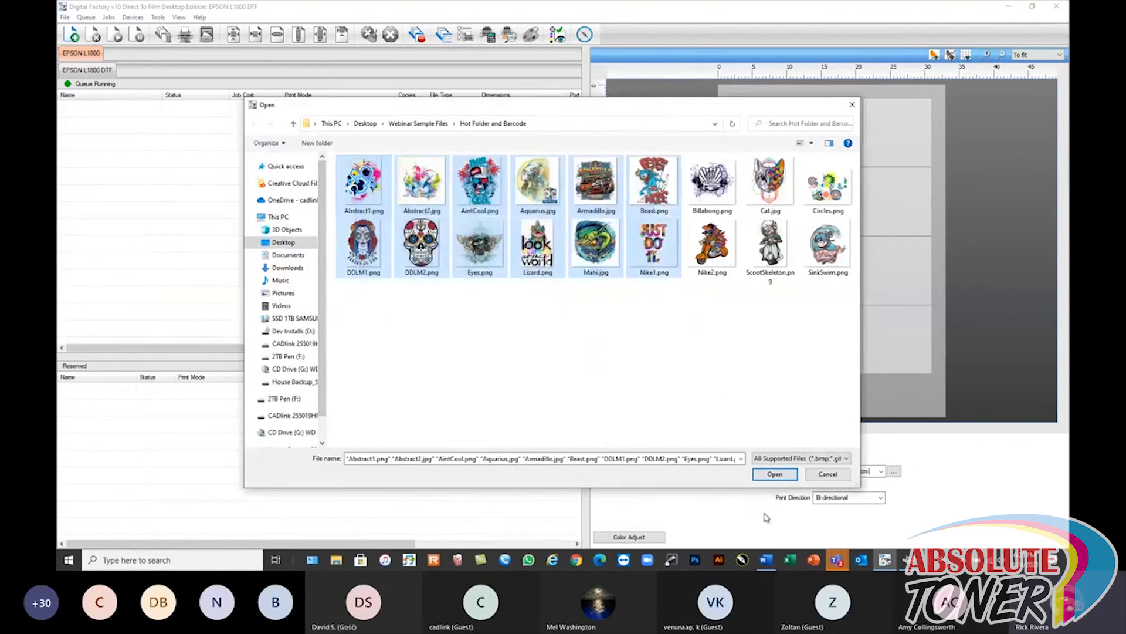
pyautogui.click(775, 474)
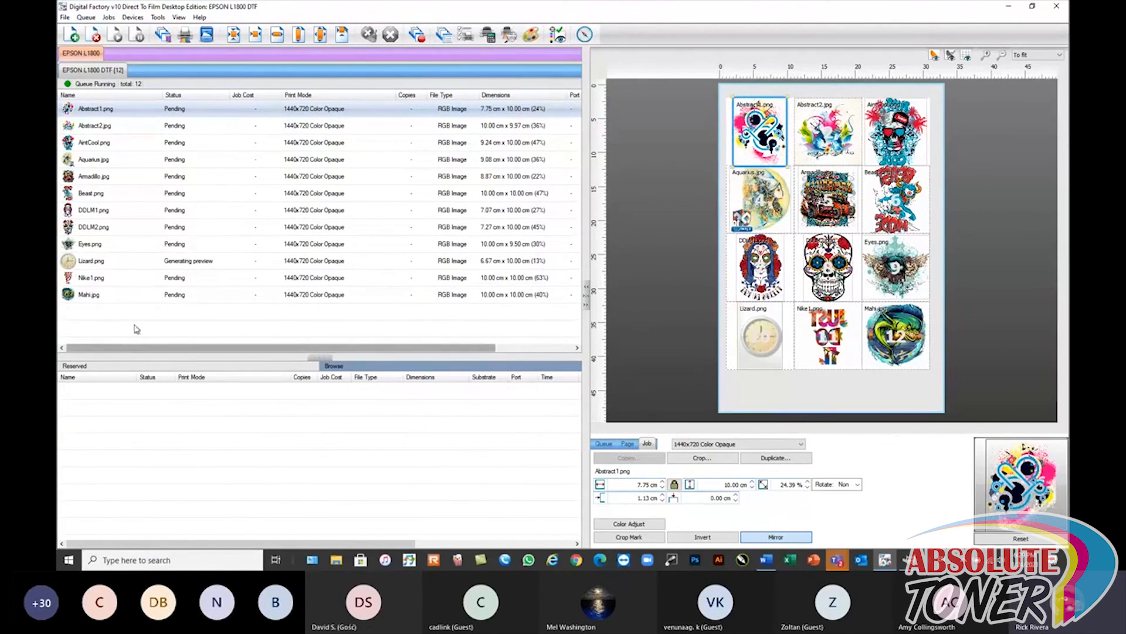
# - Delete all twelve imported jobs from the queue
pyautogui.moveTo(208, 331); pyautogui.dragTo(176, 101)
pyautogui.click(94, 34)
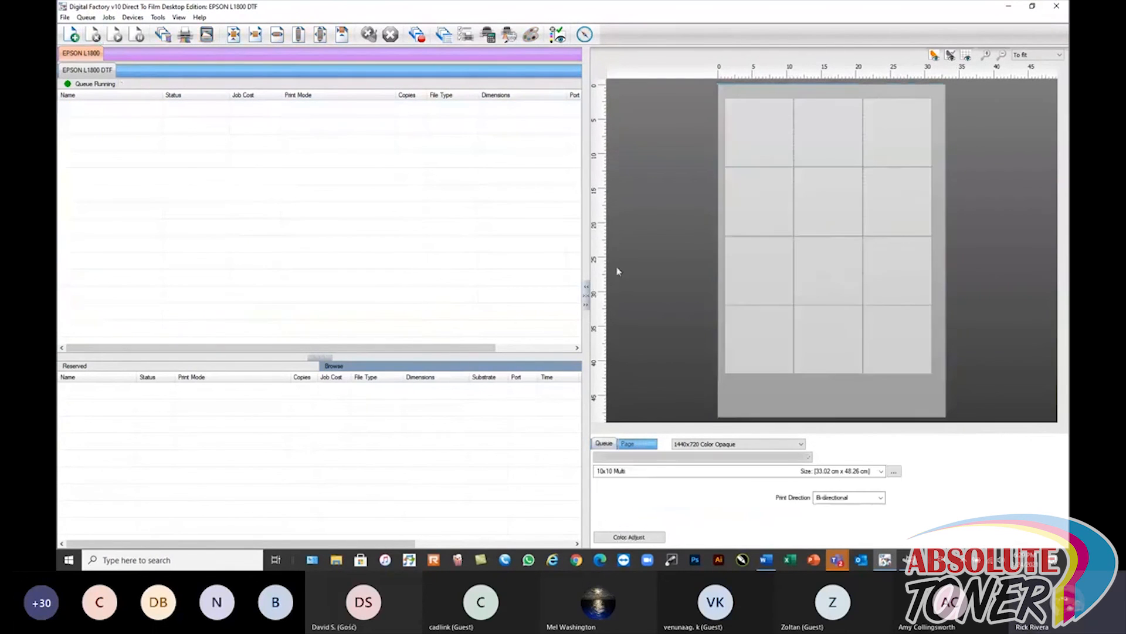
# - Change the EPSON L1800 DTF queue's media type to Fixed Sheet media and choose the A3 sheet as page media
pyautogui.doubleClick(92, 67)
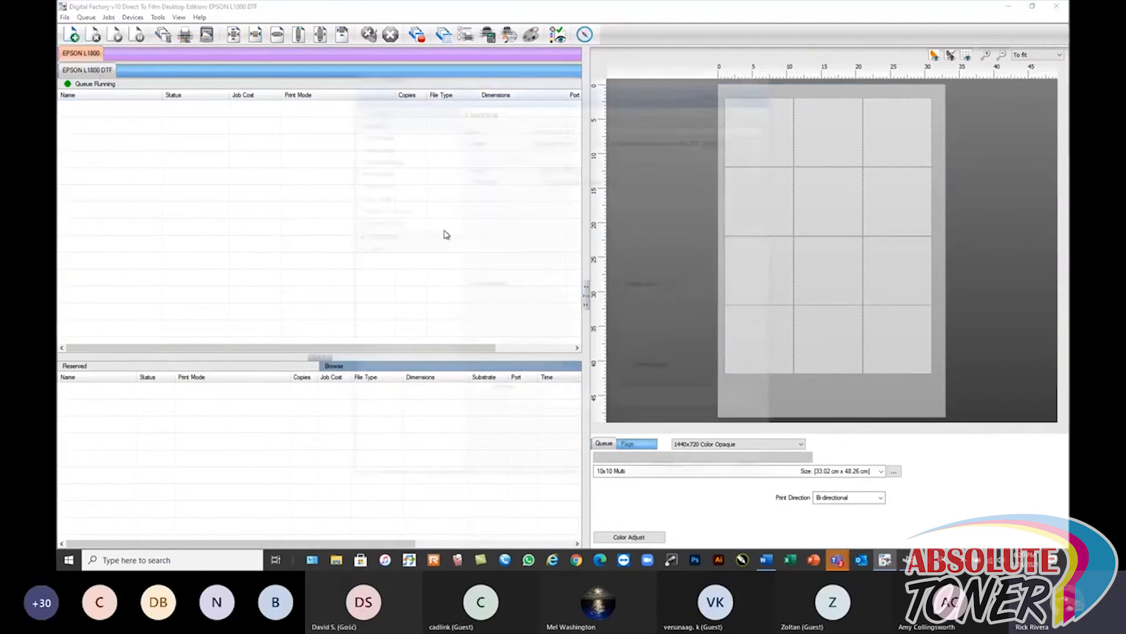
pyautogui.click(376, 146)
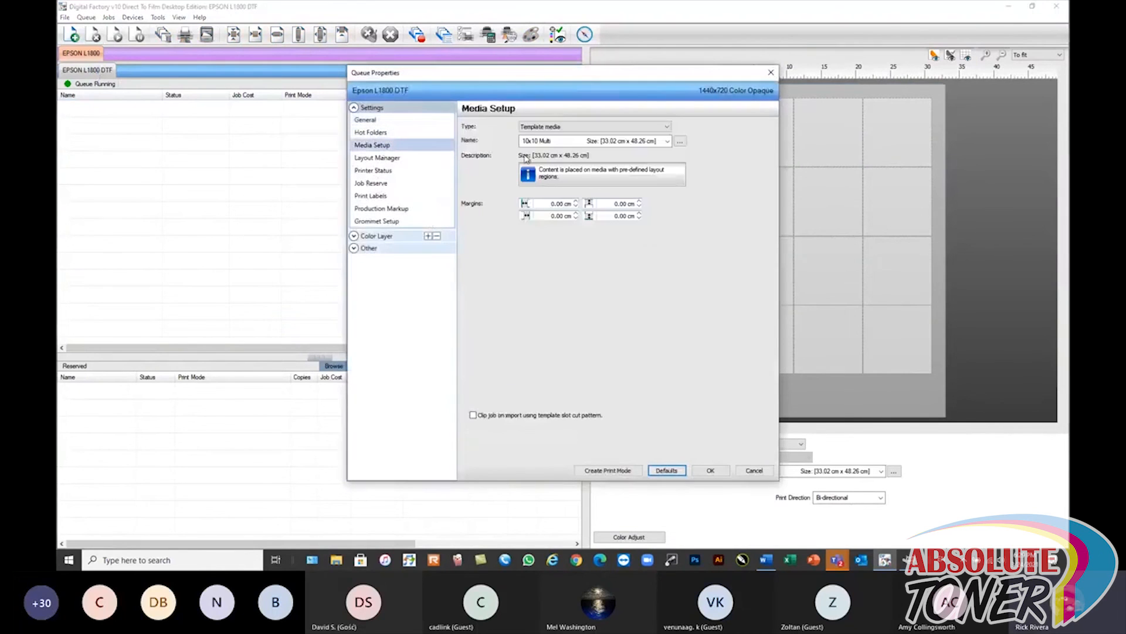
pyautogui.click(552, 127)
pyautogui.click(554, 146)
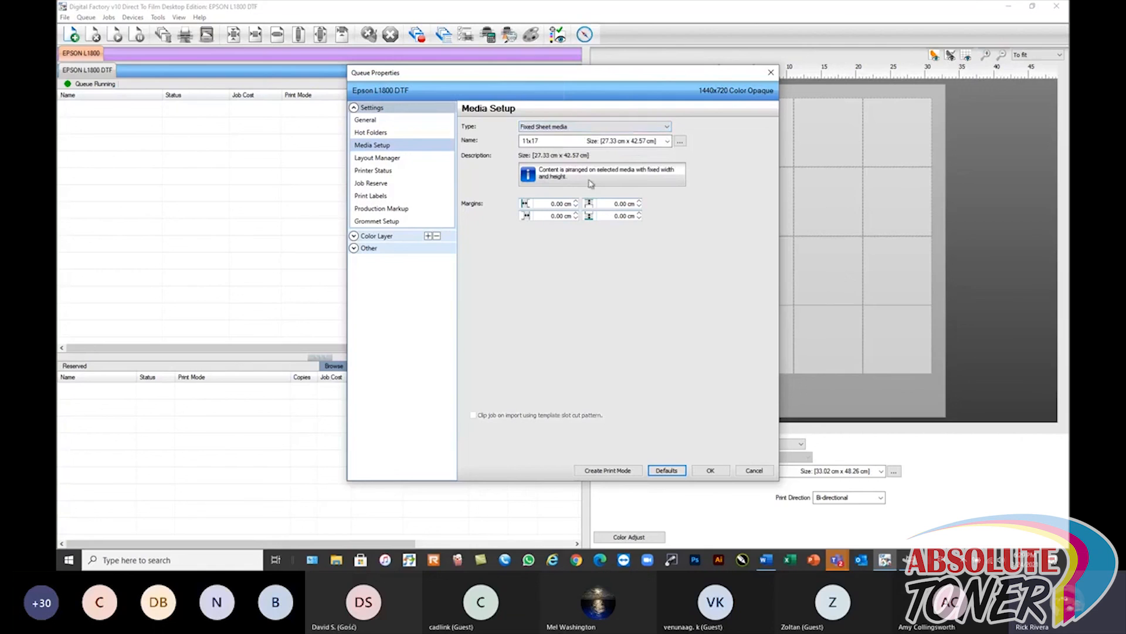
pyautogui.click(616, 144)
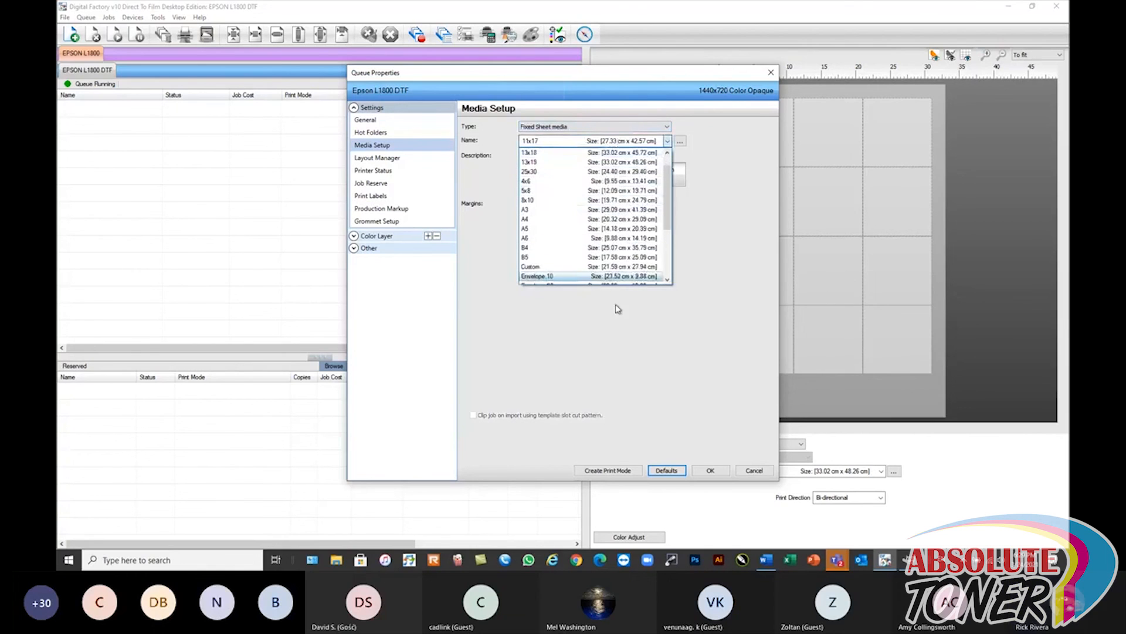
pyautogui.click(656, 286)
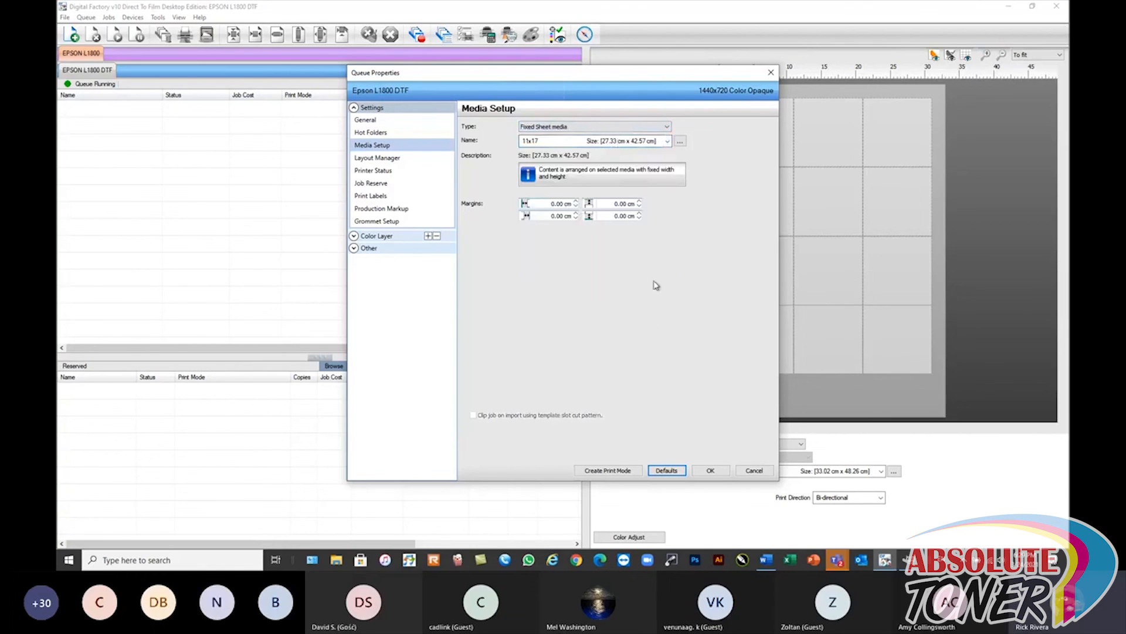
pyautogui.click(710, 470)
pyautogui.click(647, 472)
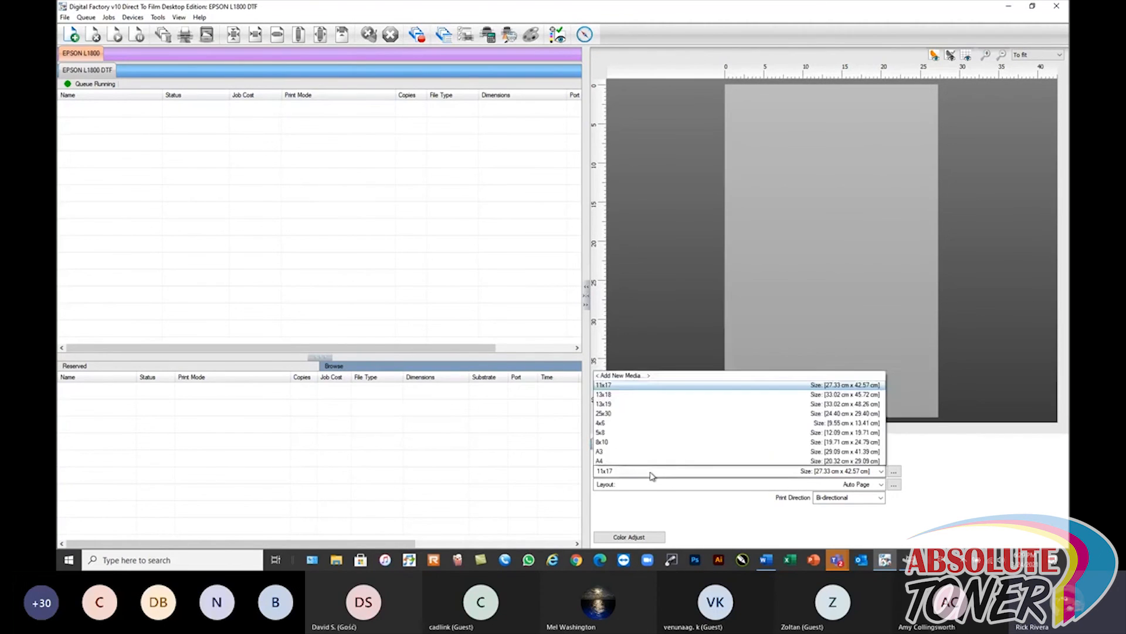
pyautogui.click(602, 300)
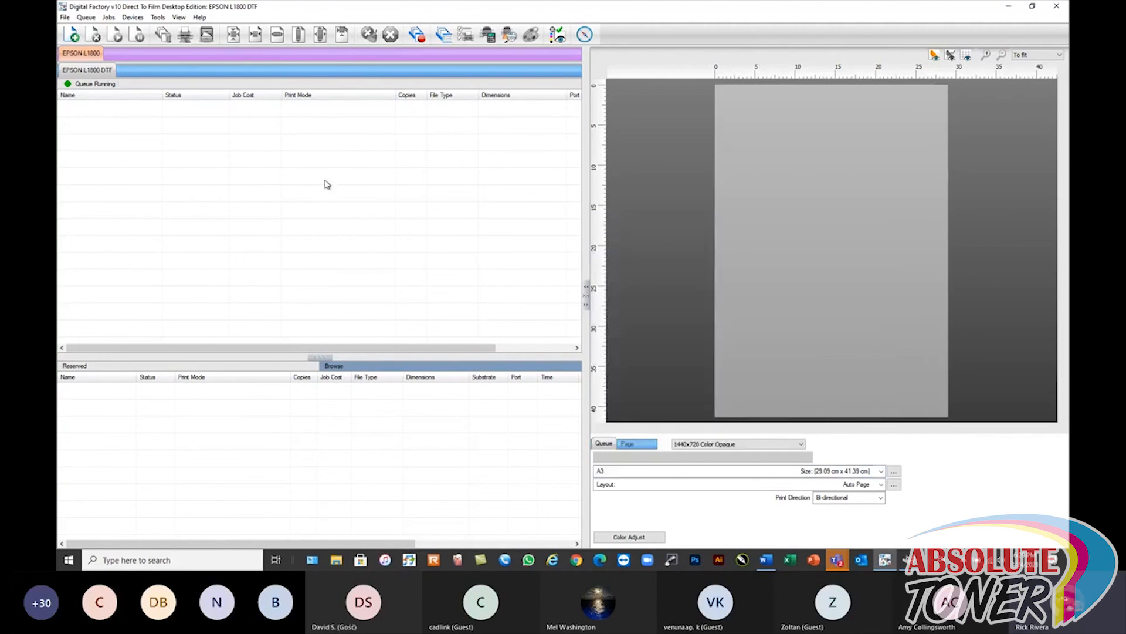
# - Import Color Removal.jpg from the Webinar Sample Files folder into the EPSON L1800 DTF queue
pyautogui.click(71, 34)
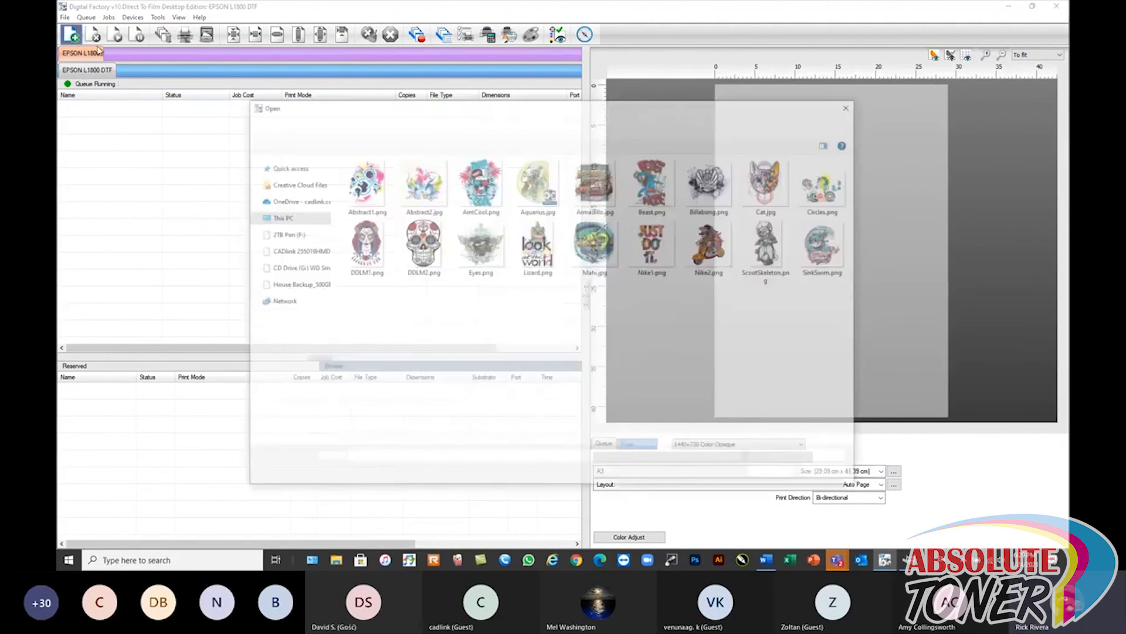
pyautogui.click(434, 124)
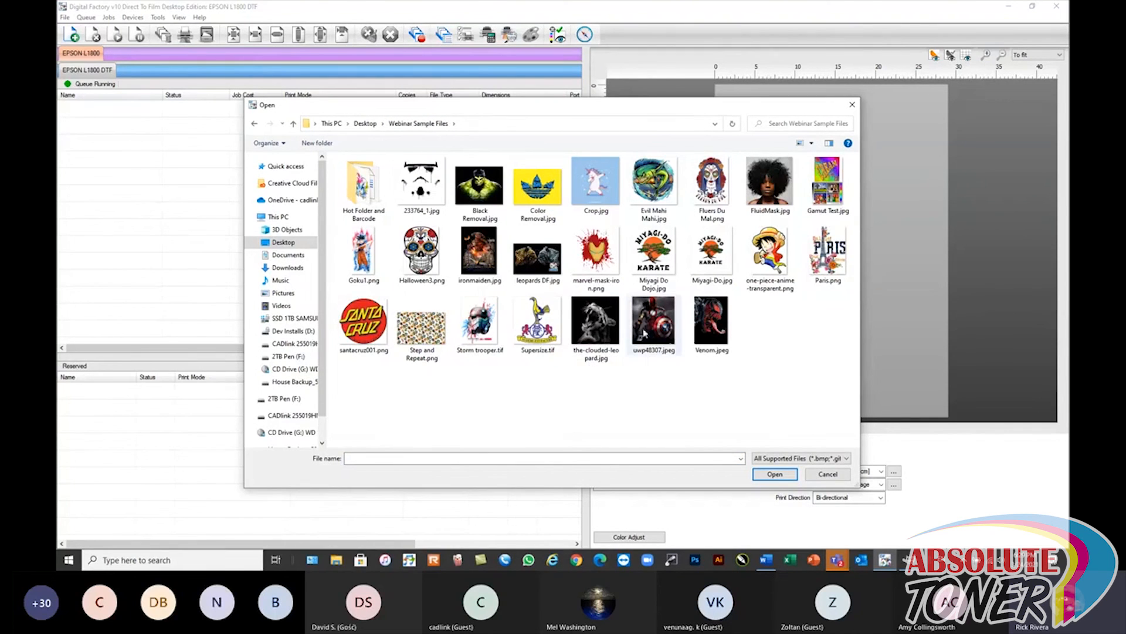
pyautogui.click(543, 191)
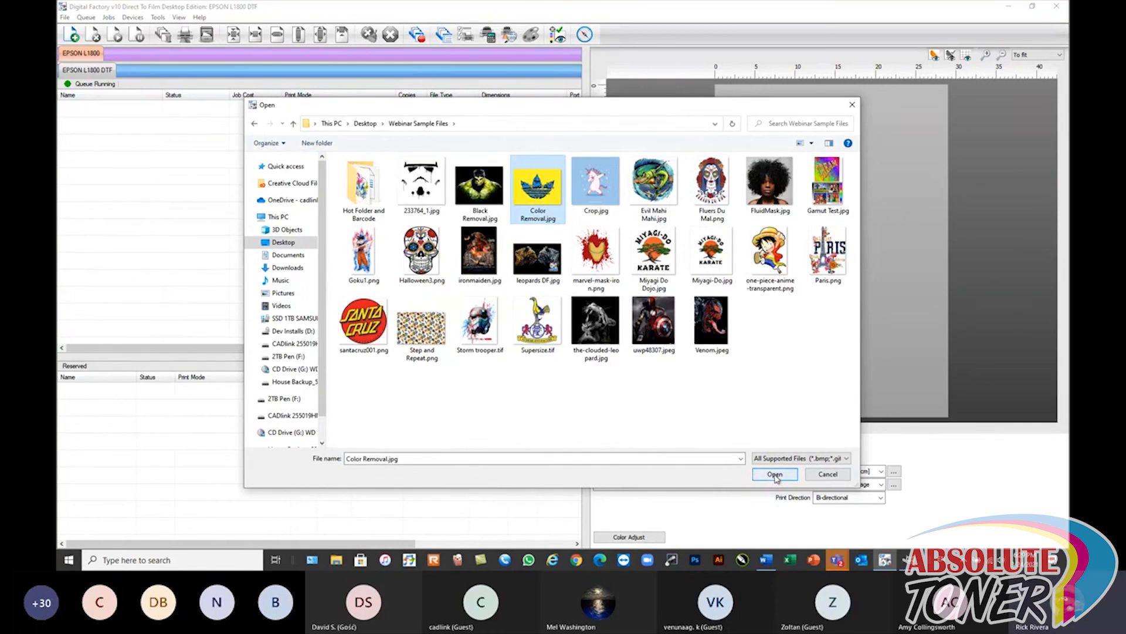
pyautogui.click(775, 474)
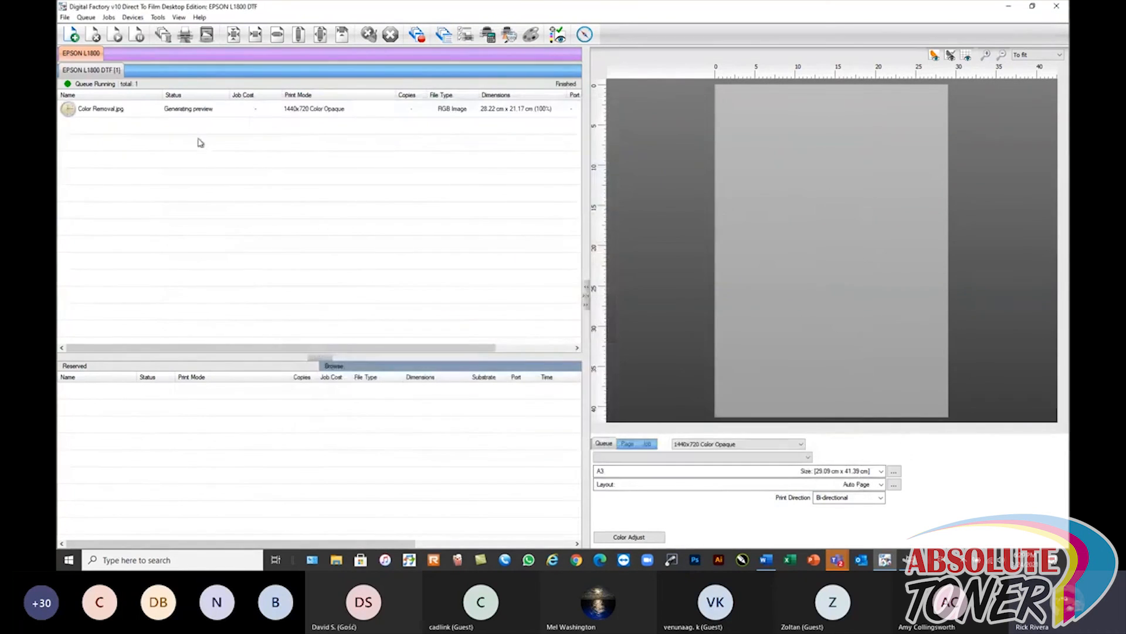
# - Open Job Color Replacement for Color Removal.jpg and sample the yellow background as the input color
pyautogui.click(187, 113)
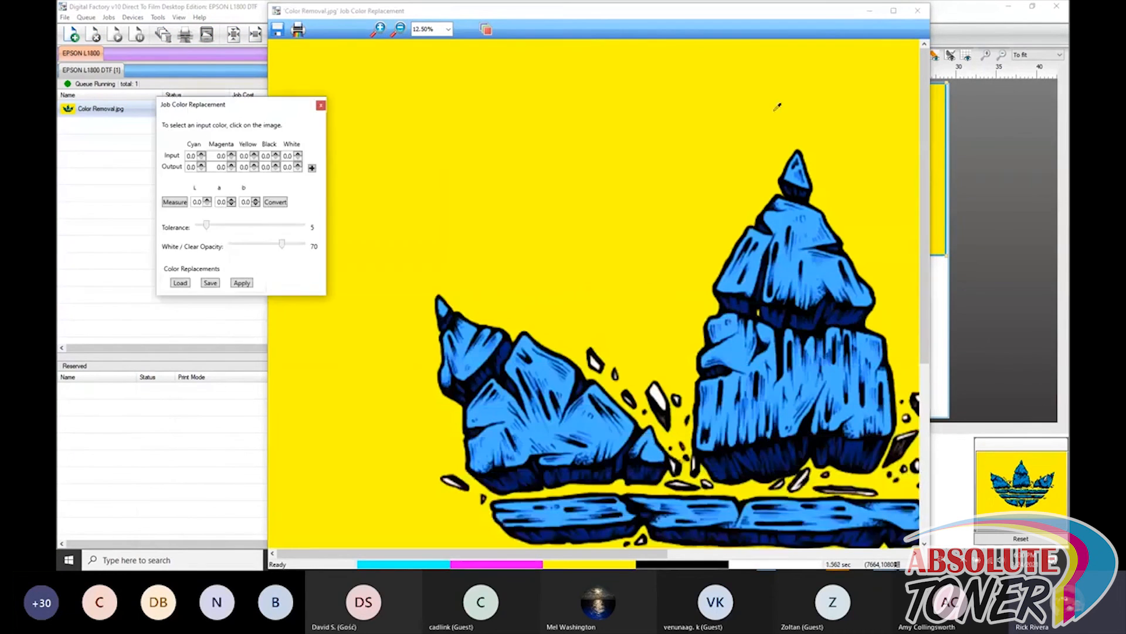
pyautogui.moveTo(264, 105); pyautogui.dragTo(300, 73)
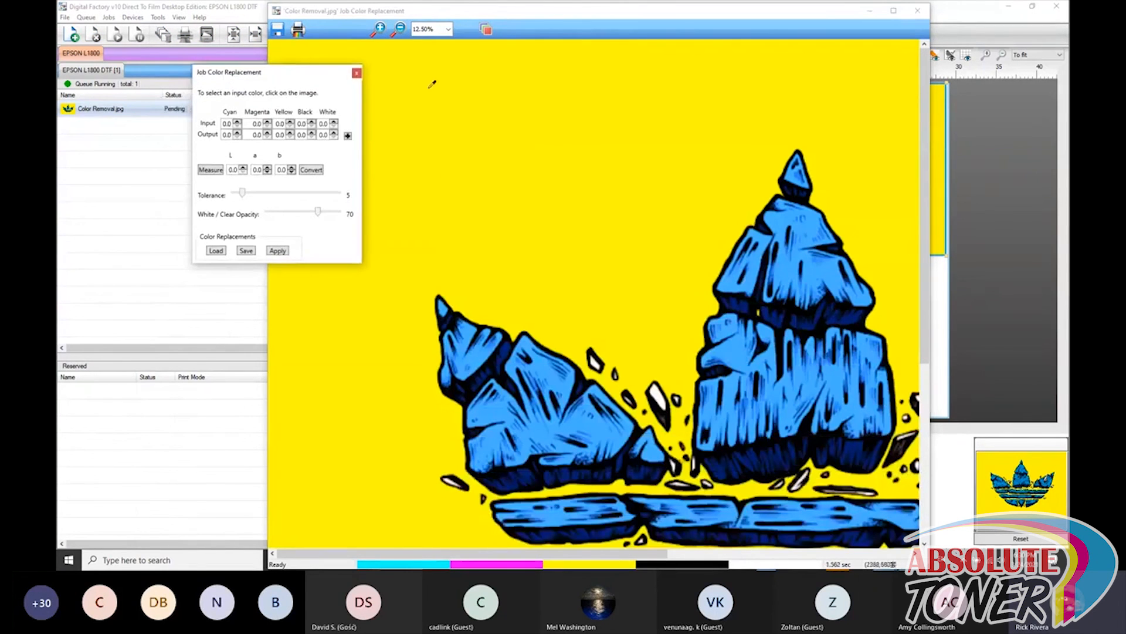
pyautogui.click(450, 89)
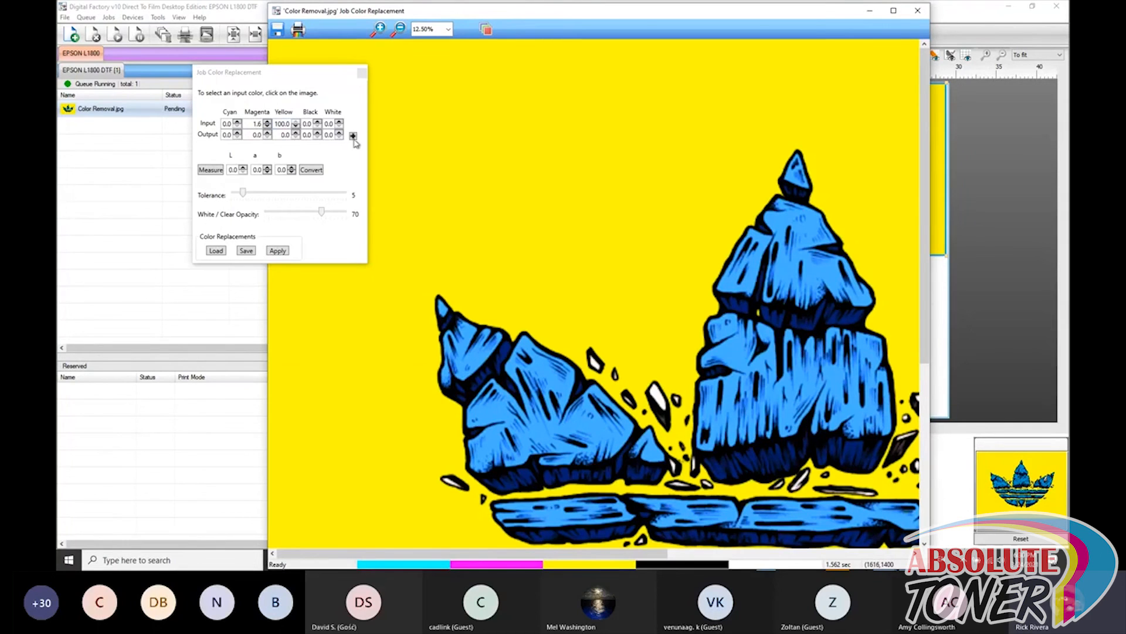
# - Replace the sampled yellow with 100 magenta and 100 yellow, apply the replacement and preview it on the page
pyautogui.click(254, 134)
pyautogui.write('100')
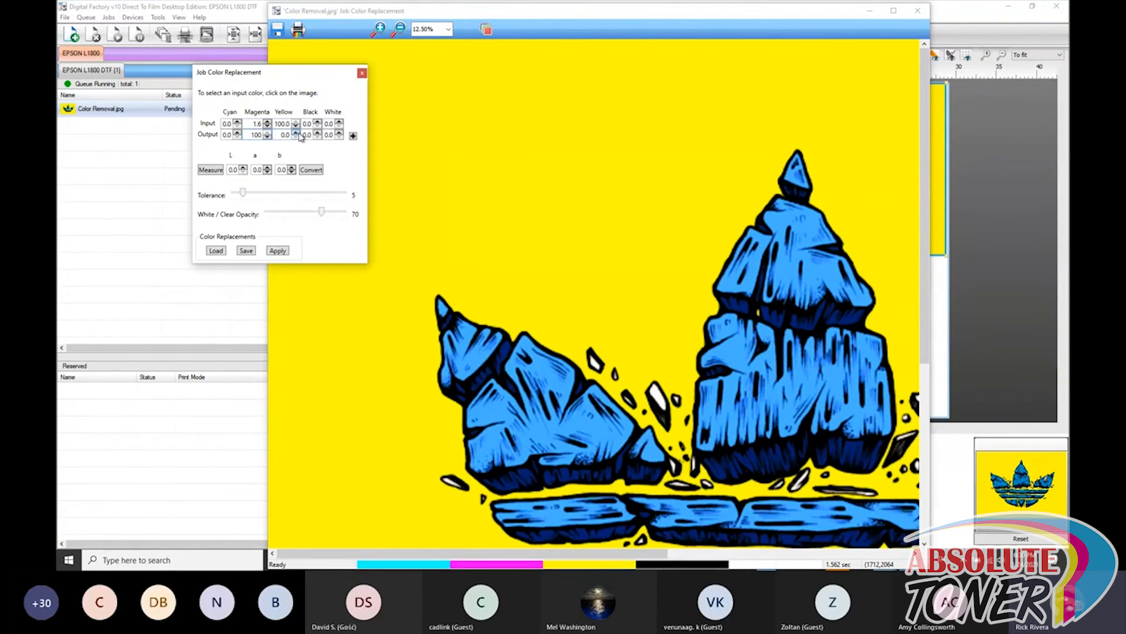
pyautogui.press('Tab')
pyautogui.write('100')
pyautogui.press('Tab')
pyautogui.click(353, 137)
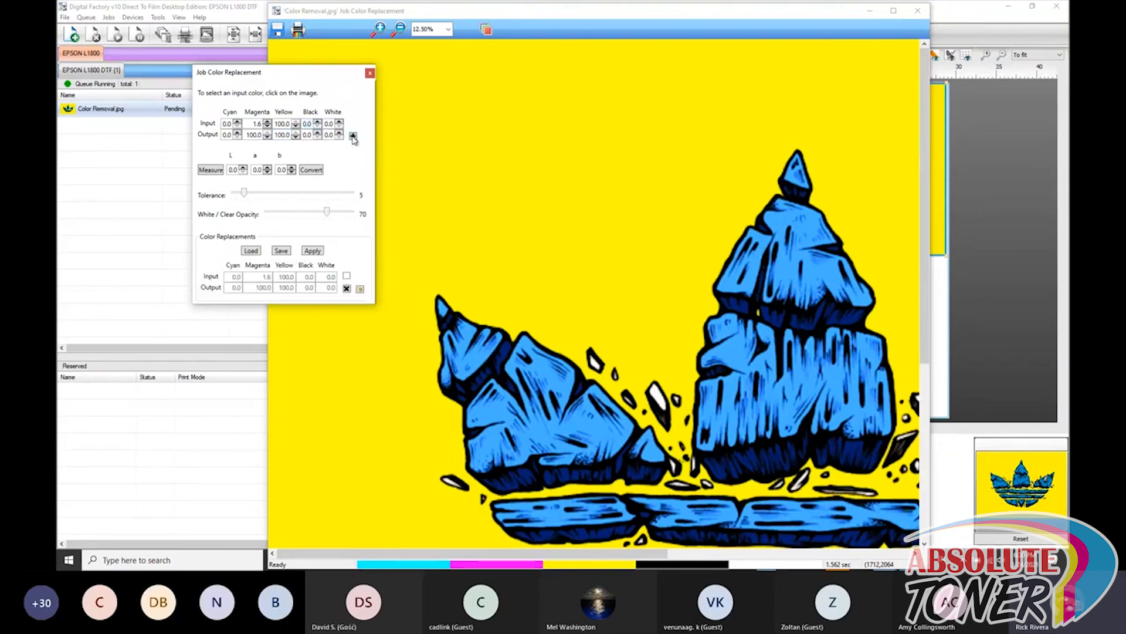
pyautogui.click(315, 252)
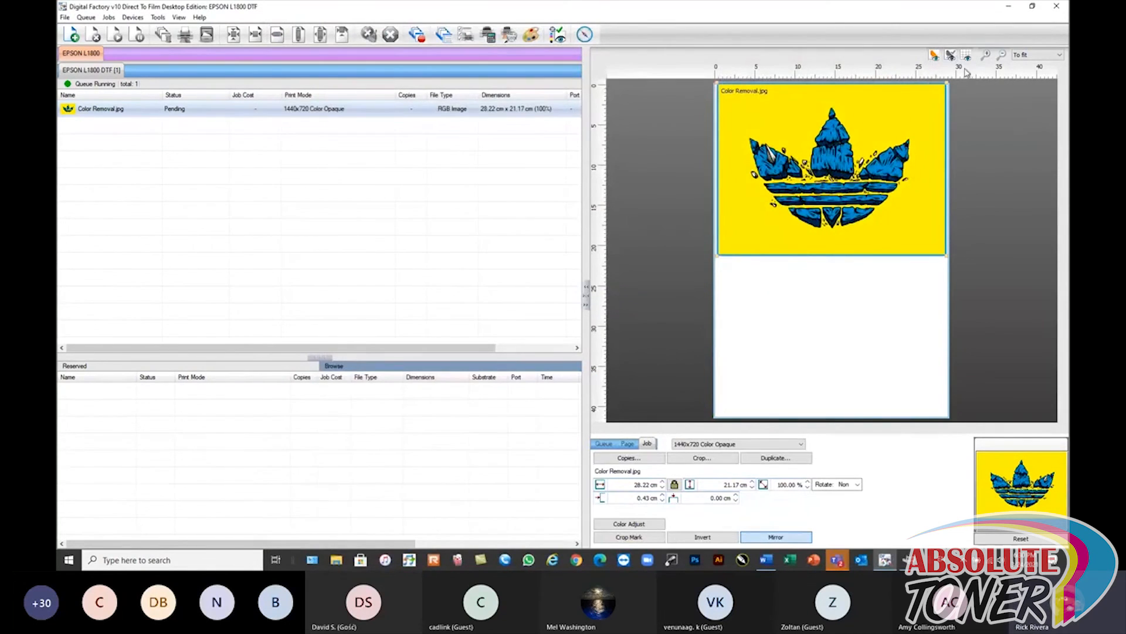
pyautogui.click(951, 56)
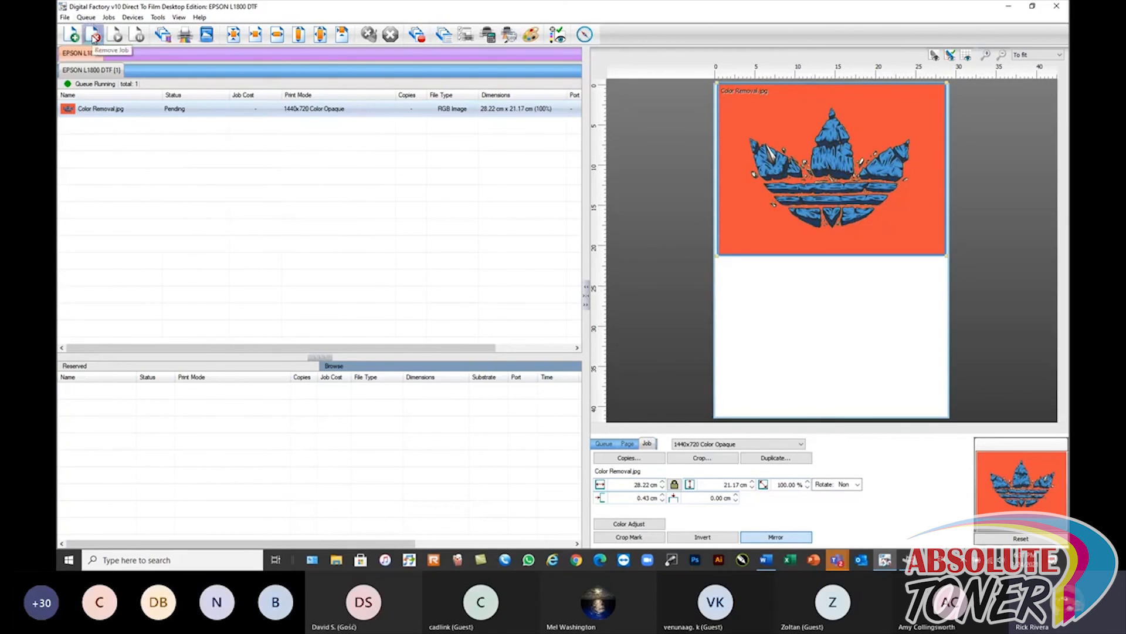
# - Remove the Color Removal.jpg job from the queue
pyautogui.click(96, 37)
pyautogui.click(93, 19)
pyautogui.moveTo(124, 21)
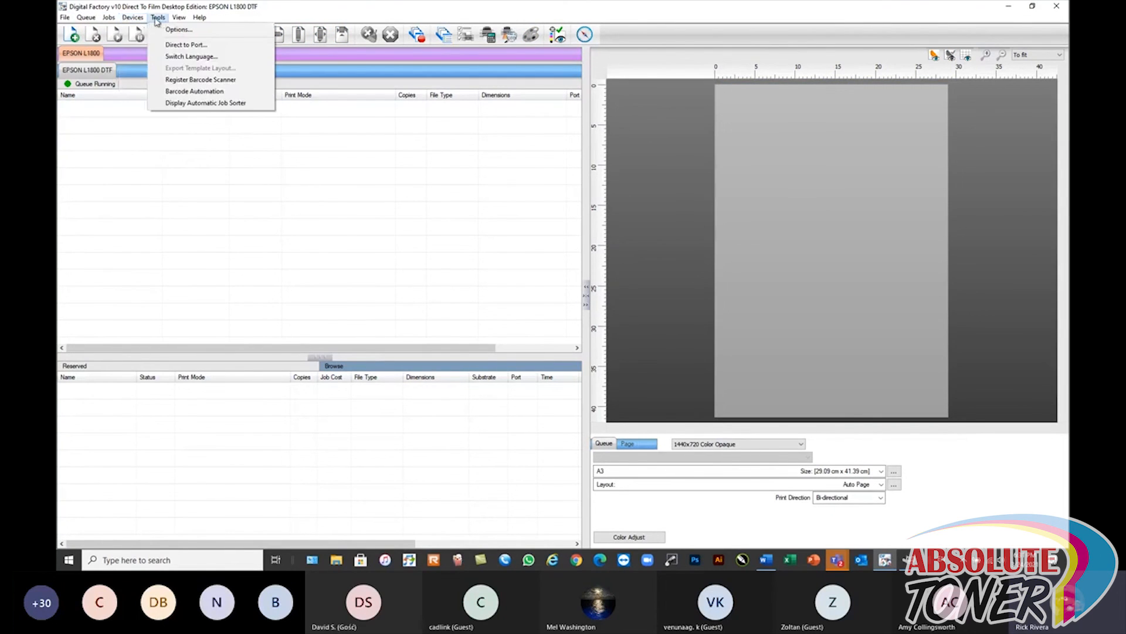
pyautogui.click(103, 183)
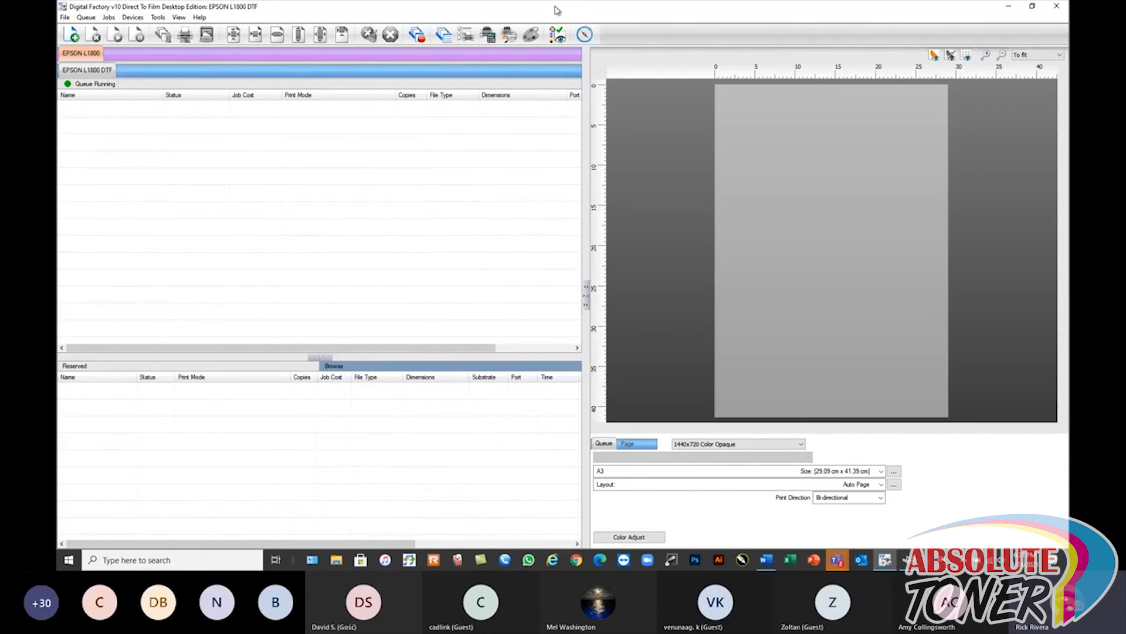
# - Launch the Compass user guide and arrange it side by side with the print queue window
pyautogui.click(584, 34)
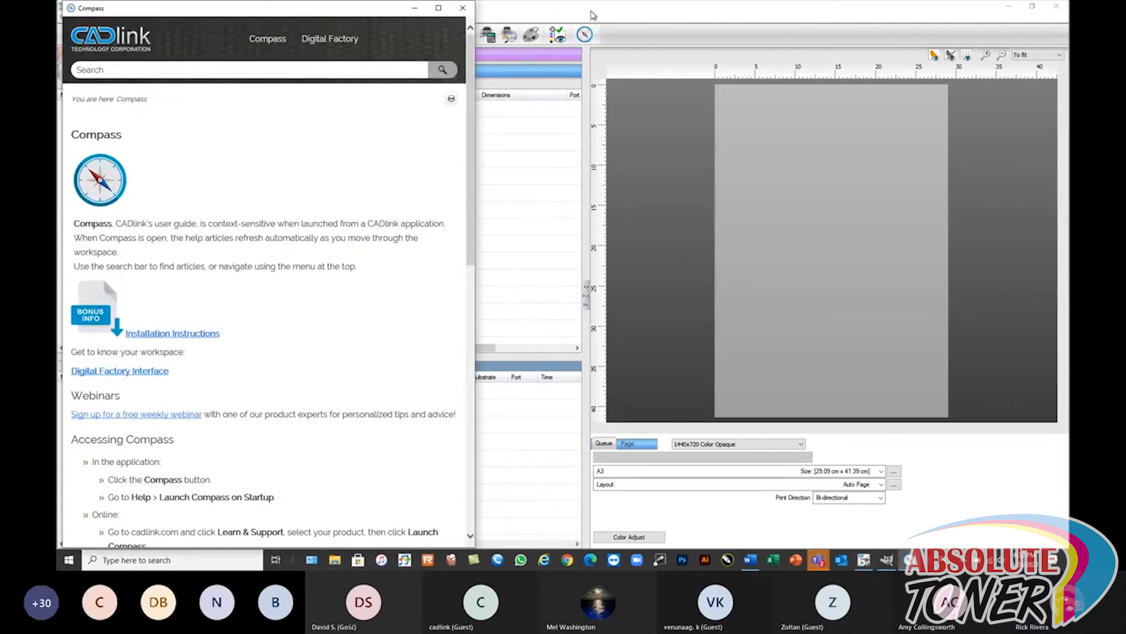
pyautogui.moveTo(590, 14); pyautogui.dragTo(793, 14)
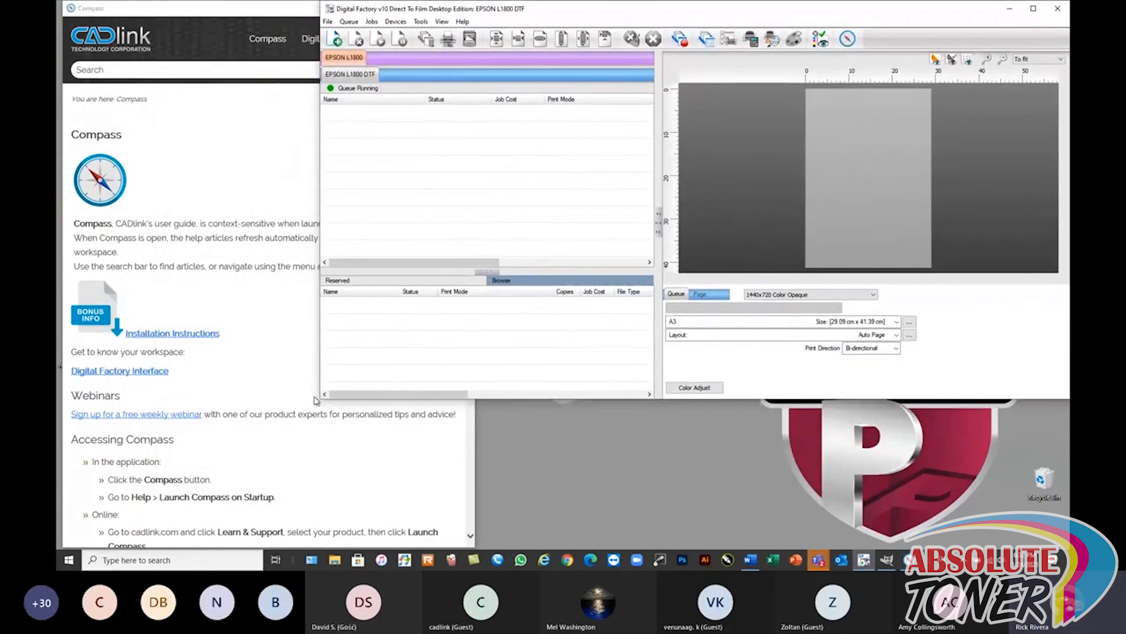
pyautogui.moveTo(315, 401); pyautogui.dragTo(470, 549)
pyautogui.click(849, 283)
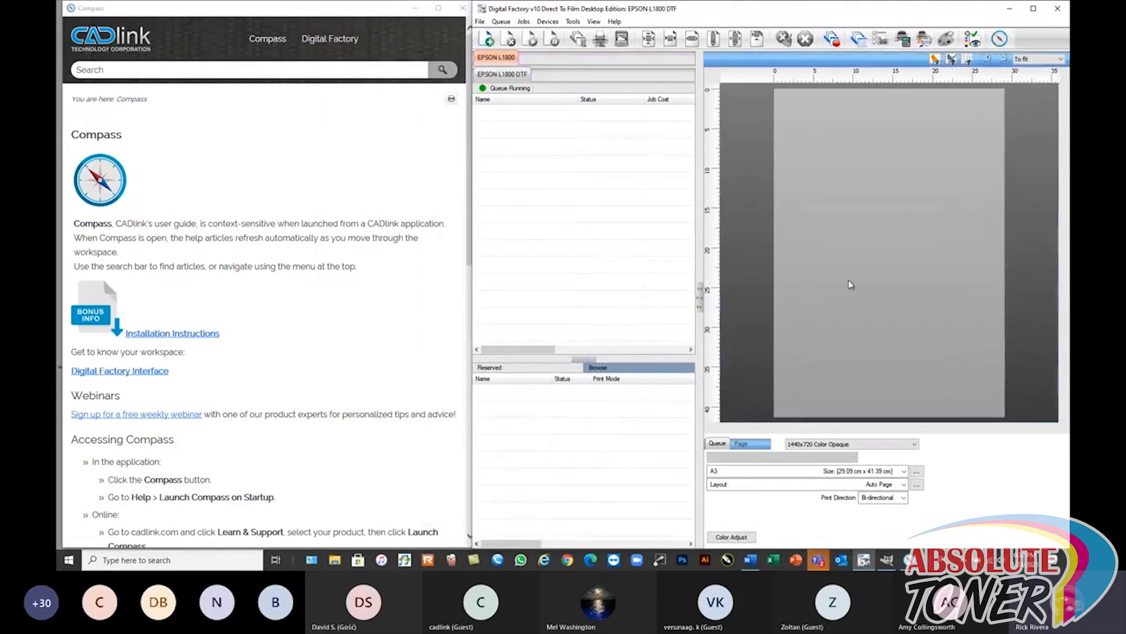
# - Set the print mode to 1440x720 Black Rasterized with Holes and bring up the Compass article on queues
pyautogui.click(847, 444)
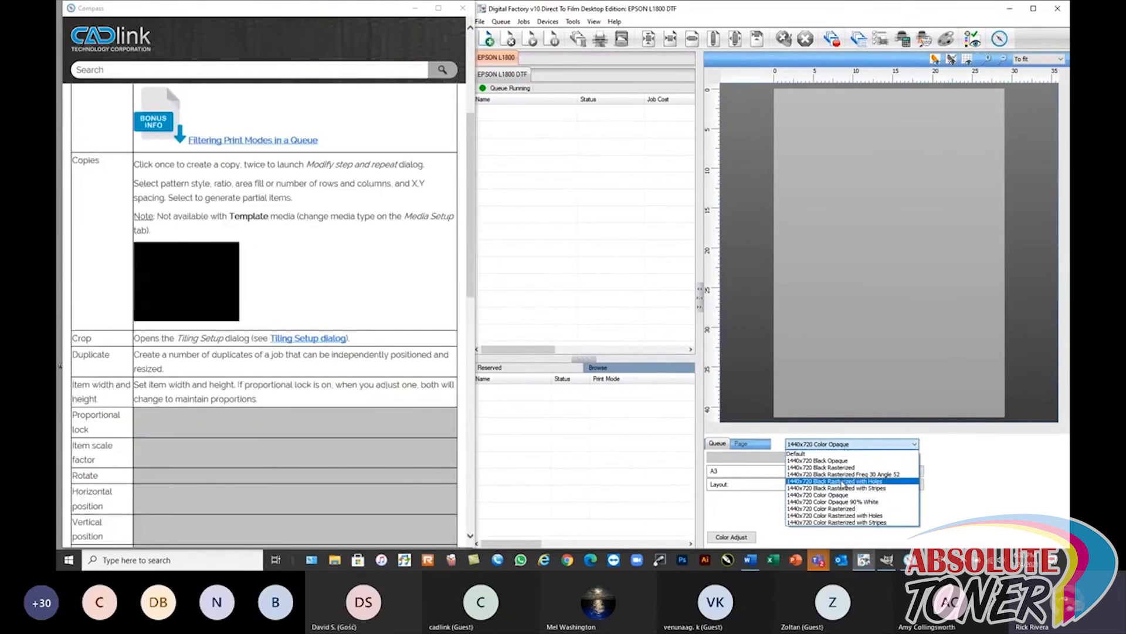
pyautogui.click(843, 483)
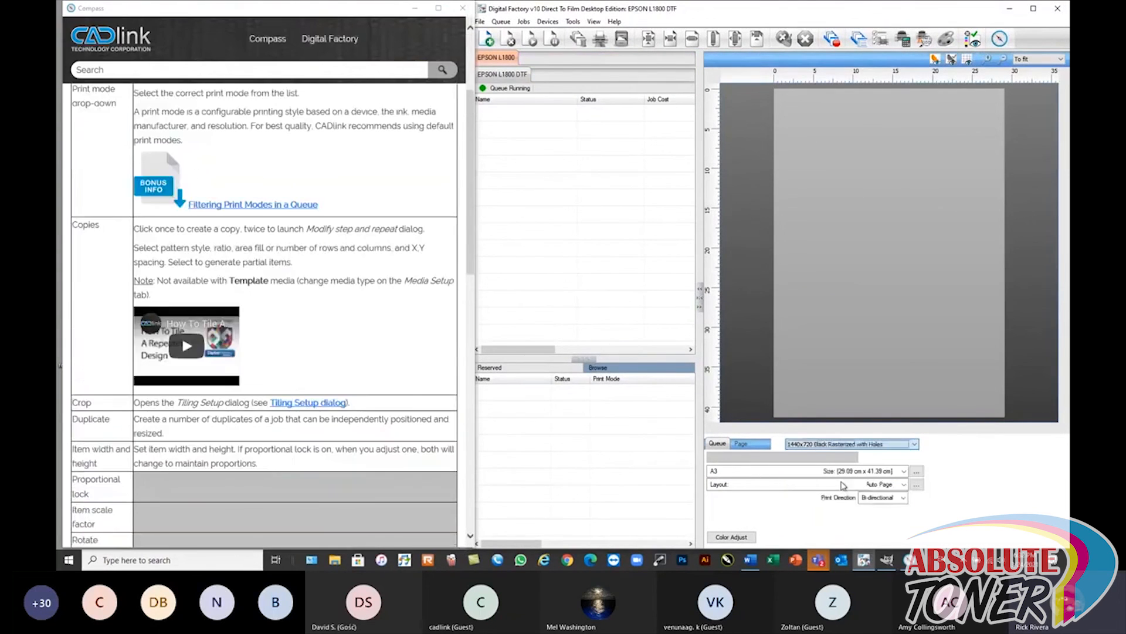
pyautogui.click(613, 268)
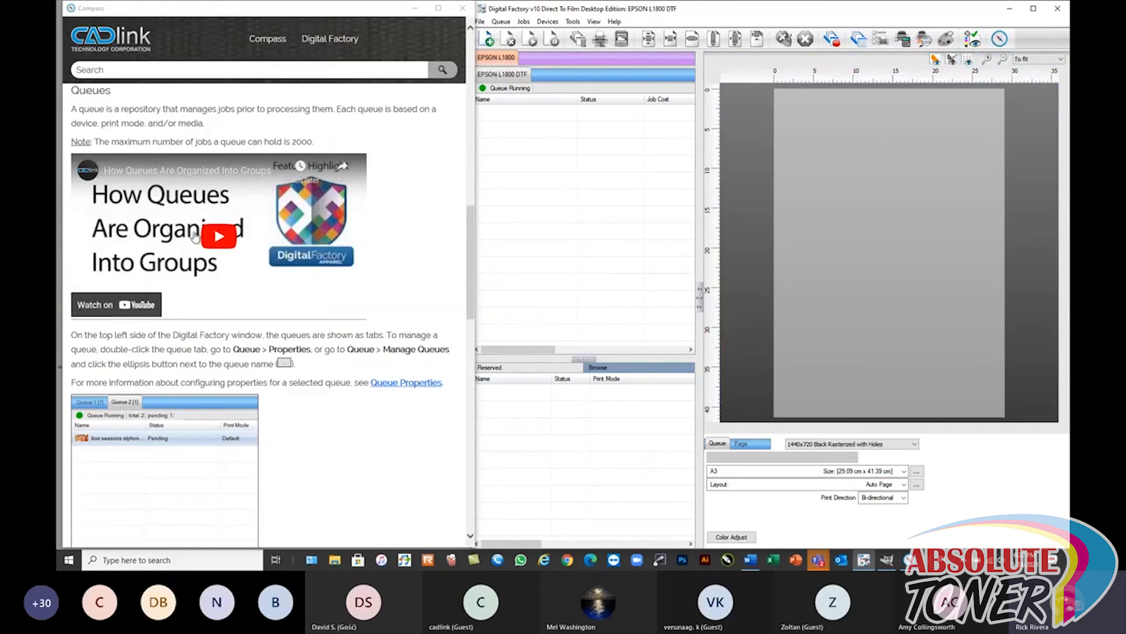
# - Open the Print Mode Manager and read through the Full Print Mode Creation article in Compass
pyautogui.click(546, 22)
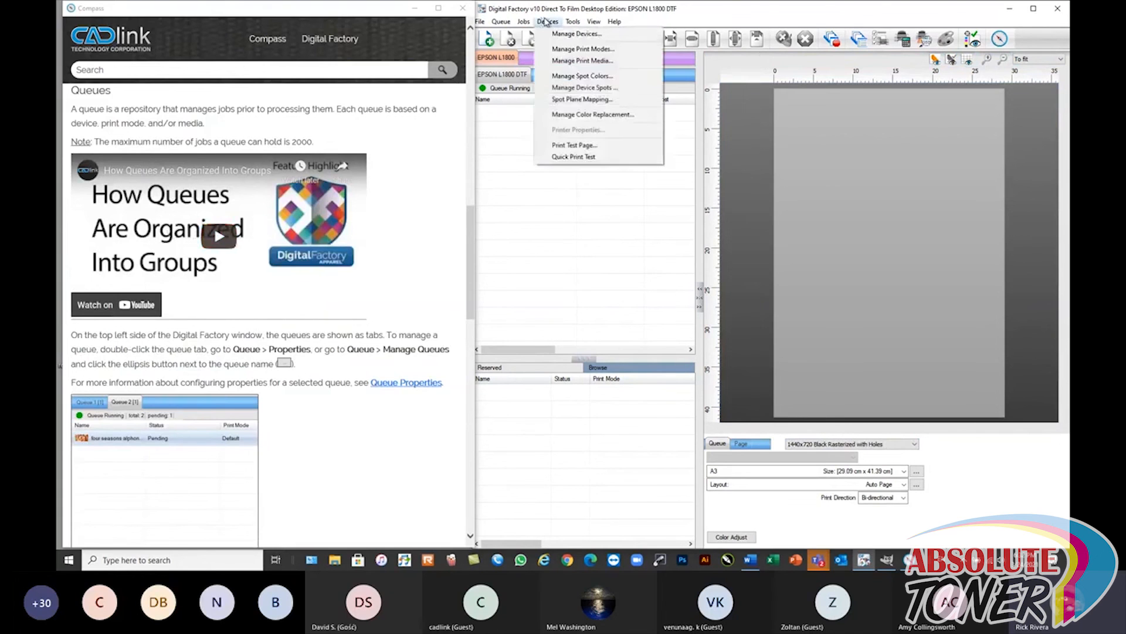
pyautogui.click(581, 49)
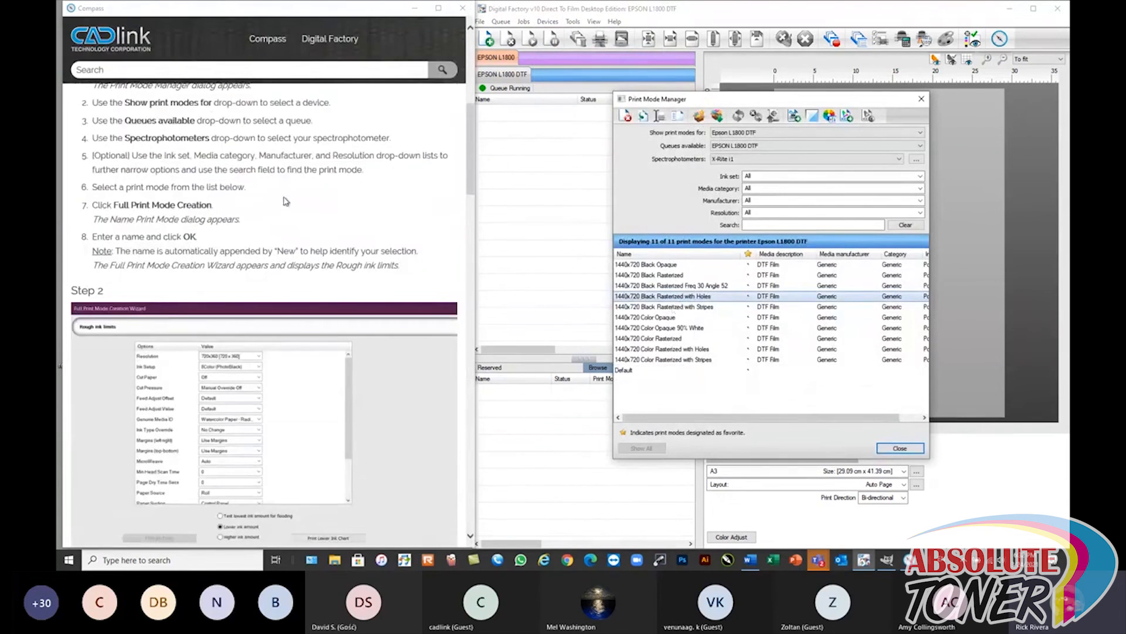
pyautogui.scroll(-4, 250, 393)
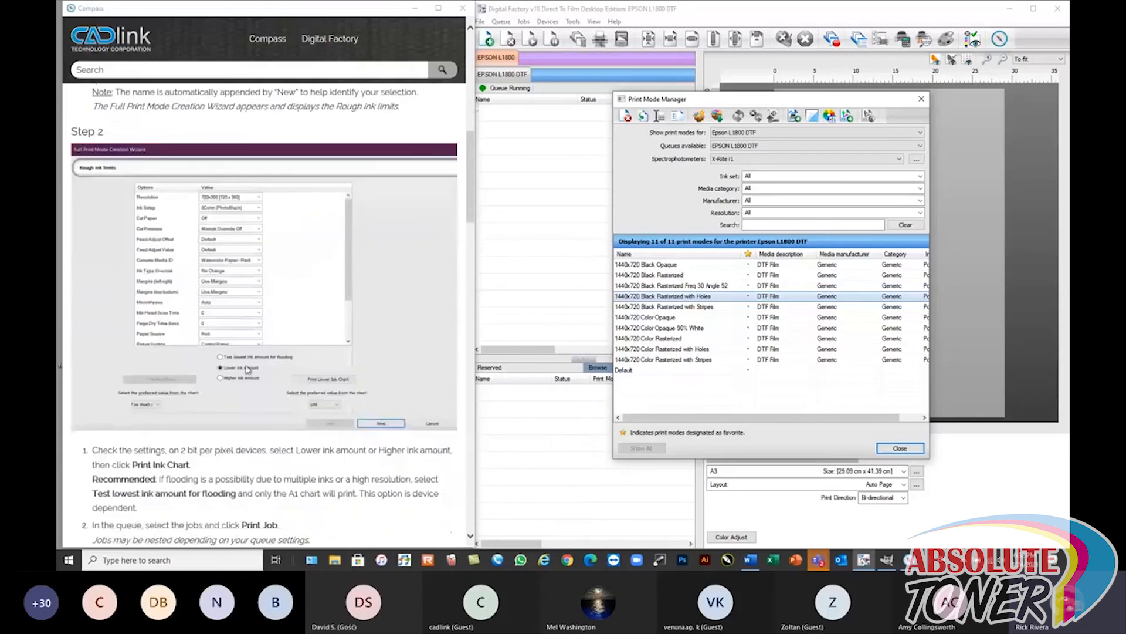
pyautogui.scroll(-7, 243, 389)
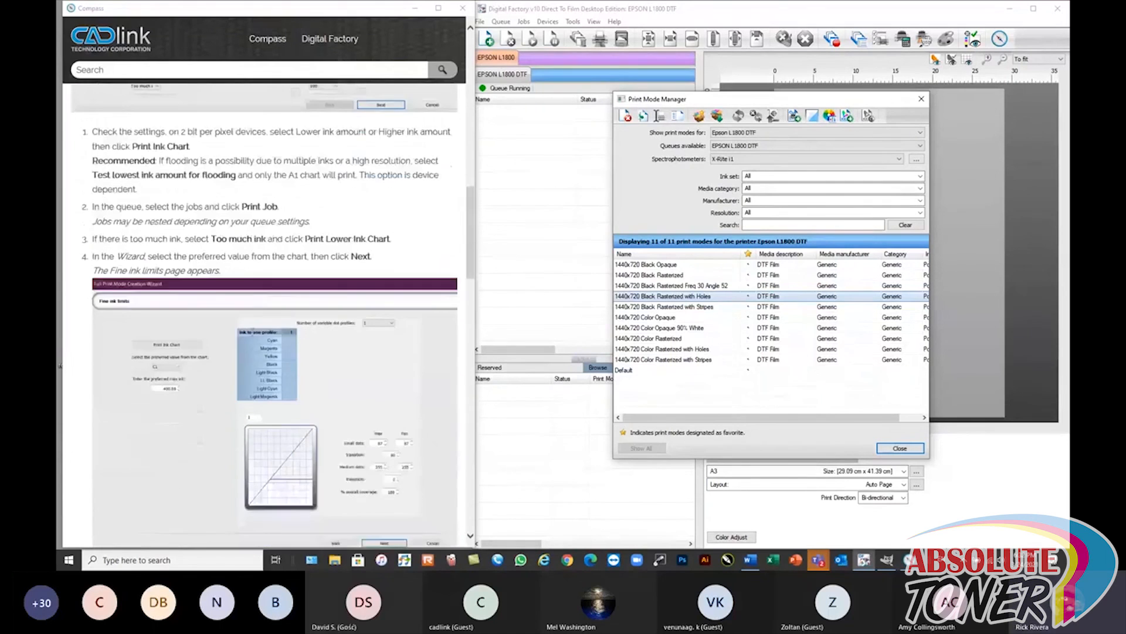
pyautogui.scroll(-6, 278, 330)
pyautogui.scroll(18, 278, 329)
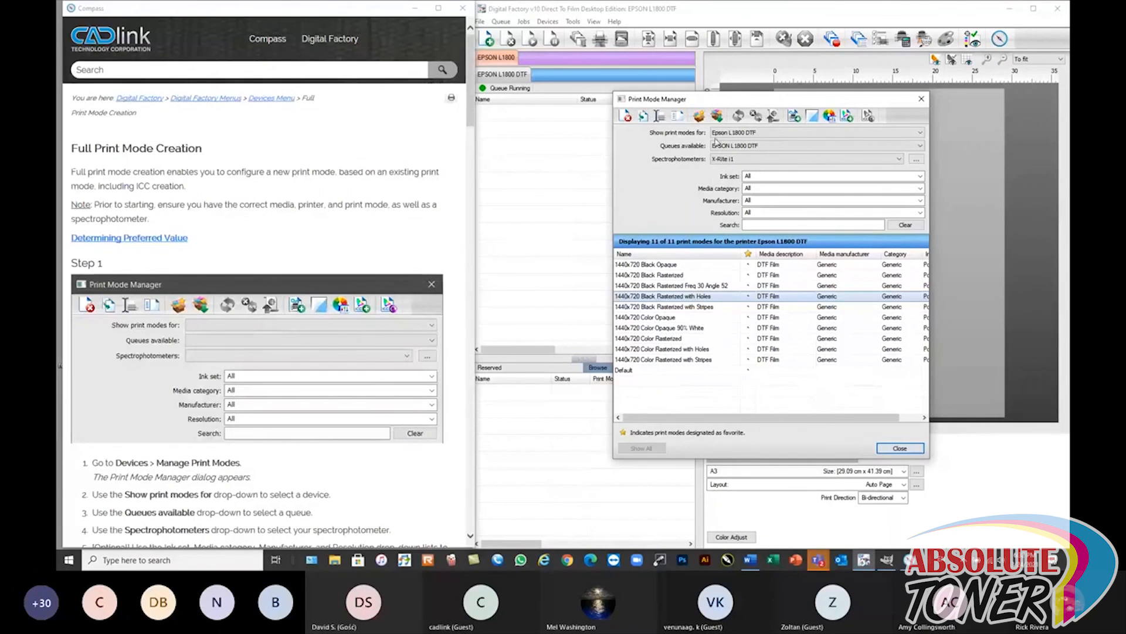
# - Examine the color layer settings of the 1440x720 Black Rasterized Freq 30 Angle 52 print mode alongside their Compass help, leaving them unsaved
pyautogui.doubleClick(657, 285)
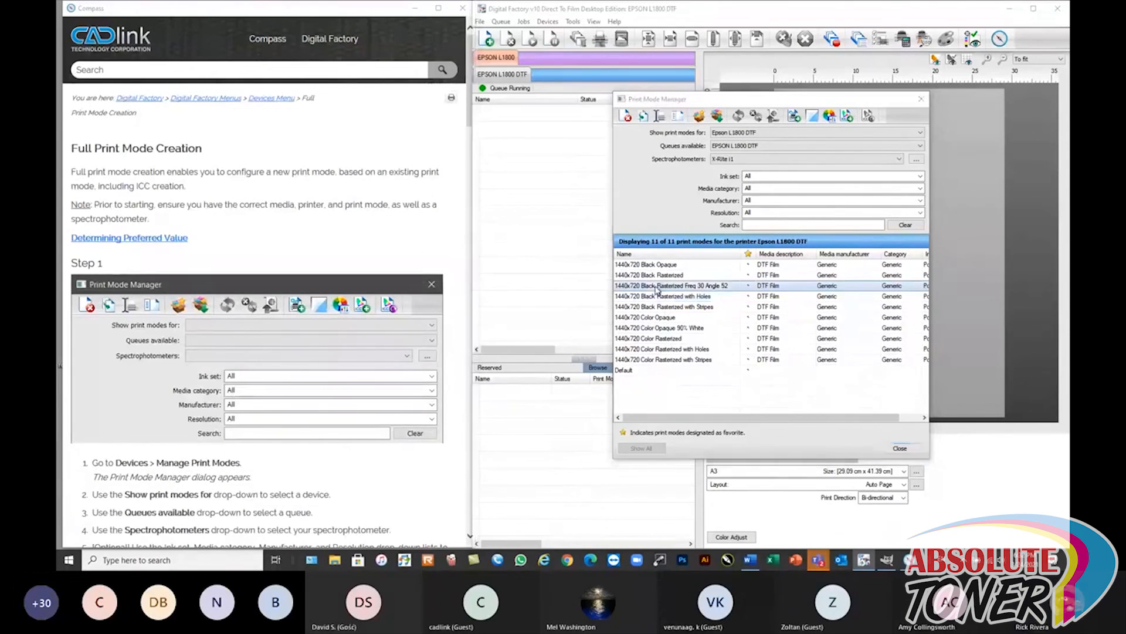
pyautogui.click(601, 127)
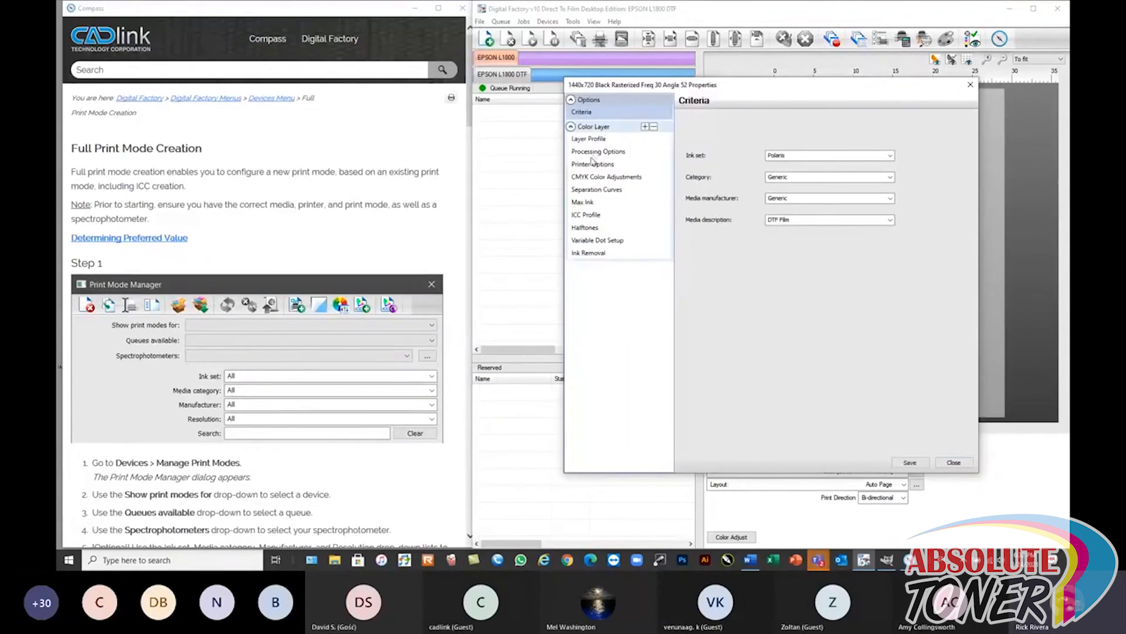
pyautogui.click(597, 136)
pyautogui.click(596, 152)
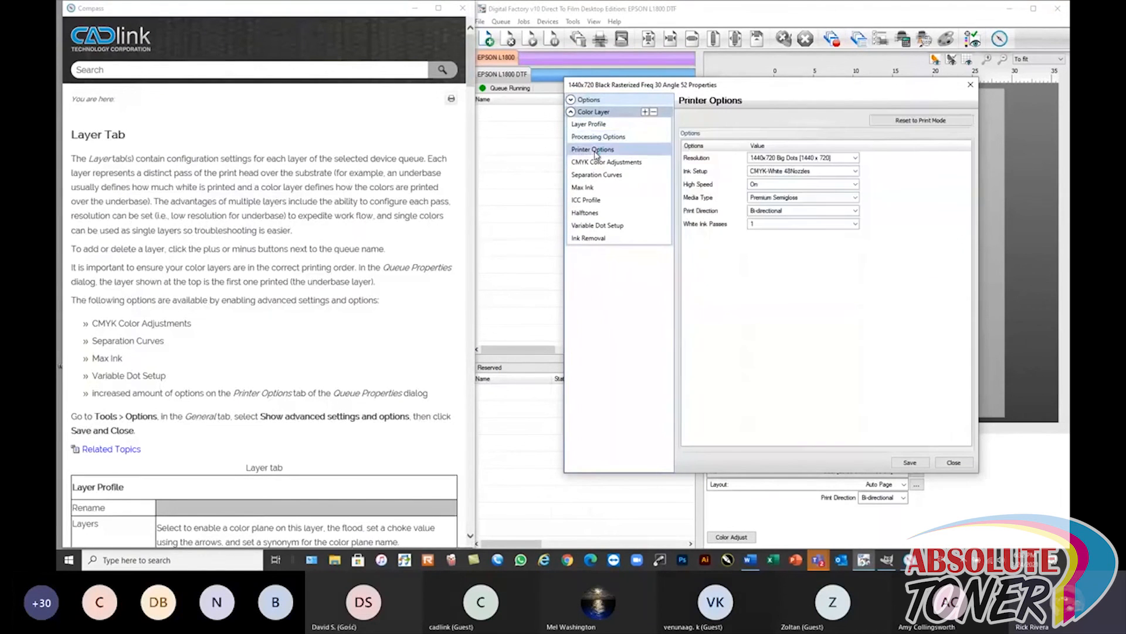
pyautogui.click(596, 162)
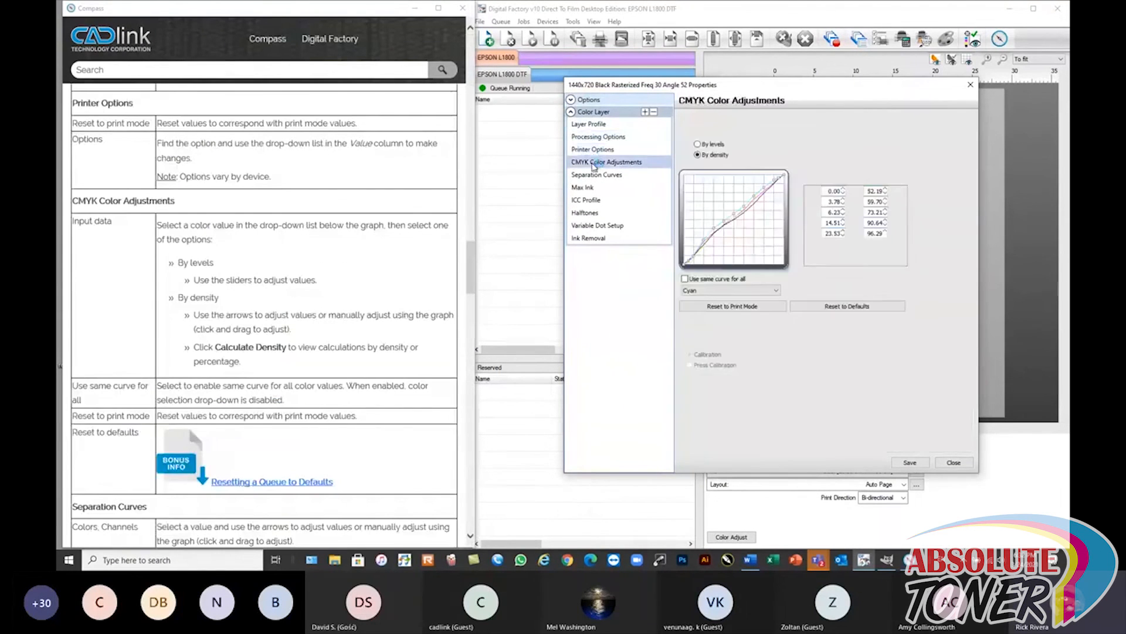
pyautogui.click(593, 175)
pyautogui.click(586, 200)
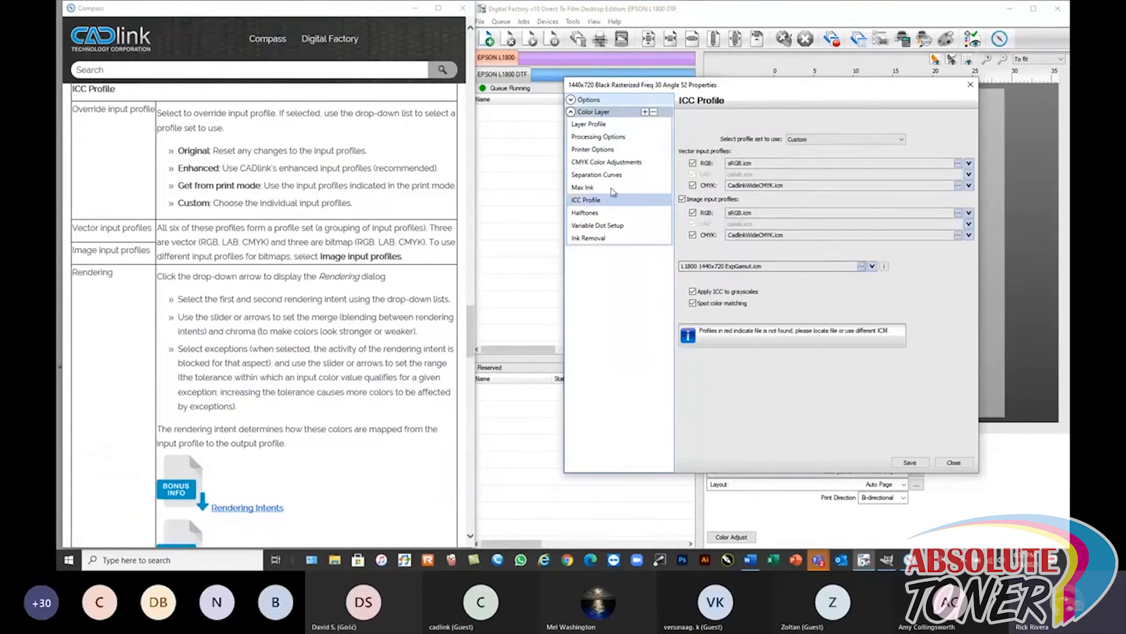
pyautogui.click(600, 137)
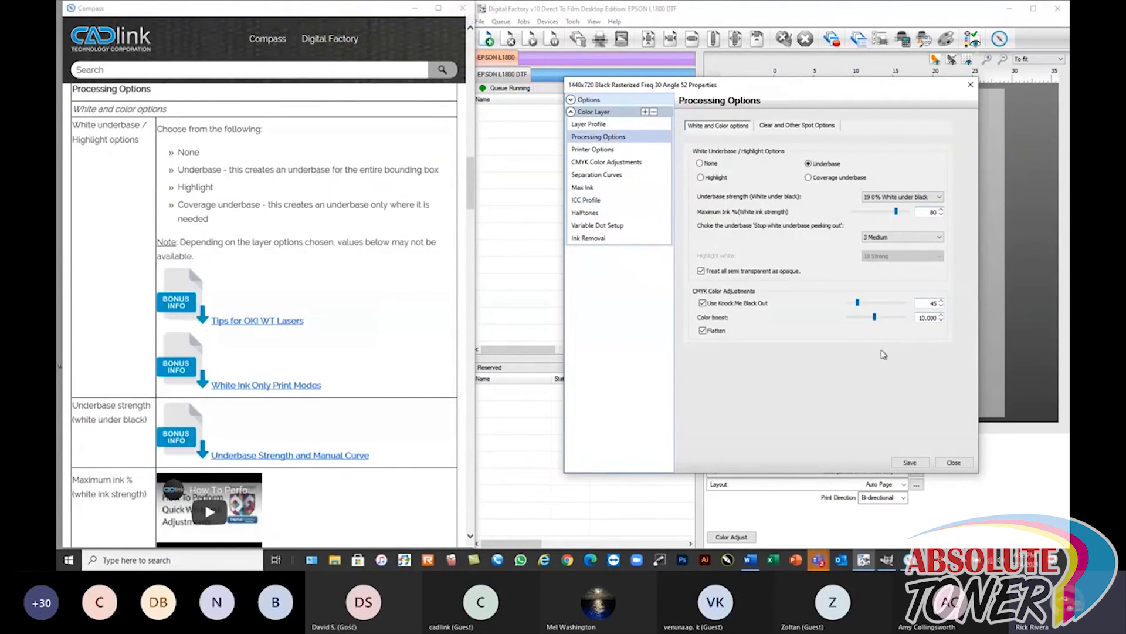
pyautogui.click(954, 463)
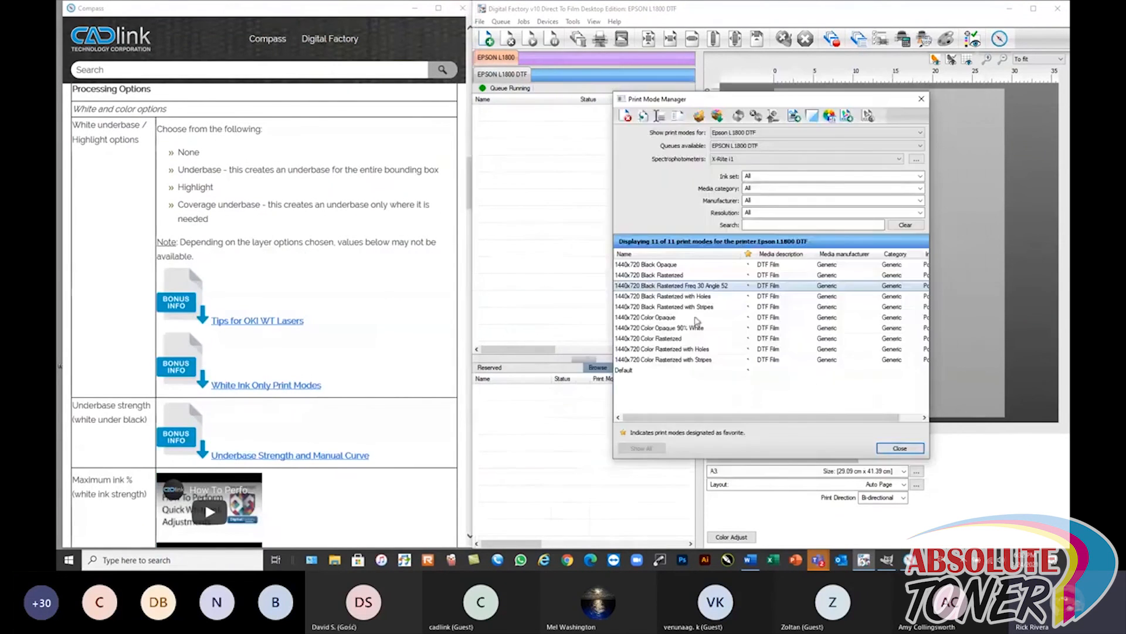
# - Close the Print Mode Manager and Compass, and maximize the print queue window
pyautogui.click(900, 448)
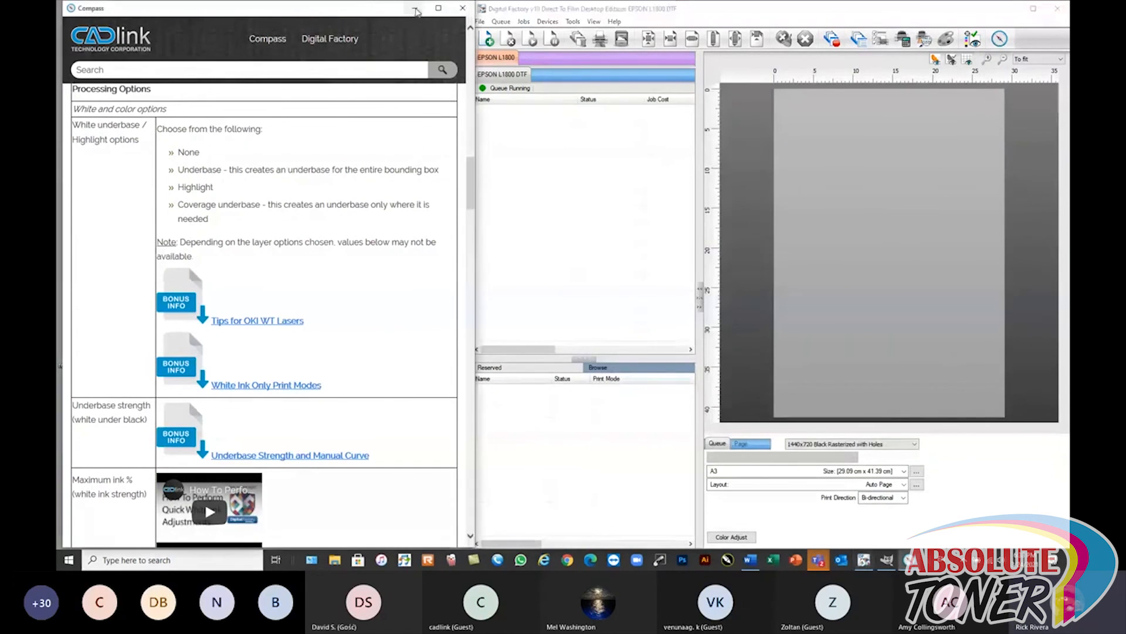
pyautogui.click(463, 9)
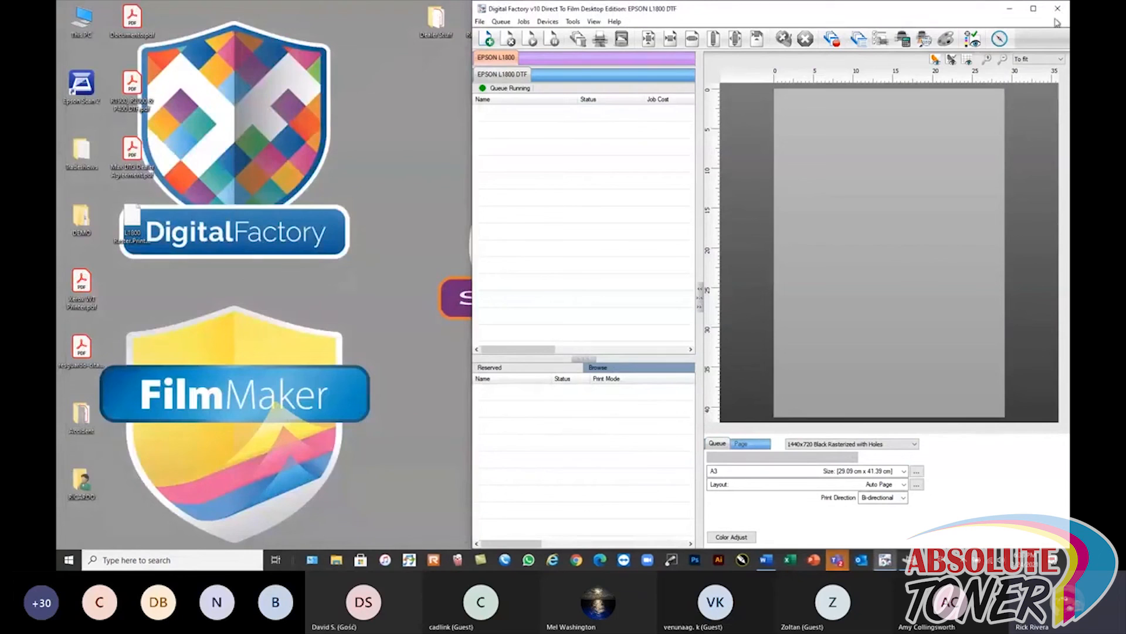
pyautogui.click(1033, 8)
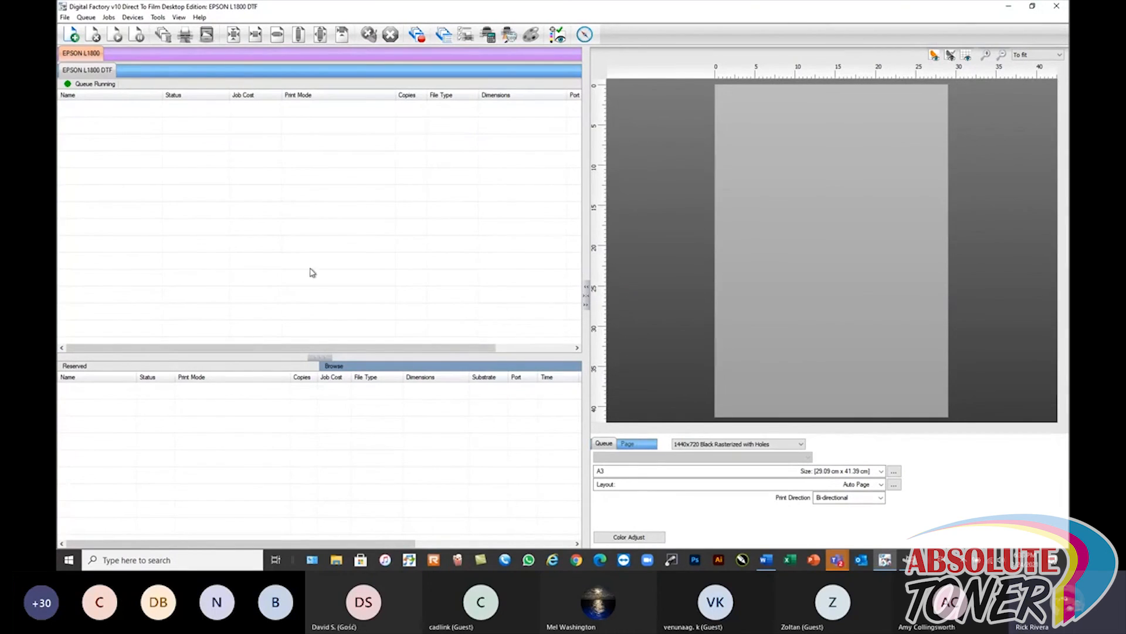
pyautogui.click(109, 17)
pyautogui.moveTo(86, 17)
pyautogui.moveTo(133, 17)
pyautogui.click(367, 211)
pyautogui.click(715, 445)
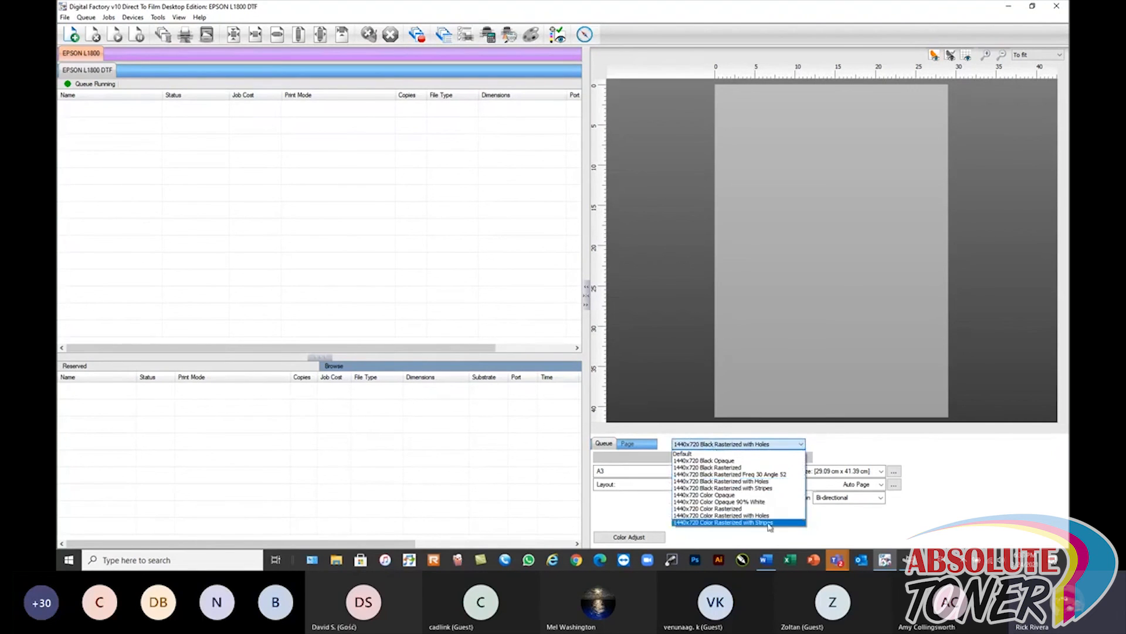
pyautogui.click(332, 248)
pyautogui.click(854, 268)
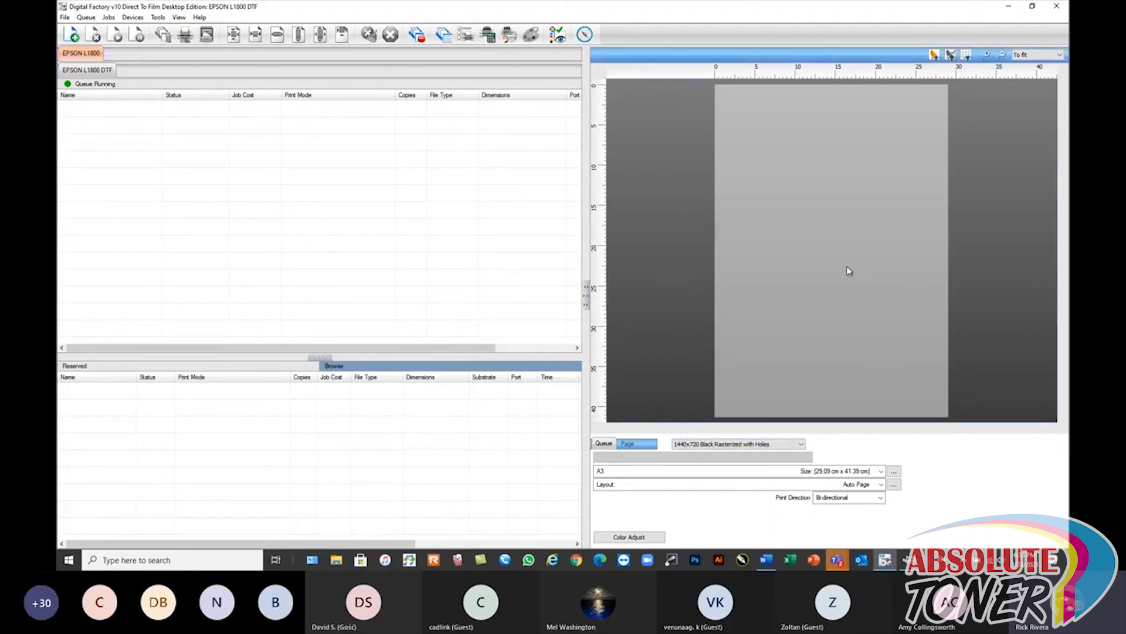